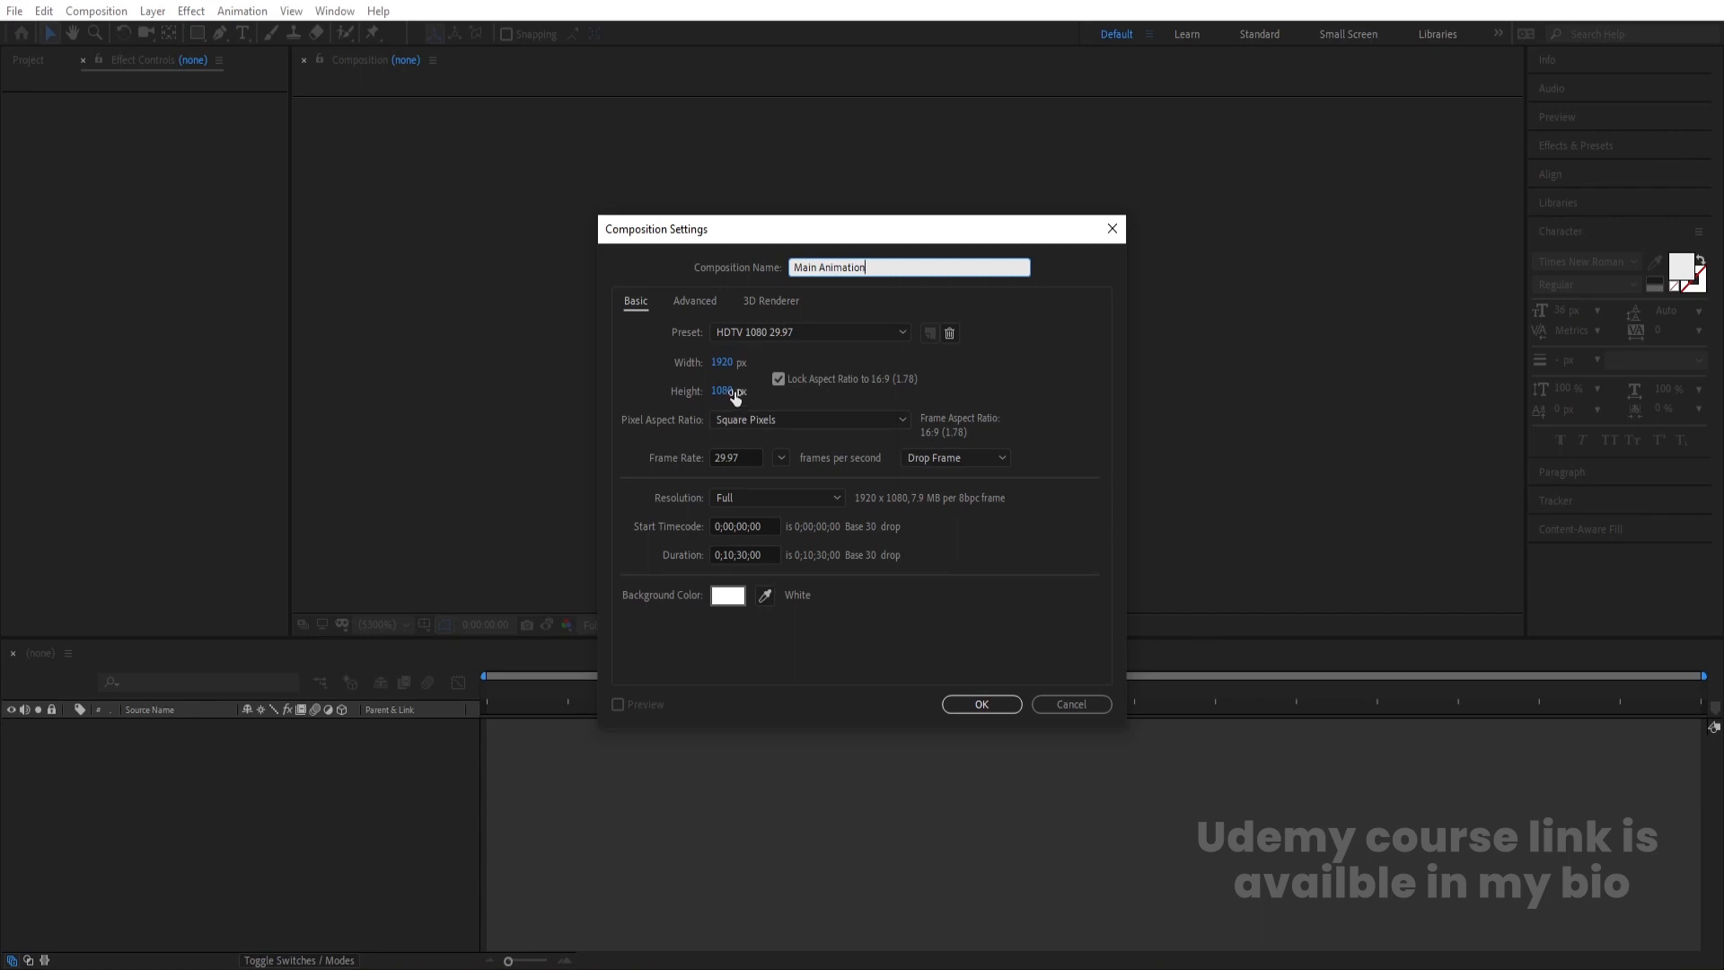
# Create the Main Animation composition at 30 fps with a 0:00:30:00 duration and show its title/action safe guides
pyautogui.click(732, 458)
pyautogui.write('30')
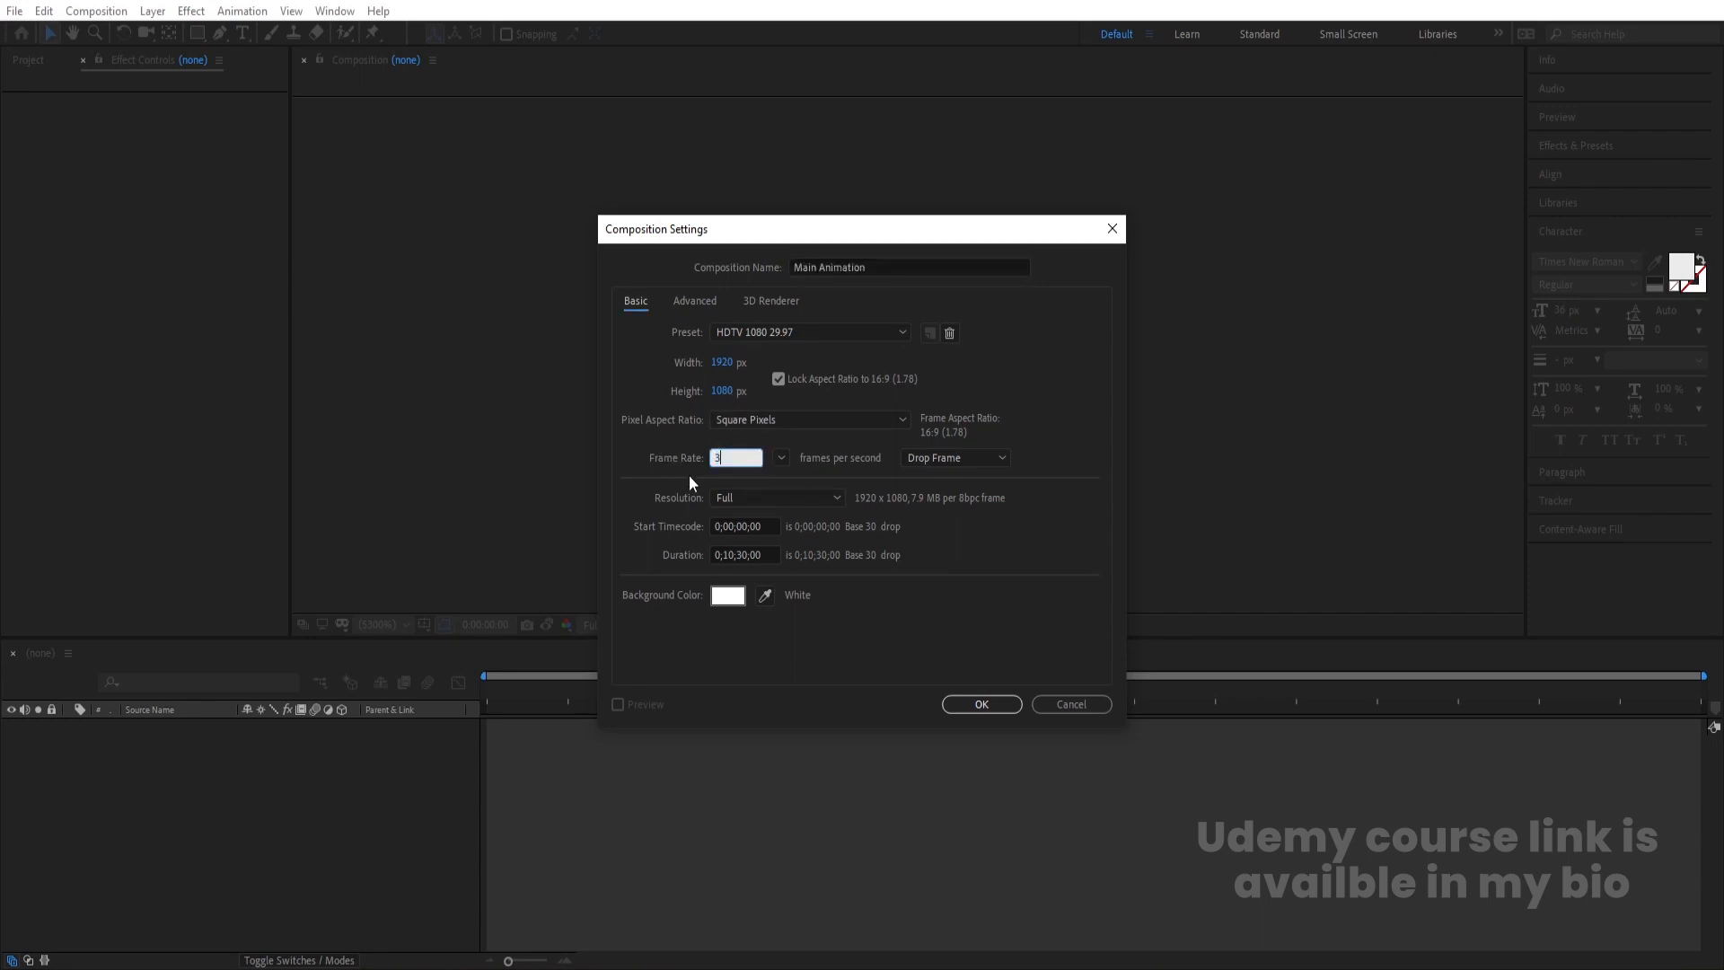
pyautogui.click(727, 555)
pyautogui.press('BackSpace')
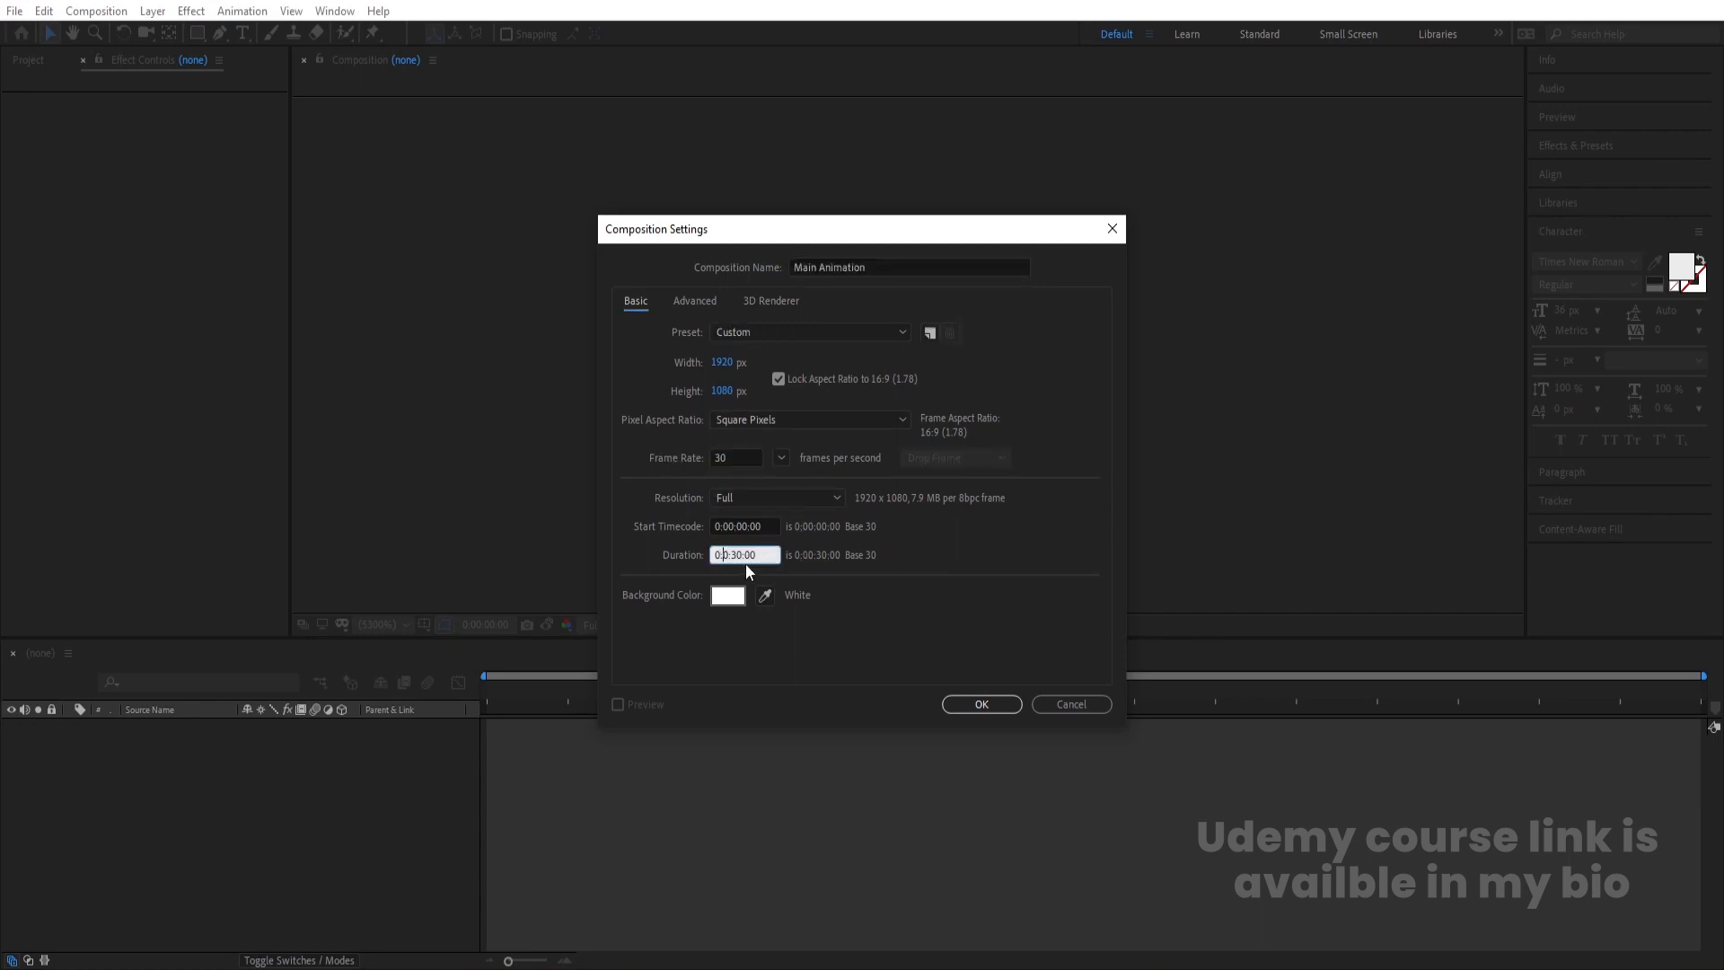
pyautogui.click(910, 582)
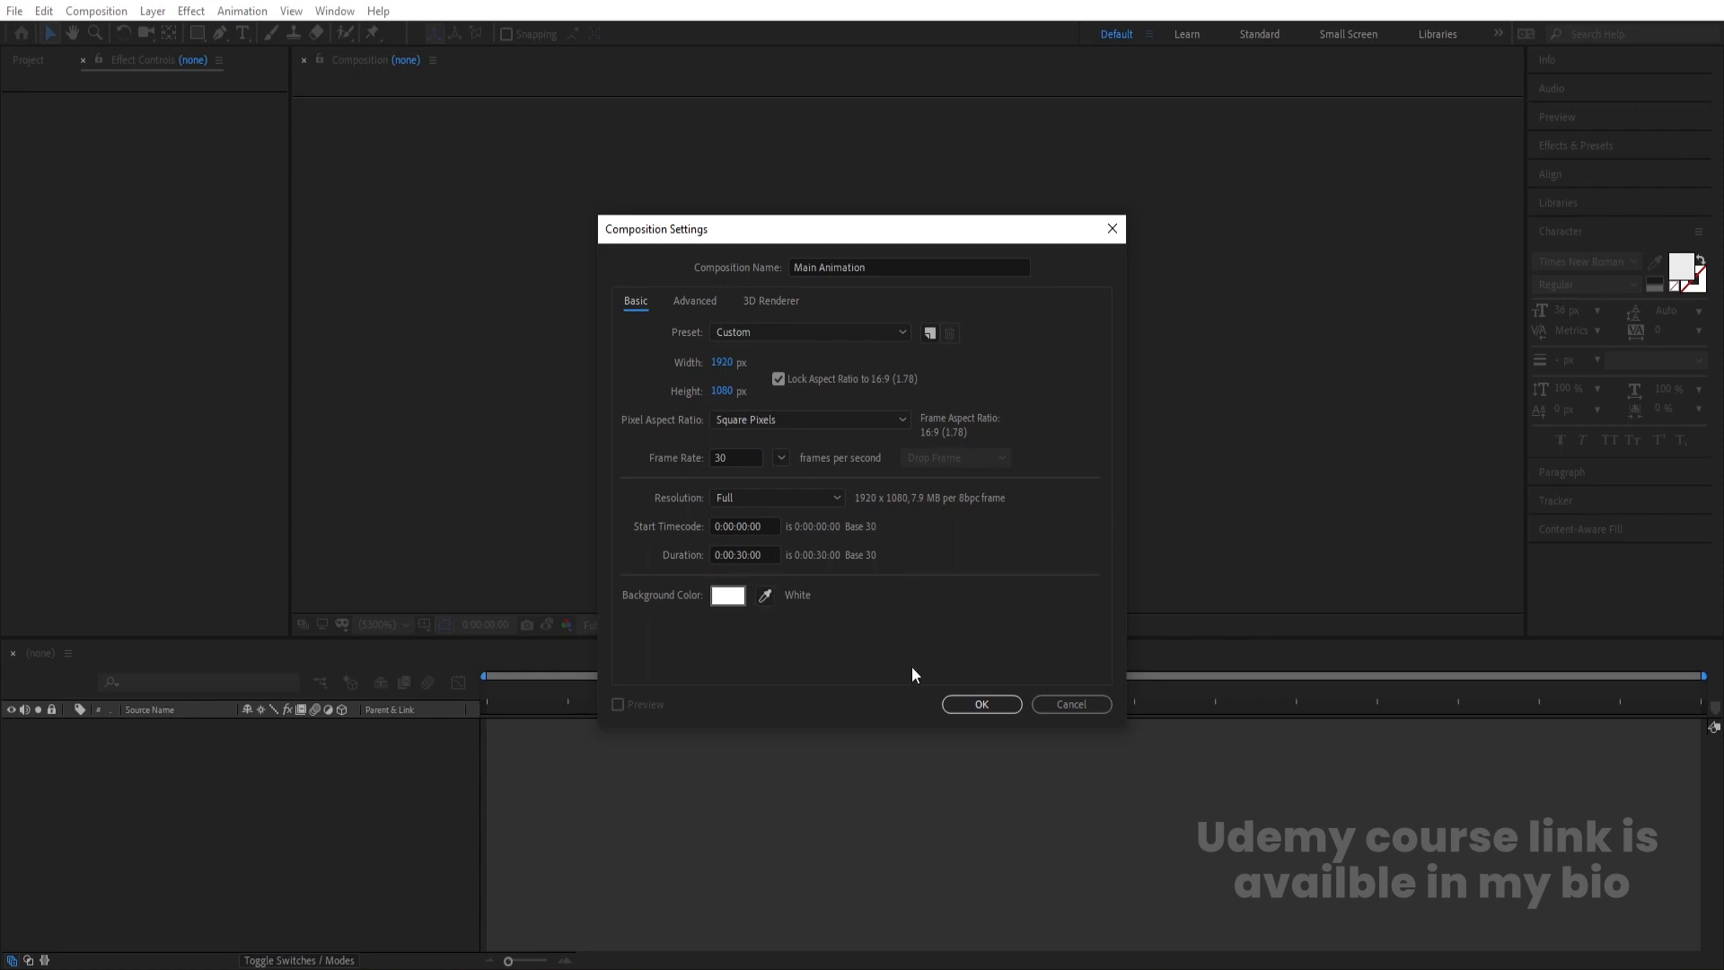
pyautogui.click(962, 704)
pyautogui.click(424, 624)
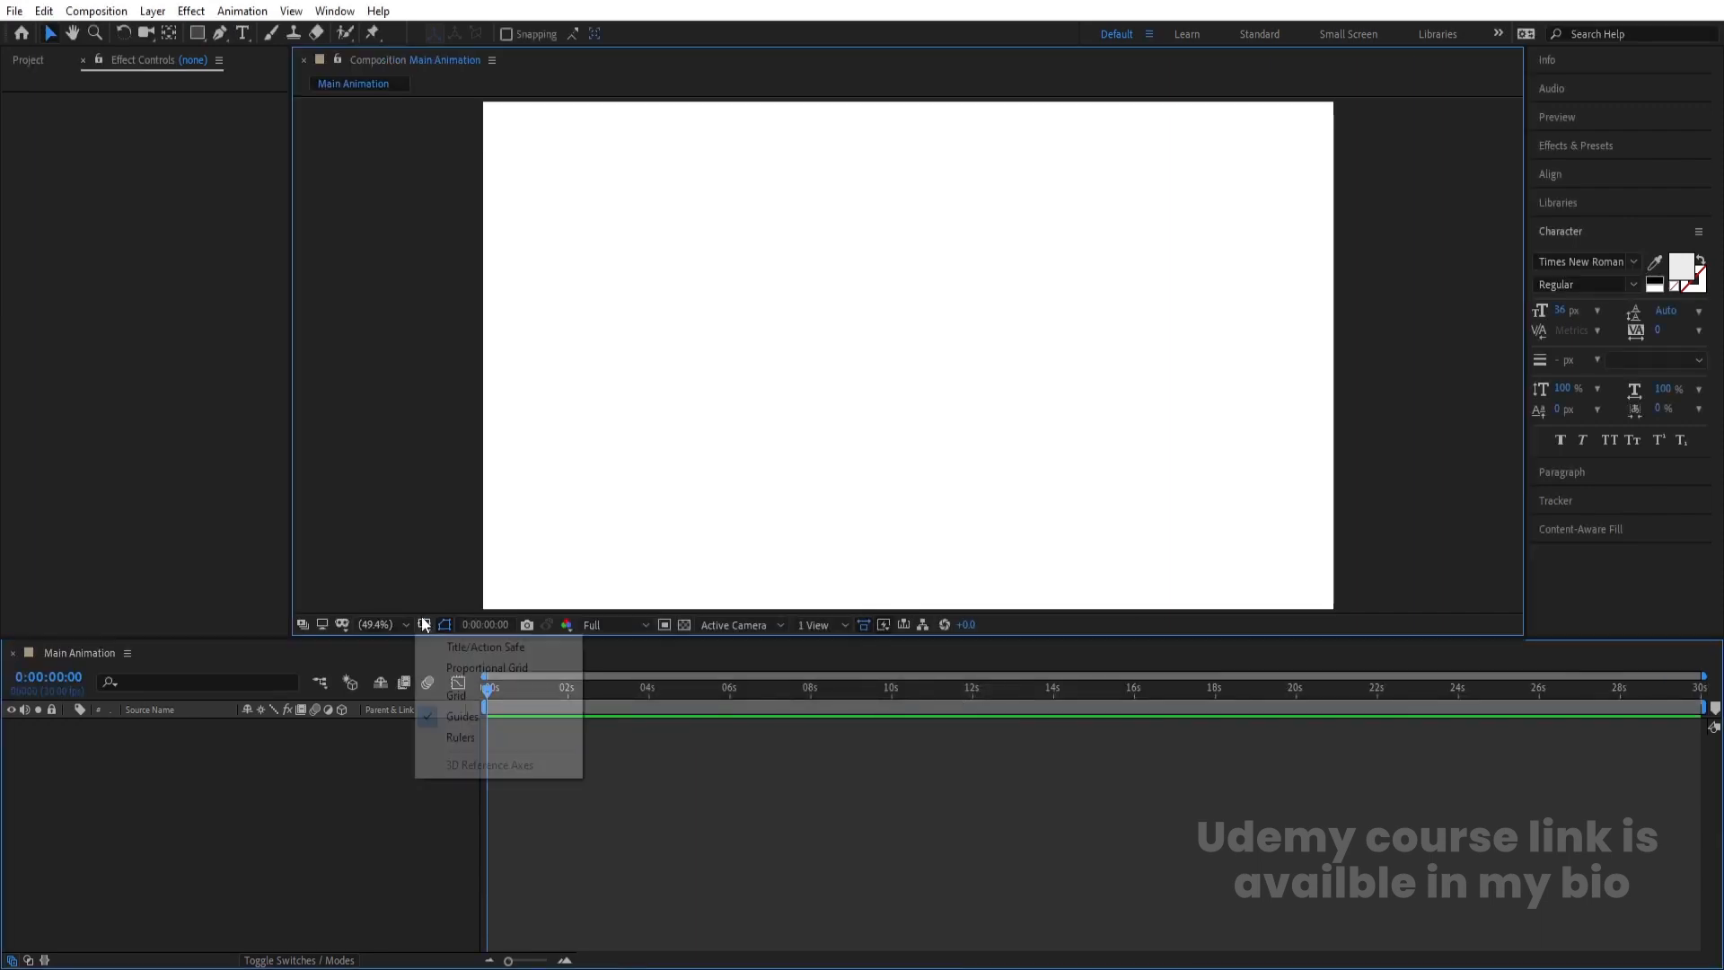
pyautogui.click(456, 648)
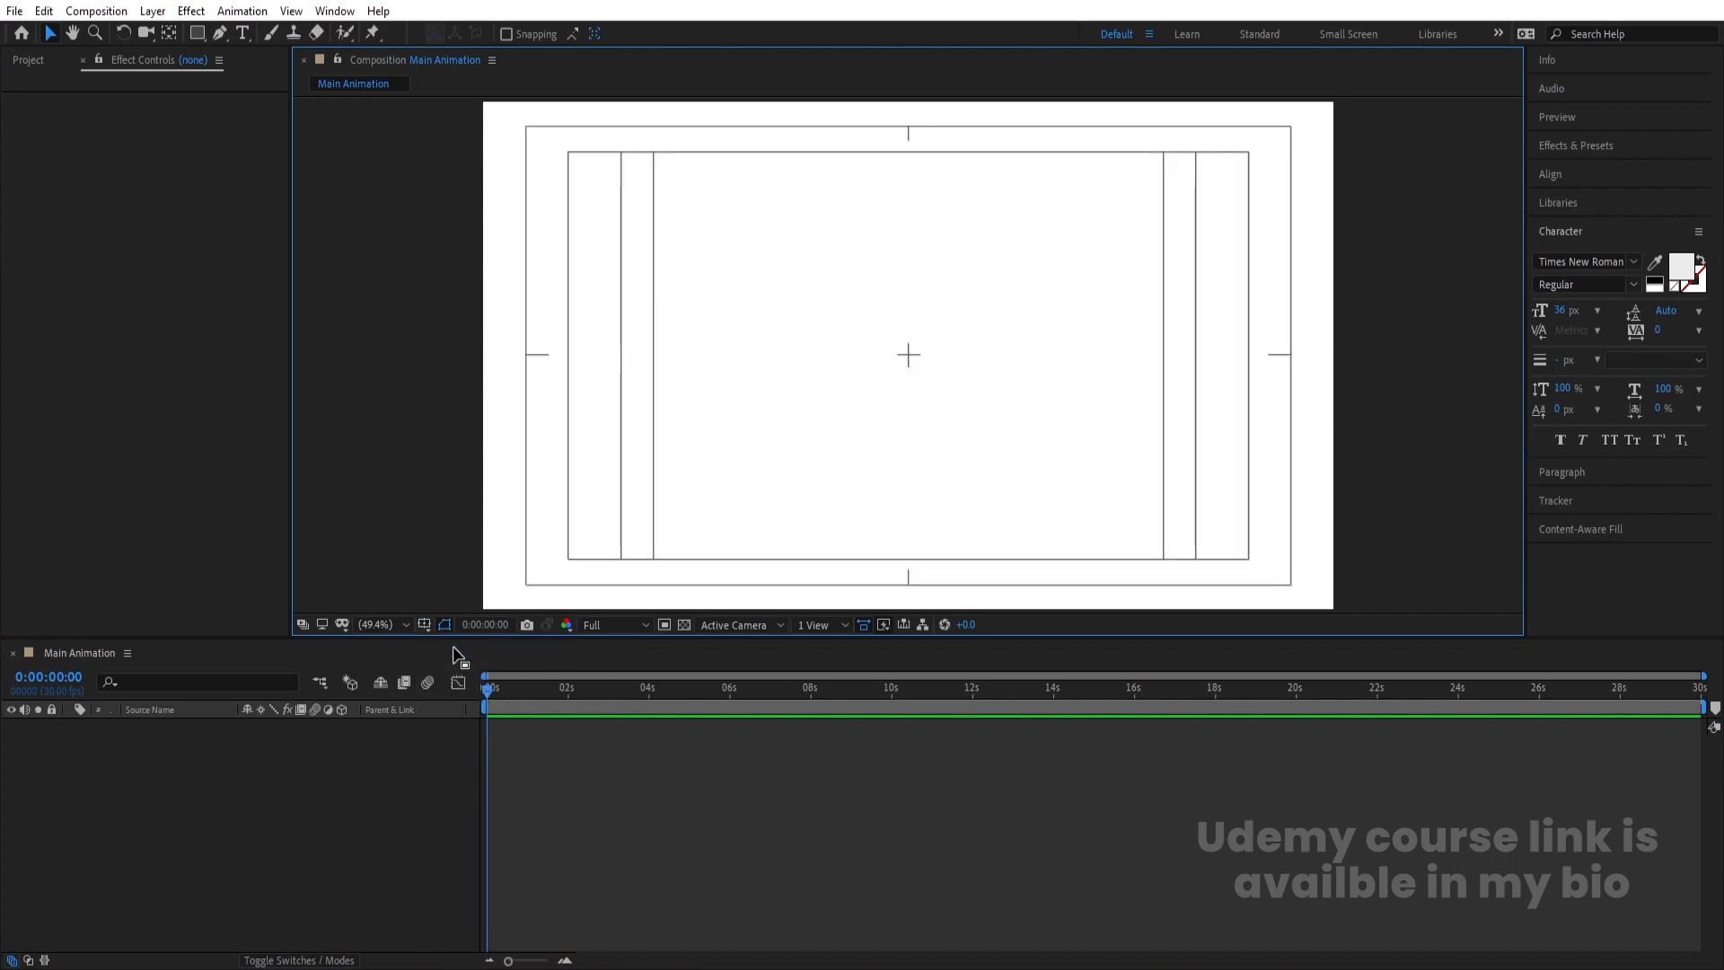
# Draw a small circle near the composition's centre with the Ellipse tool, using no stroke and a purple 6600FF fill
pyautogui.click(203, 34)
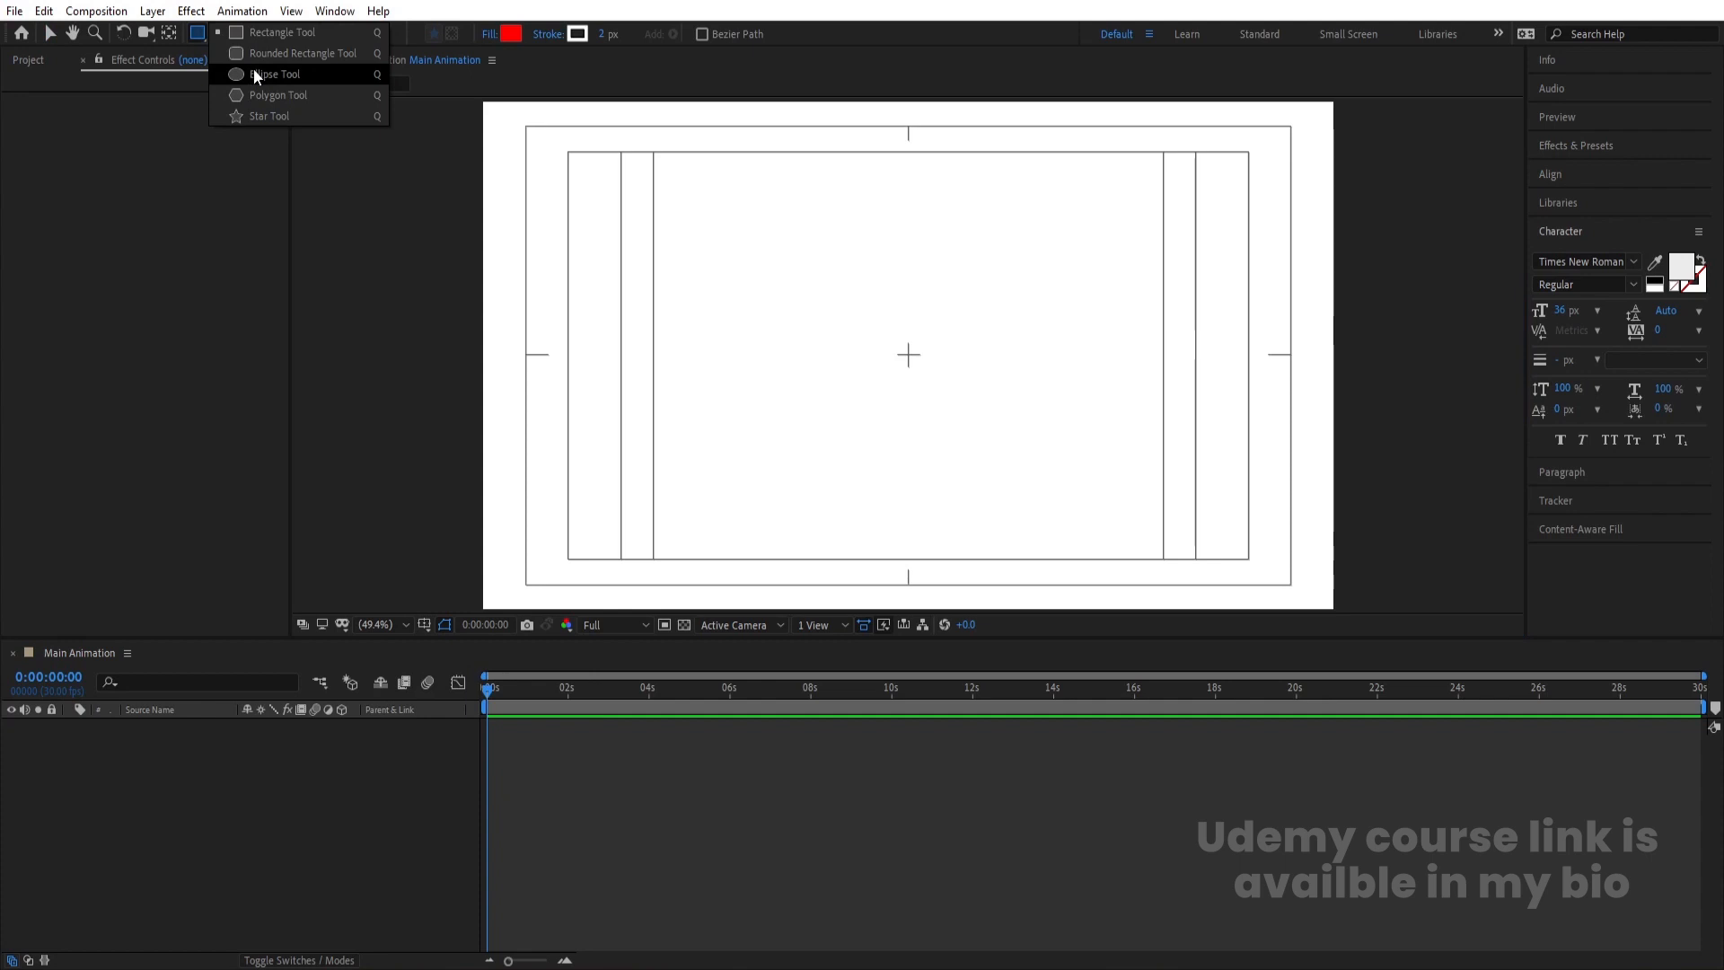
pyautogui.click(256, 75)
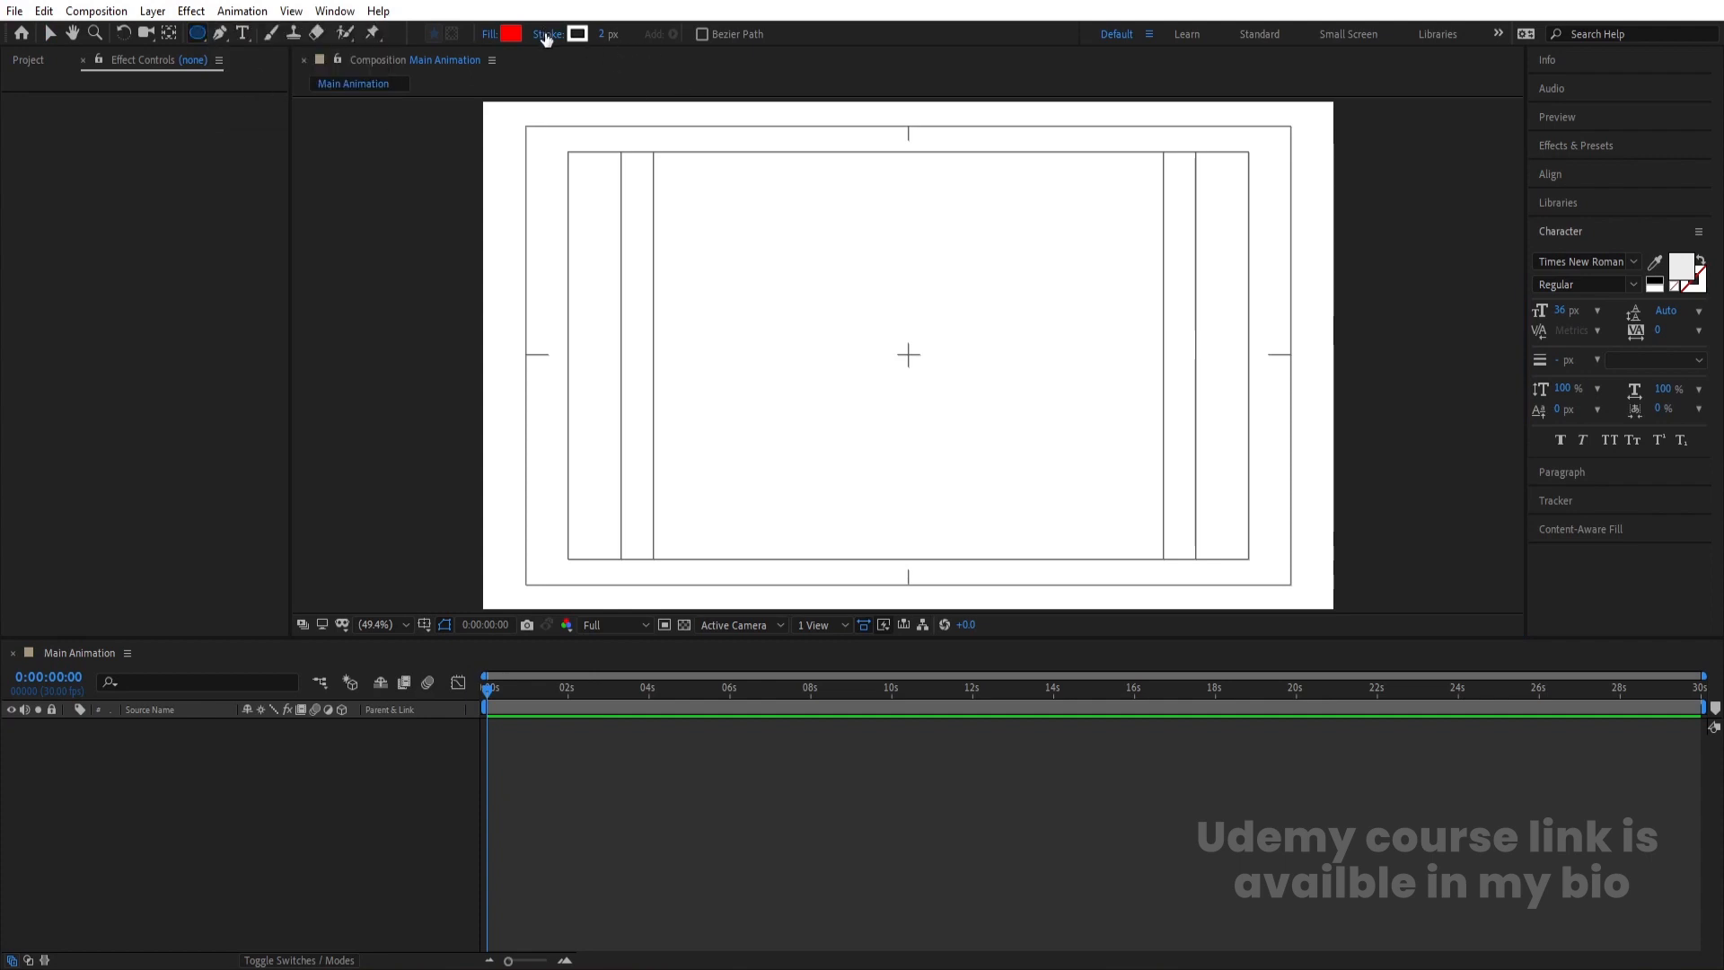
pyautogui.click(546, 38)
pyautogui.click(771, 430)
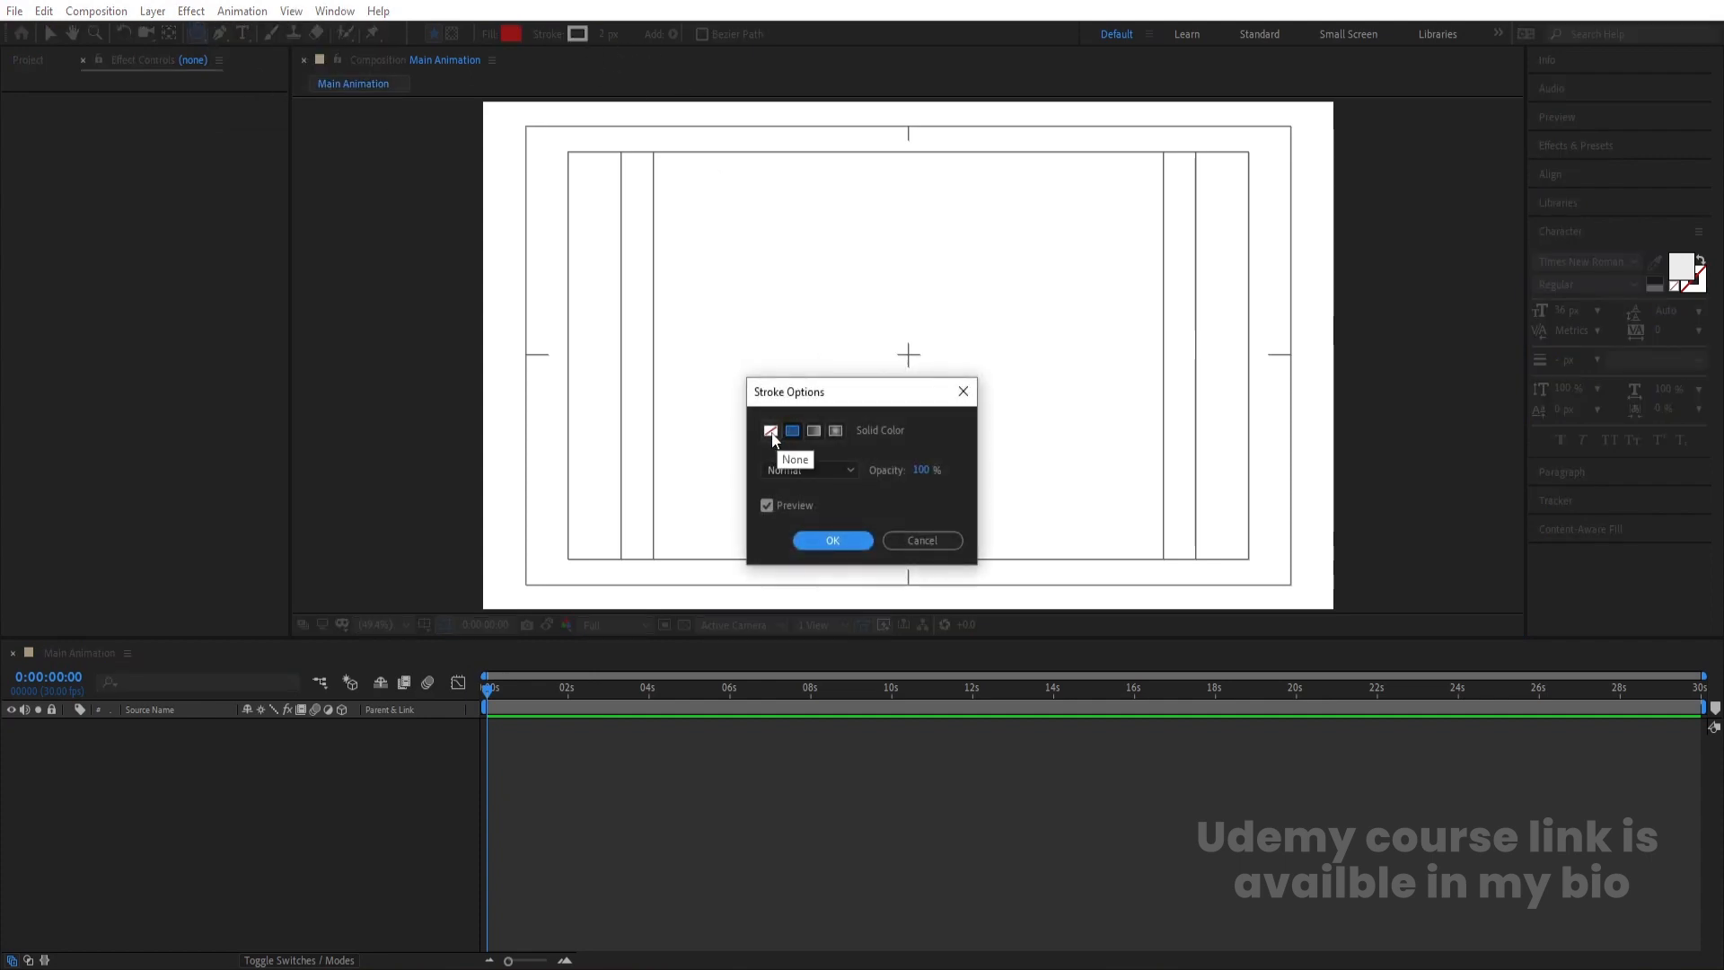
pyautogui.click(823, 544)
pyautogui.click(511, 33)
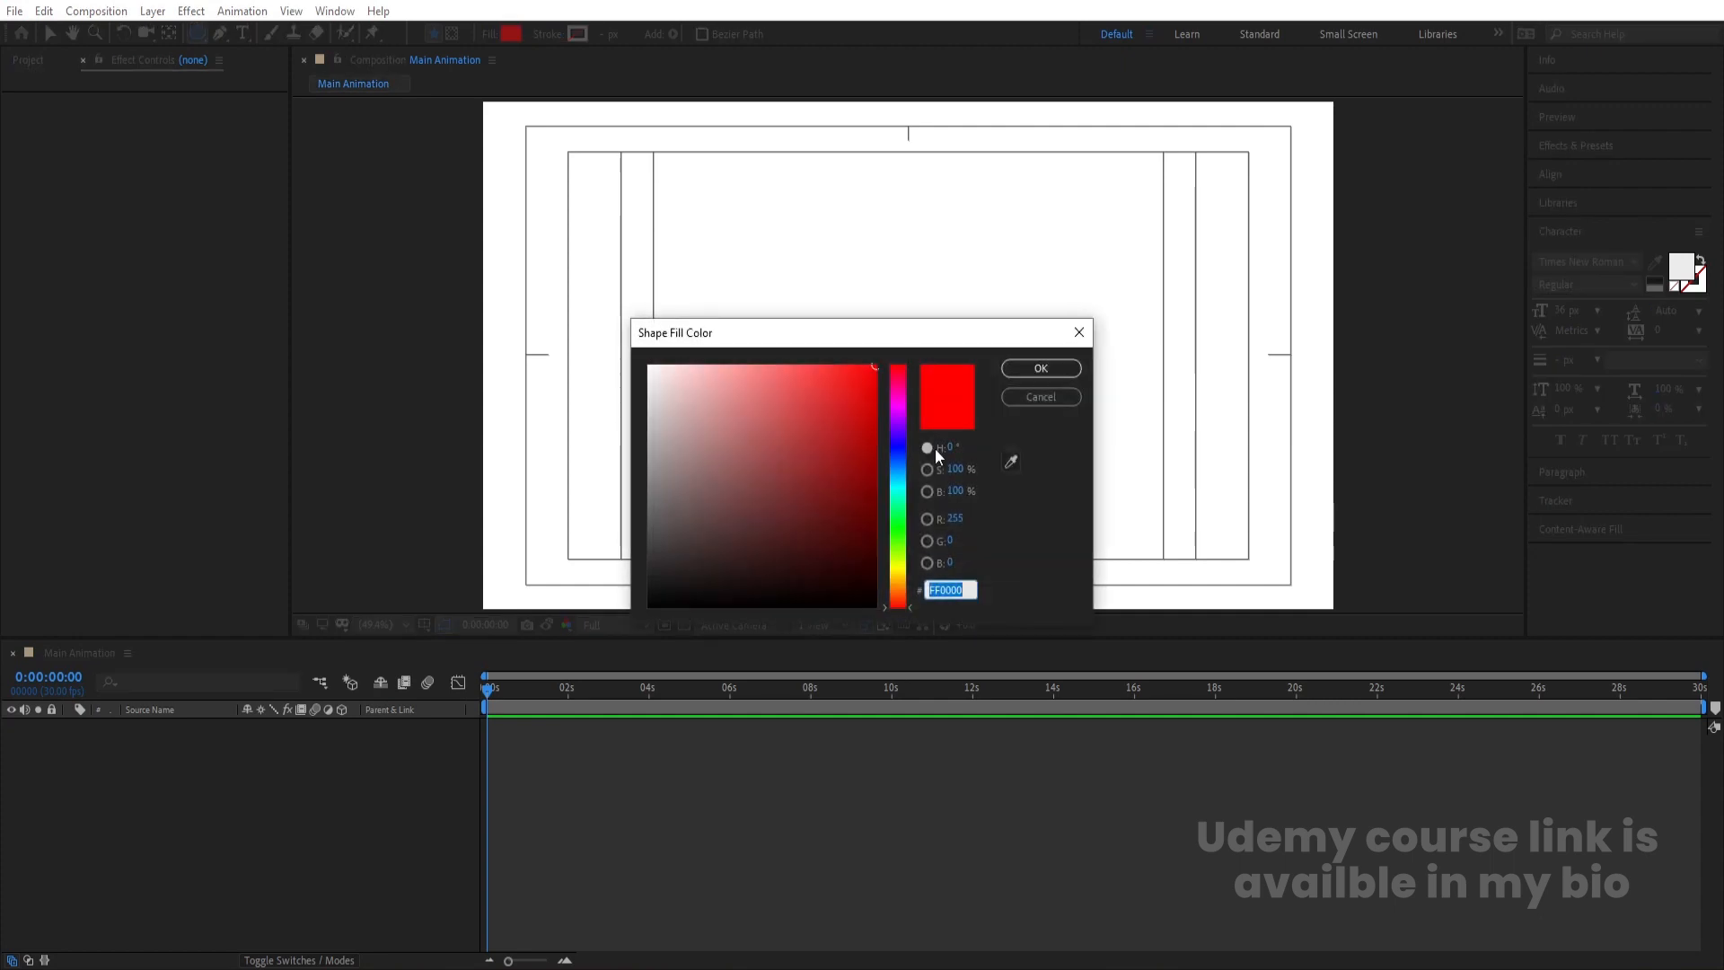
pyautogui.click(894, 429)
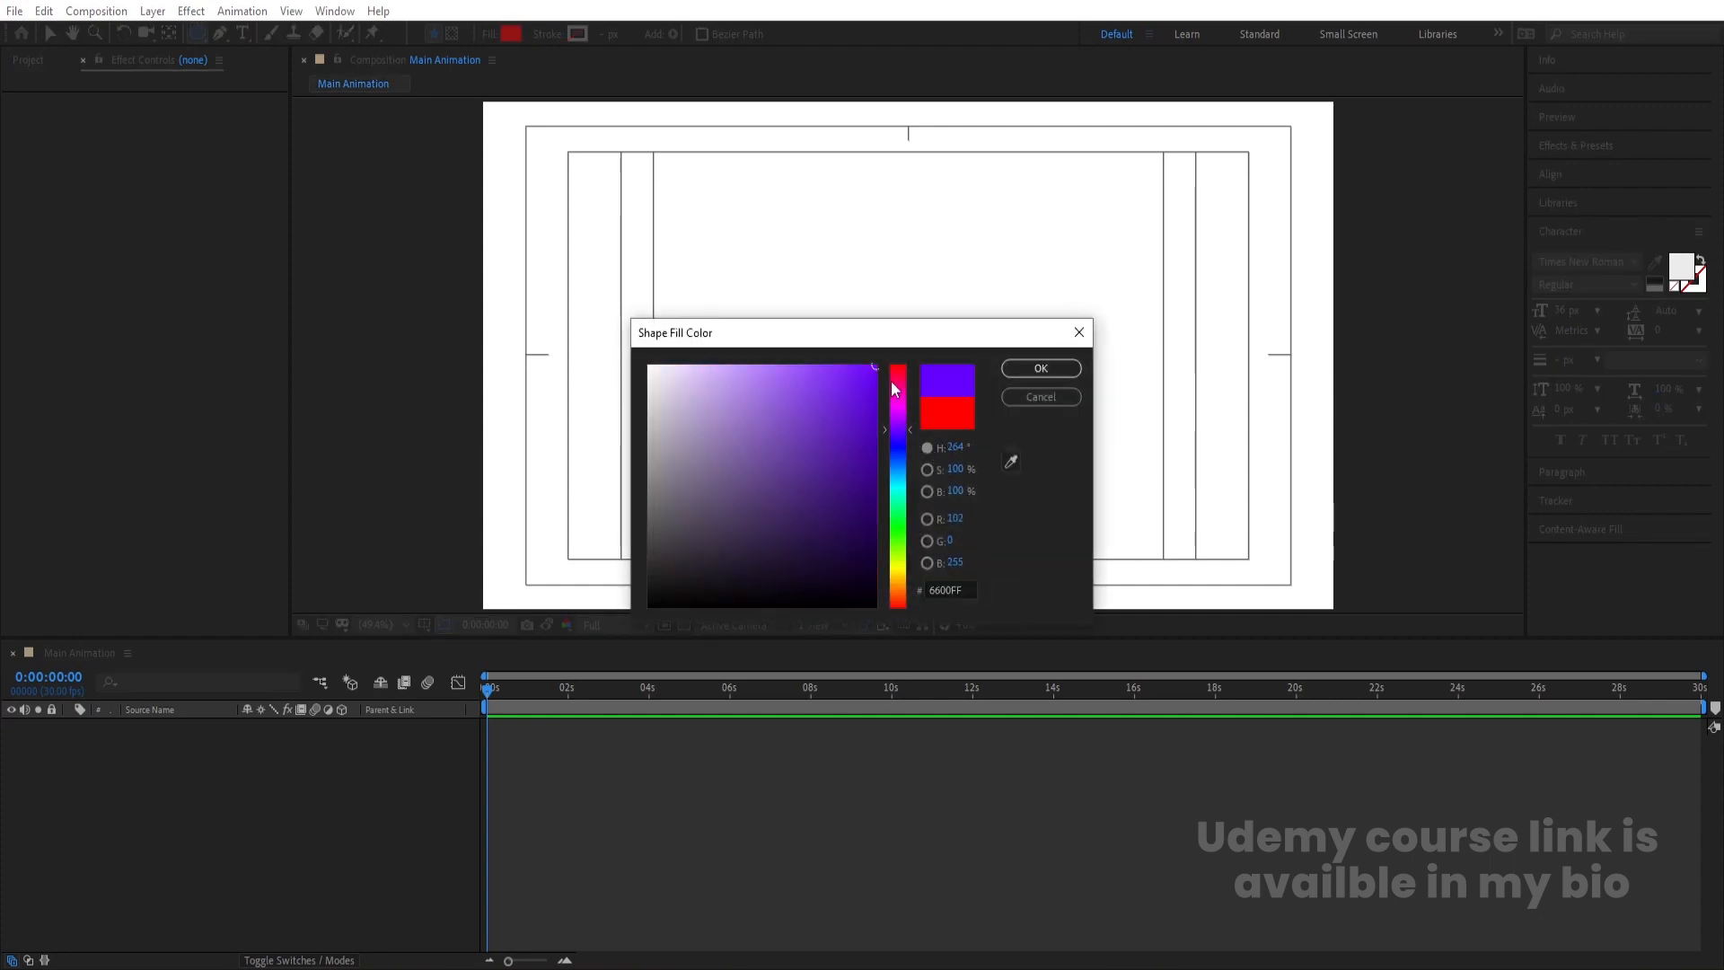
pyautogui.click(1042, 369)
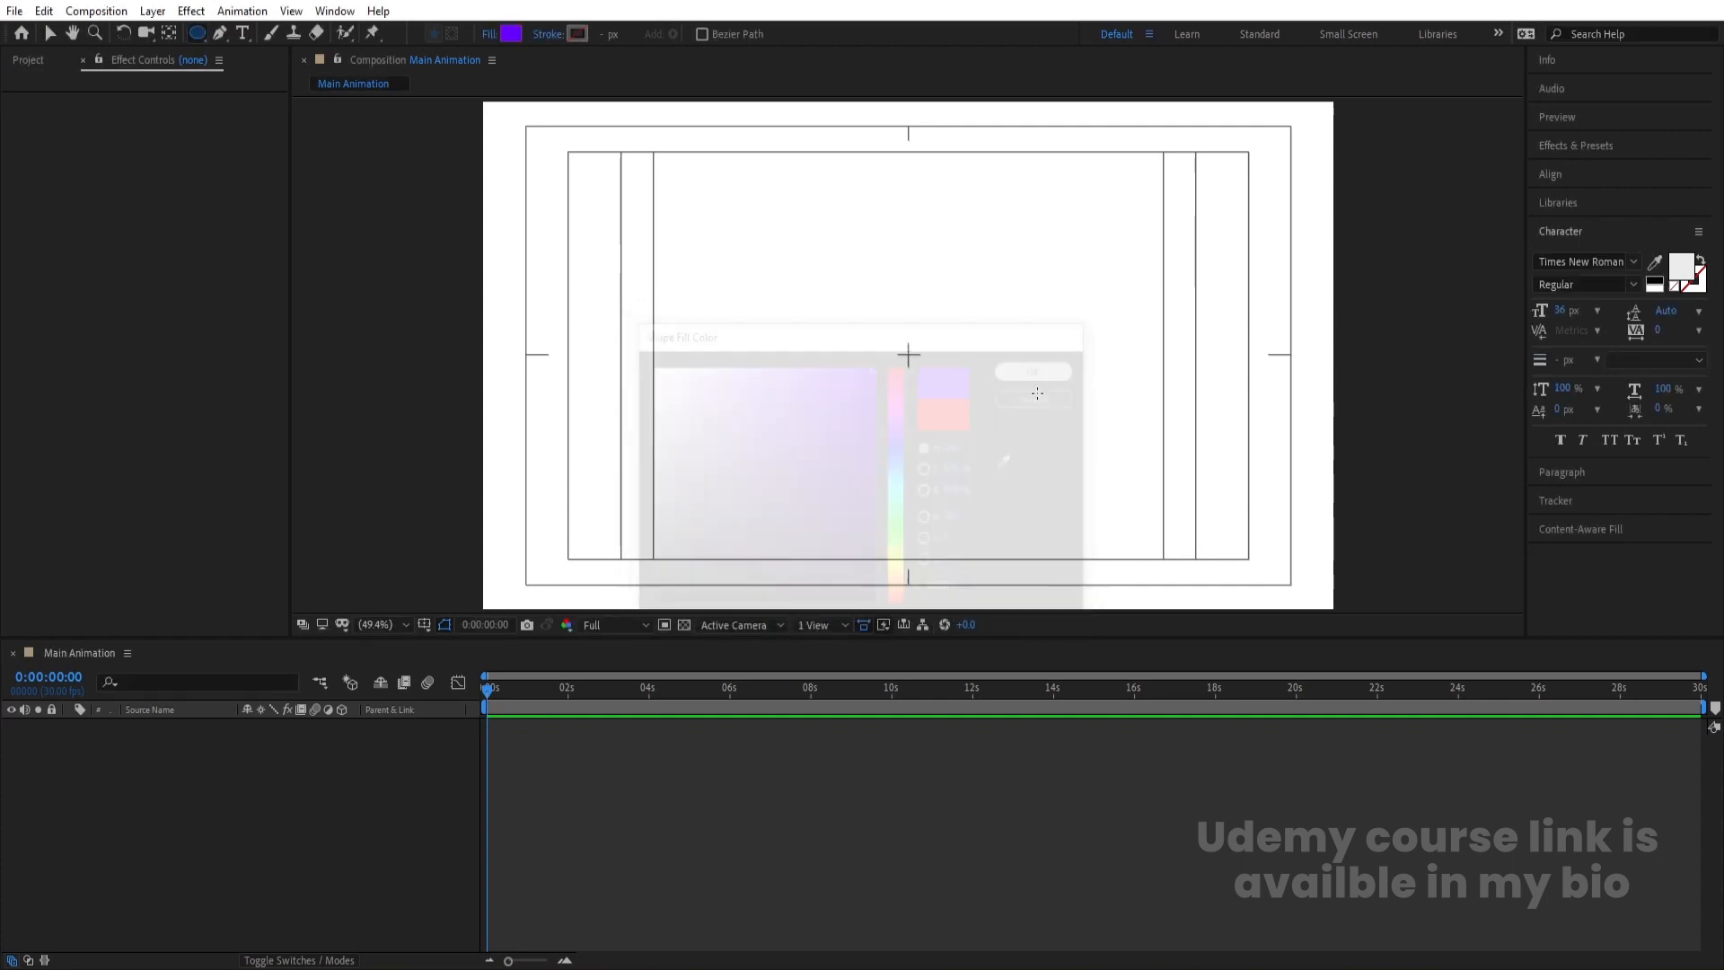
pyautogui.moveTo(899, 334); pyautogui.dragTo(932, 366)
# Centre the circle layer's anchor point on its shape and align the layer horizontally and vertically to the composition's centre
pyautogui.click(173, 881)
pyautogui.click(164, 724)
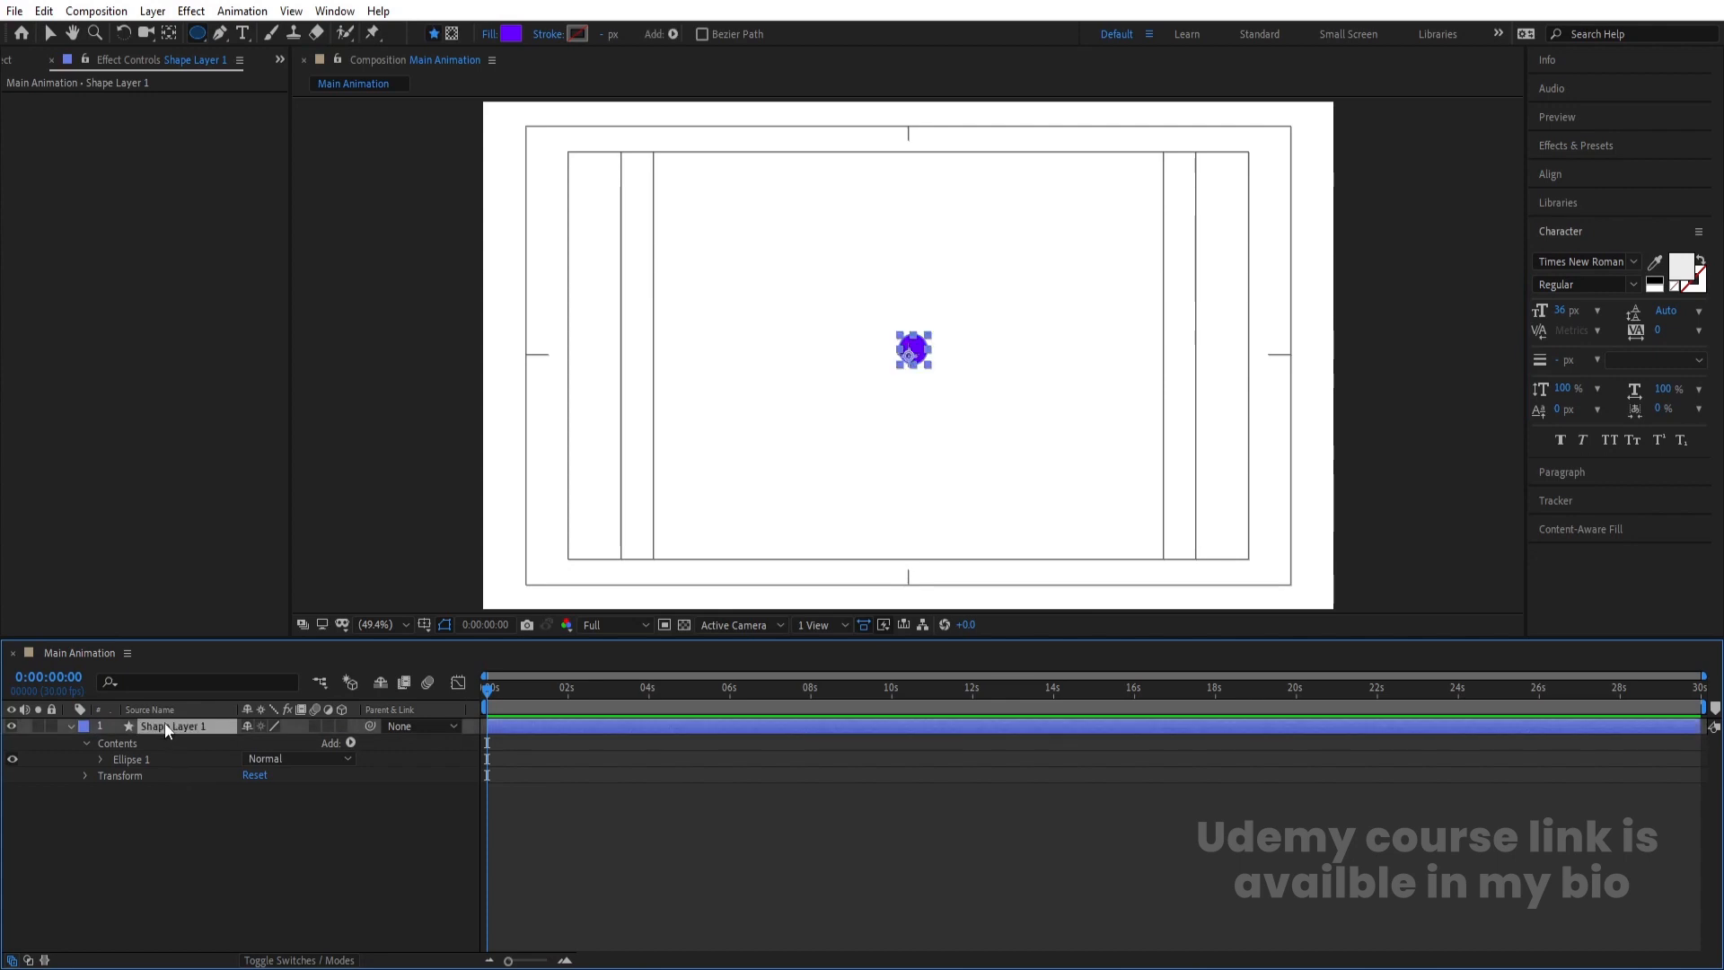
pyautogui.hotkey('ctrl', 'alt', 'Home')
pyautogui.click(1550, 176)
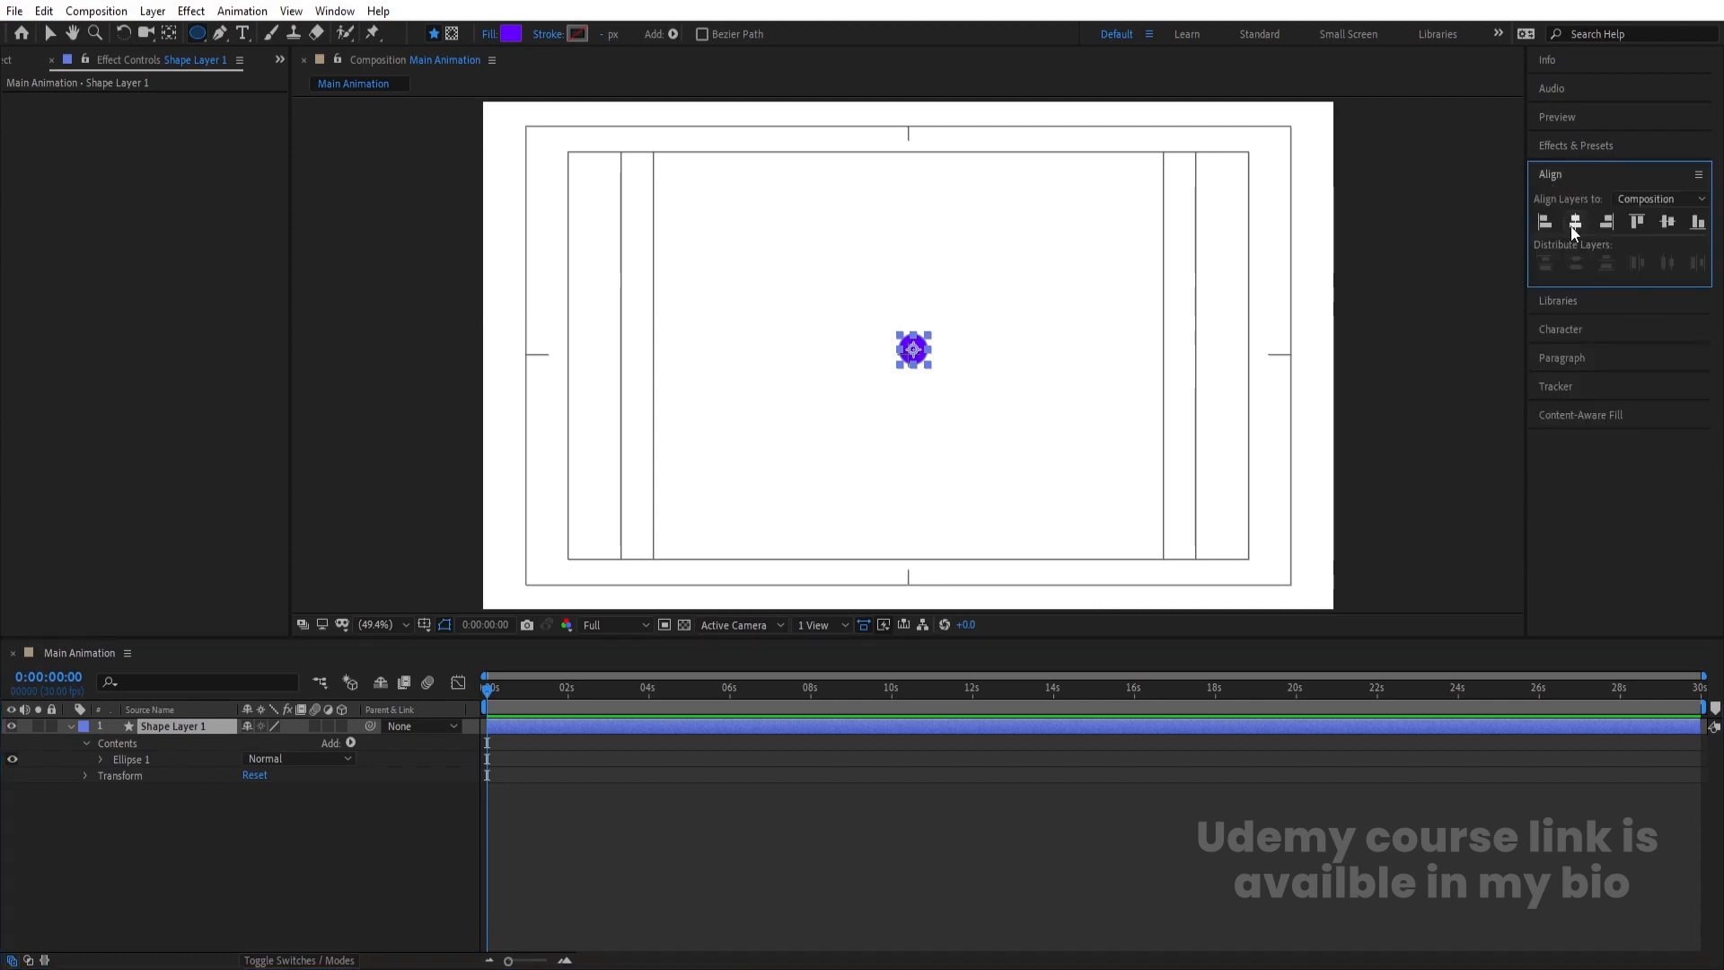
pyautogui.click(1572, 224)
pyautogui.click(1669, 223)
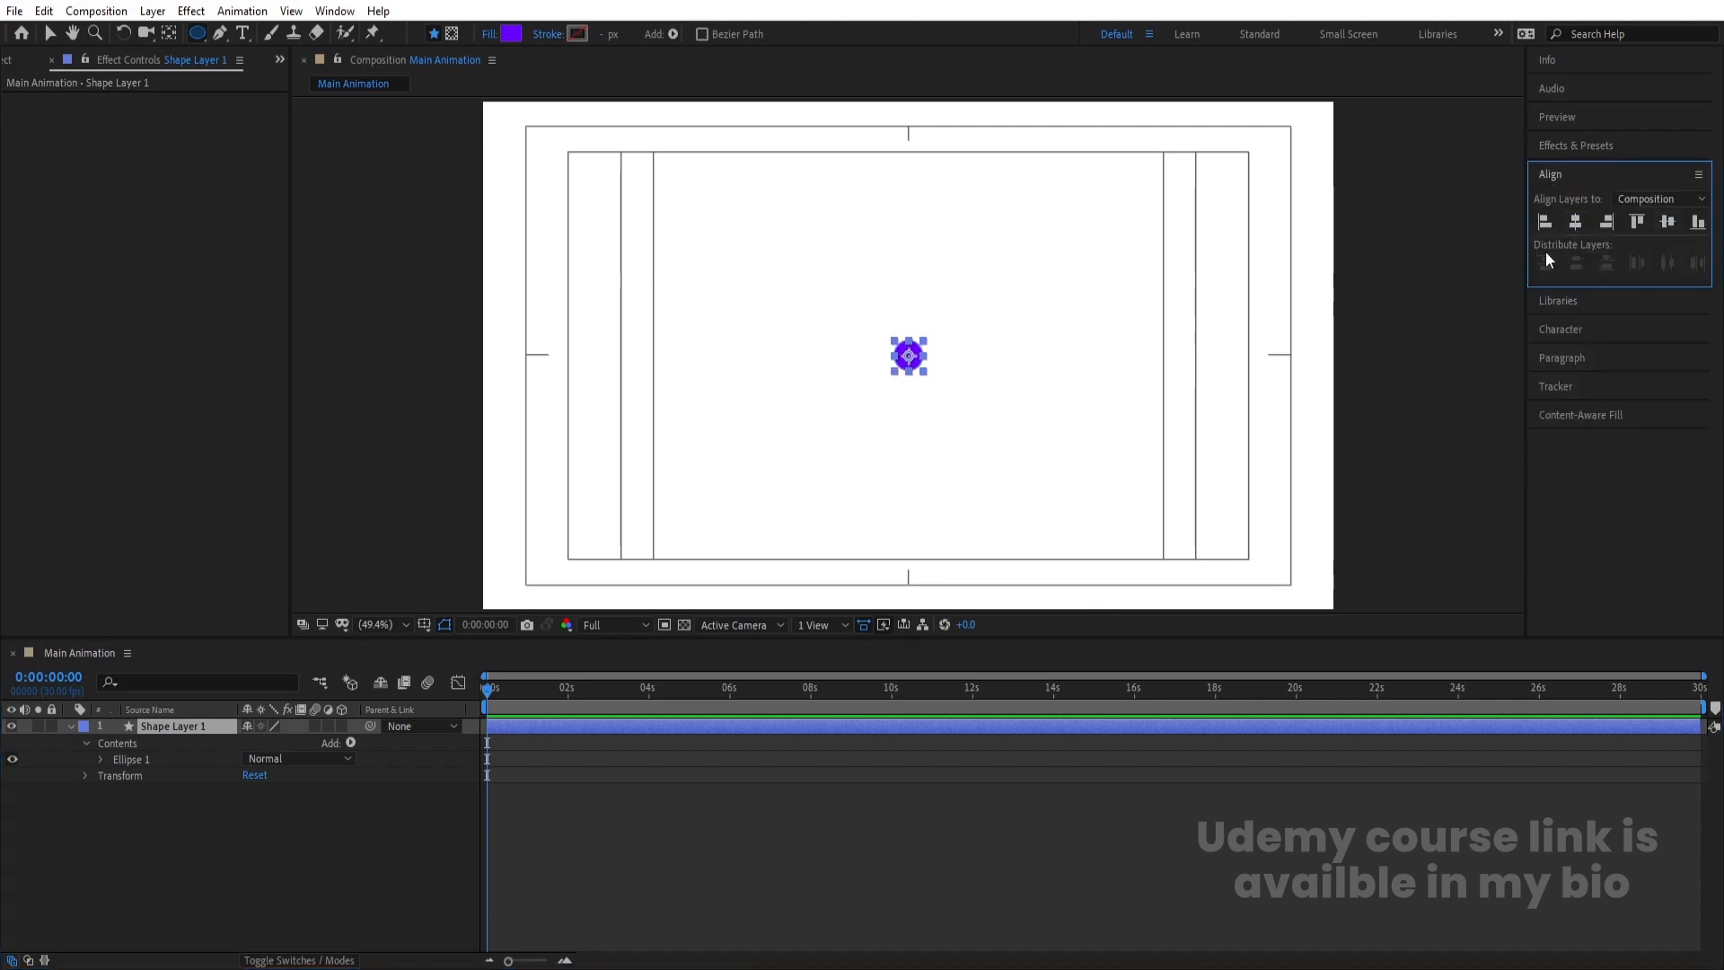
# Add Position keyframes to the circle layer at 0:00, 1:00 and 1:20, all holding the centred position
pyautogui.press('p')
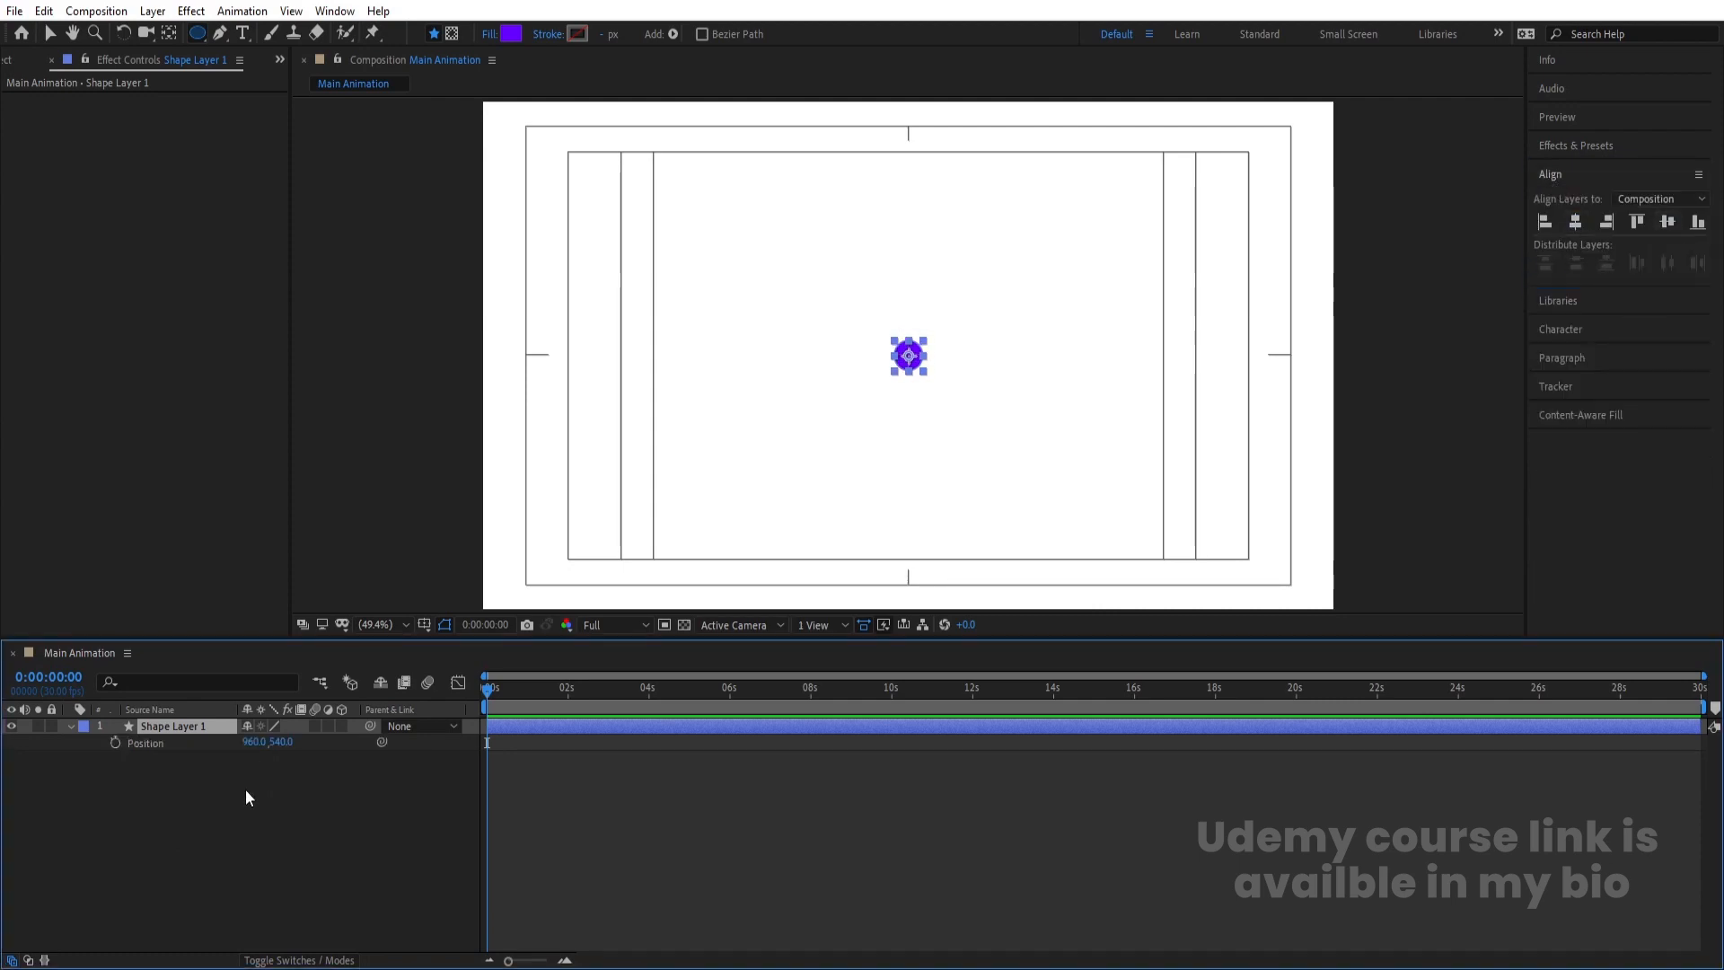
pyautogui.click(148, 743)
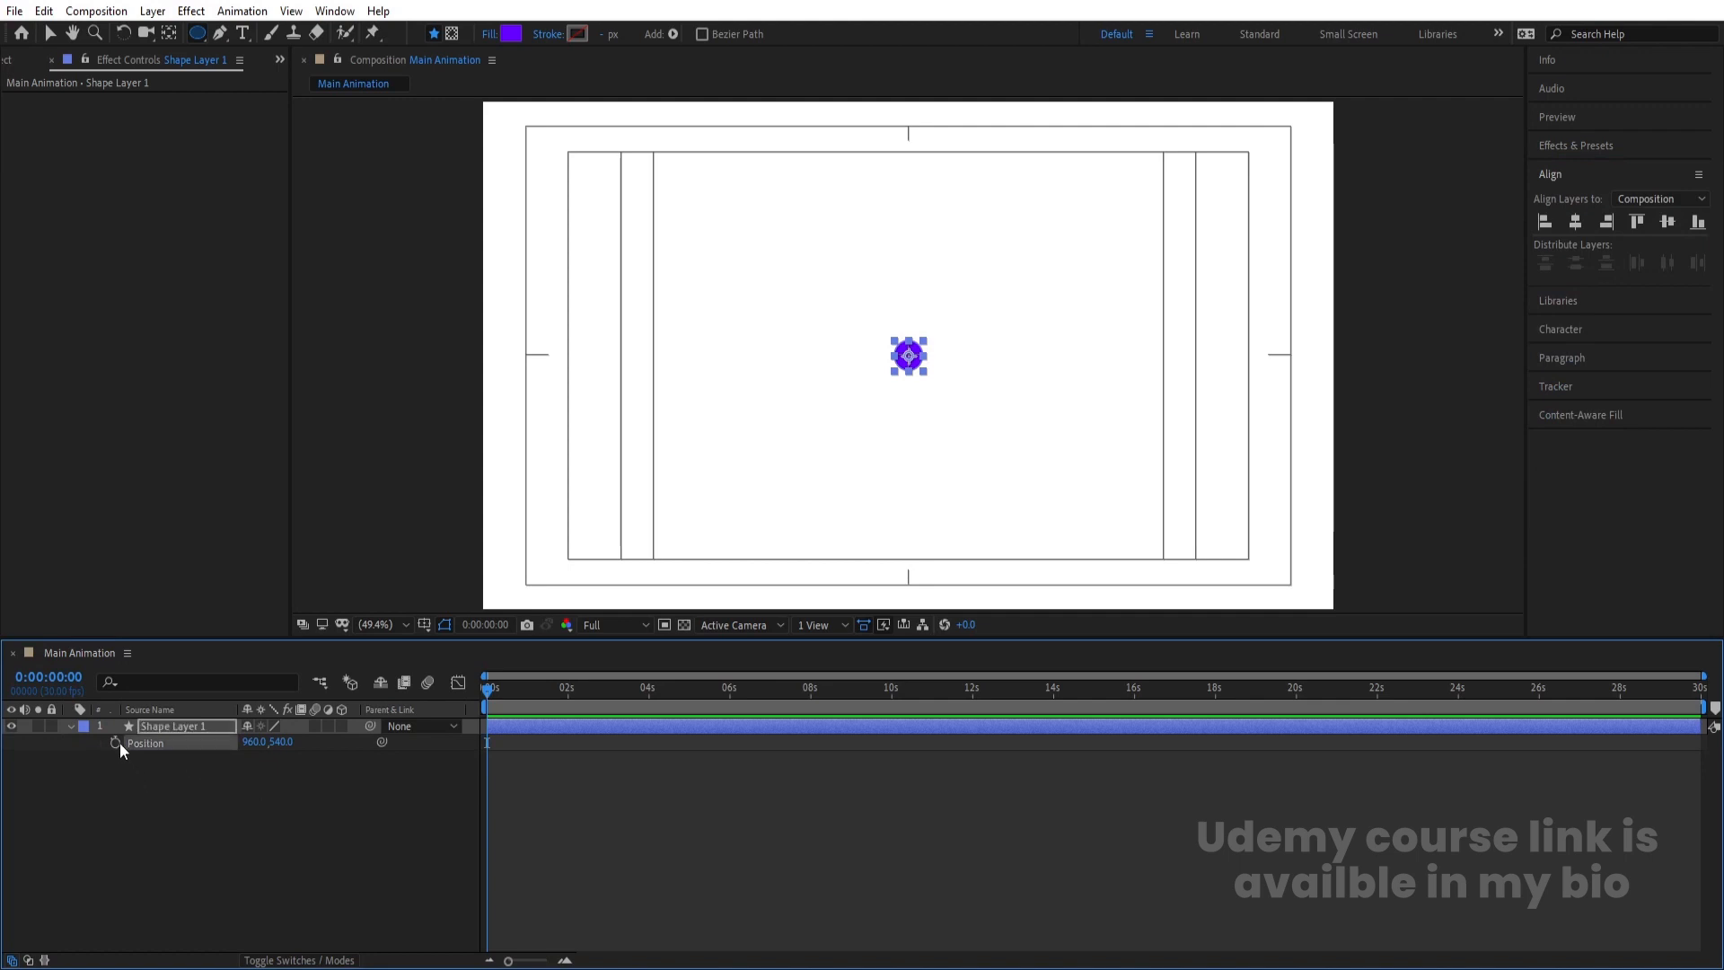
pyautogui.click(115, 743)
pyautogui.press('=')
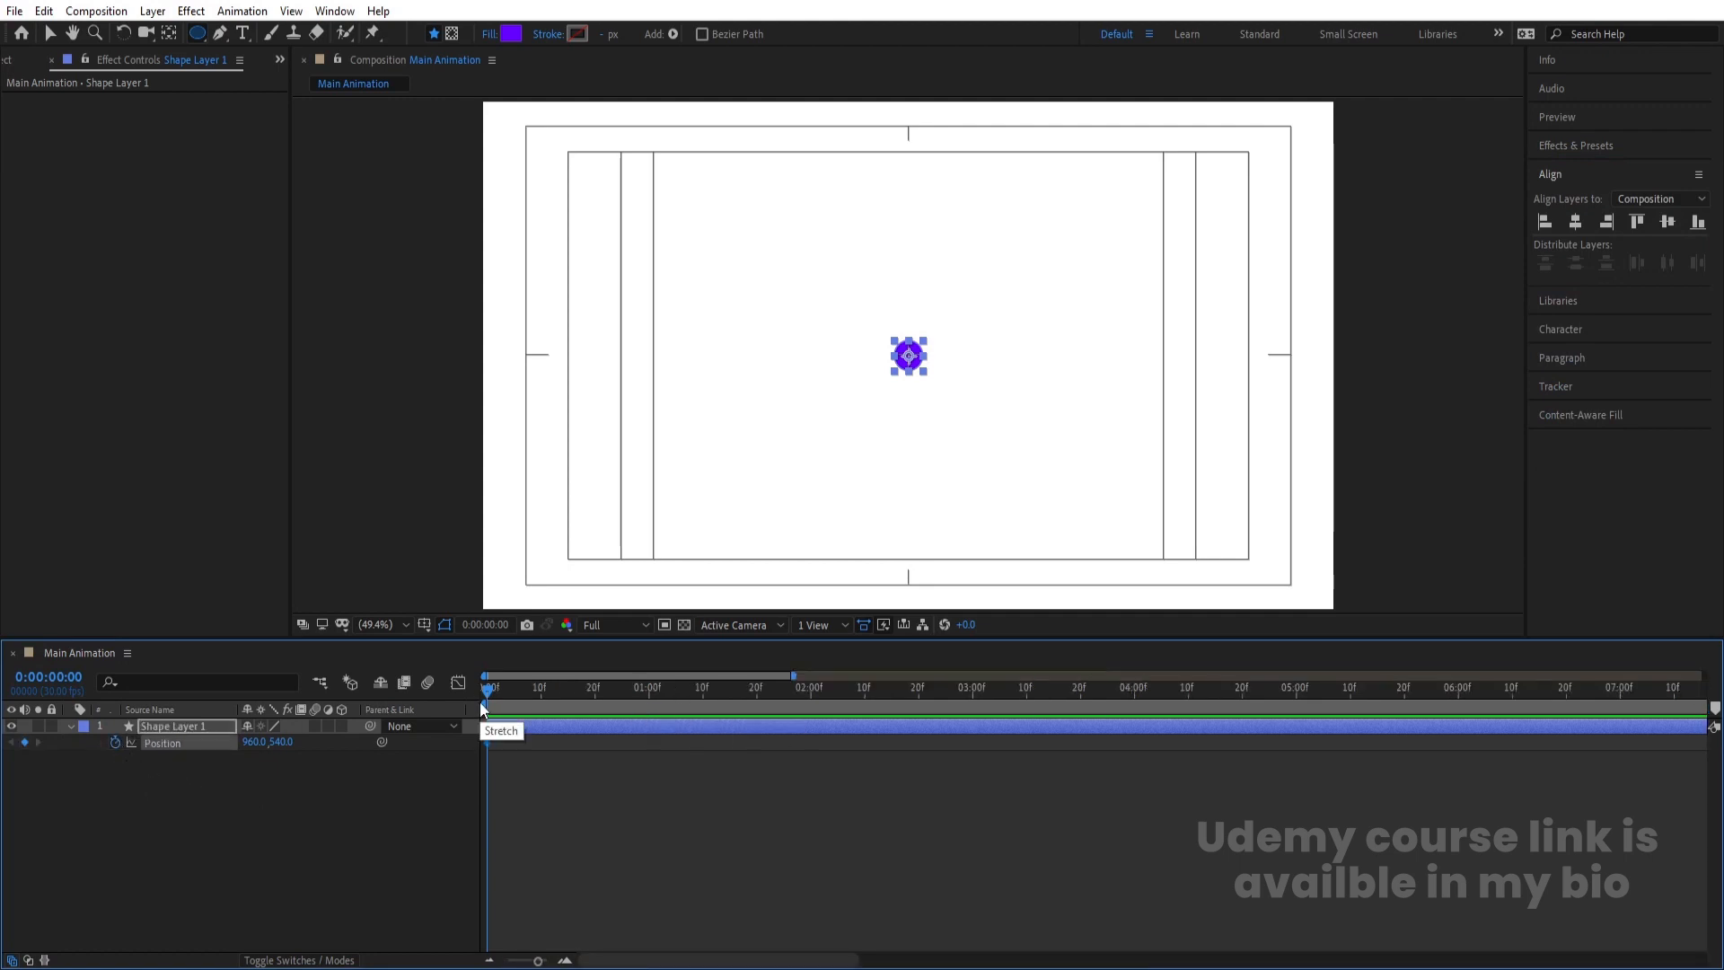
pyautogui.moveTo(645, 687); pyautogui.dragTo(648, 687)
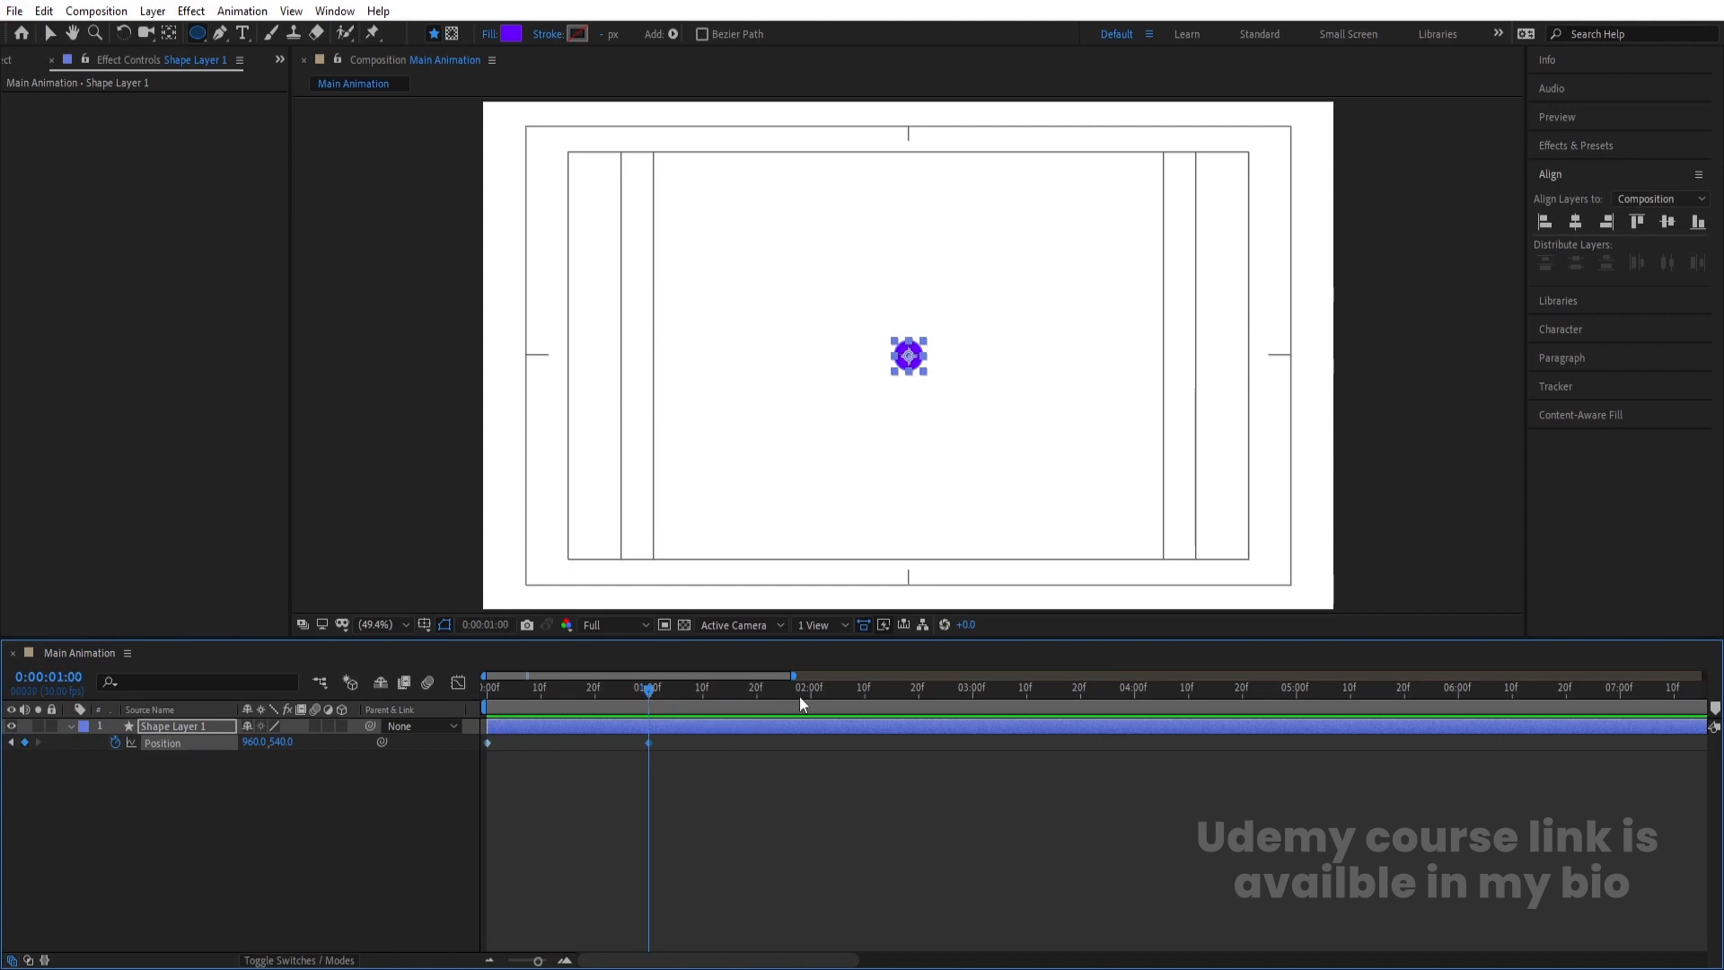
pyautogui.click(756, 687)
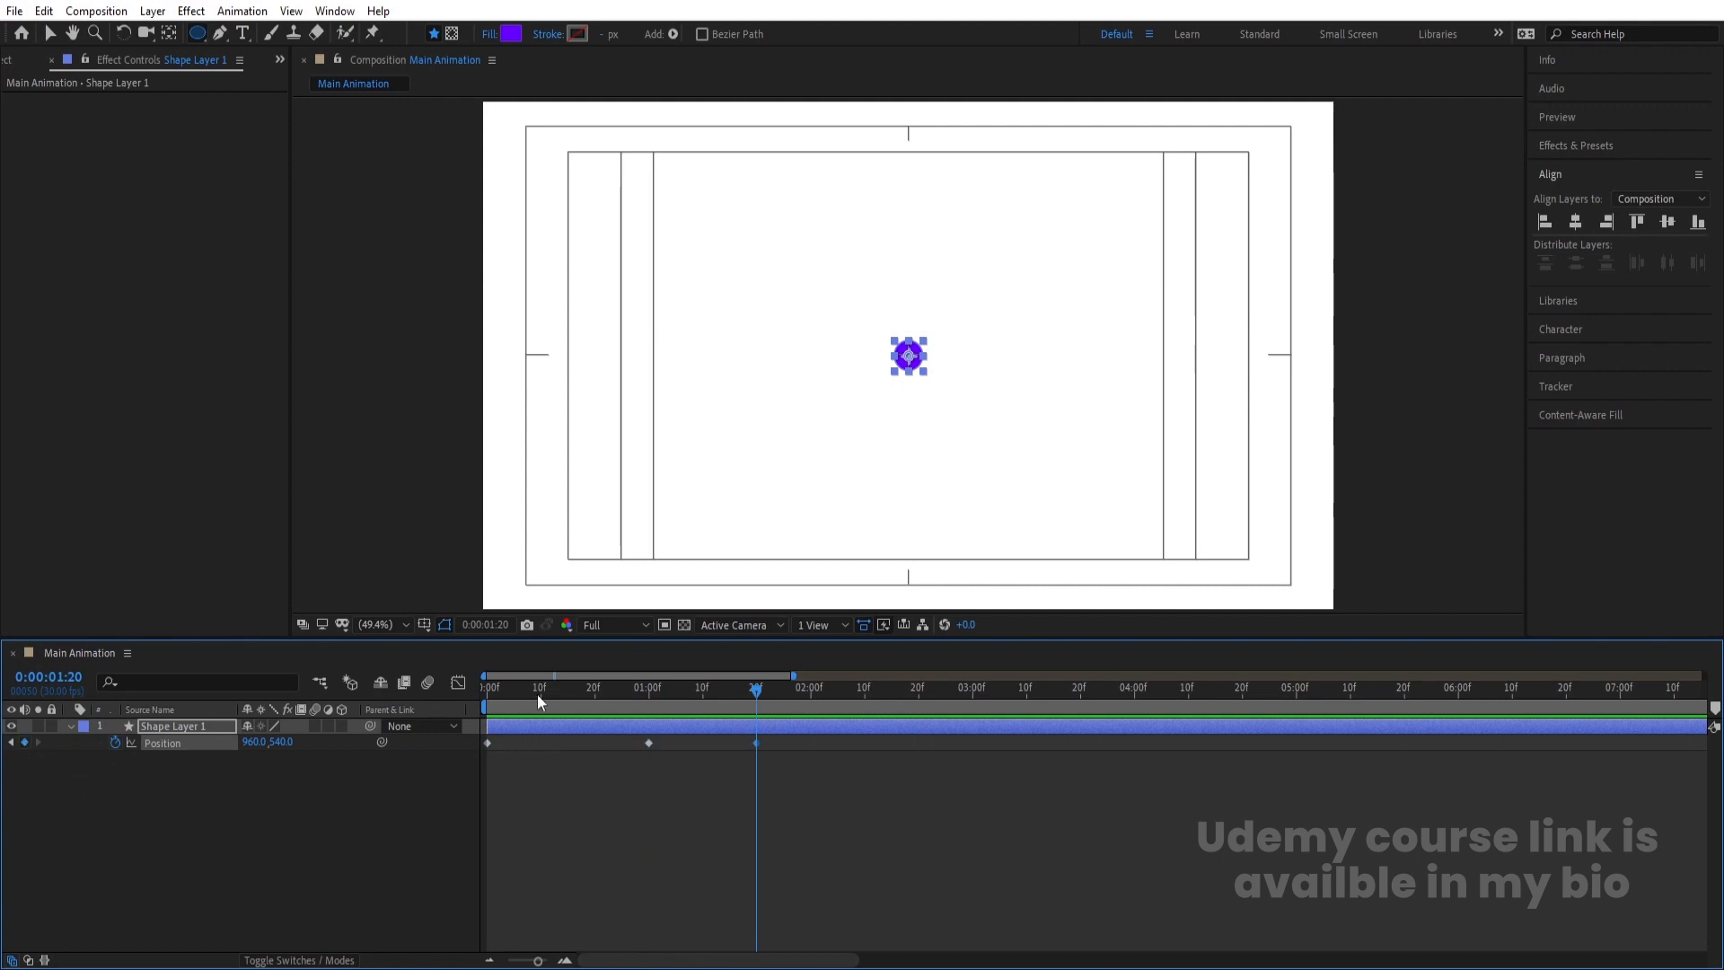
# Set the circle's Position at 0:00 to 960, -48, above the frame, and preview the drop
pyautogui.press('Home')
pyautogui.moveTo(281, 742); pyautogui.dragTo(112, 750)
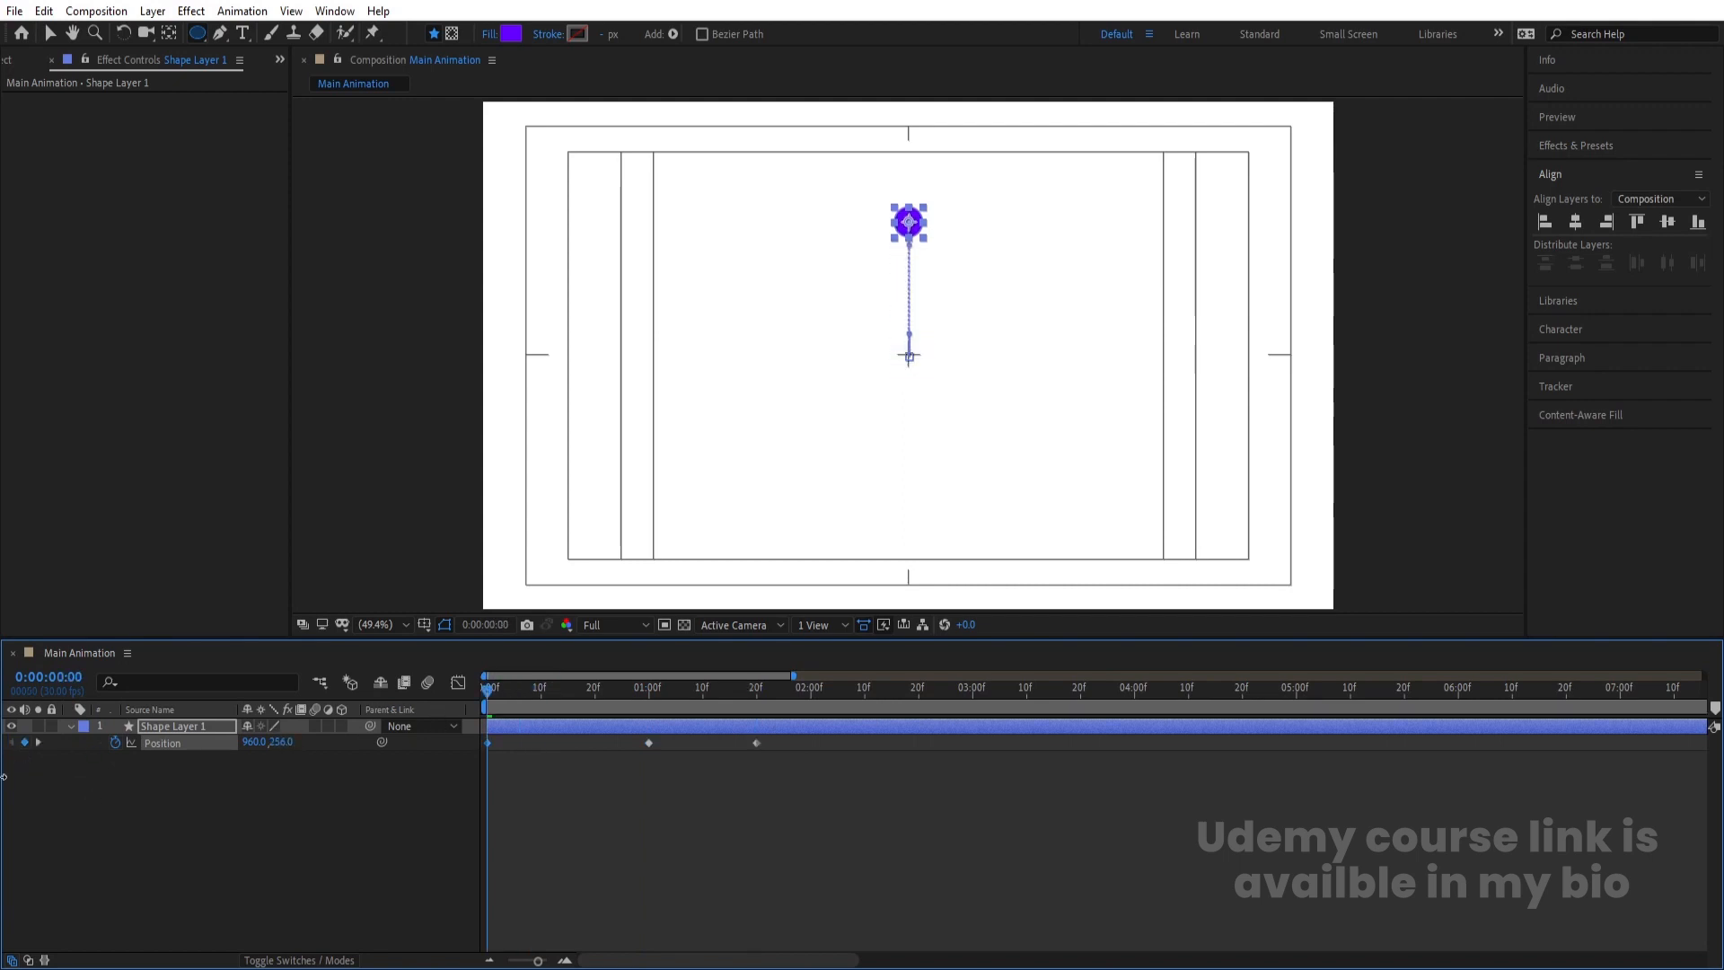
pyautogui.moveTo(270, 741); pyautogui.dragTo(1, 747)
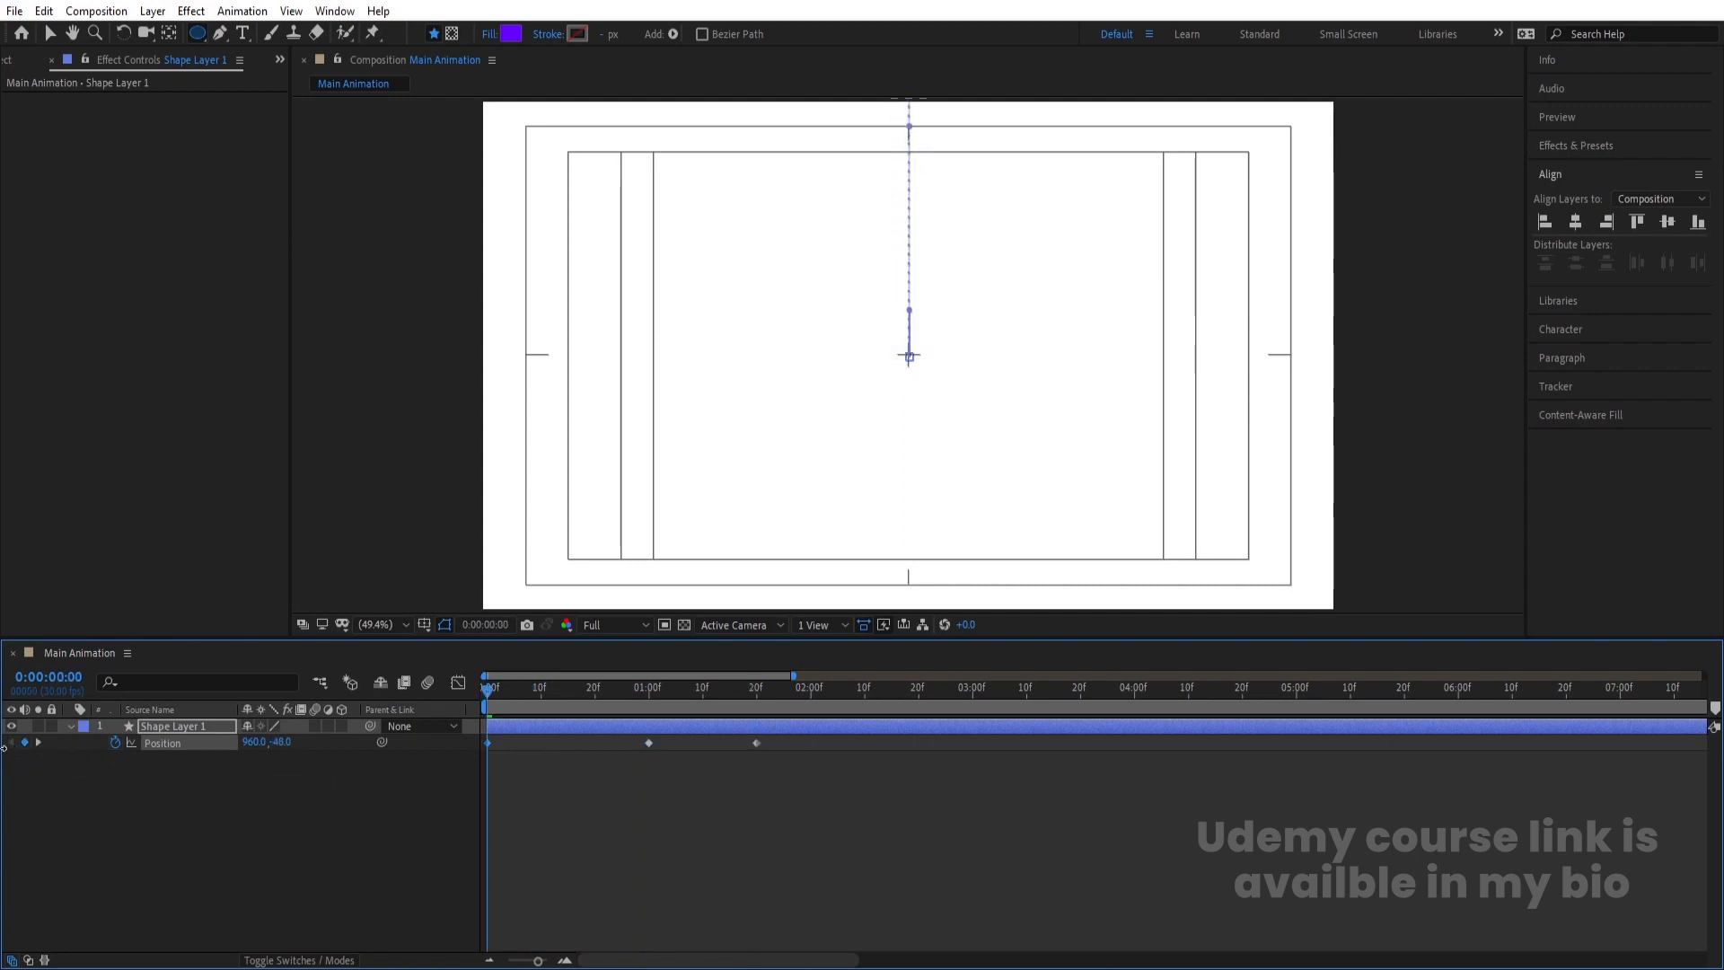
pyautogui.press('space')
pyautogui.press('space')
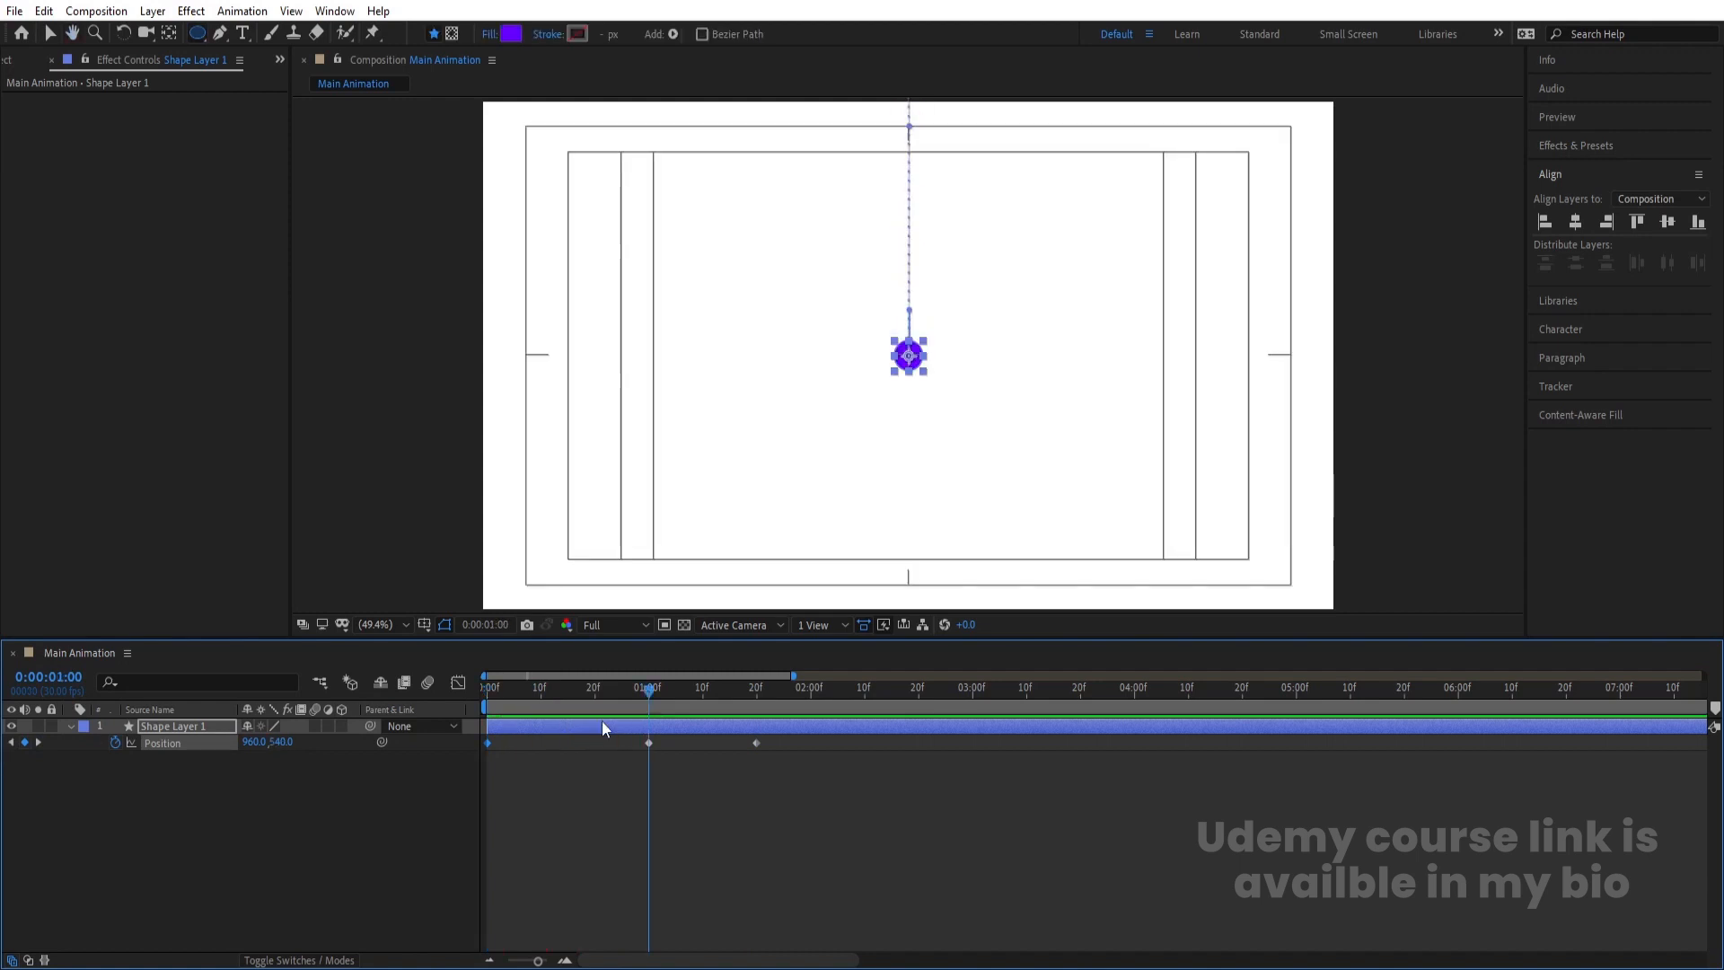
# Add a Position keyframe at 1:10 that raises the circle slightly above the centre as a bounce, and preview the motion
pyautogui.click(704, 692)
pyautogui.moveTo(284, 744); pyautogui.dragTo(140, 753)
pyautogui.moveTo(558, 696); pyautogui.dragTo(488, 707)
pyautogui.press('space')
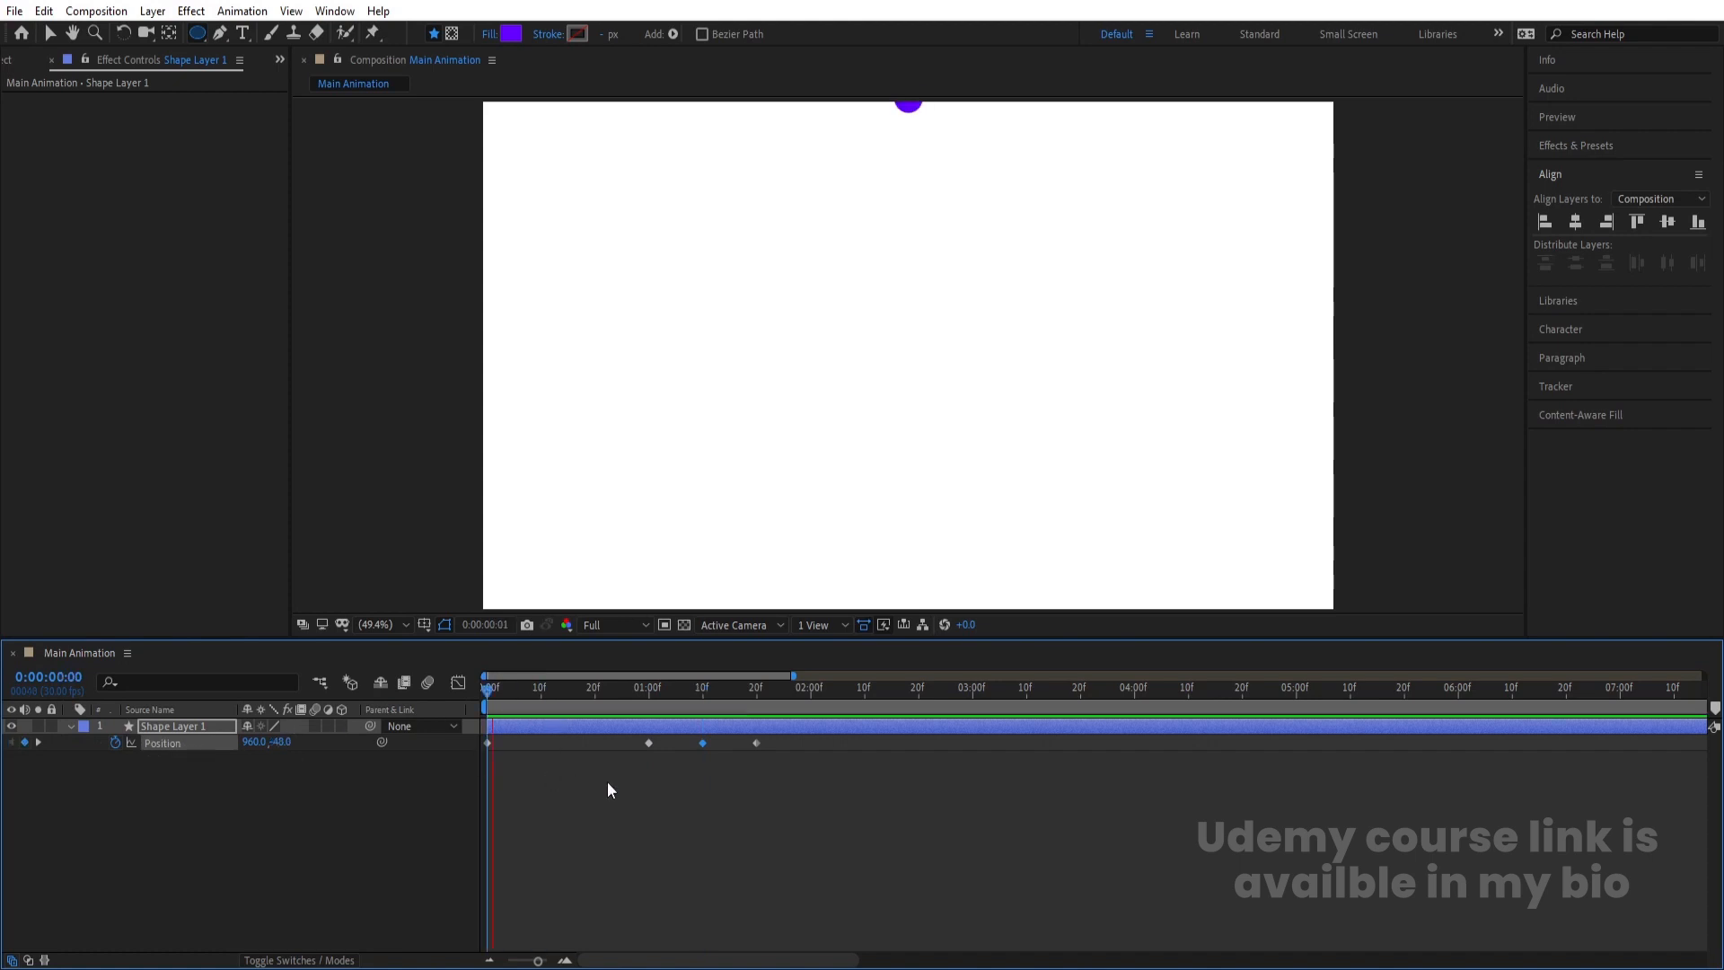
pyautogui.press('space')
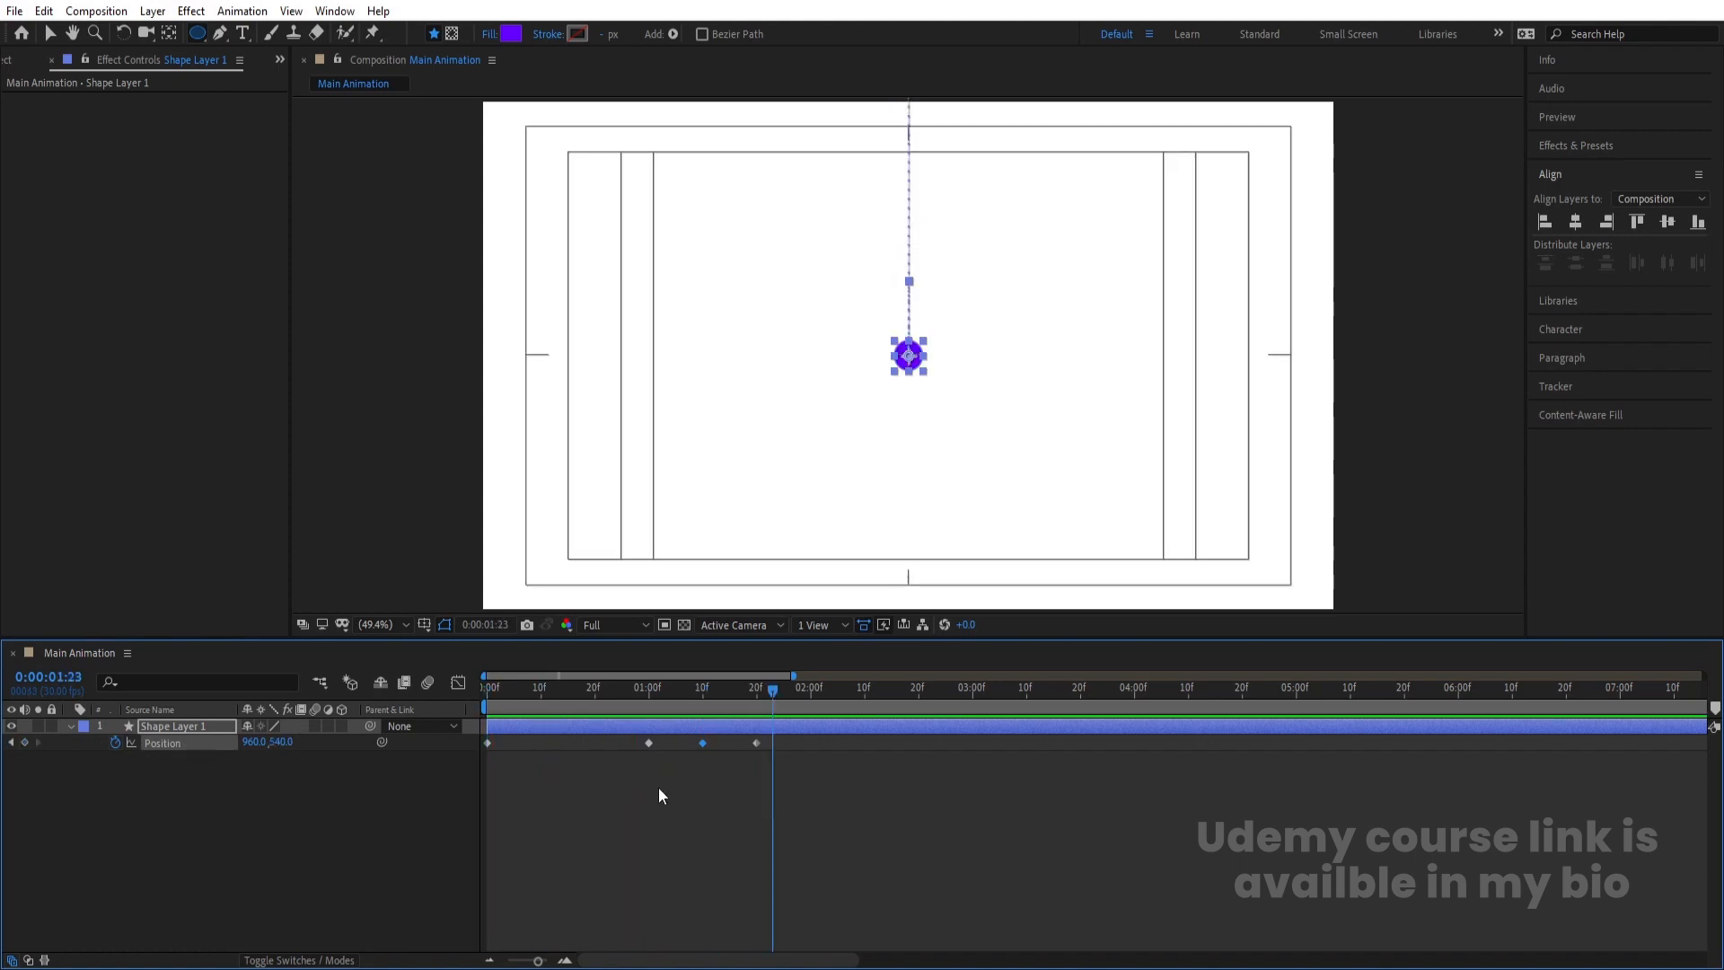
# Apply Easy Ease to all four Position keyframes of the circle layer
pyautogui.click(668, 783)
pyautogui.moveTo(837, 795); pyautogui.dragTo(307, 693)
pyautogui.press('F9')
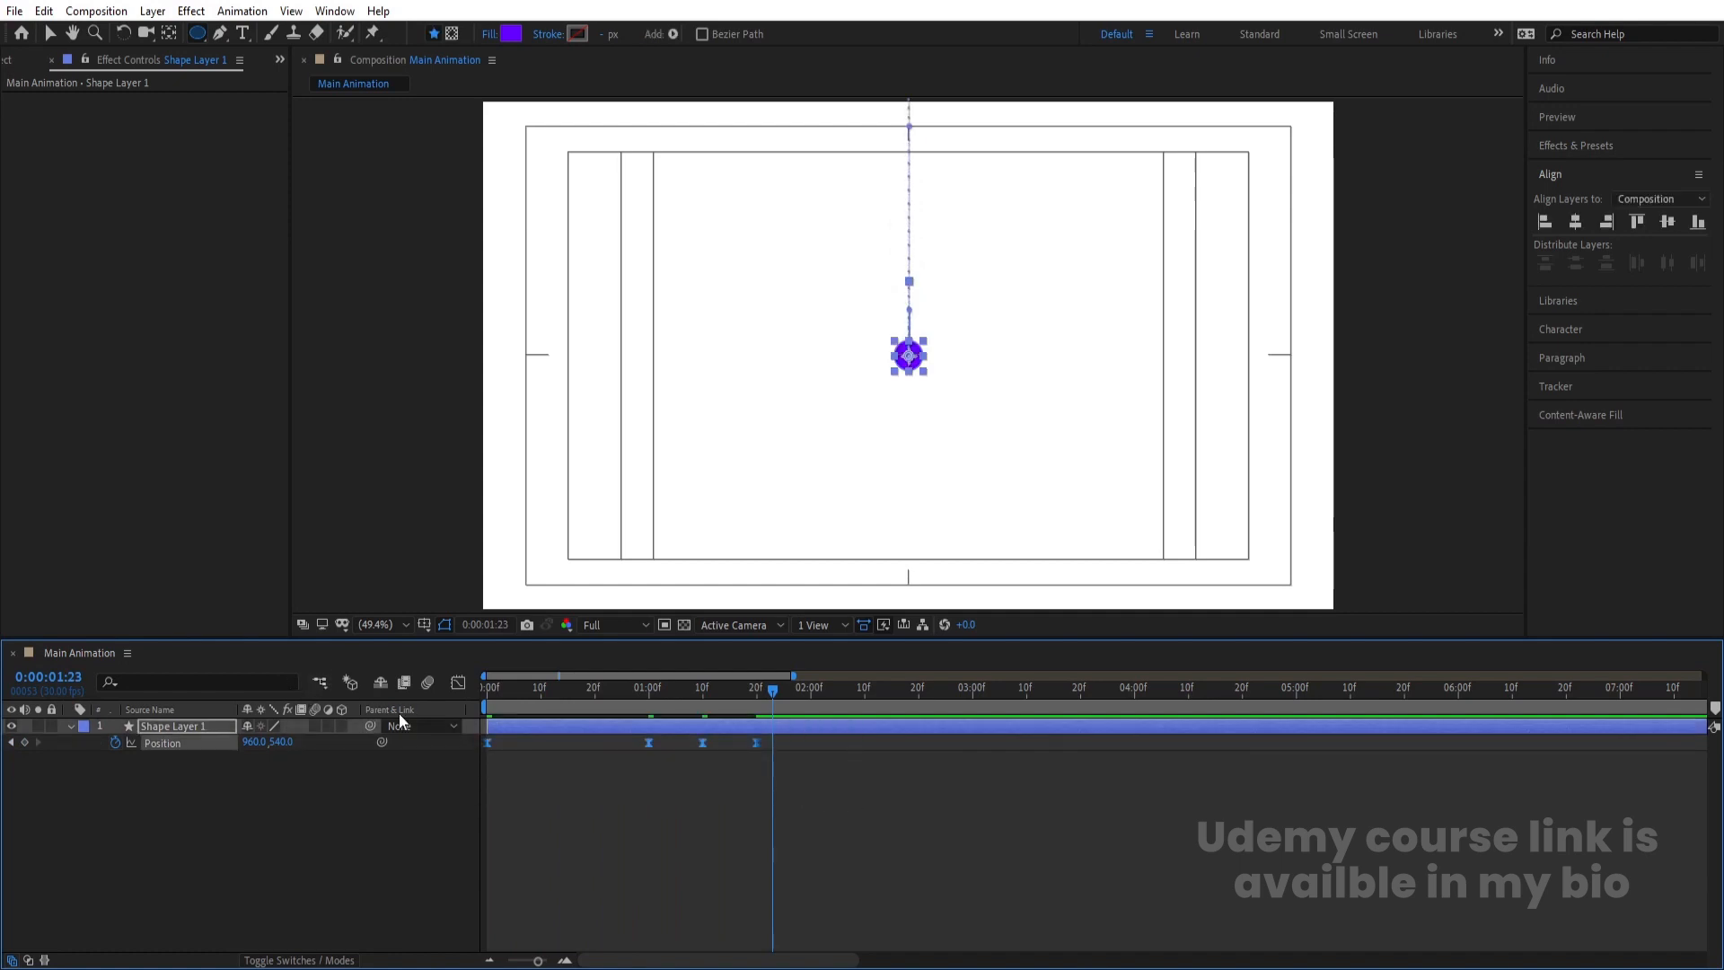
# Reshape the Position speed graph's first segment so the fall accelerates to a peak just before 1:00, and preview it
pyautogui.click(458, 683)
pyautogui.rightClick(645, 754)
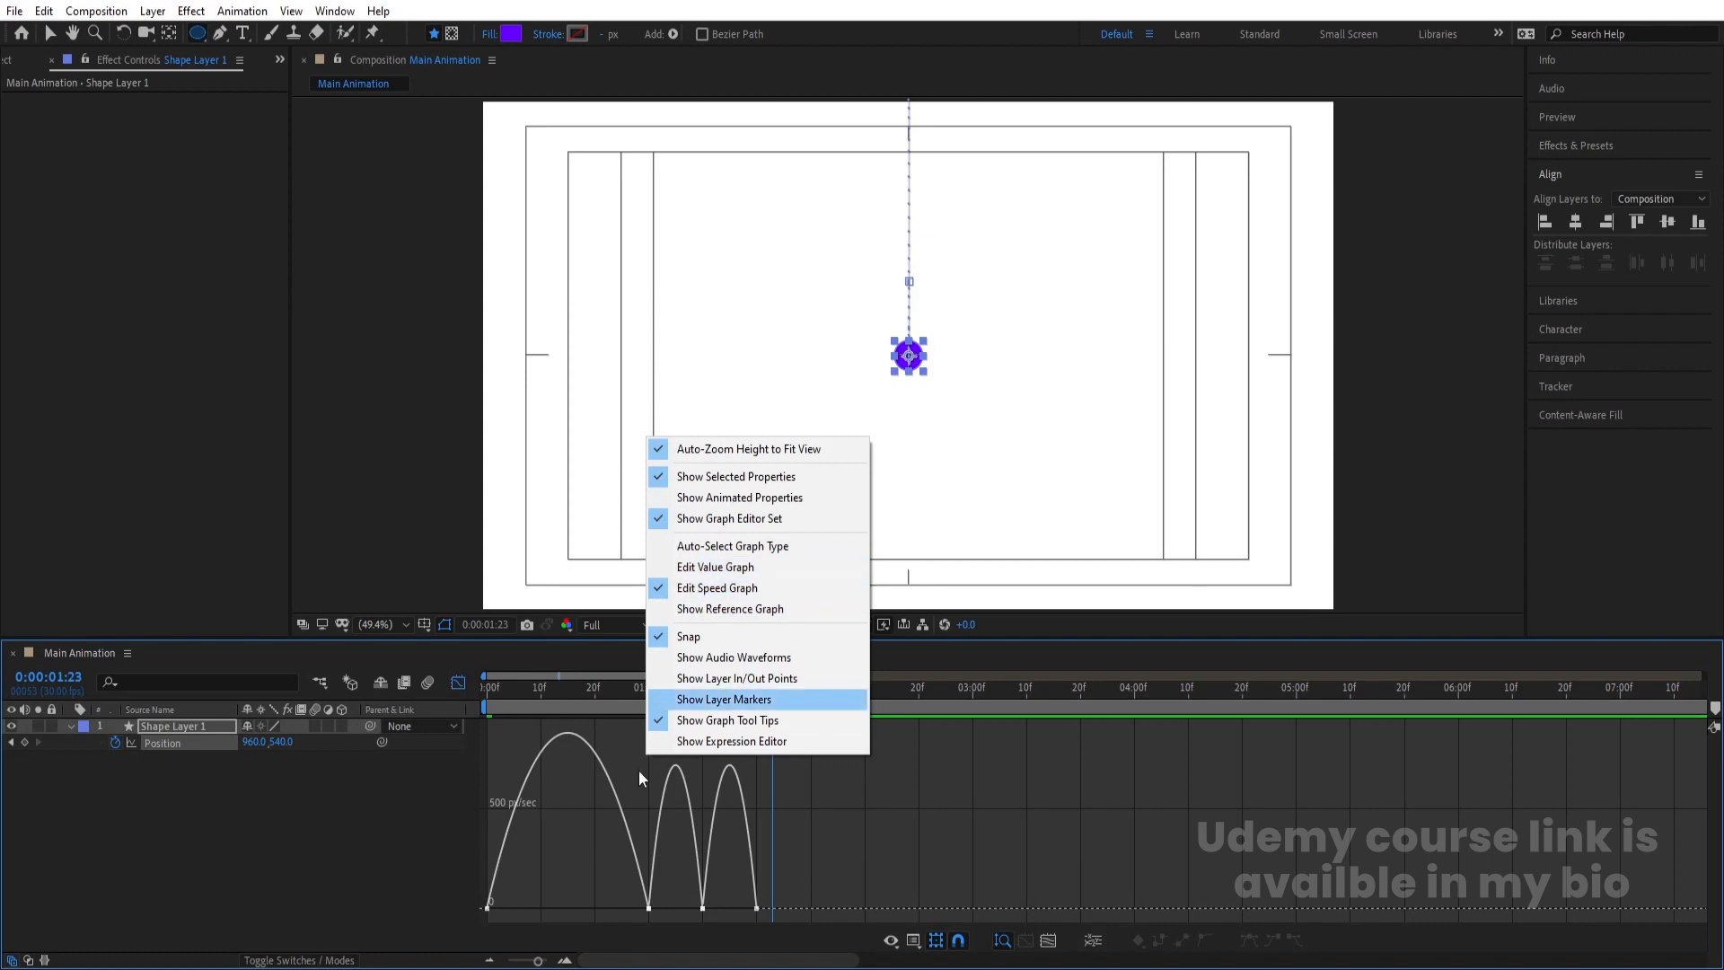
pyautogui.click(546, 852)
pyautogui.moveTo(546, 864); pyautogui.dragTo(444, 962)
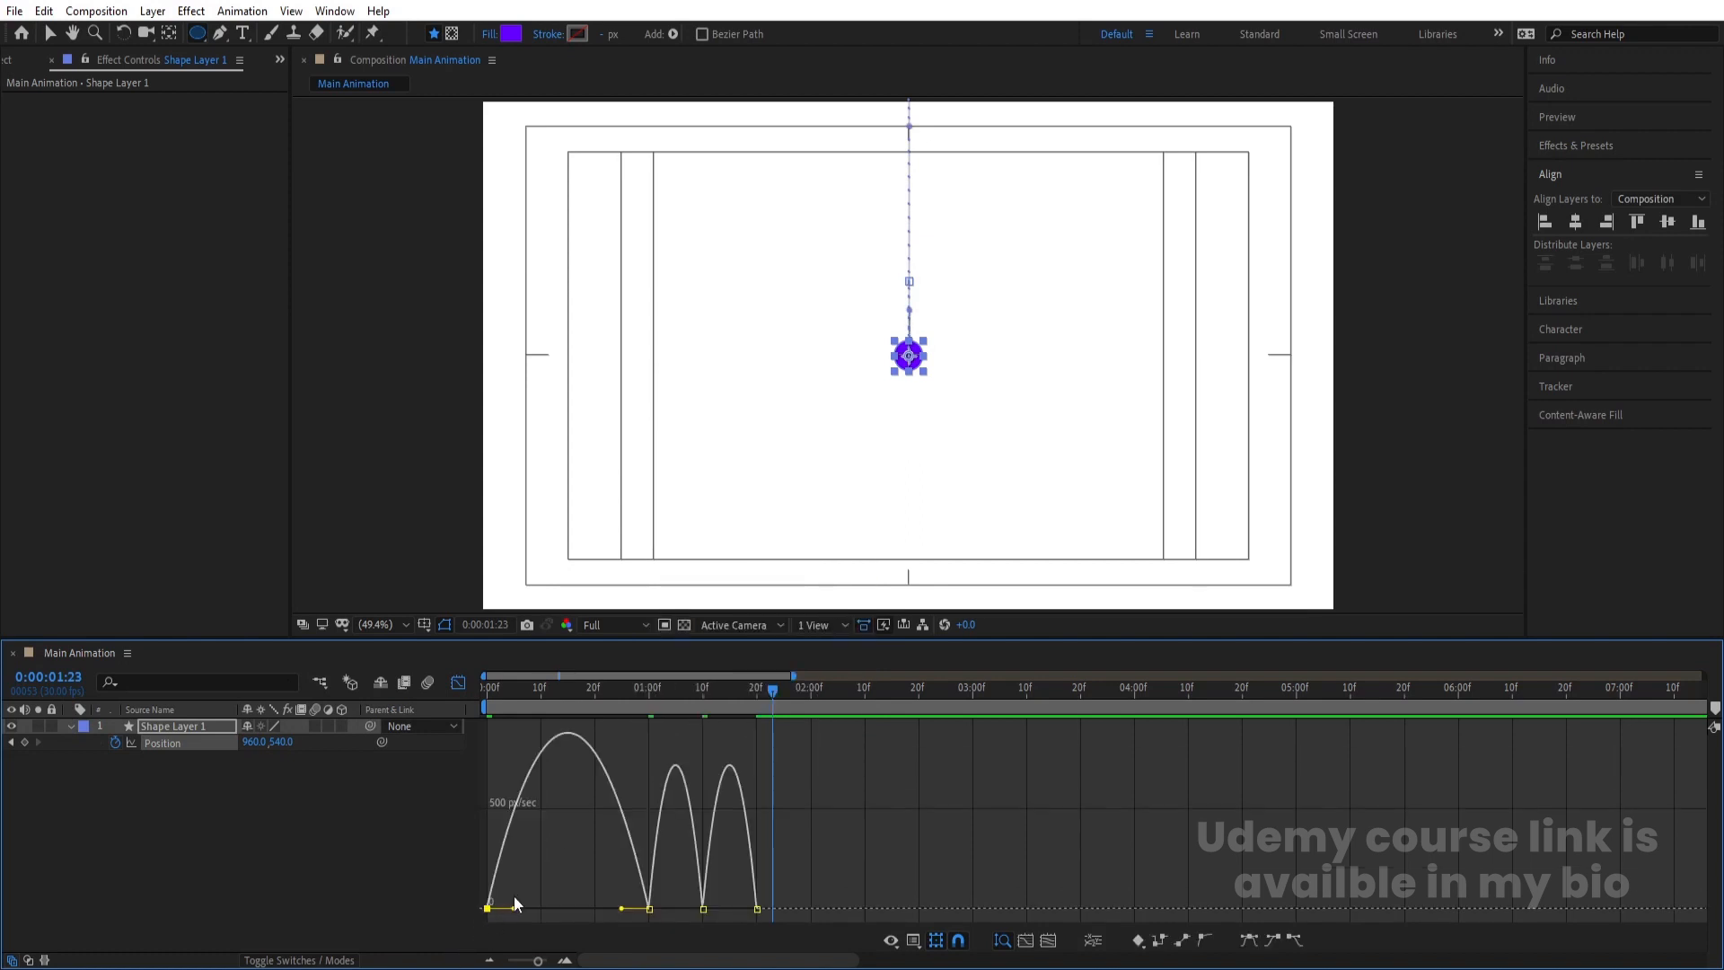
pyautogui.moveTo(515, 908); pyautogui.dragTo(639, 909)
pyautogui.moveTo(508, 691); pyautogui.dragTo(424, 703)
pyautogui.press('space')
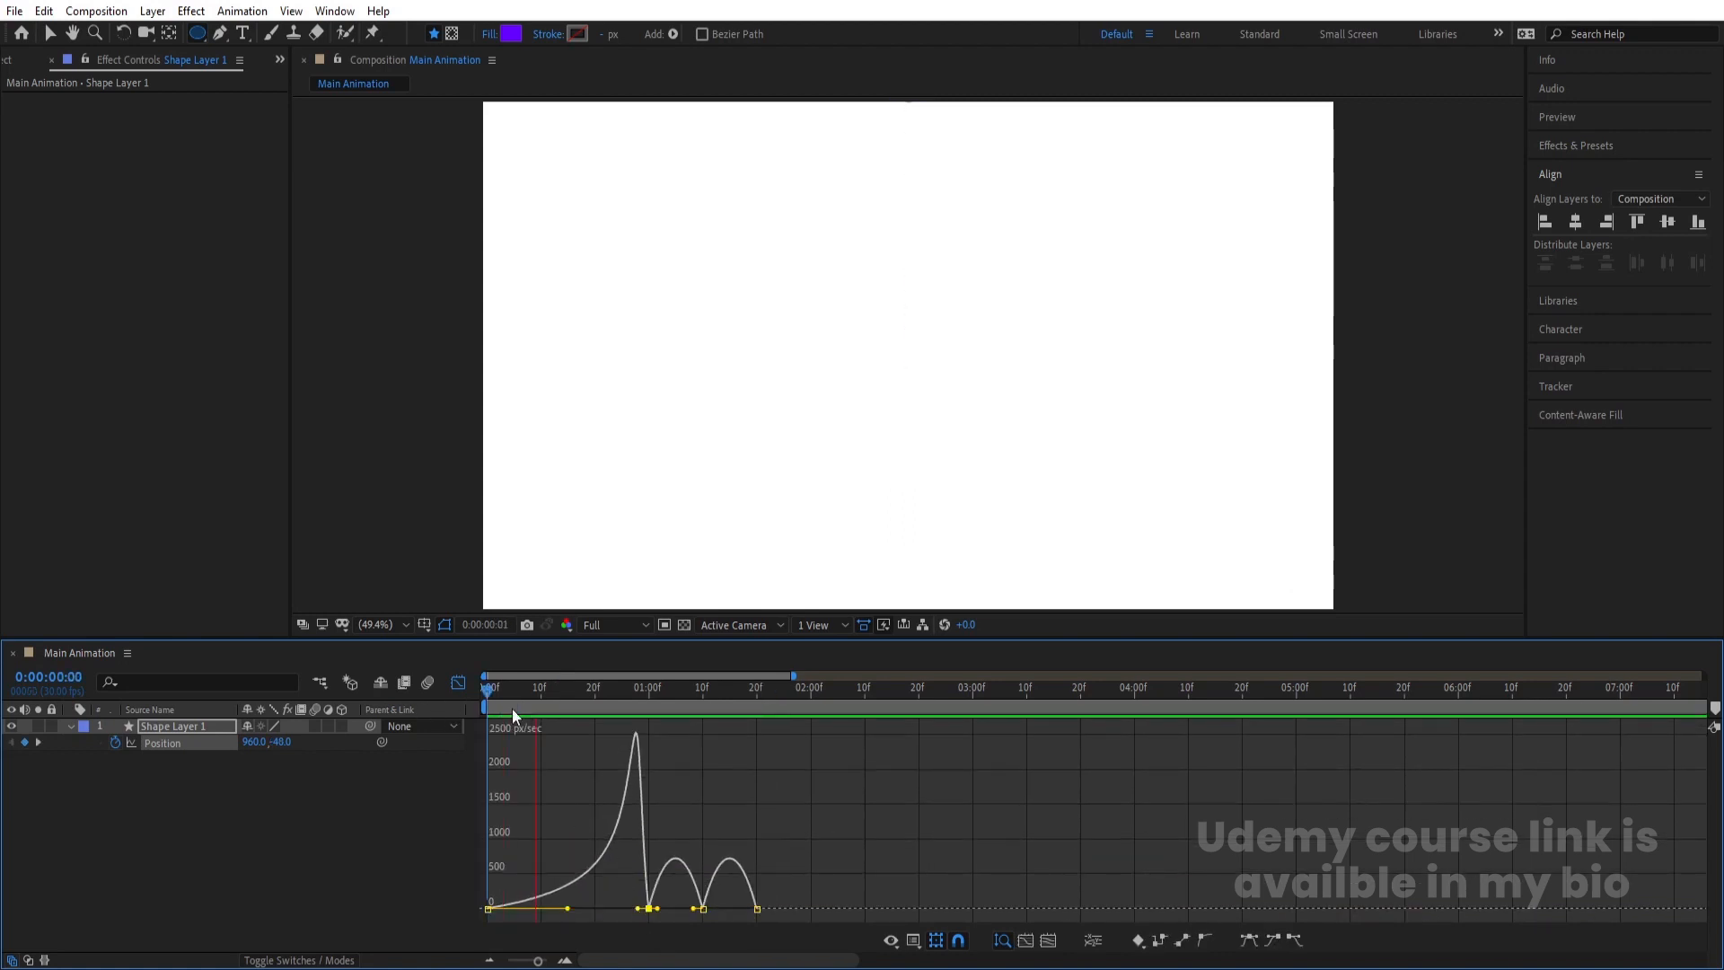
pyautogui.press('space')
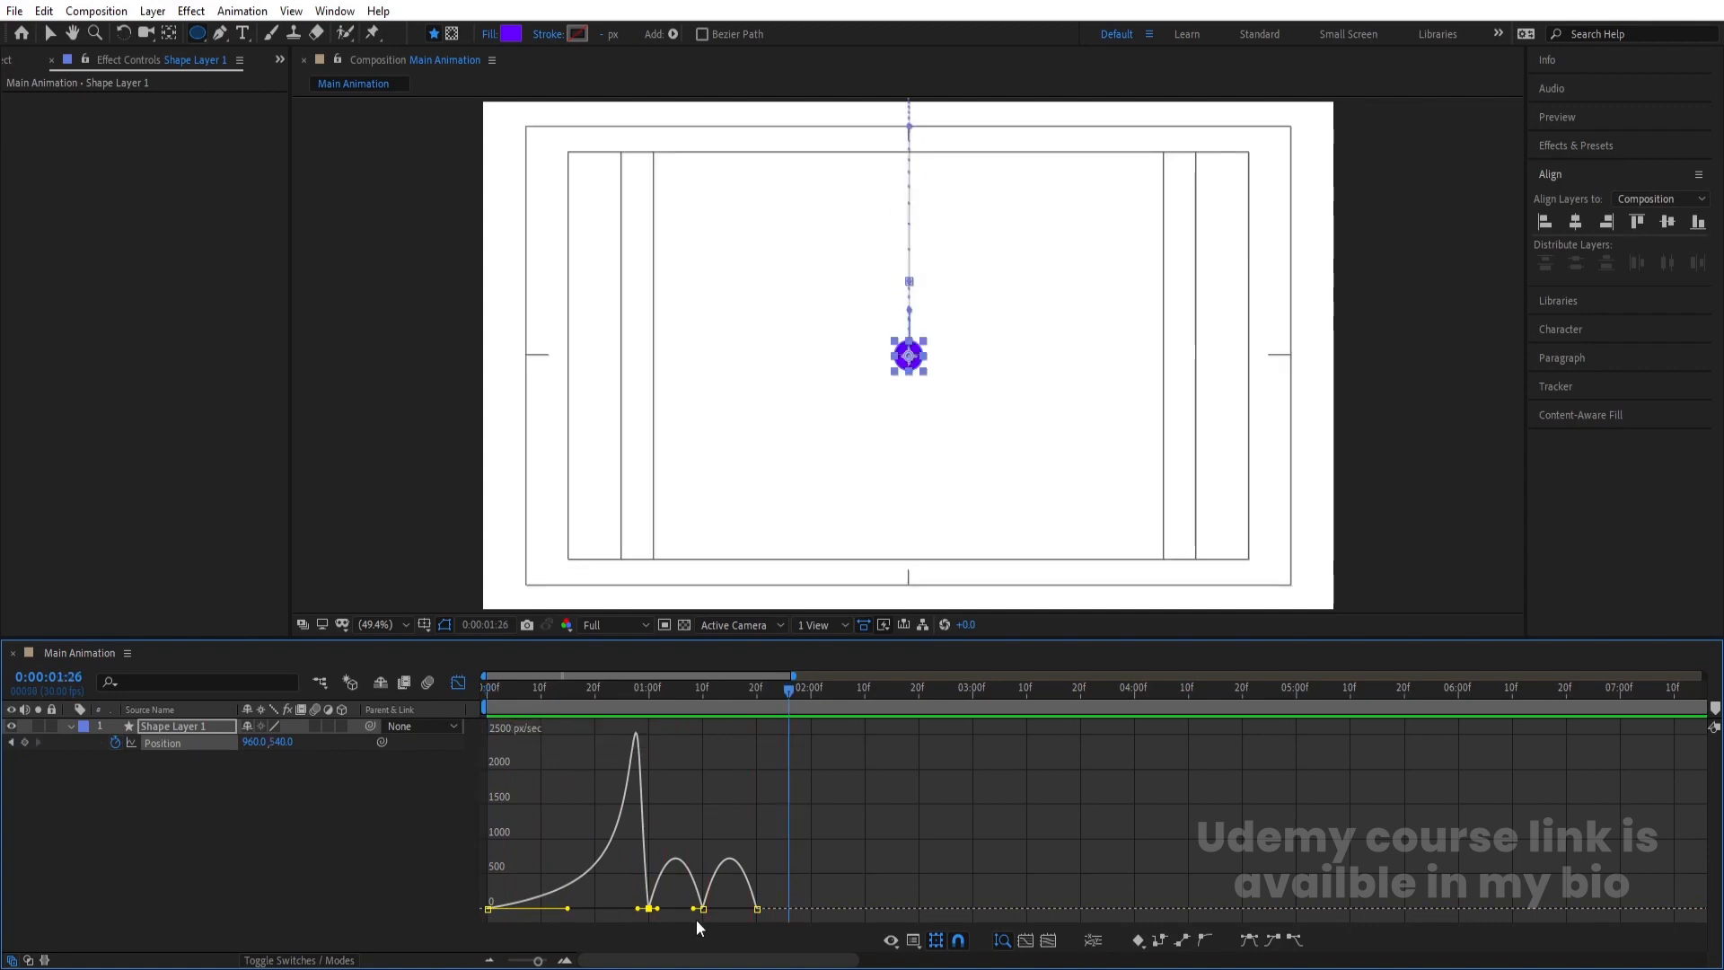
# Reshape the bounce's speed curves to peak just after 1:00, slow around 1:10 and peak again before 1:20, and close the graph editor
pyautogui.press('=')
pyautogui.moveTo(718, 960); pyautogui.dragTo(686, 961)
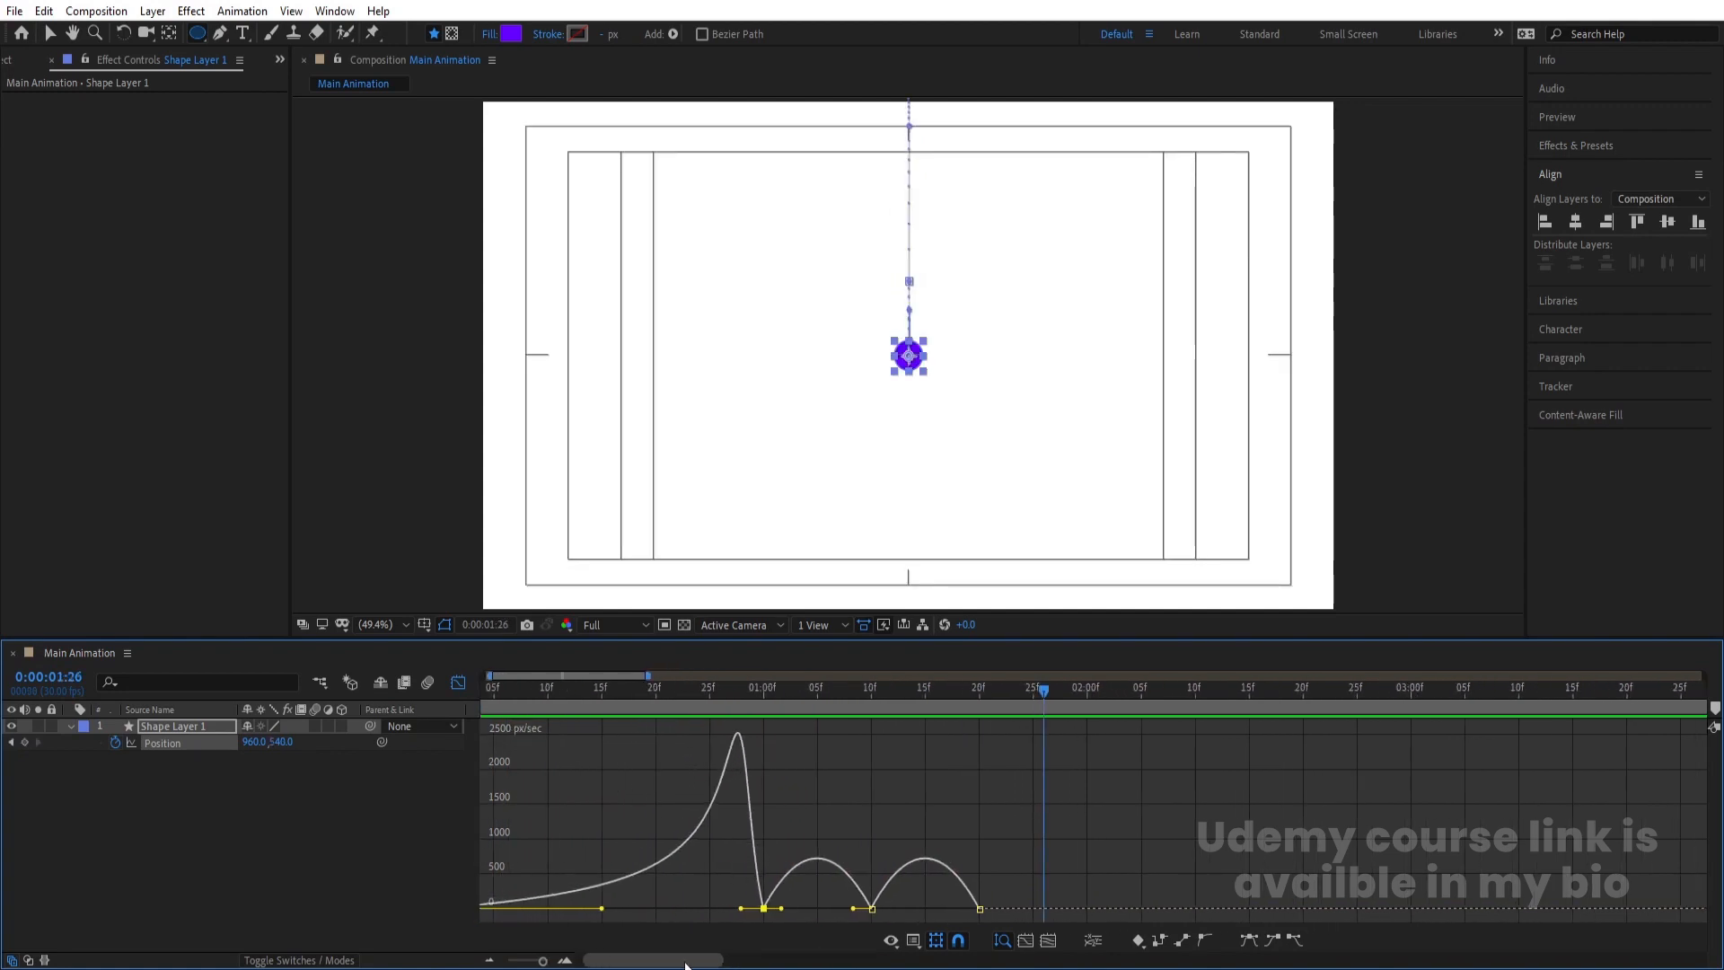
pyautogui.moveTo(844, 778); pyautogui.dragTo(922, 909)
pyautogui.moveTo(782, 909); pyautogui.dragTo(772, 908)
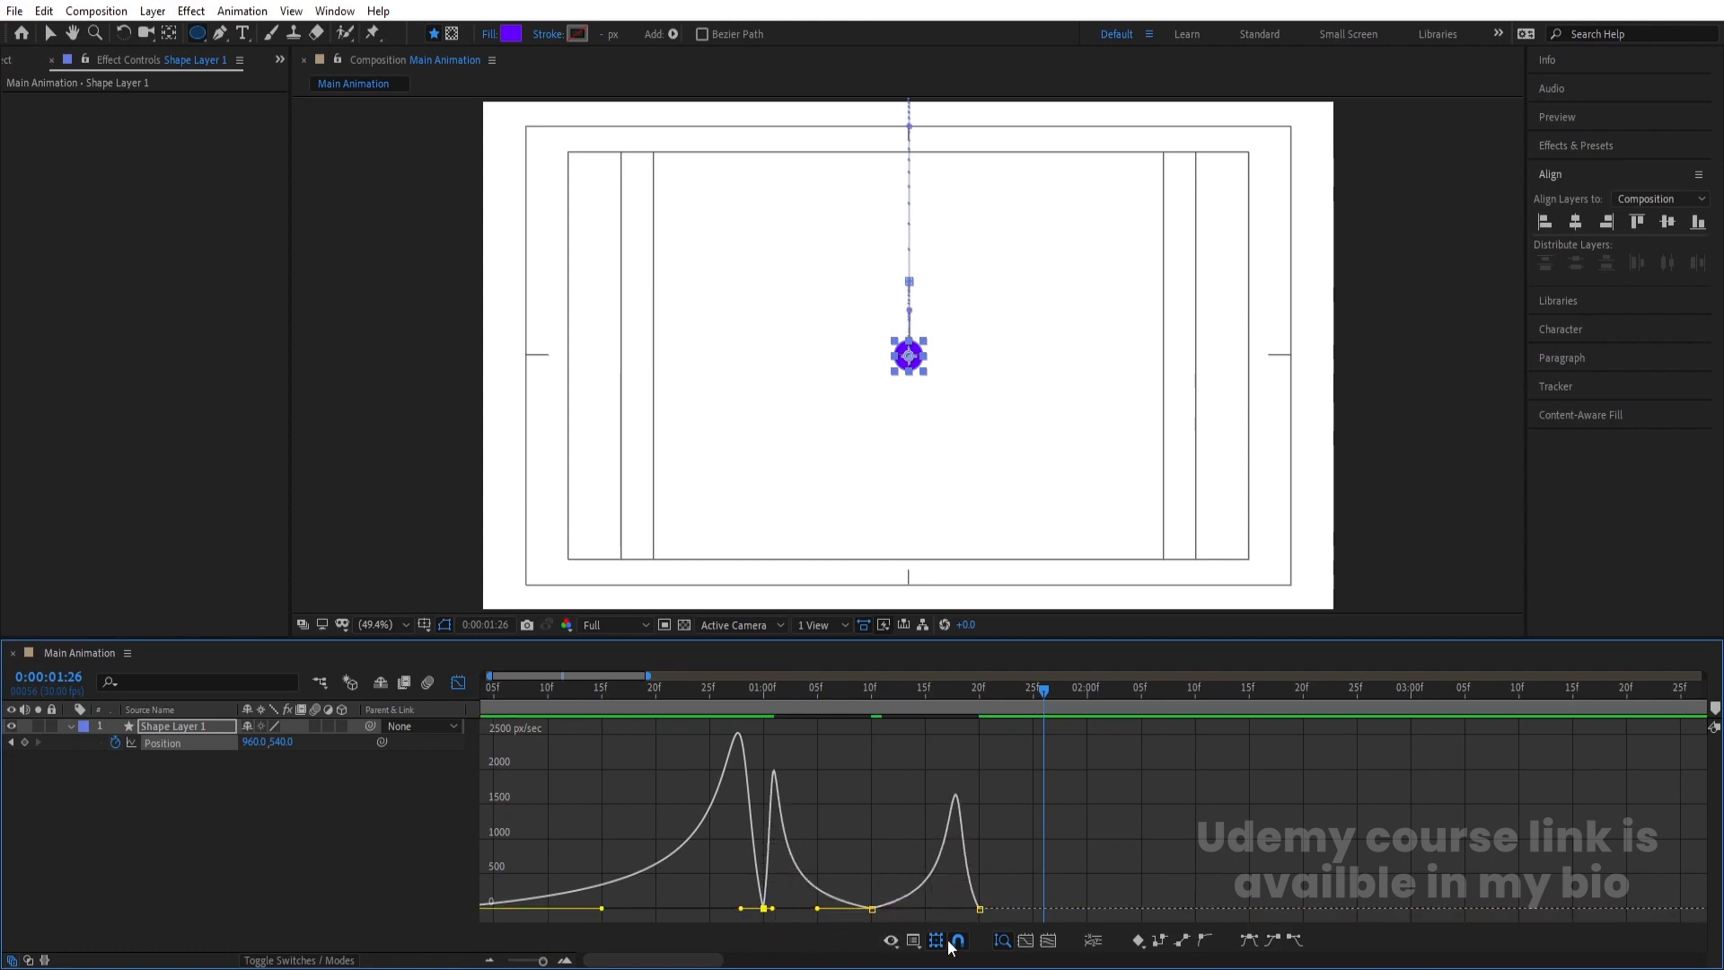
pyautogui.moveTo(993, 892)
pyautogui.mouseDown()
pyautogui.moveTo(958, 925)
pyautogui.moveTo(963, 907)
pyautogui.mouseUp()
pyautogui.moveTo(521, 696); pyautogui.dragTo(406, 703)
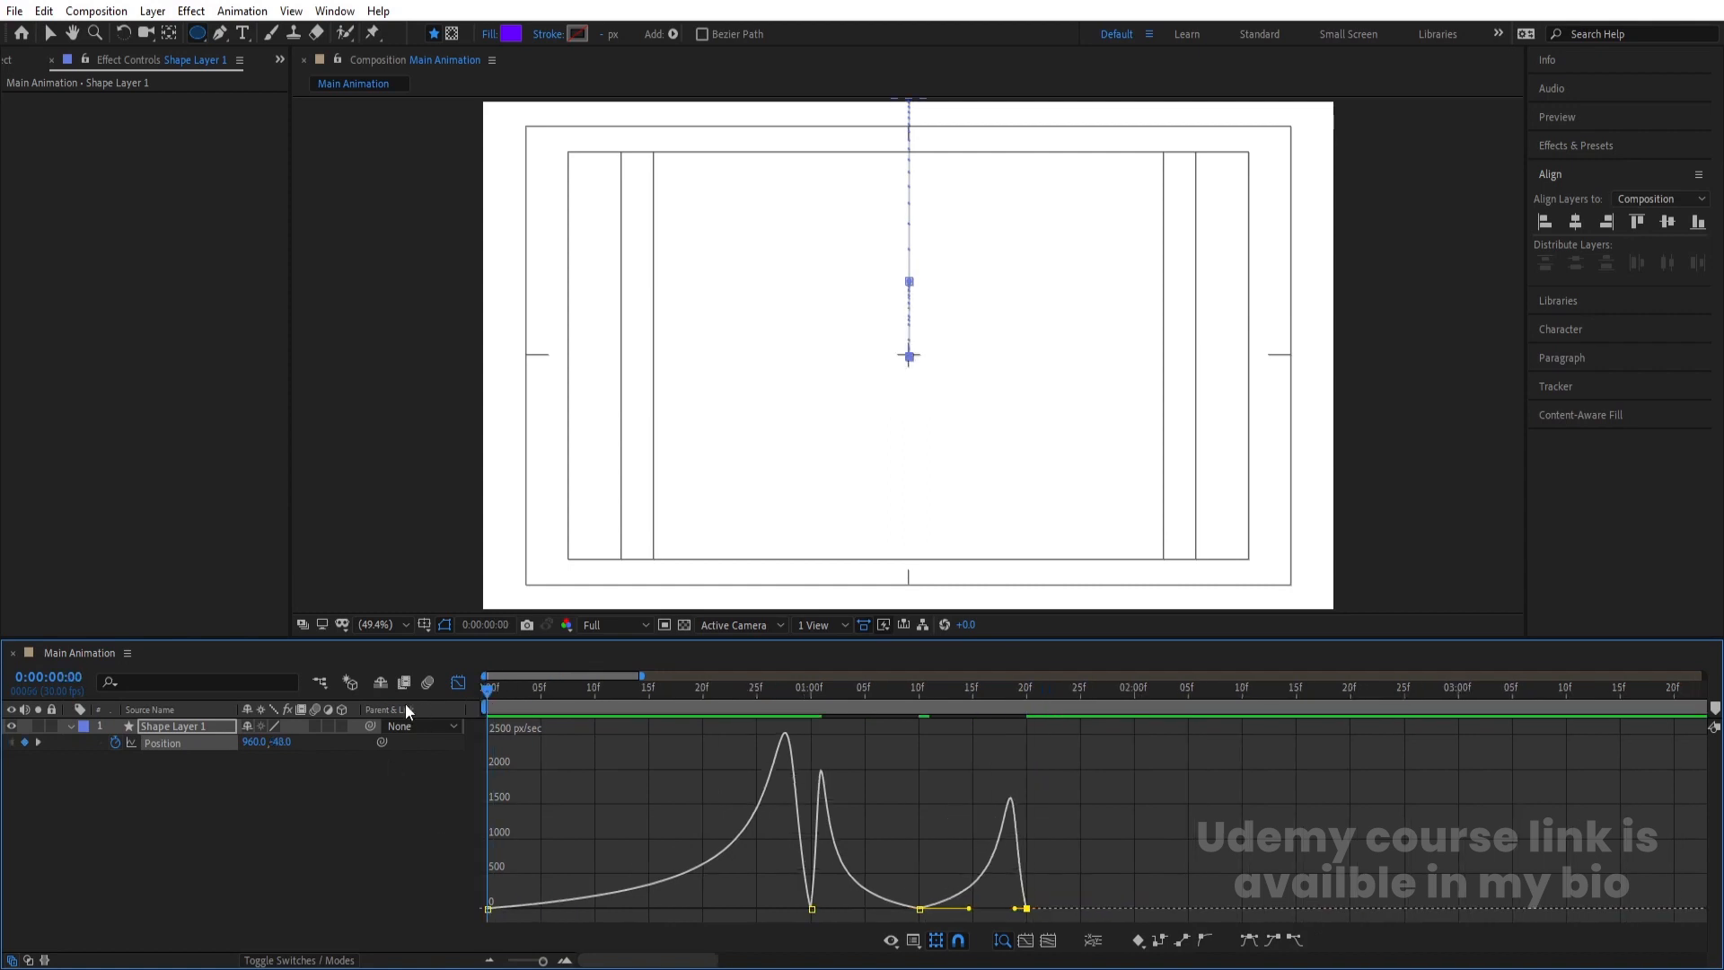
pyautogui.click(458, 682)
# Preview the circle's drop and bounce animation from the start
pyautogui.press('space')
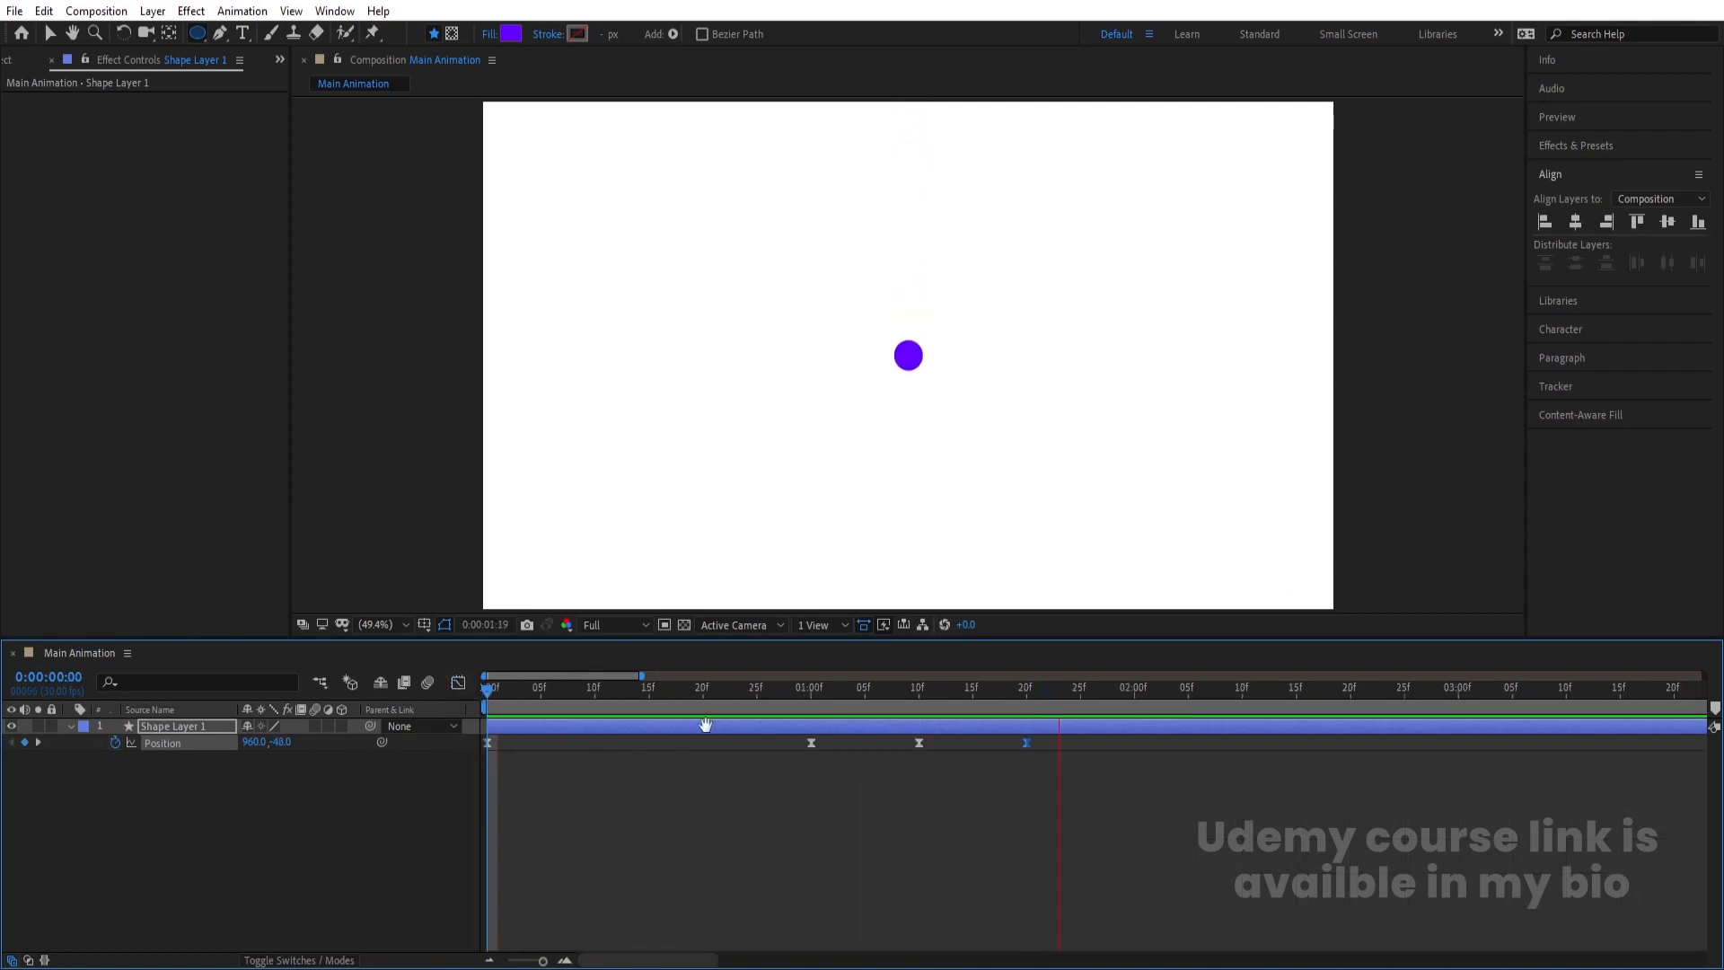
pyautogui.press('space')
pyautogui.scroll(-4, 783, 720)
pyautogui.moveTo(503, 695); pyautogui.dragTo(417, 693)
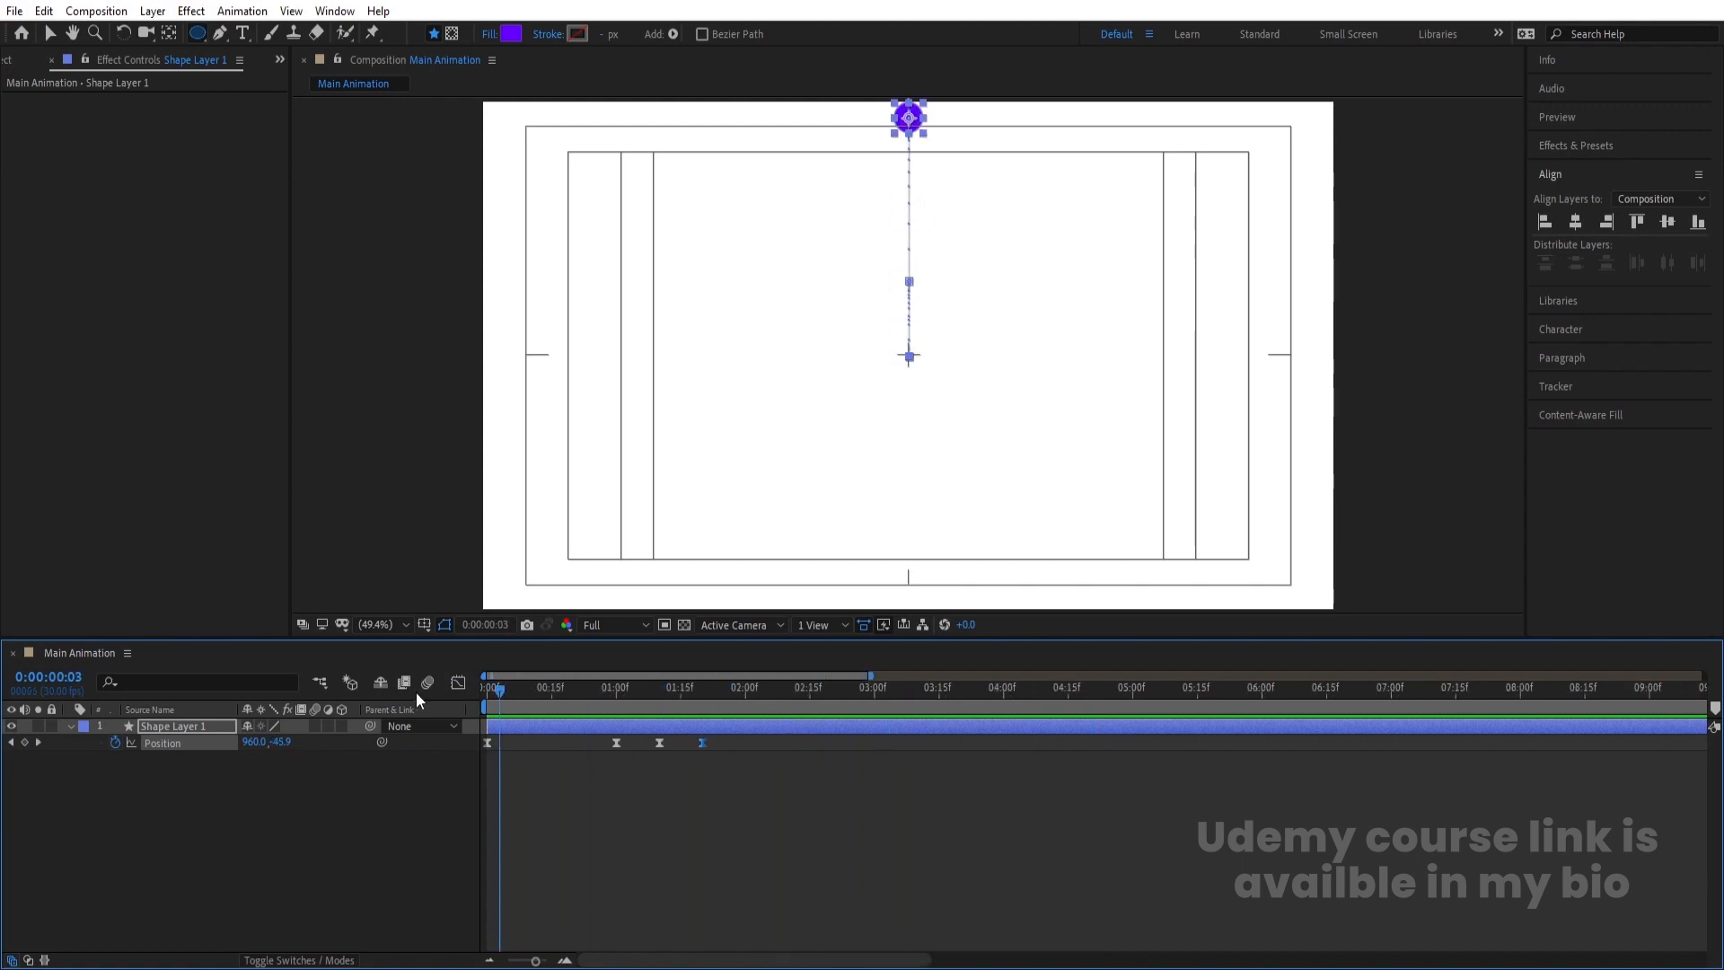
pyautogui.press('space')
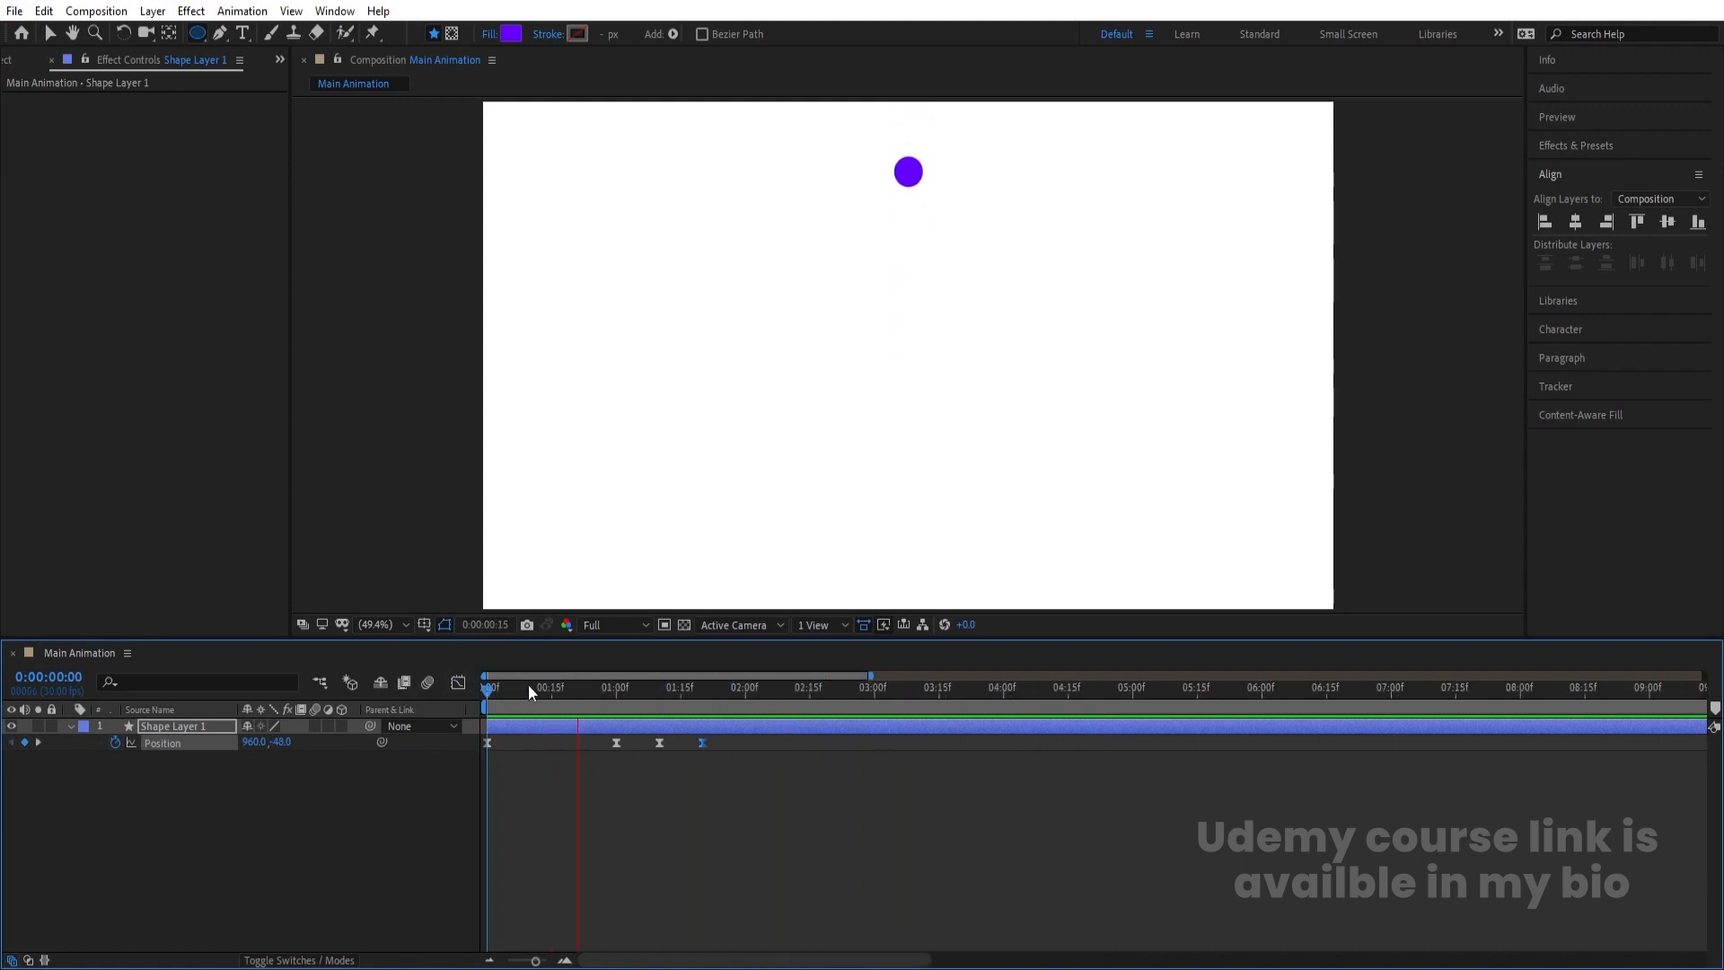
# Compress the circle's Position keyframes proportionally so the last one lands at 1:00, and preview the faster bounce
pyautogui.press('space')
pyautogui.moveTo(778, 808); pyautogui.dragTo(454, 705)
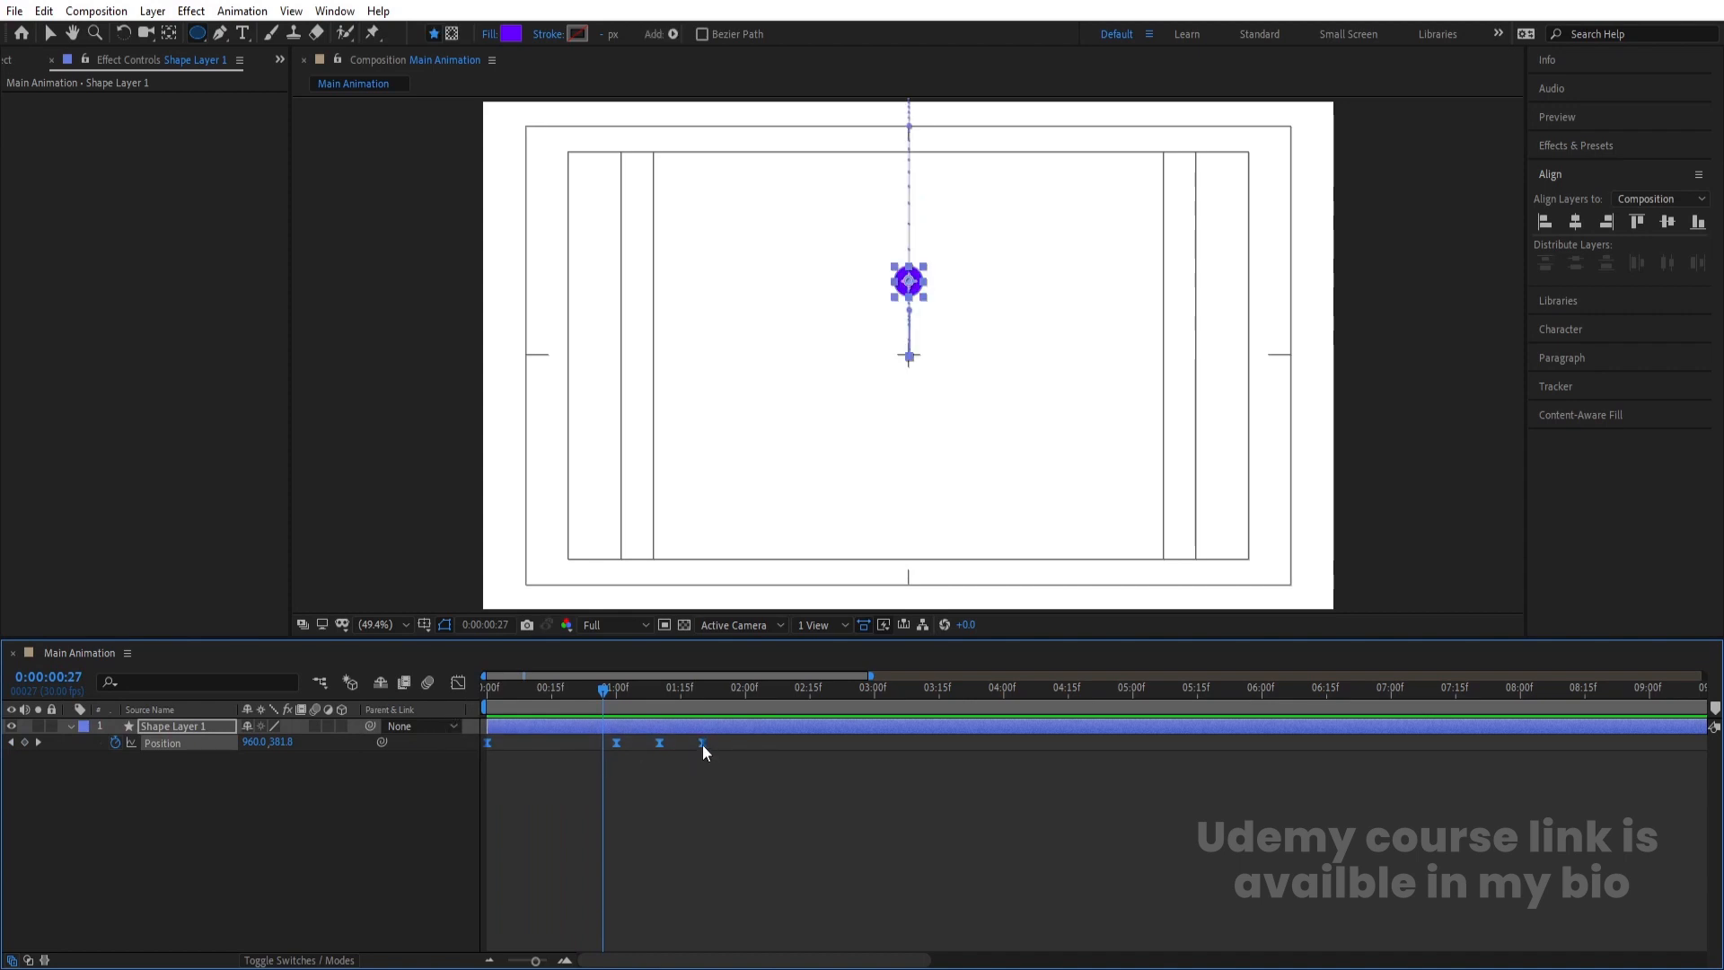
pyautogui.moveTo(702, 745); pyautogui.dragTo(614, 742)
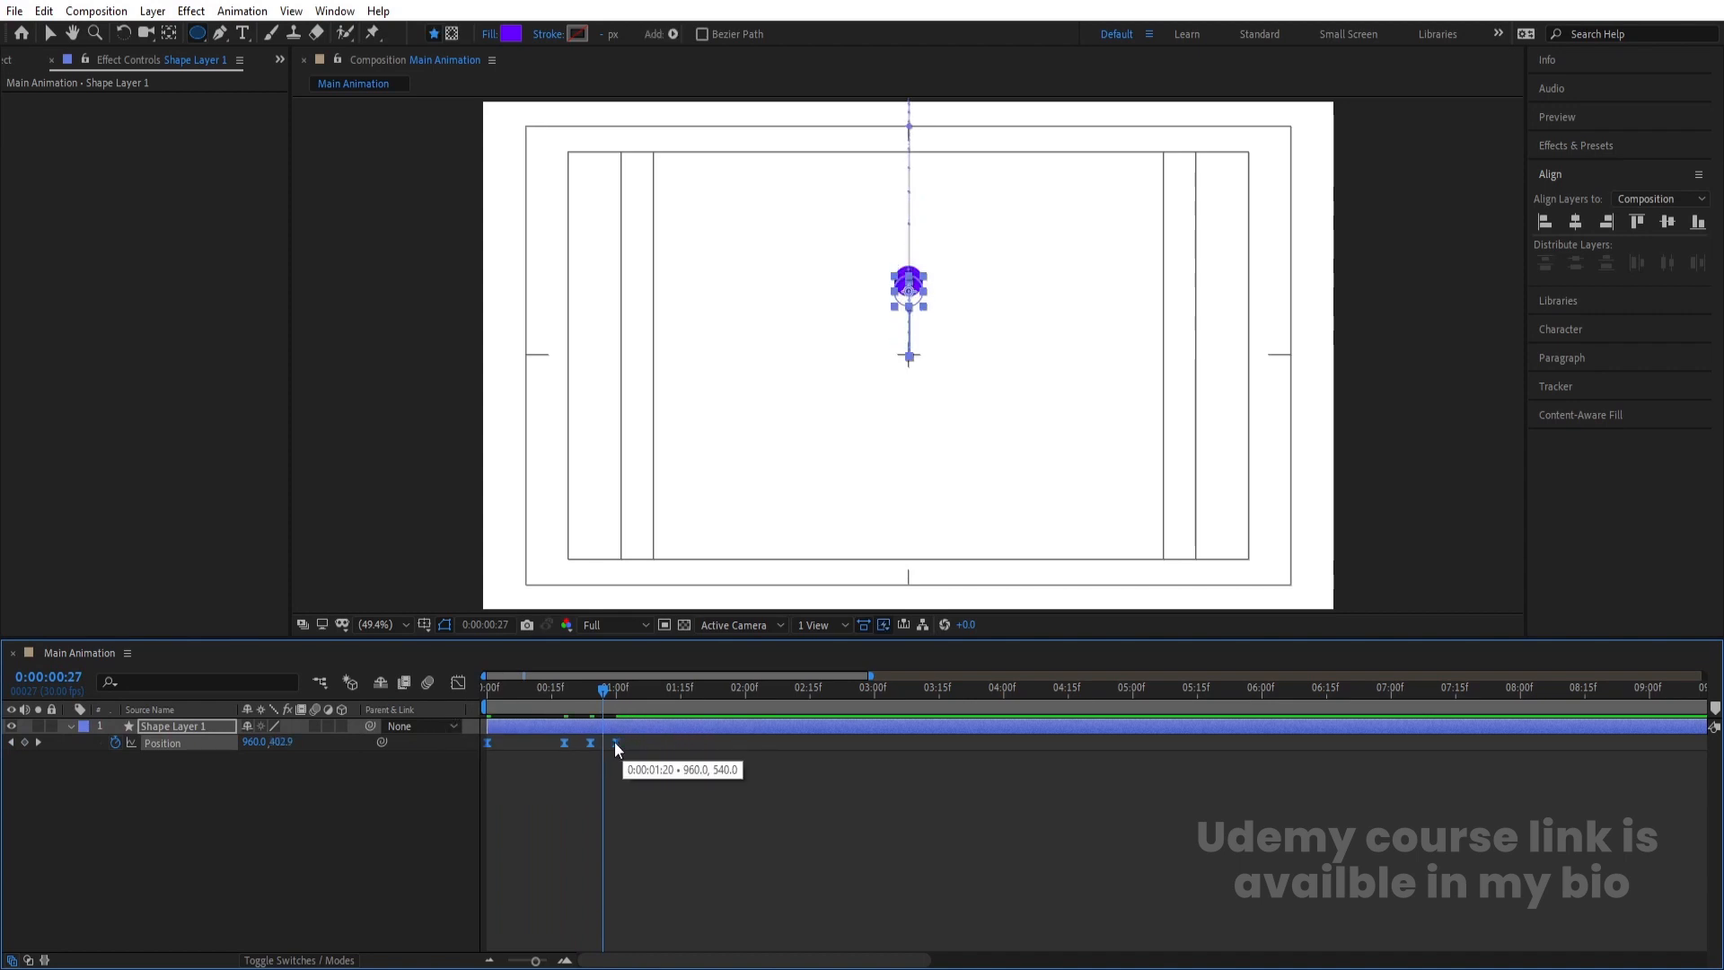
pyautogui.press('space')
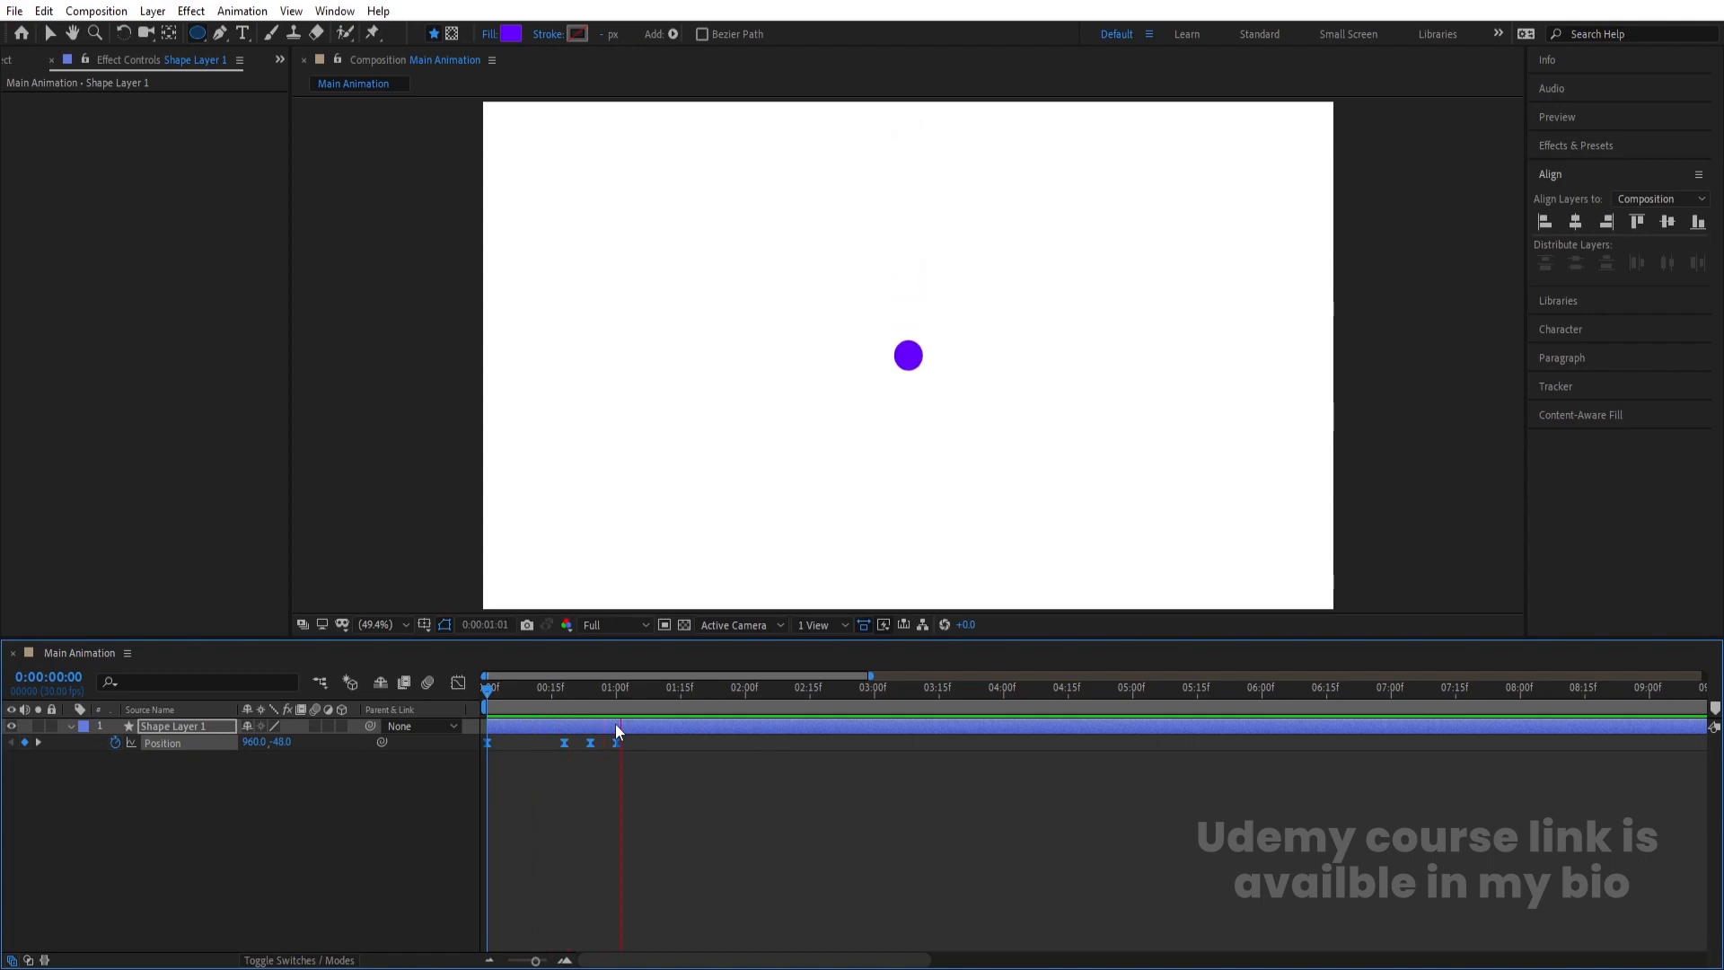
pyautogui.press('space')
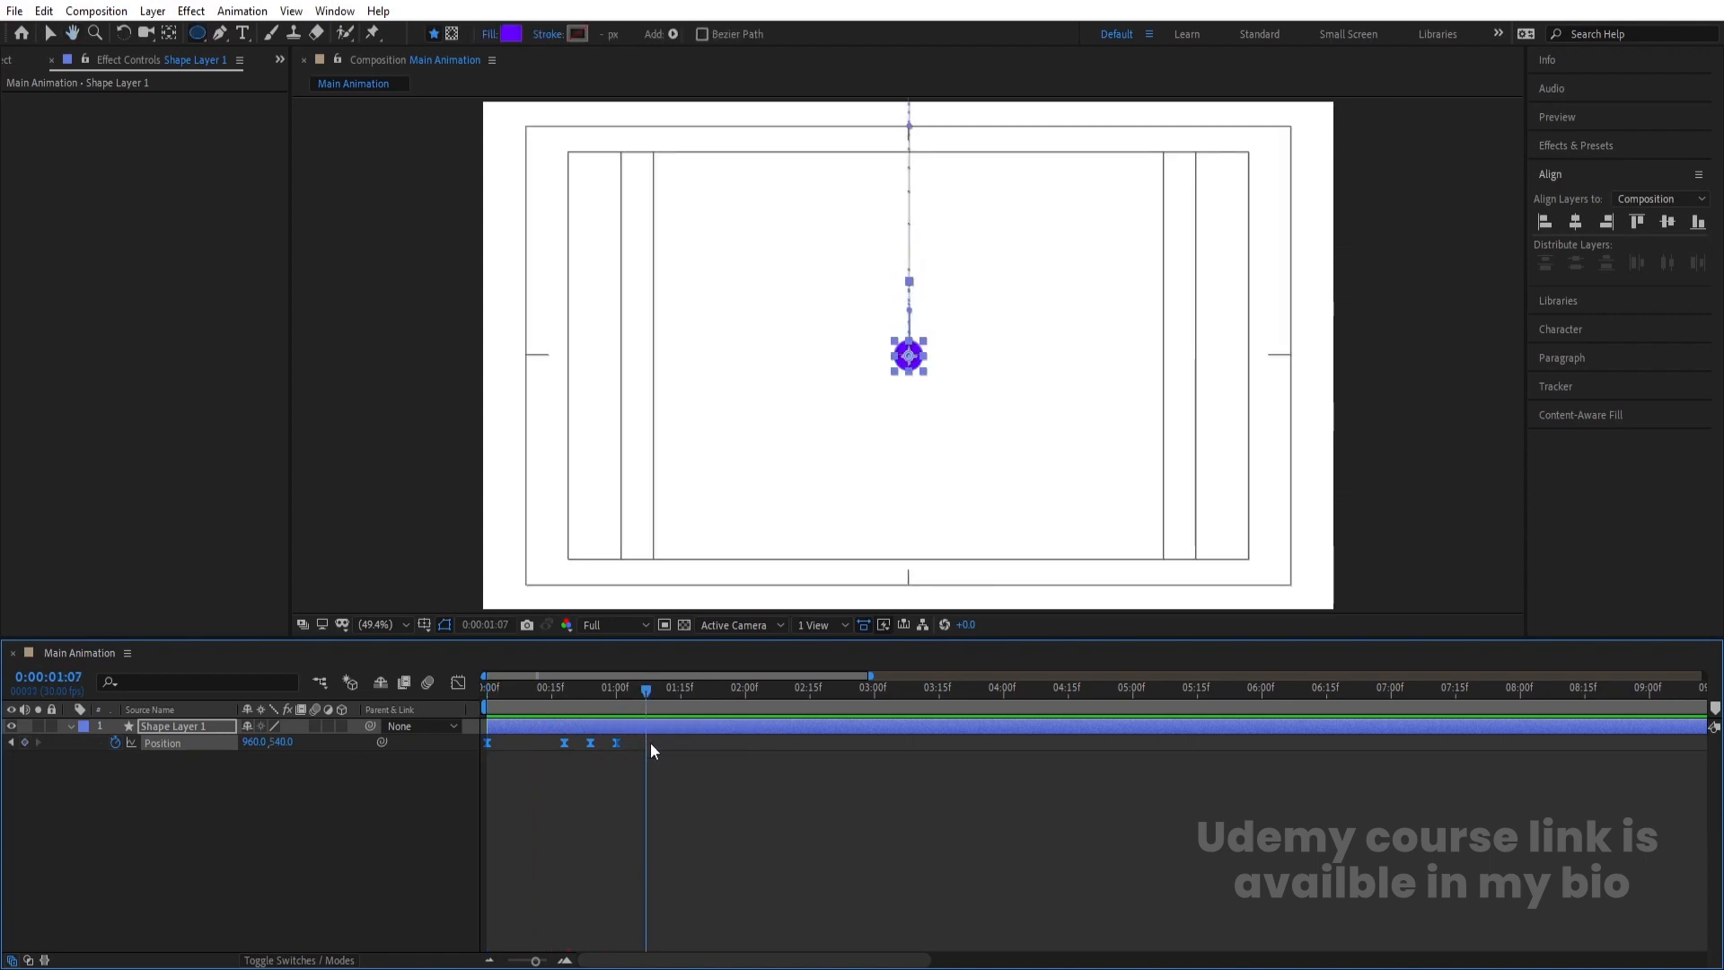
pyautogui.click(652, 780)
# Move the current time to 1:00 and rename the circle layer "1 st shape"
pyautogui.click(627, 693)
pyautogui.moveTo(625, 695); pyautogui.dragTo(616, 695)
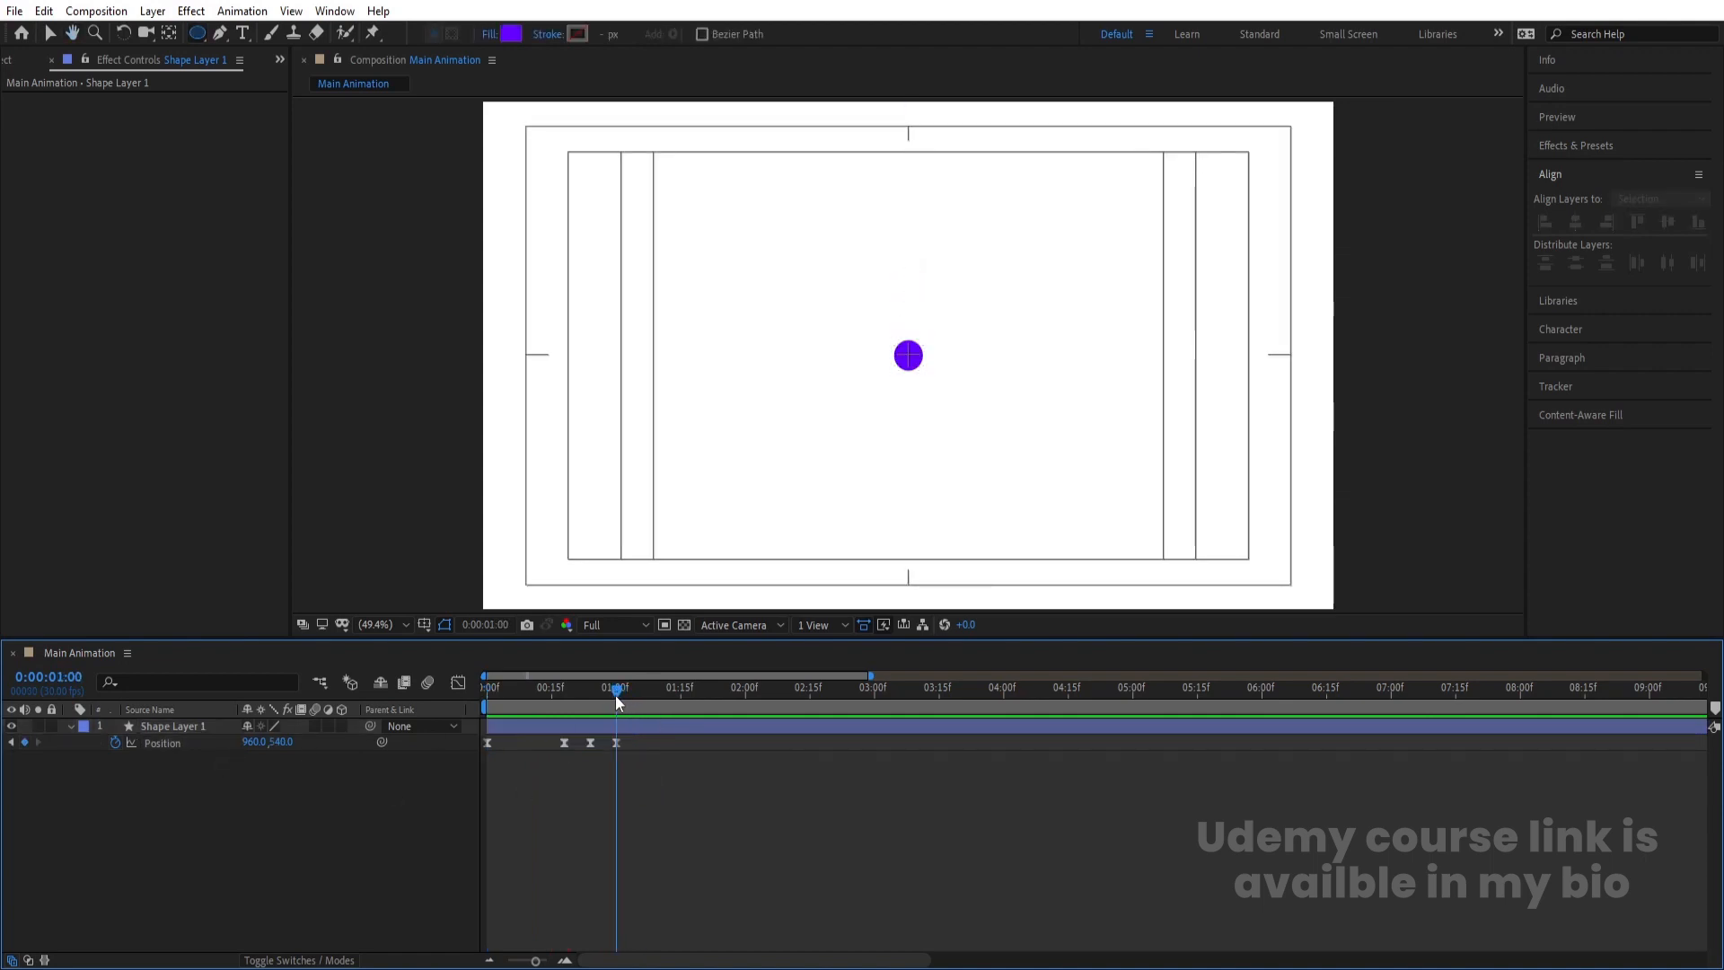
pyautogui.click(168, 726)
pyautogui.press('Return')
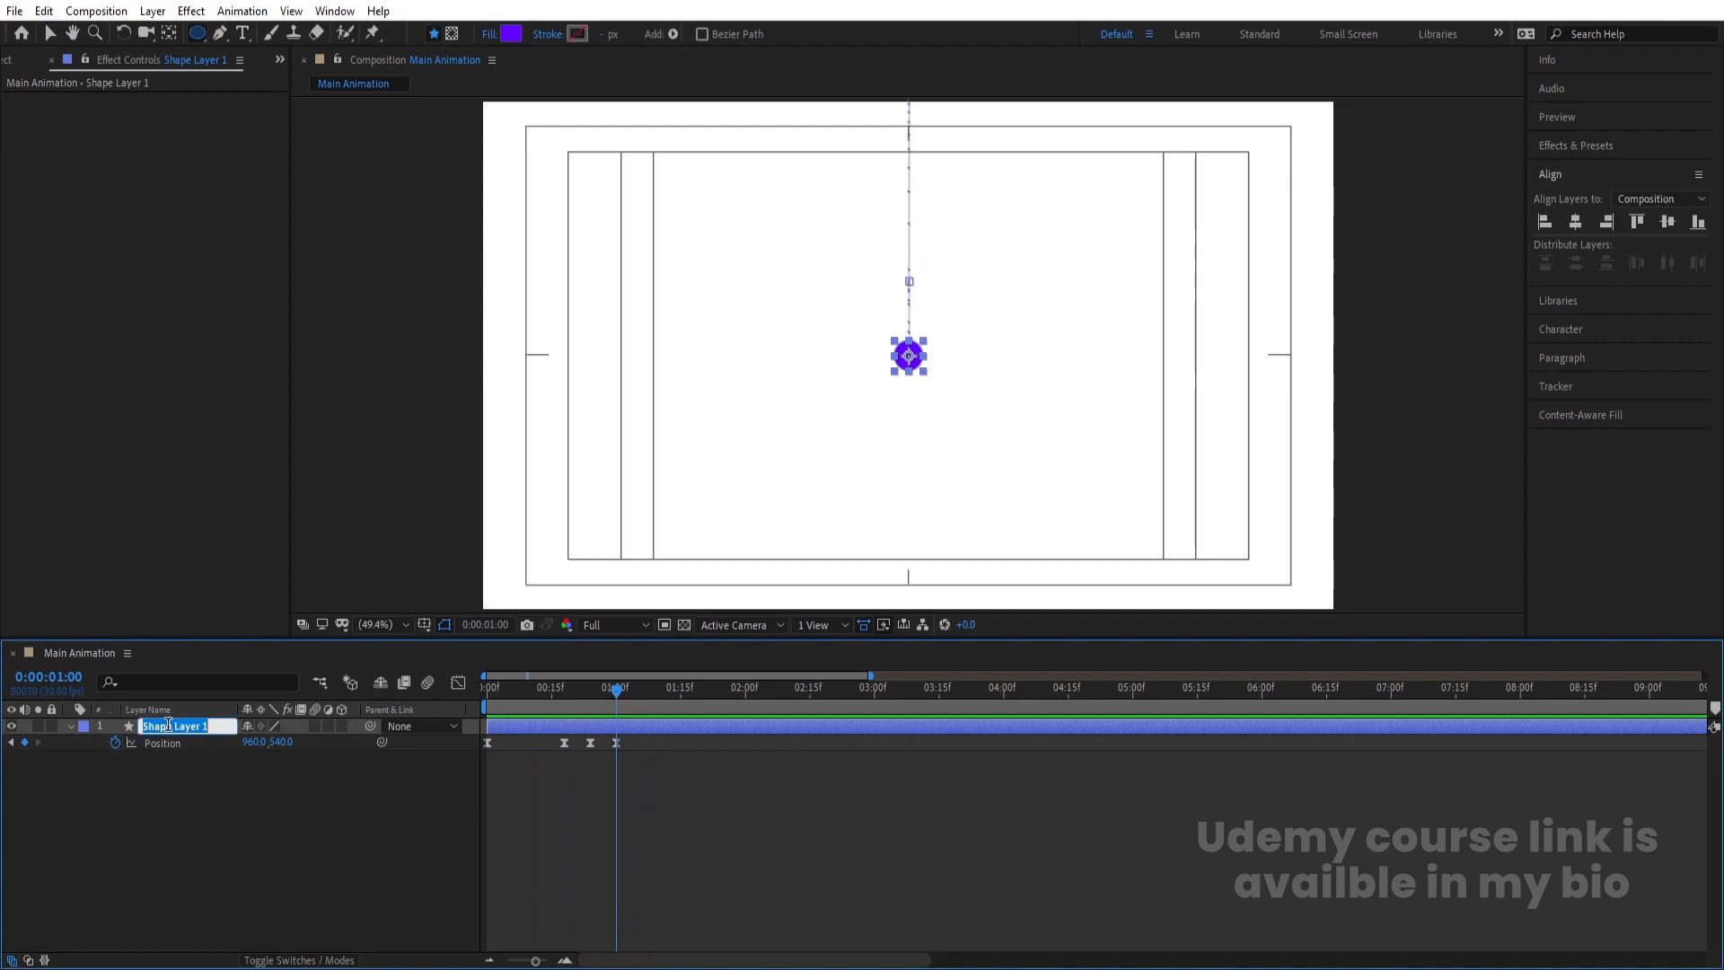
pyautogui.write('1 st shape')
pyautogui.press('Return')
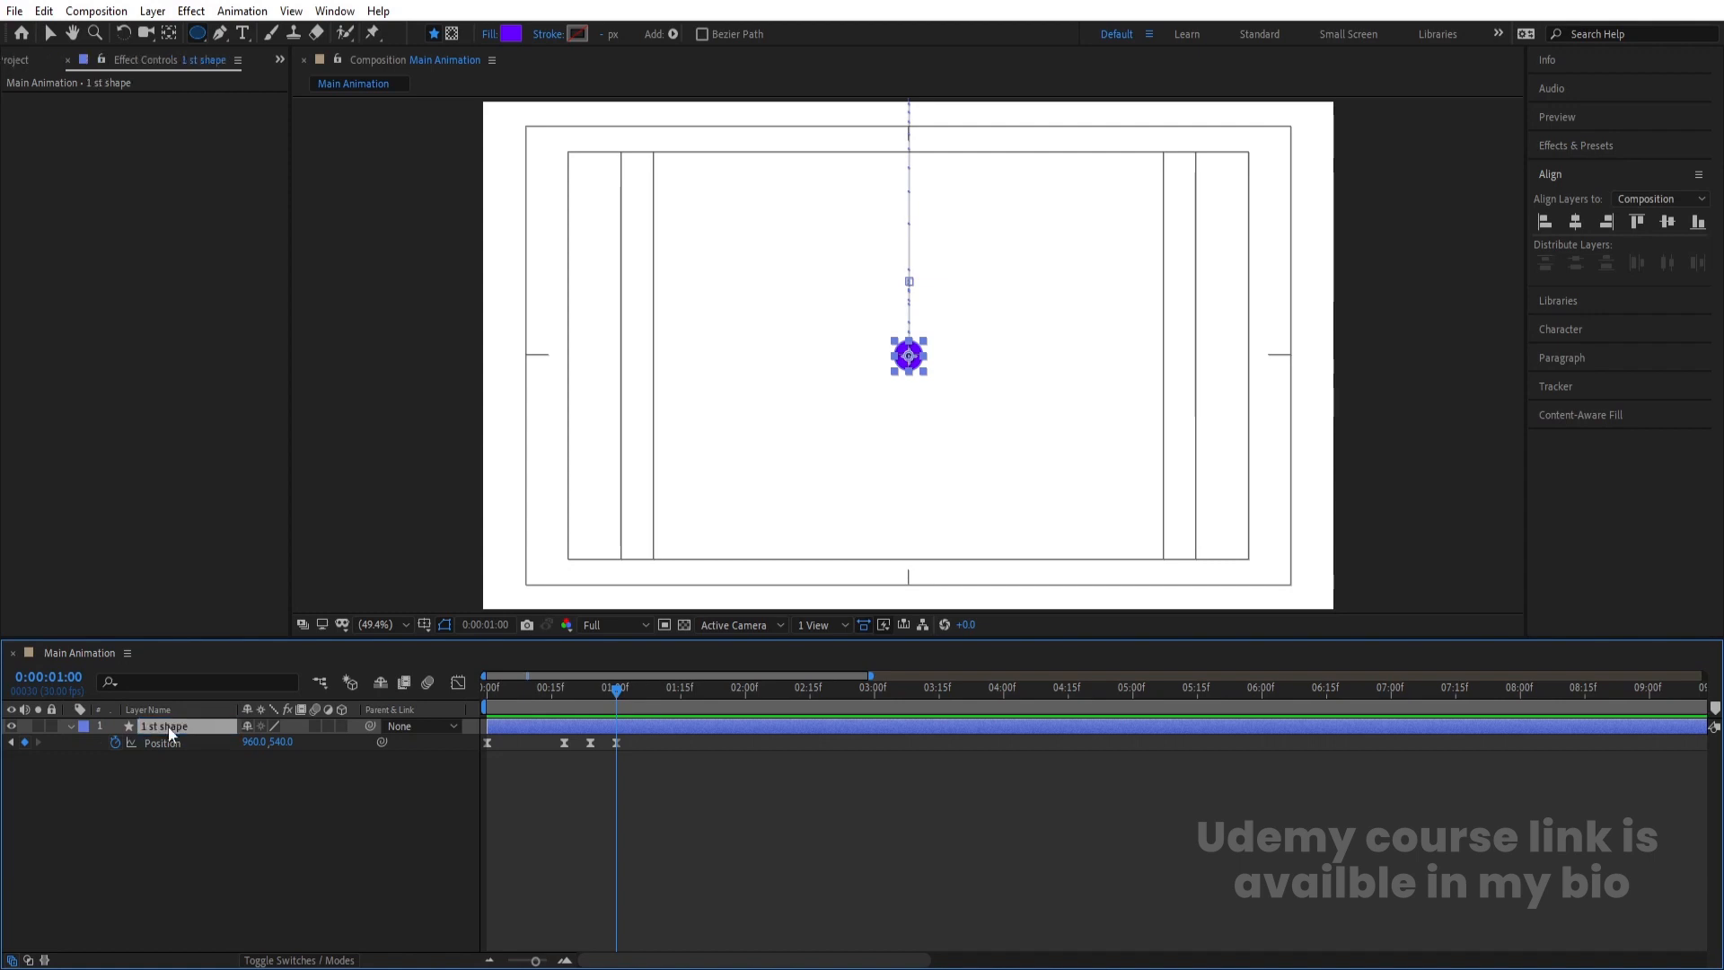
# Duplicate the 1 st shape layer and delete all Position keyframes from the copy
pyautogui.hotkey('ctrl', 'd')
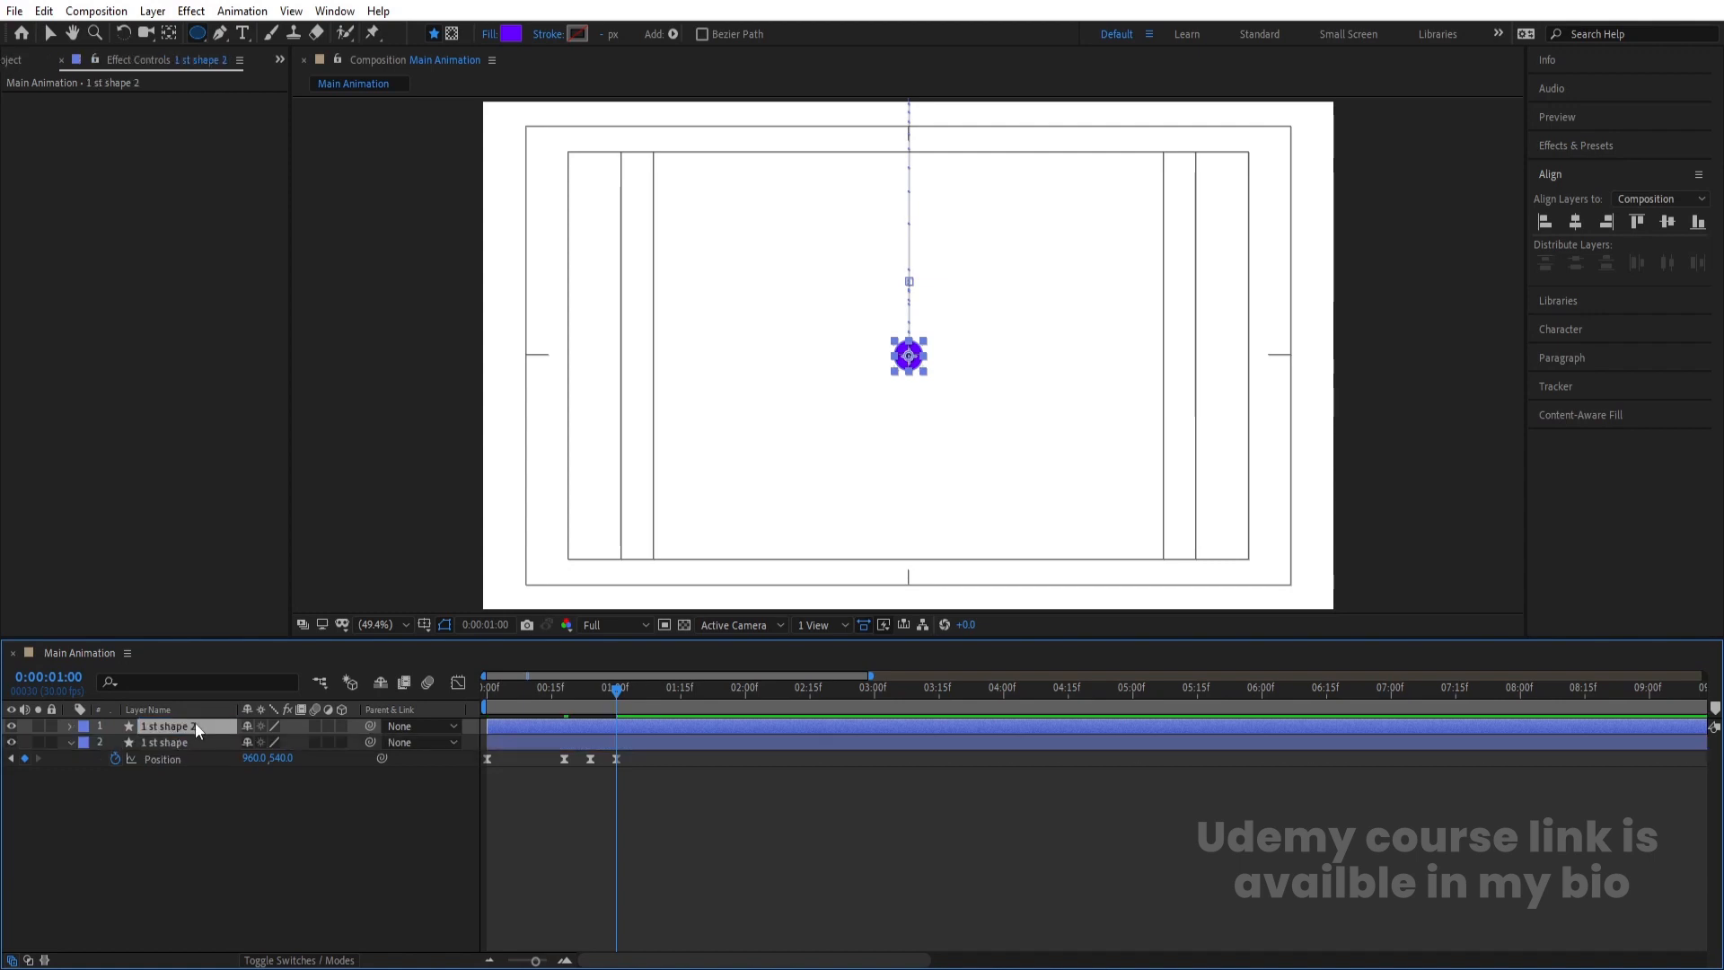
pyautogui.press('p')
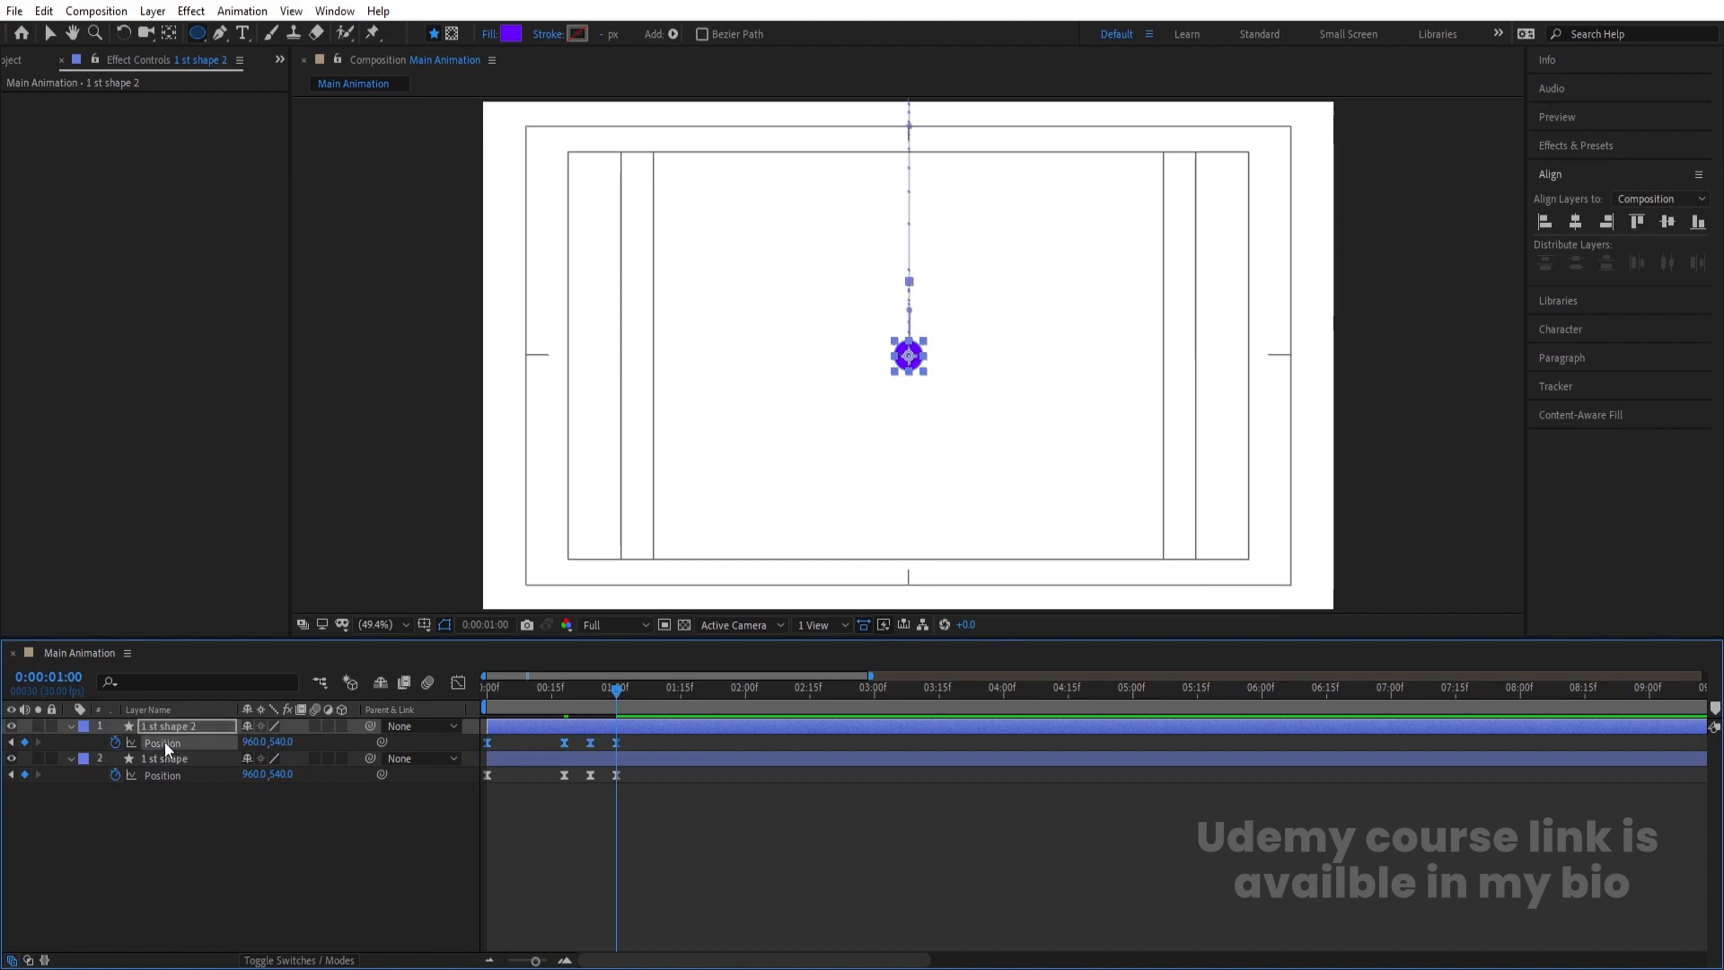
pyautogui.press('Delete')
# Rename the duplicated circle layer "stroke"
pyautogui.click(164, 724)
pyautogui.press('Return')
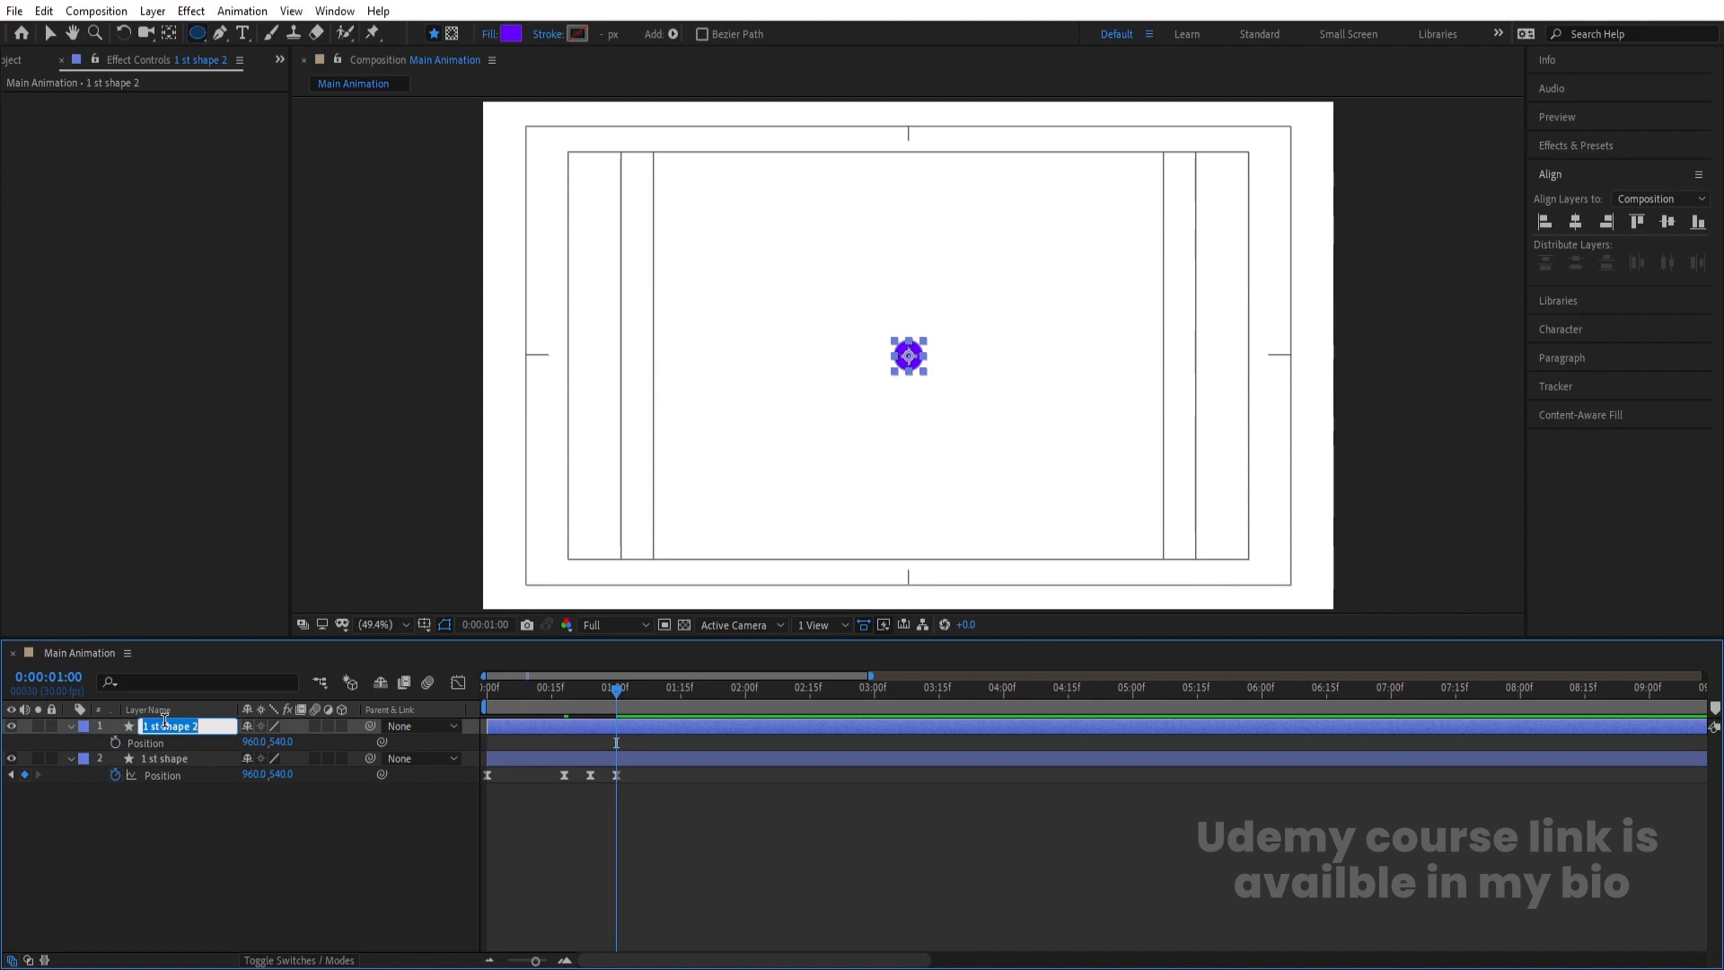
pyautogui.write('stroke')
pyautogui.press('Return')
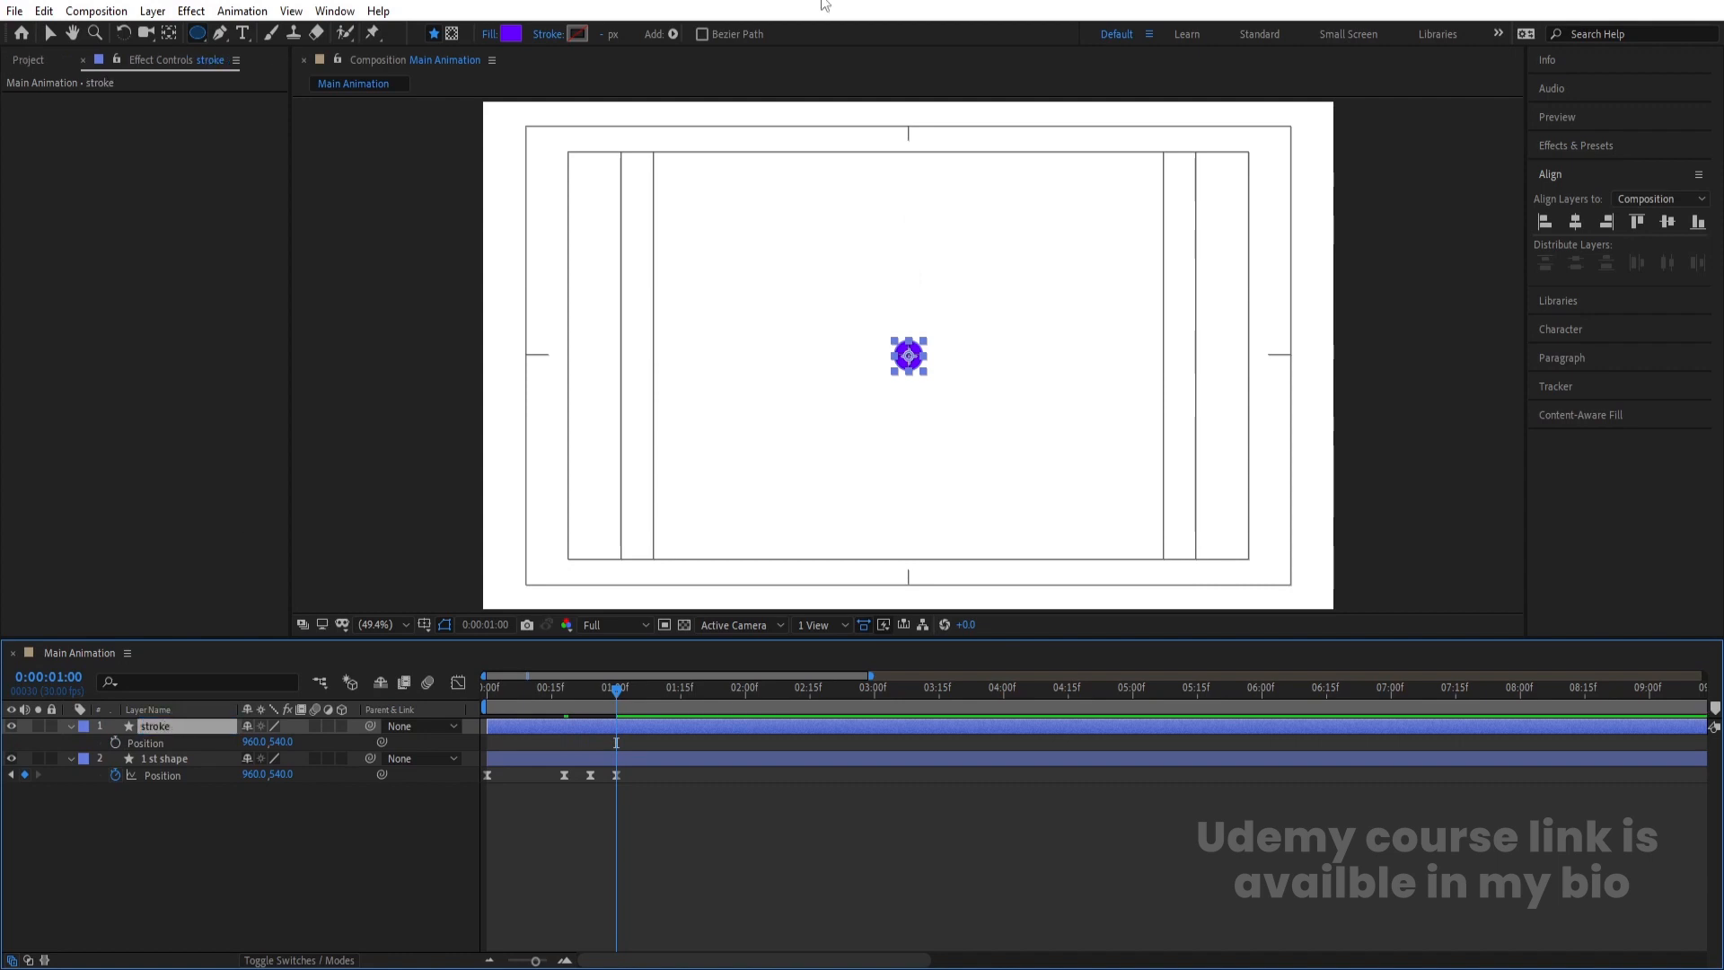
# Remove the fill from the stroke layer's circle by setting its fill type to None
pyautogui.click(492, 34)
pyautogui.click(770, 430)
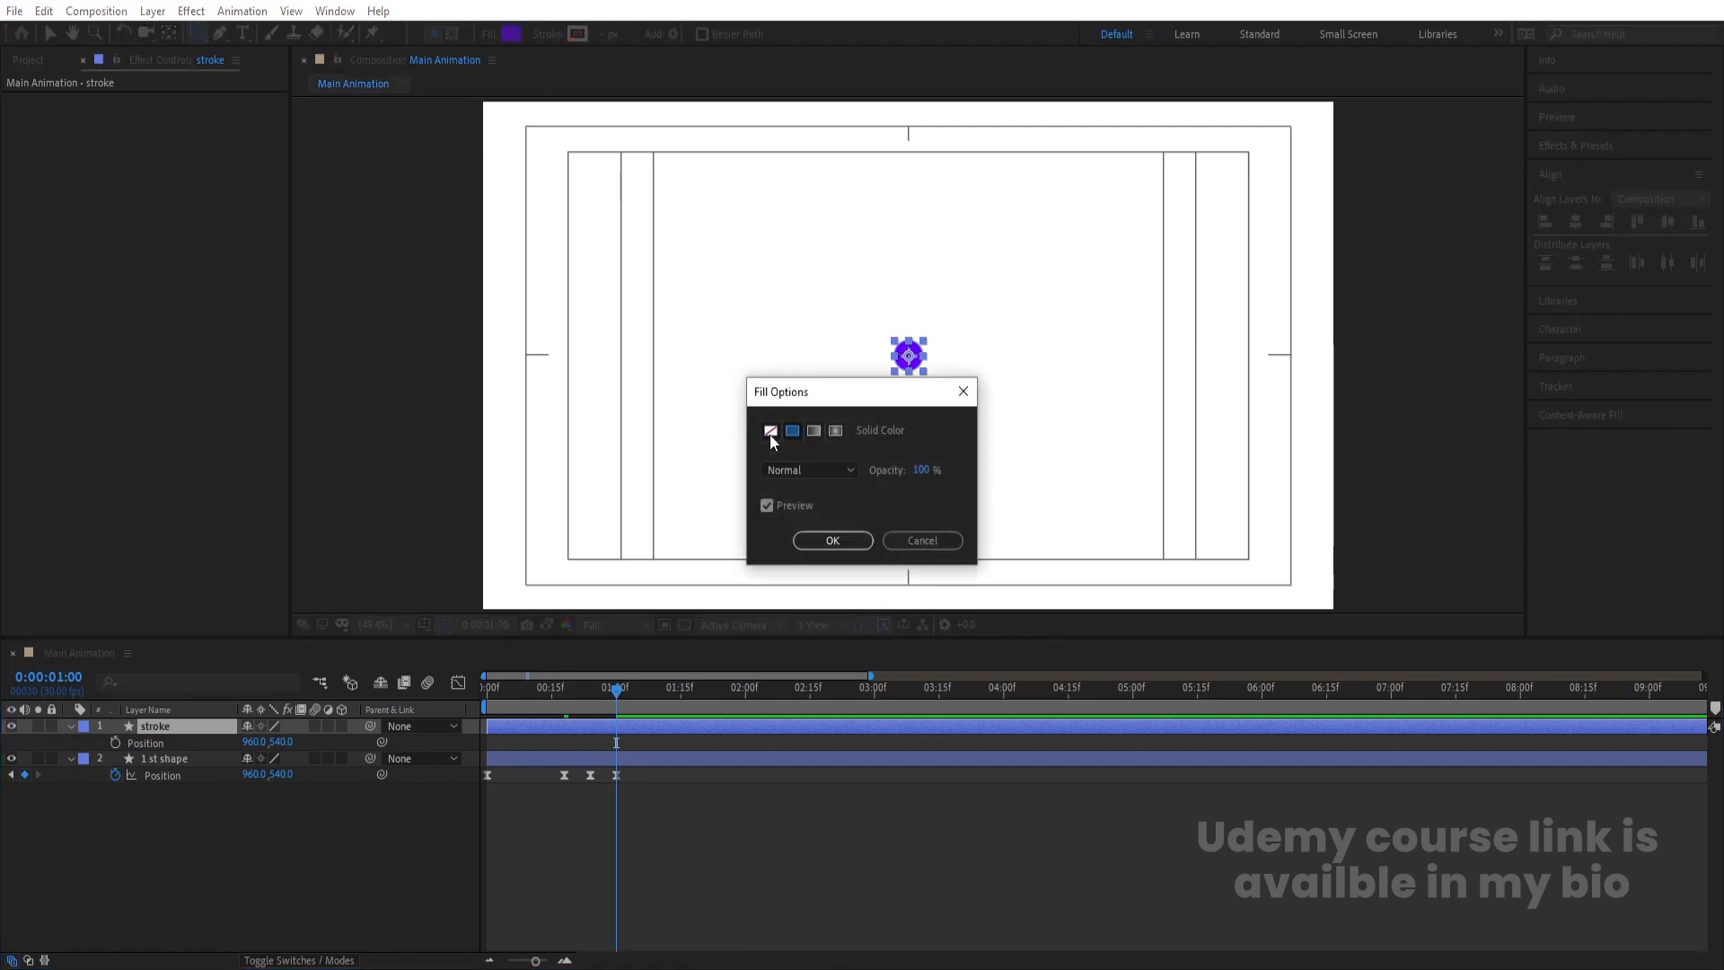
pyautogui.click(832, 539)
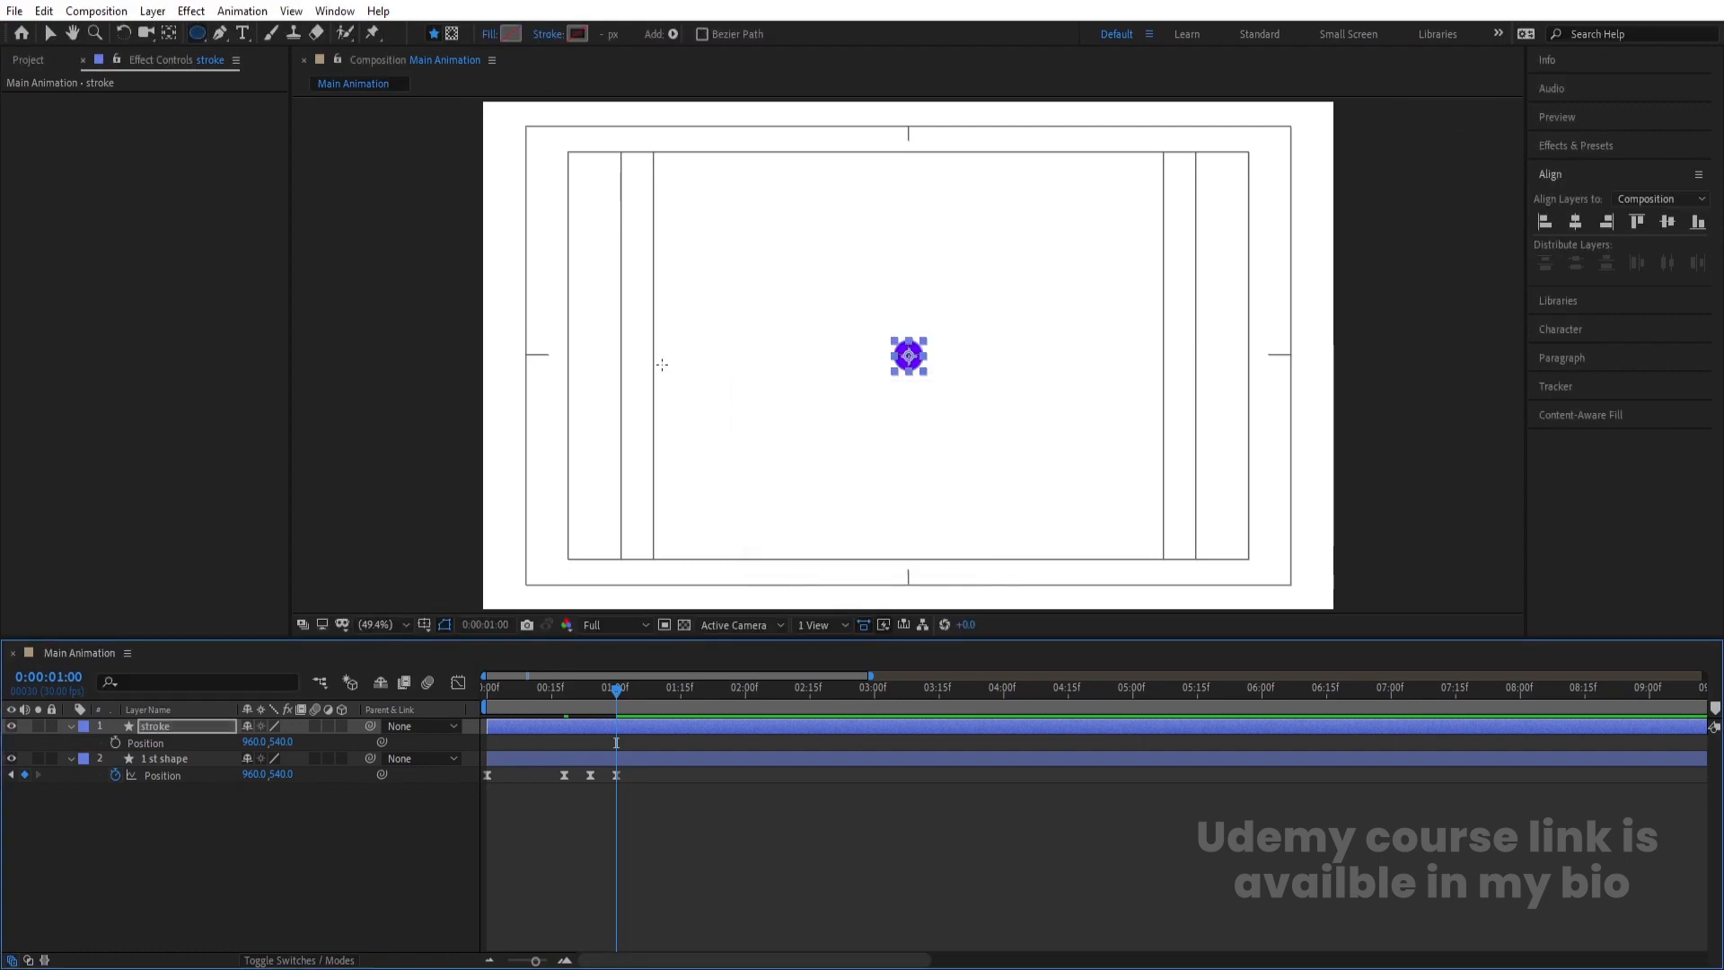
# Give the stroke layer a purple 6600FF outline sampled from the circle in the composition, with a width of 50 px
pyautogui.click(578, 35)
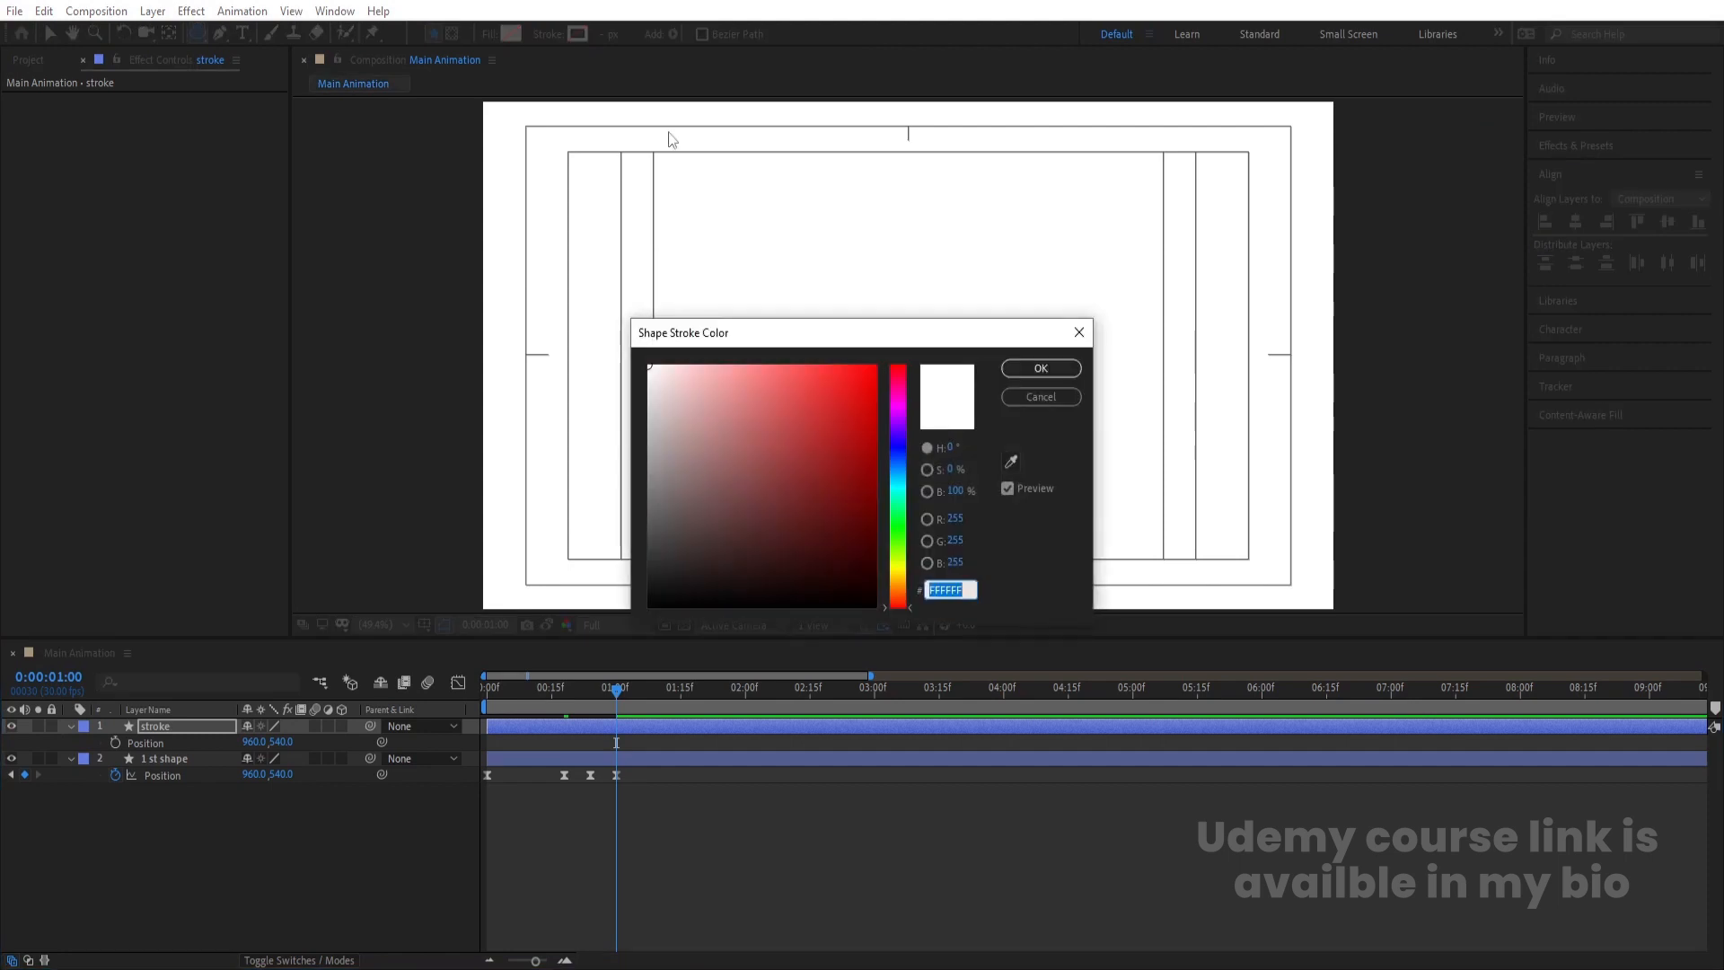
pyautogui.moveTo(926, 339); pyautogui.dragTo(558, 243)
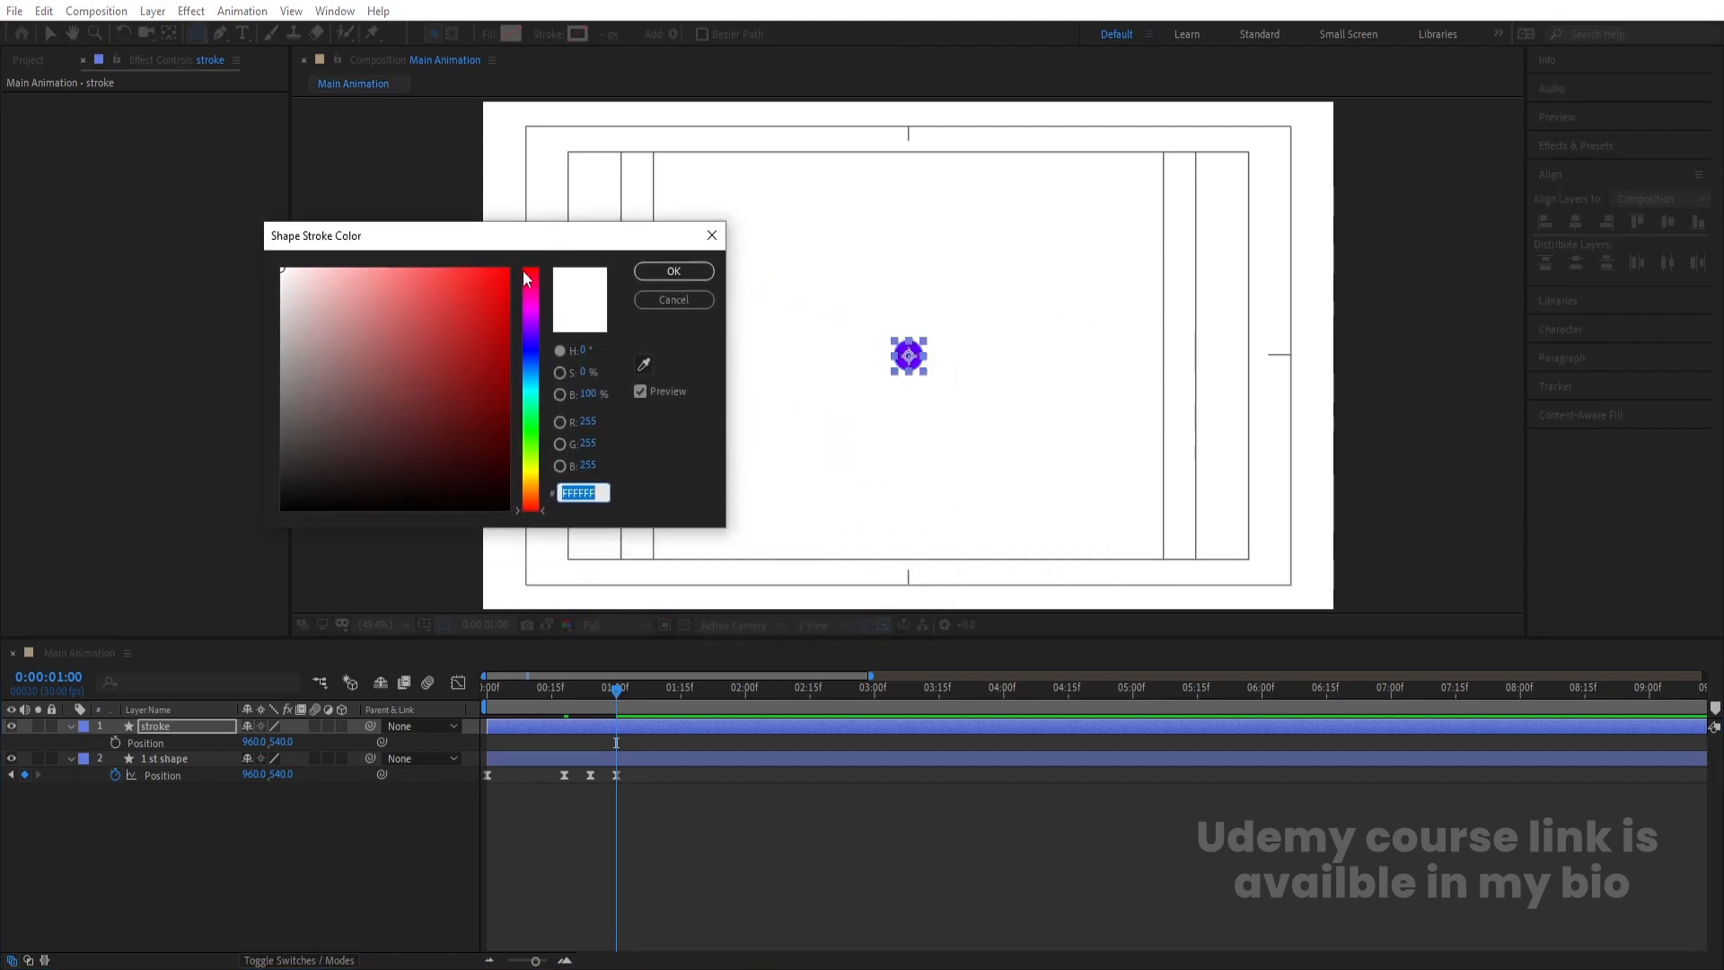
pyautogui.click(643, 364)
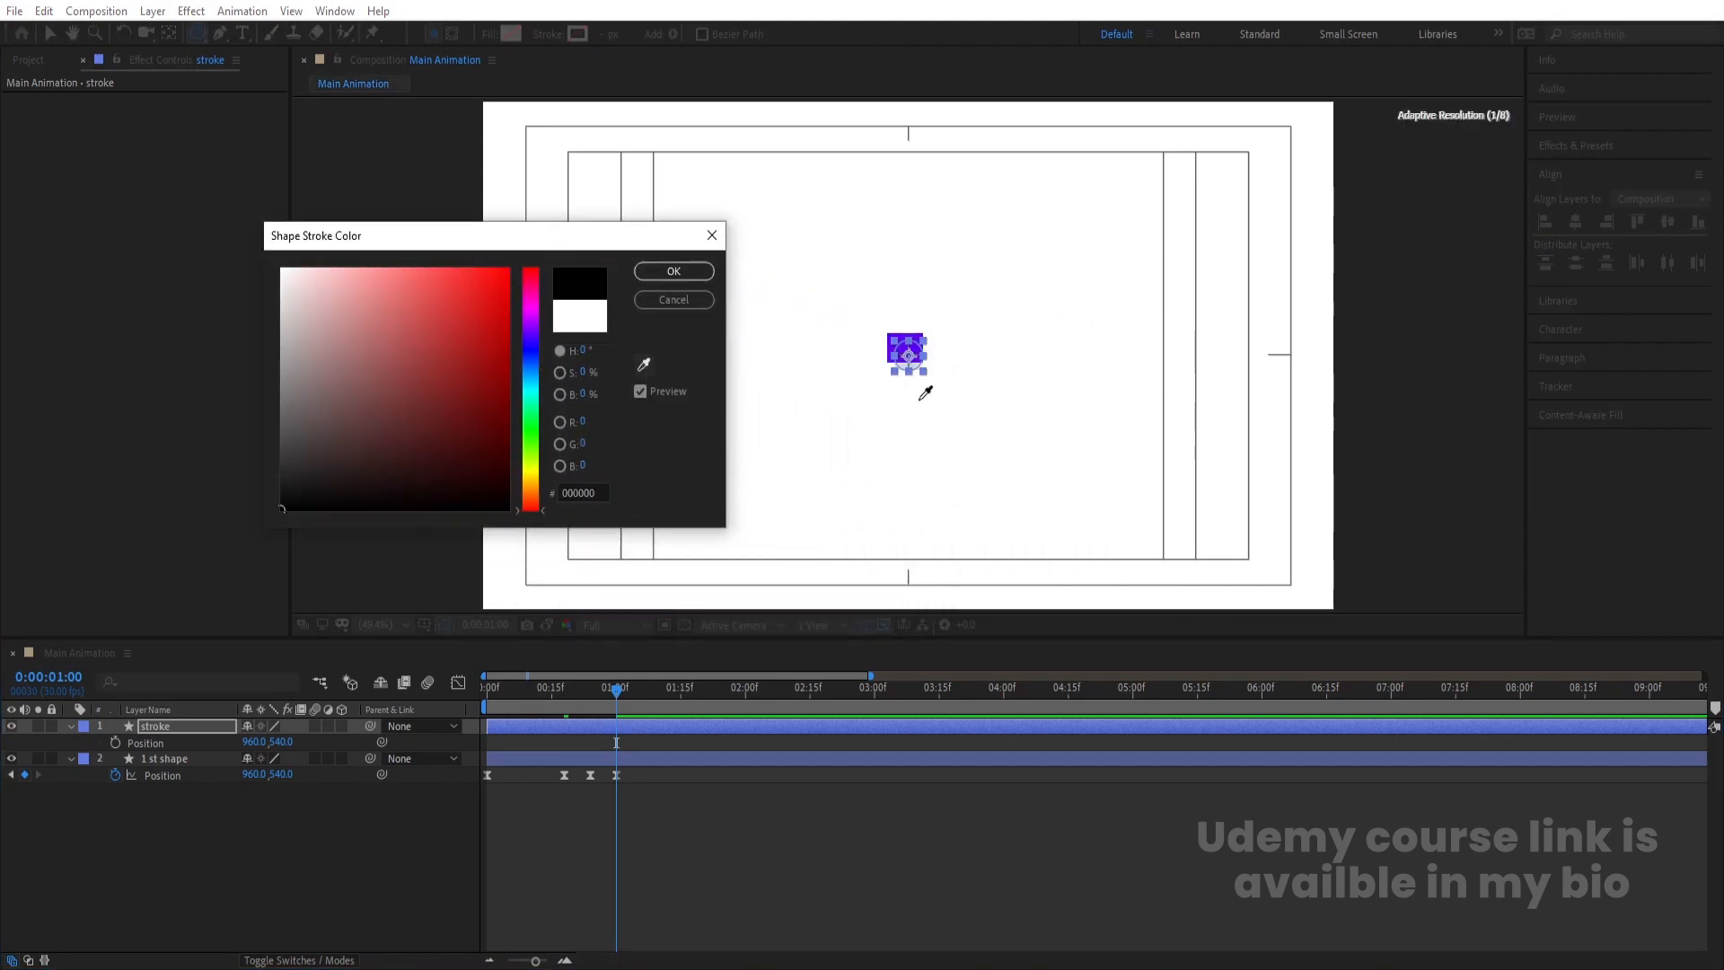
pyautogui.click(908, 346)
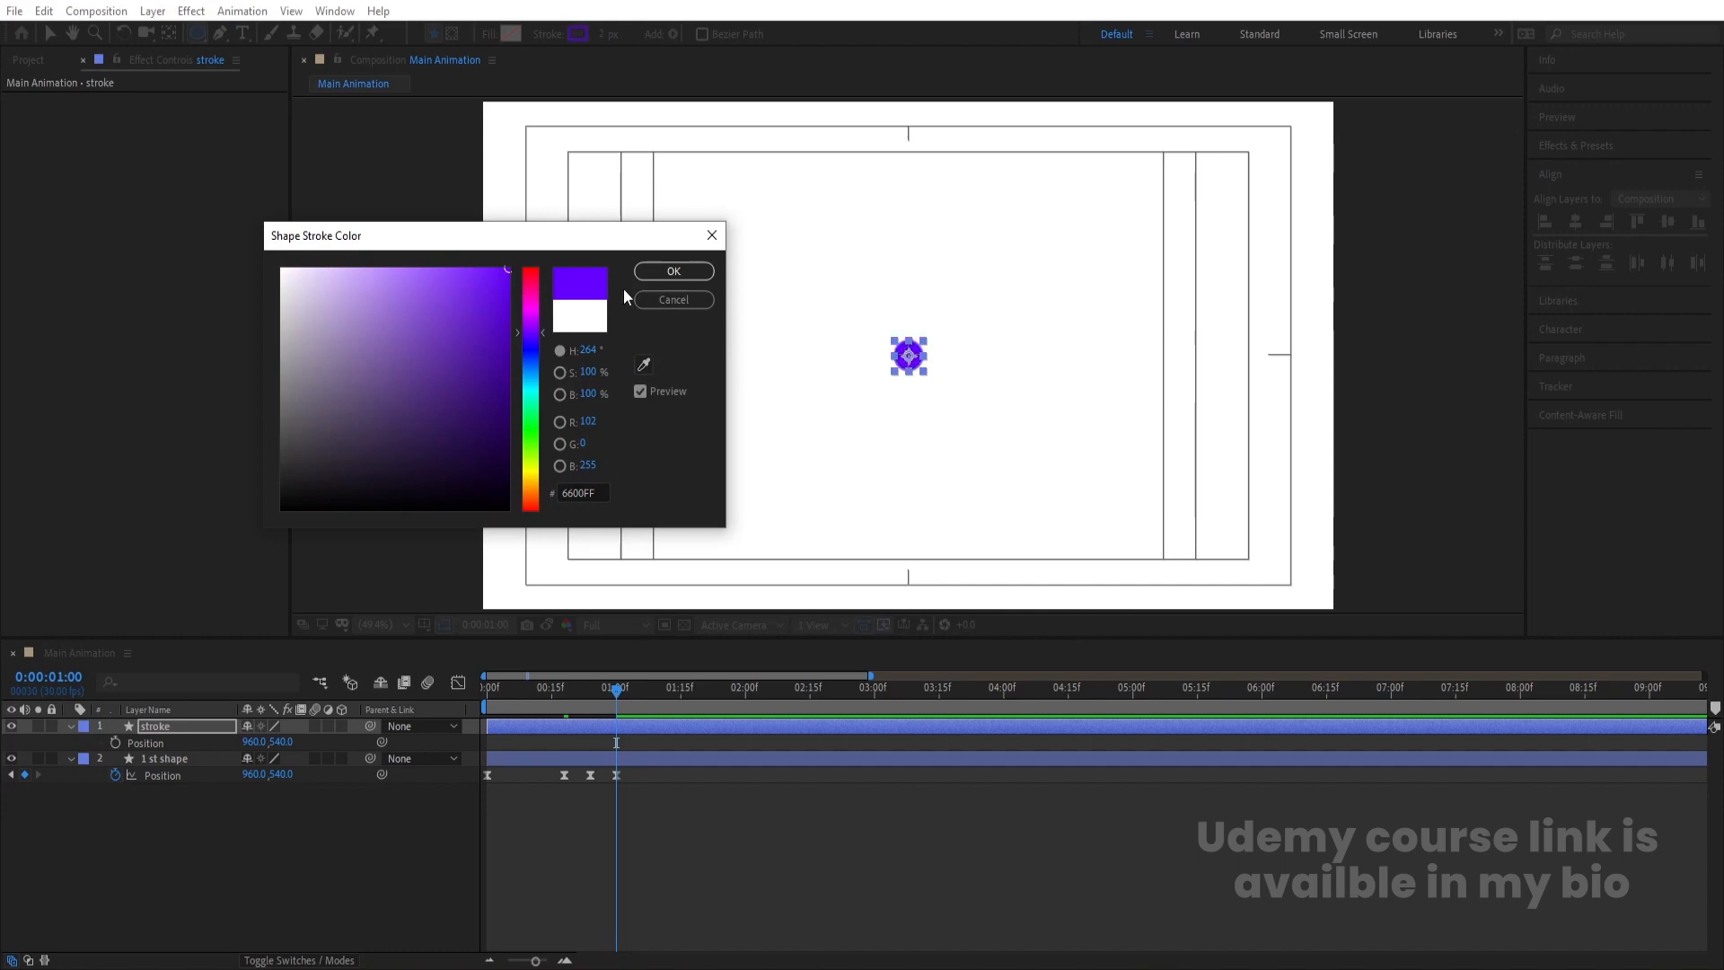
pyautogui.click(673, 271)
pyautogui.click(602, 35)
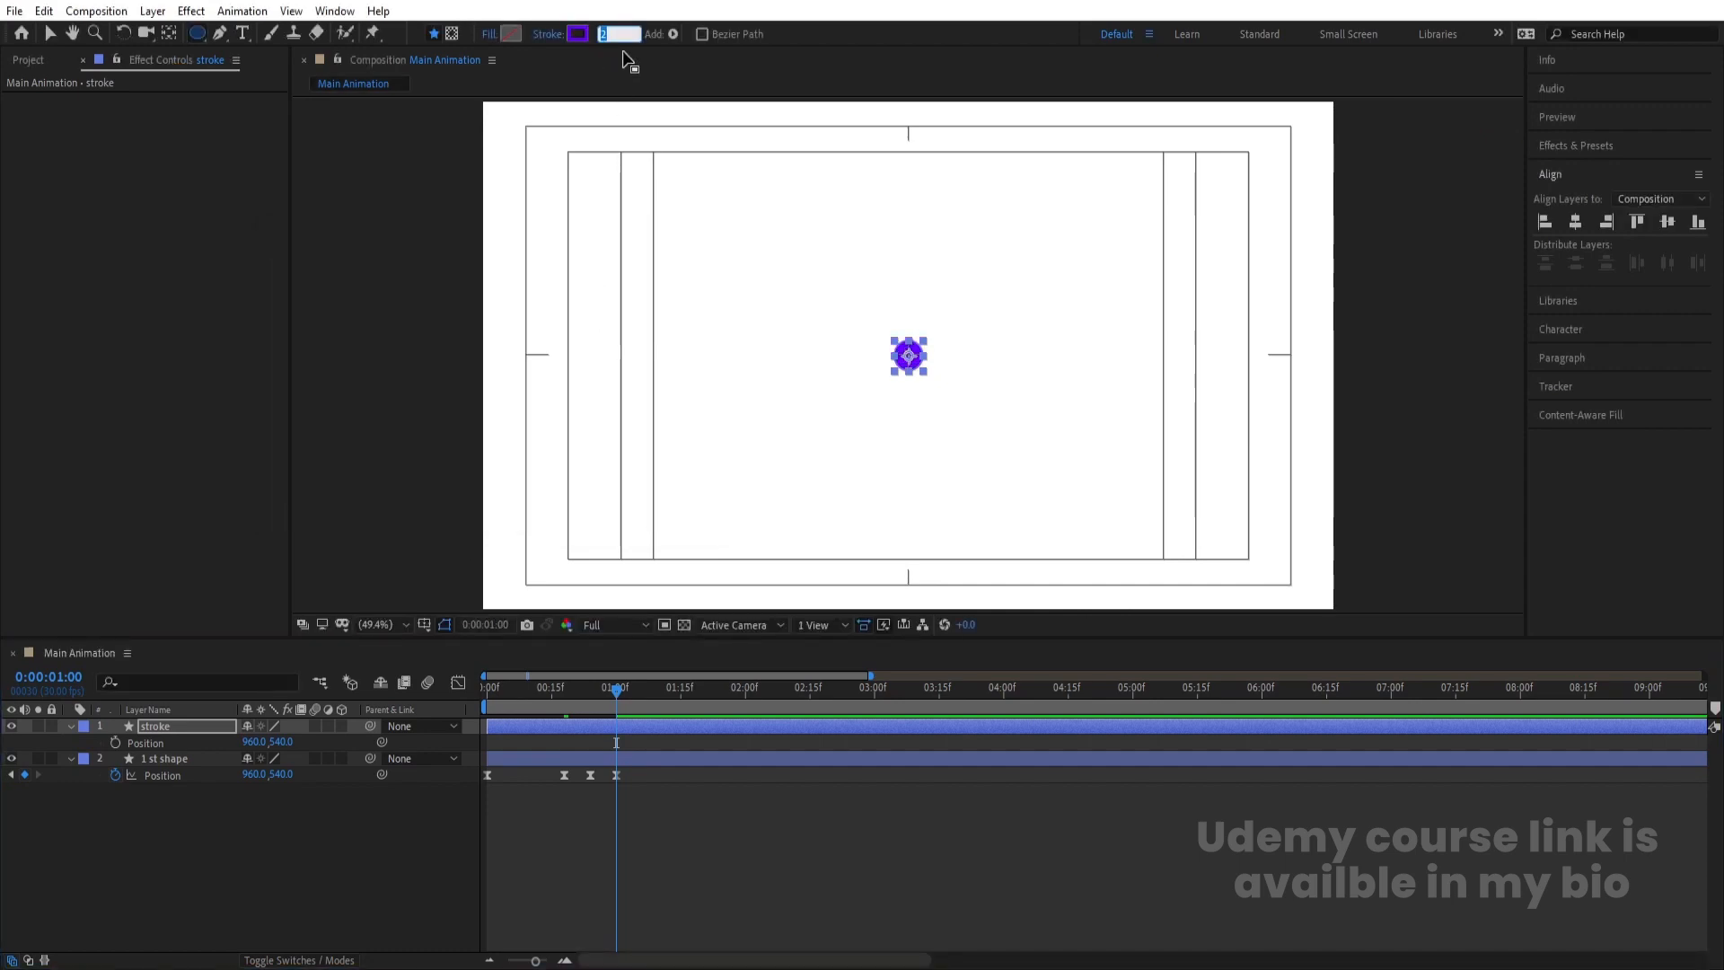
pyautogui.write('50')
pyautogui.press('Return')
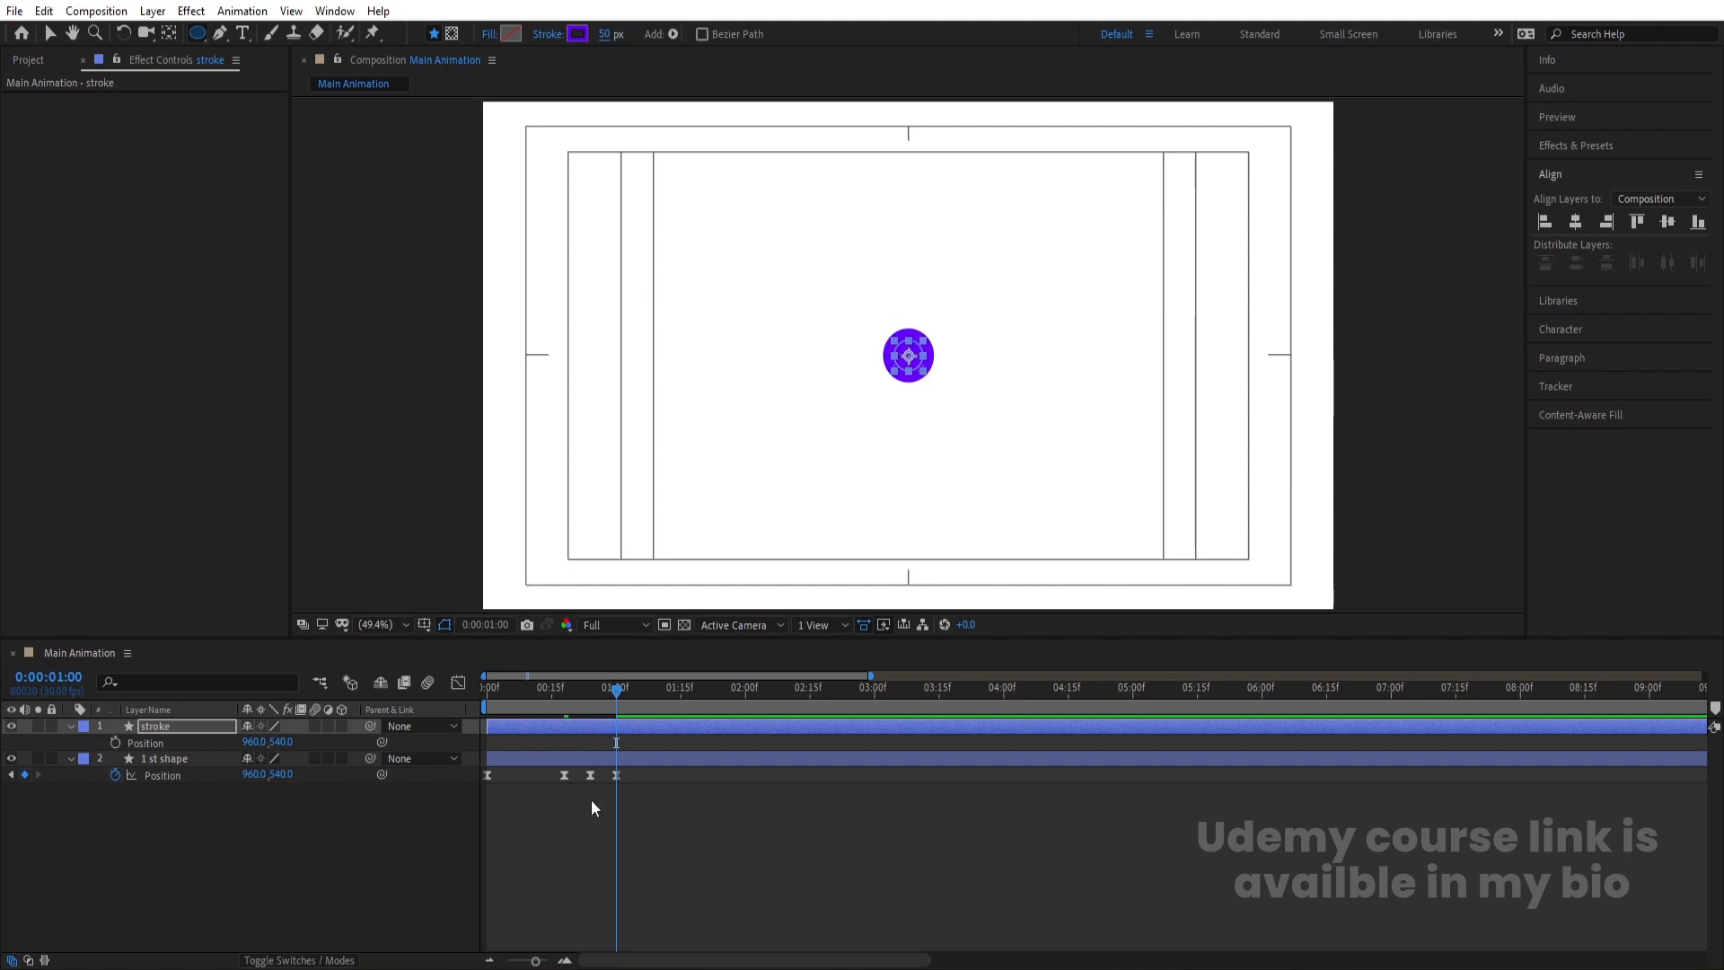
# Trim the stroke layer so it starts at 0:18, where the circle first lands
pyautogui.moveTo(609, 705); pyautogui.dragTo(565, 695)
pyautogui.click(143, 727)
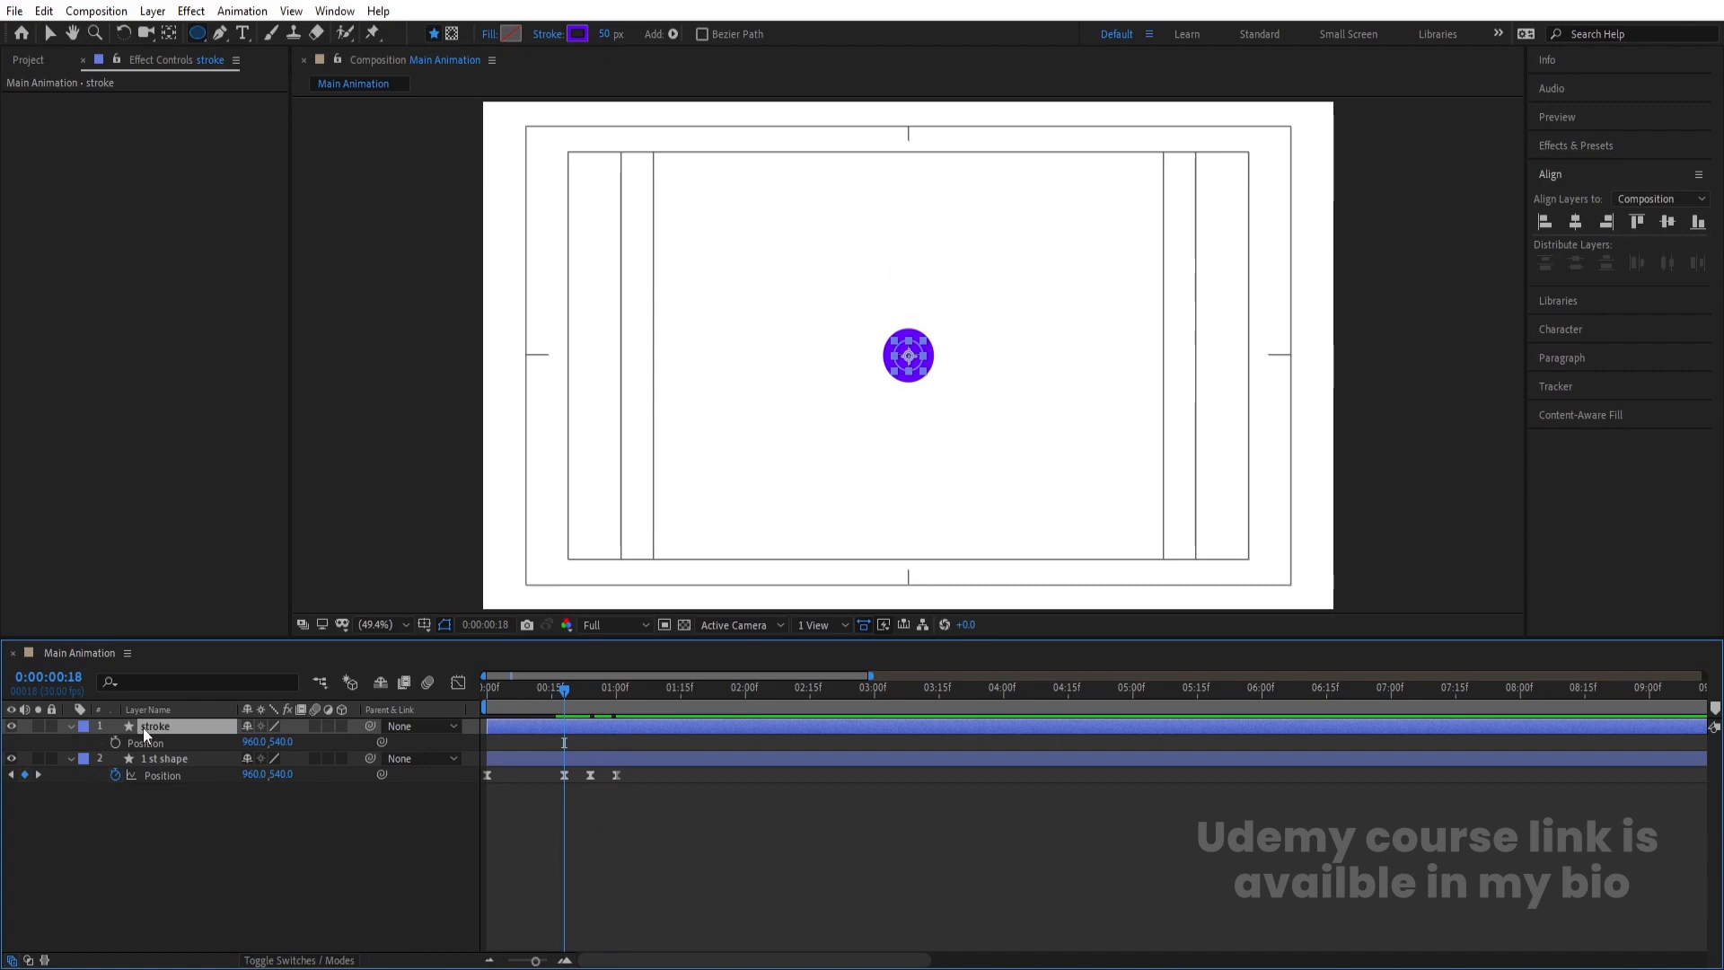
pyautogui.hotkey('alt', '[')
# Keyframe the stroke layer's Scale at 0:18 and set it to 350% at 1:00
pyautogui.press('s')
pyautogui.click(115, 742)
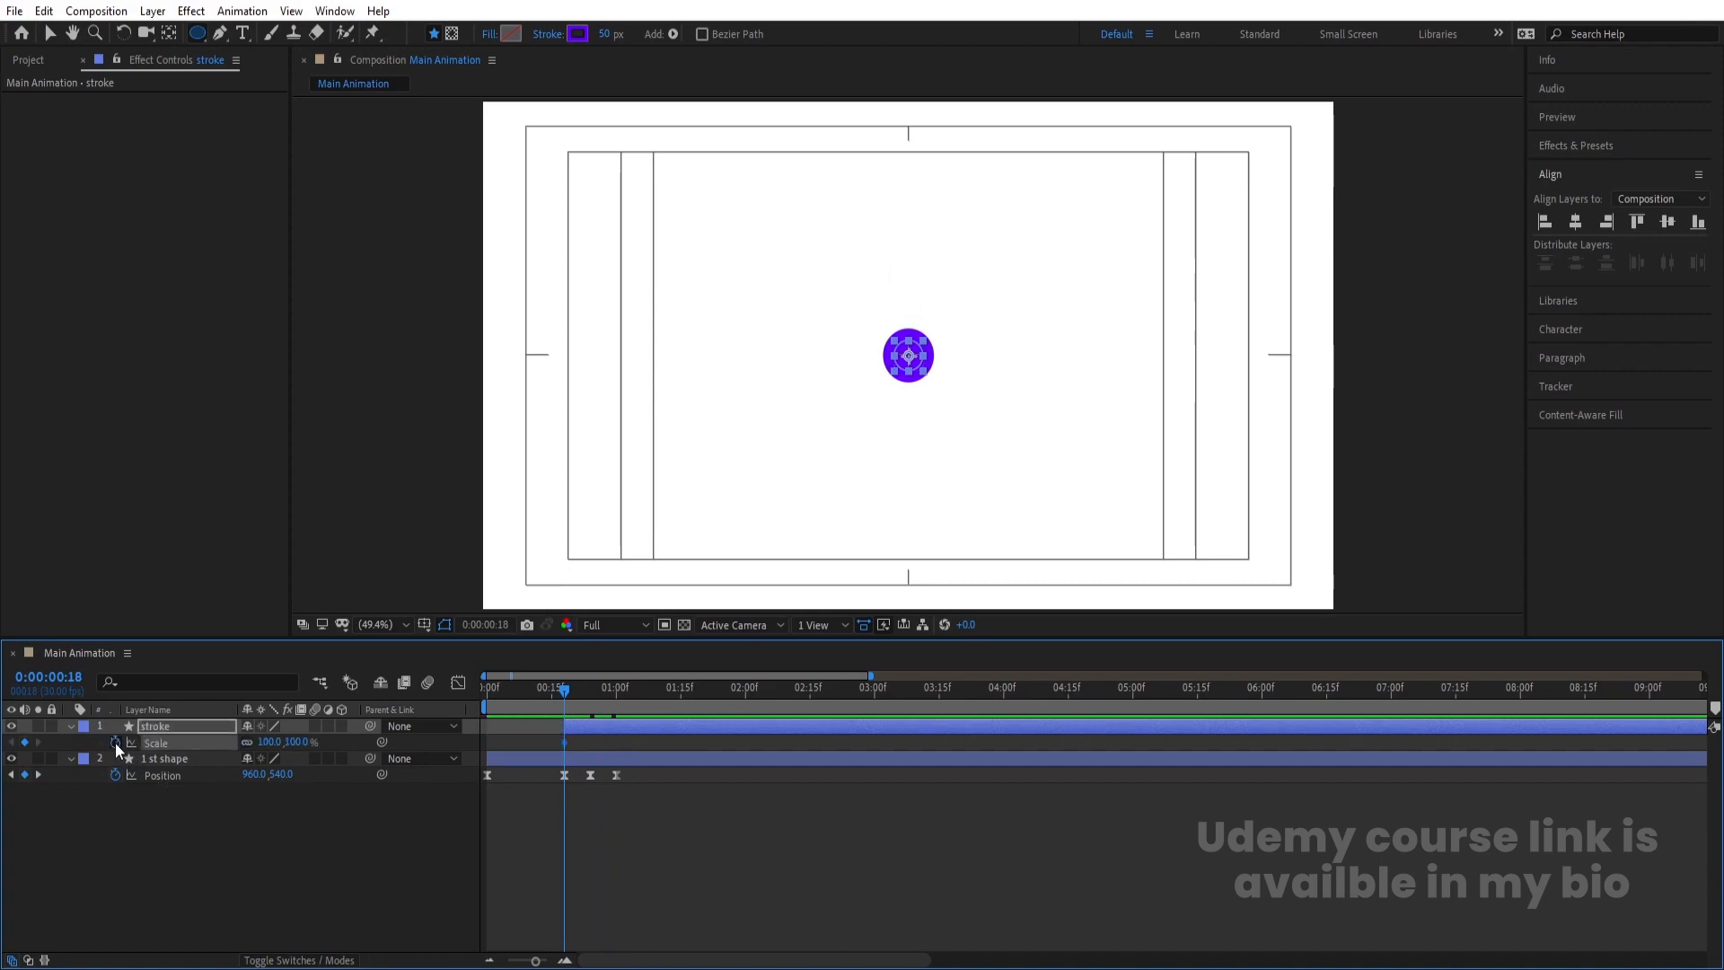
pyautogui.press('=')
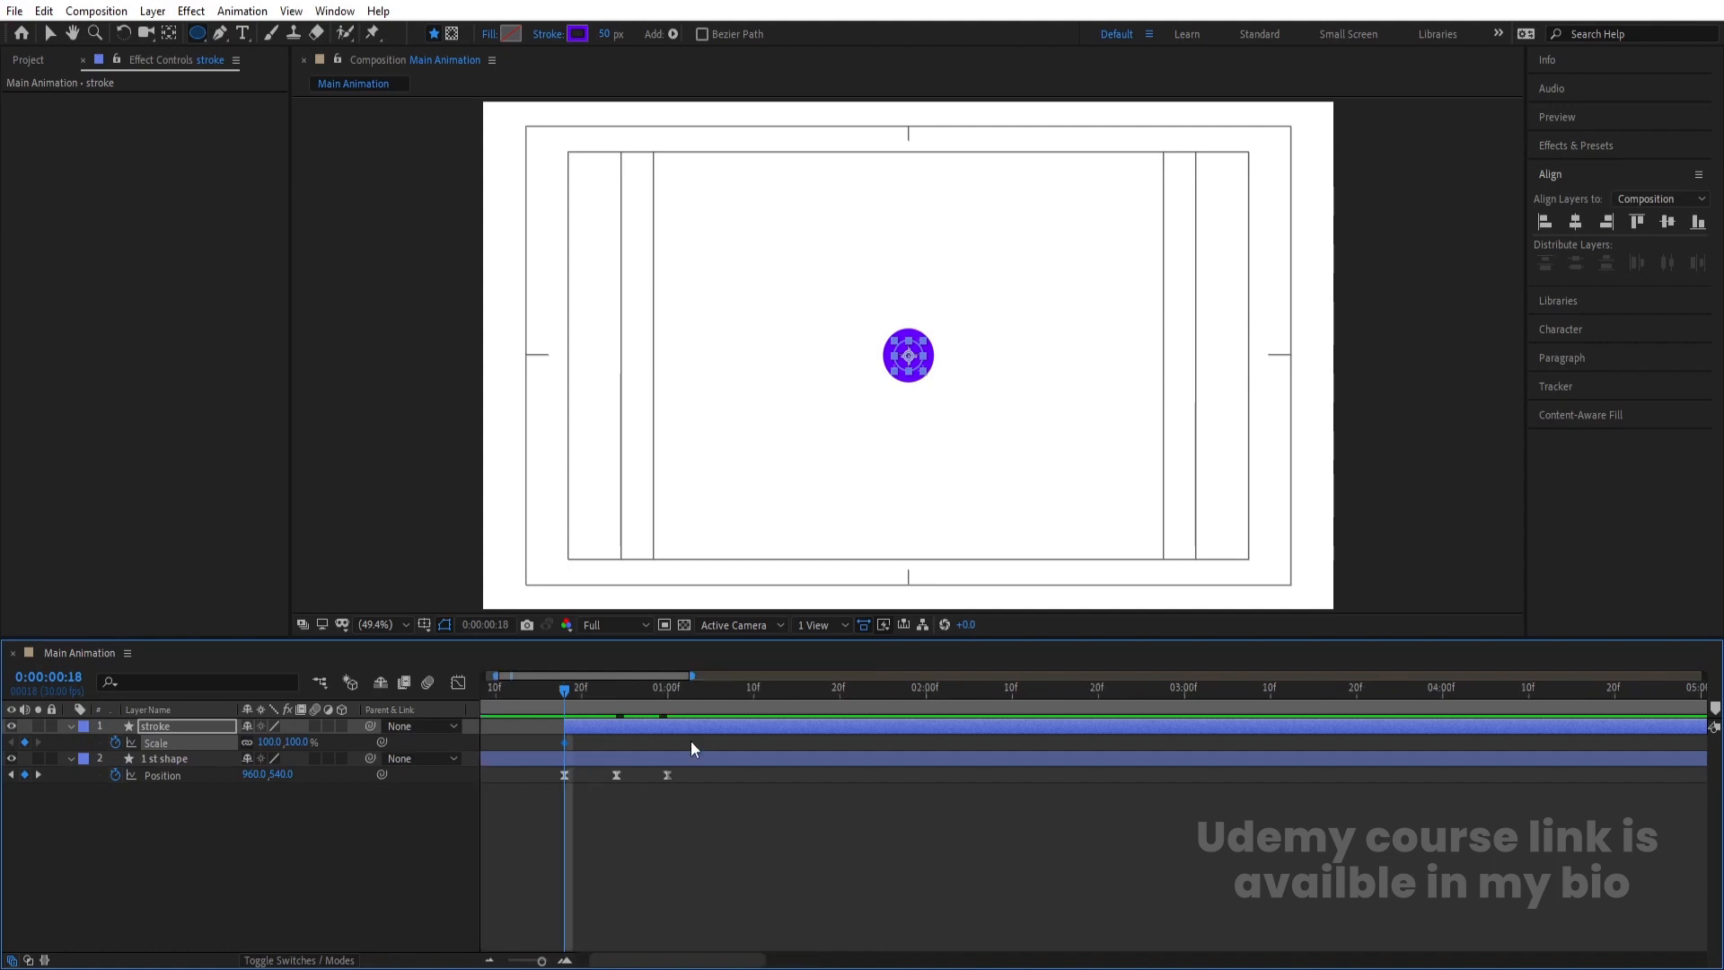
pyautogui.click(666, 690)
pyautogui.moveTo(265, 742); pyautogui.dragTo(350, 742)
# Animate the stroke layer's Stroke Width from 50 at 0:18 to 0 at 1:00, and preview the ring
pyautogui.click(558, 690)
pyautogui.moveTo(557, 691); pyautogui.dragTo(568, 695)
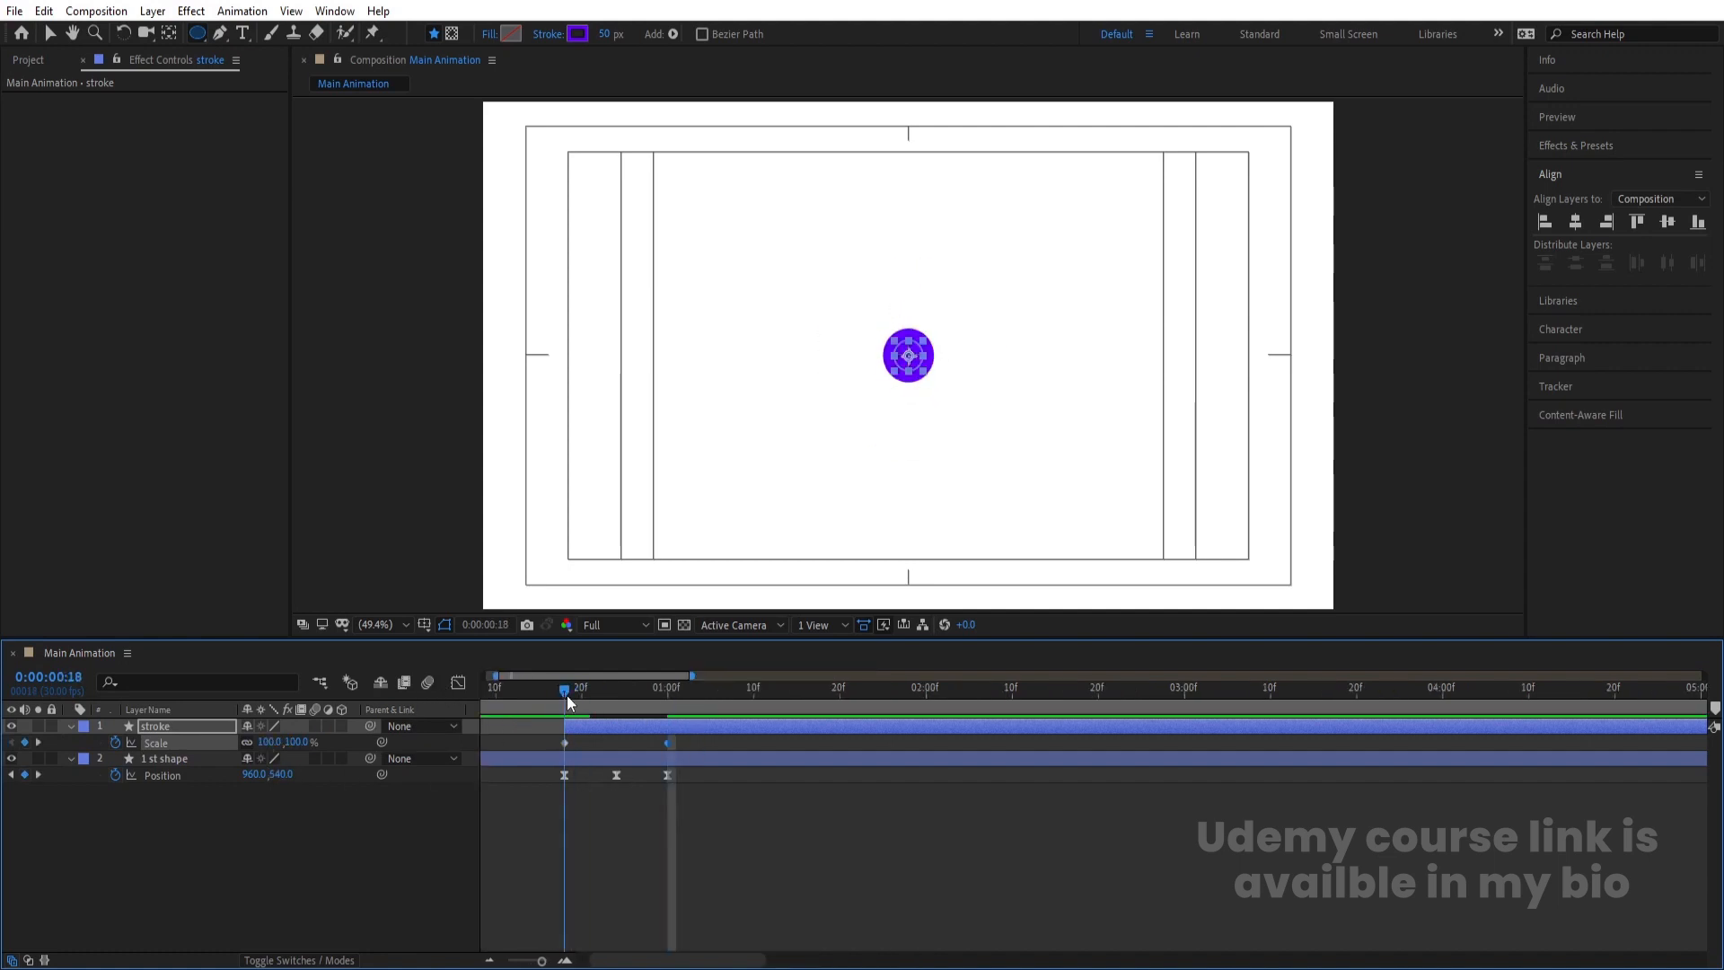
pyautogui.click(148, 685)
pyautogui.write('st')
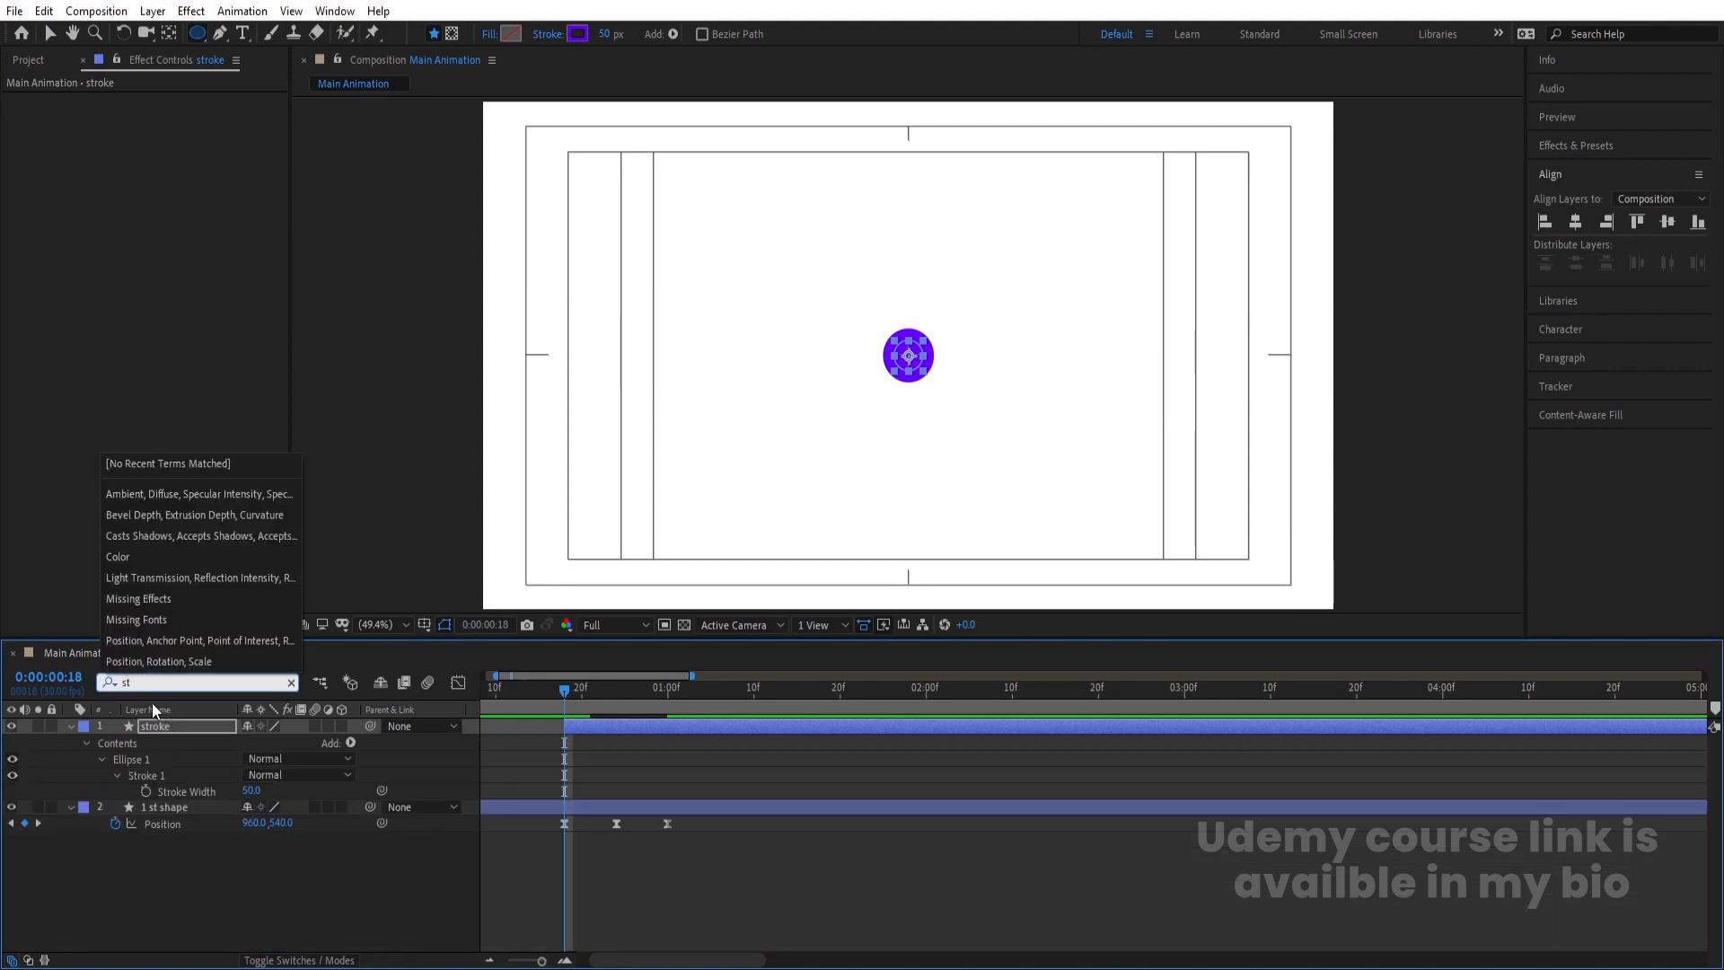
pyautogui.click(154, 778)
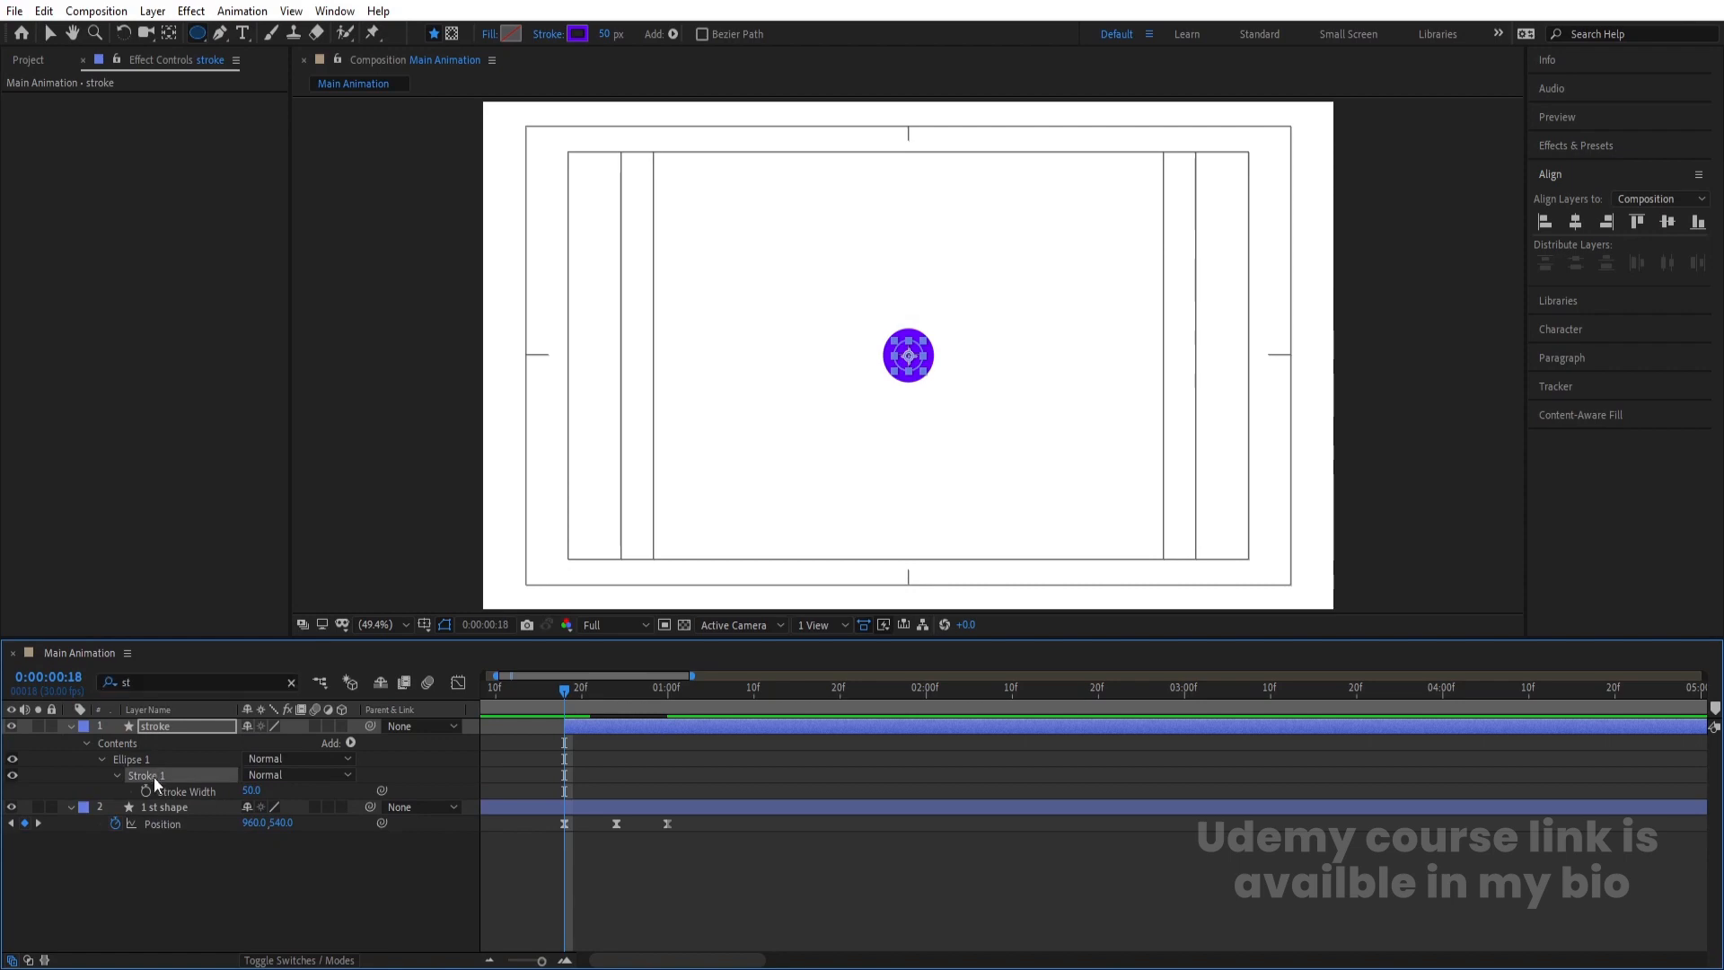
pyautogui.click(146, 785)
pyautogui.press('u')
pyautogui.press('k')
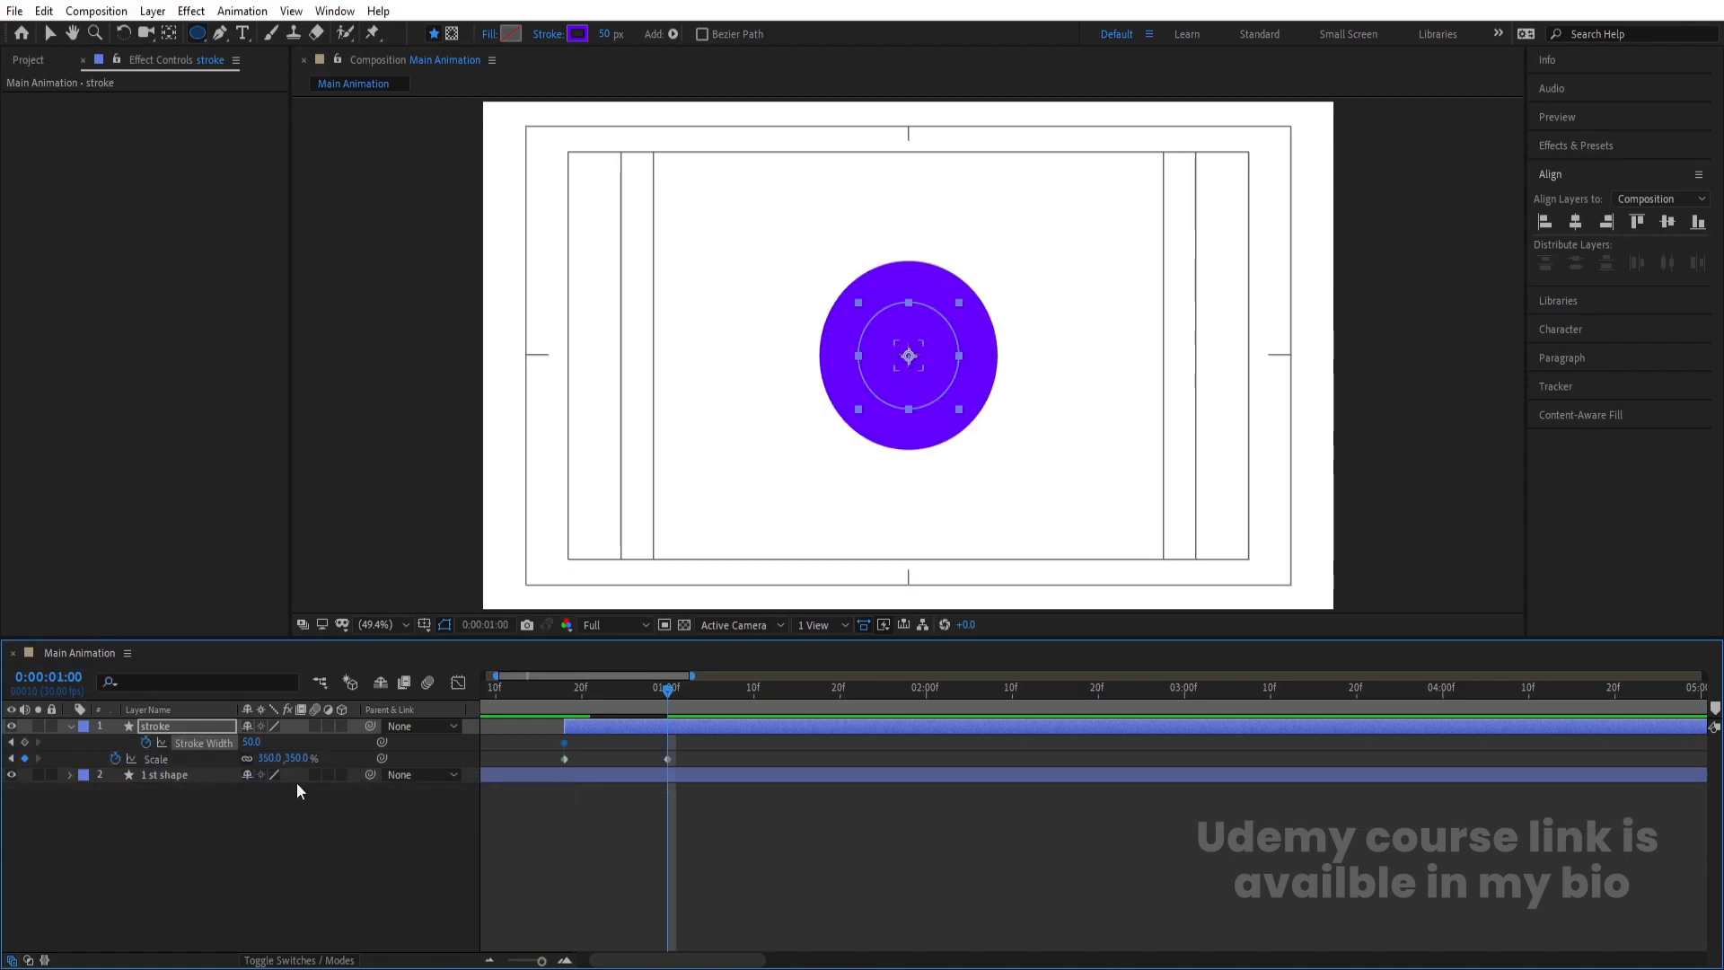
pyautogui.moveTo(252, 750); pyautogui.dragTo(68, 753)
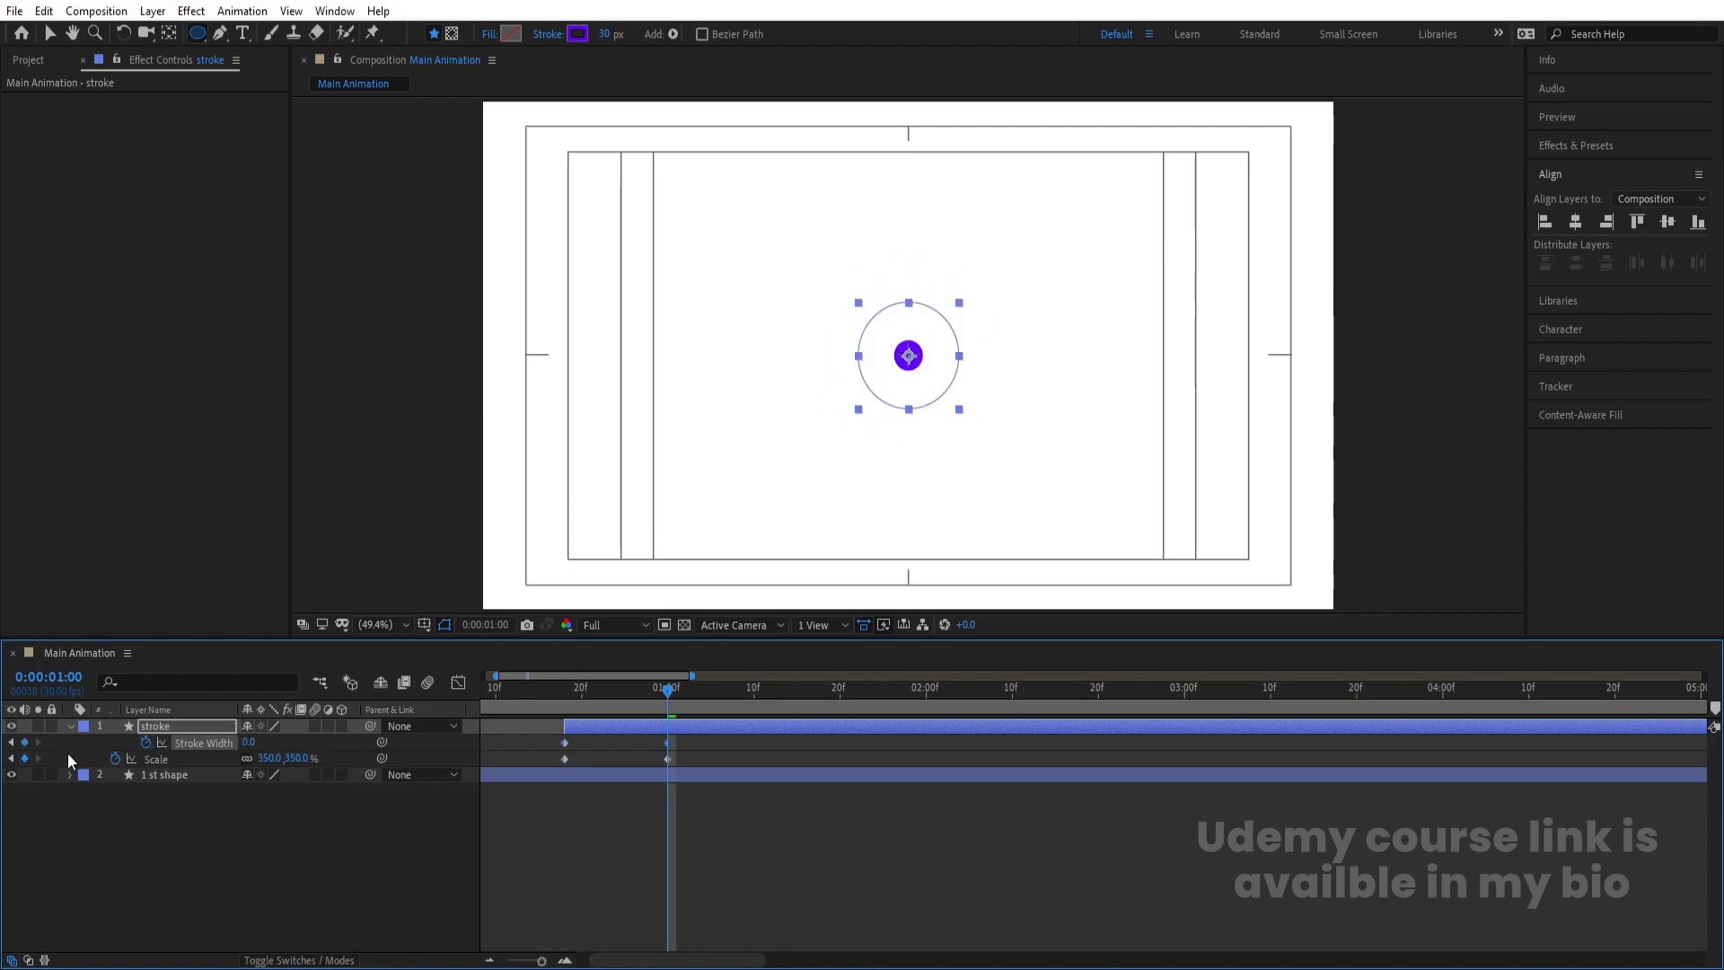
pyautogui.press('j')
pyautogui.press('space')
pyautogui.press('space')
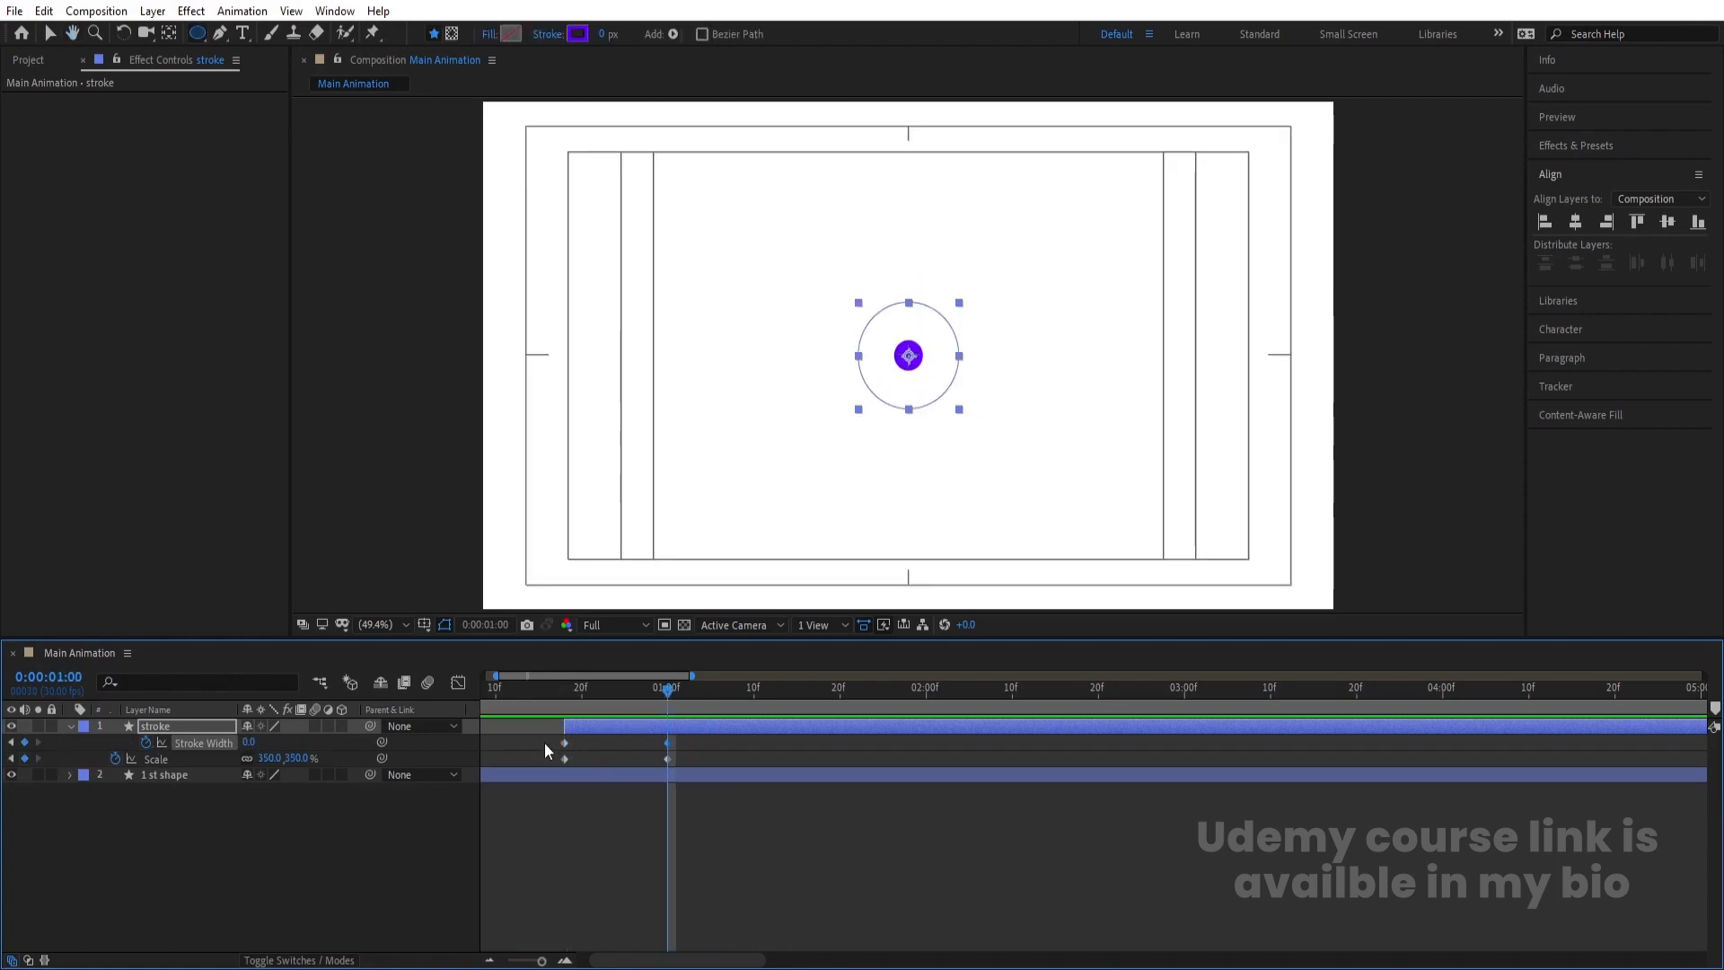
# Set the stroke layer's starting Scale at 0:18 to 45%, and preview the expanding ring
pyautogui.click(589, 742)
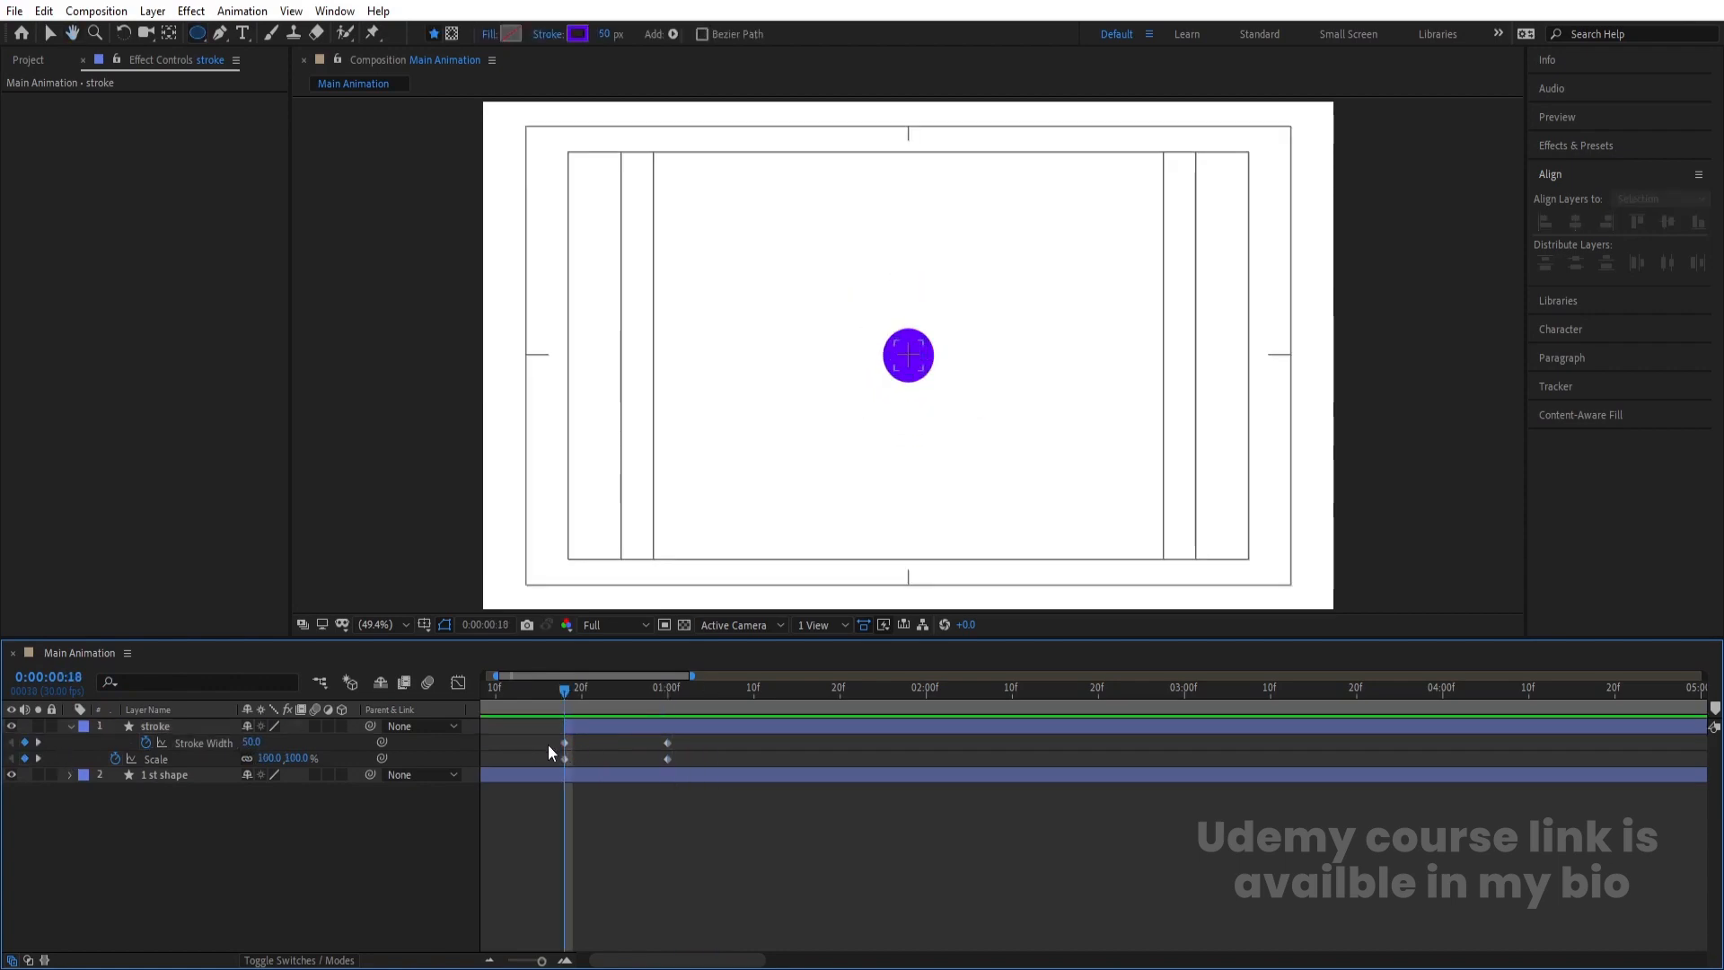
pyautogui.click(183, 724)
pyautogui.moveTo(272, 761); pyautogui.dragTo(221, 757)
pyautogui.press('space')
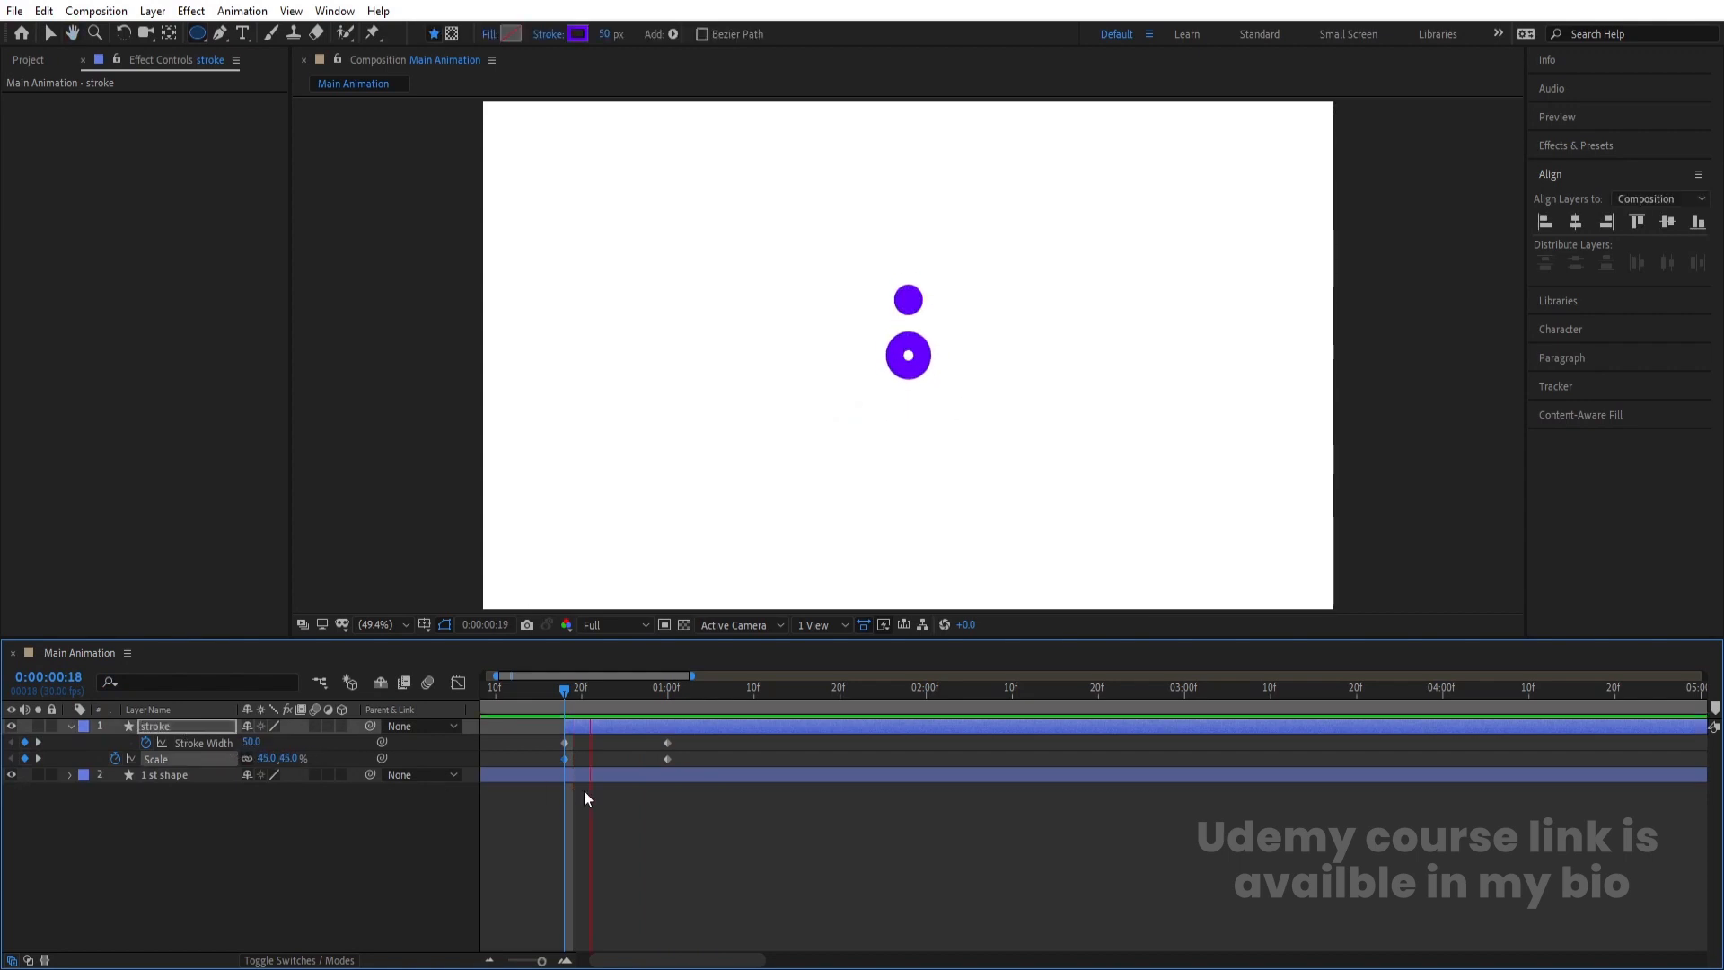
pyautogui.press('space')
# Apply Easy Ease to all Stroke Width and Scale keyframes of the stroke layer
pyautogui.press('j')
pyautogui.press('j')
pyautogui.moveTo(736, 836)
pyautogui.mouseDown()
pyautogui.moveTo(552, 714)
pyautogui.moveTo(519, 721)
pyautogui.mouseUp()
pyautogui.press('F9')
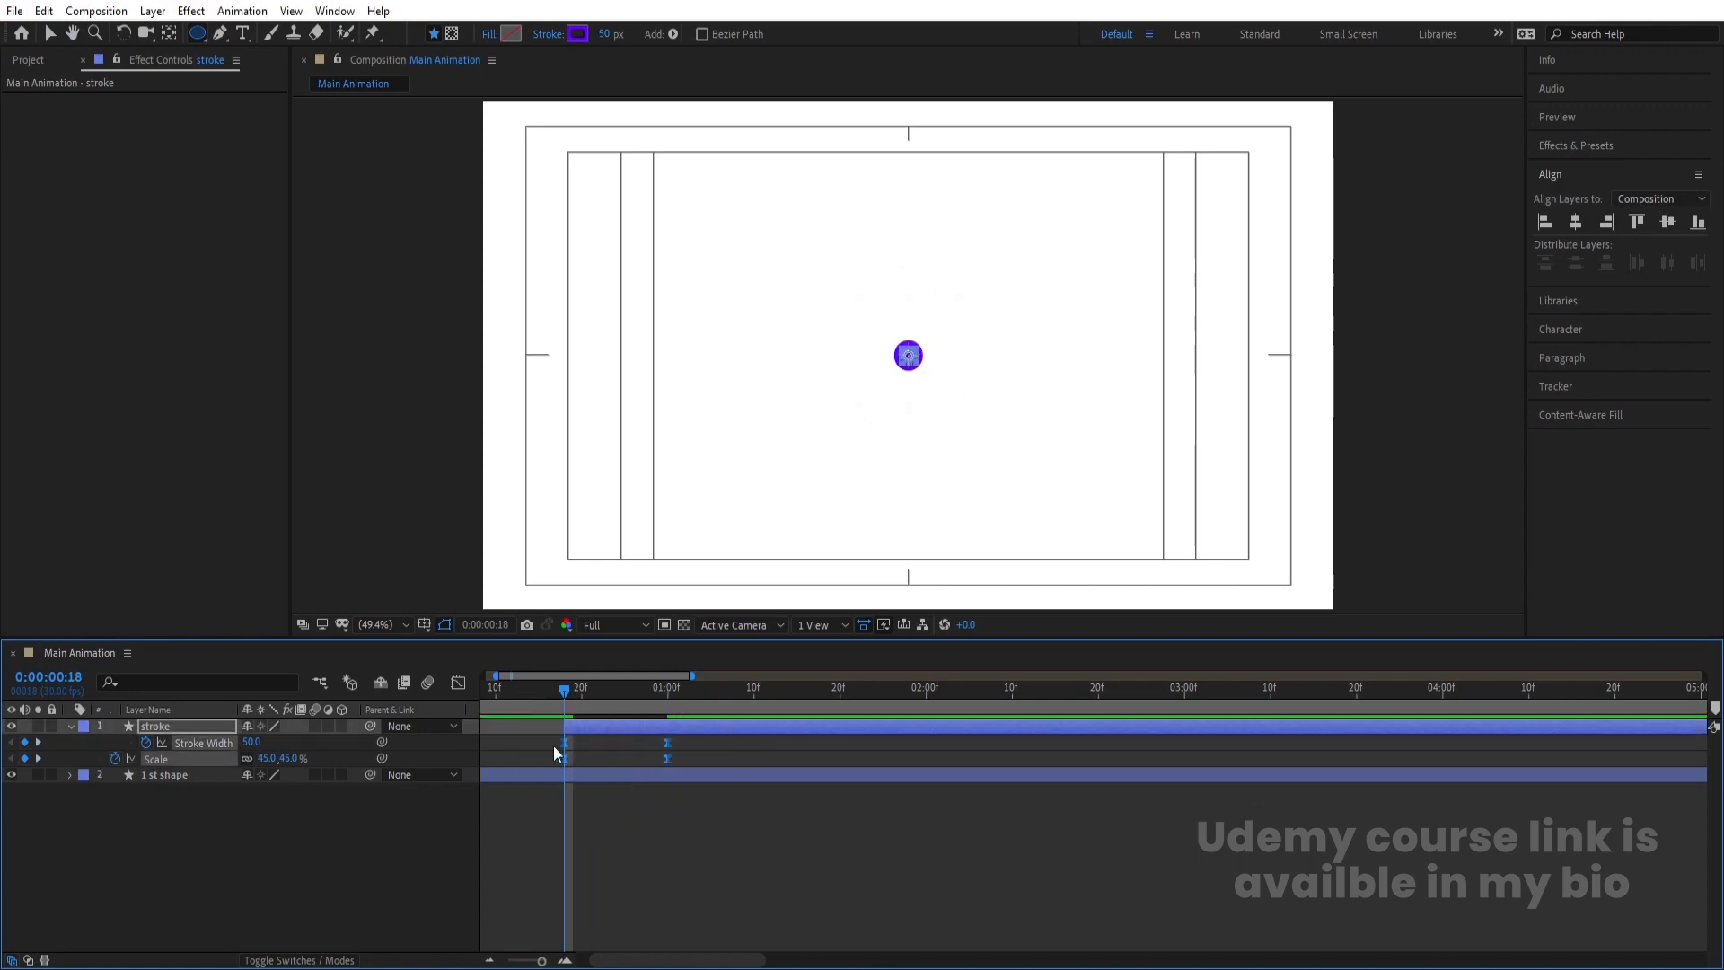
# Reshape the Scale and Stroke Width speed curves to peak right after 0:18 and slow gradually toward 1:00, preview, and close the graph editor
pyautogui.click(459, 685)
pyautogui.moveTo(729, 846); pyautogui.dragTo(550, 916)
pyautogui.press('=')
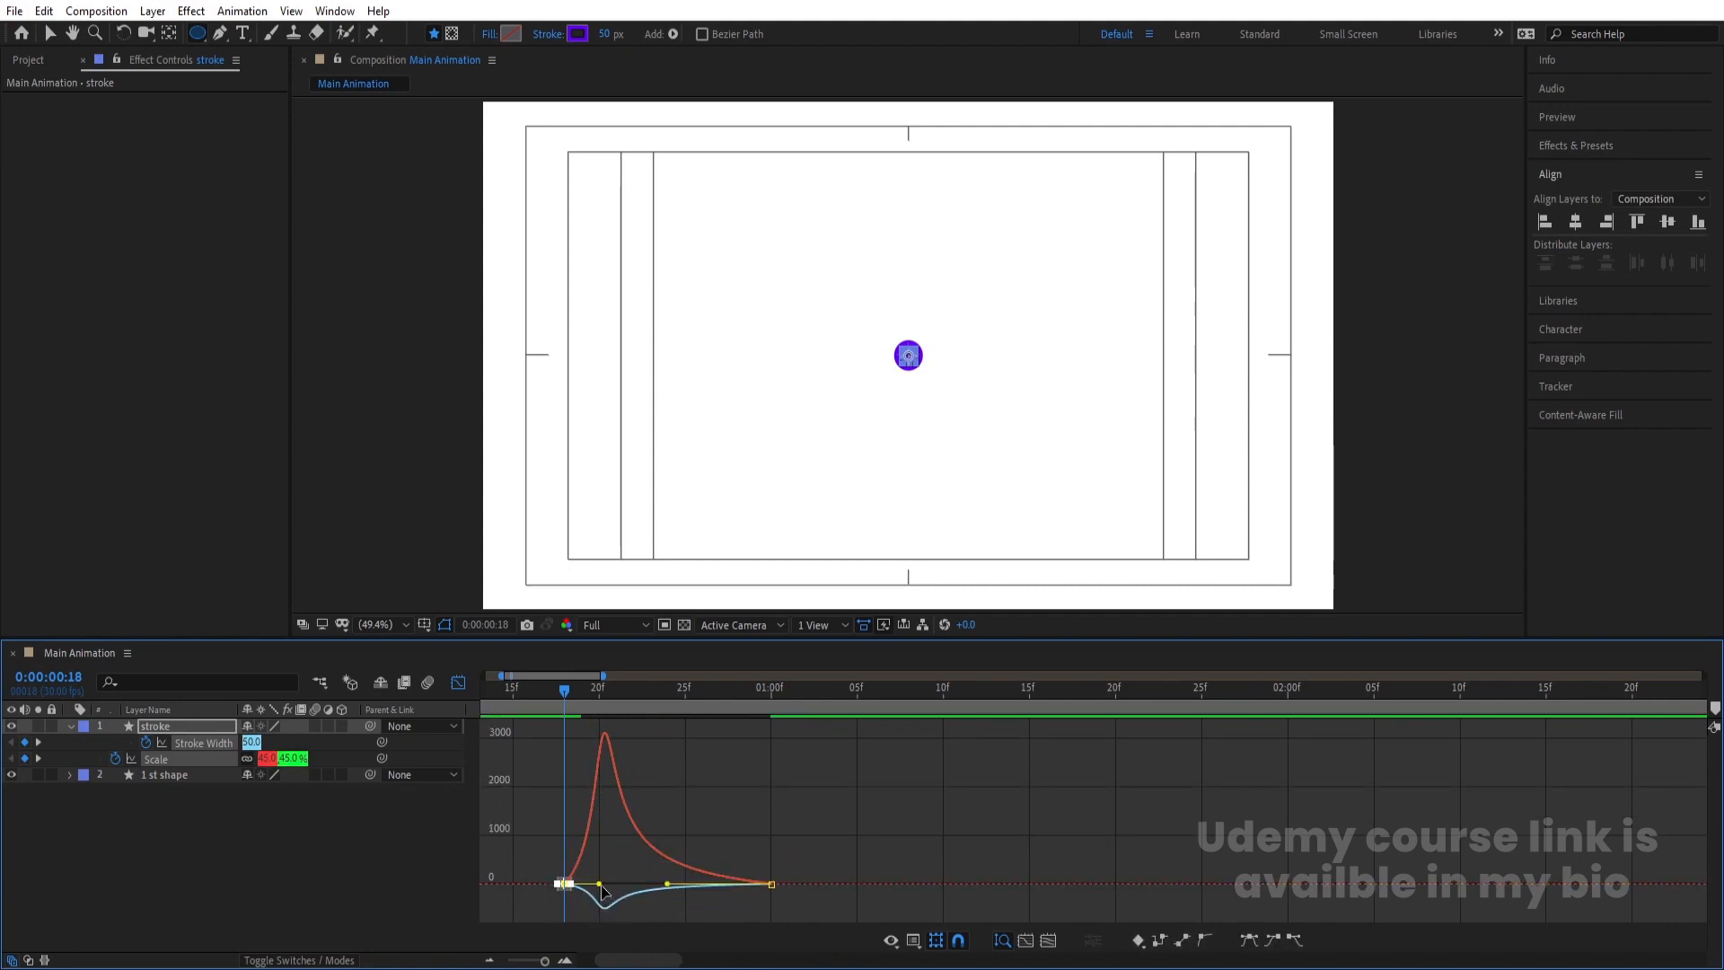
pyautogui.moveTo(600, 886); pyautogui.dragTo(570, 886)
pyautogui.press('space')
pyautogui.press('space')
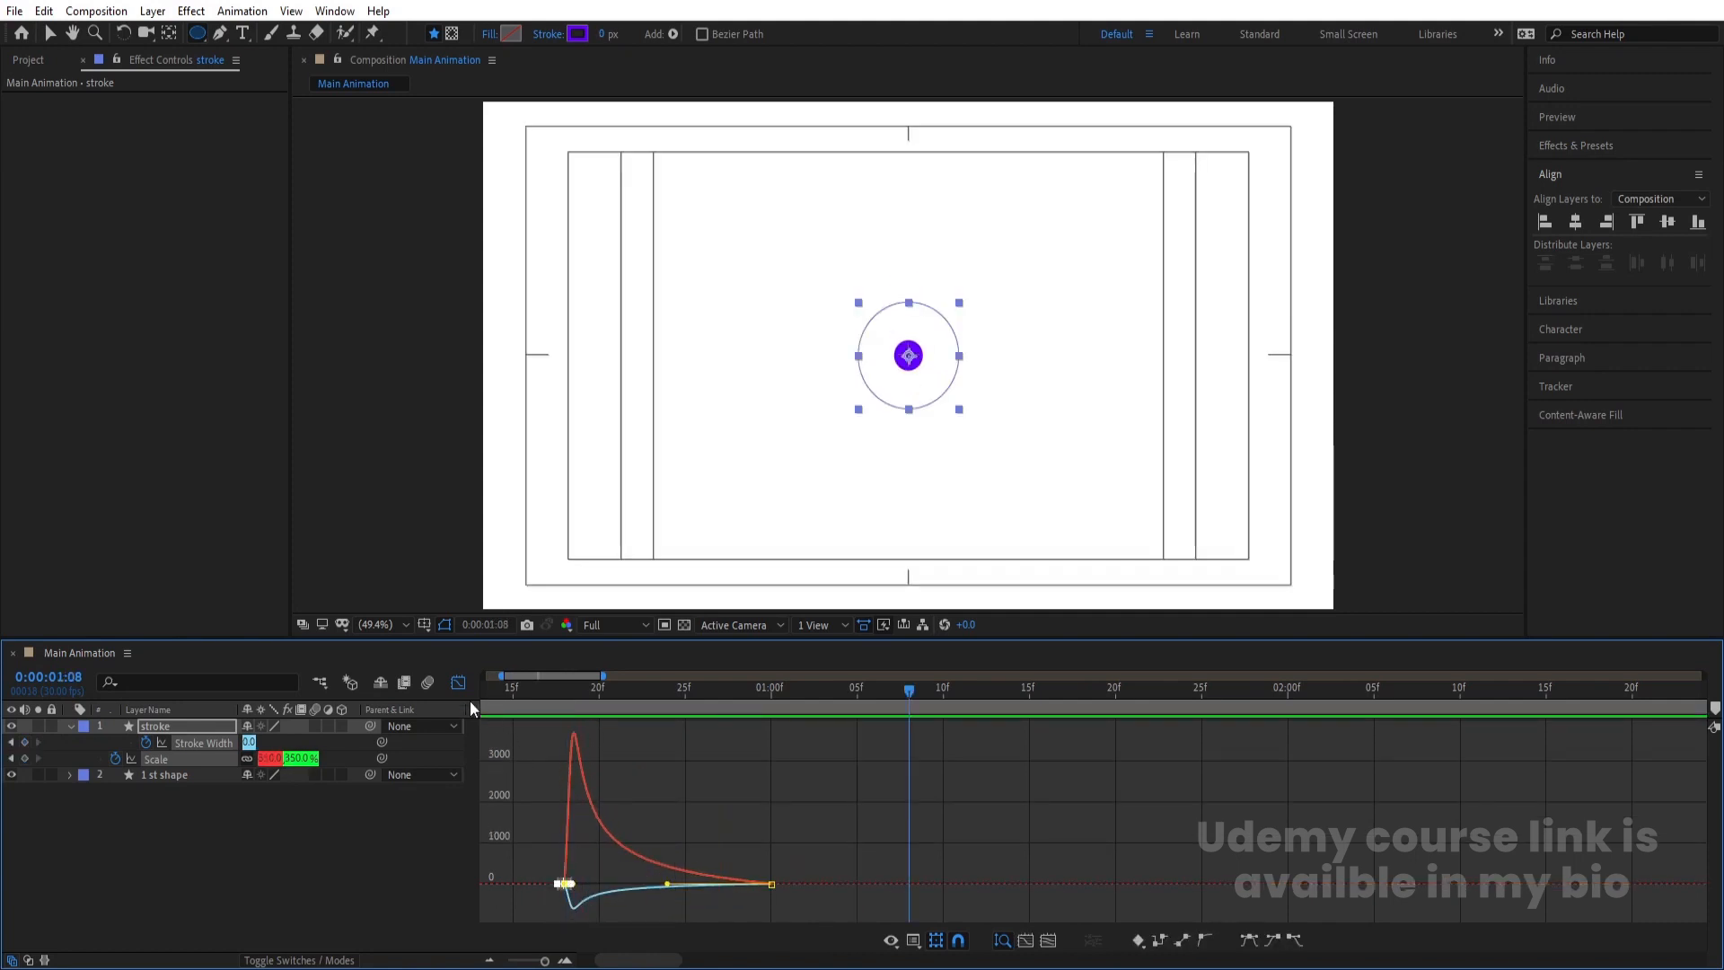
pyautogui.click(458, 683)
# Preview the circle's drop with the expanding ring from the start, and scrub around the moment of impact
pyautogui.scroll(-4, 596, 722)
pyautogui.moveTo(579, 693); pyautogui.dragTo(474, 712)
pyautogui.press('space')
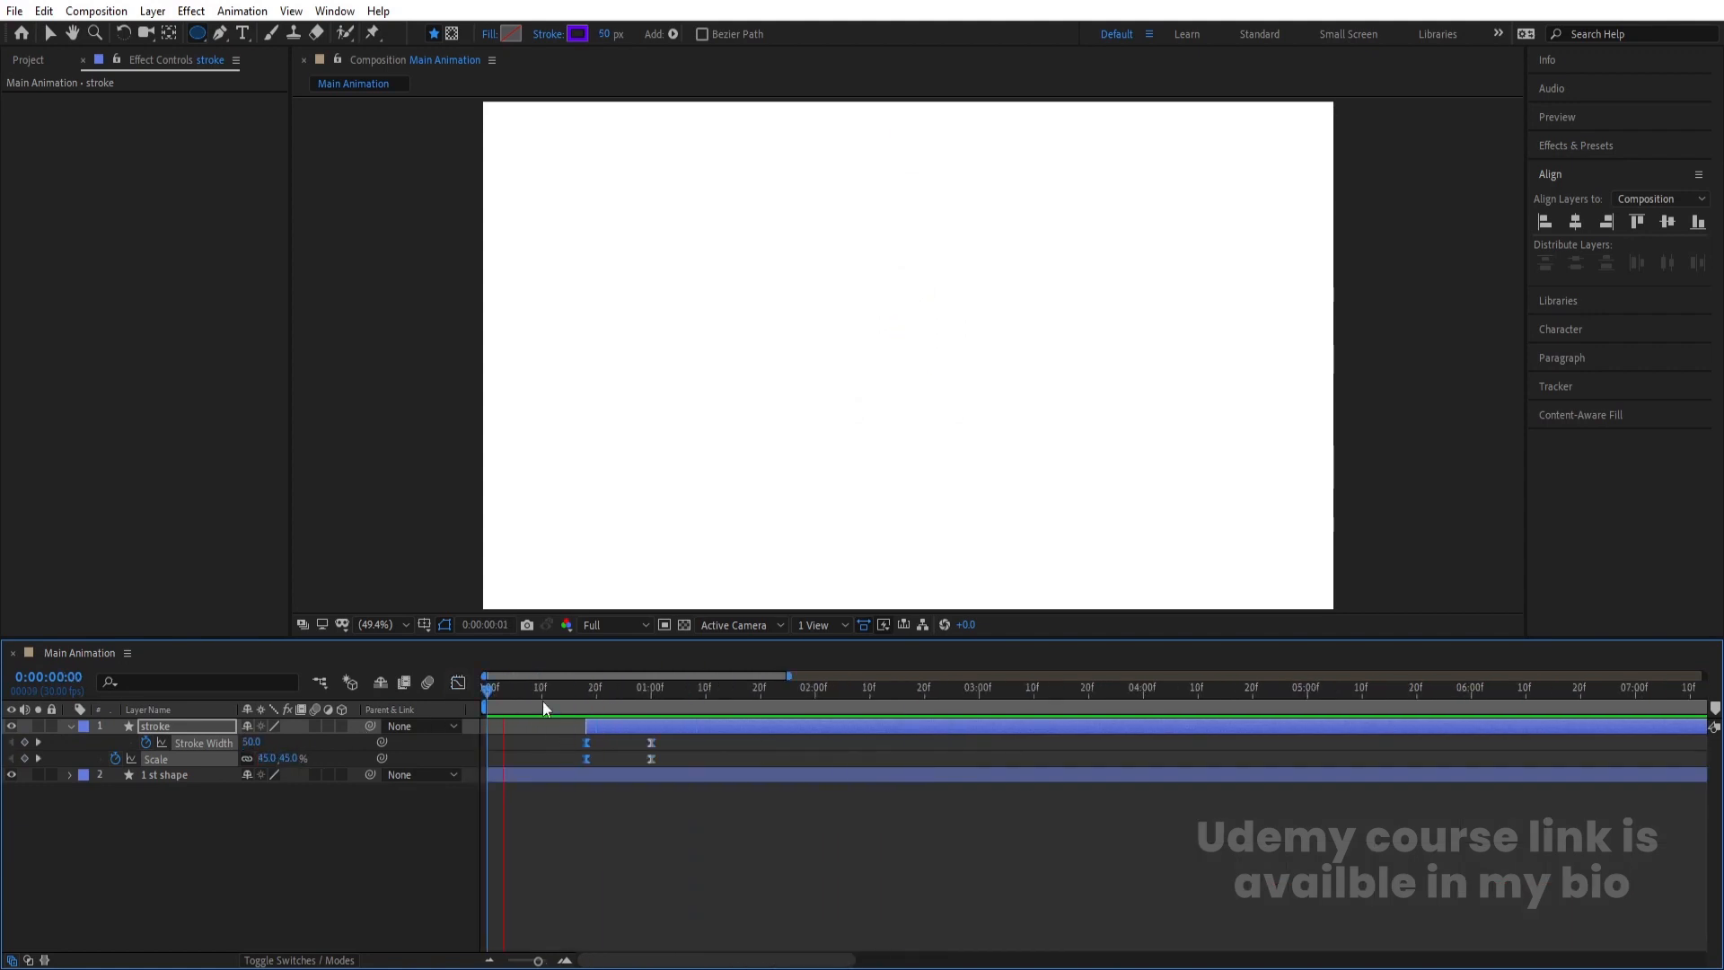
pyautogui.press('space')
pyautogui.moveTo(582, 694); pyautogui.dragTo(557, 697)
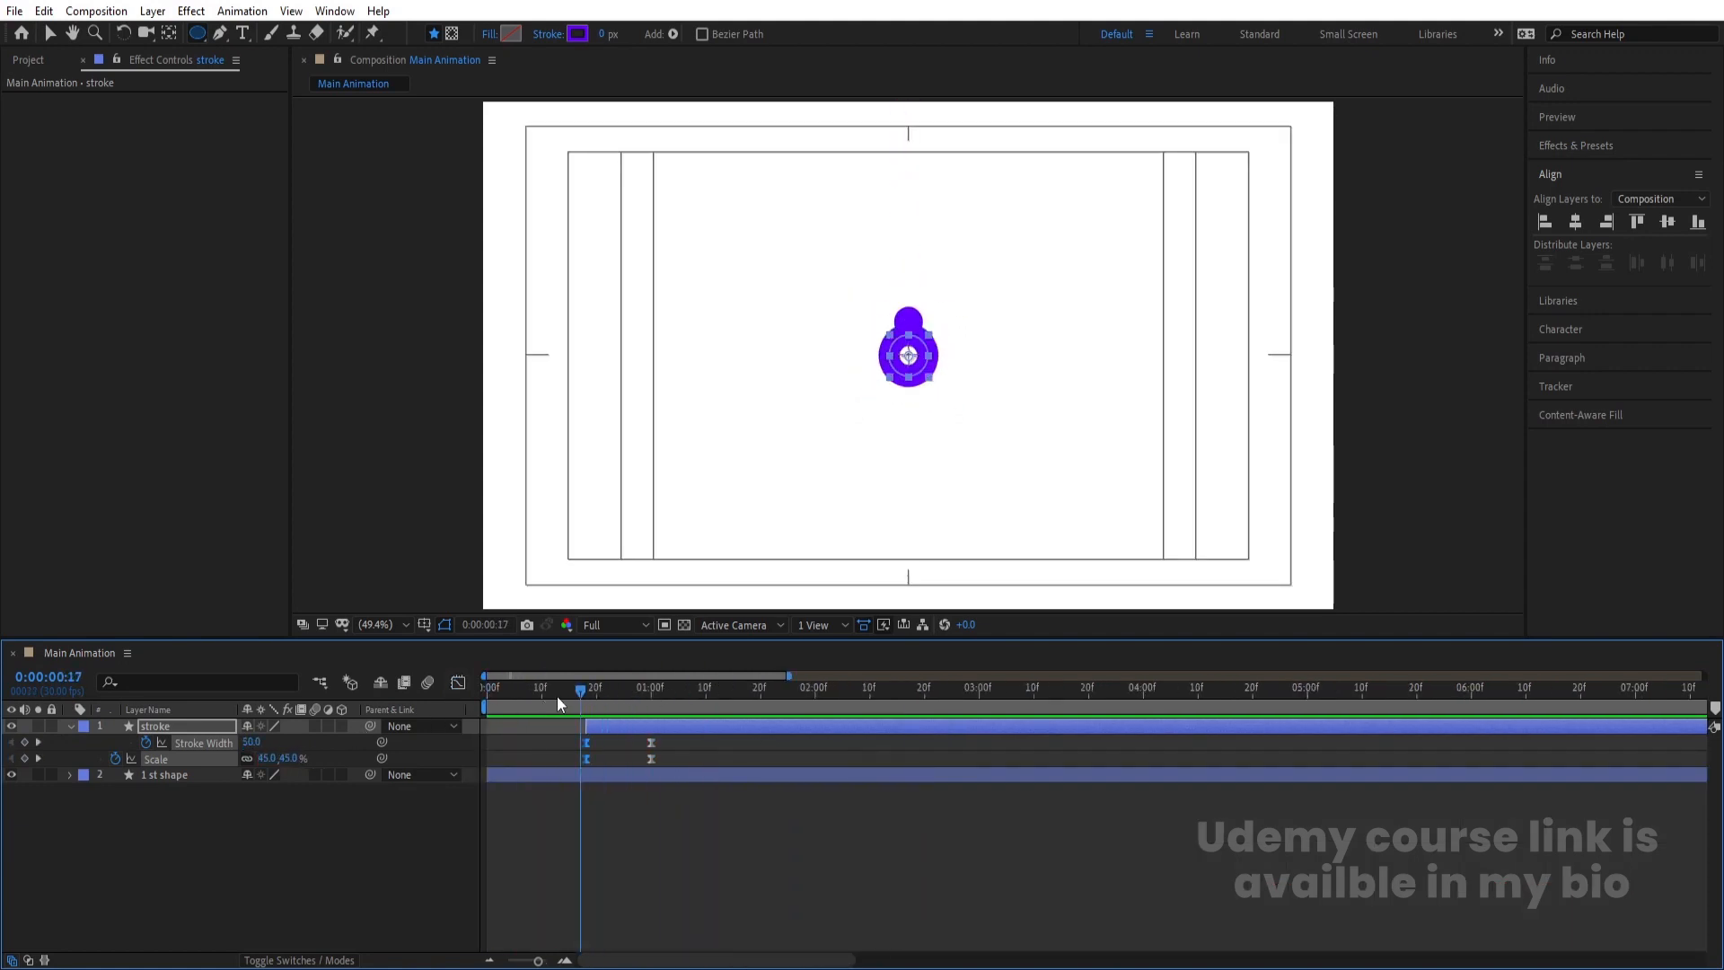
# Set the stroke layer's starting Stroke Width at 0:18 to 10, and preview the drop with the expanding ring
pyautogui.press('space')
pyautogui.press('space')
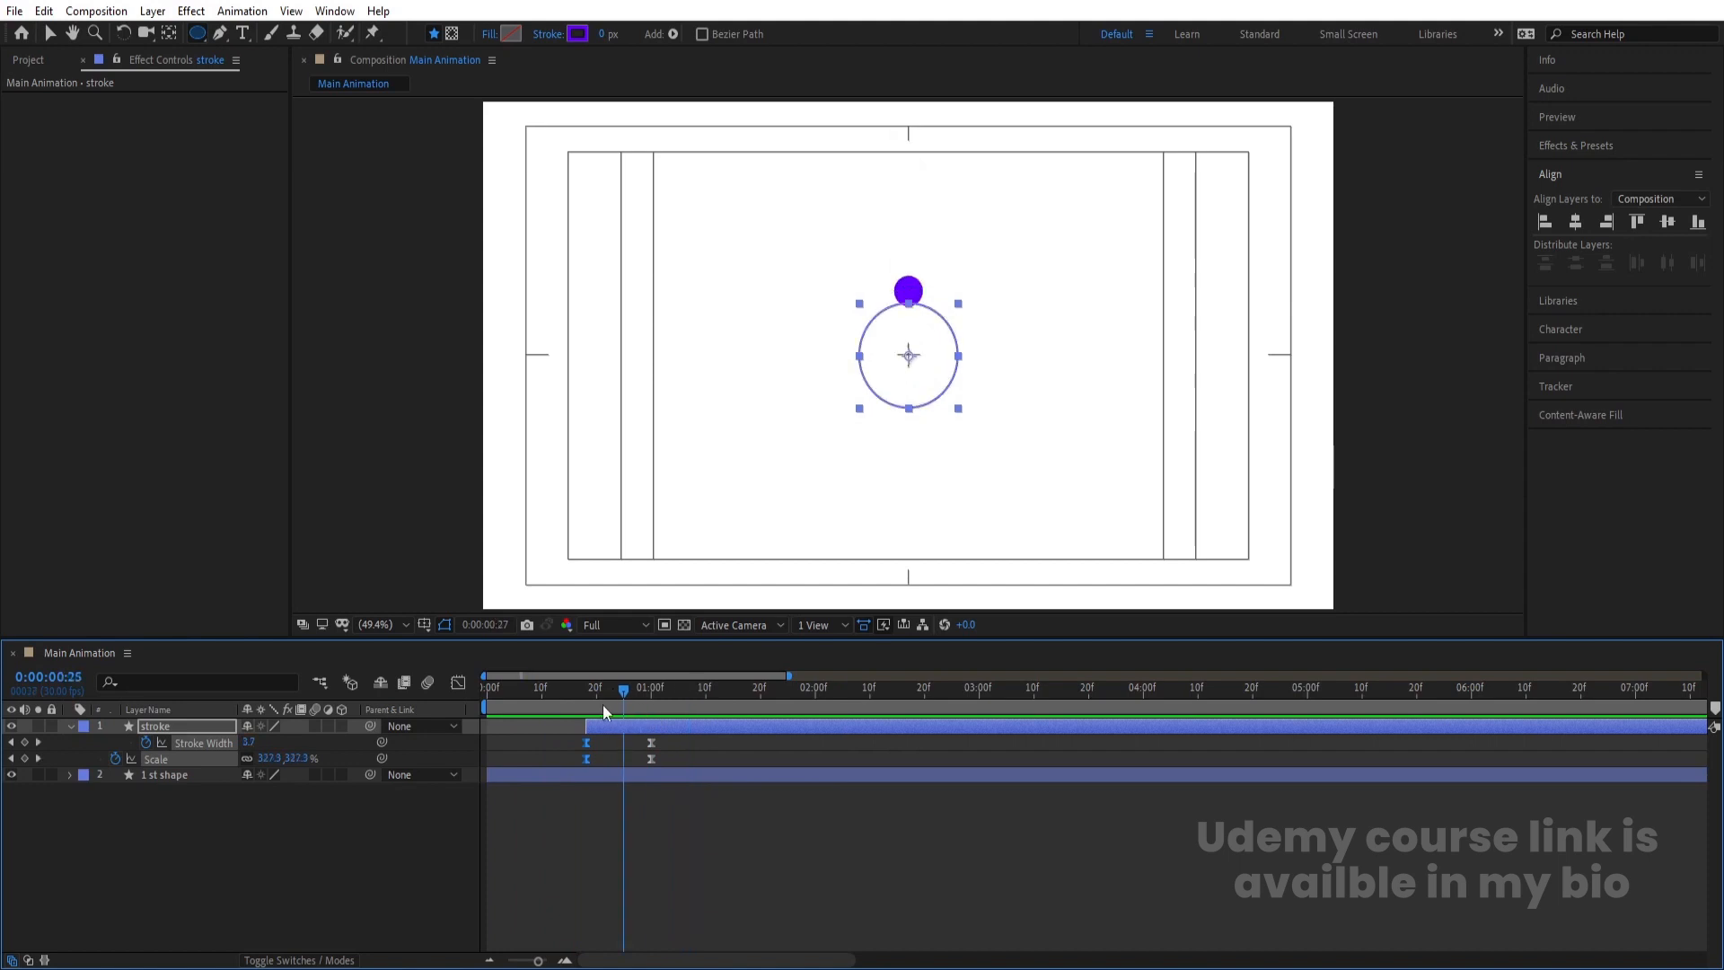
pyautogui.press('space')
pyautogui.press('space')
pyautogui.press('j')
pyautogui.click(607, 737)
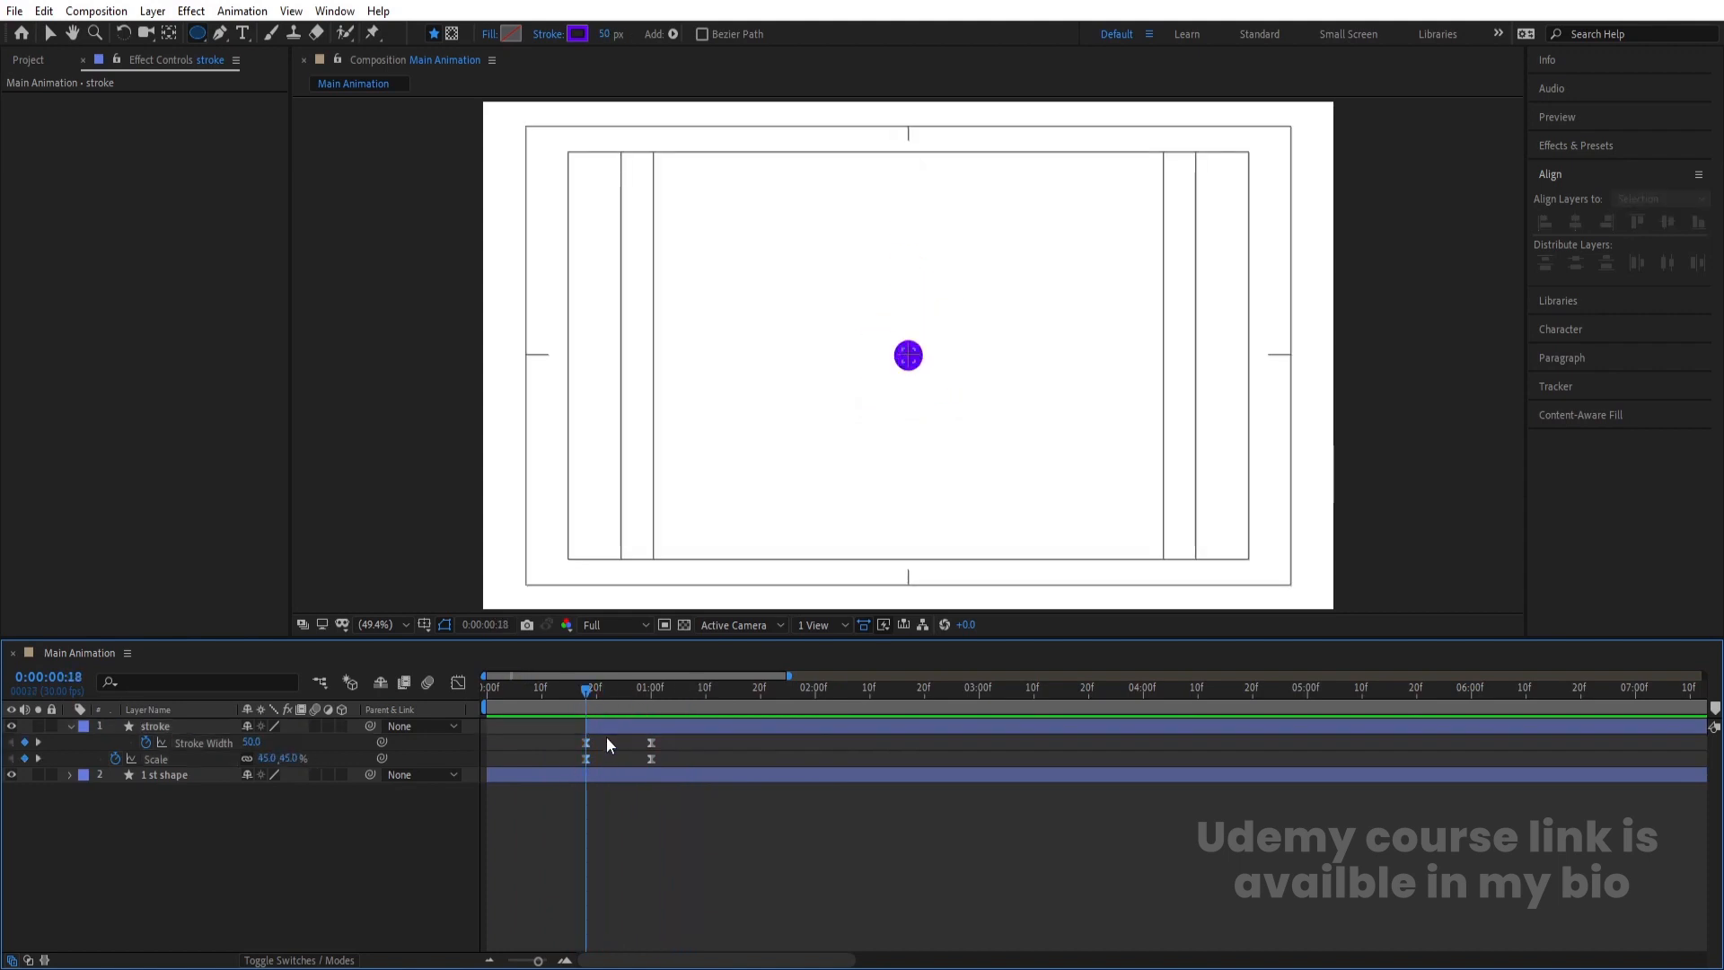
pyautogui.click(251, 743)
pyautogui.write('10')
pyautogui.press('Return')
pyautogui.press('space')
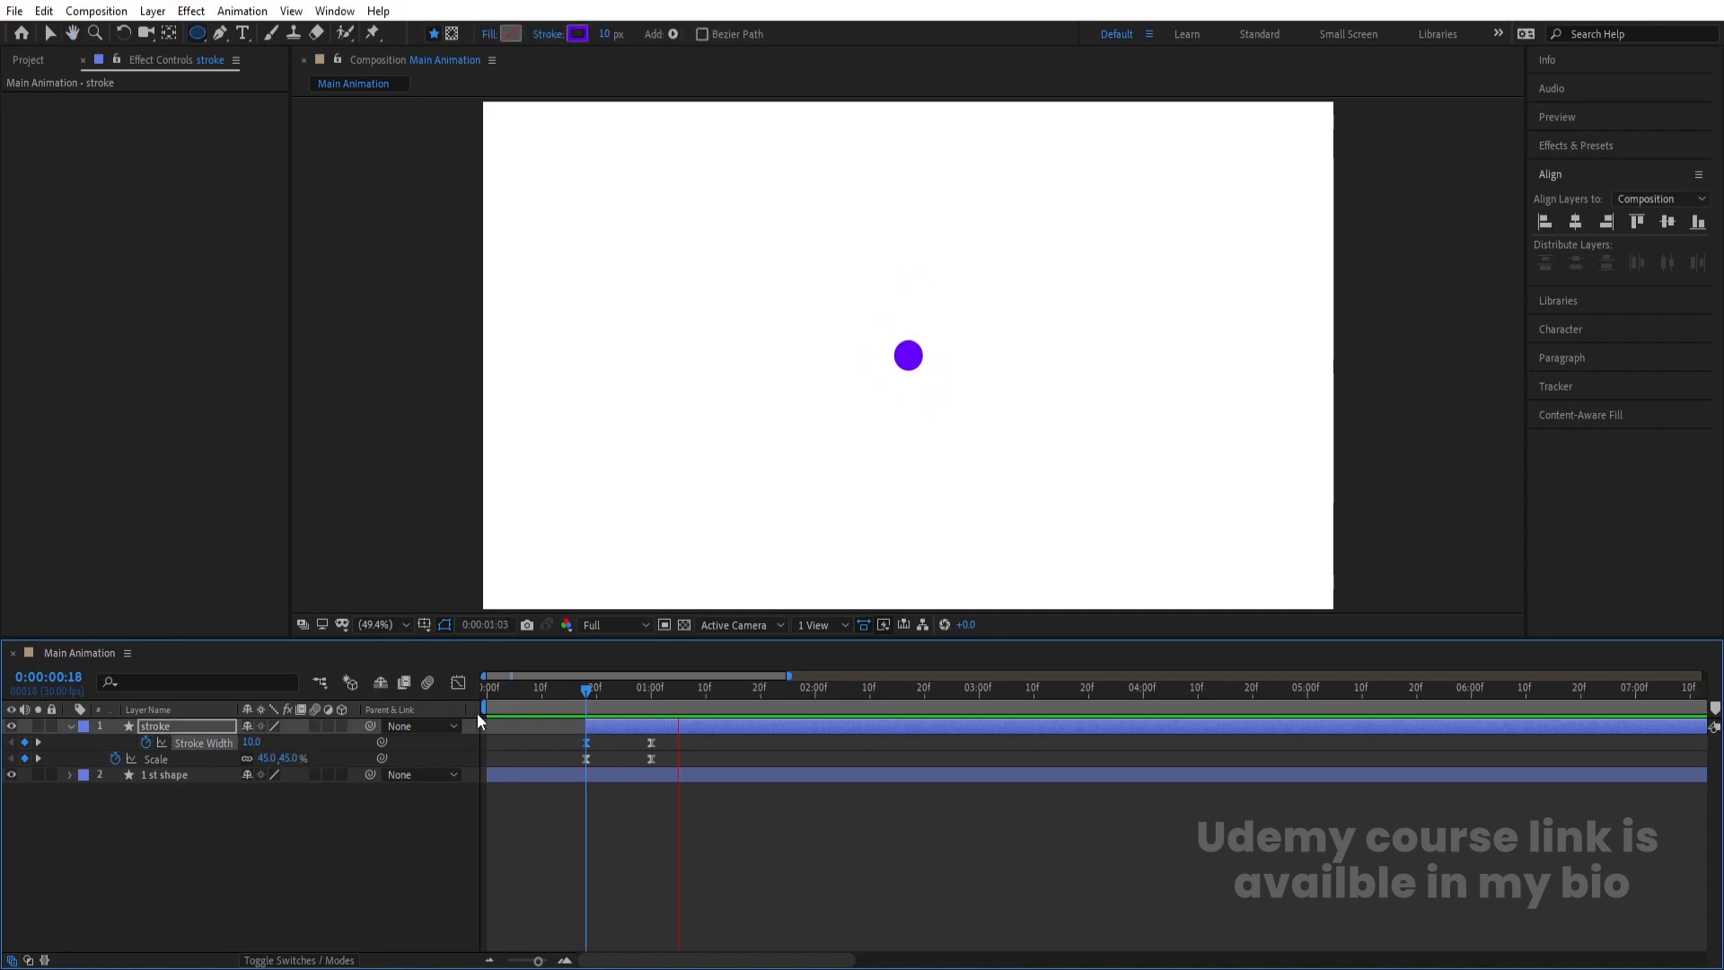
pyautogui.press('space')
pyautogui.click(537, 689)
pyautogui.press('space')
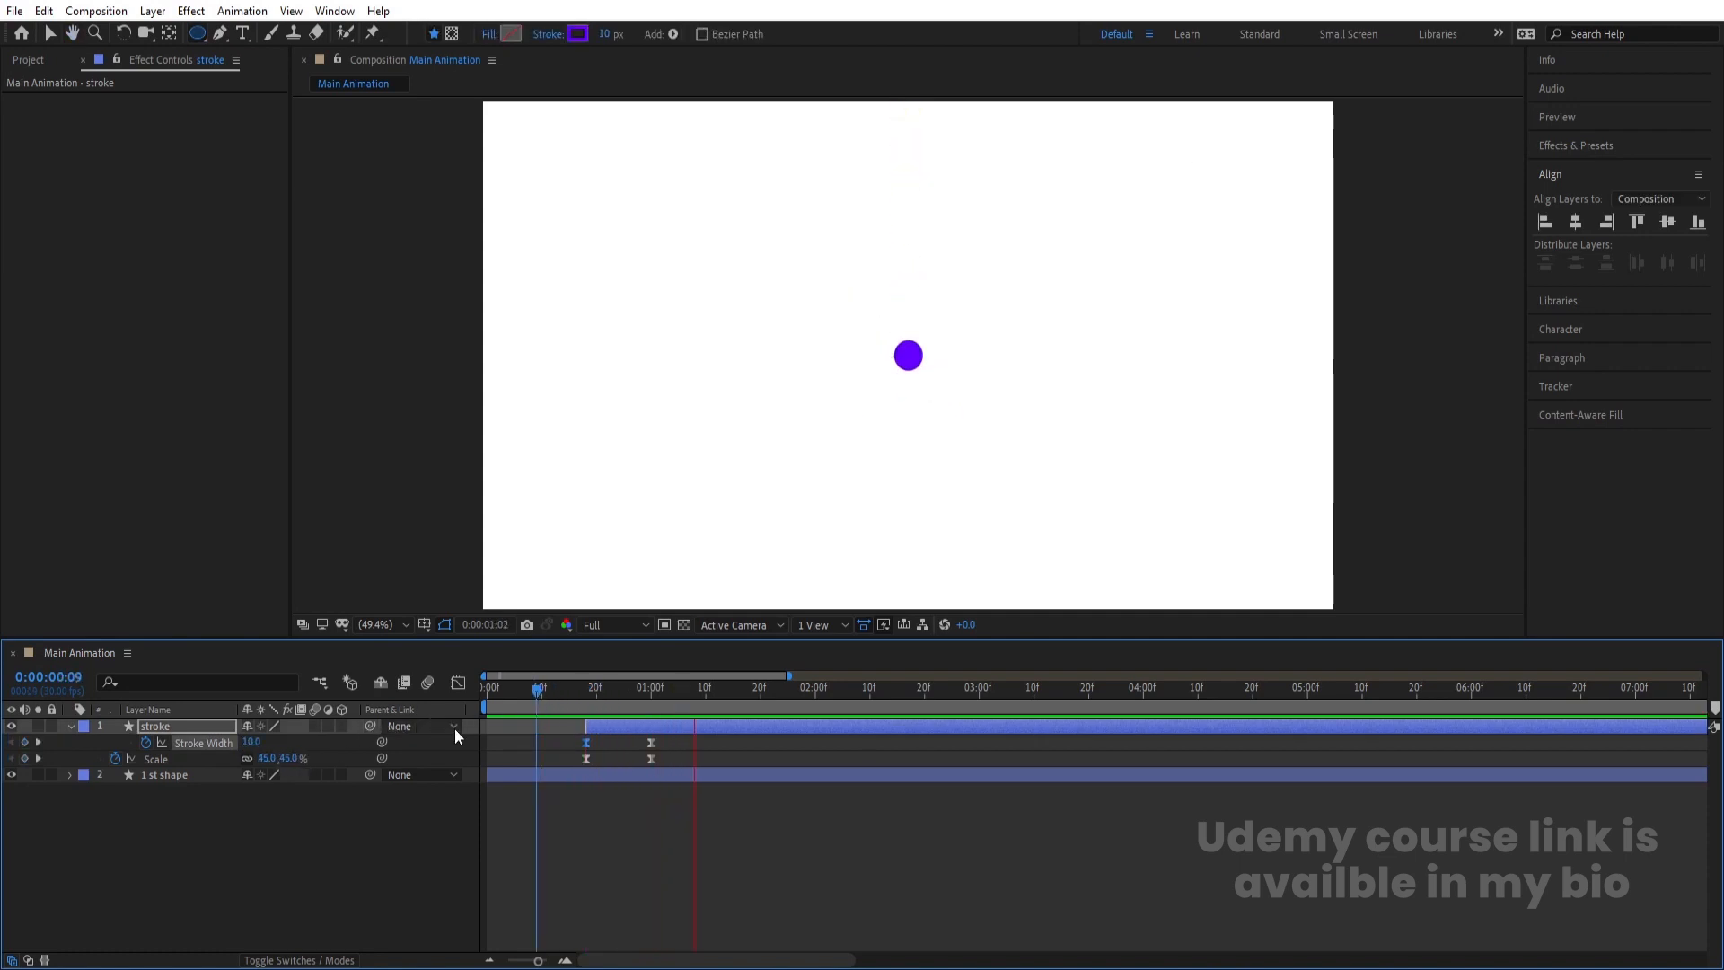
pyautogui.moveTo(688, 691); pyautogui.dragTo(655, 702)
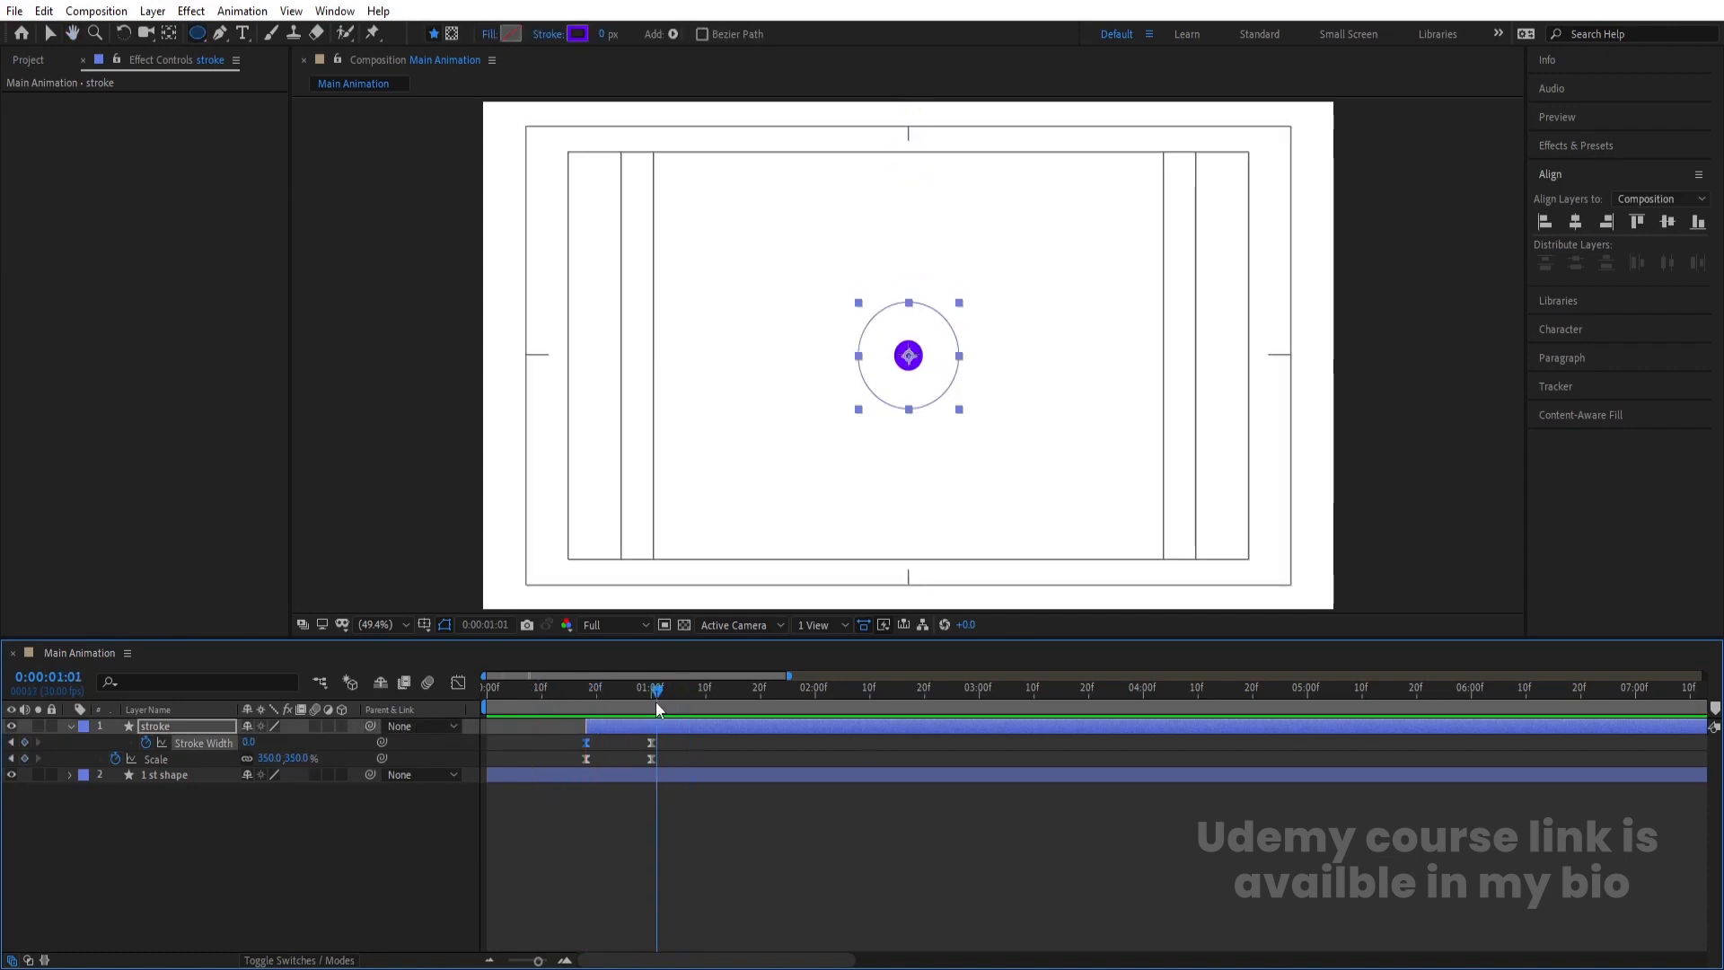
# Make the stroke layer 3D, tilt it to an X Rotation of -63°, and preview the ring
pyautogui.click(199, 728)
pyautogui.click(341, 727)
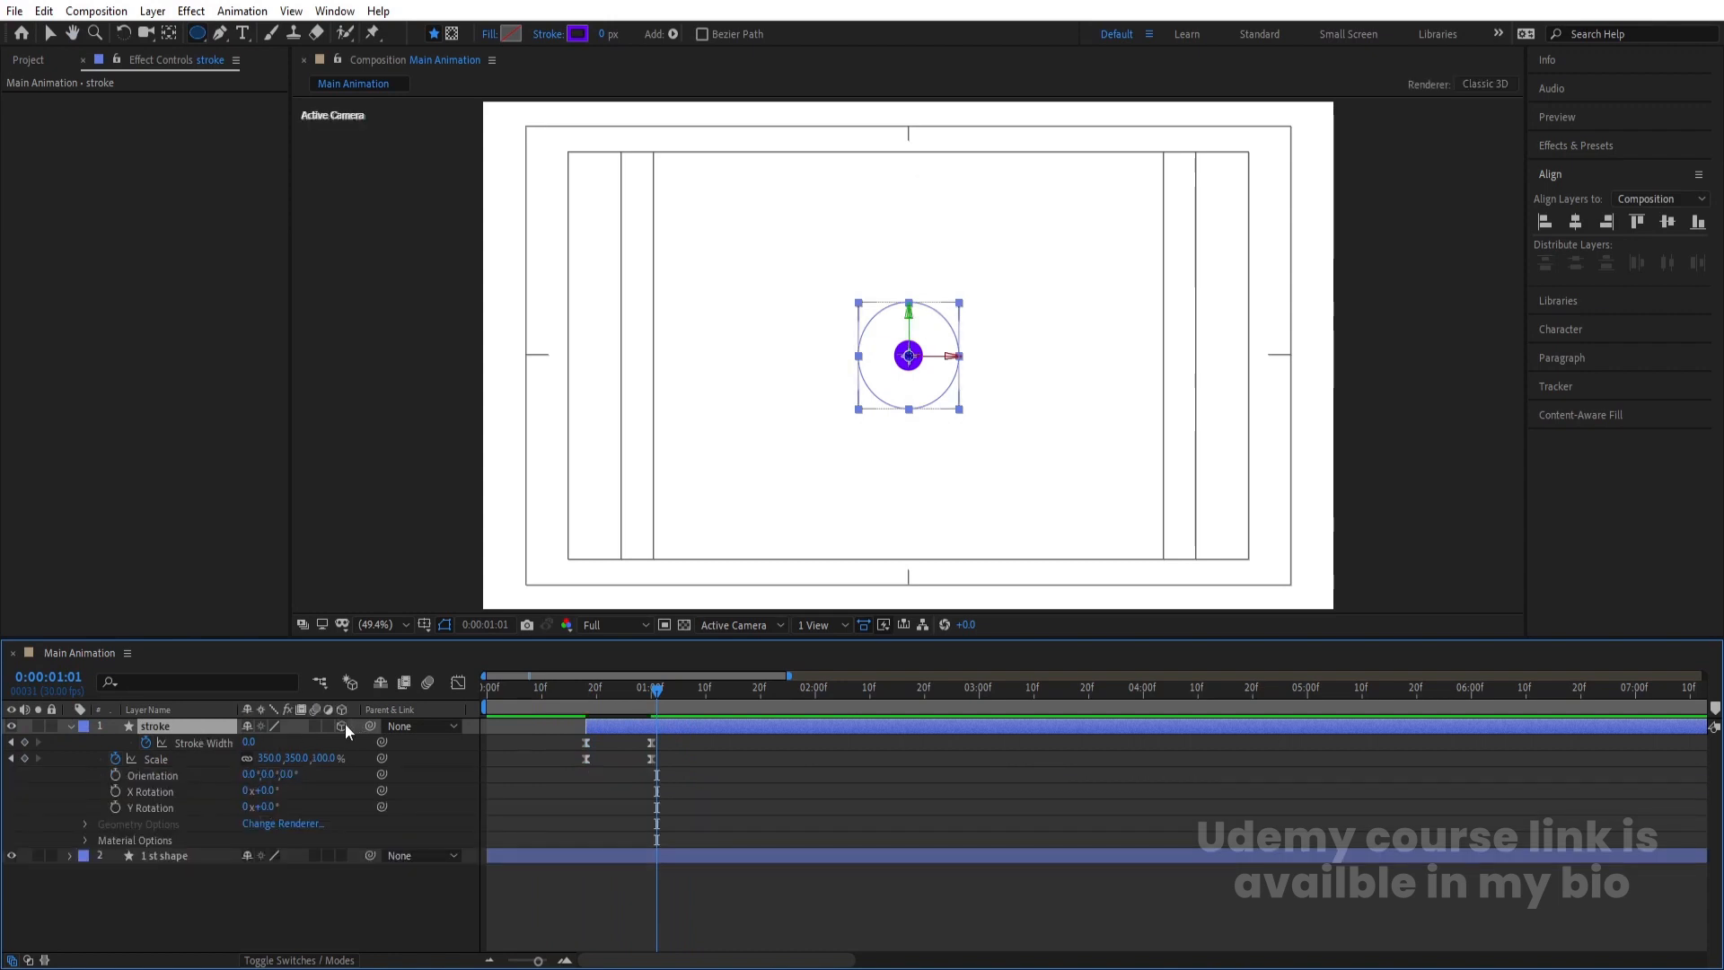
pyautogui.press('r')
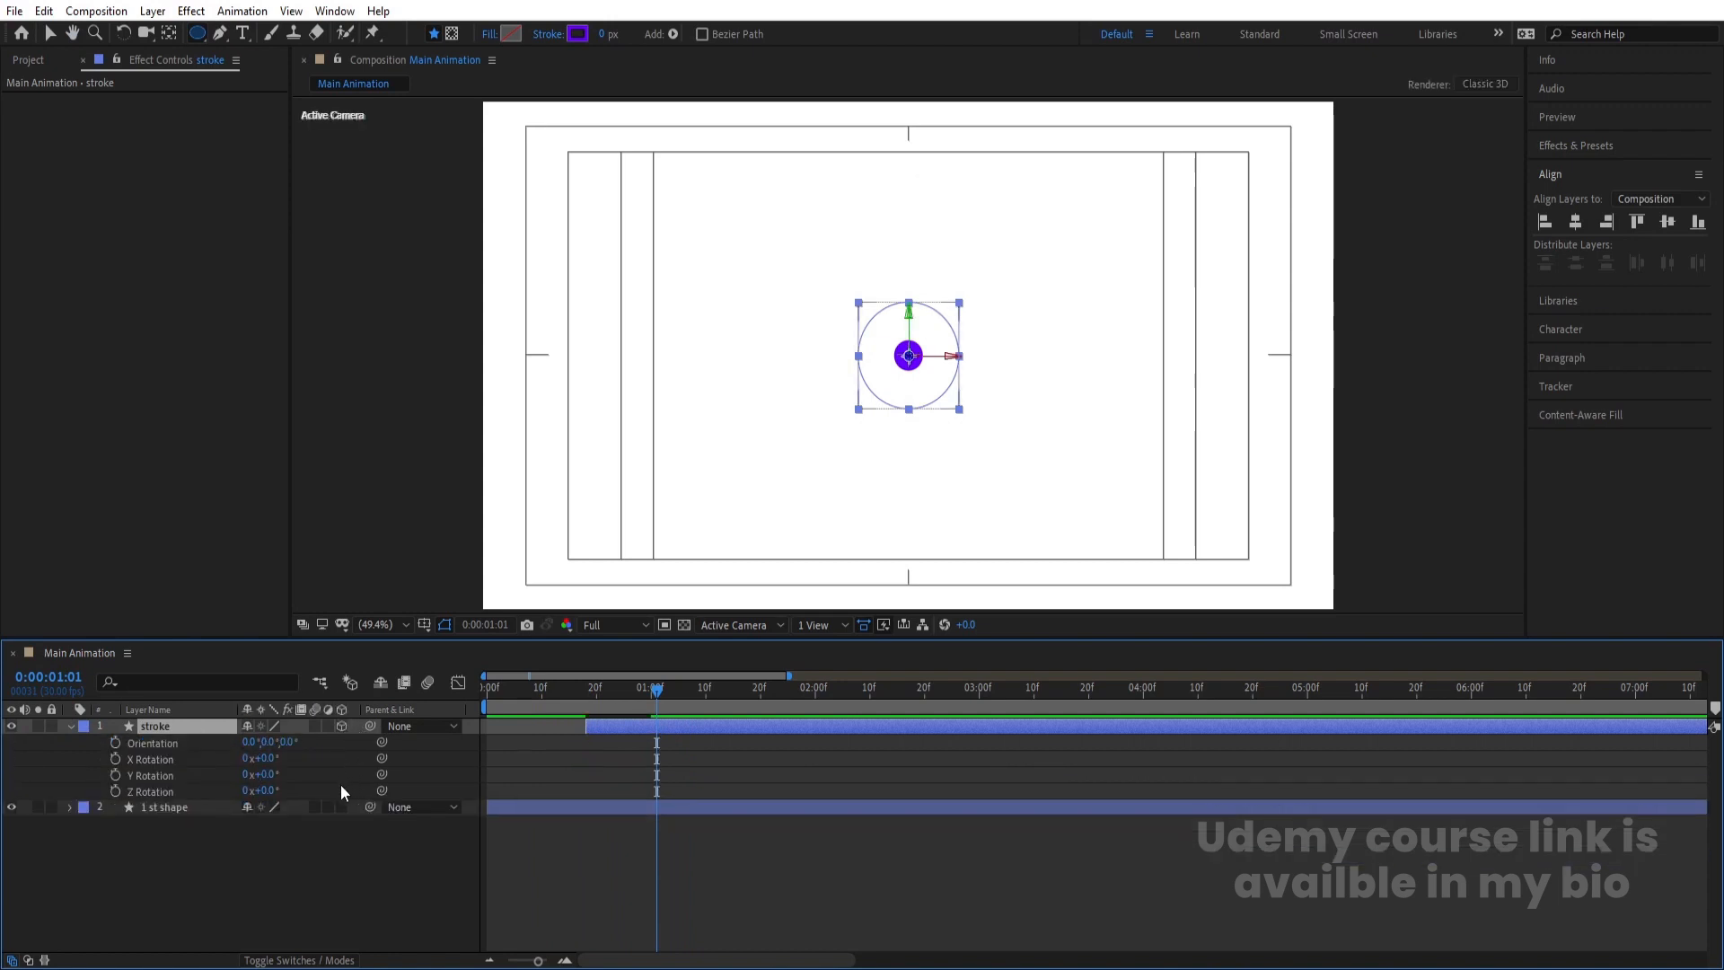
pyautogui.moveTo(272, 776); pyautogui.dragTo(211, 766)
pyautogui.hotkey('ctrl', 'z')
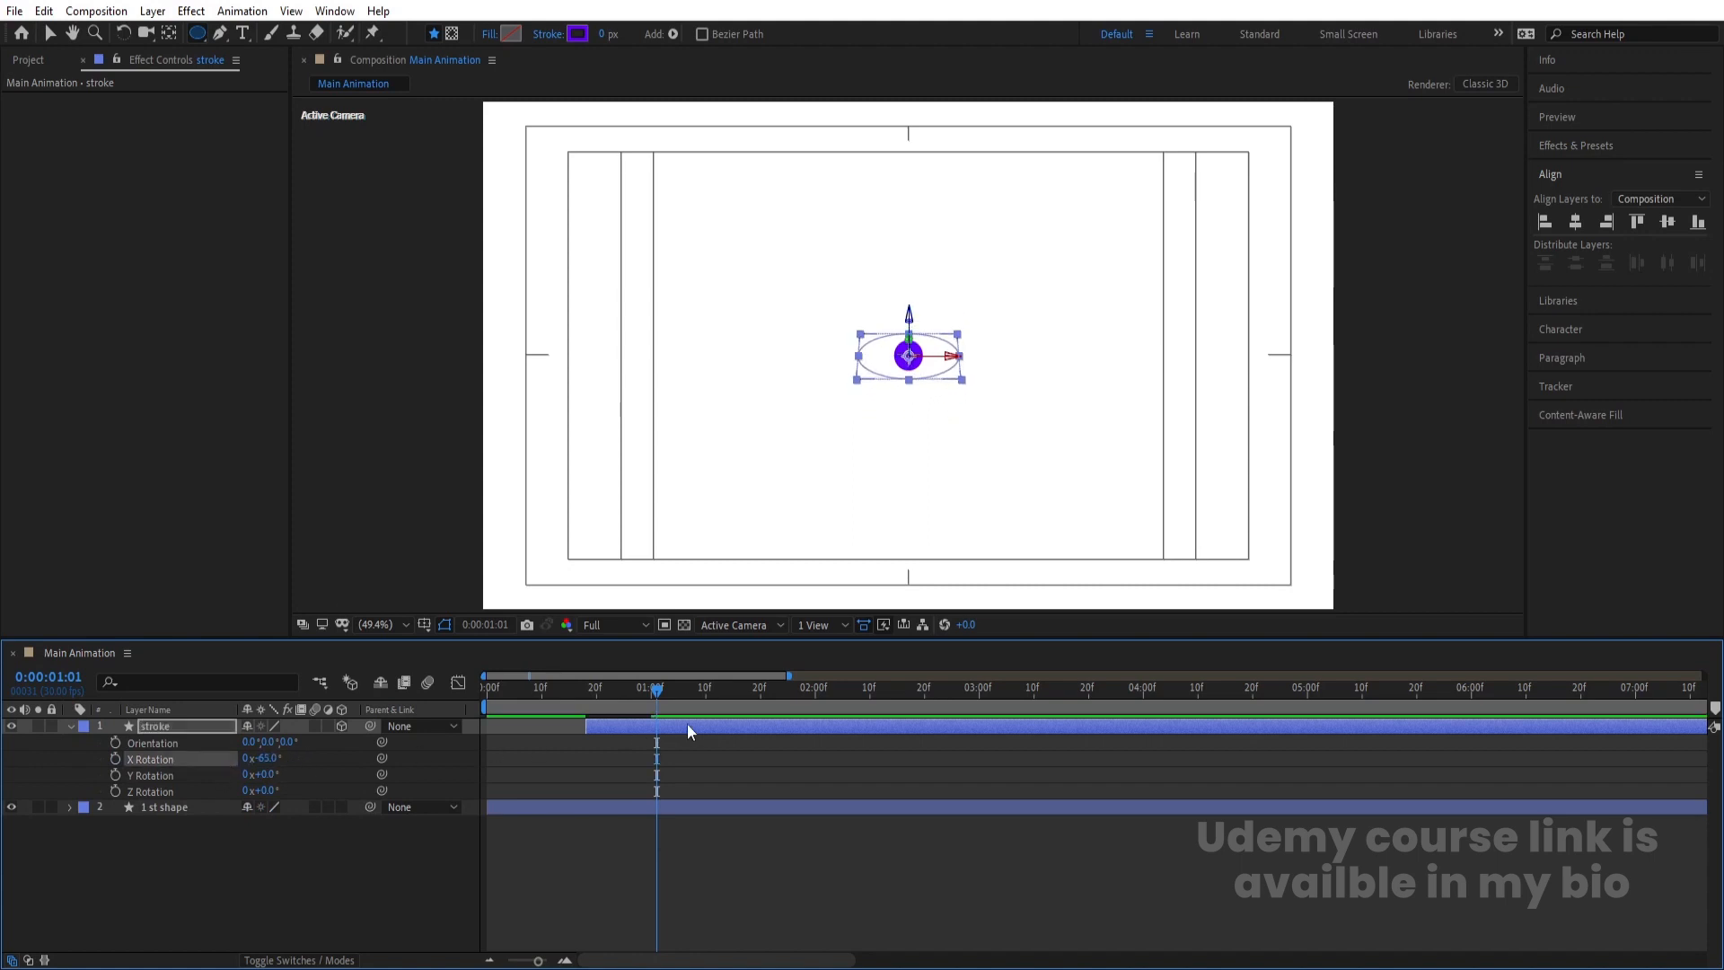
pyautogui.moveTo(658, 693); pyautogui.dragTo(584, 699)
pyautogui.press('space')
pyautogui.press('space')
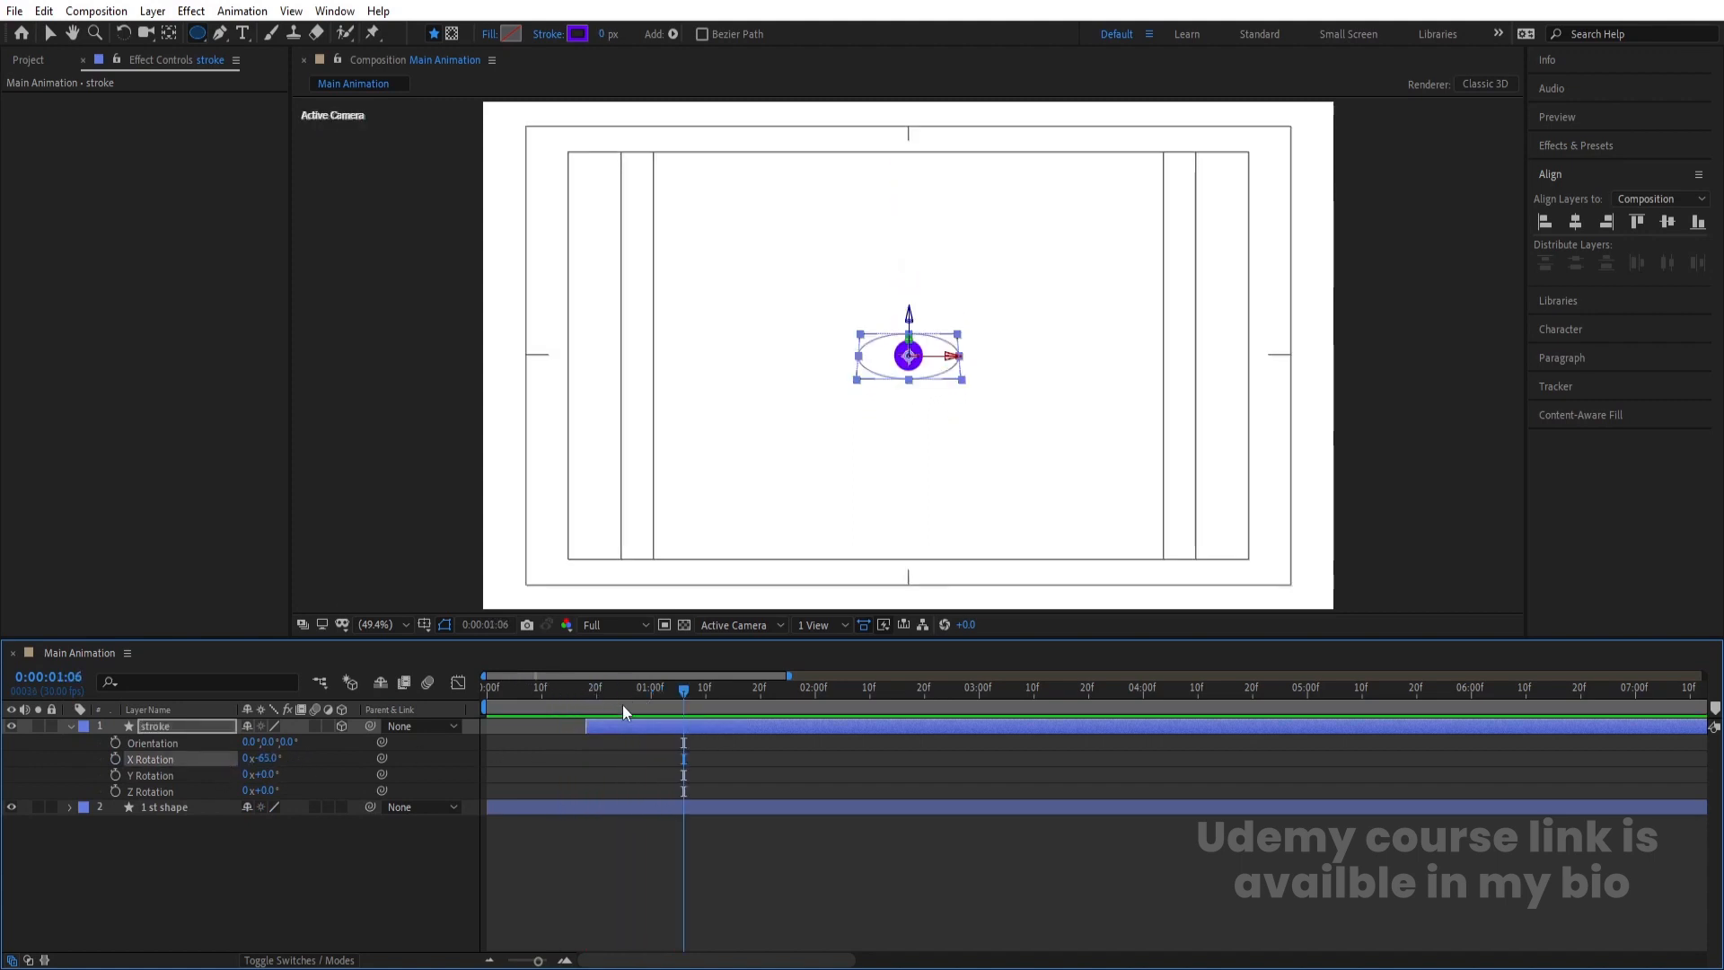
# Duplicate the 1 st shape layer, move the copy above the stroke layer, and rename it SHAPE
pyautogui.click(671, 758)
pyautogui.press('u')
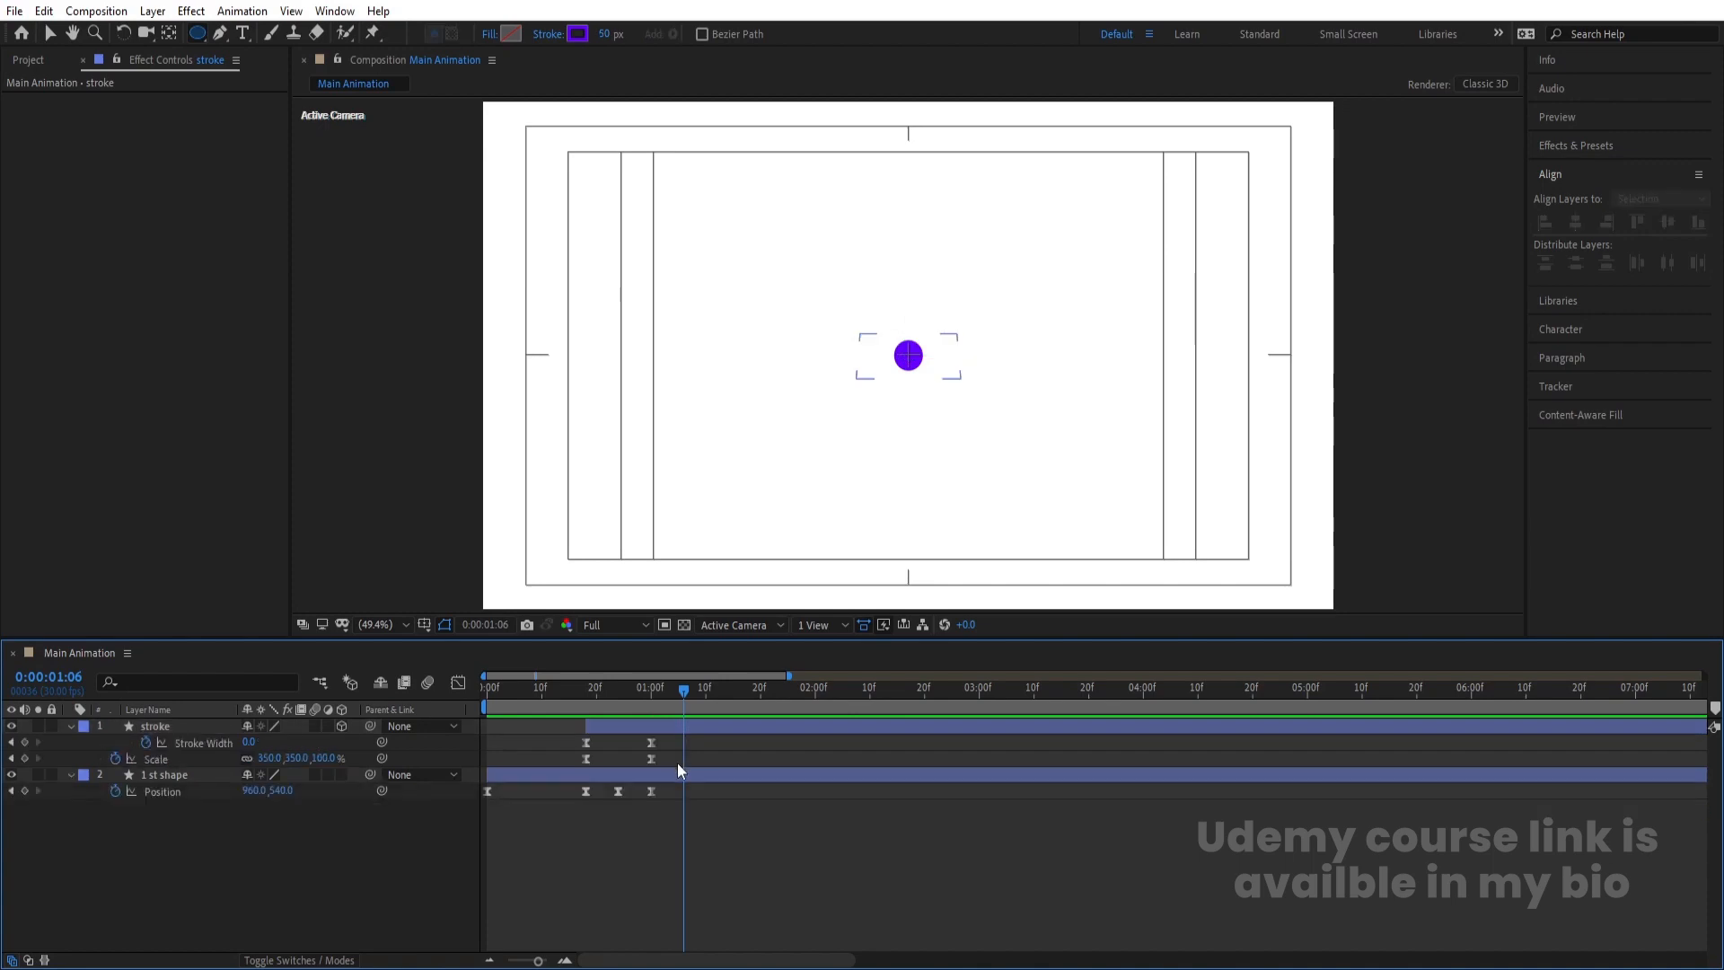
pyautogui.click(177, 774)
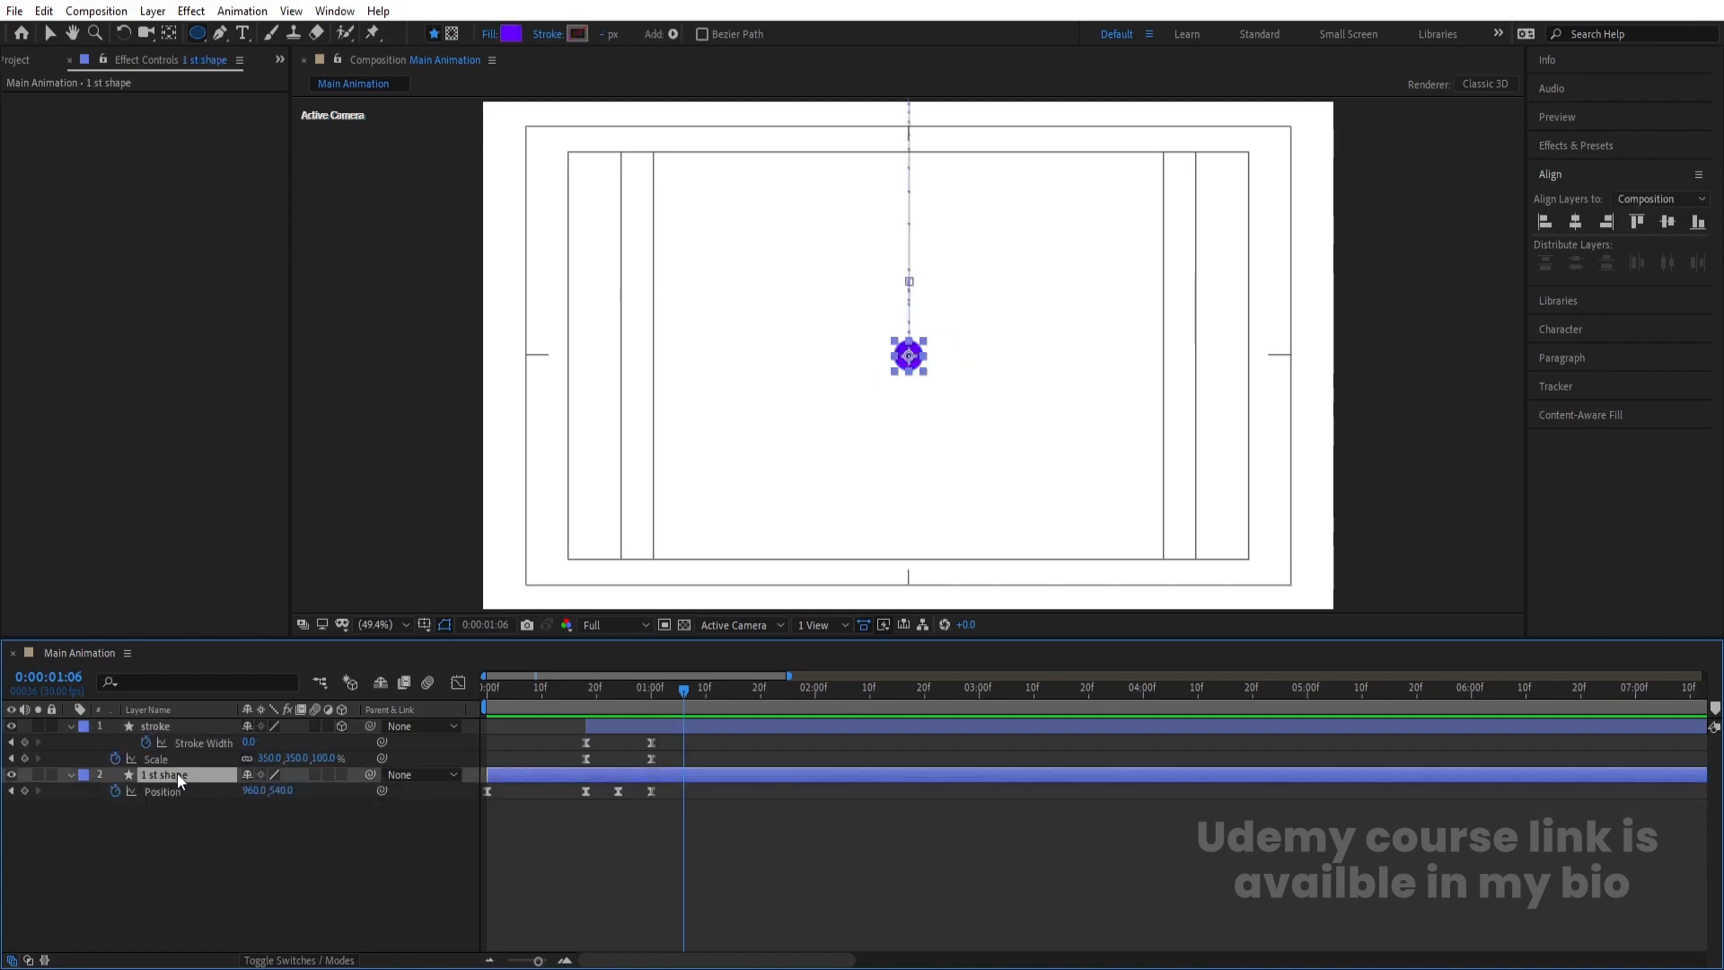
pyautogui.hotkey('ctrl', 'd')
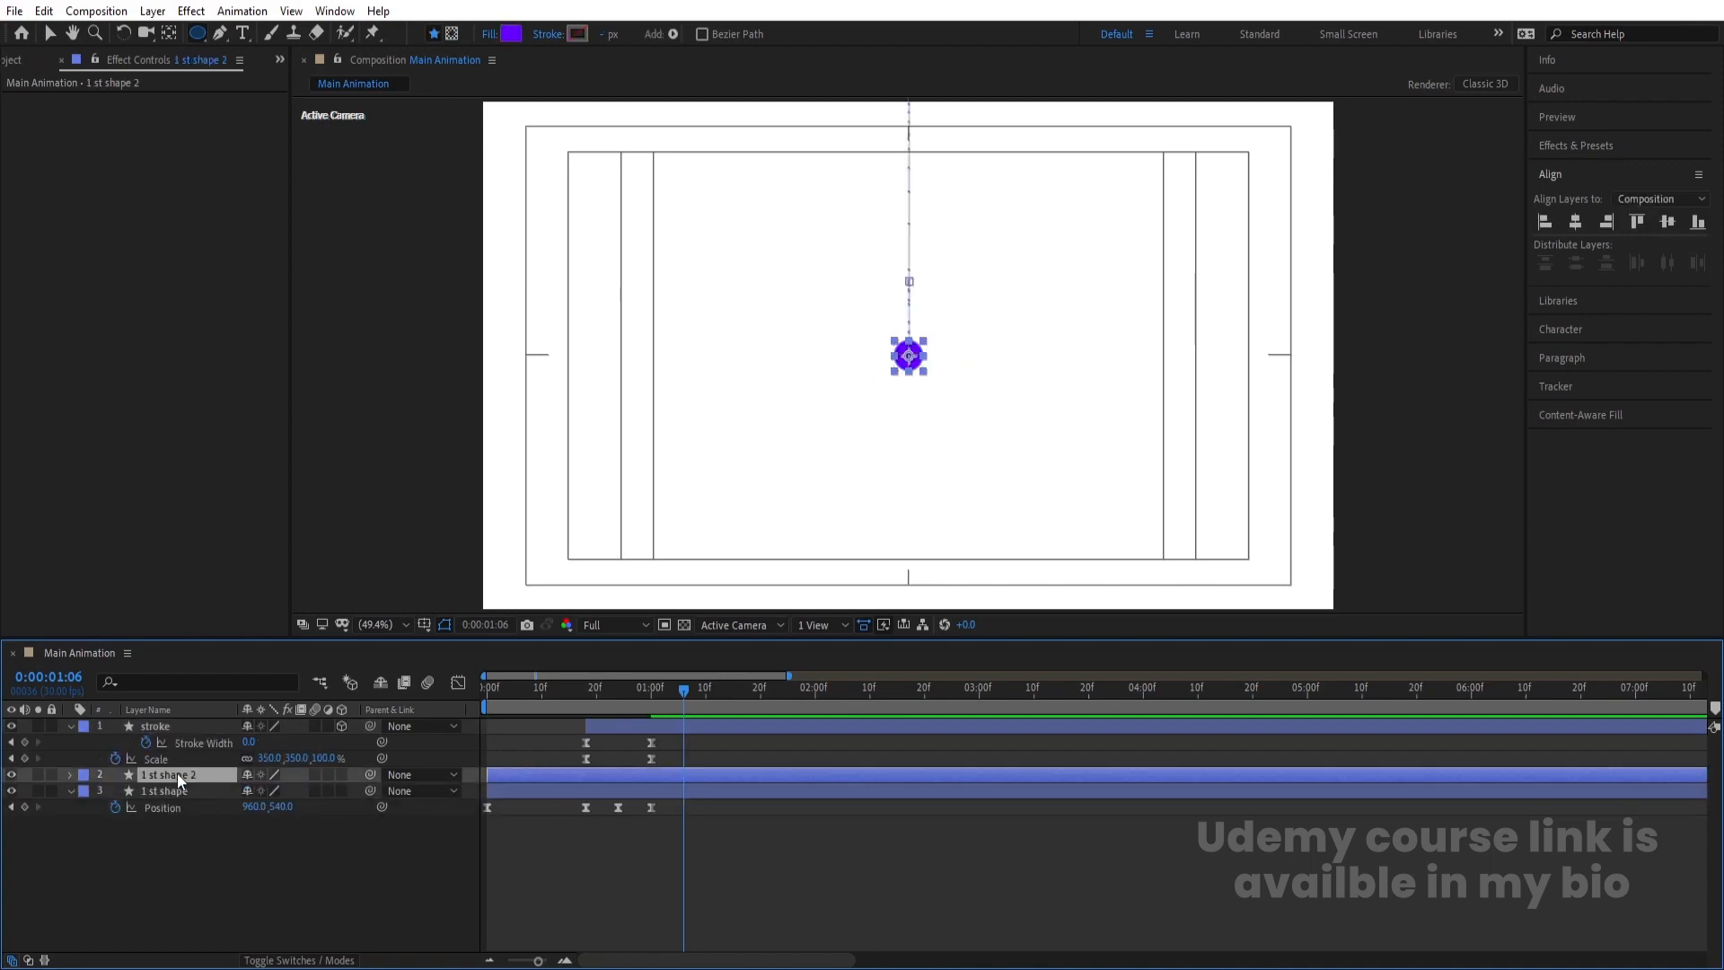
pyautogui.moveTo(176, 773); pyautogui.dragTo(177, 725)
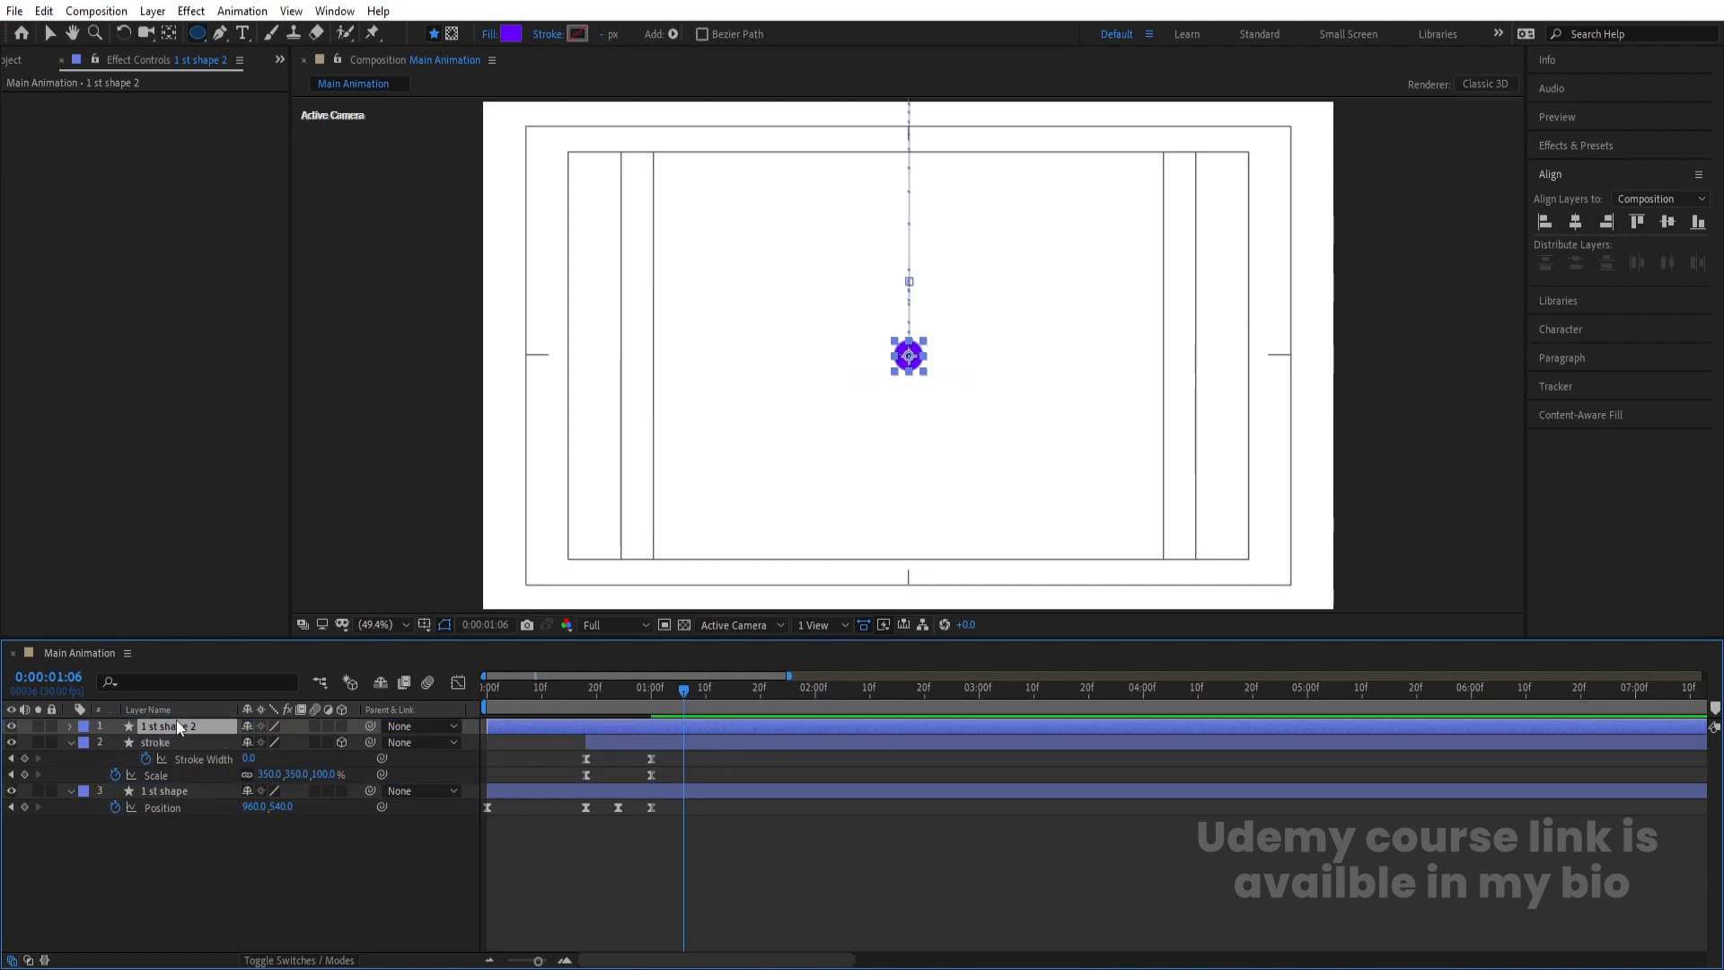
pyautogui.press('Return')
pyautogui.write('SHape')
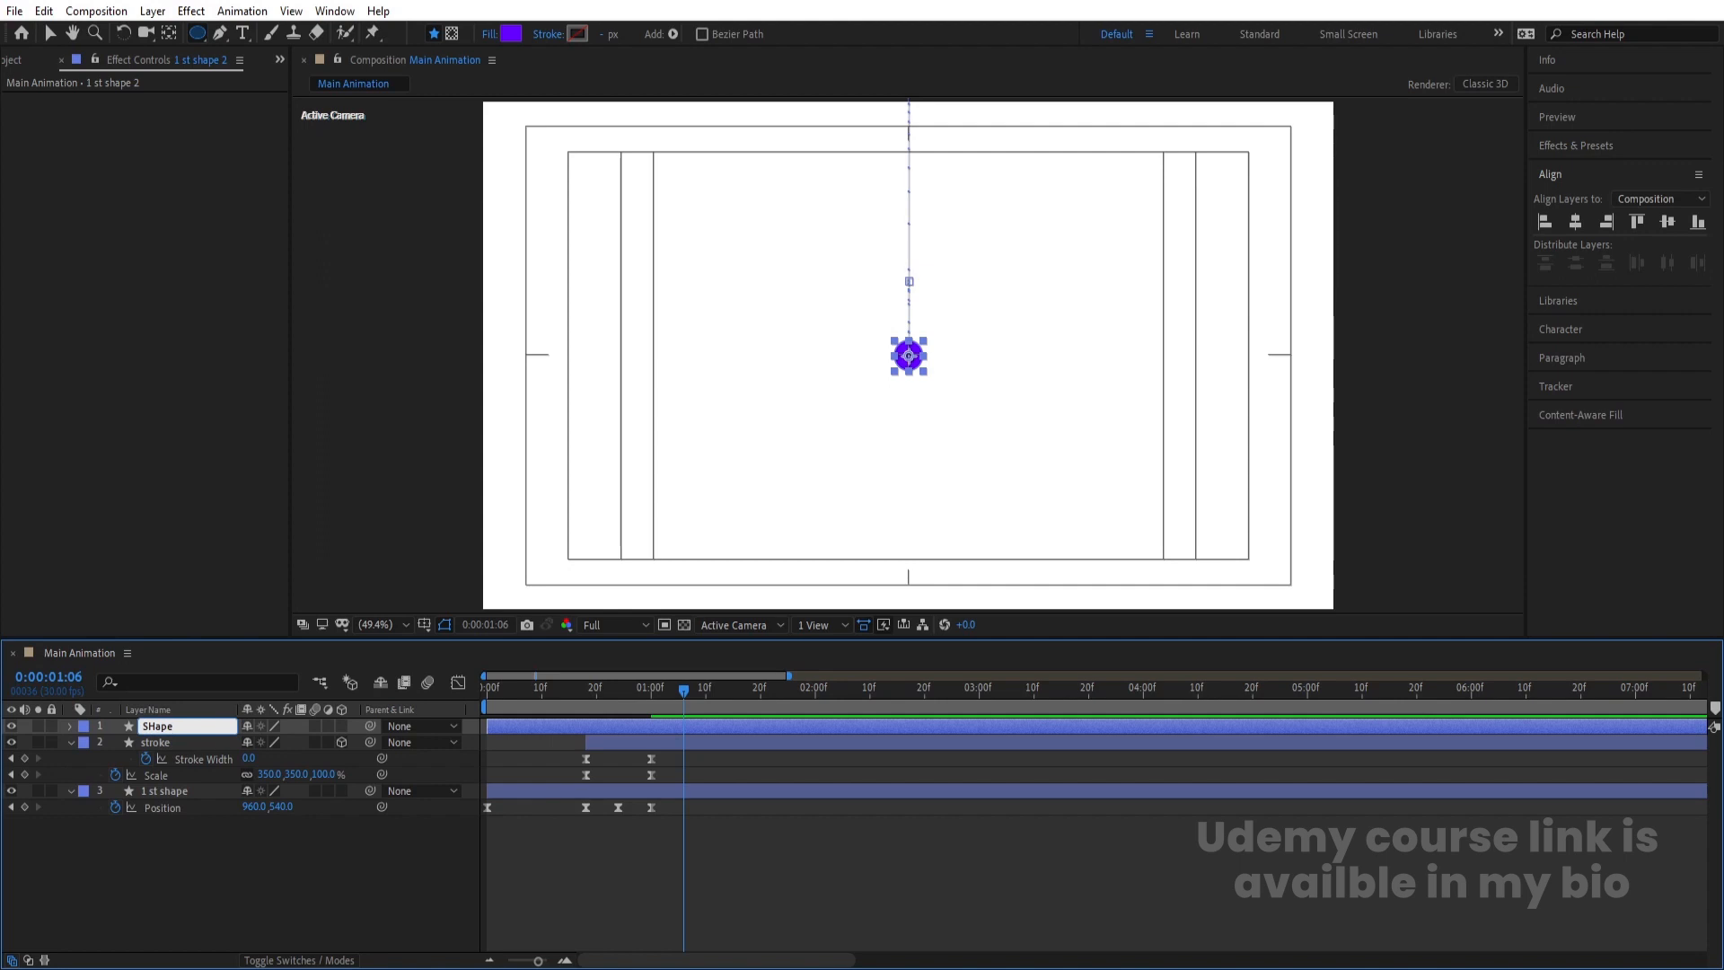
pyautogui.hotkey('ctrl', 'a')
pyautogui.write('S')
pyautogui.press('Return')
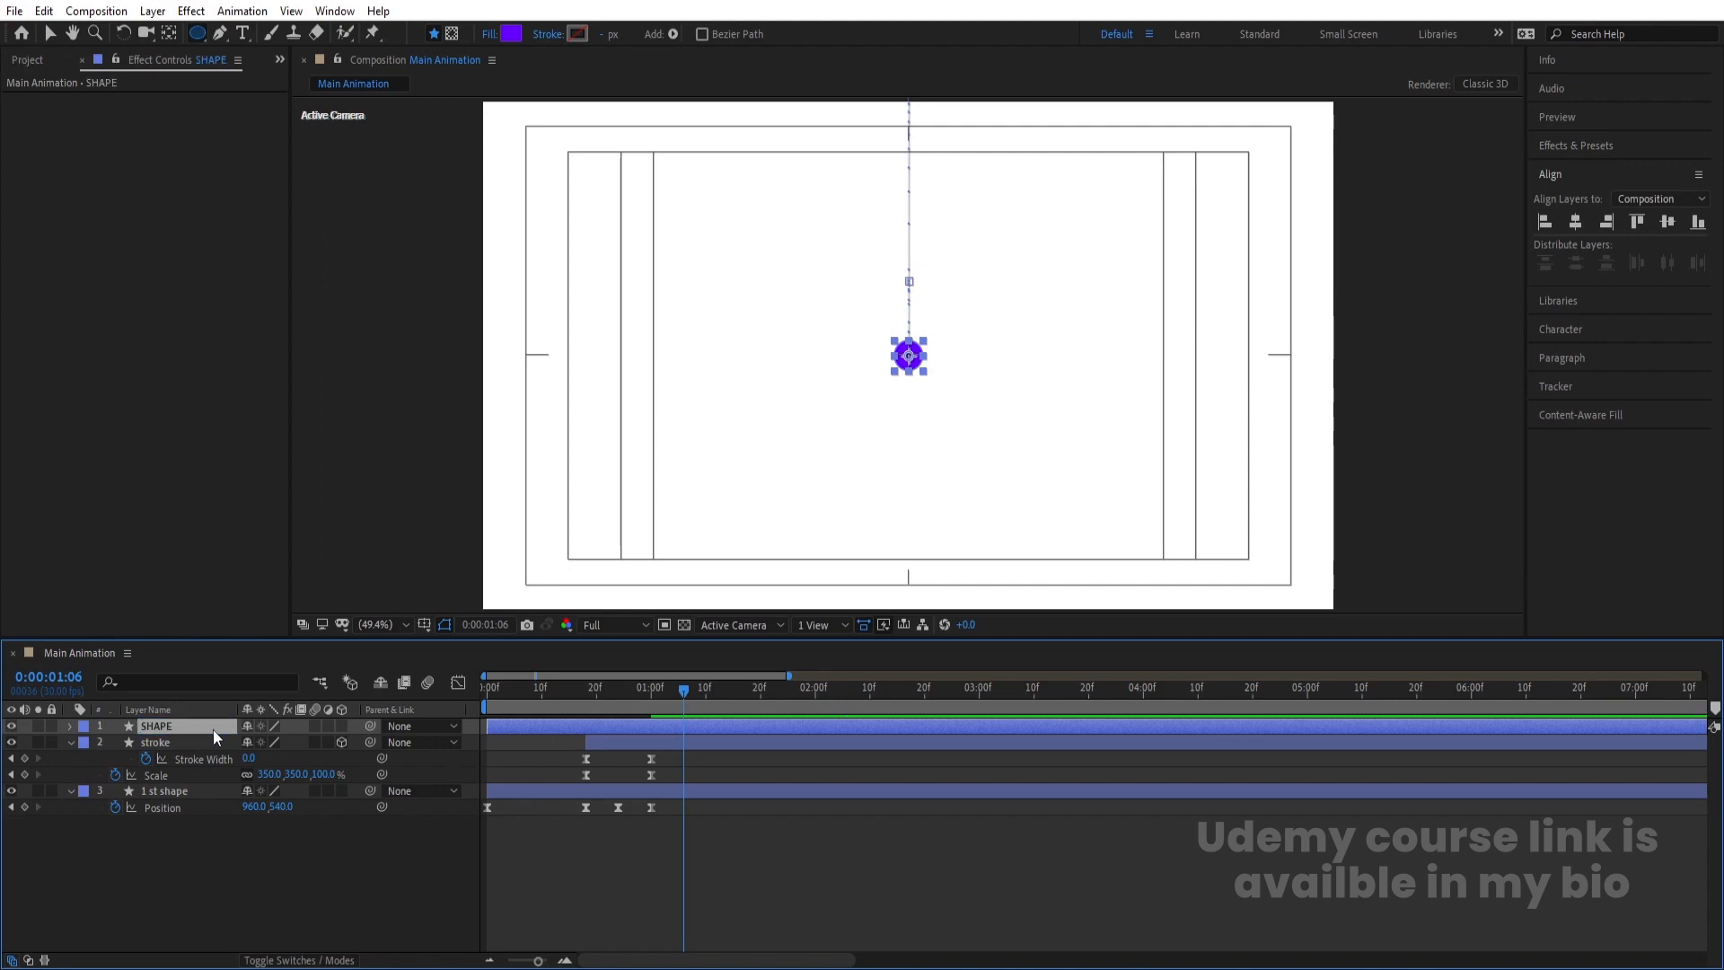
# Remove all Position keyframes from the SHAPE layer and trim its start to 1:00
pyautogui.press('y')
pyautogui.press('u')
pyautogui.click(180, 745)
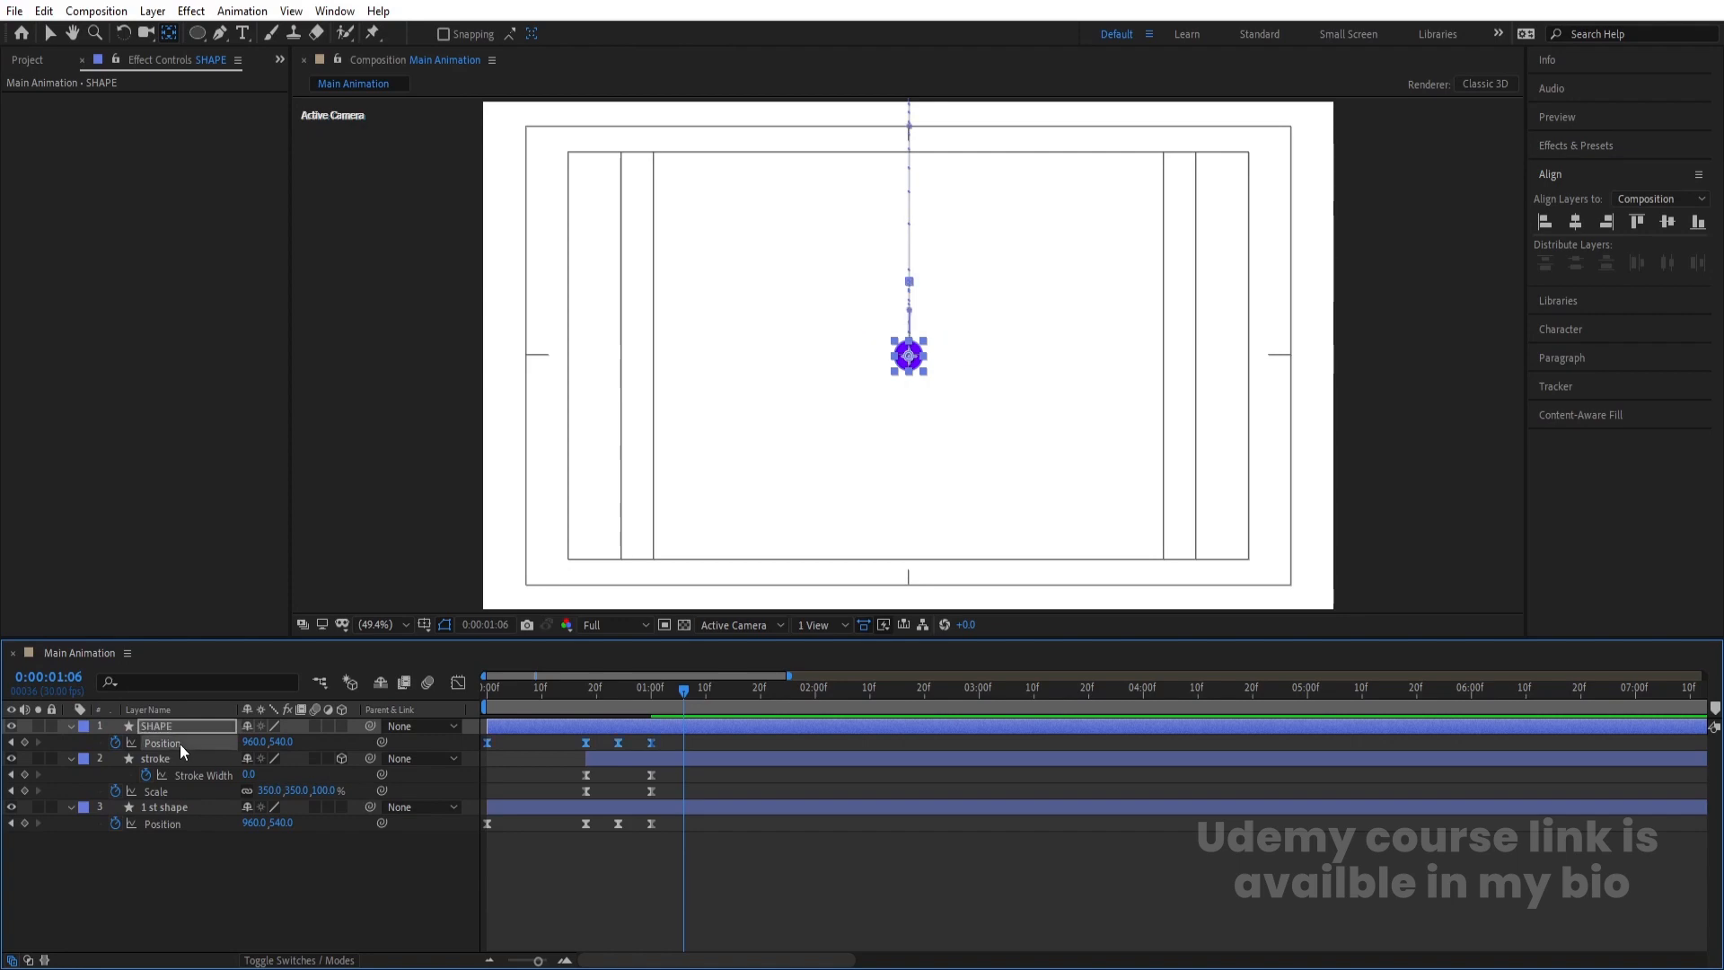
pyautogui.press('Delete')
pyautogui.click(652, 698)
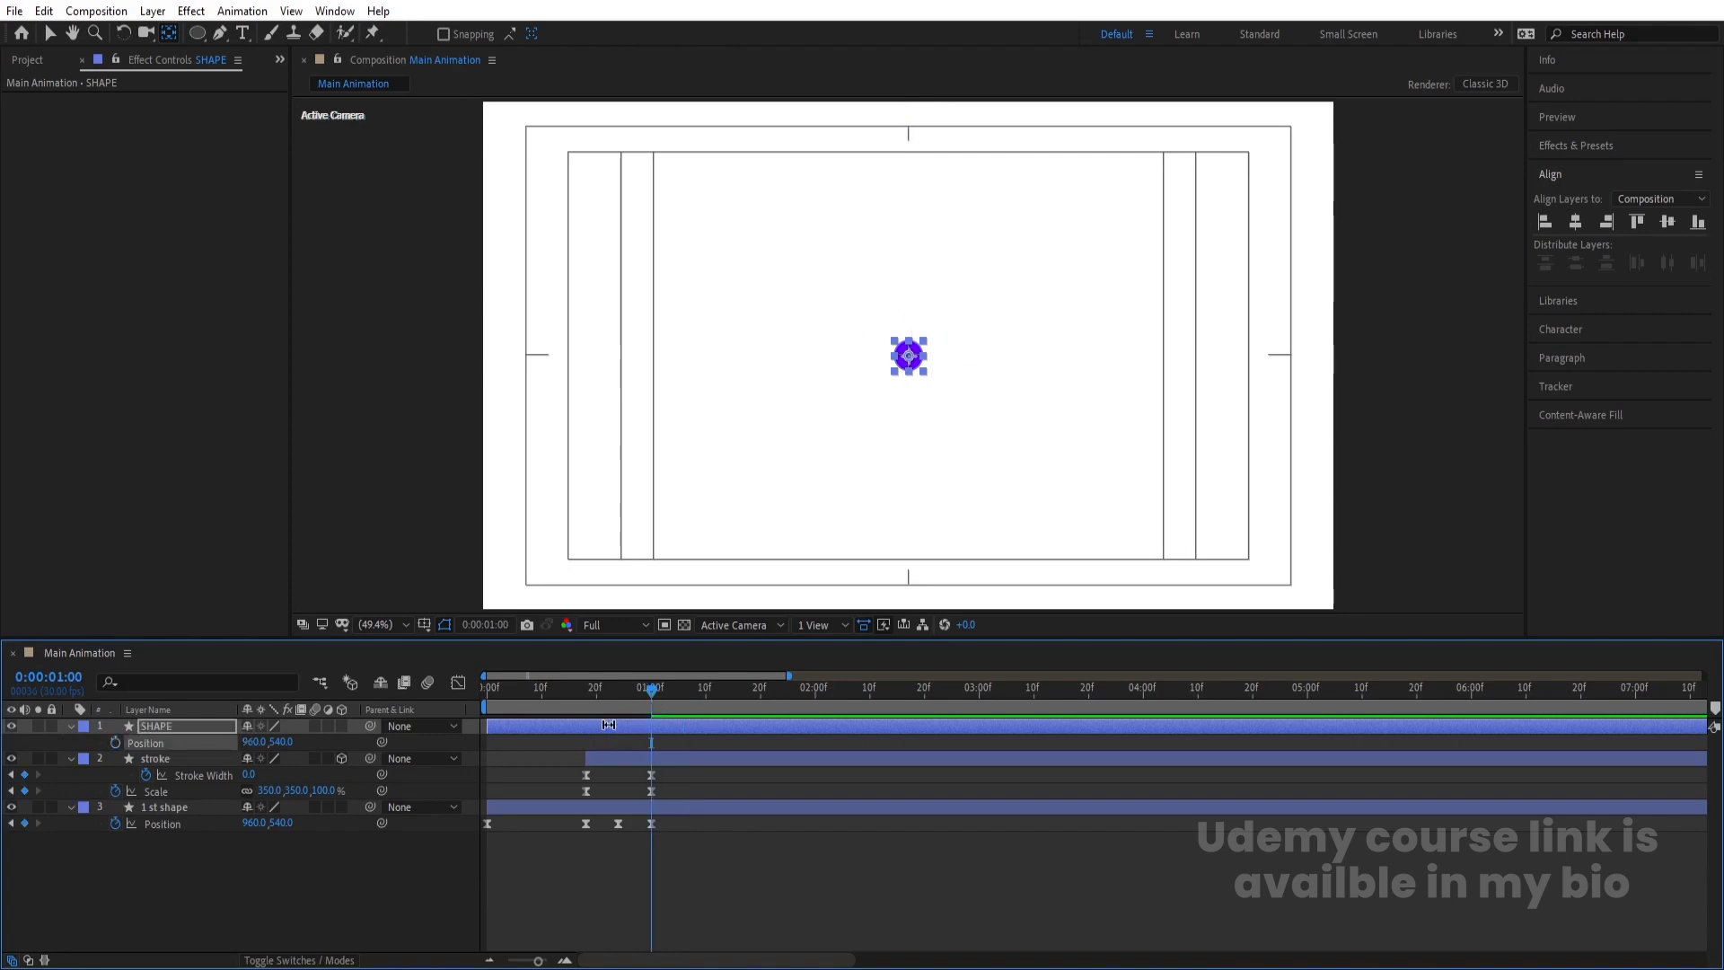
pyautogui.hotkey('alt', '[')
pyautogui.click(525, 742)
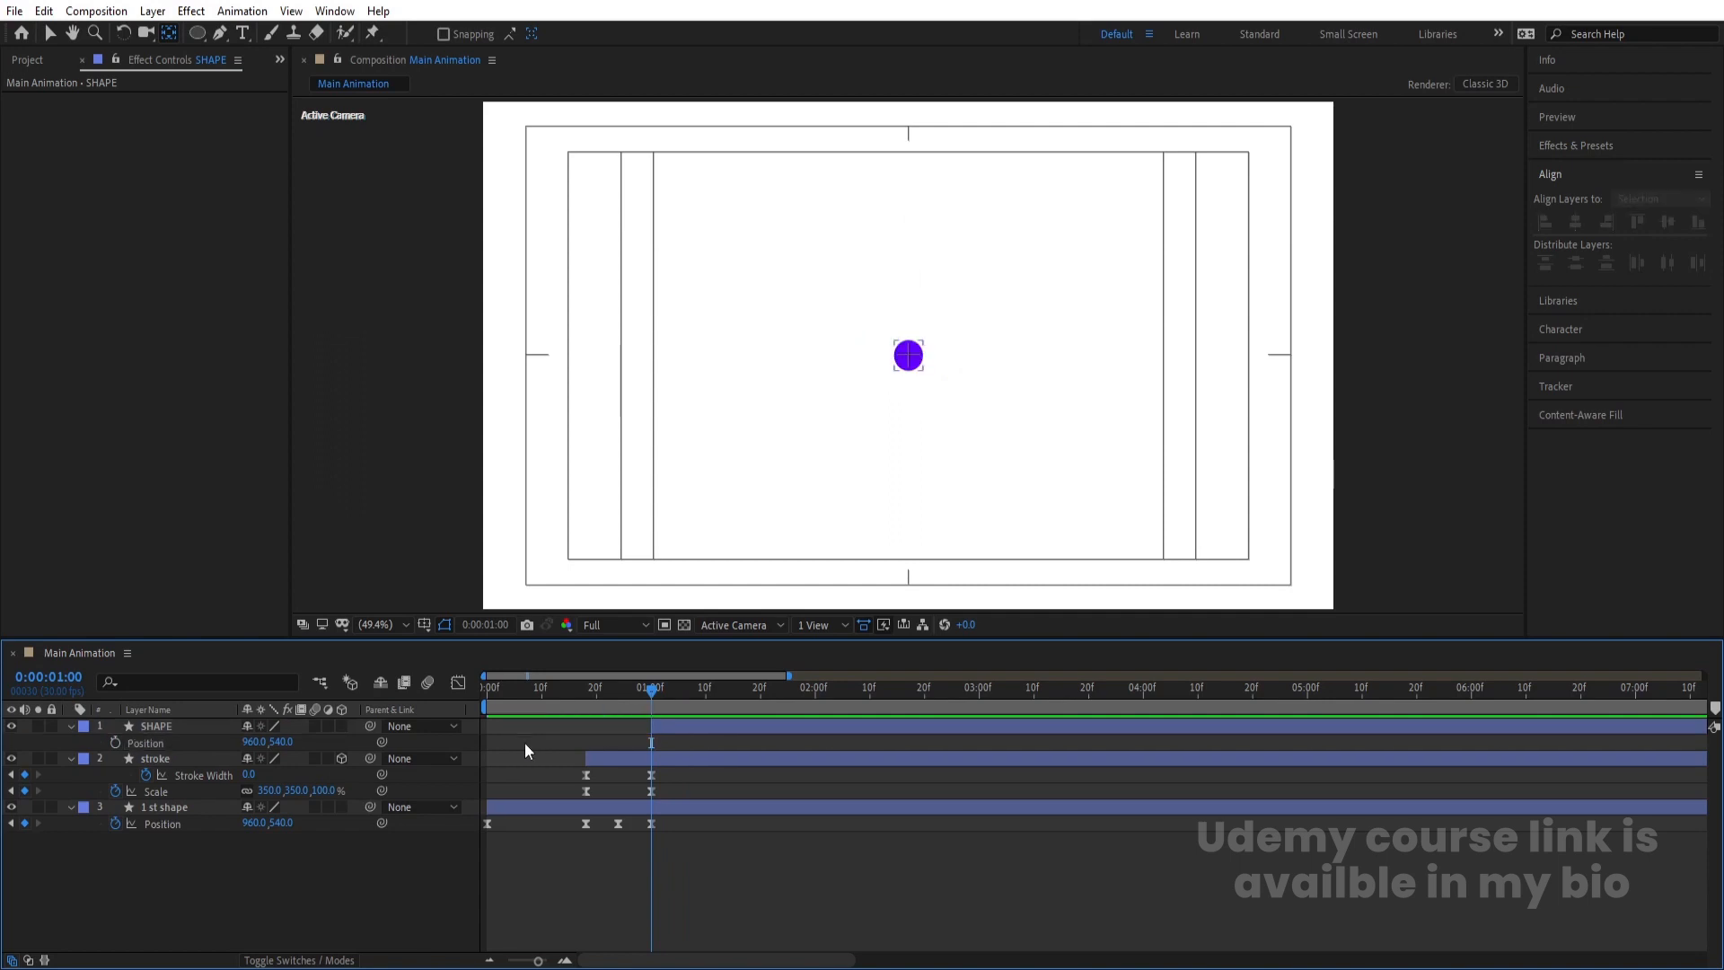
pyautogui.press('u')
# Change the SHAPE layer's label colour to Yellow
pyautogui.click(658, 727)
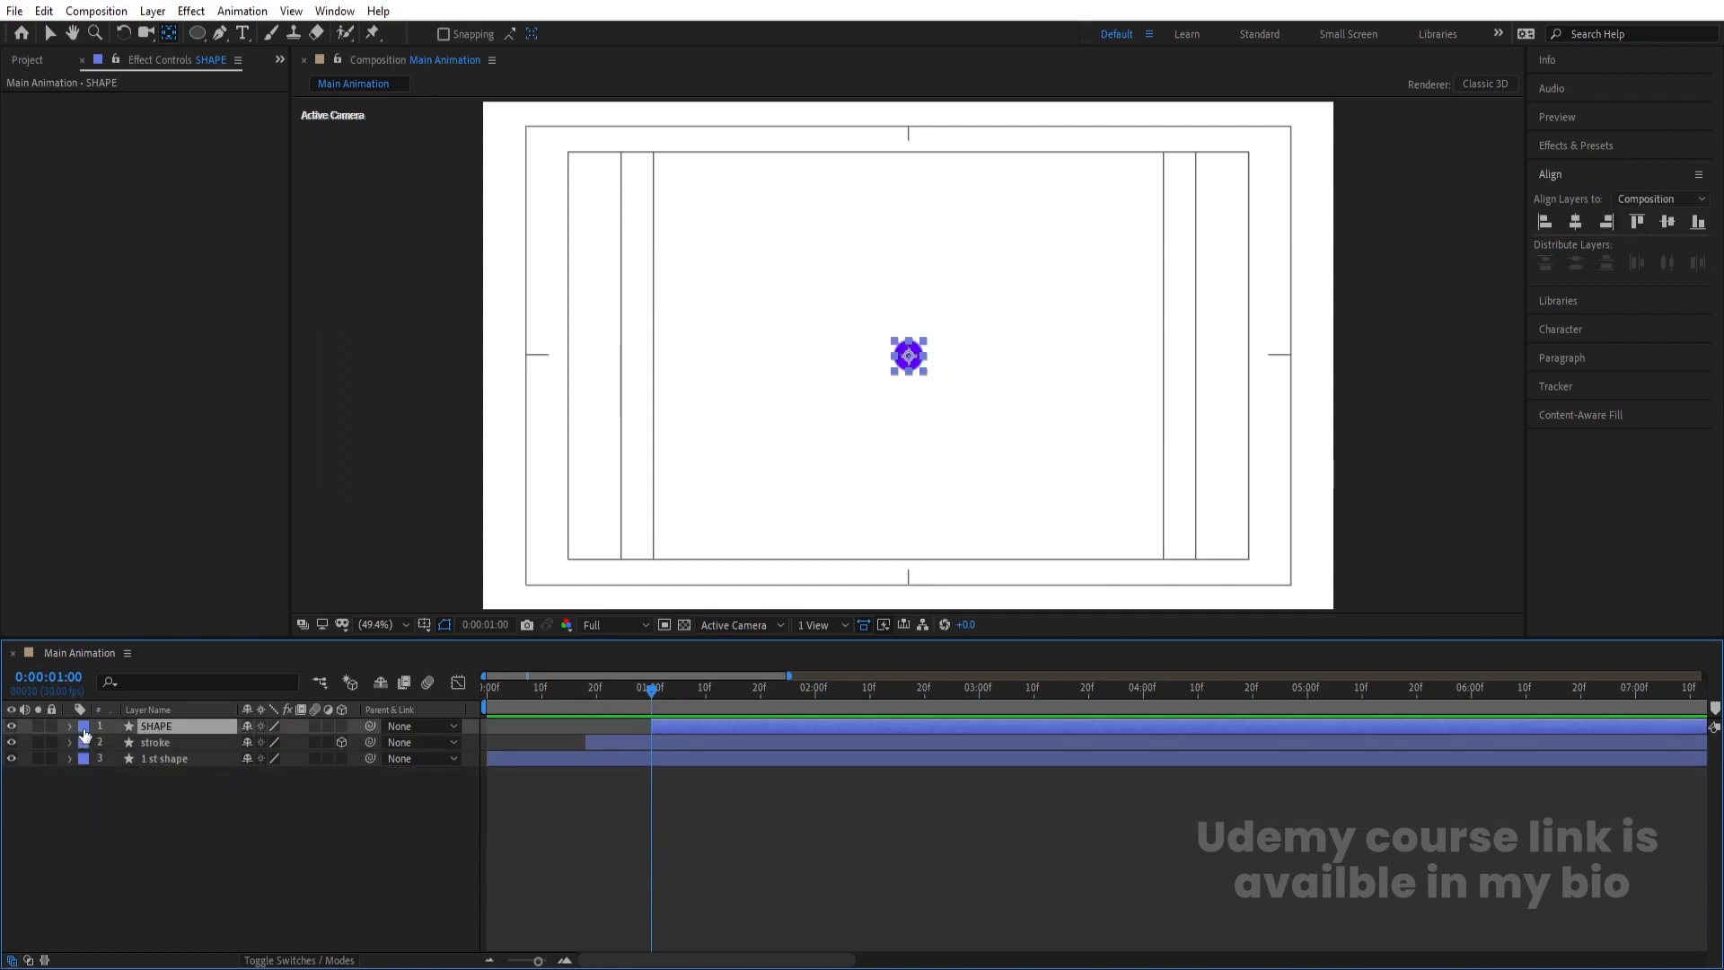
pyautogui.click(84, 729)
pyautogui.click(131, 429)
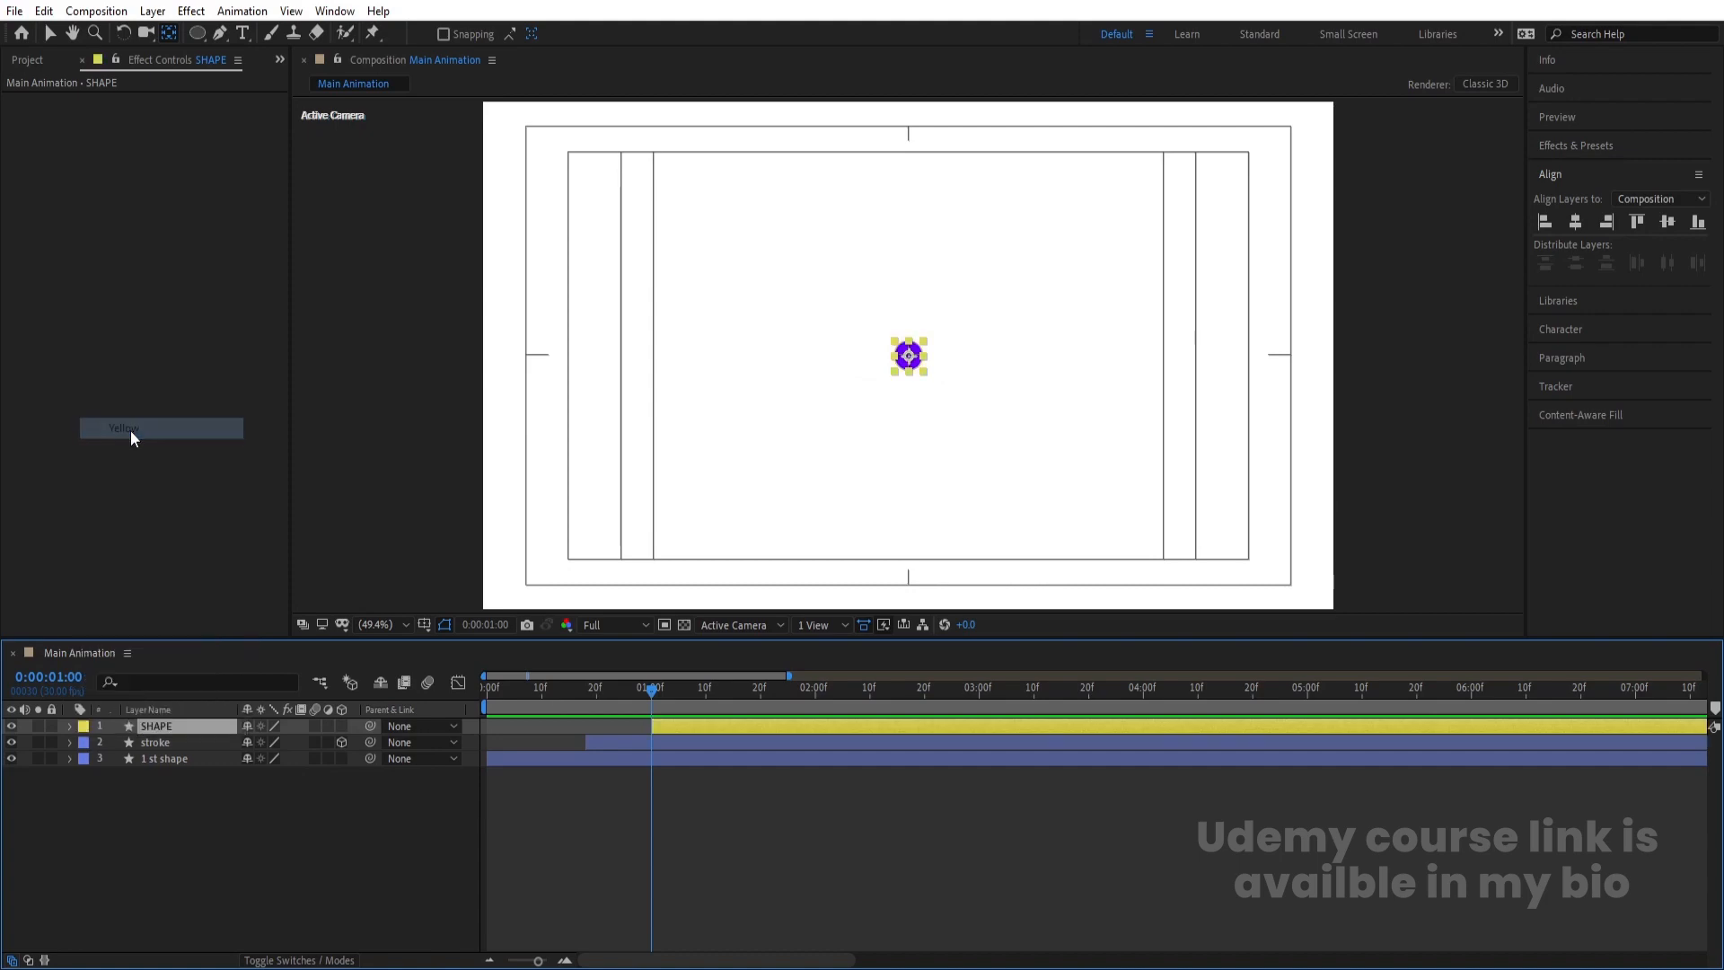
pyautogui.click(175, 810)
pyautogui.click(167, 728)
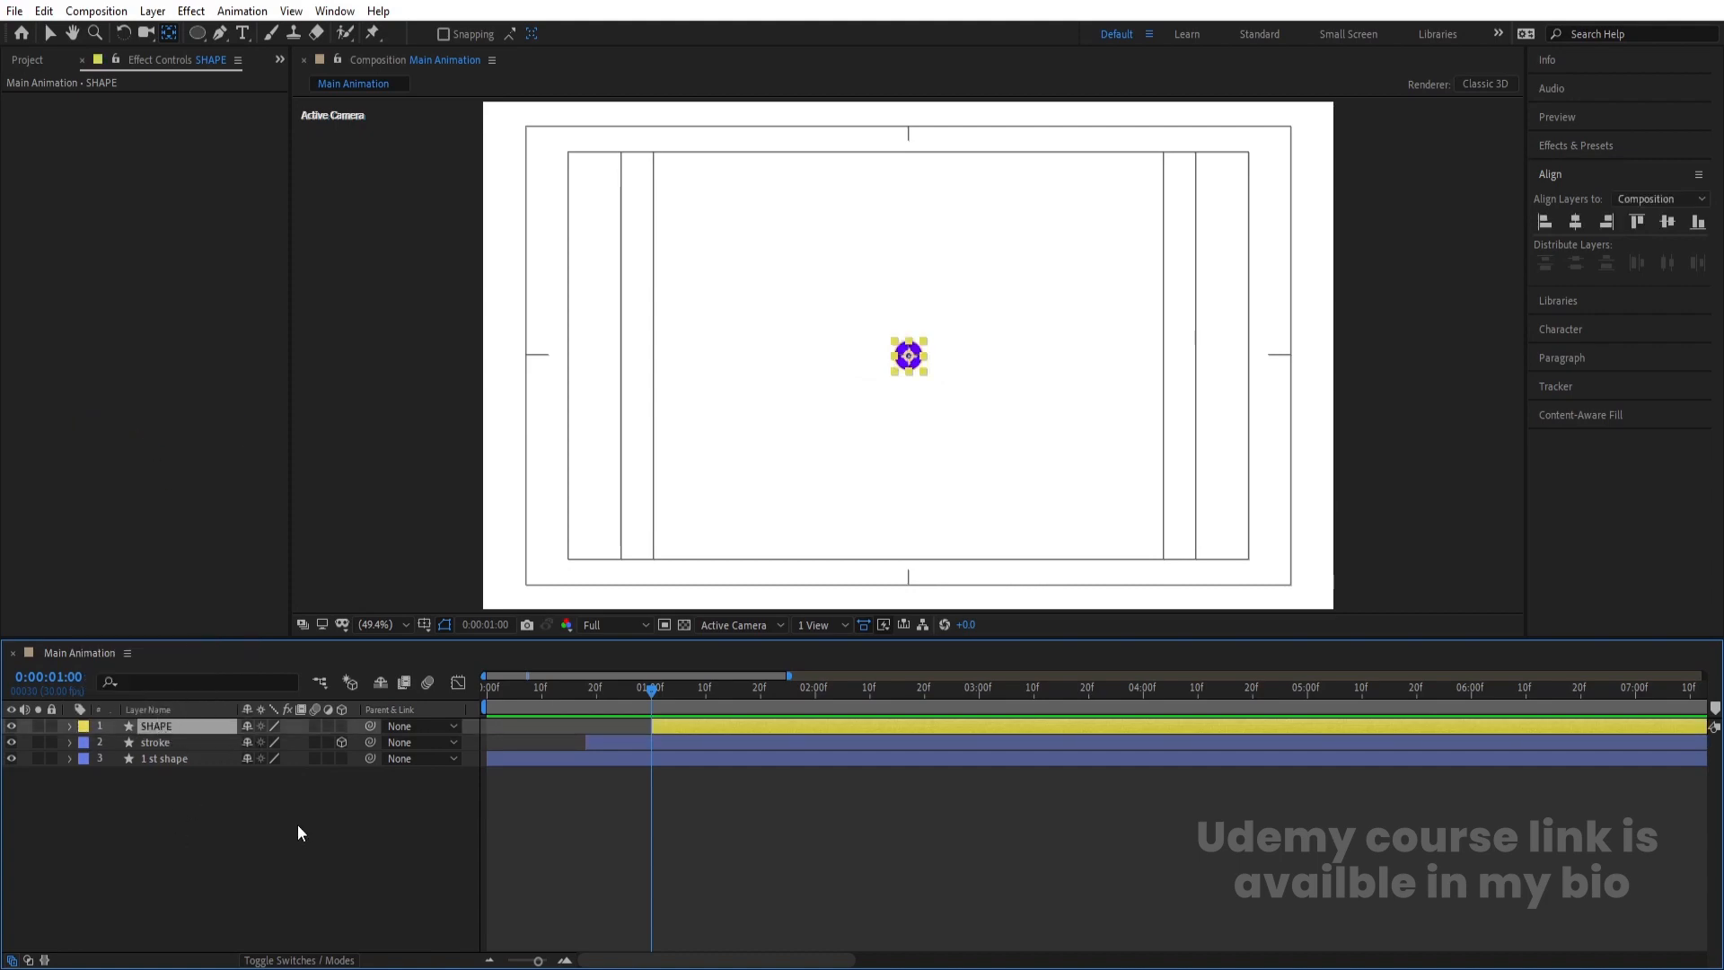
pyautogui.click(298, 825)
# Animate the SHAPE layer's Scale from 100% at 1:00 to 3534% at 2:20 so it fills the frame, and preview
pyautogui.click(154, 726)
pyautogui.press('s')
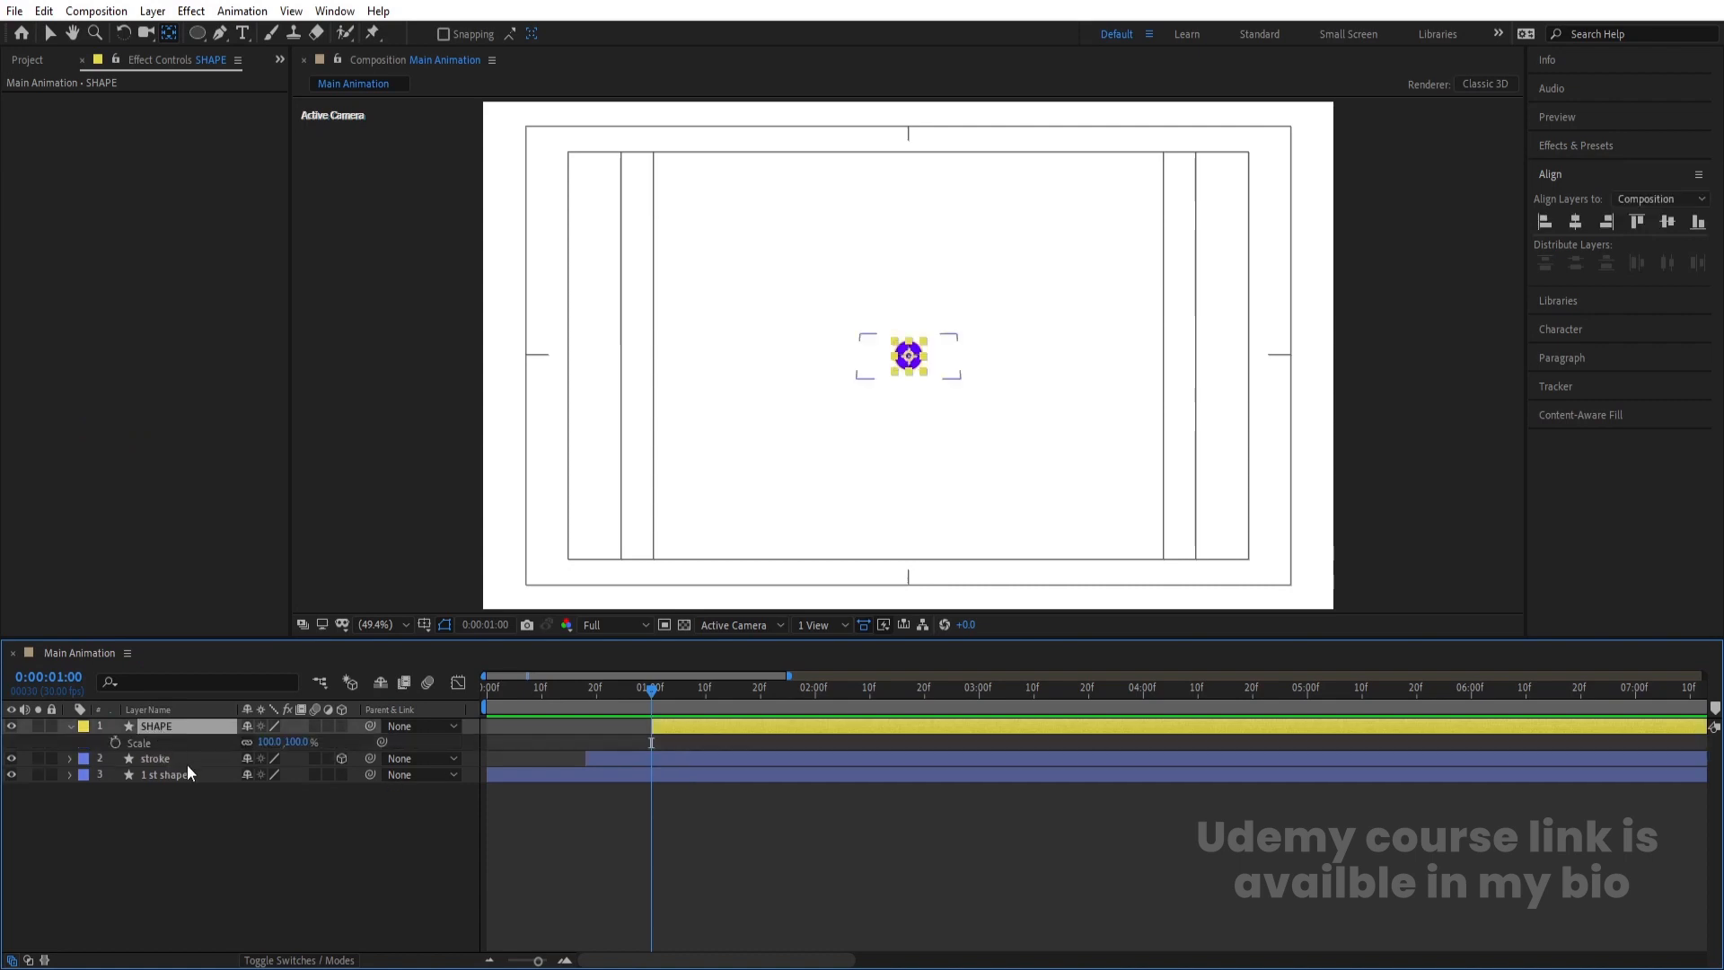
pyautogui.click(116, 742)
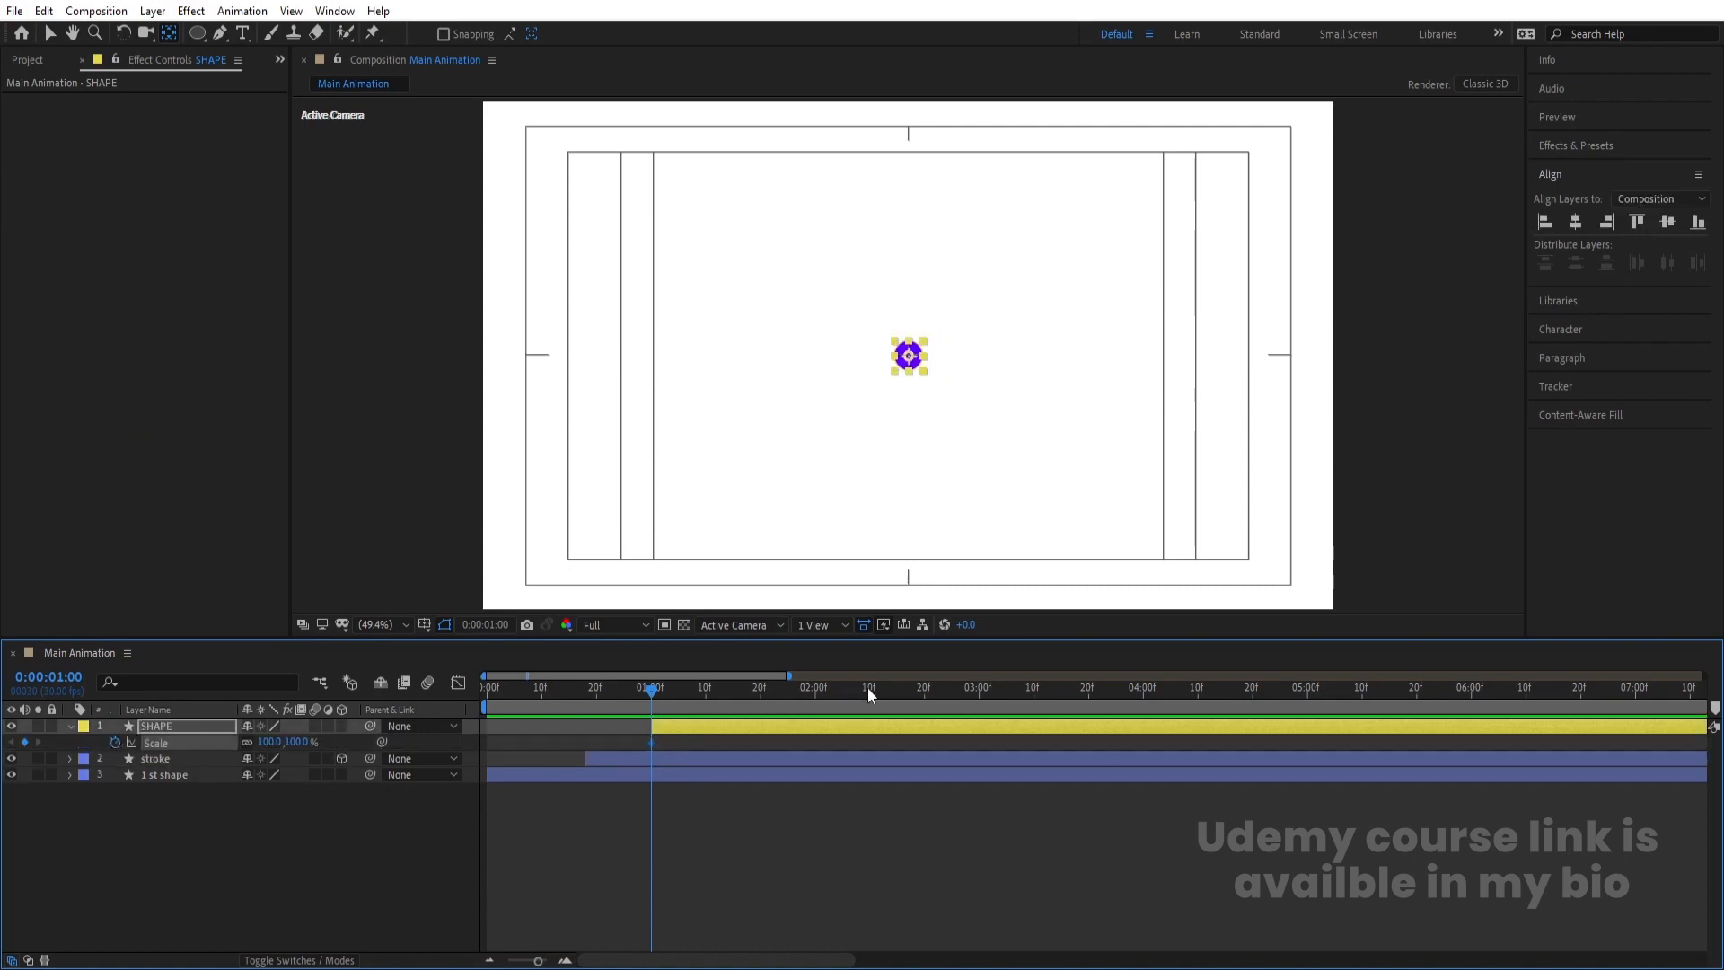
pyautogui.click(925, 688)
pyautogui.moveTo(269, 742); pyautogui.dragTo(347, 347)
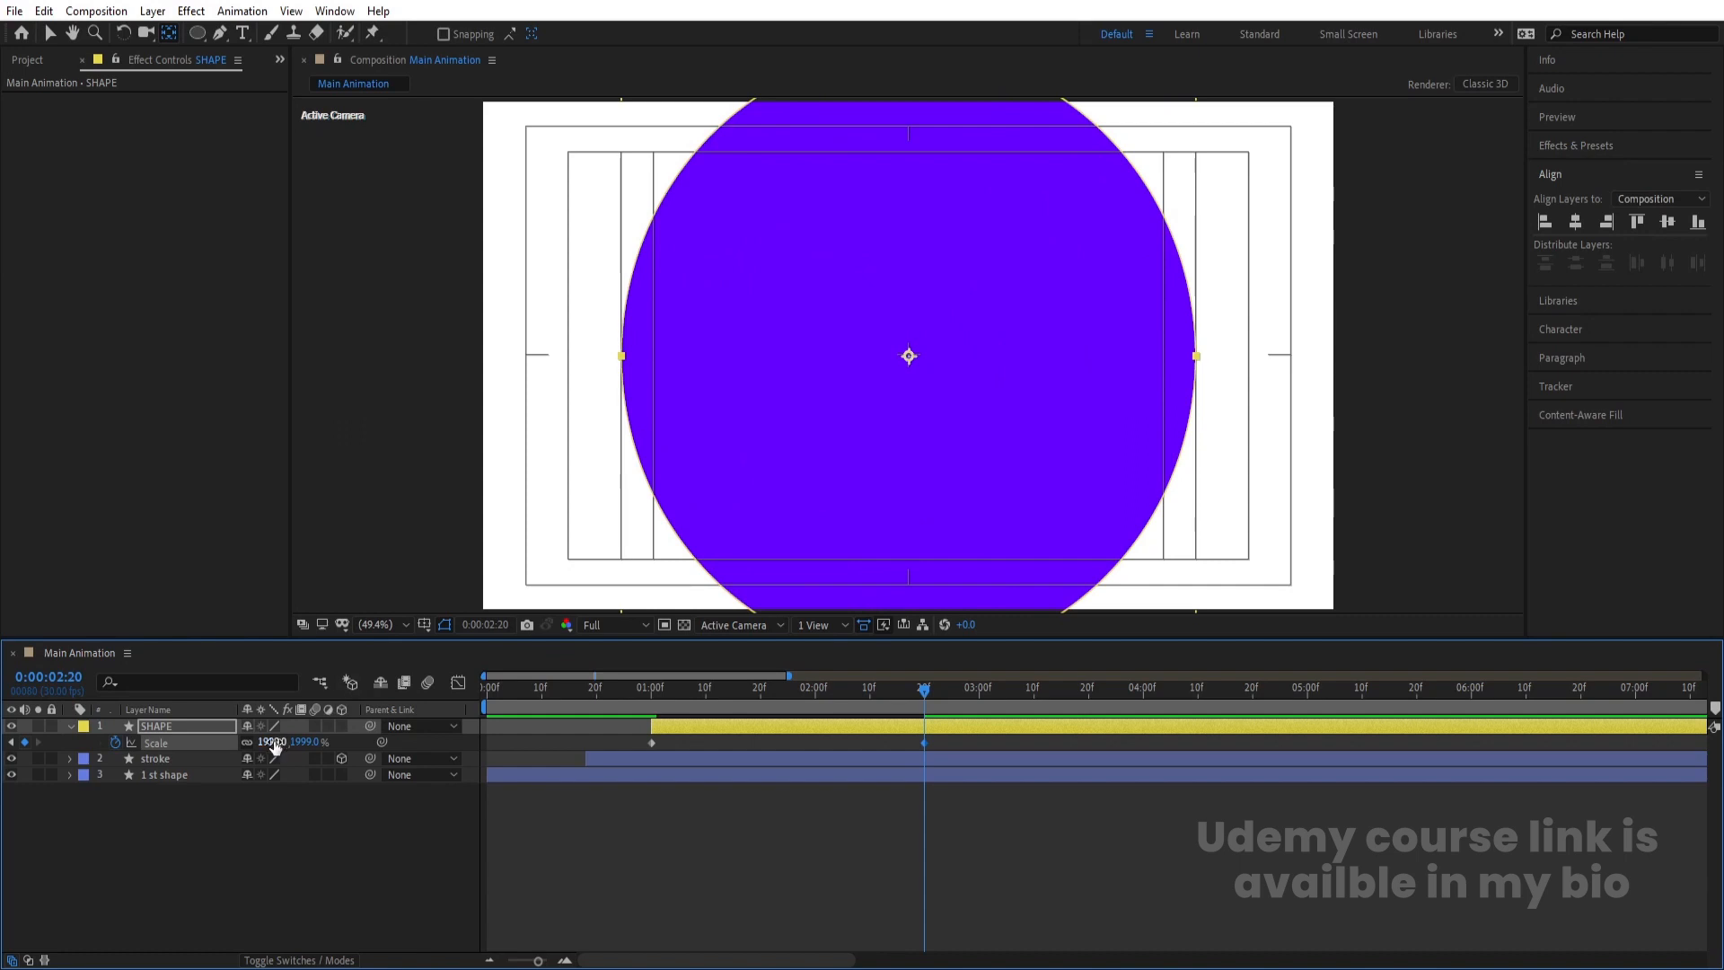
pyautogui.moveTo(274, 745); pyautogui.dragTo(1142, 472)
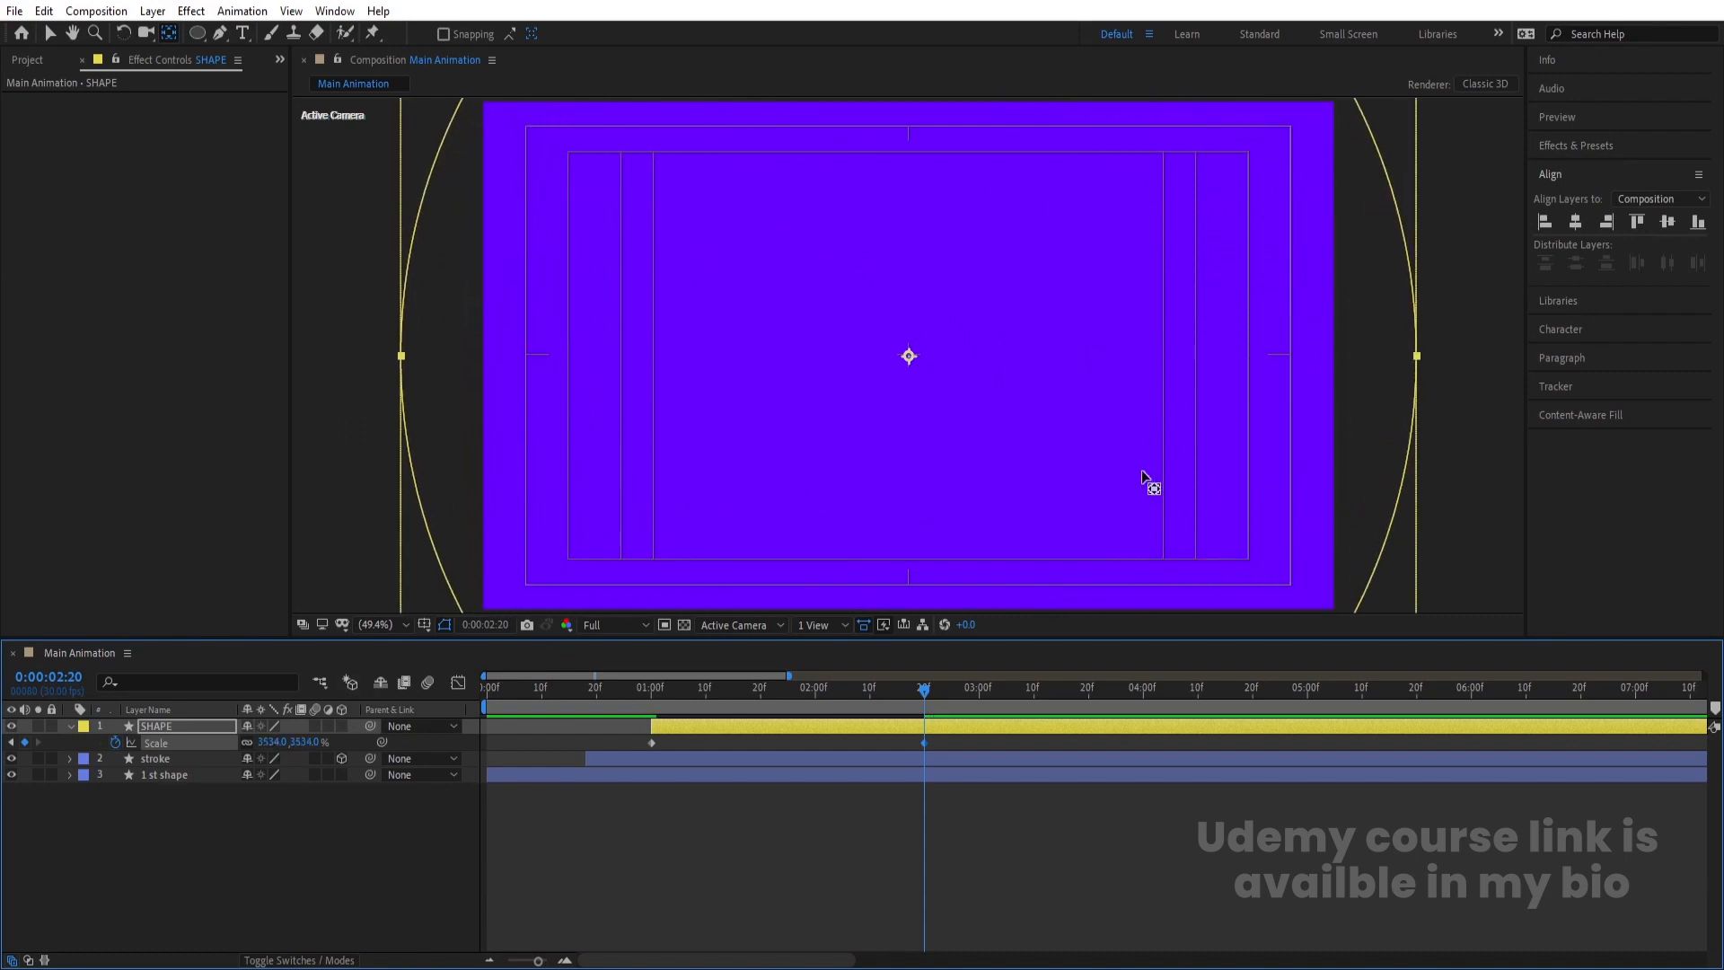
pyautogui.click(636, 699)
pyautogui.press('space')
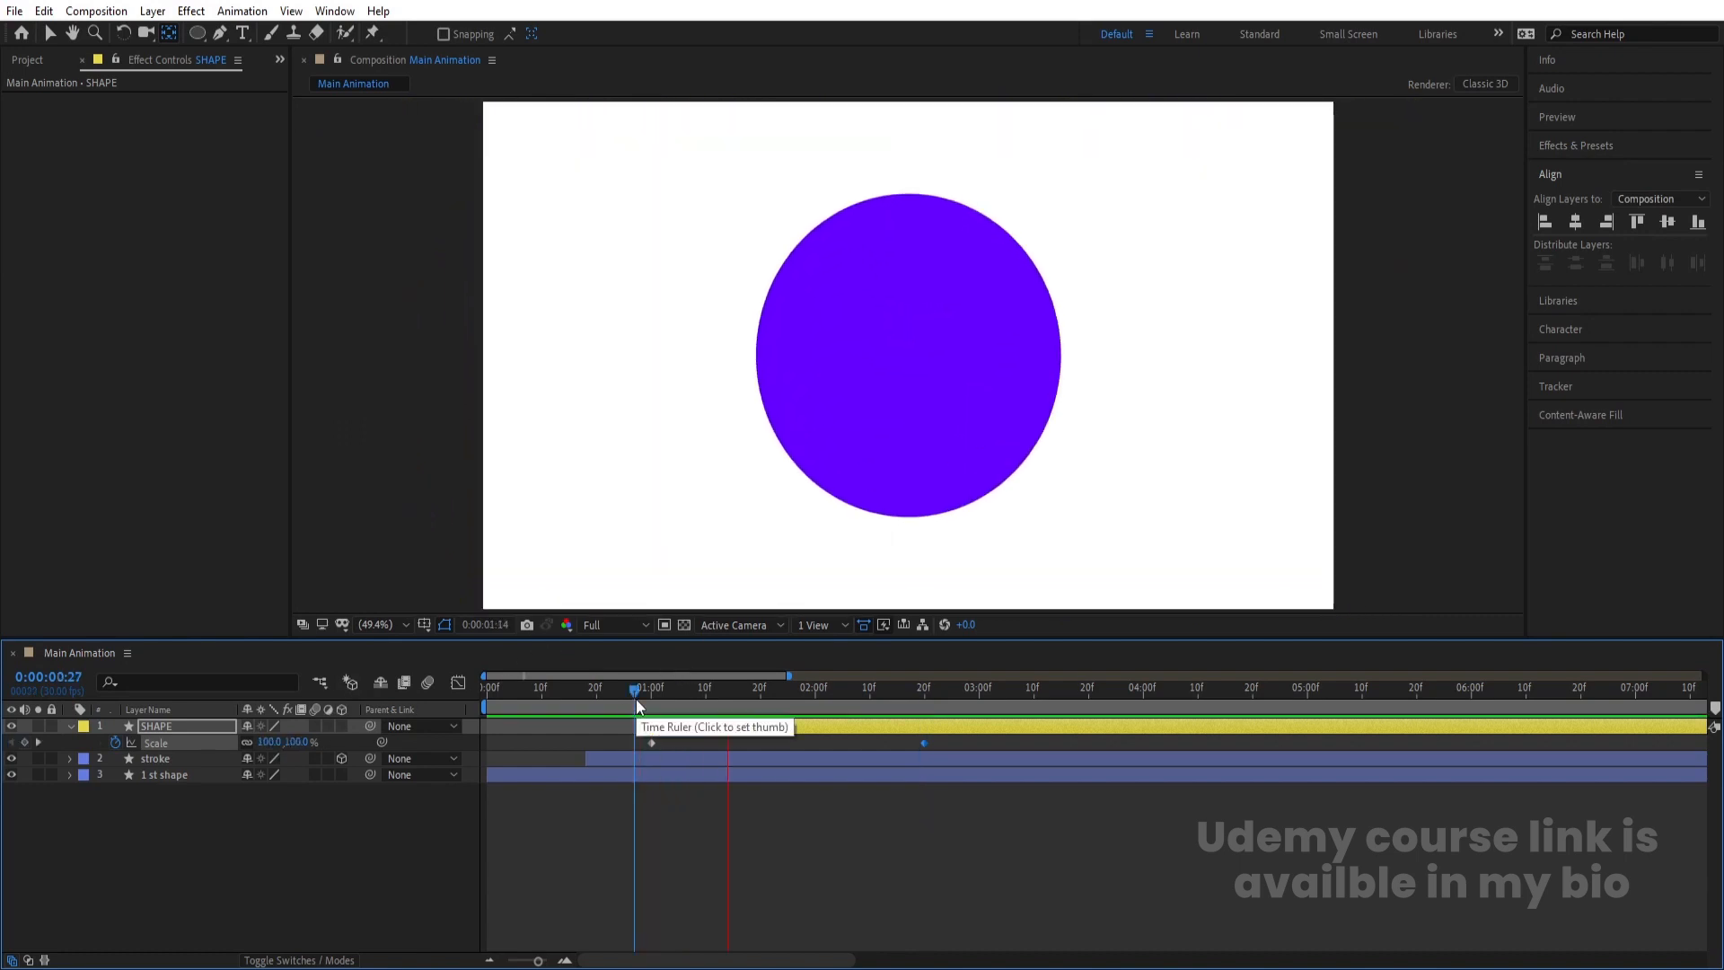
# Easy-ease the SHAPE layer's Scale keyframes with a speed curve peaking right after 1:00 and slowing toward 2:20, and preview from the start
pyautogui.moveTo(617, 733); pyautogui.dragTo(994, 758)
pyautogui.press('F9')
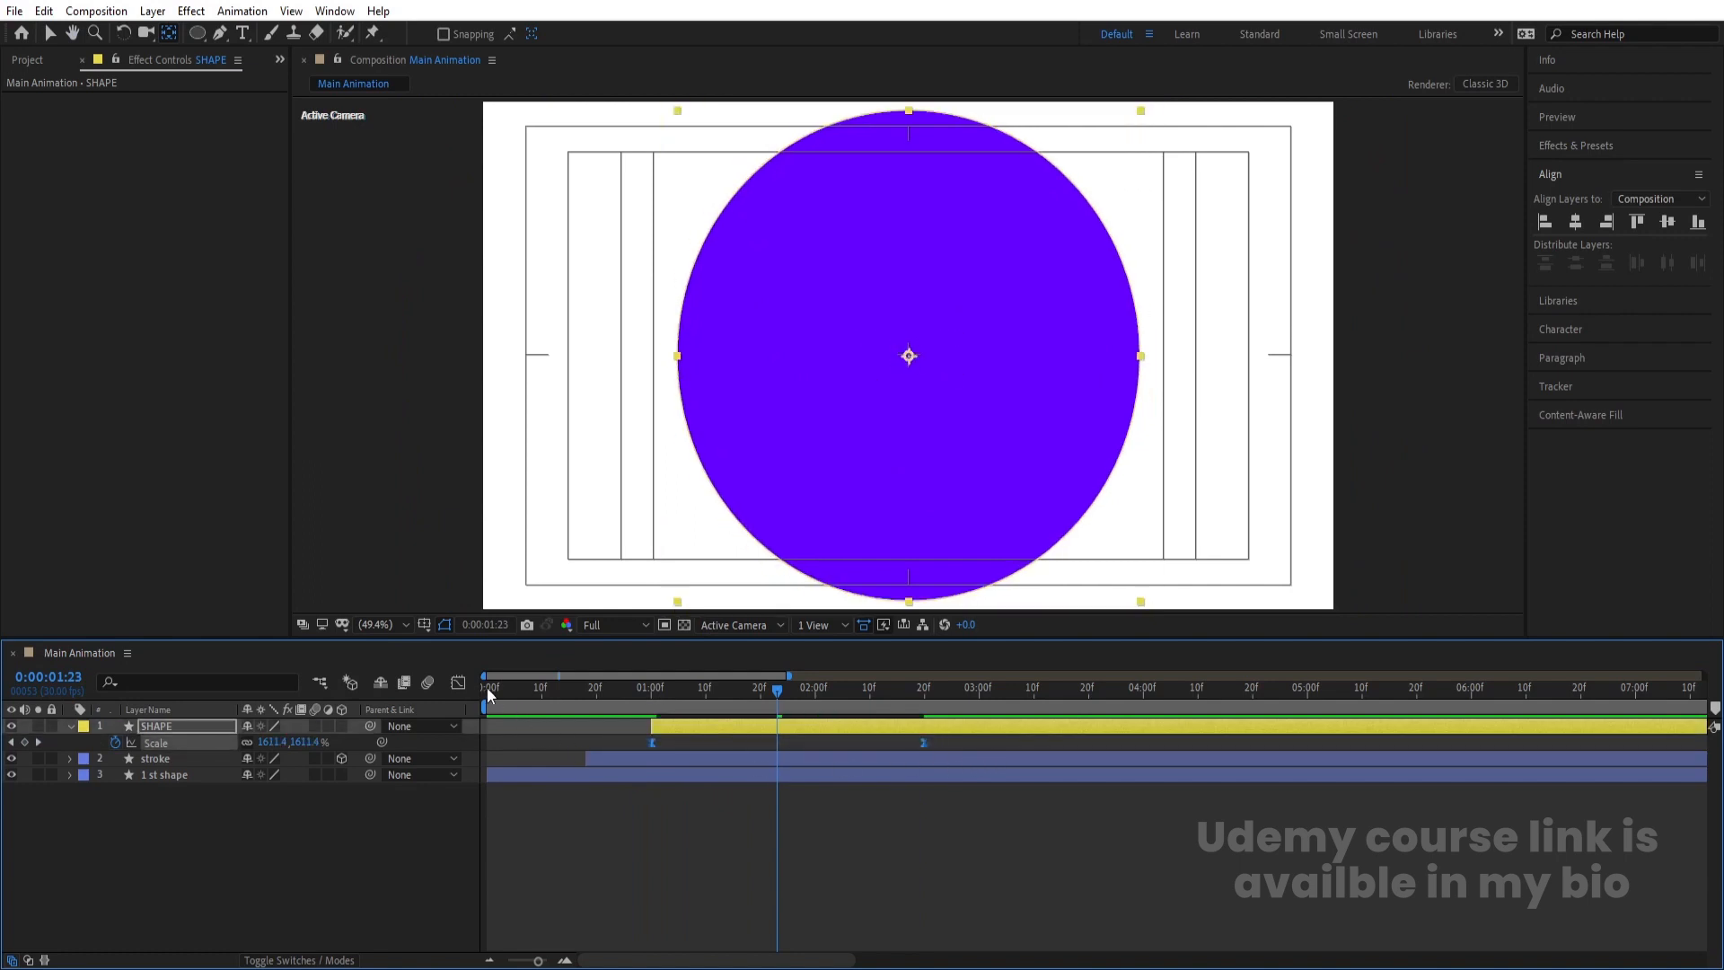
pyautogui.click(459, 681)
pyautogui.moveTo(946, 746); pyautogui.dragTo(673, 908)
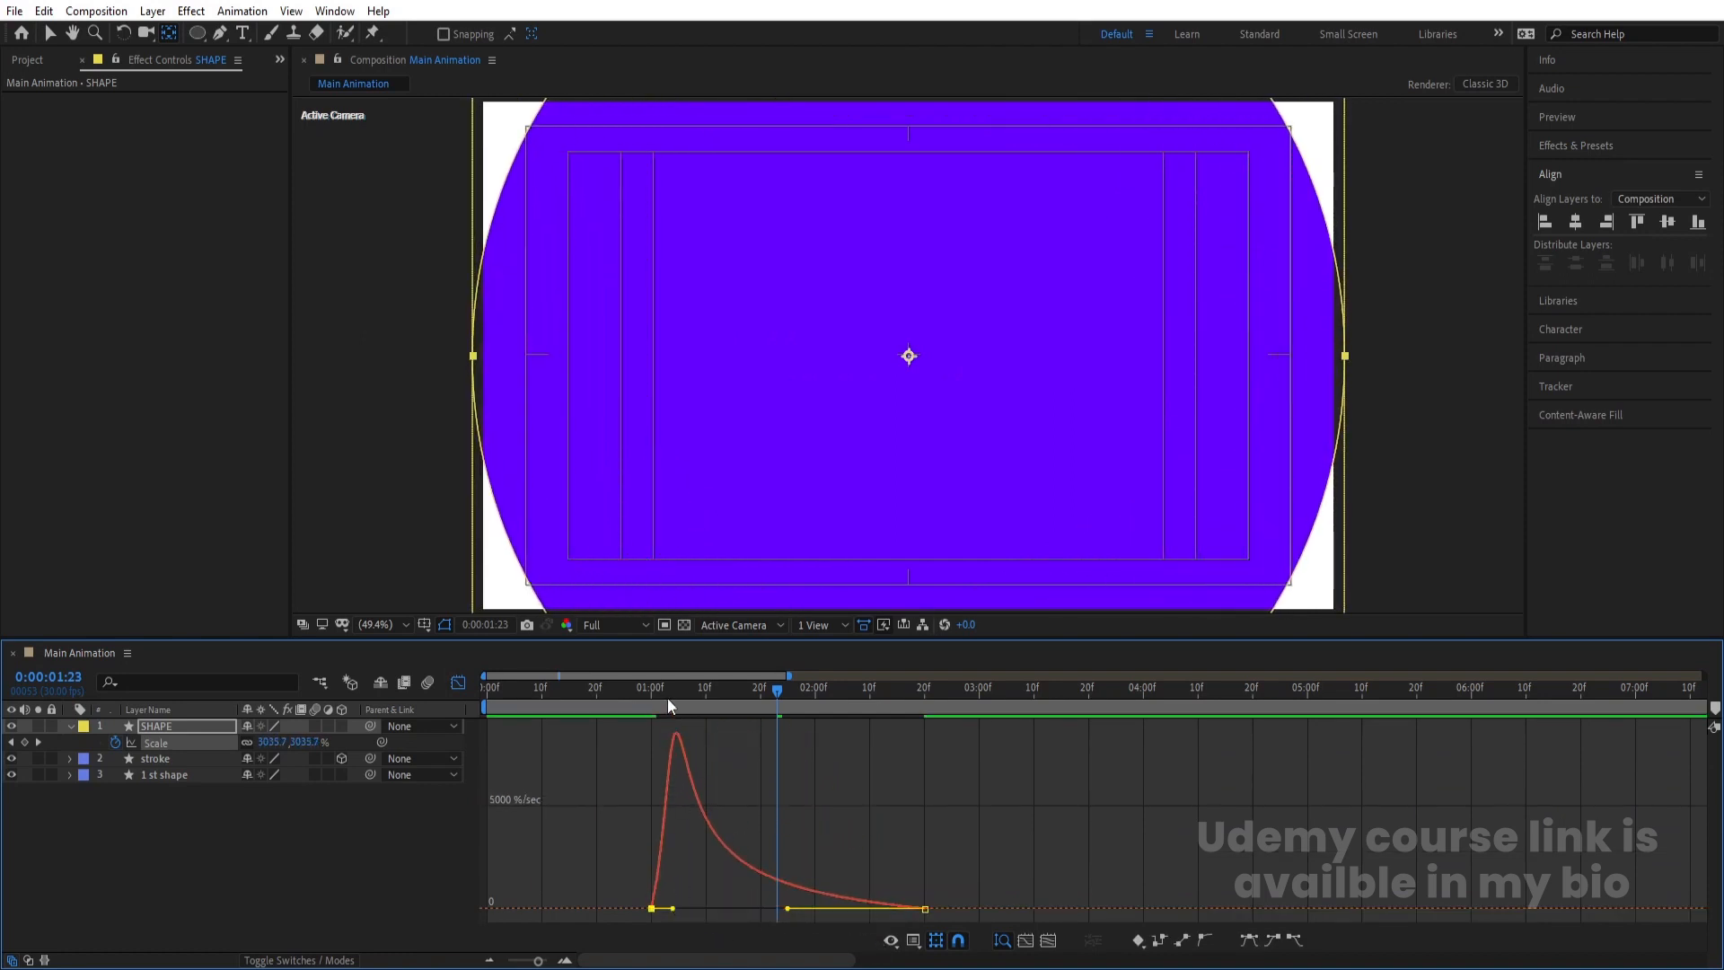
pyautogui.click(649, 687)
pyautogui.press('space')
pyautogui.press('space')
pyautogui.click(459, 683)
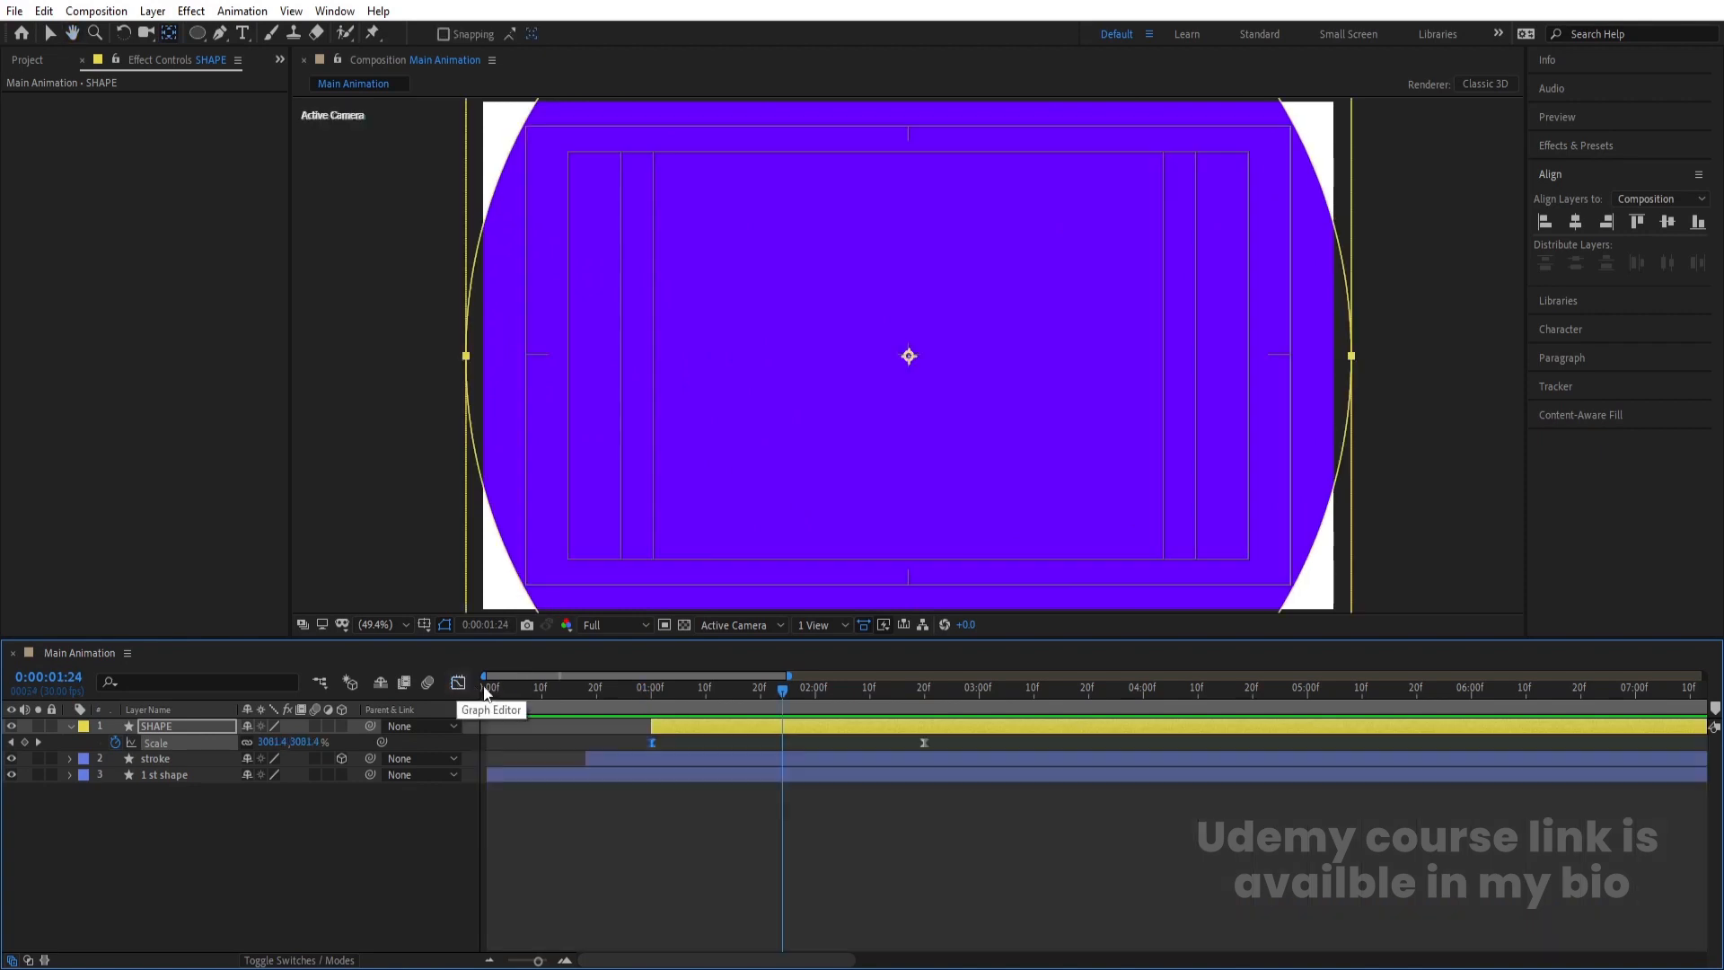
pyautogui.click(486, 688)
pyautogui.press('space')
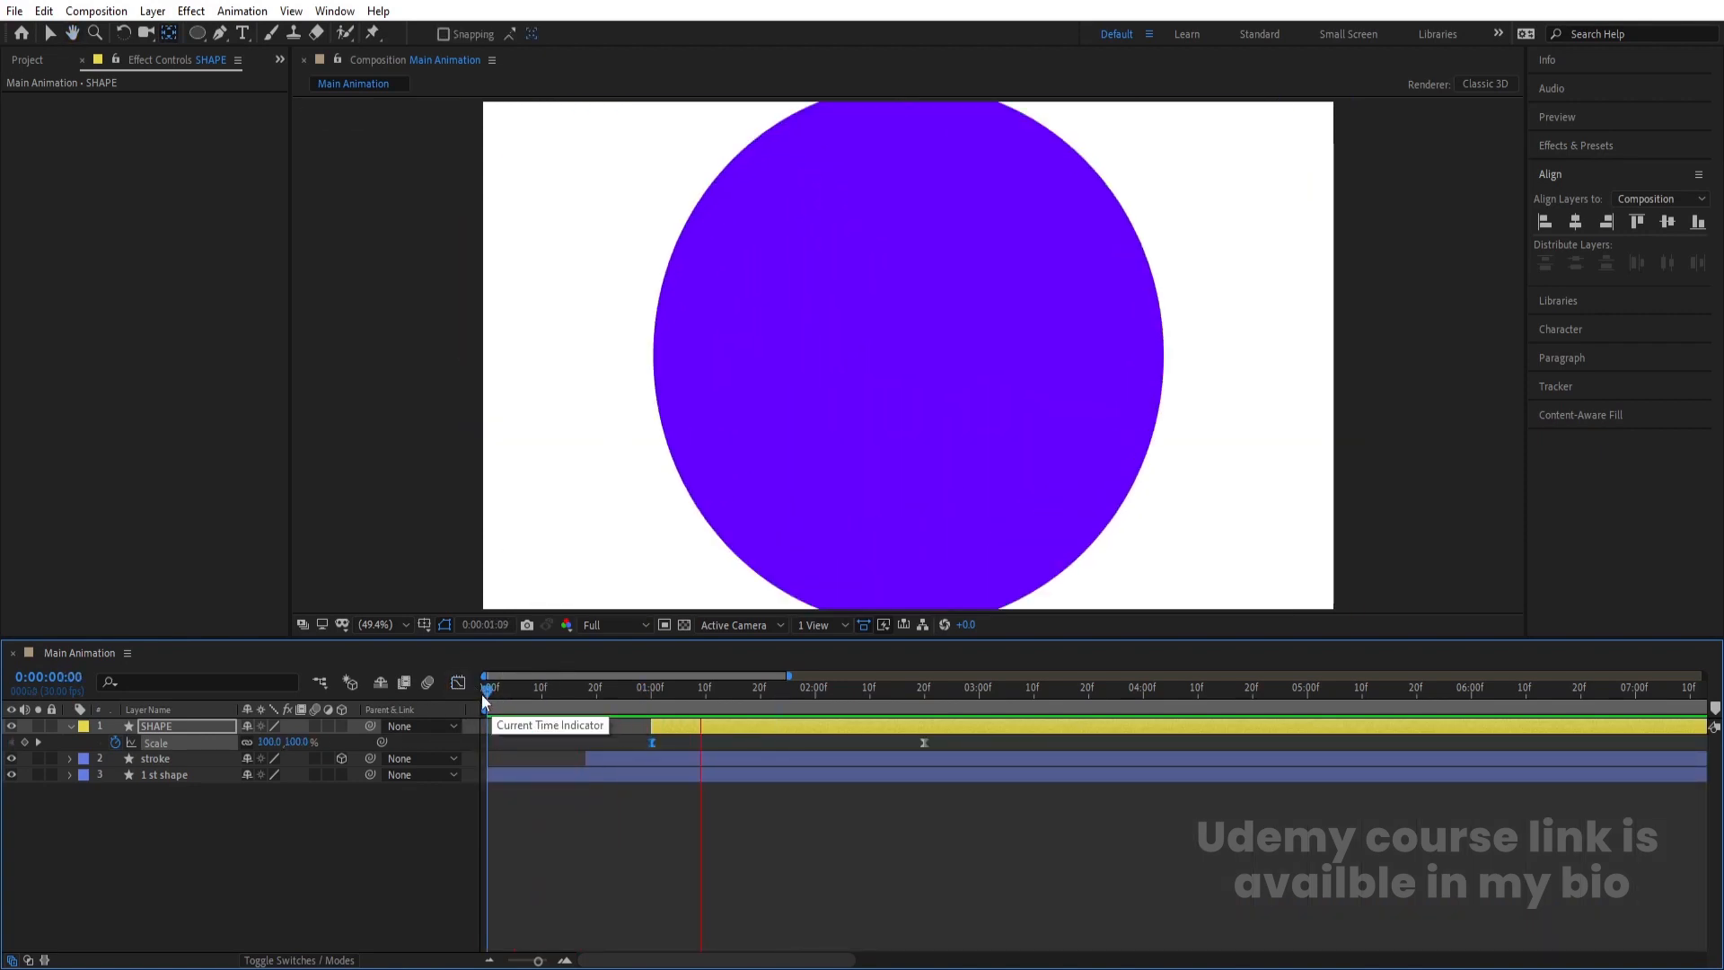
pyautogui.press('space')
# Duplicate the SHAPE layer and shift the copy in time to start at 1:05
pyautogui.moveTo(705, 691); pyautogui.dragTo(678, 692)
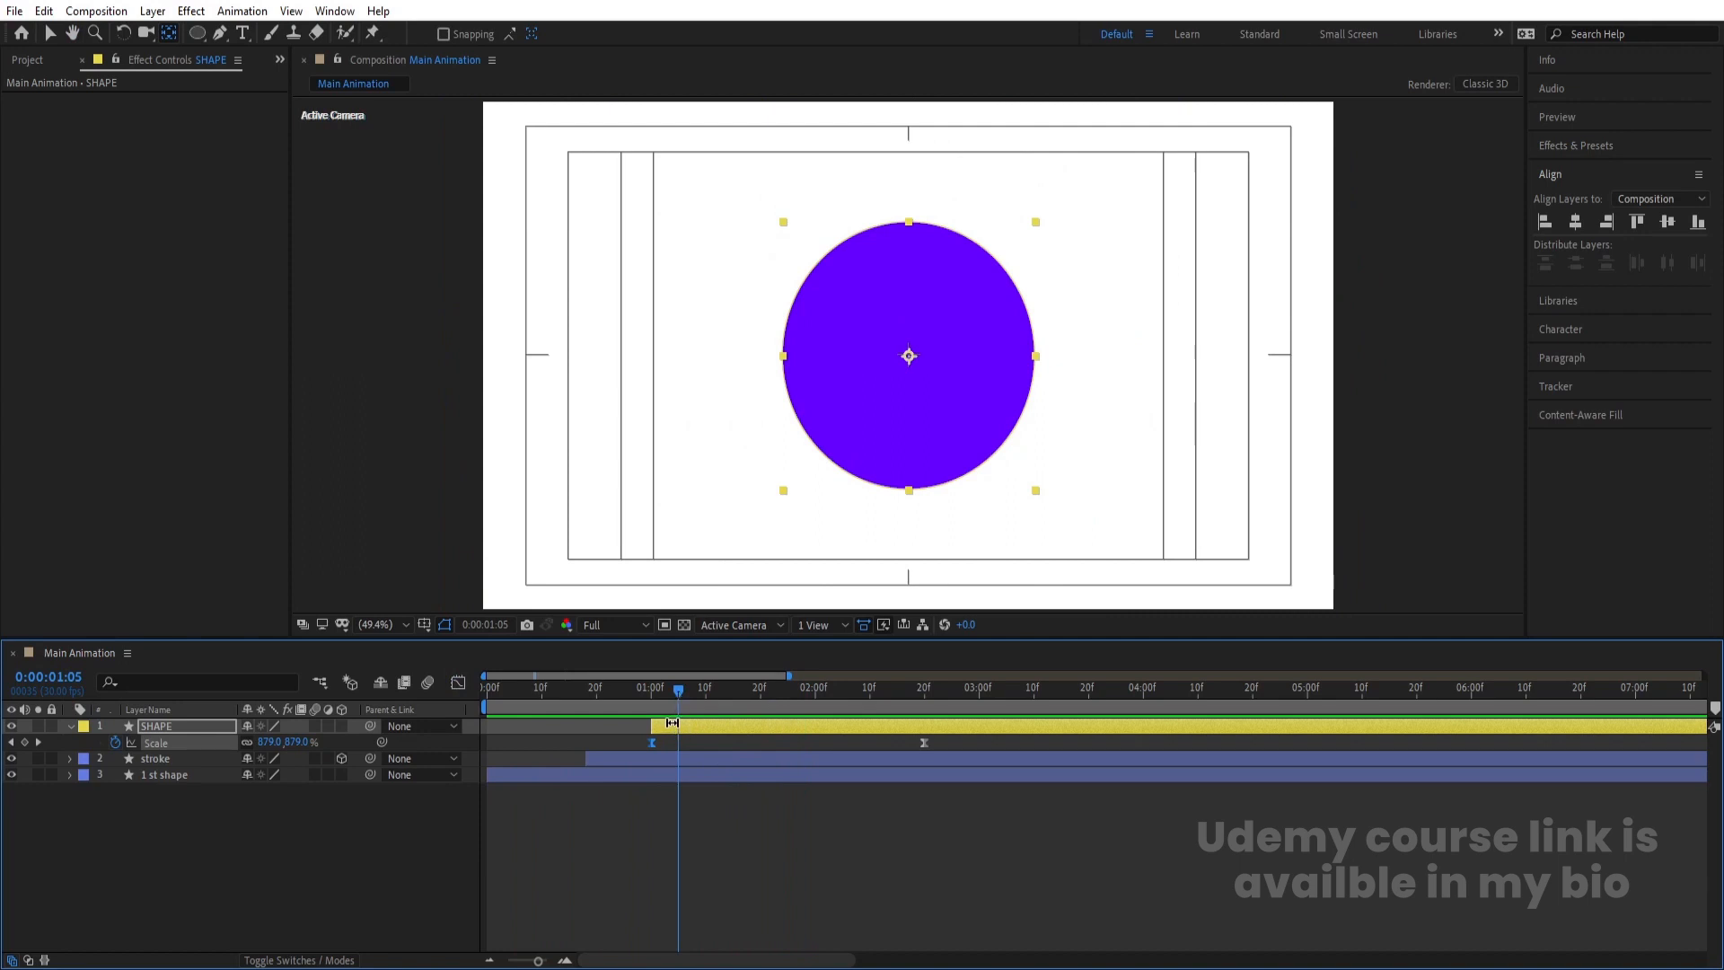
pyautogui.hotkey('ctrl', 'd')
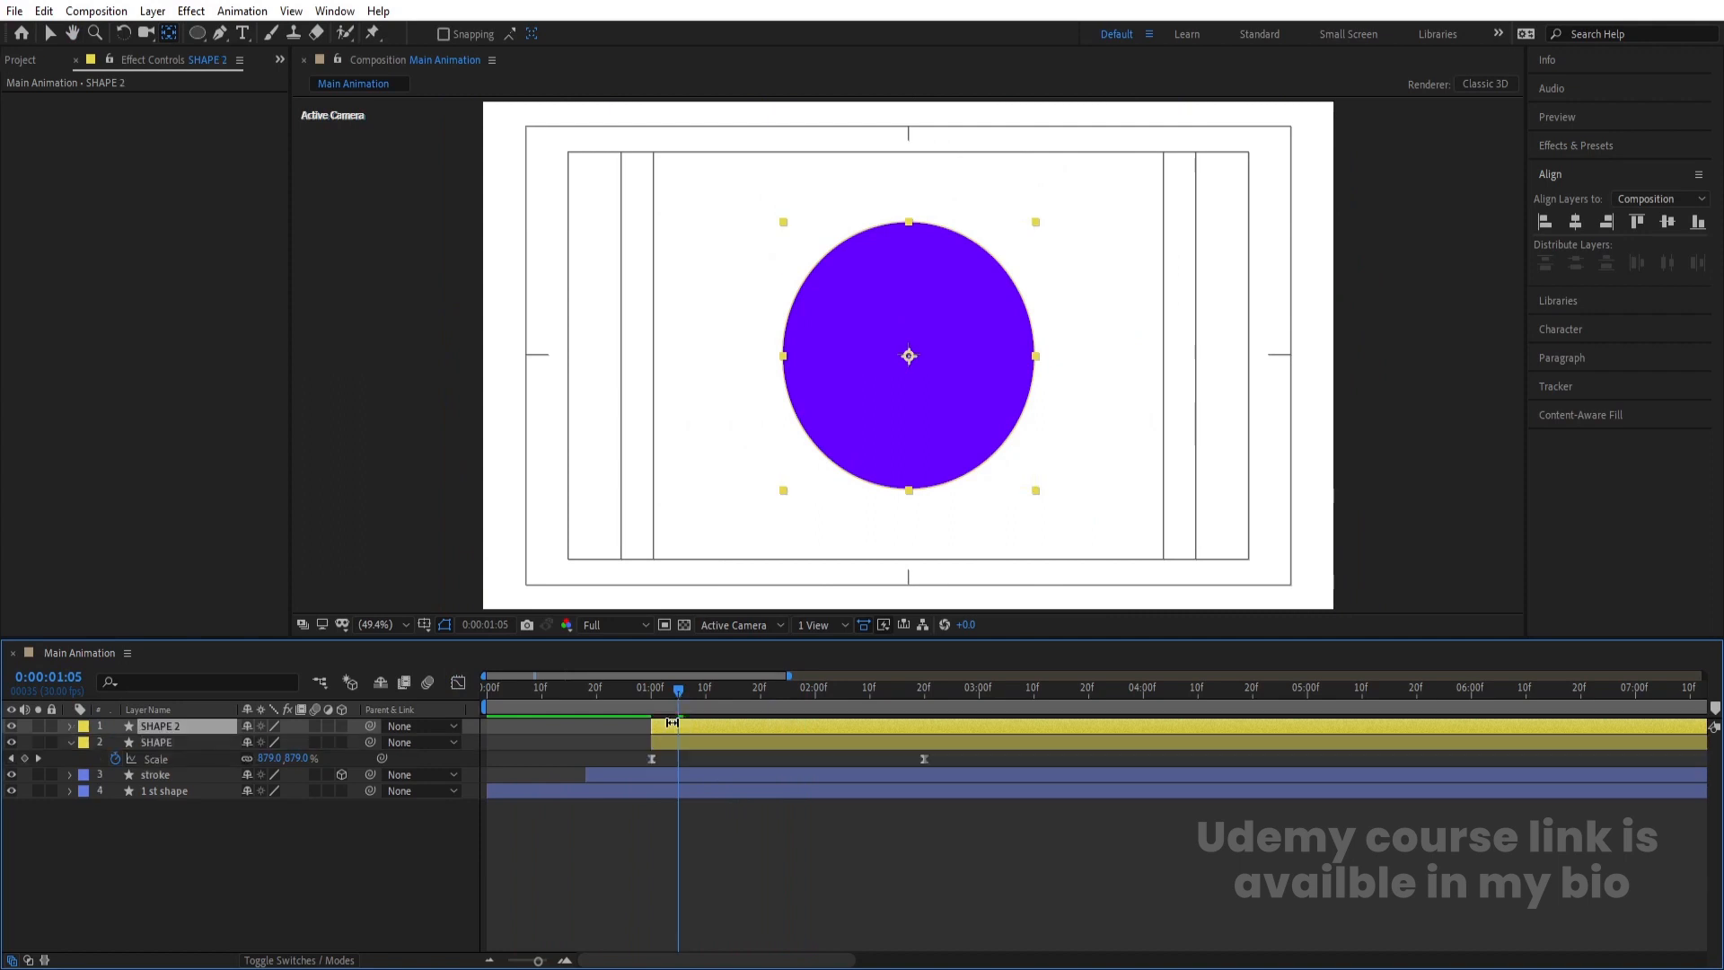
pyautogui.click(48, 35)
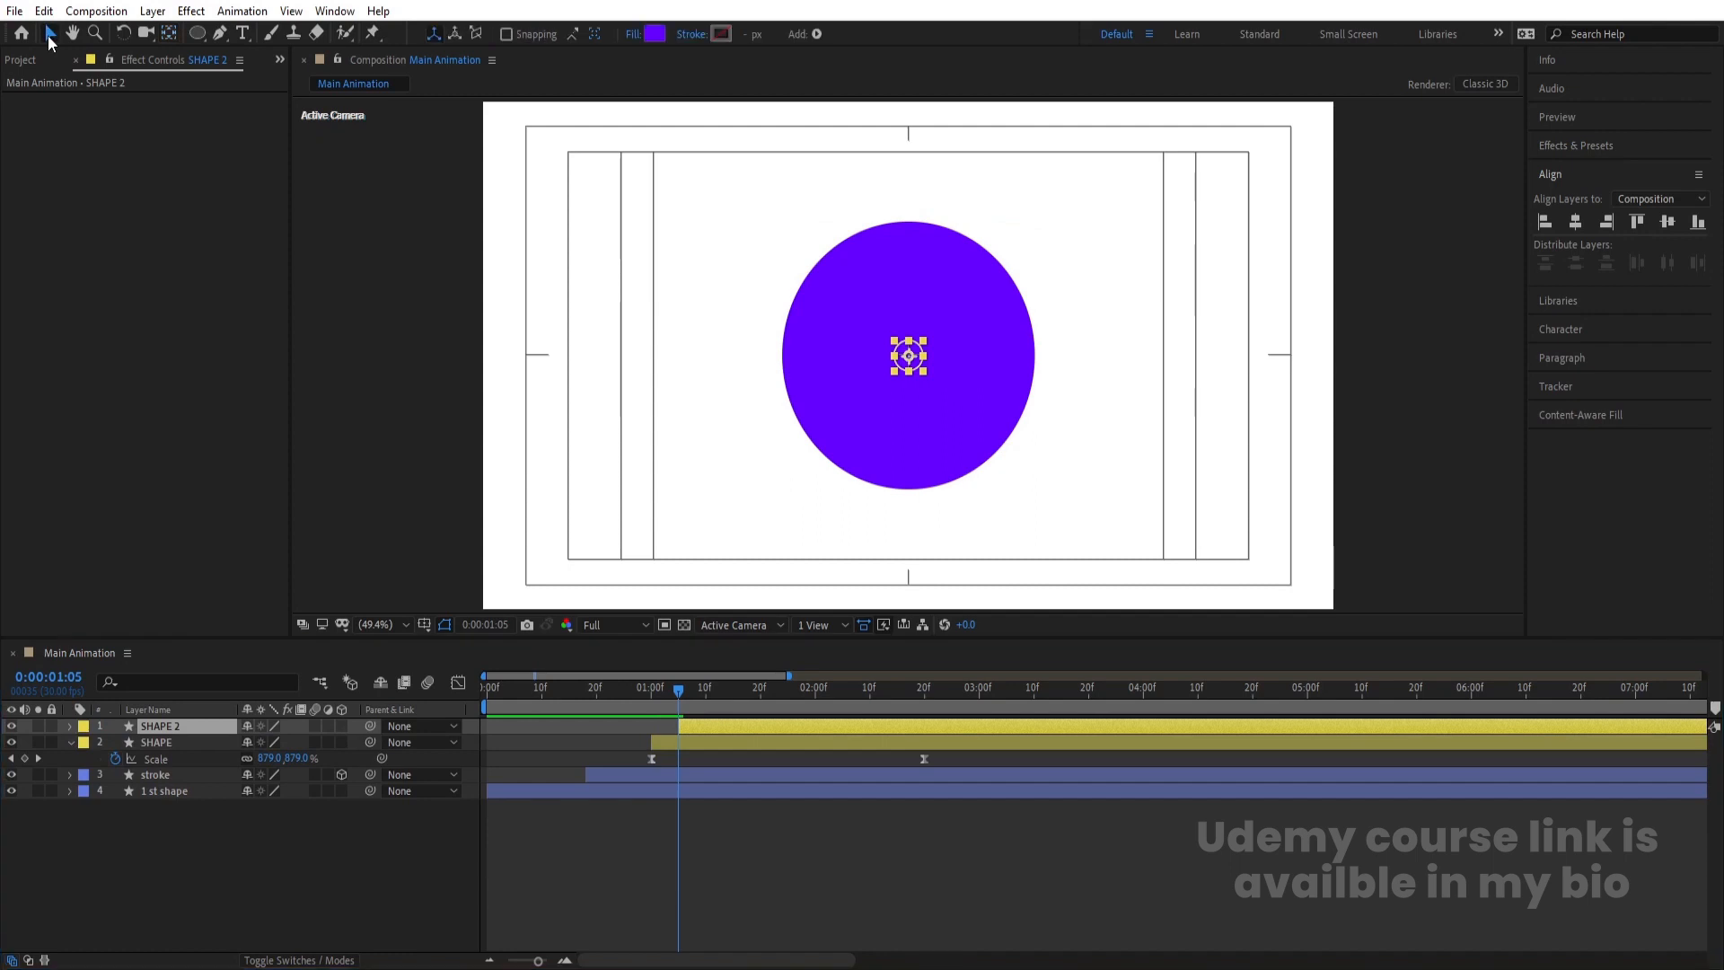
# Change the fill colour of the SHAPE 2 layer to the brighter purple 8A00FF
pyautogui.click(653, 34)
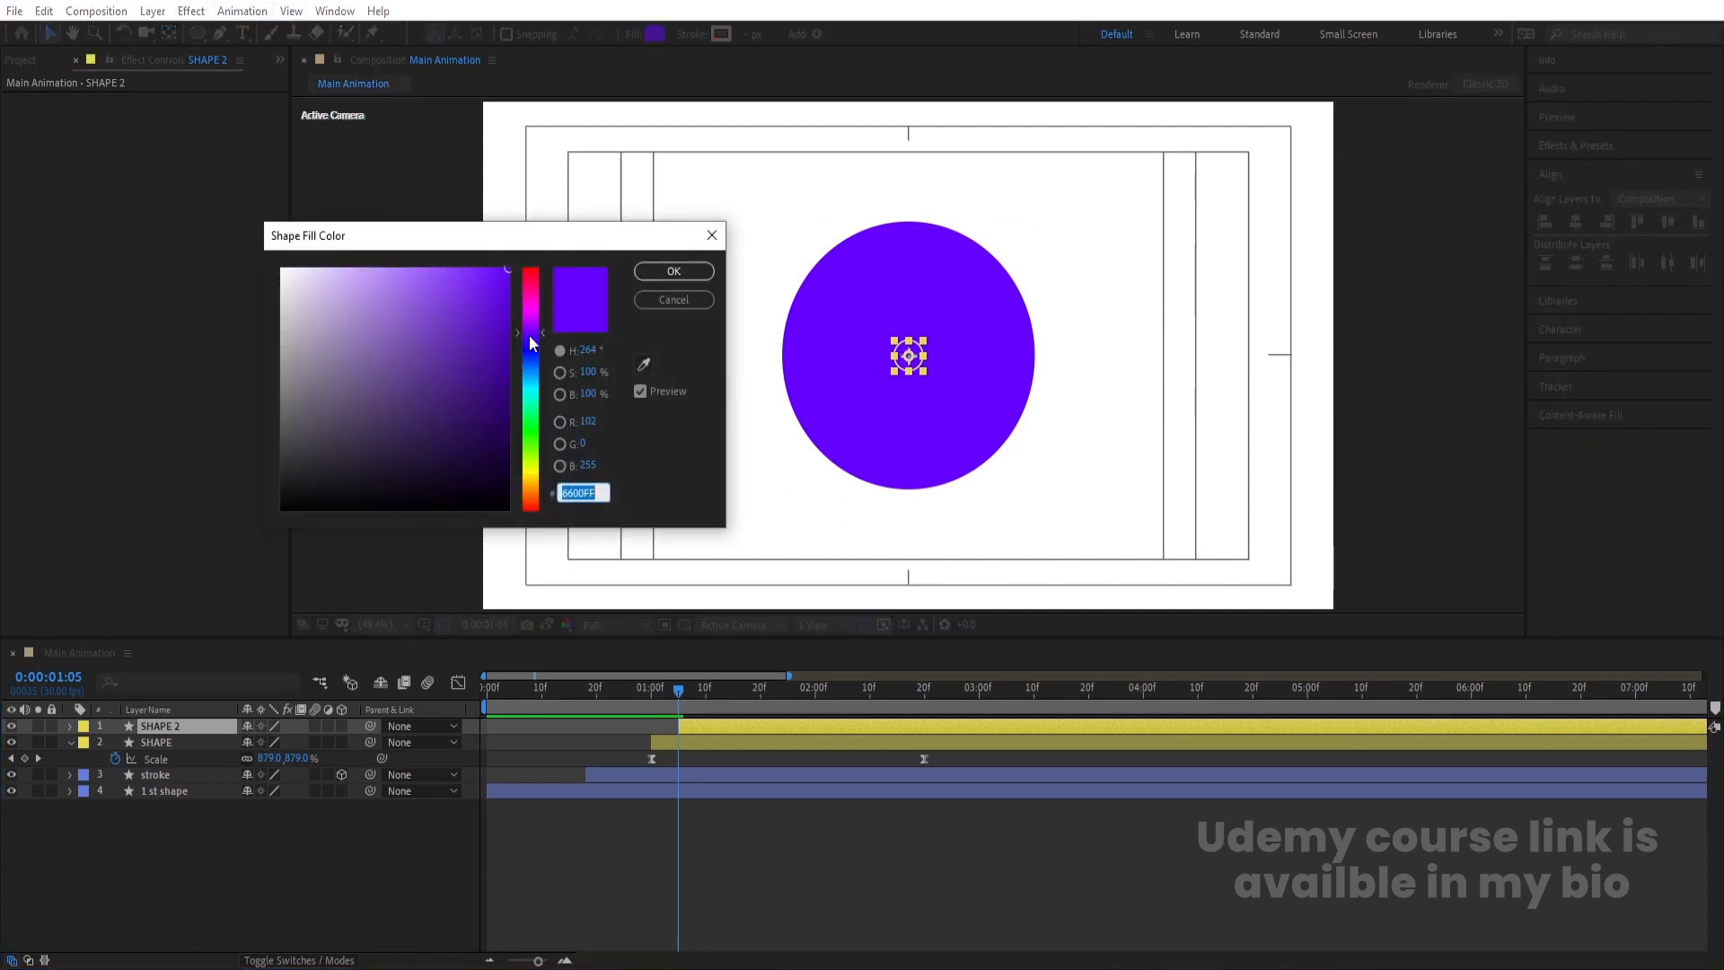
pyautogui.moveTo(529, 335); pyautogui.dragTo(519, 326)
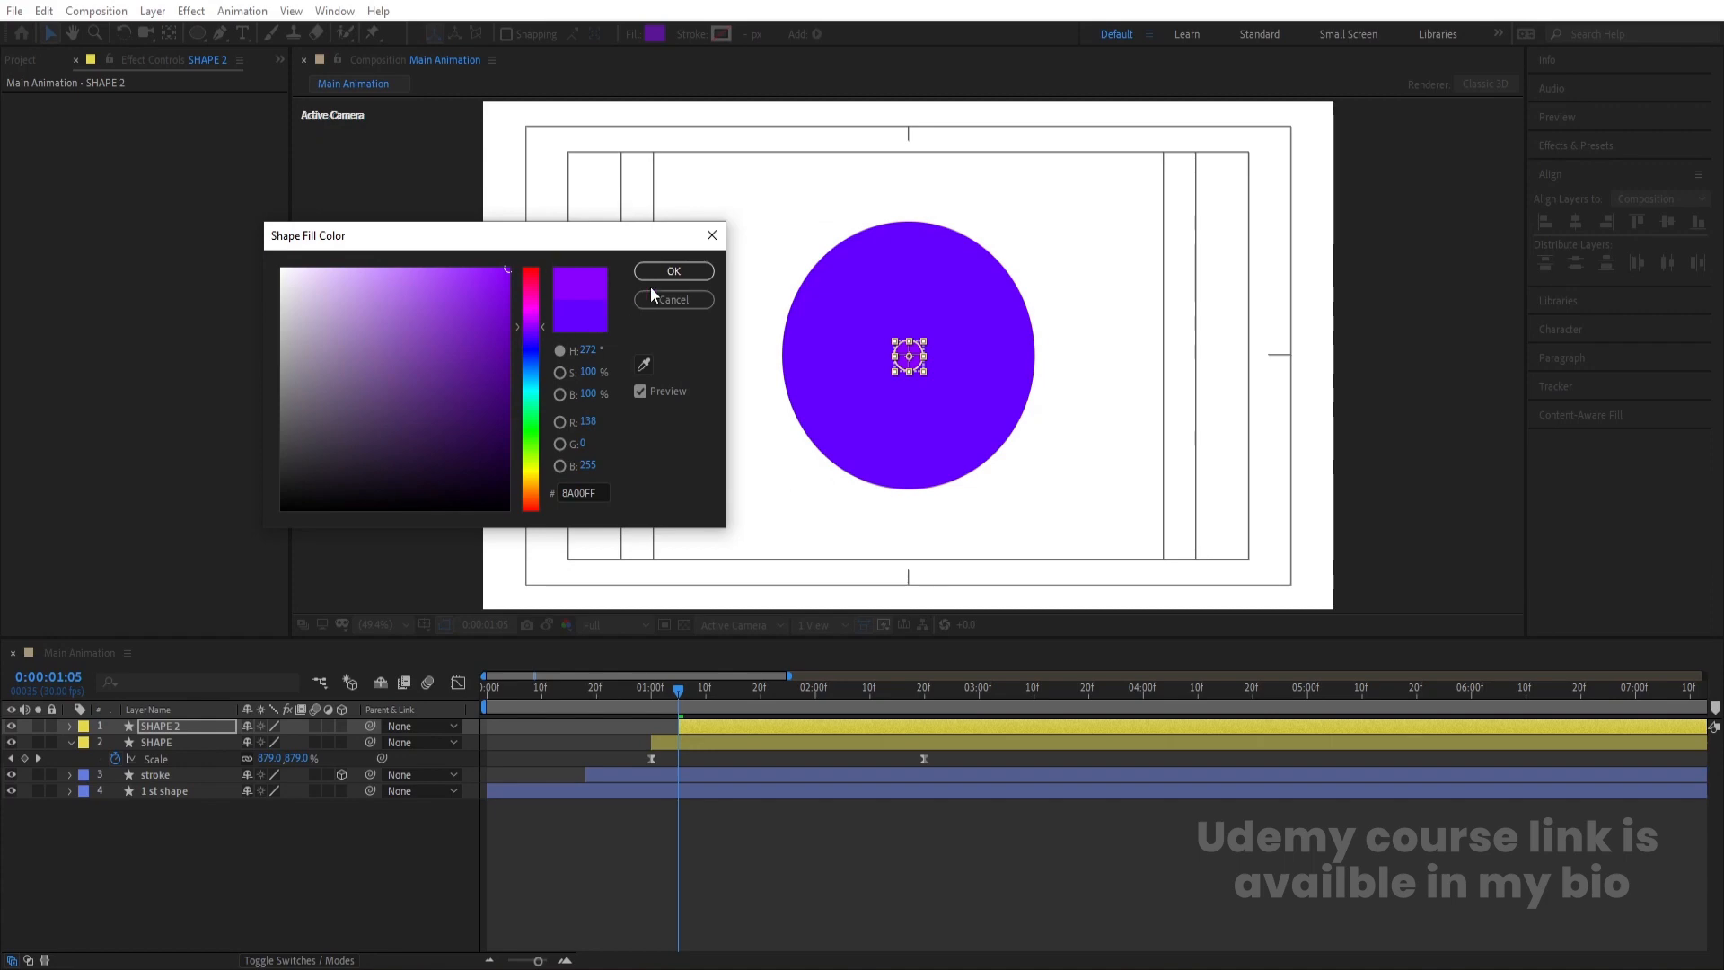
pyautogui.click(669, 272)
# Duplicate the SHAPE 2 layer, start the copy at 1:10 and fill it with dark purple 500094
pyautogui.click(707, 692)
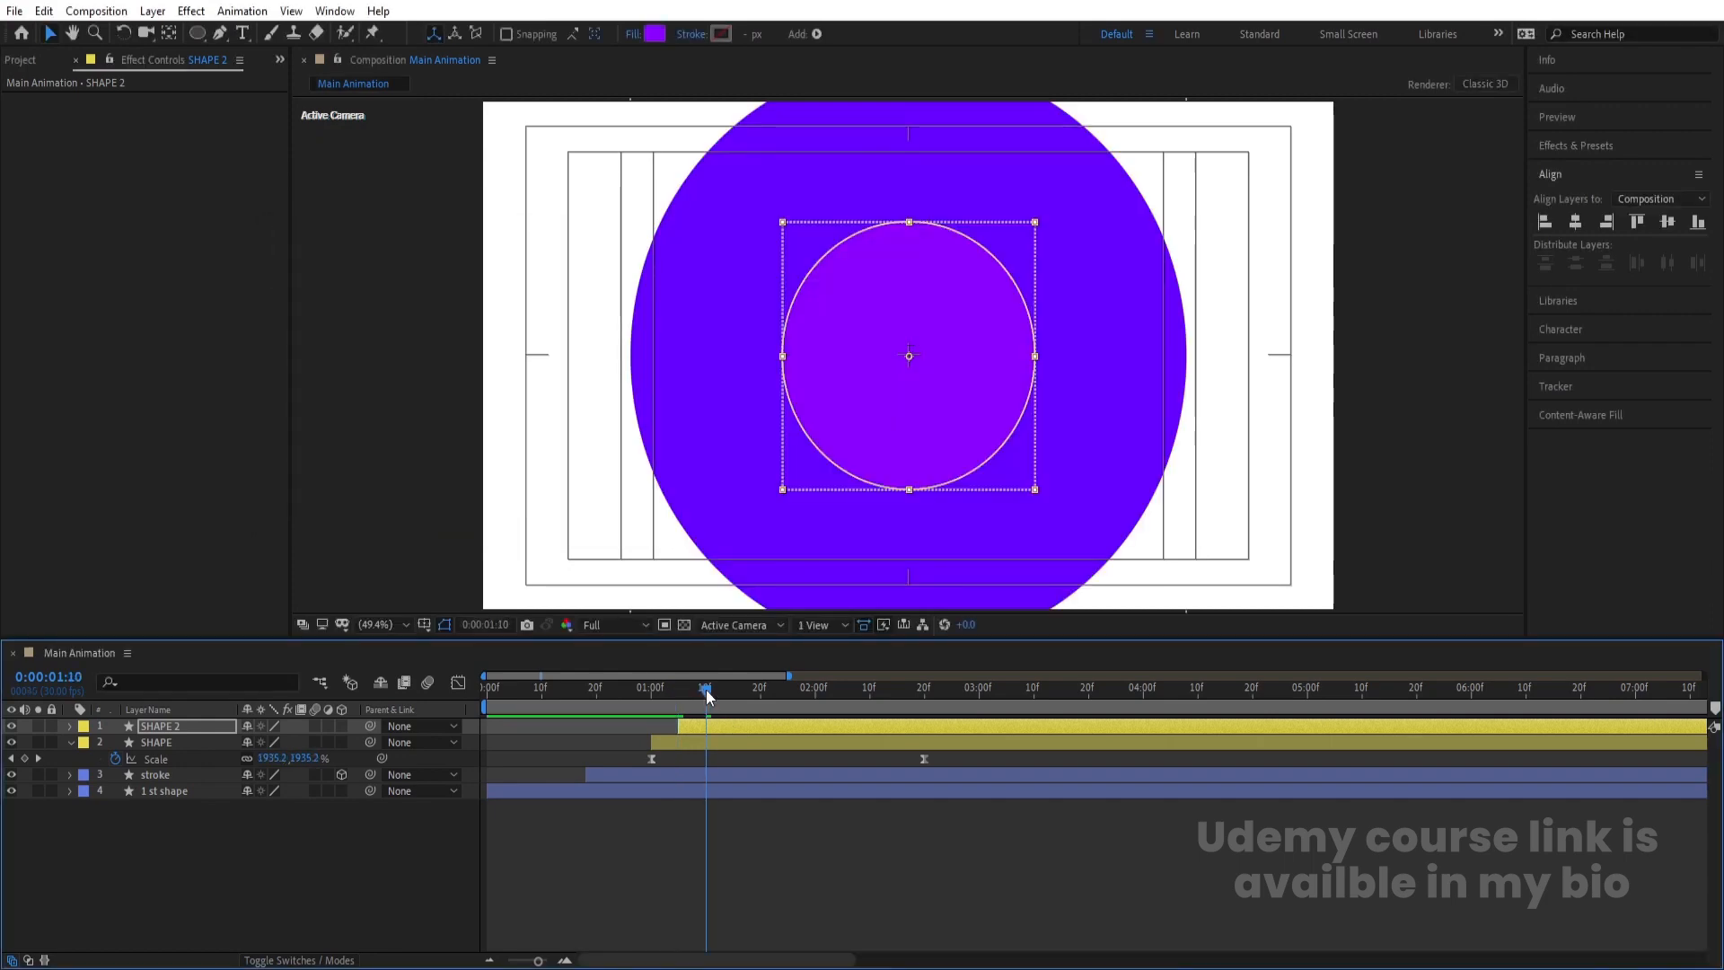
pyautogui.click(713, 726)
pyautogui.hotkey('ctrl', 'd')
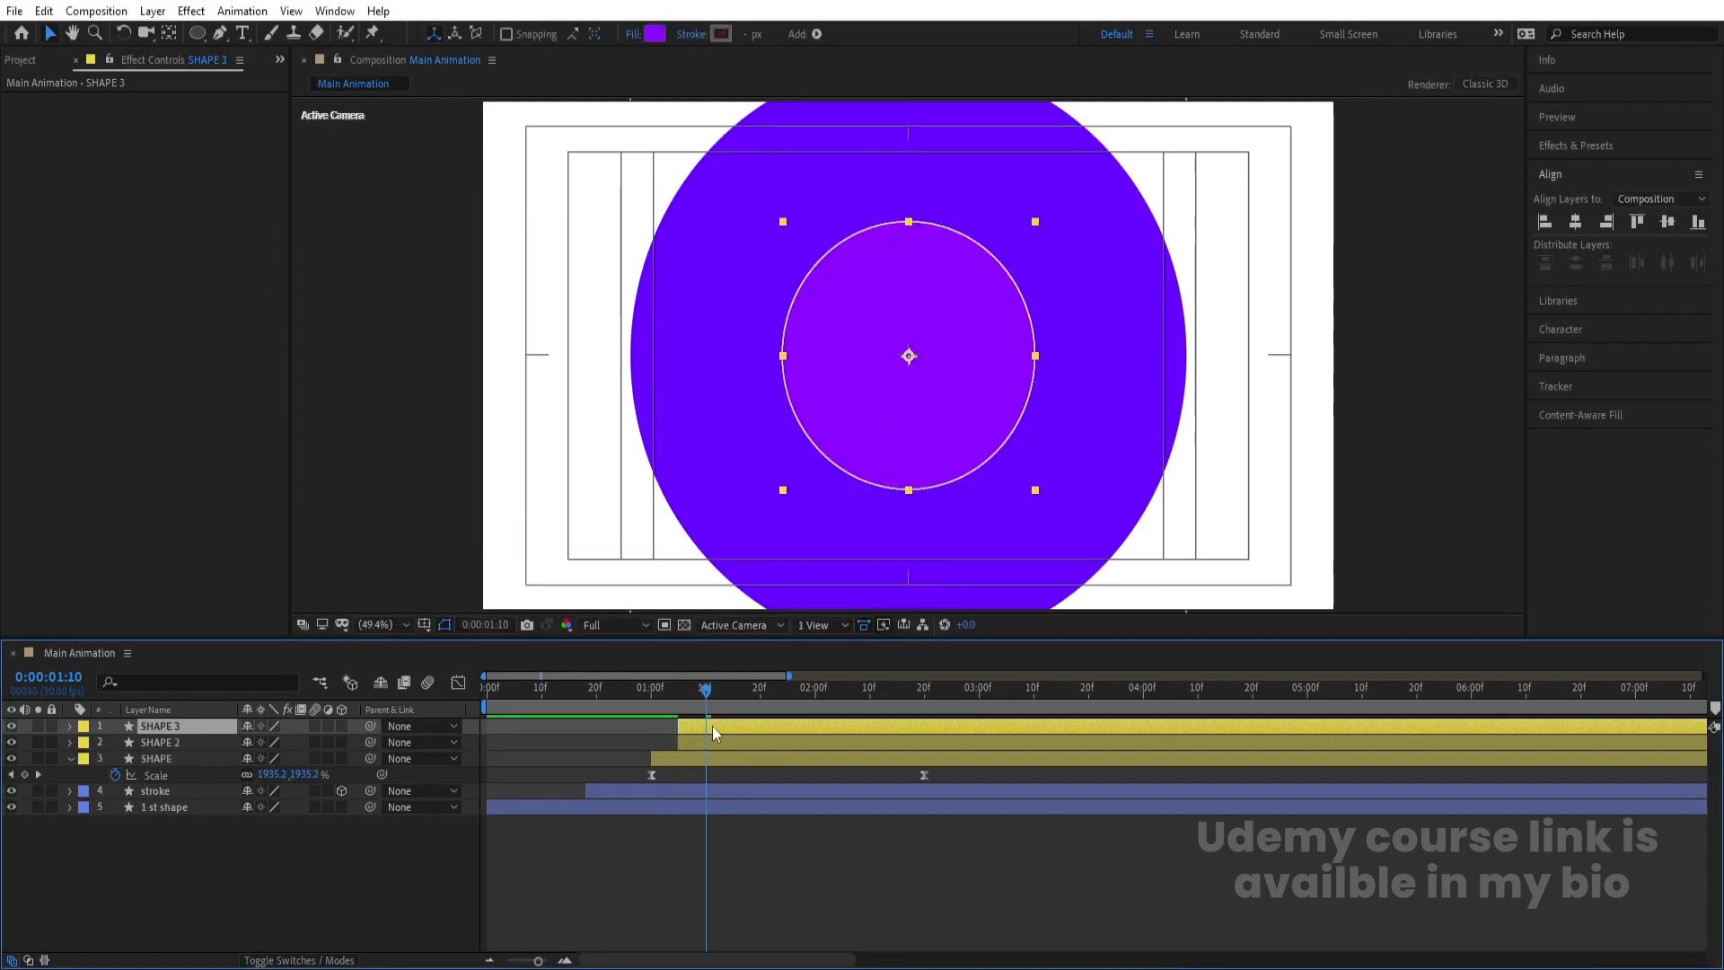
pyautogui.hotkey('alt', '[')
pyautogui.click(656, 34)
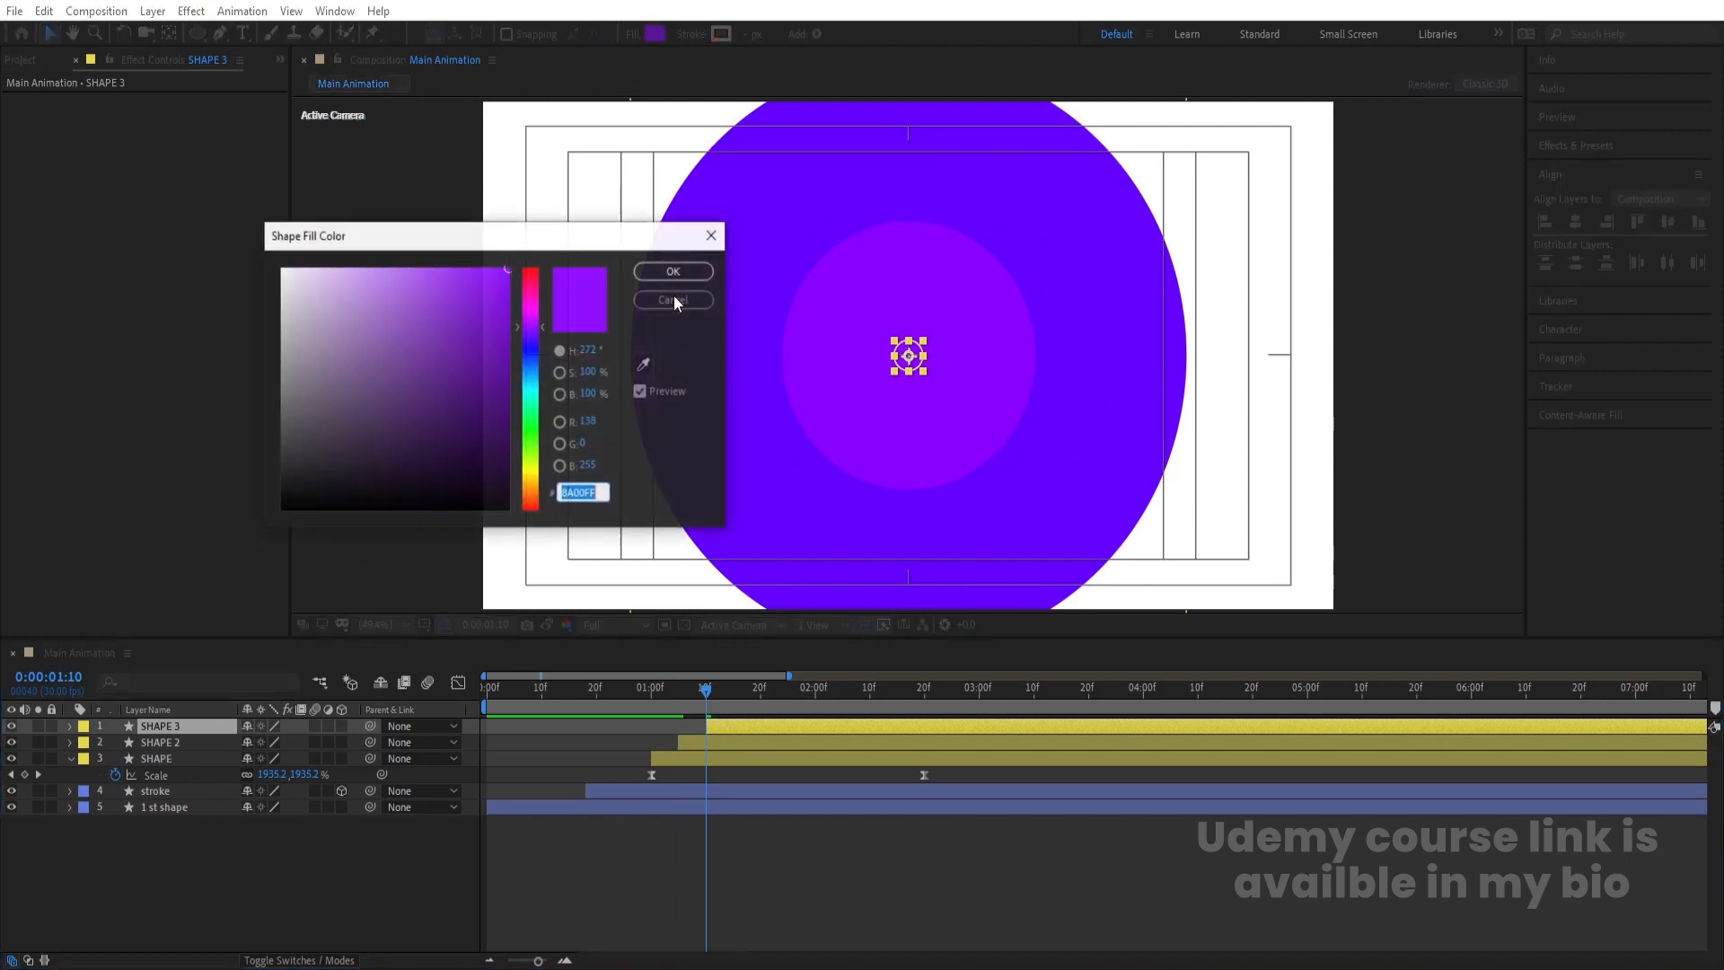
pyautogui.click(508, 369)
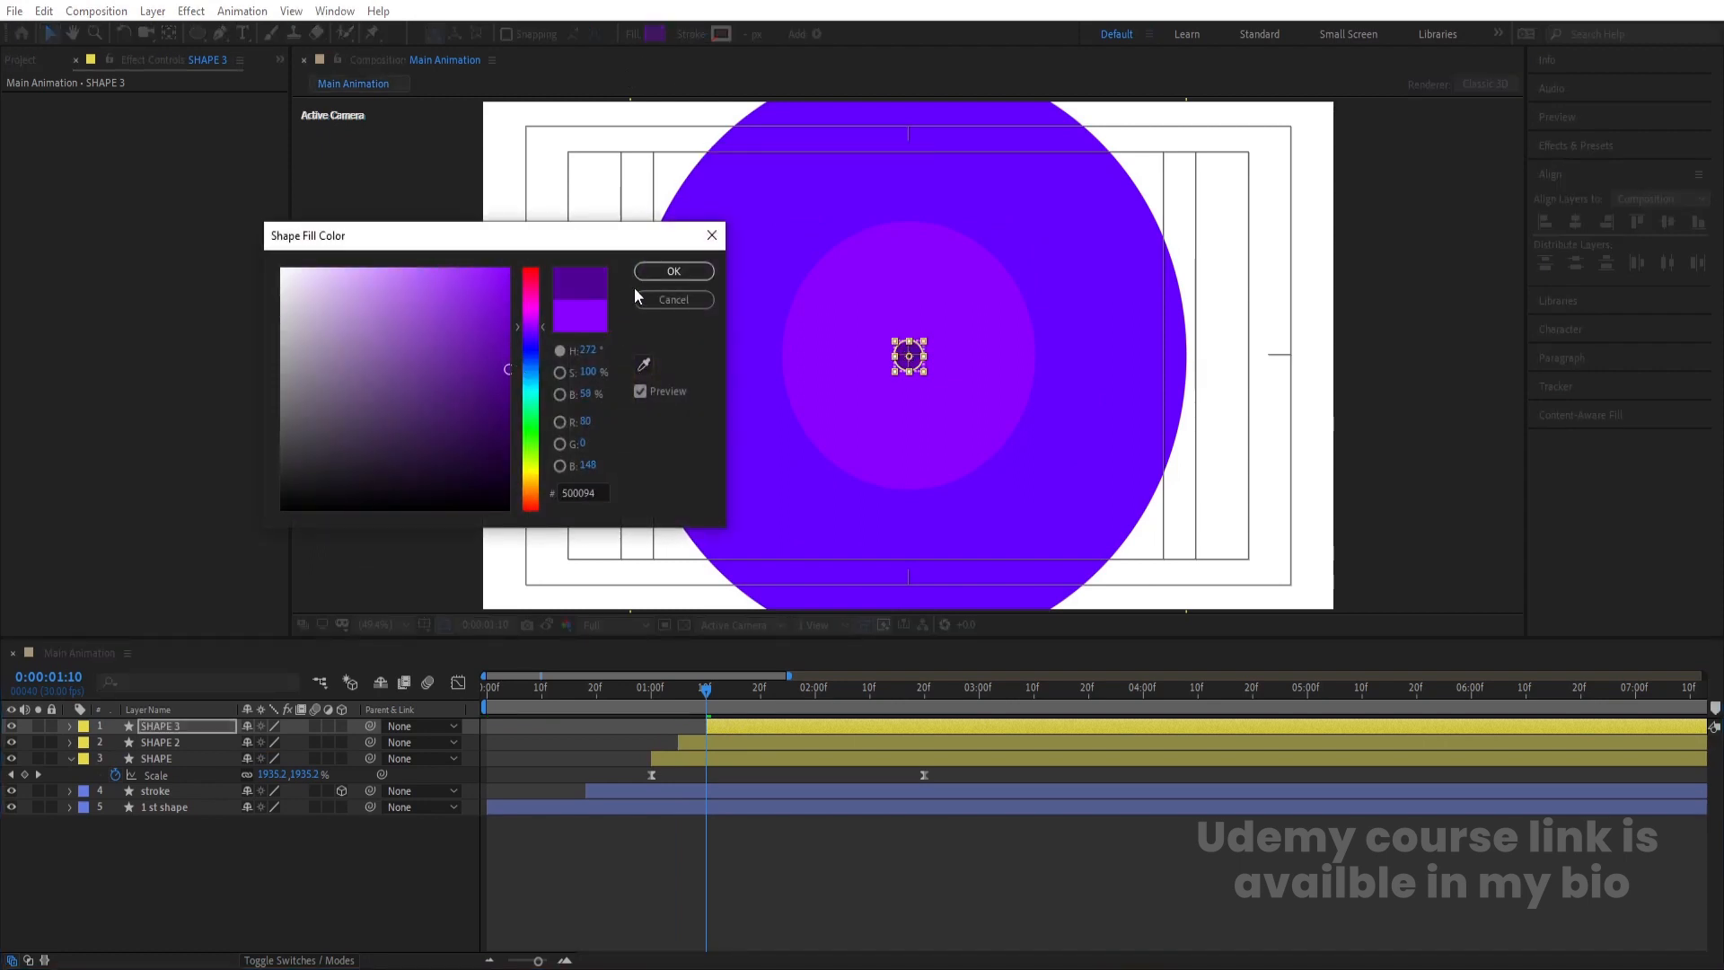
pyautogui.click(673, 271)
# Duplicate the SHAPE 3 layer, start the copy at 1:15 and fill it with white FFFFFF
pyautogui.moveTo(706, 689); pyautogui.dragTo(729, 692)
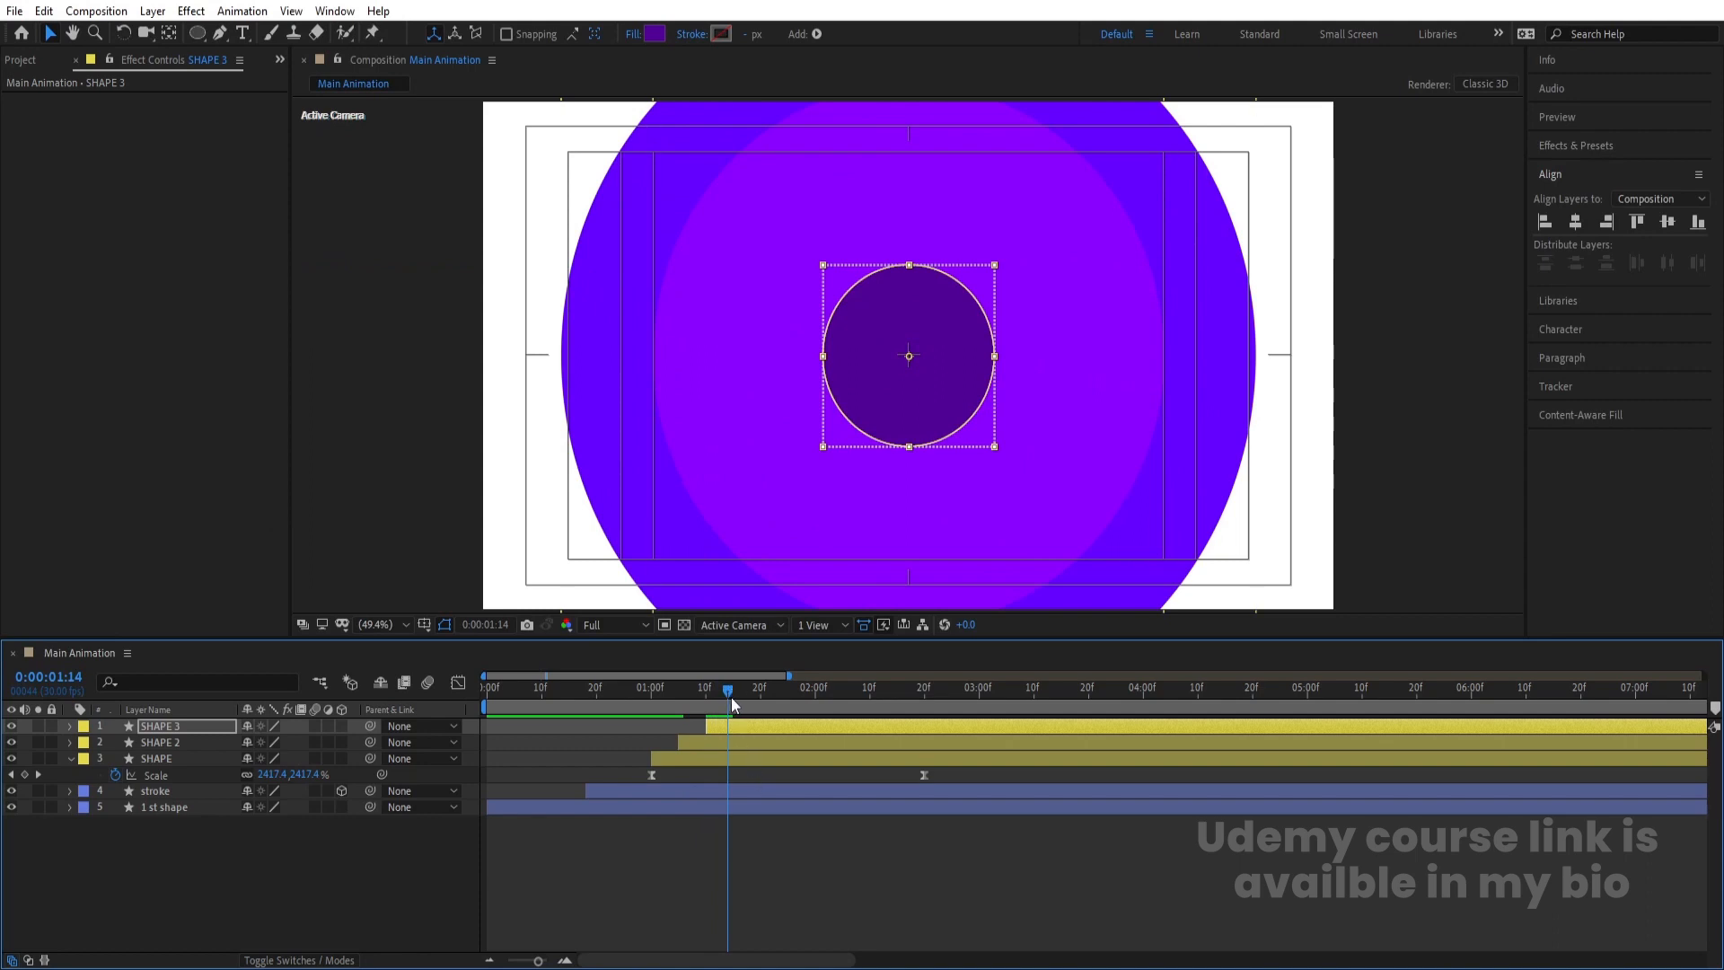
pyautogui.click(732, 713)
pyautogui.hotkey('ctrl', 'd')
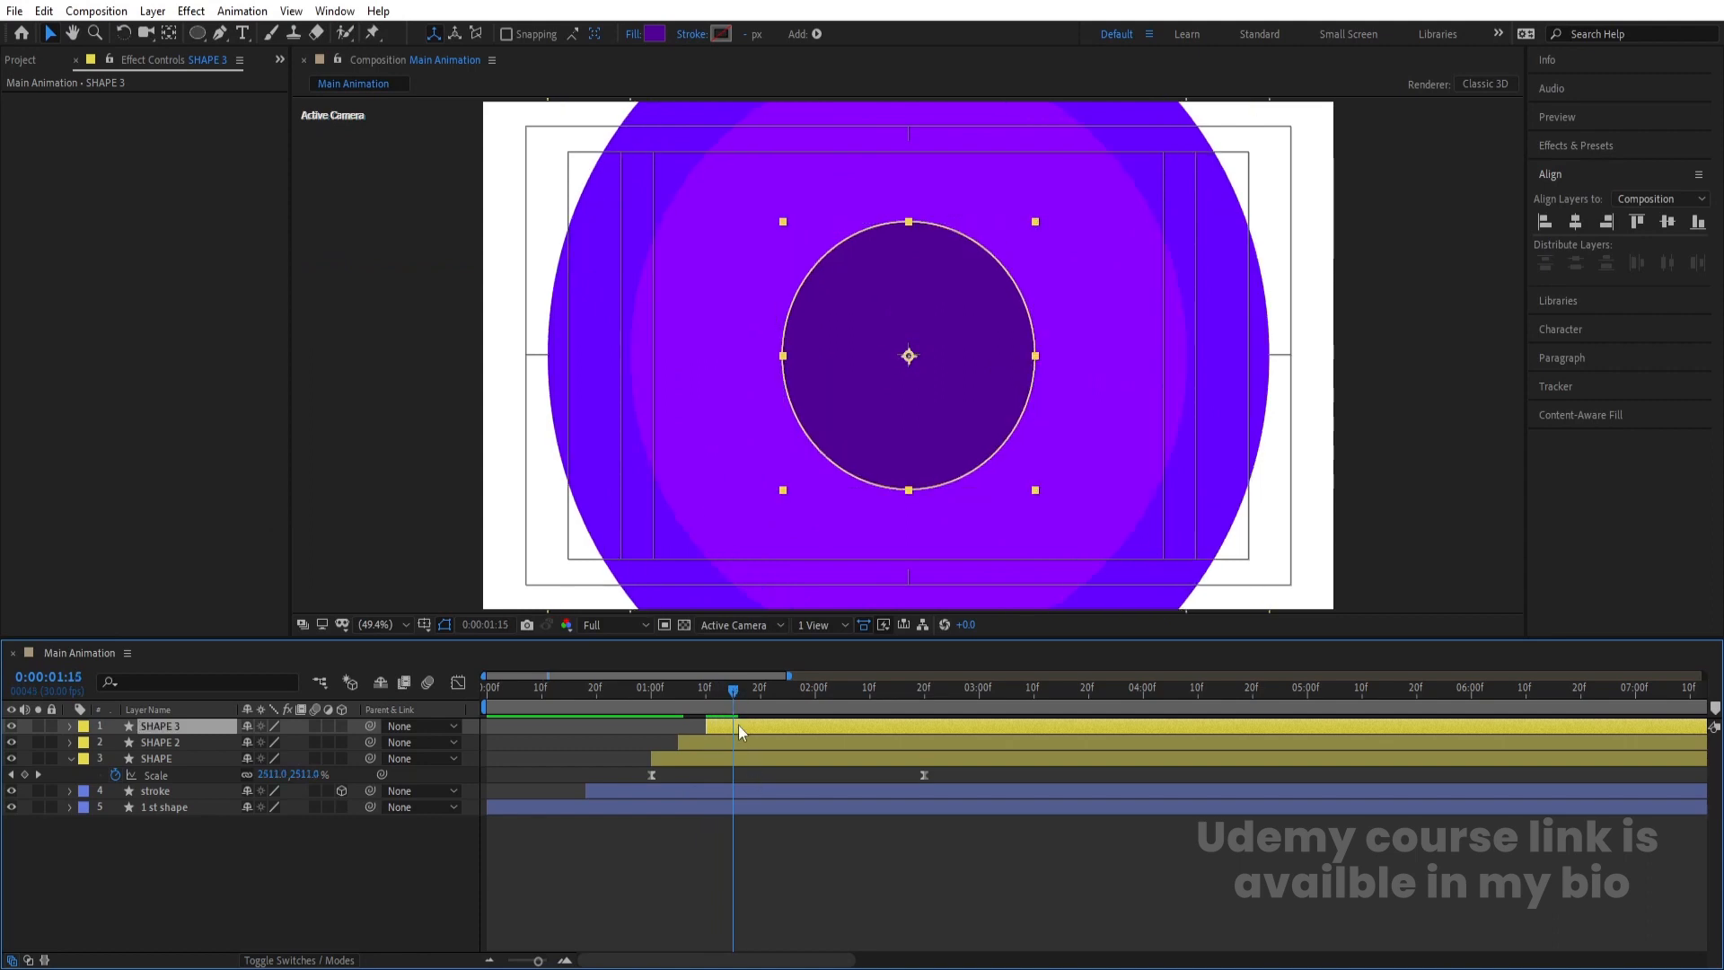
pyautogui.press('[')
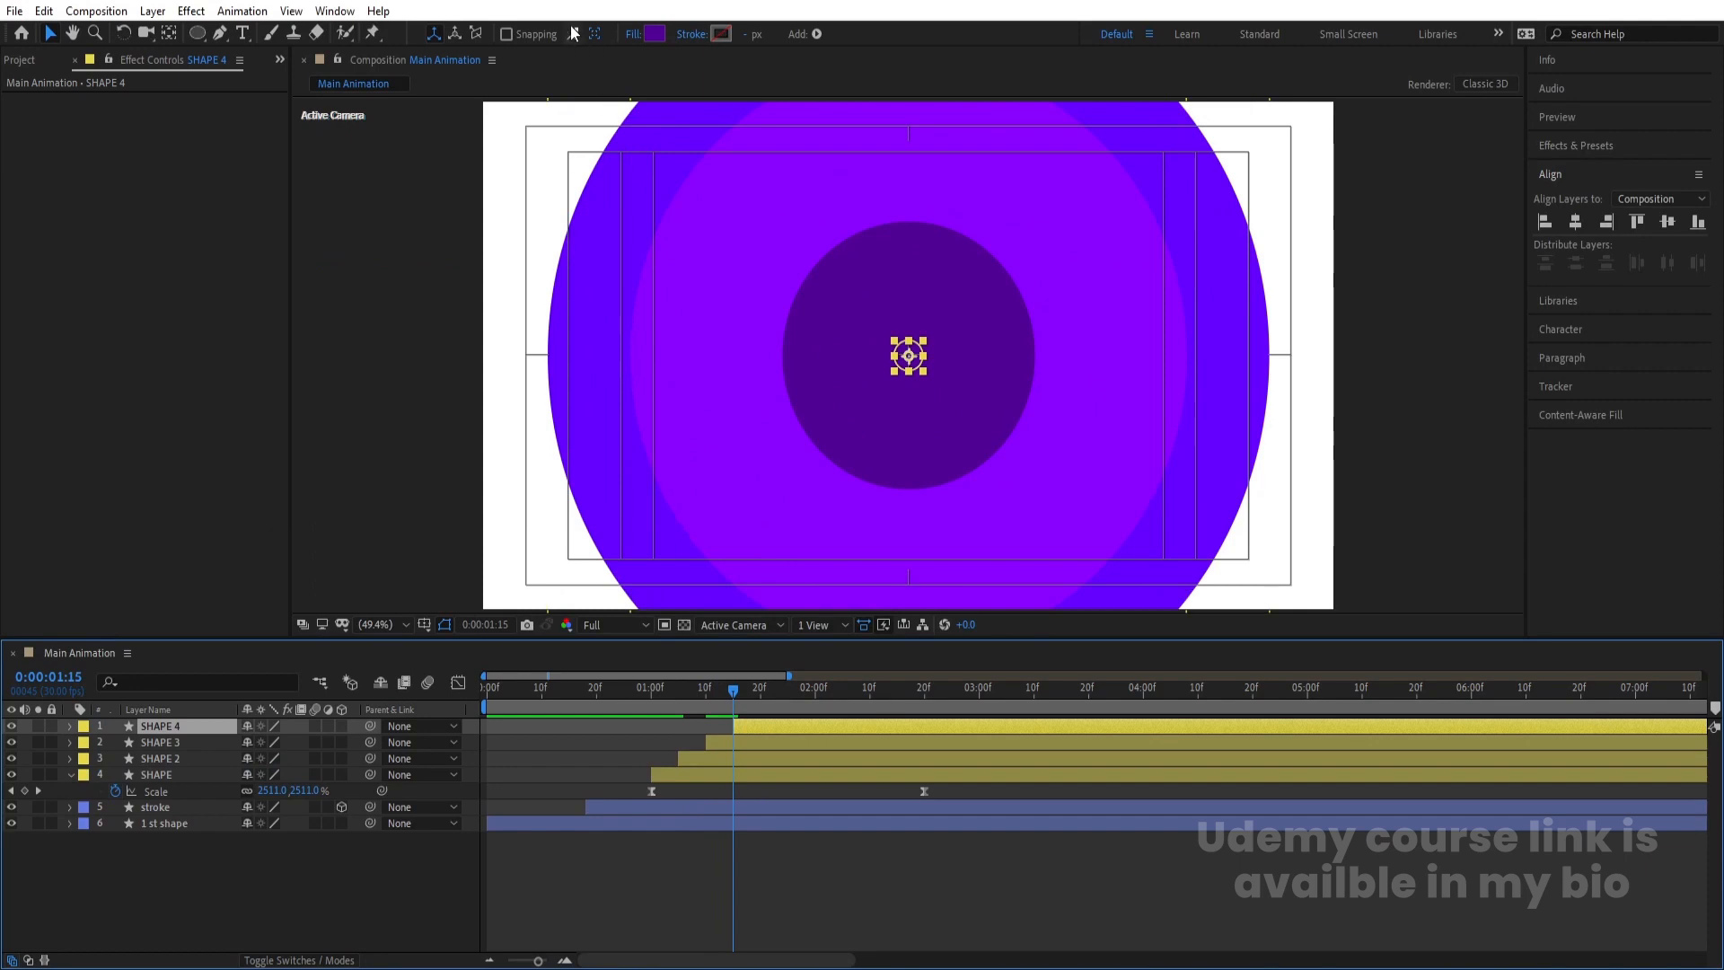
pyautogui.click(656, 34)
pyautogui.write('ffffff')
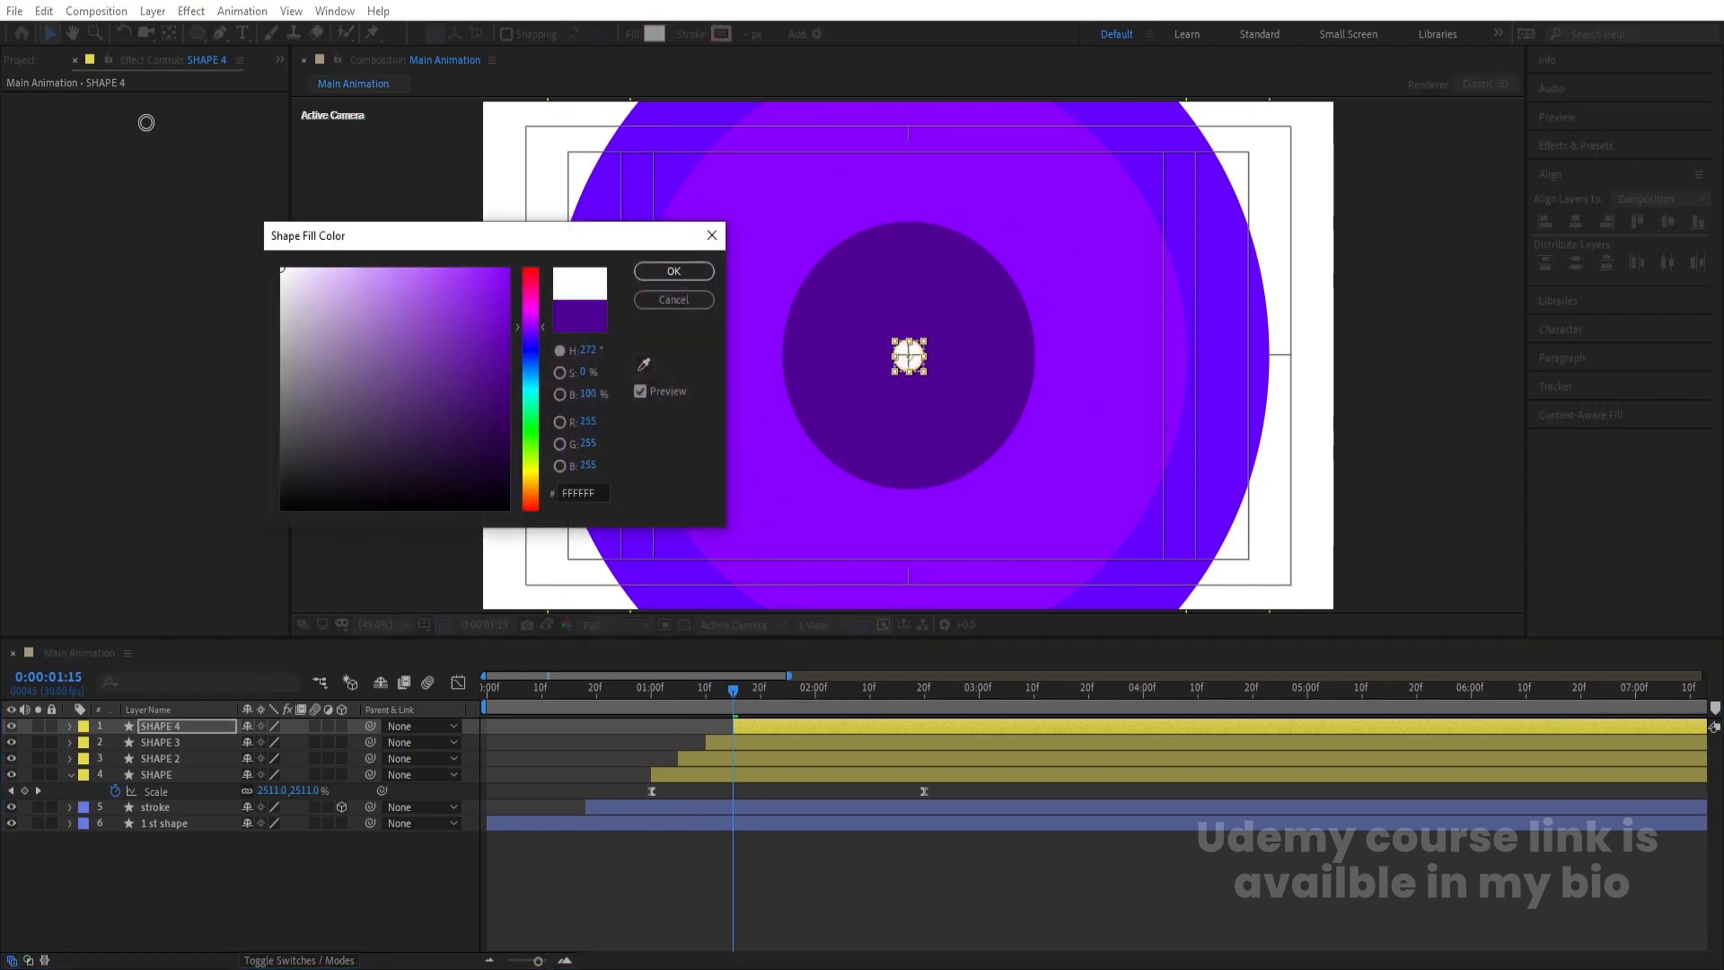
pyautogui.press('Return')
# Duplicate the SHAPE 4 layer, start the copy at 1:19 with a black 000000 fill, and preview from the beginning
pyautogui.moveTo(734, 698); pyautogui.dragTo(788, 727)
pyautogui.click(764, 729)
pyautogui.hotkey('ctrl', 'd')
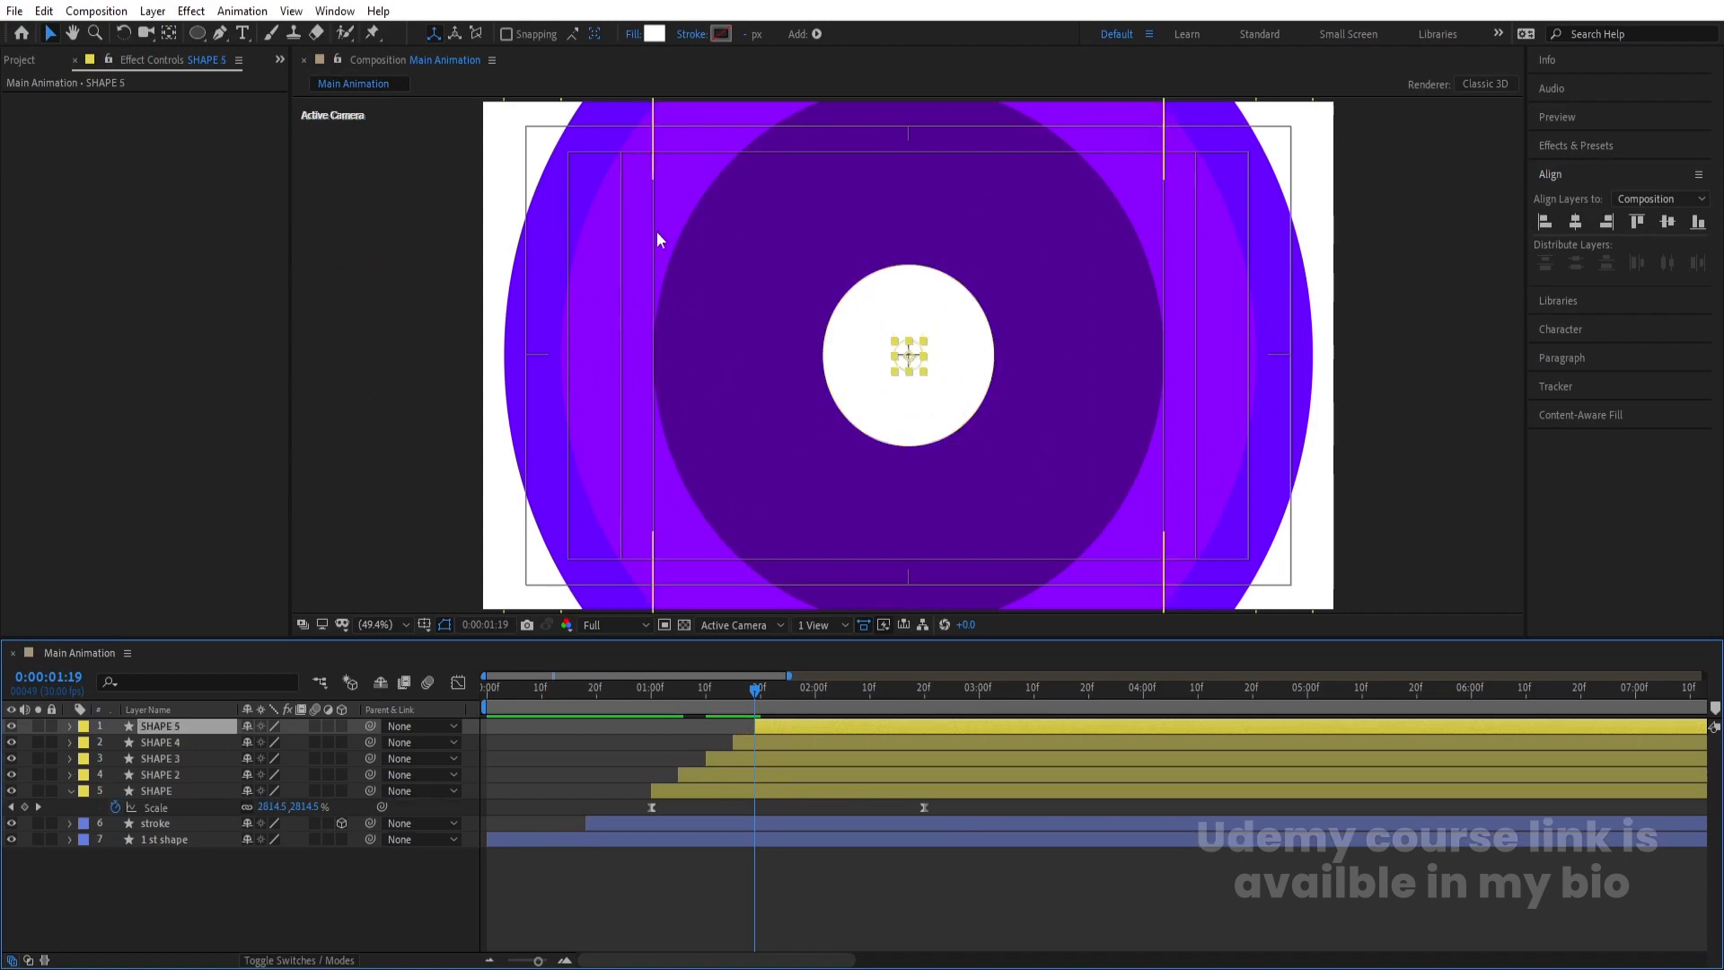
pyautogui.click(660, 41)
pyautogui.moveTo(316, 474); pyautogui.dragTo(218, 554)
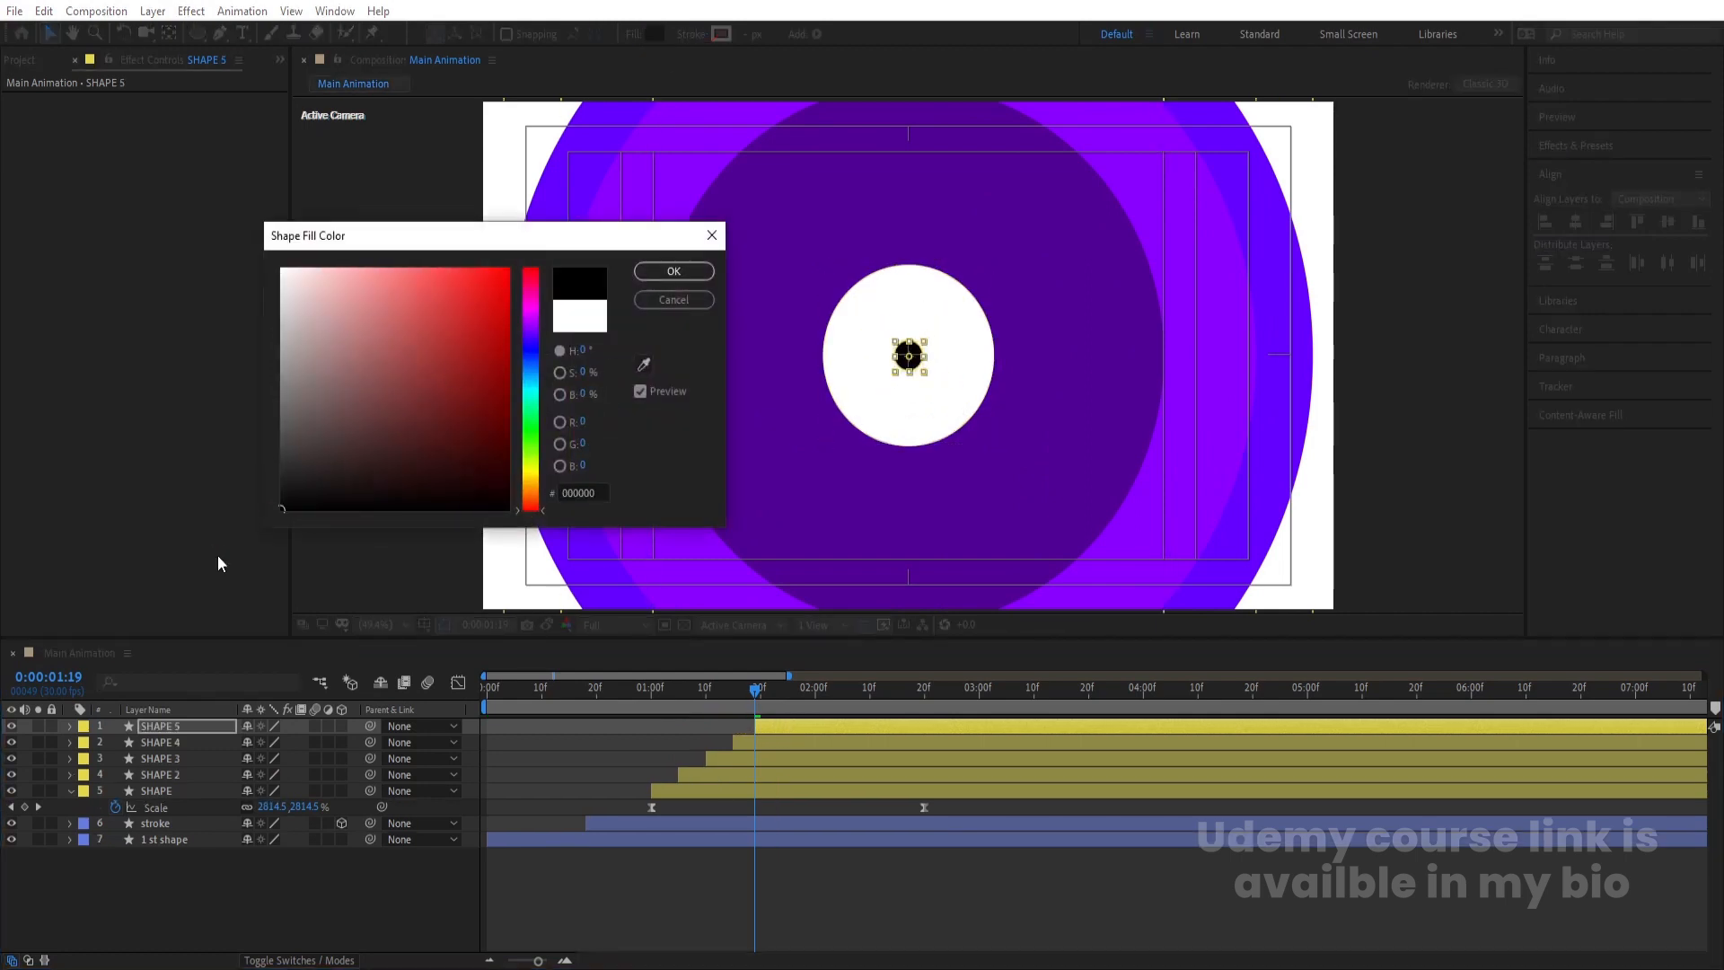
pyautogui.press('Return')
pyautogui.press('space')
pyautogui.moveTo(490, 691); pyautogui.dragTo(406, 697)
pyautogui.press('space')
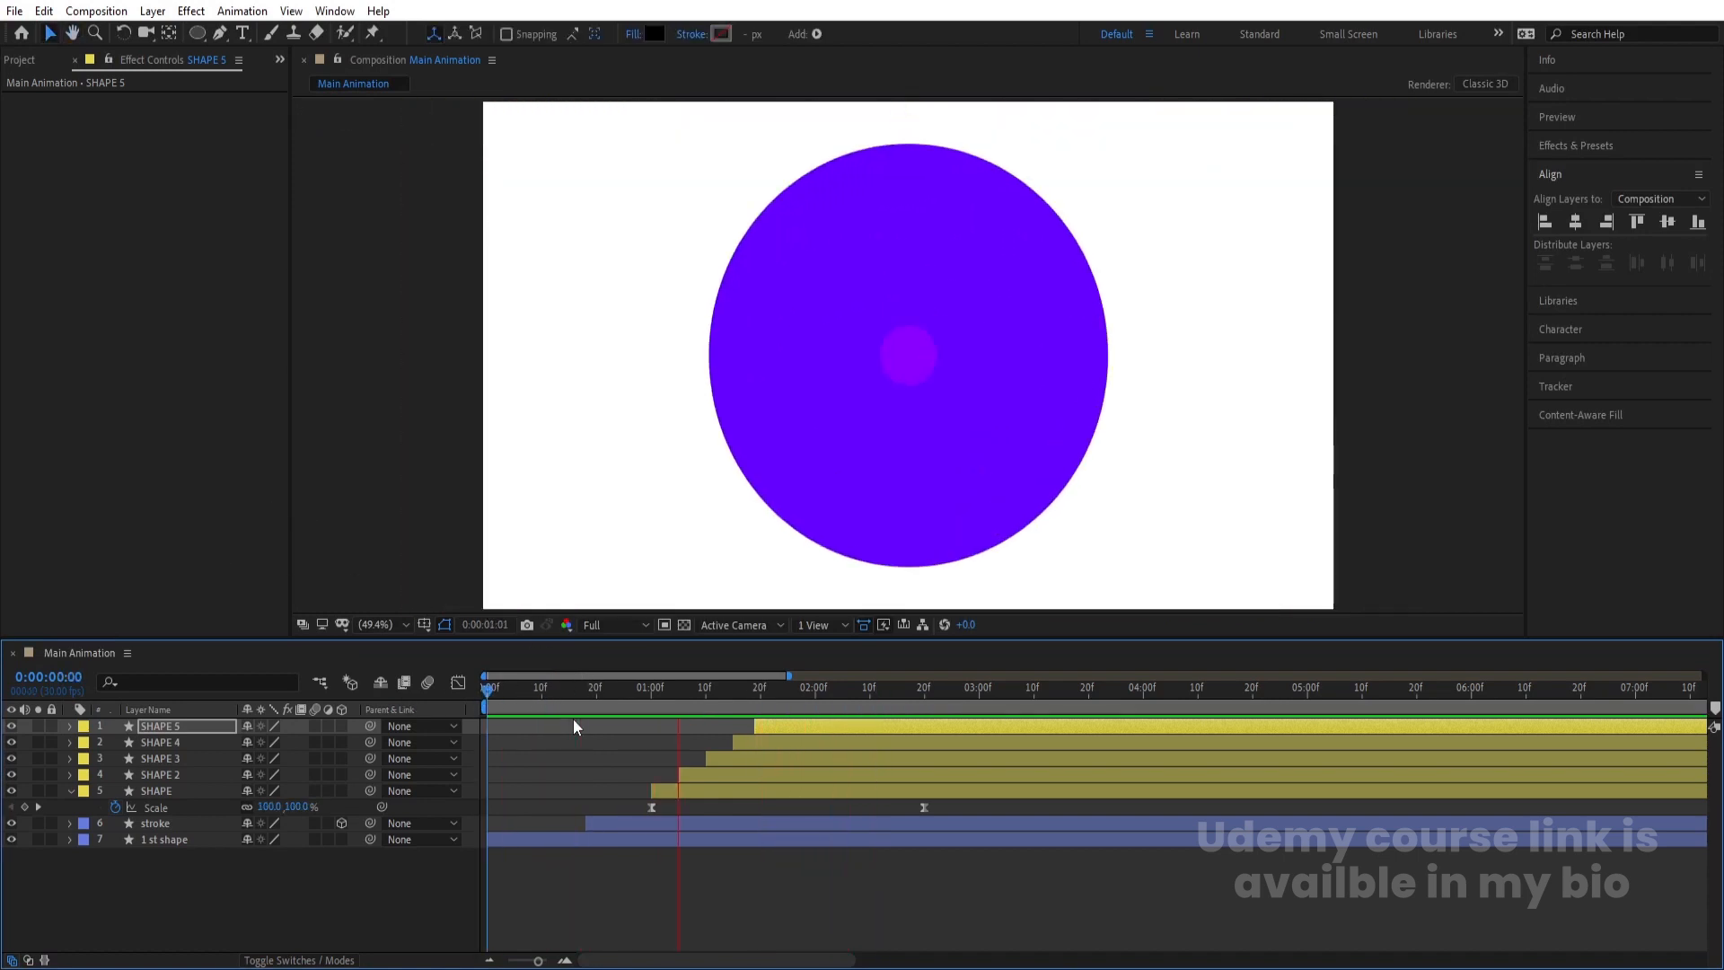
# Tighten the stagger by starting the SHAPE 2 layer at 1:02 and the SHAPE 3 layer at 1:04
pyautogui.moveTo(800, 691); pyautogui.dragTo(663, 699)
pyautogui.press('=')
pyautogui.press('=')
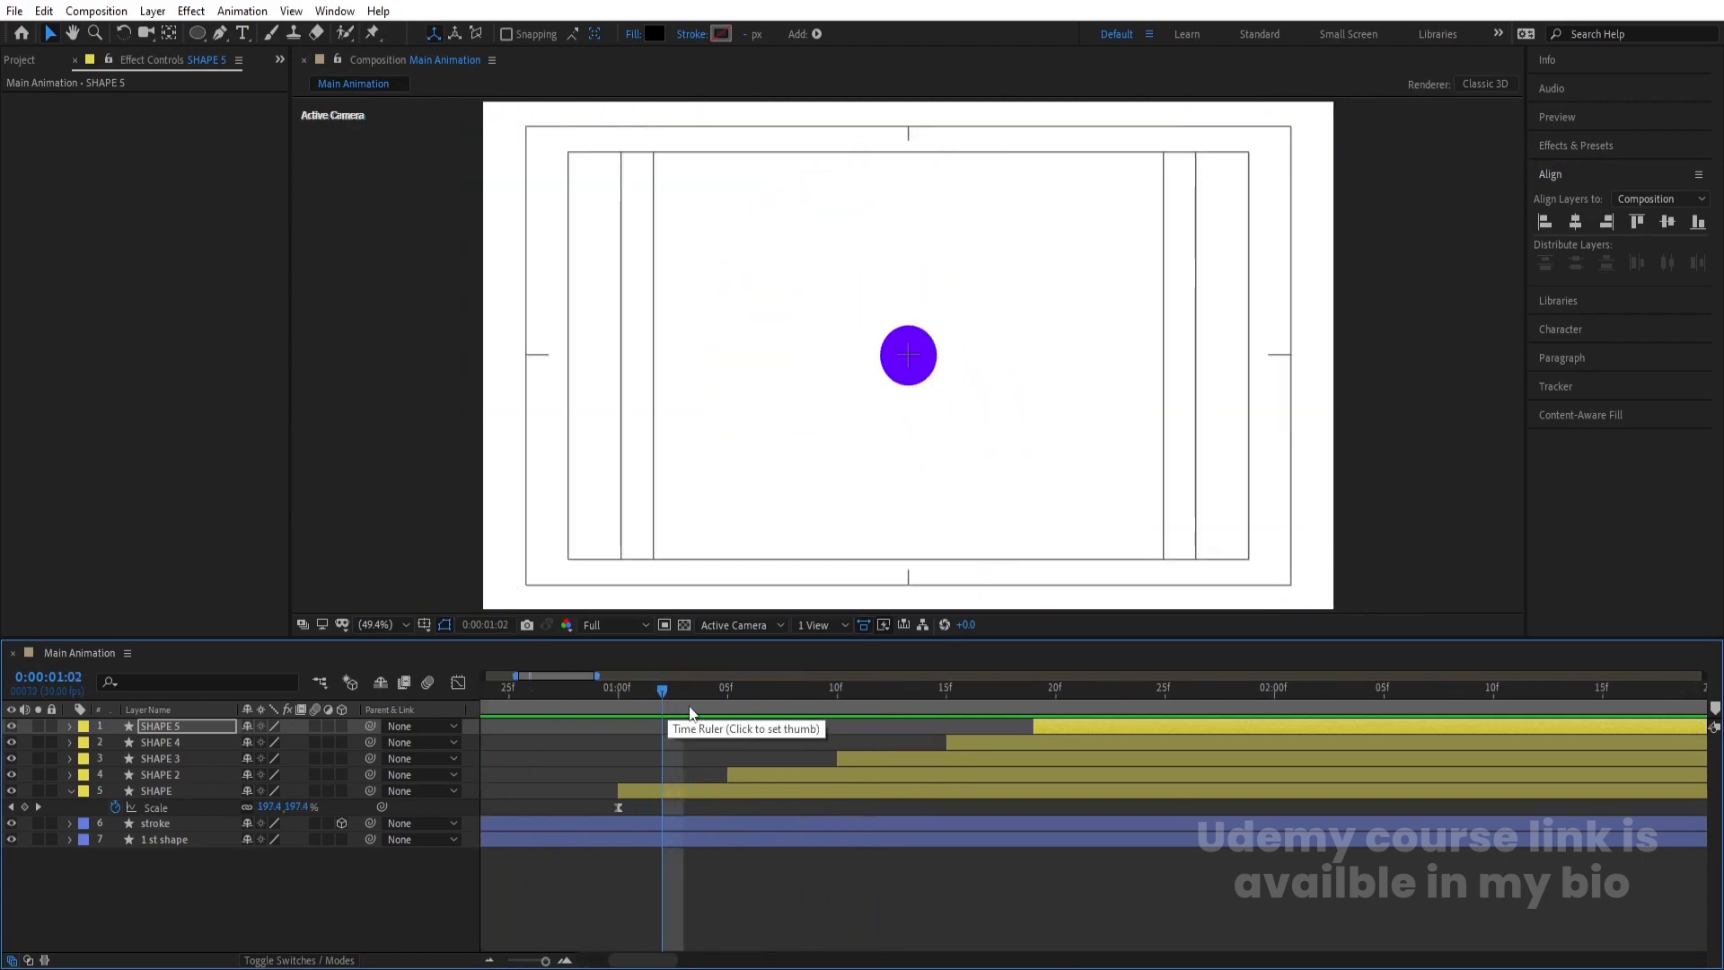
pyautogui.click(763, 772)
pyautogui.press('[')
pyautogui.moveTo(725, 690); pyautogui.dragTo(708, 684)
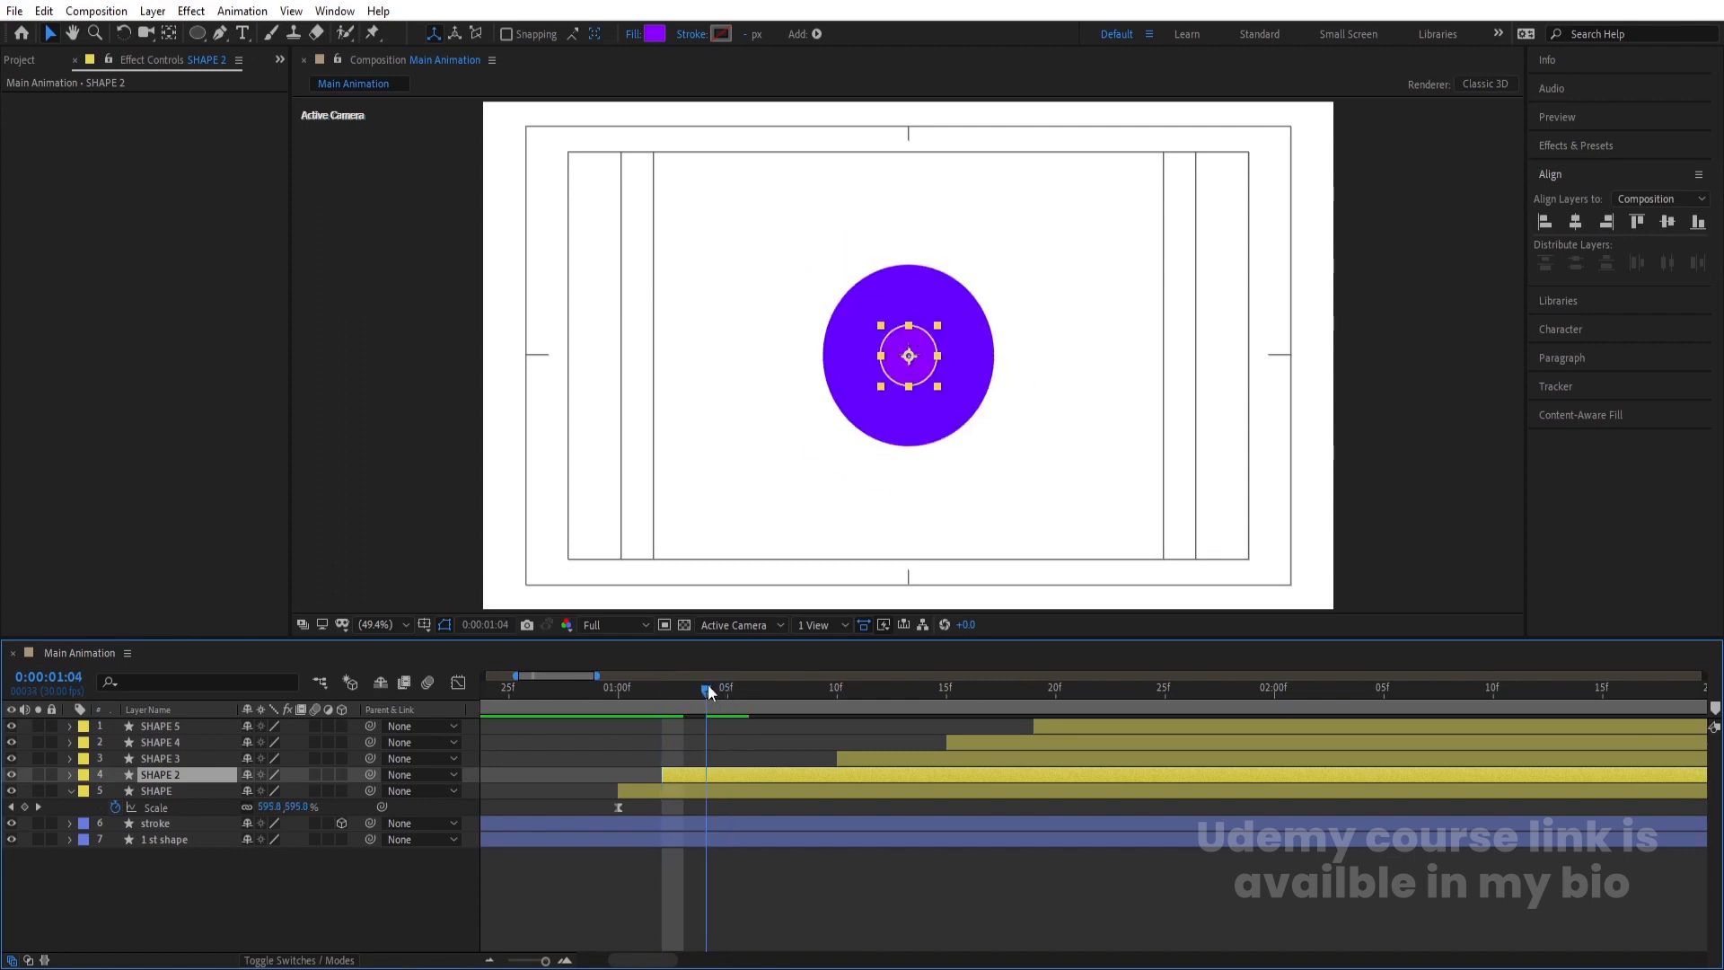
pyautogui.click(864, 760)
pyautogui.press('[')
# Start the SHAPE 4 layer at 1:06 and the SHAPE 5 layer at 1:08, and preview the staggered expansion
pyautogui.click(751, 696)
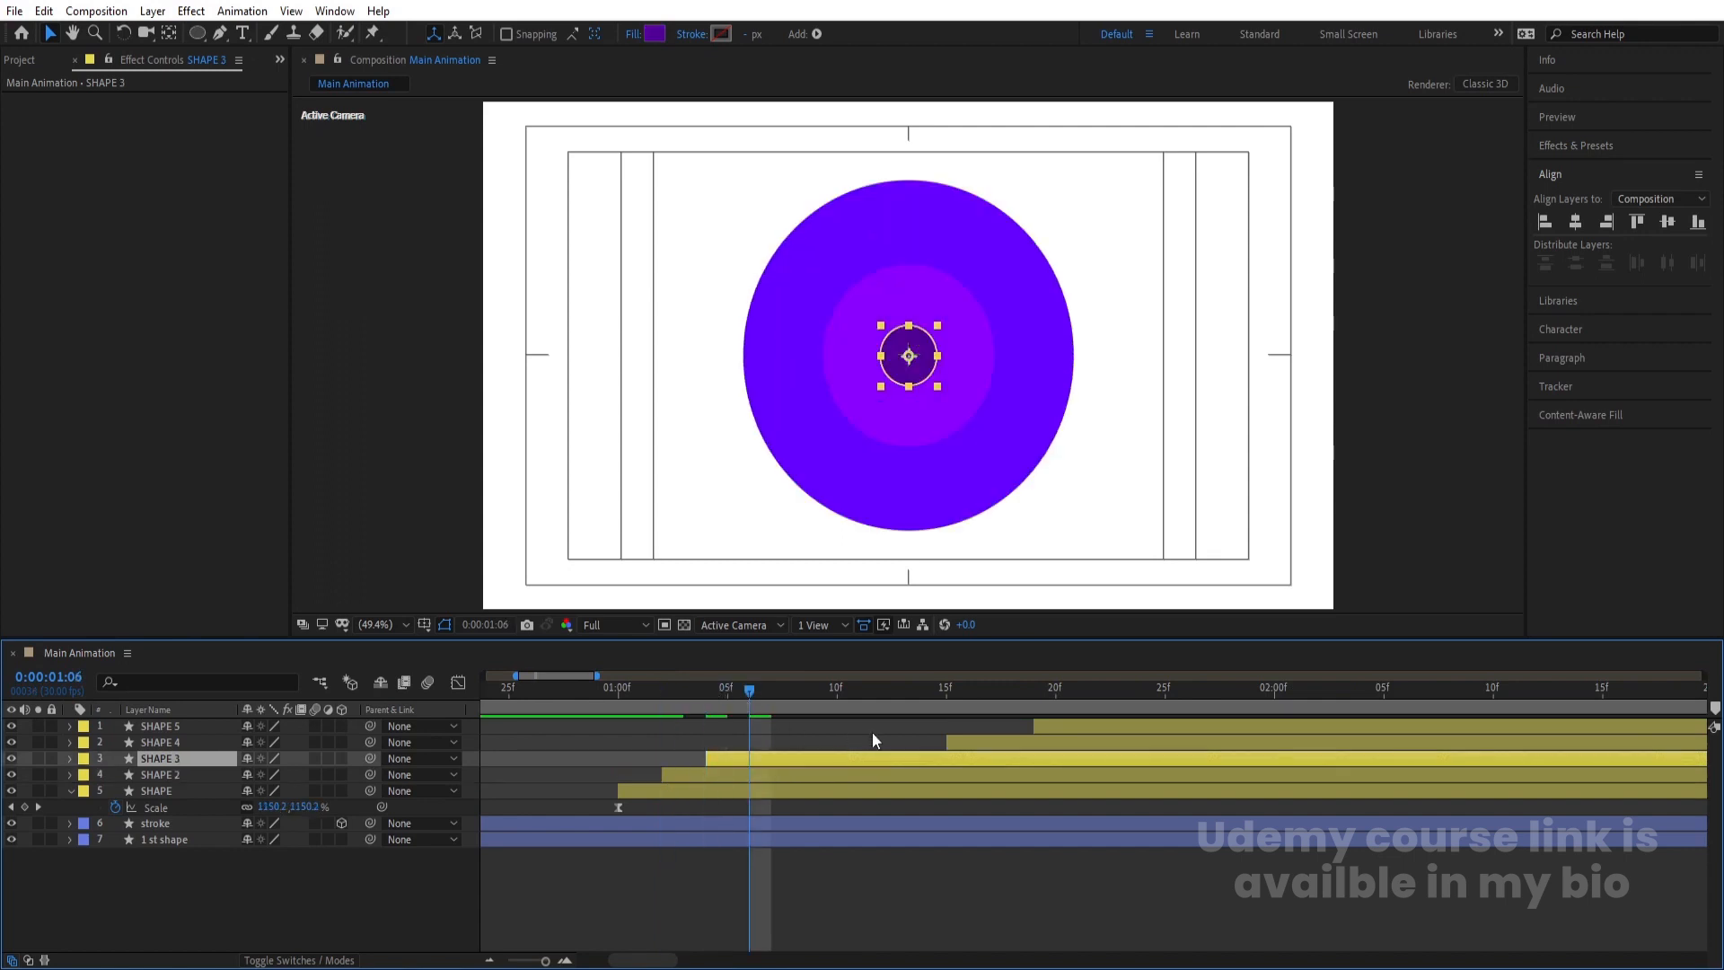
pyautogui.click(1000, 745)
pyautogui.press('[')
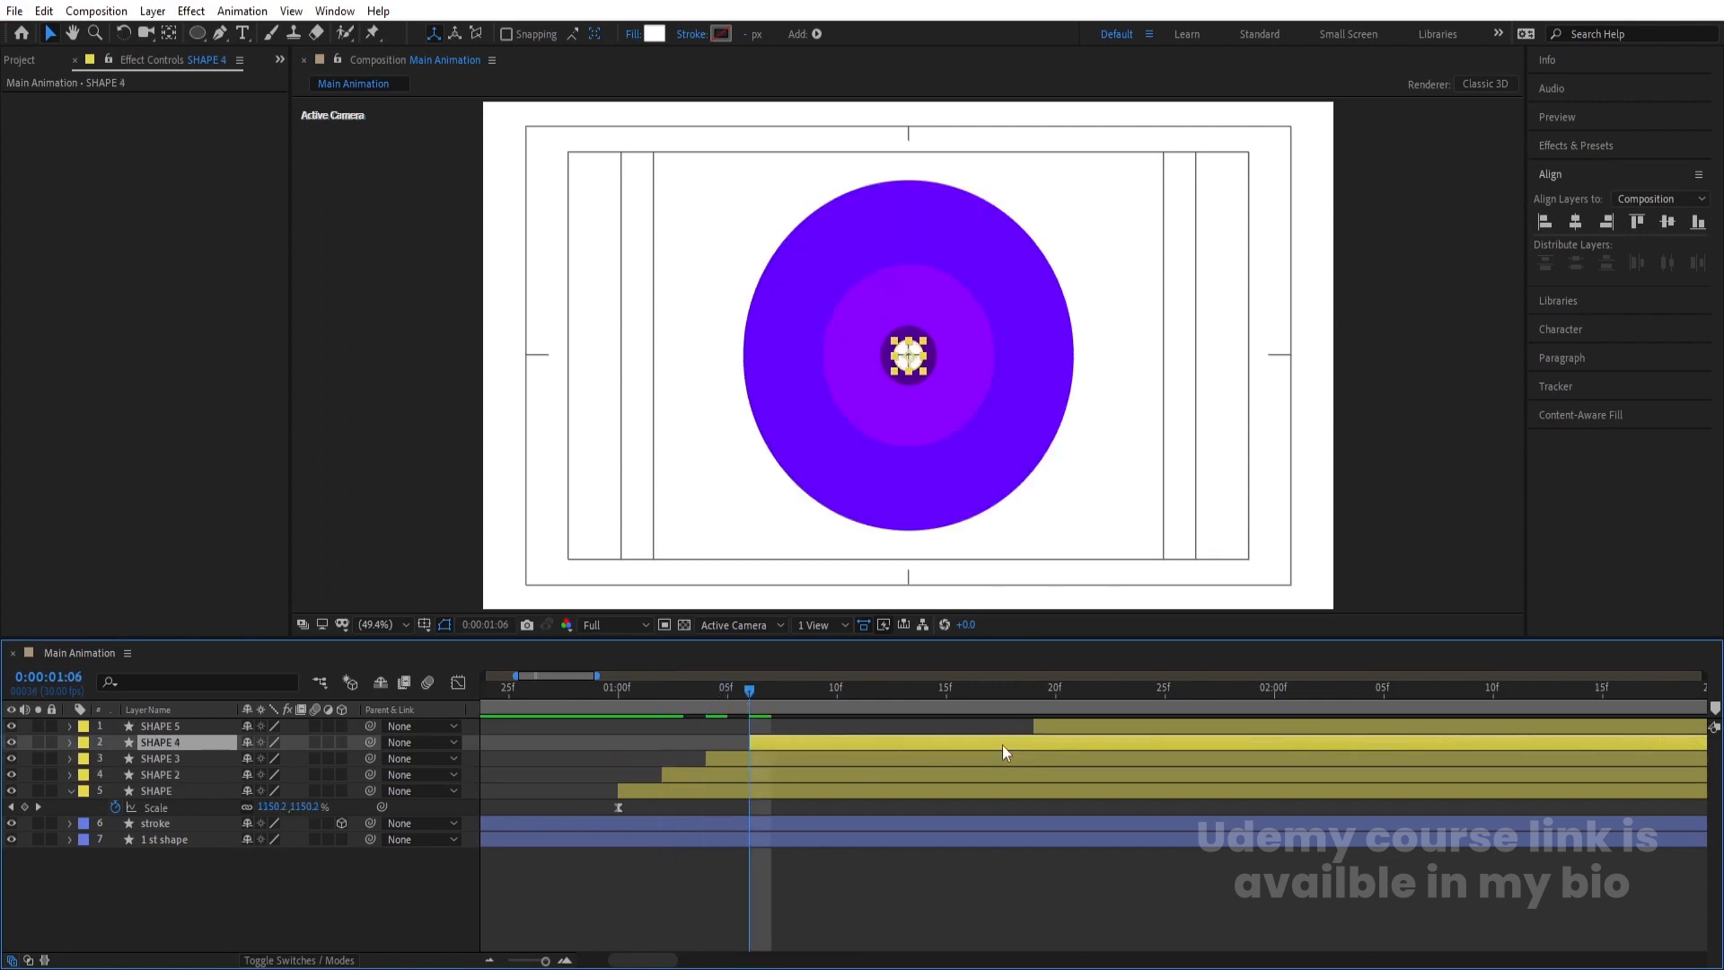
pyautogui.click(794, 698)
pyautogui.click(1050, 724)
pyautogui.press('[')
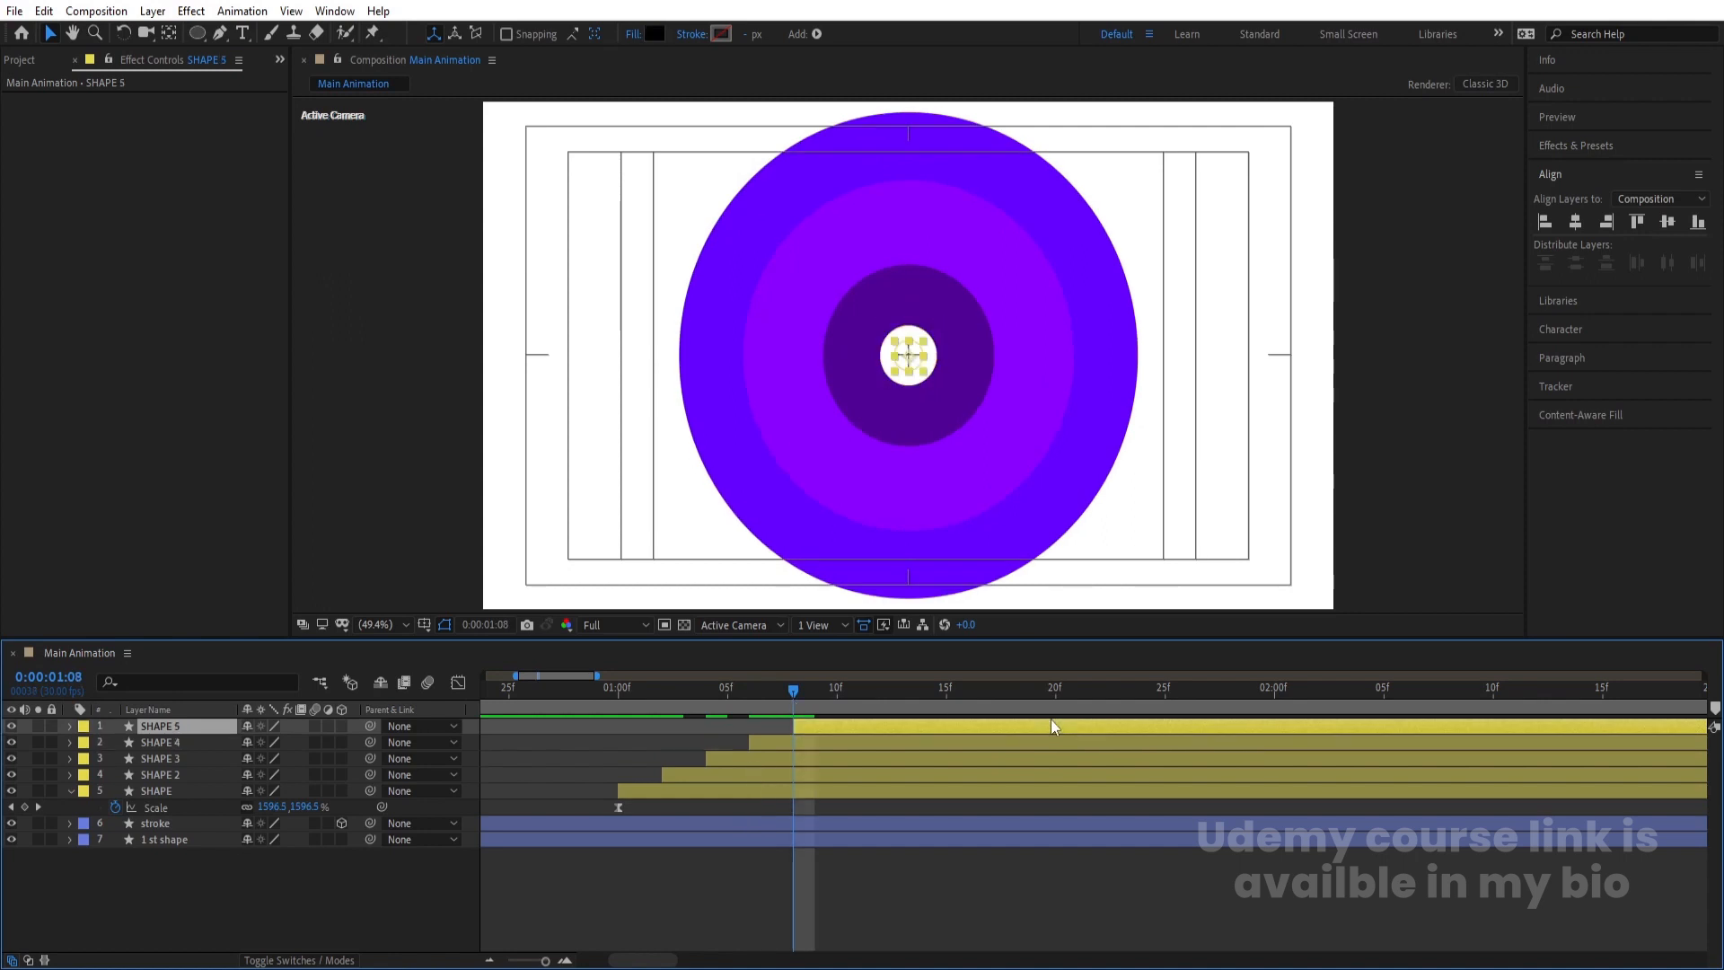
pyautogui.press('-')
pyautogui.press('space')
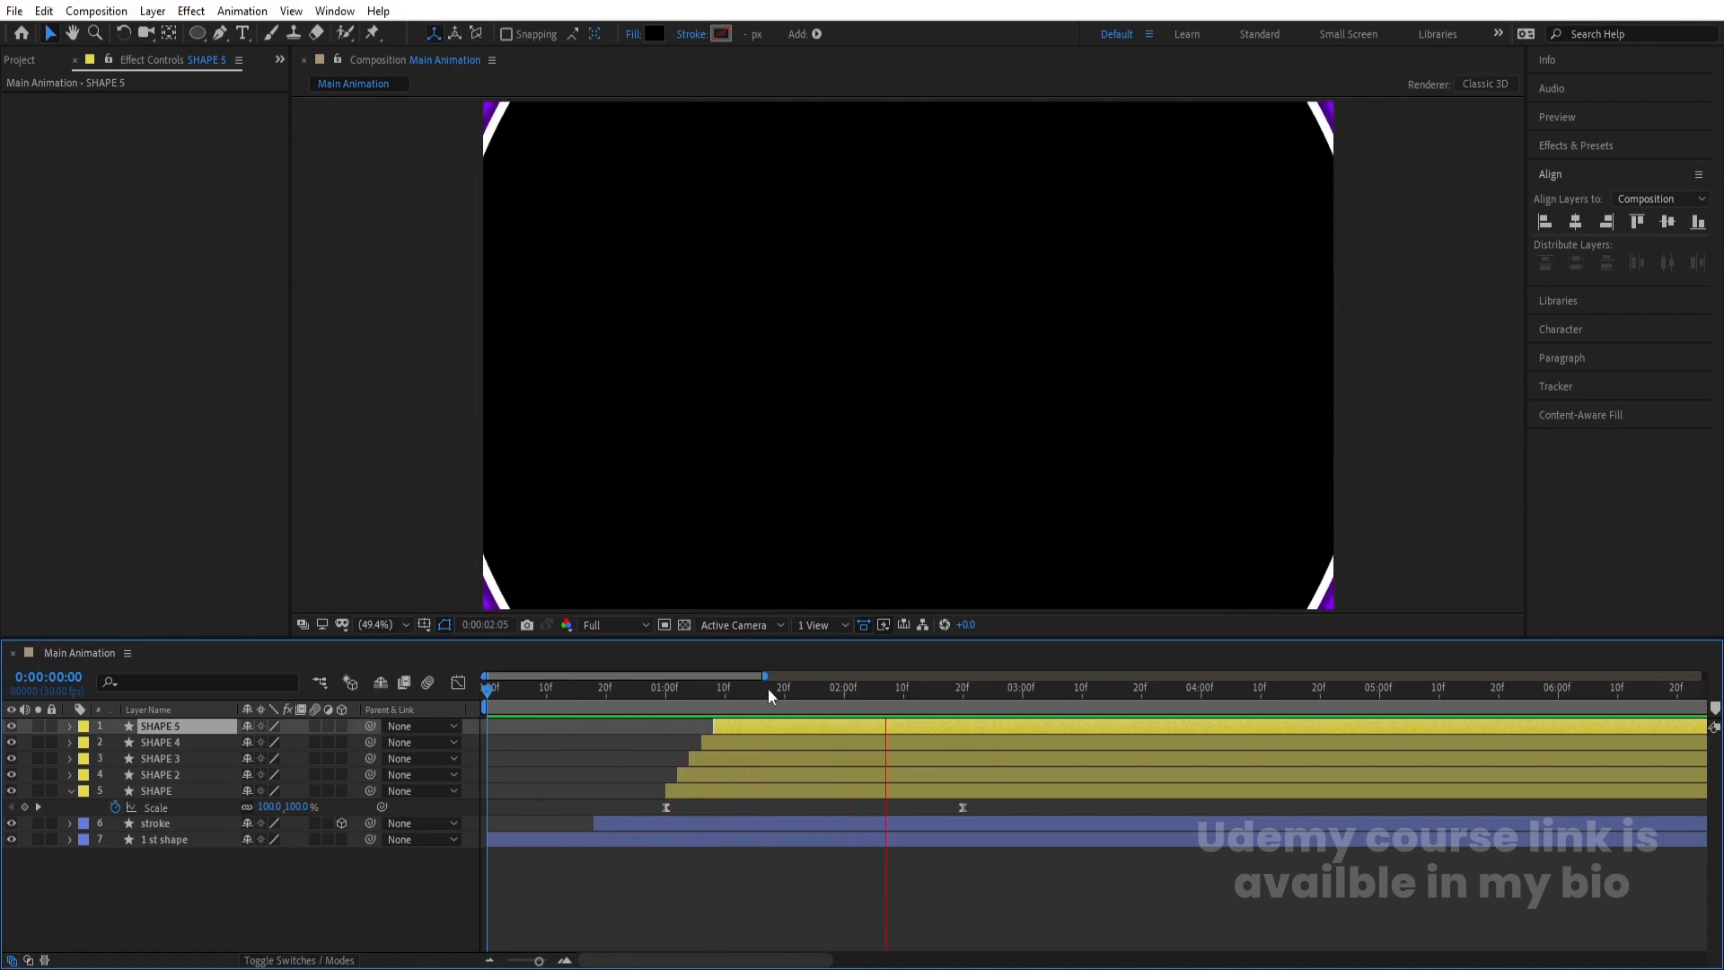
# Rename the black SHAPE 5 layer to "mask"
pyautogui.moveTo(768, 688)
pyautogui.mouseDown()
pyautogui.moveTo(674, 690)
pyautogui.moveTo(761, 690)
pyautogui.mouseUp()
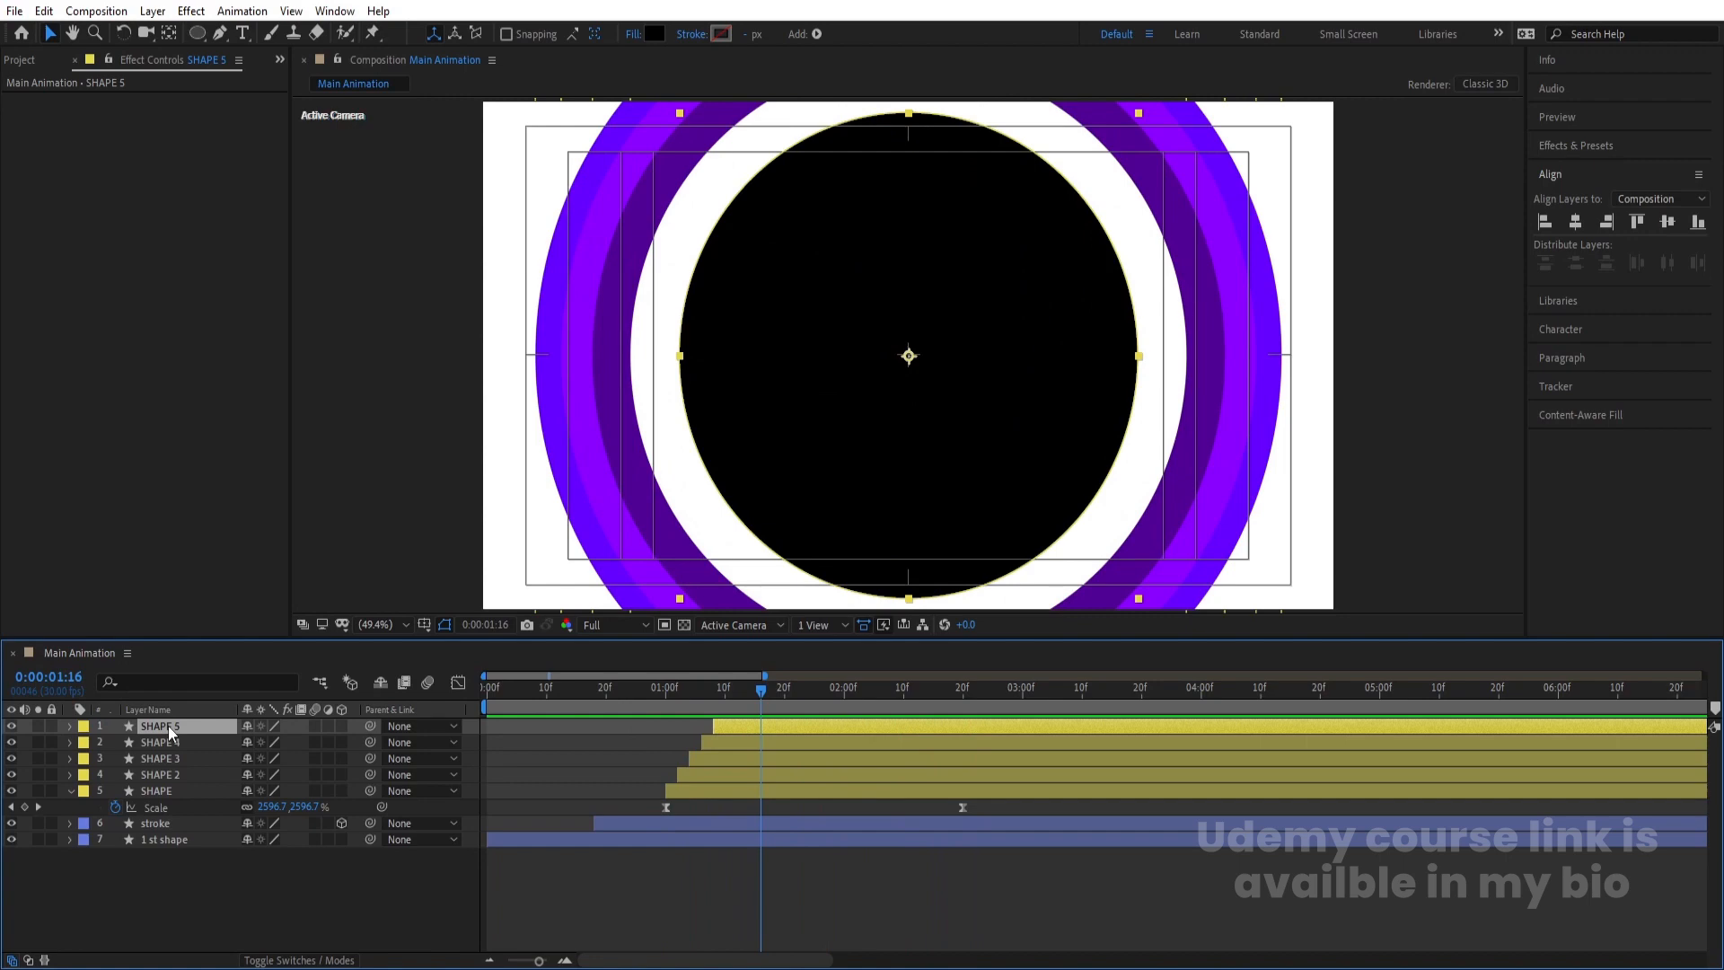
pyautogui.press('Return')
pyautogui.write('mask')
pyautogui.press('Return')
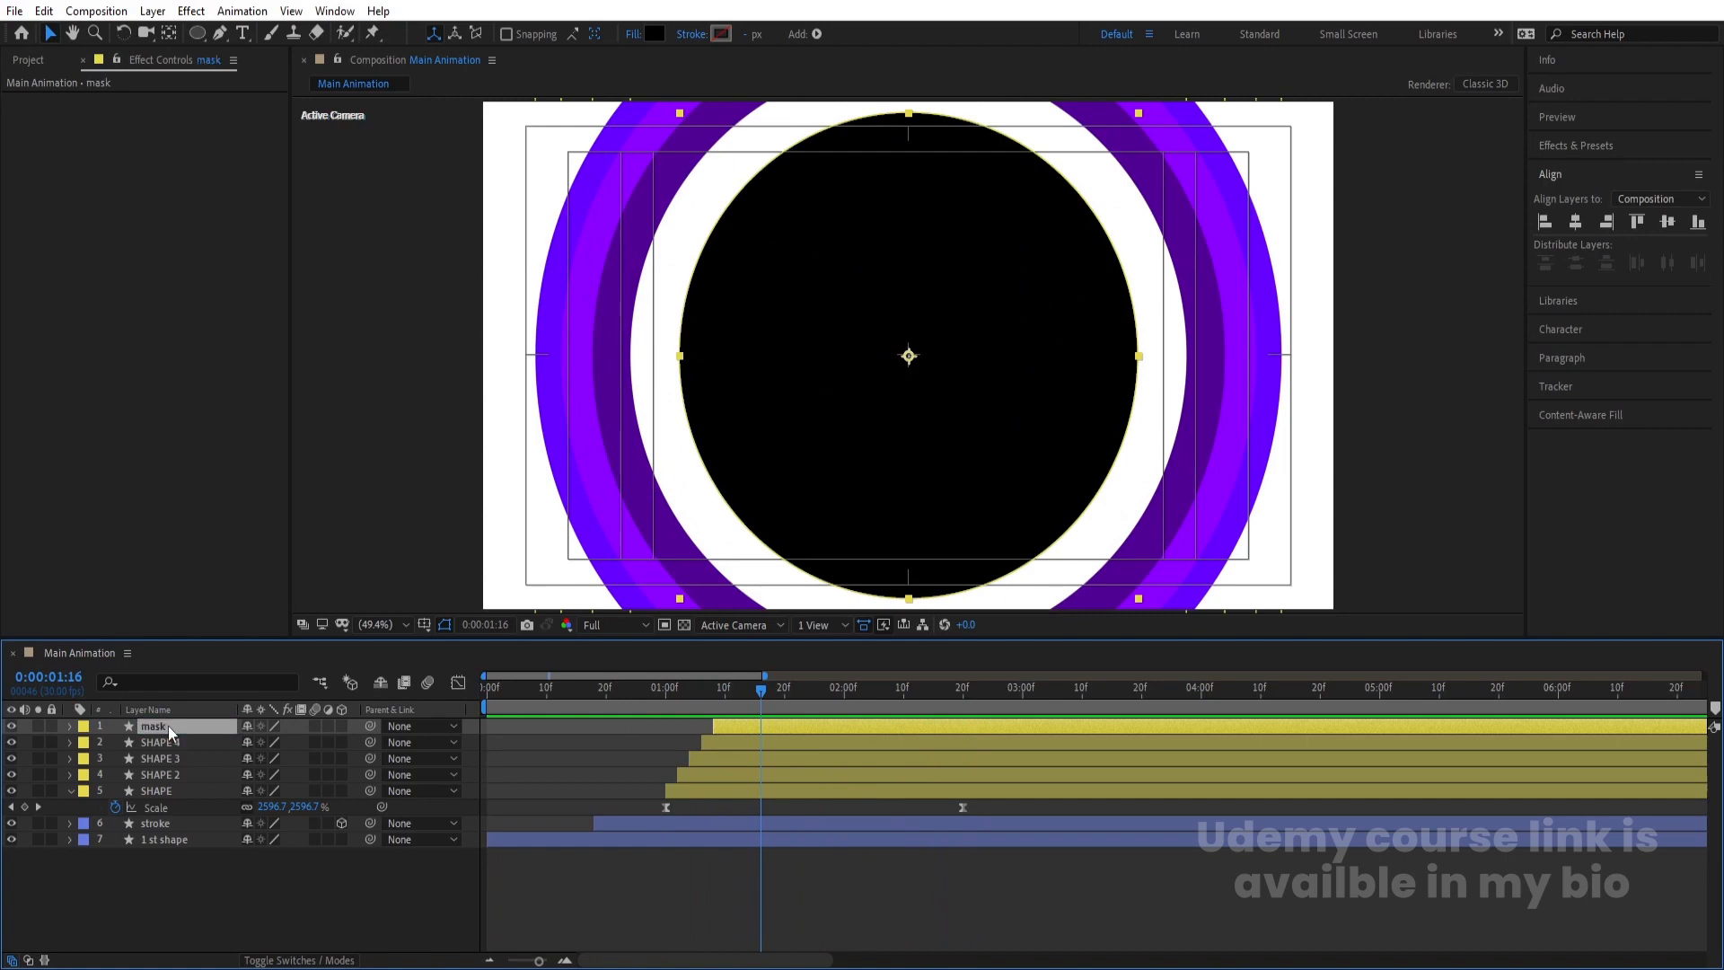
# Create a new 1920 x 1080, 30 fps, 30-second composition named "Text Animation"
pyautogui.hotkey('ctrl', 'k')
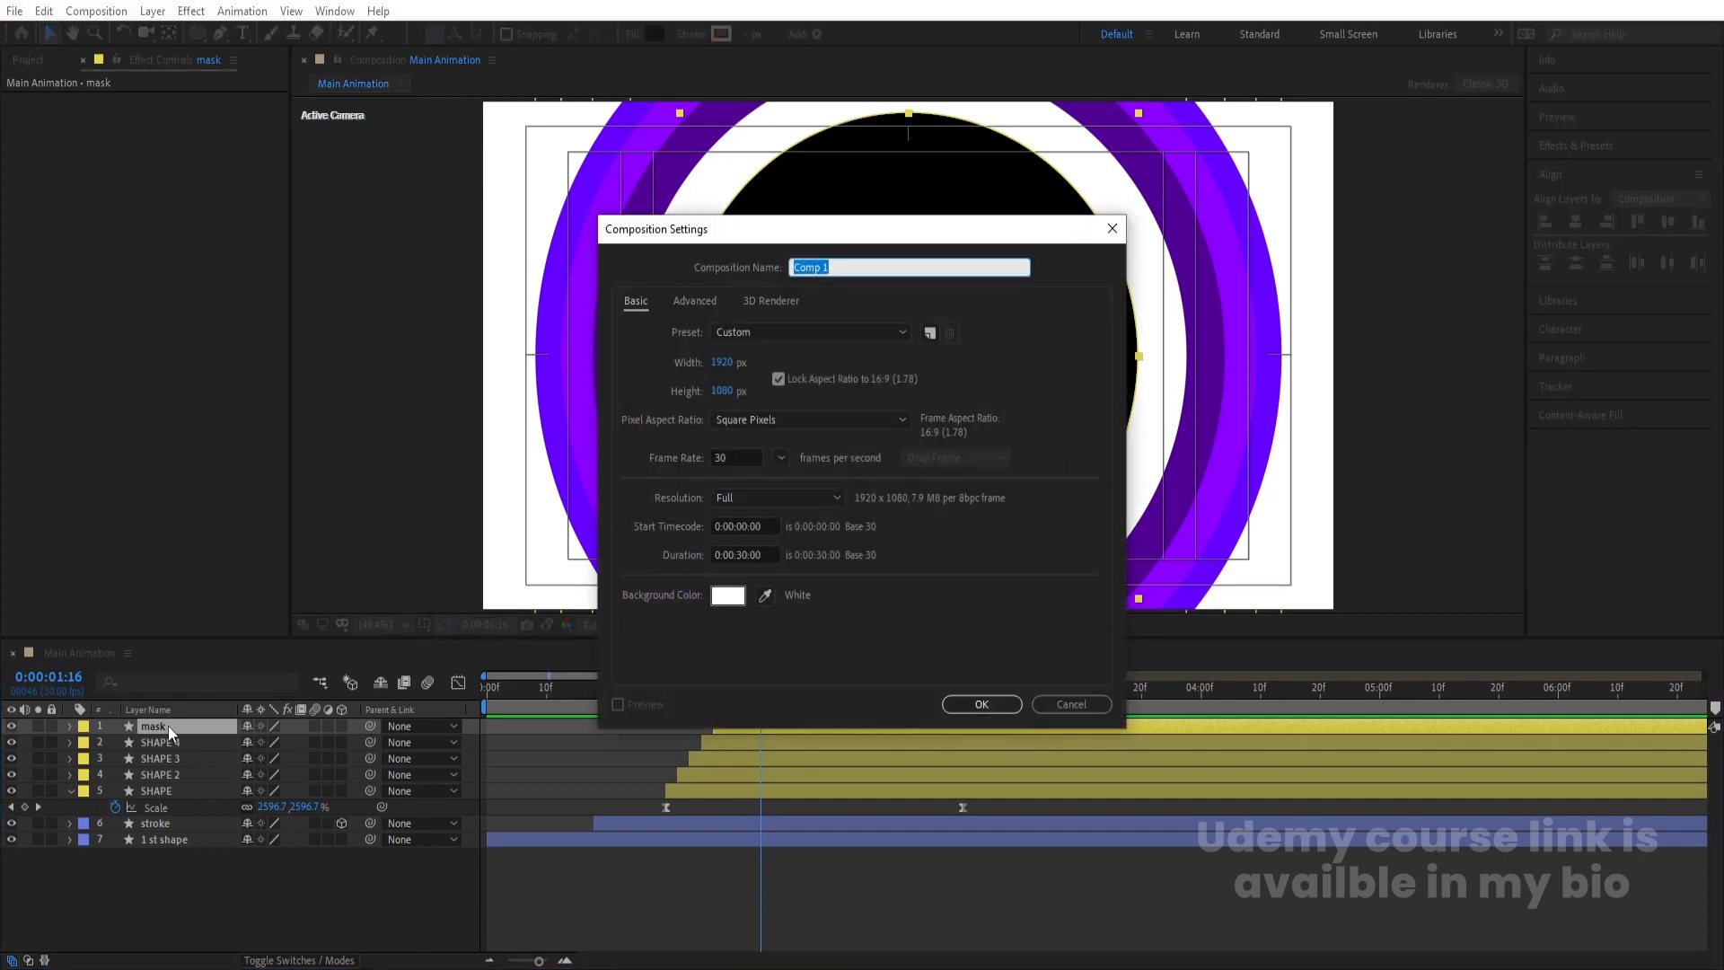
pyautogui.write('Text Animation')
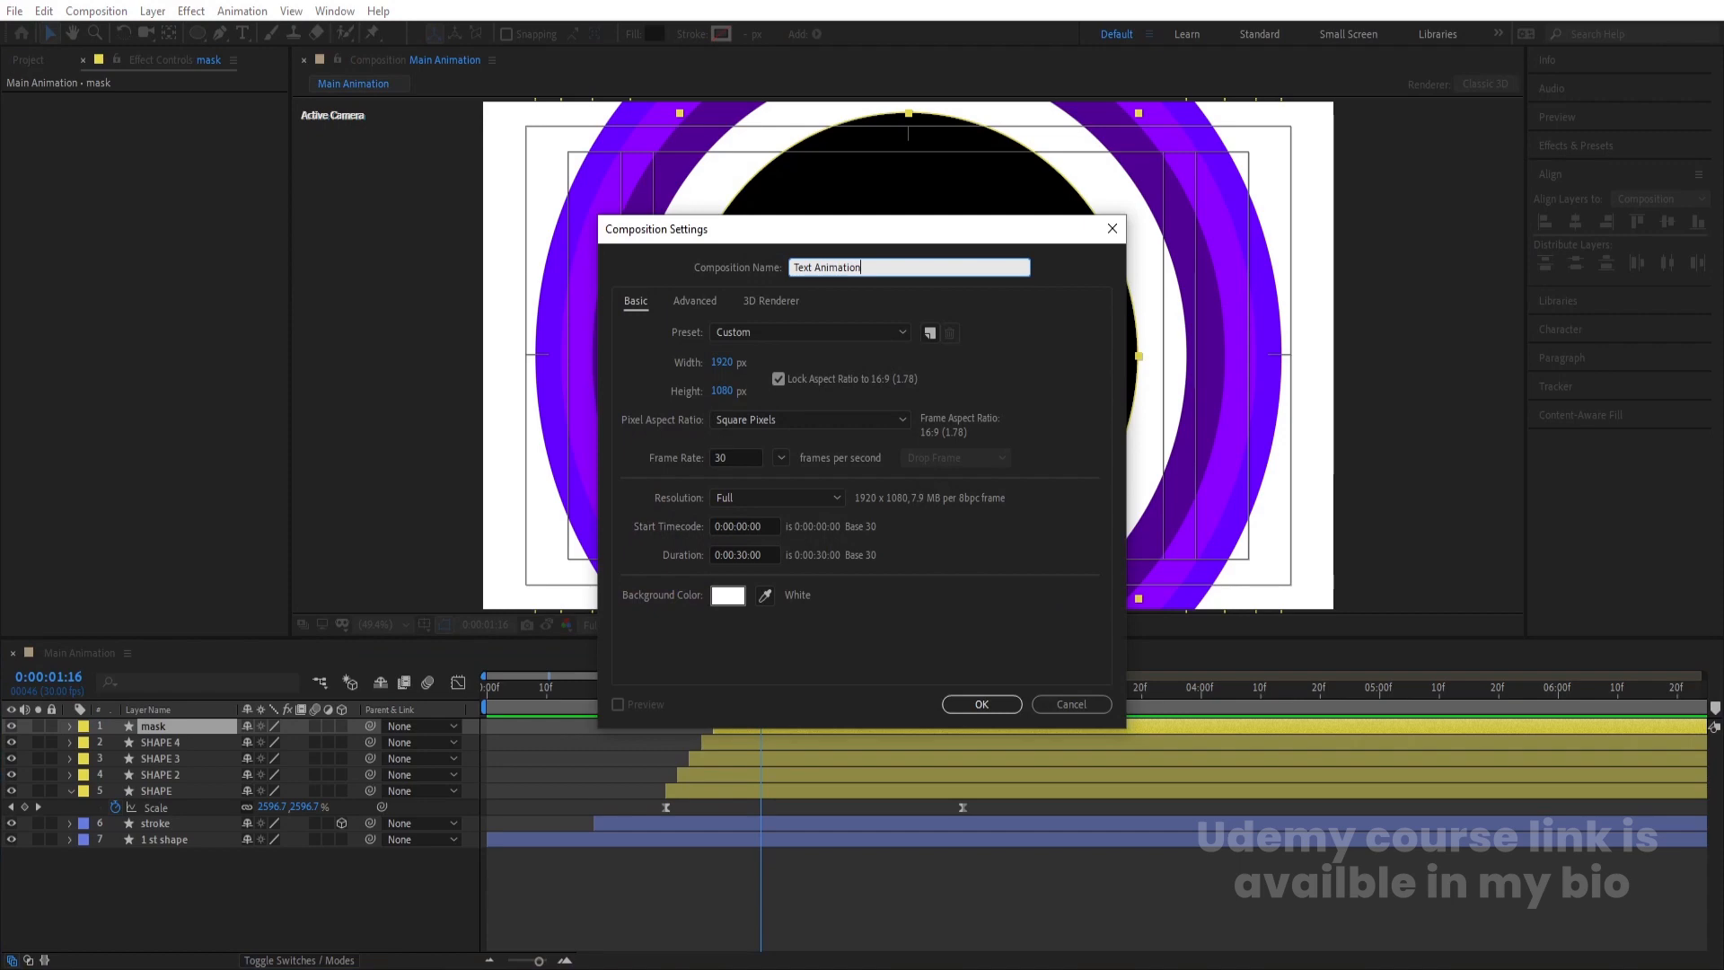
pyautogui.press('Return')
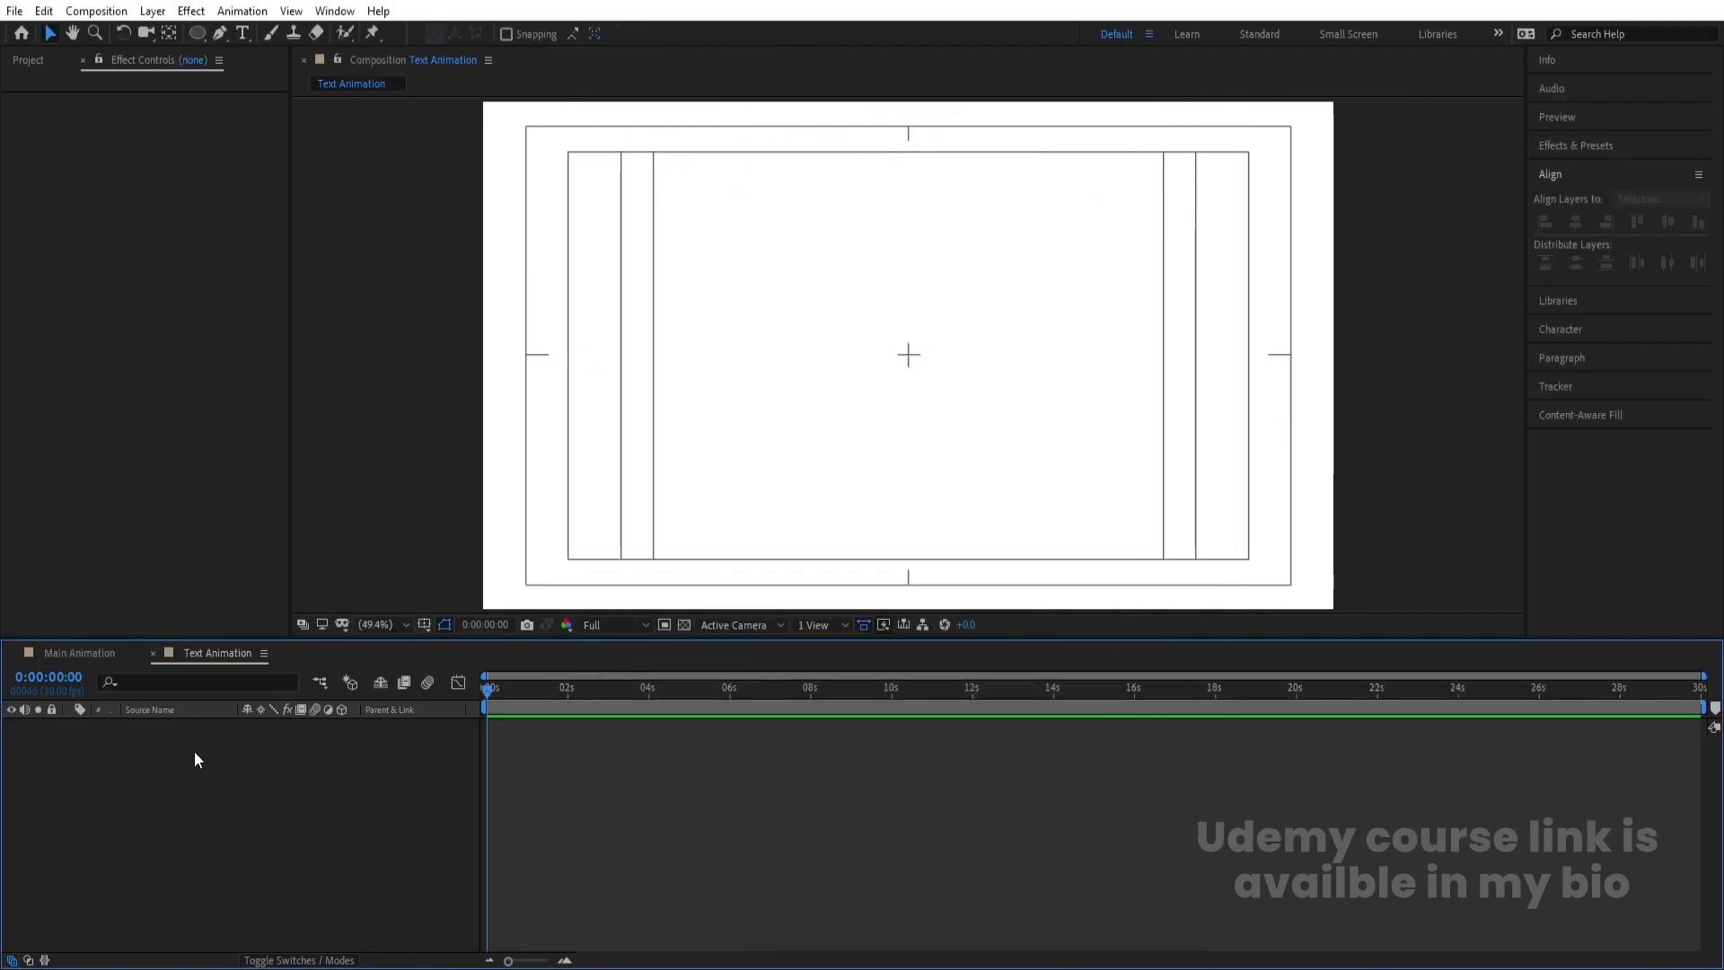
# Add a full-frame dark gray solid (2A2A2A) as the background of Text Animation and lock it
pyautogui.hotkey('ctrl', 'y')
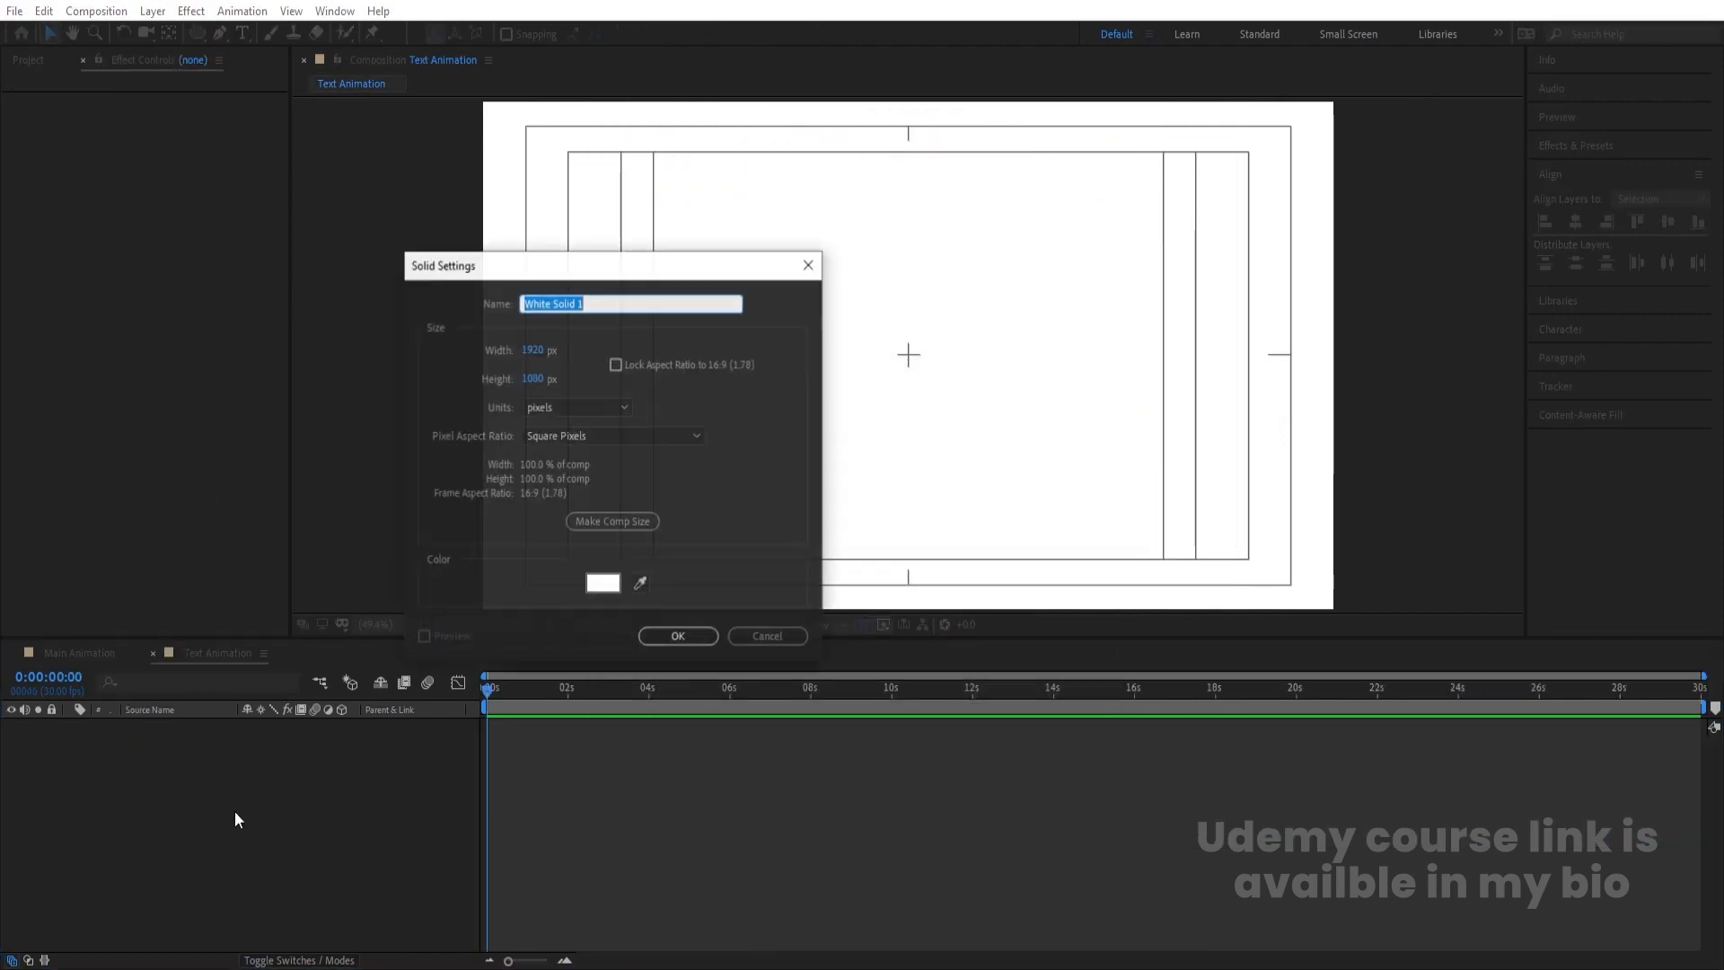
pyautogui.click(601, 584)
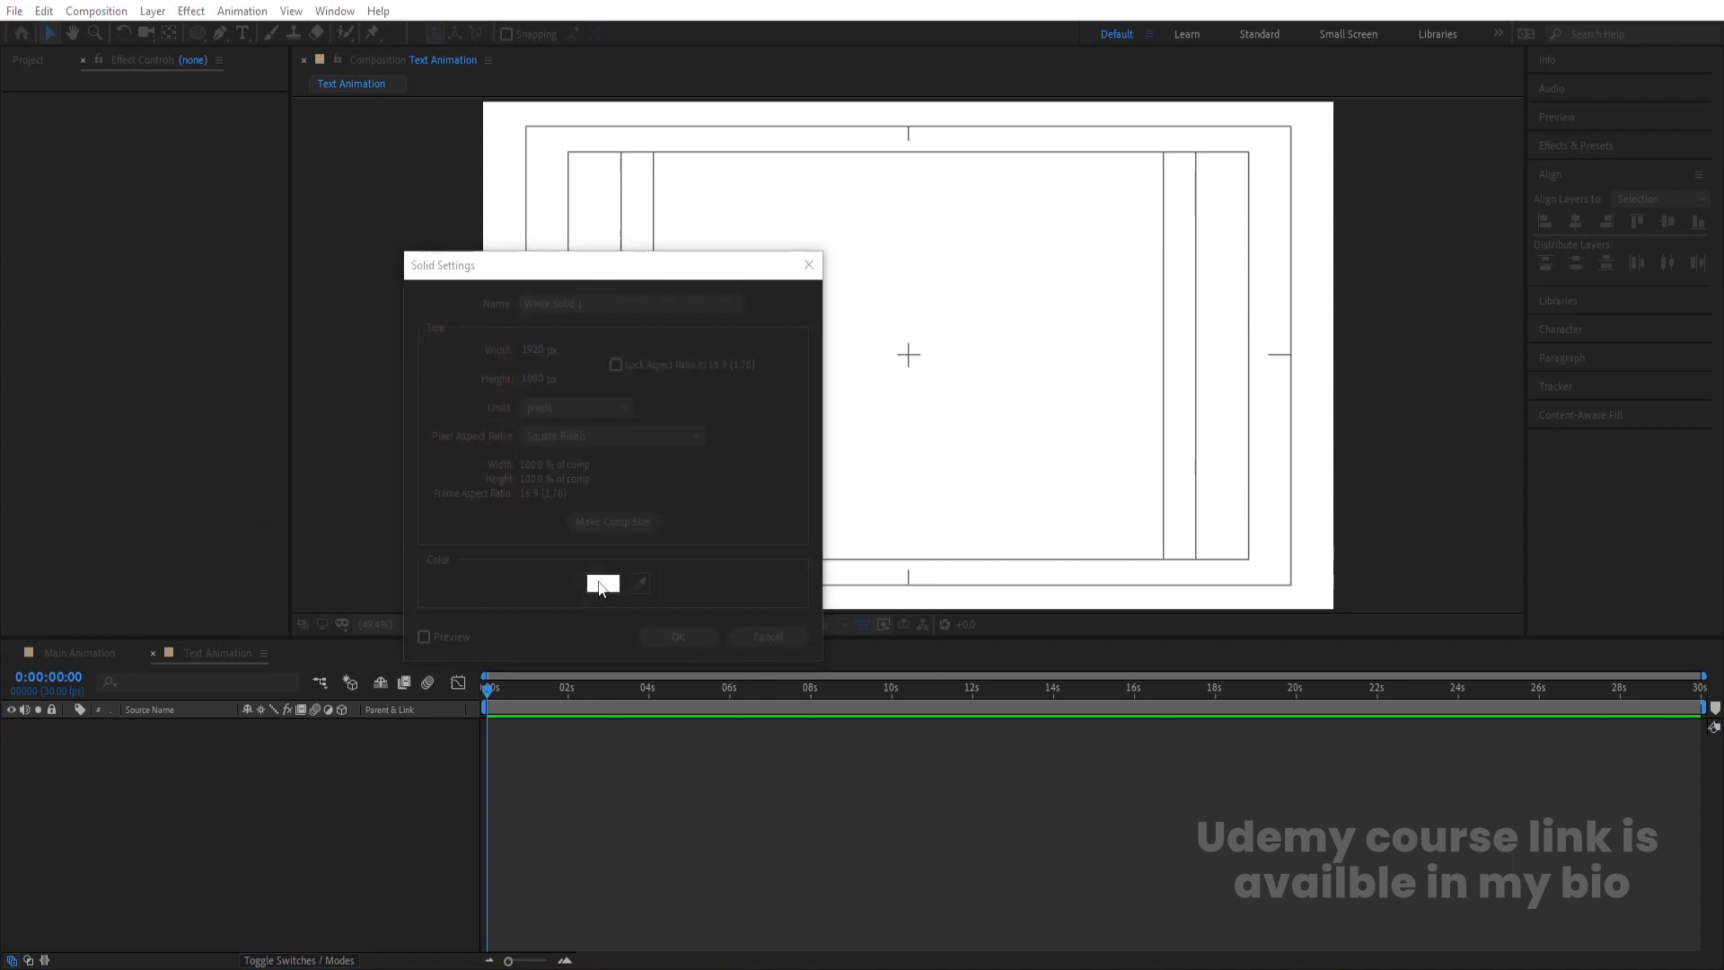
pyautogui.click(287, 480)
pyautogui.moveTo(288, 480); pyautogui.dragTo(269, 469)
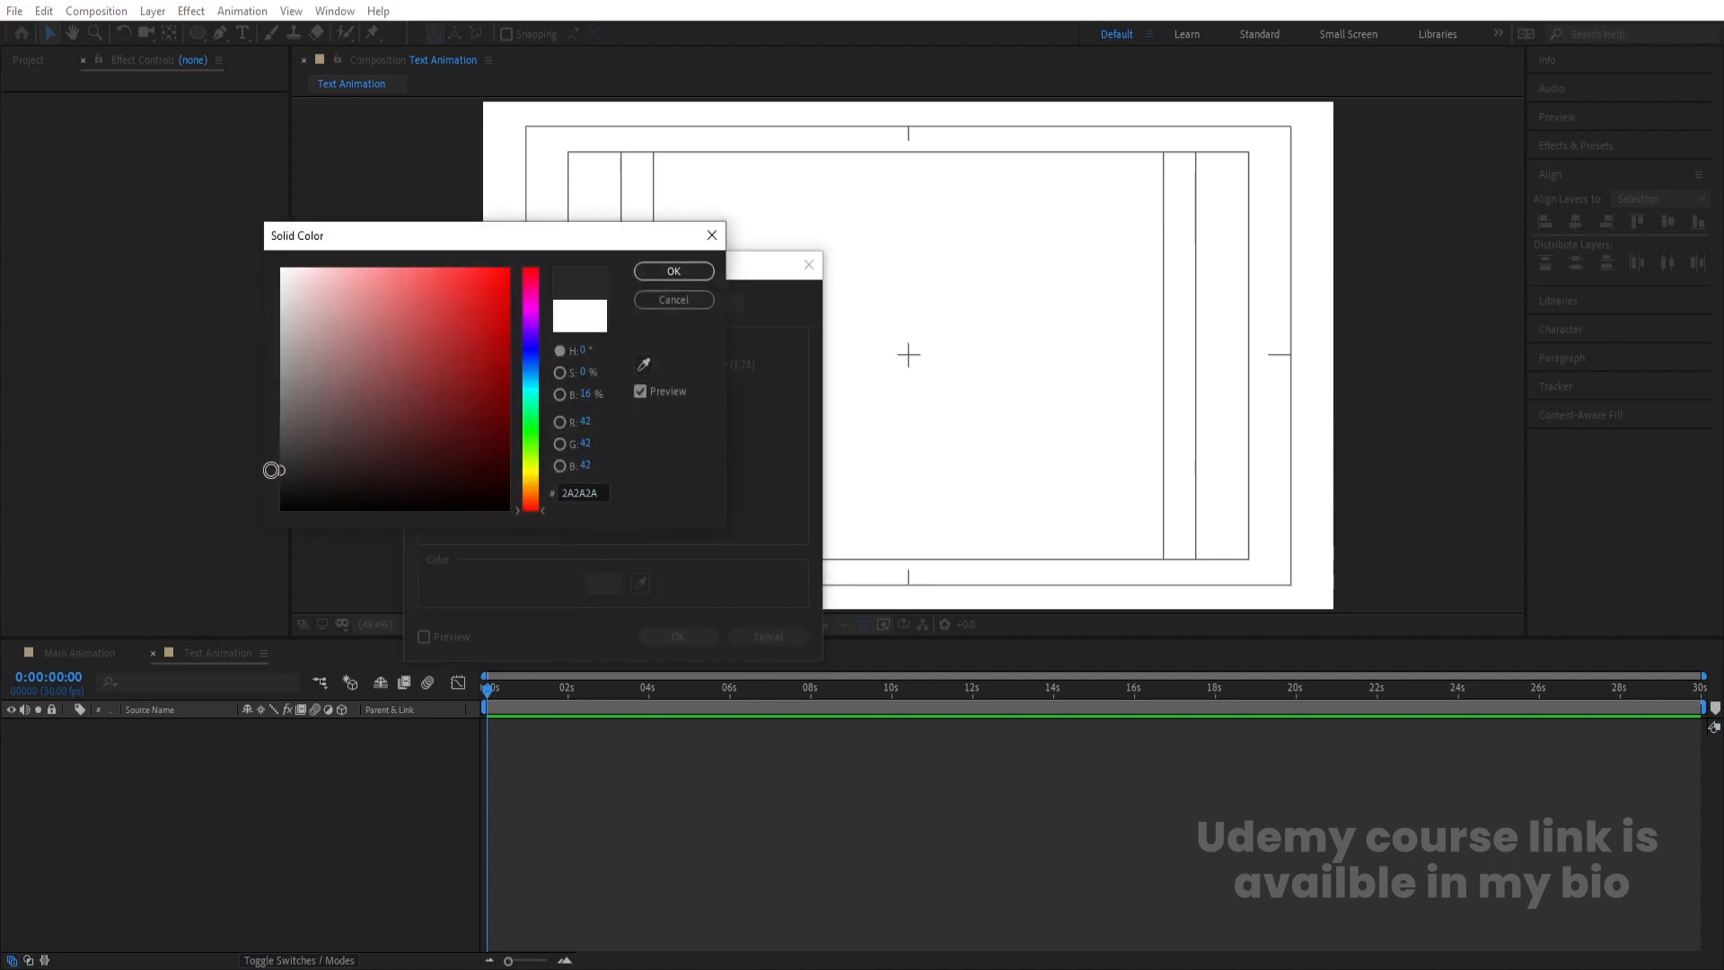
pyautogui.press('Return')
pyautogui.press('Return')
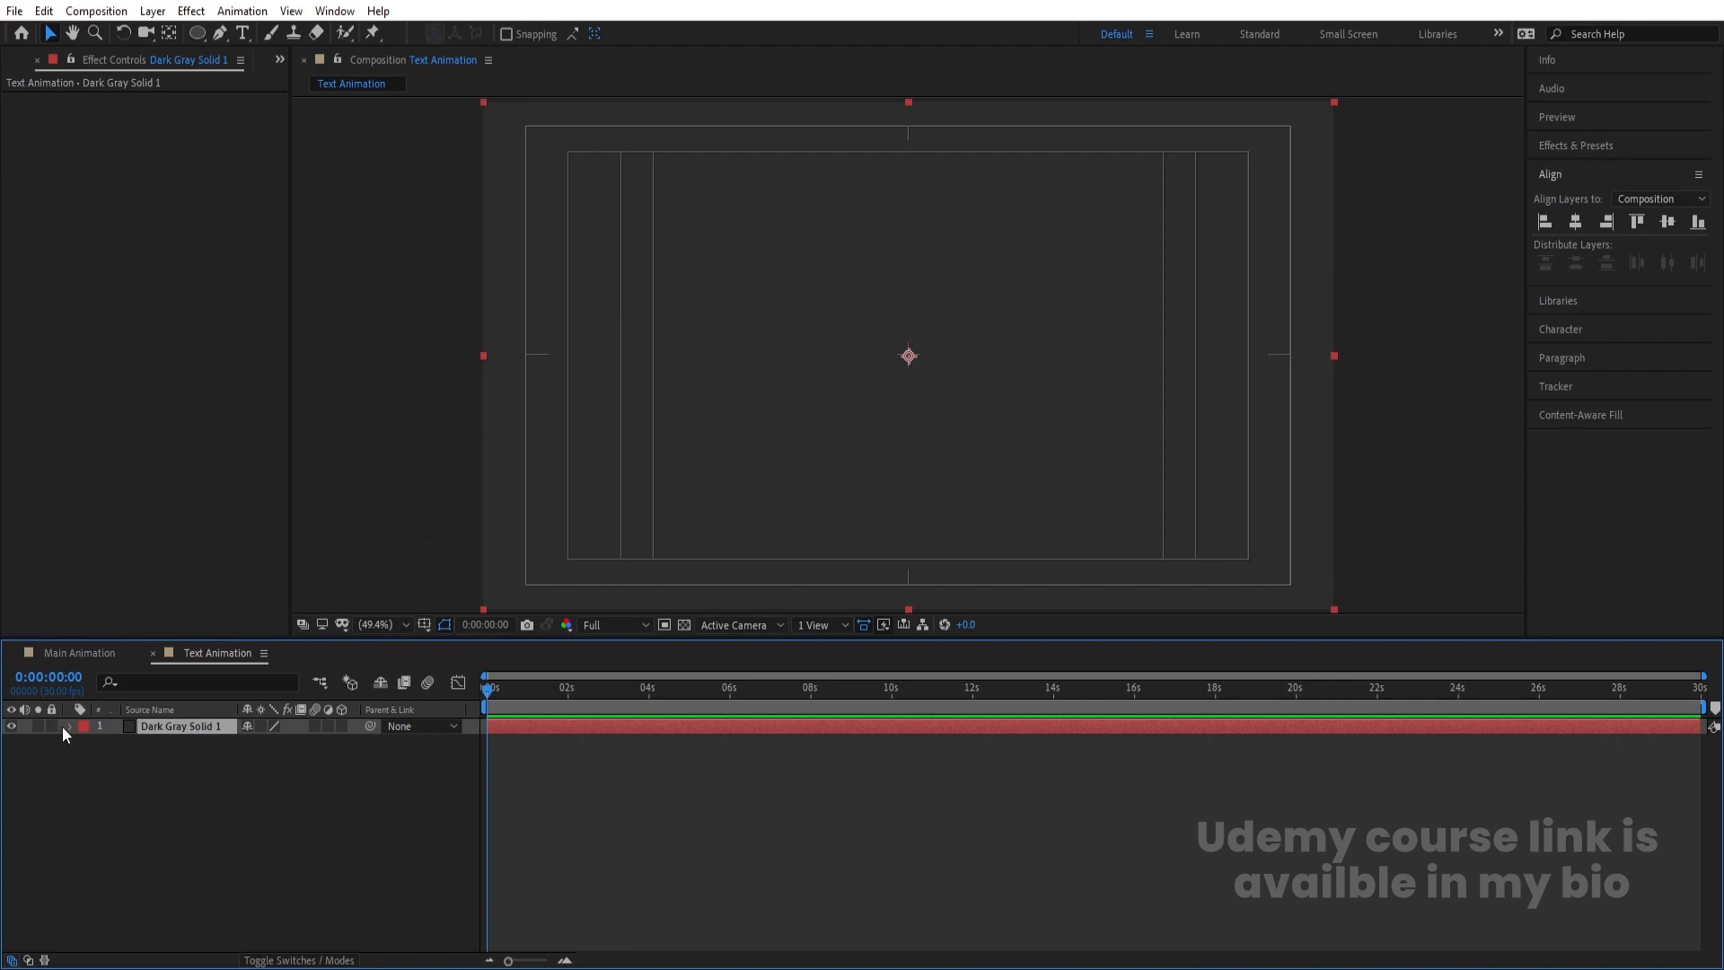
pyautogui.hotkey('ctrl', 'l')
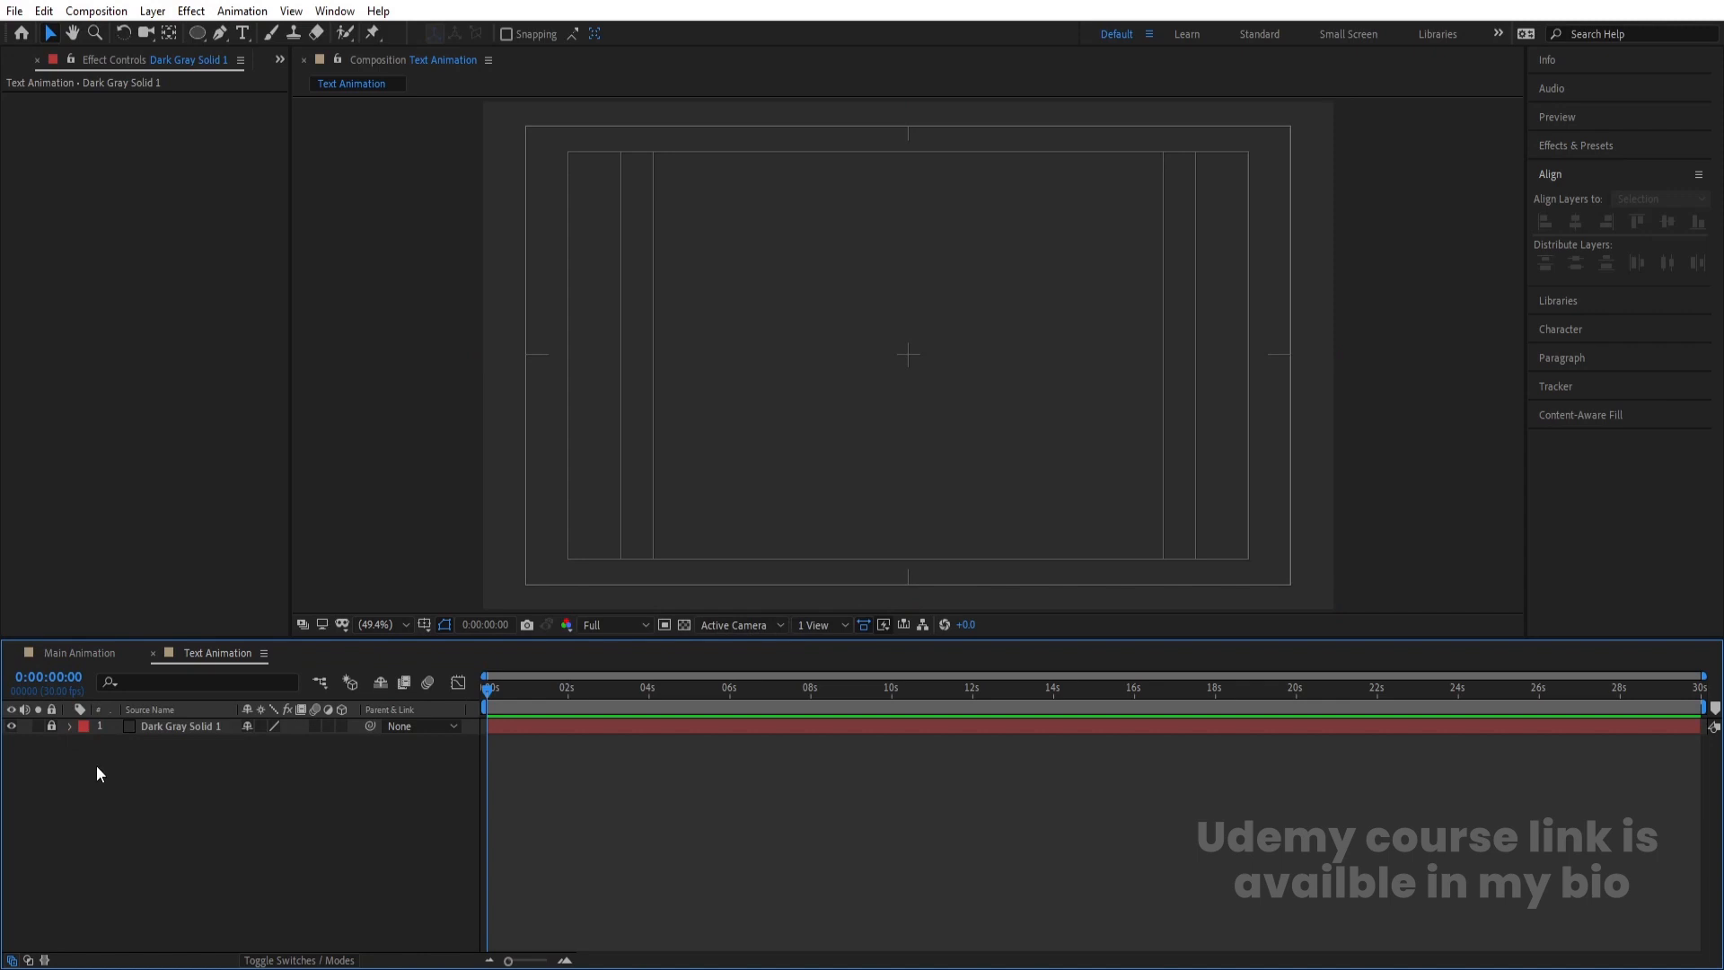
# Start a new text layer near the centre of the composition and set its font to Poppins Bold
pyautogui.click(240, 34)
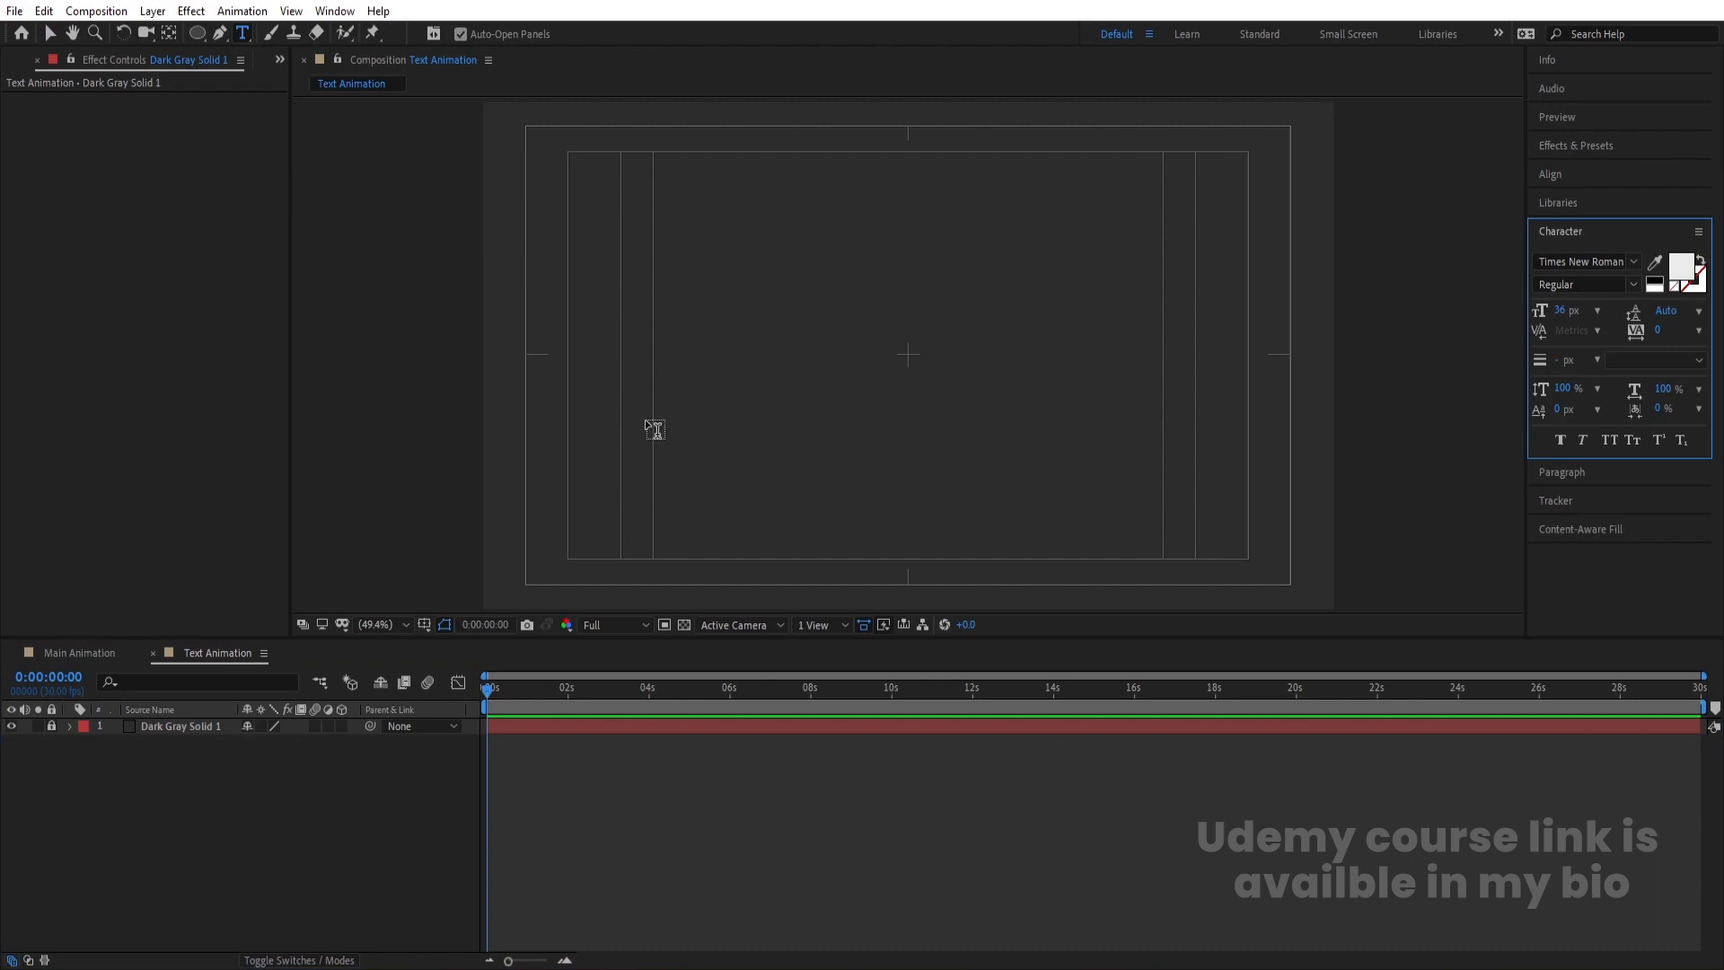
pyautogui.click(787, 327)
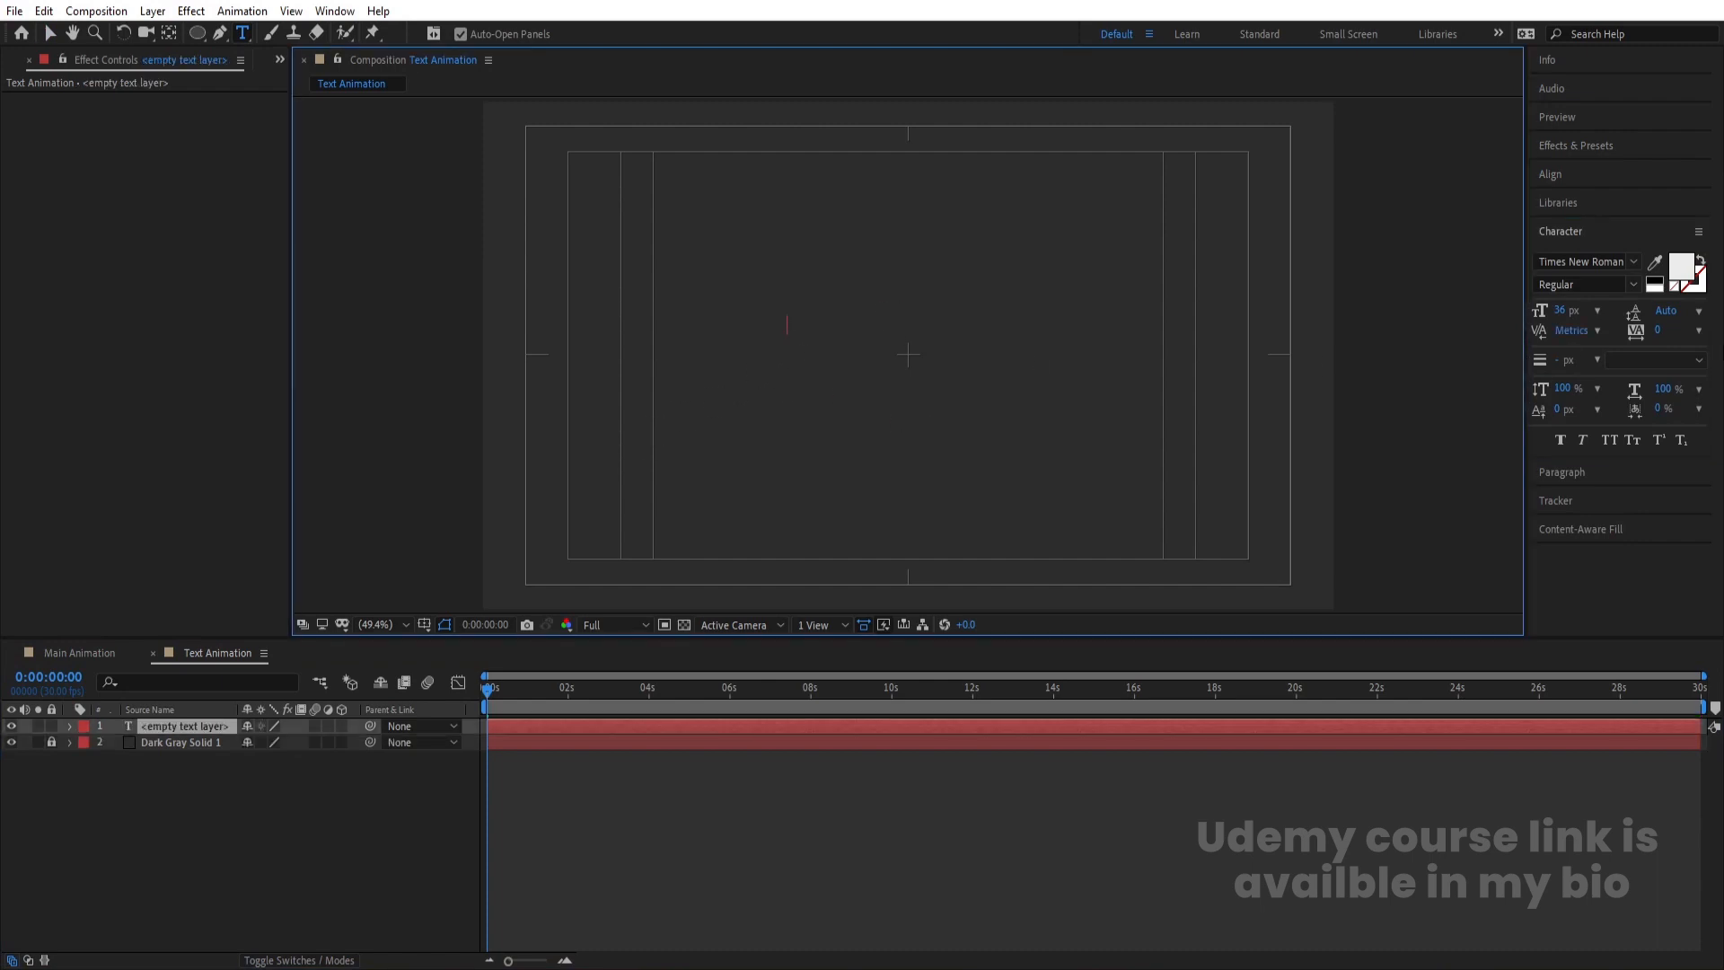
pyautogui.click(1625, 262)
pyautogui.write('po')
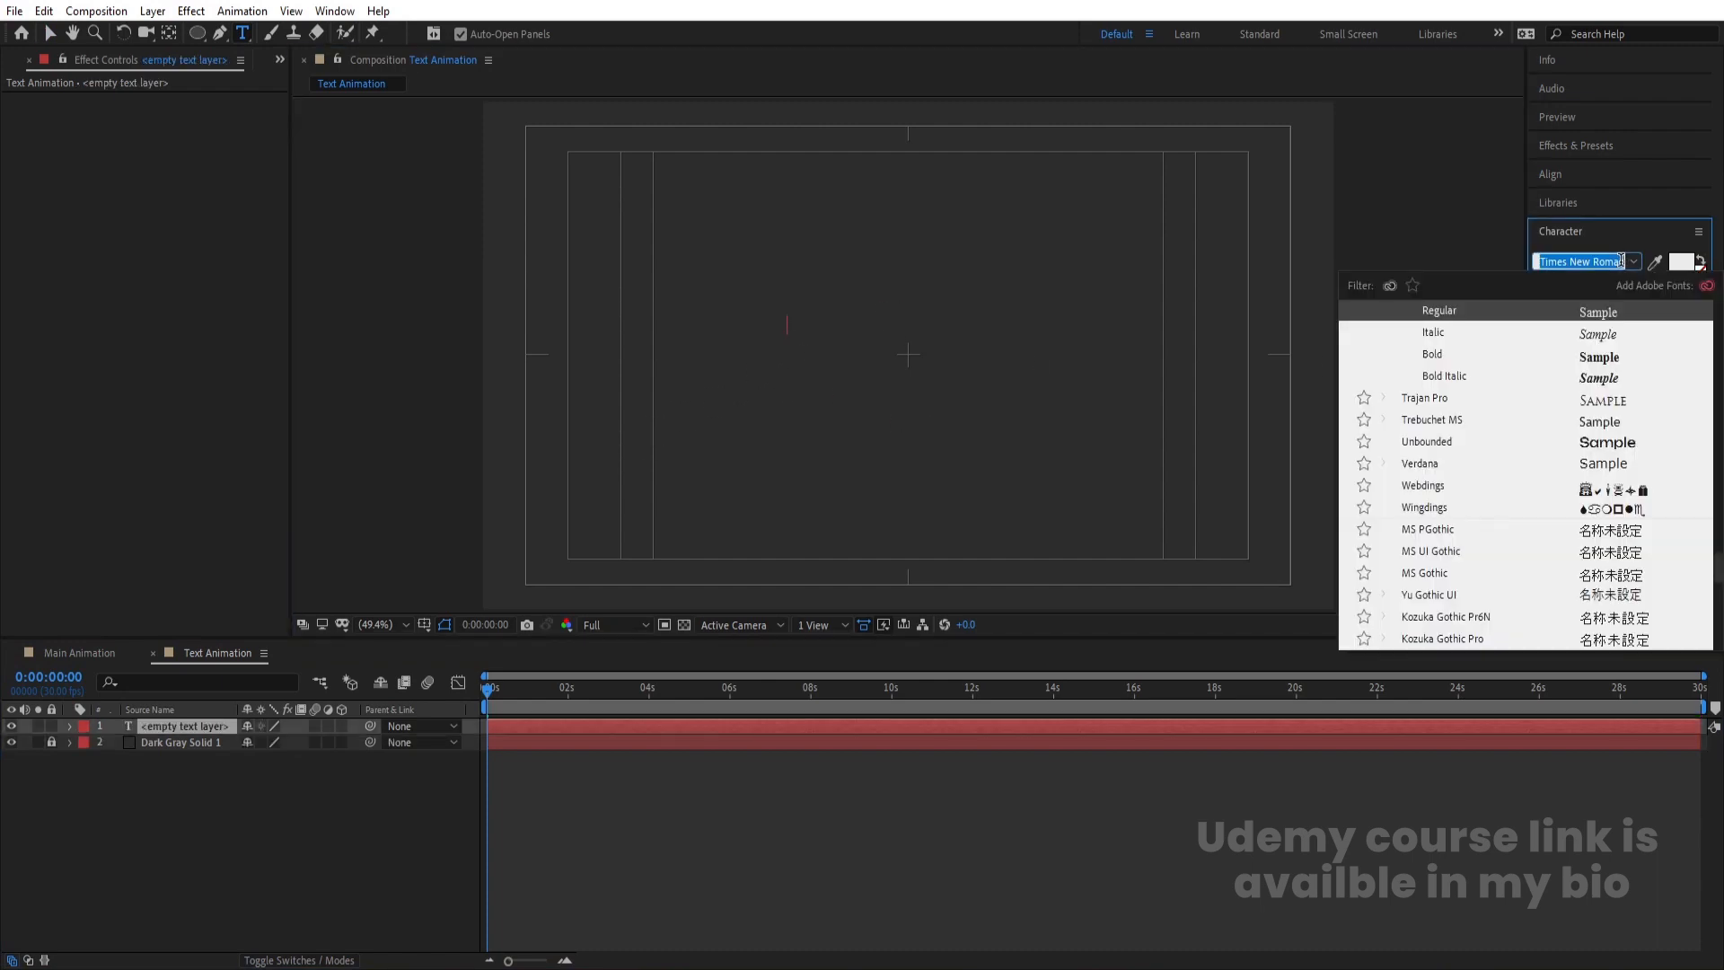
pyautogui.write('p')
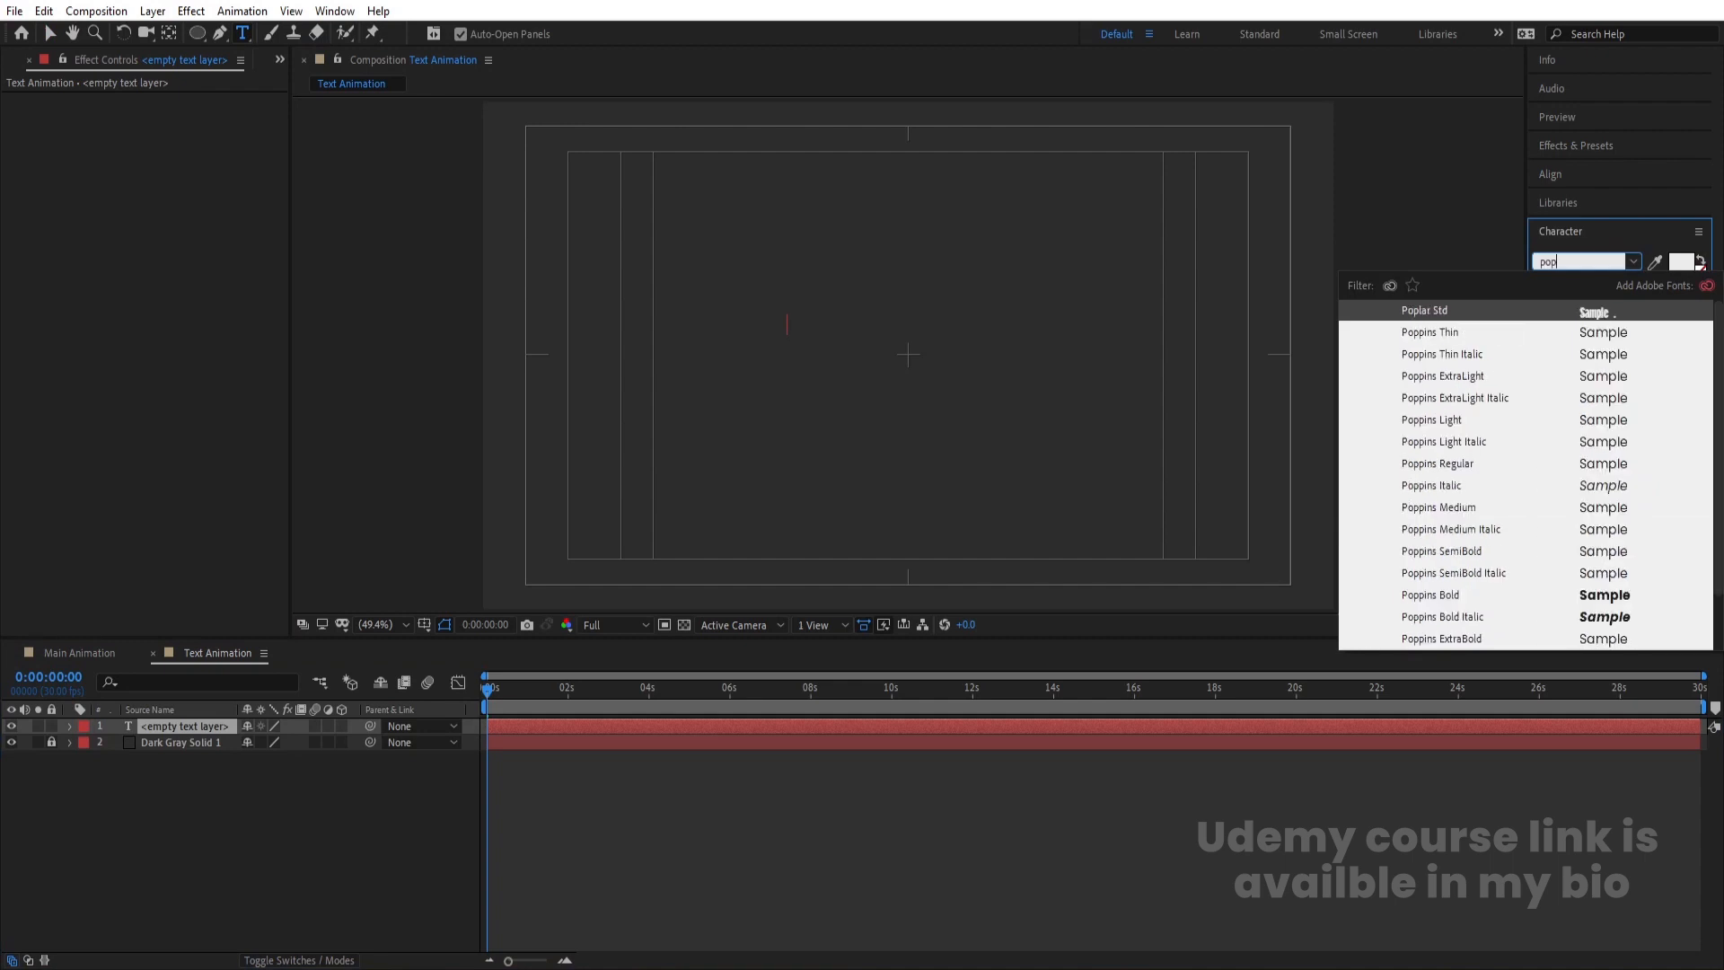
pyautogui.click(1624, 594)
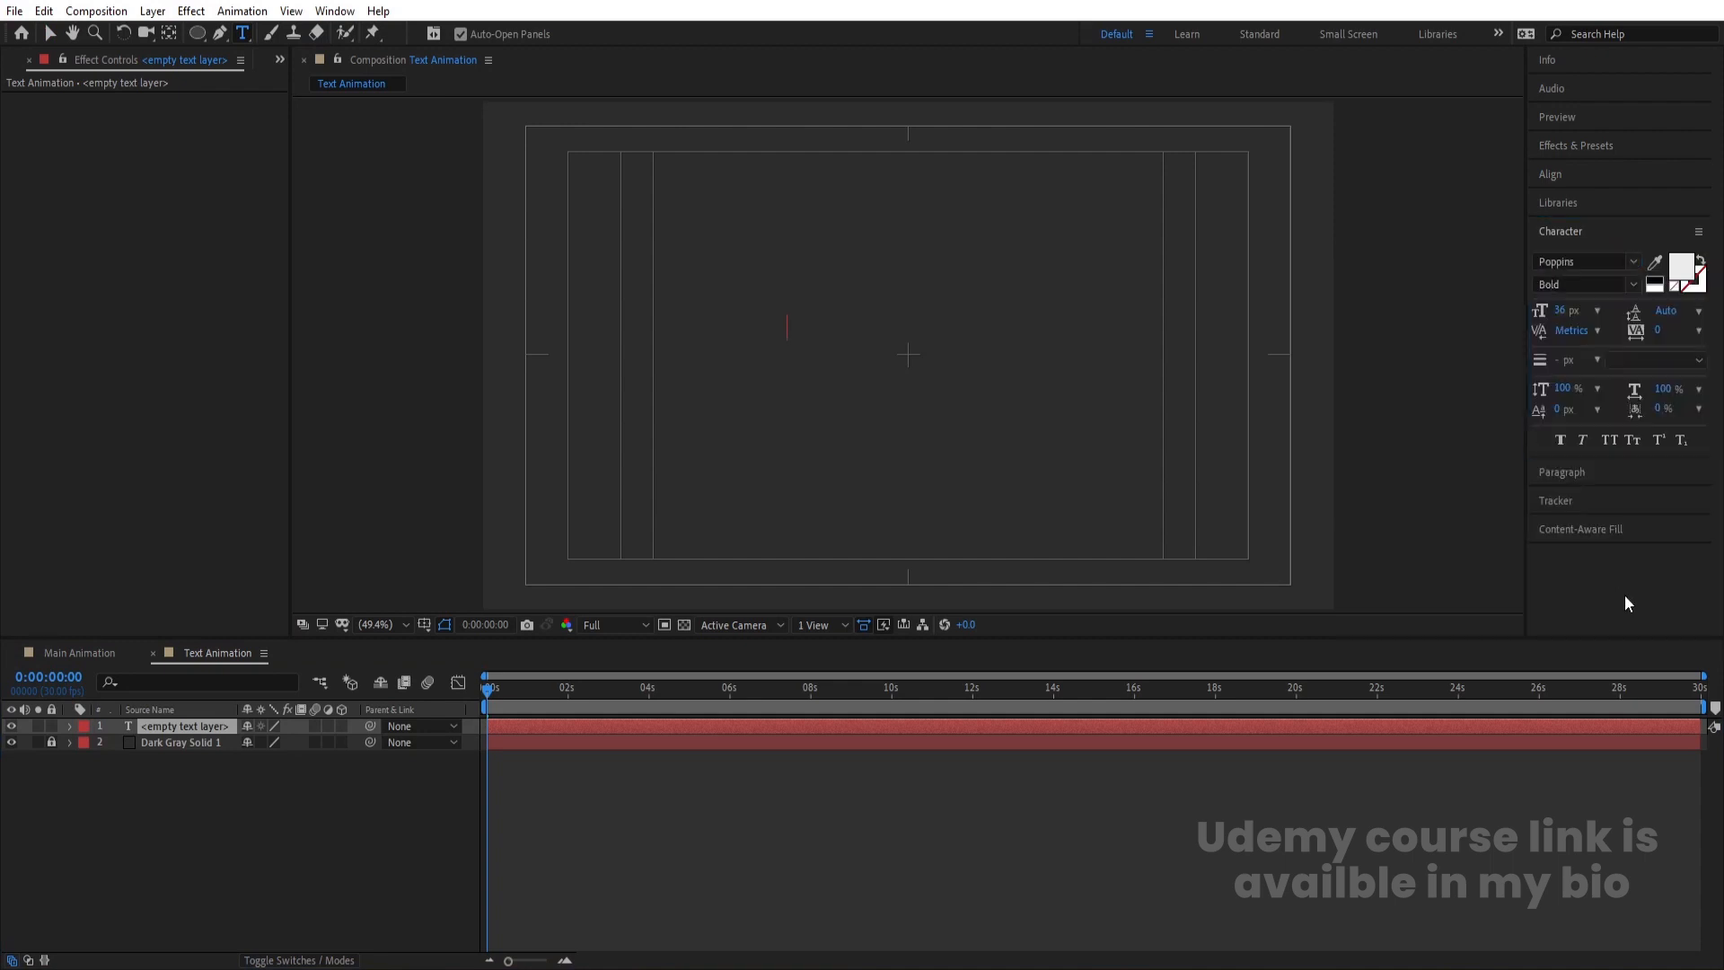
# Give the text a white 1 px outline without fill and enter "MOTION"
pyautogui.click(1654, 281)
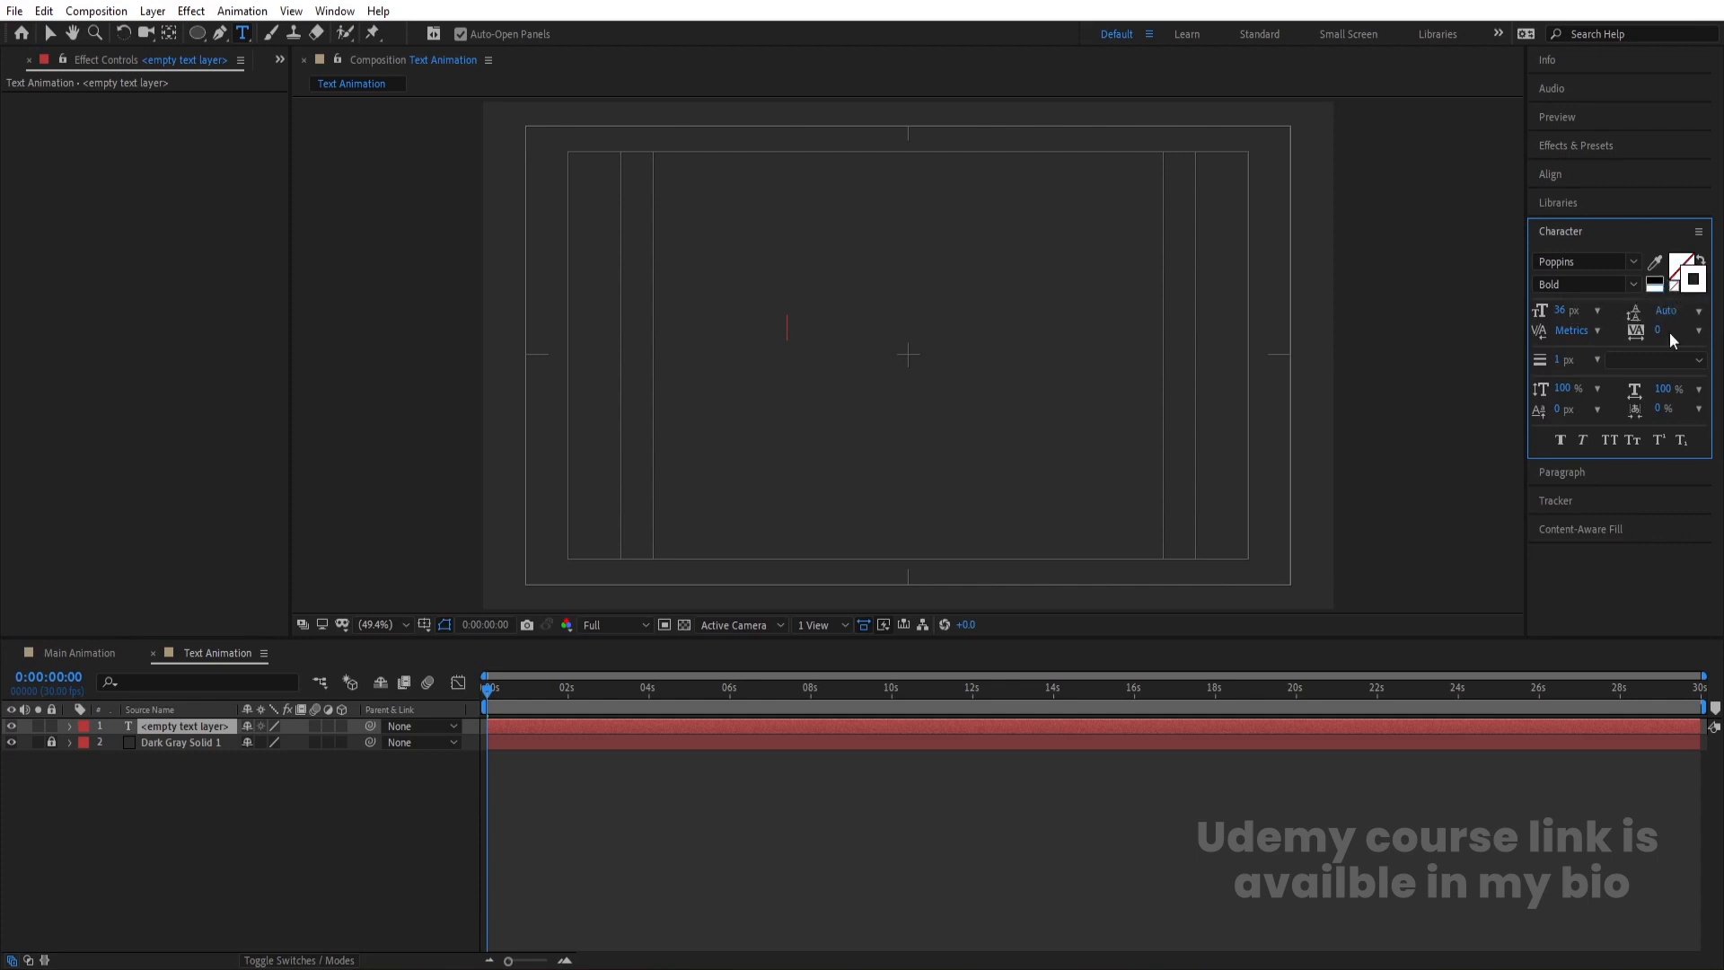
pyautogui.click(780, 331)
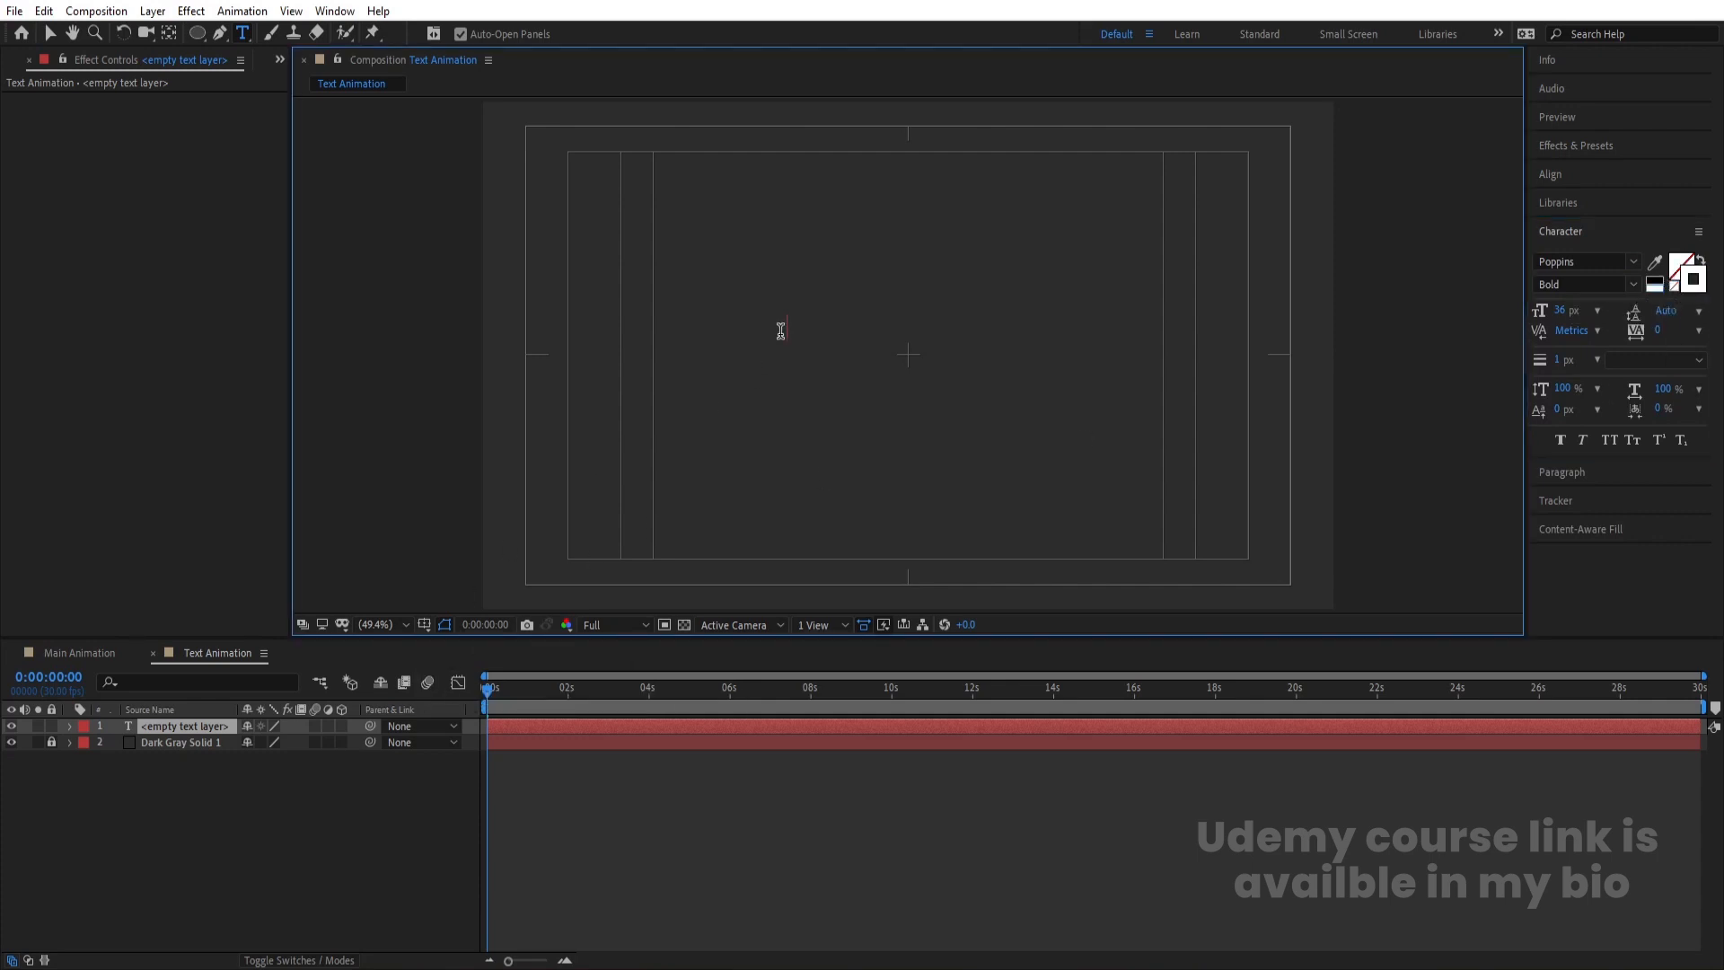
pyautogui.write('MOTION')
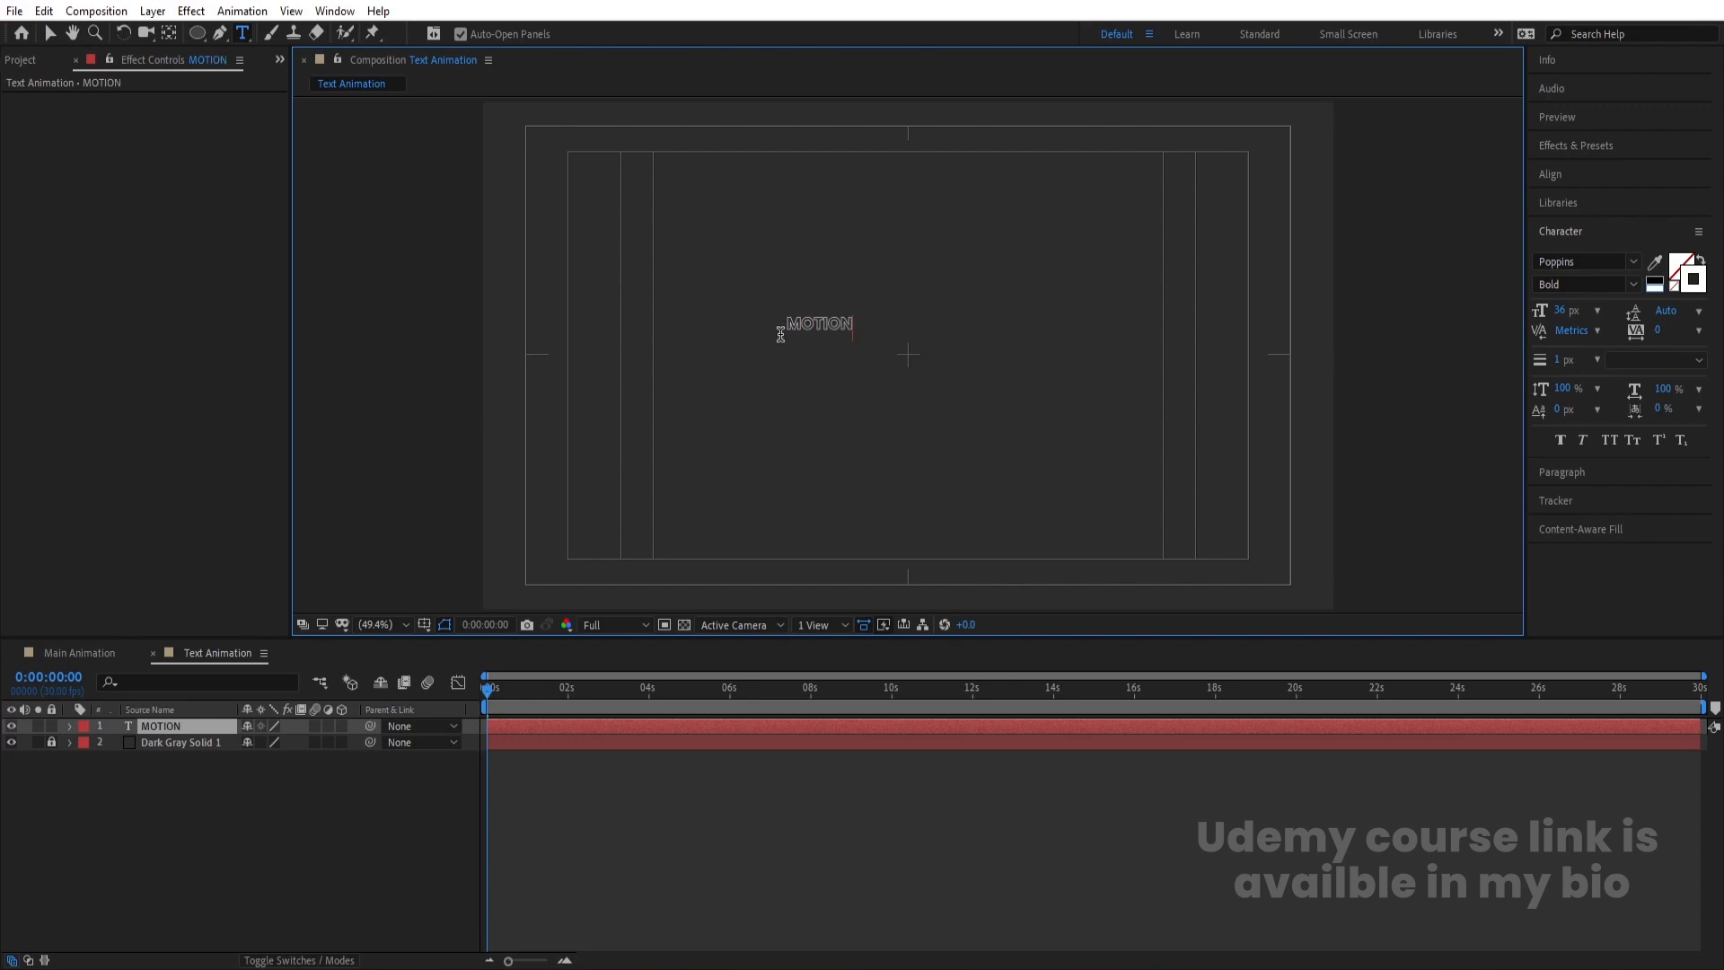
pyautogui.click(83, 811)
# Centre the anchor point of the MOTION text and align the layer horizontally and vertically to the composition
pyautogui.click(142, 730)
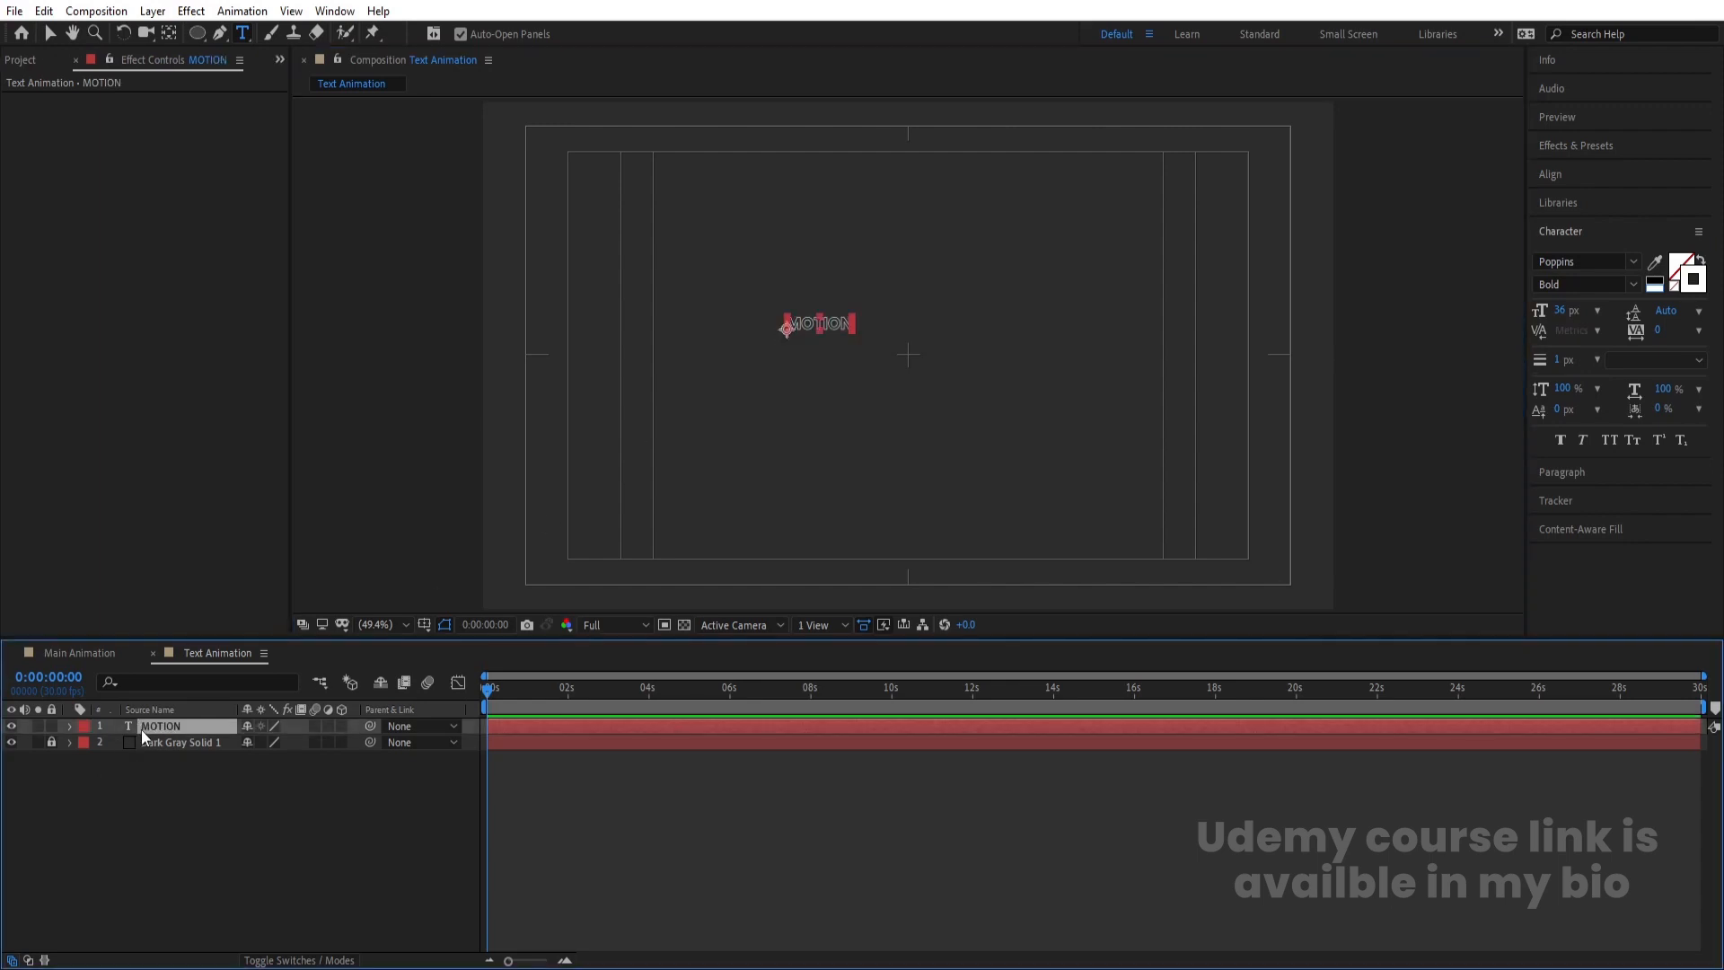
pyautogui.hotkey('ctrl', 'alt', 'Home')
pyautogui.click(1550, 173)
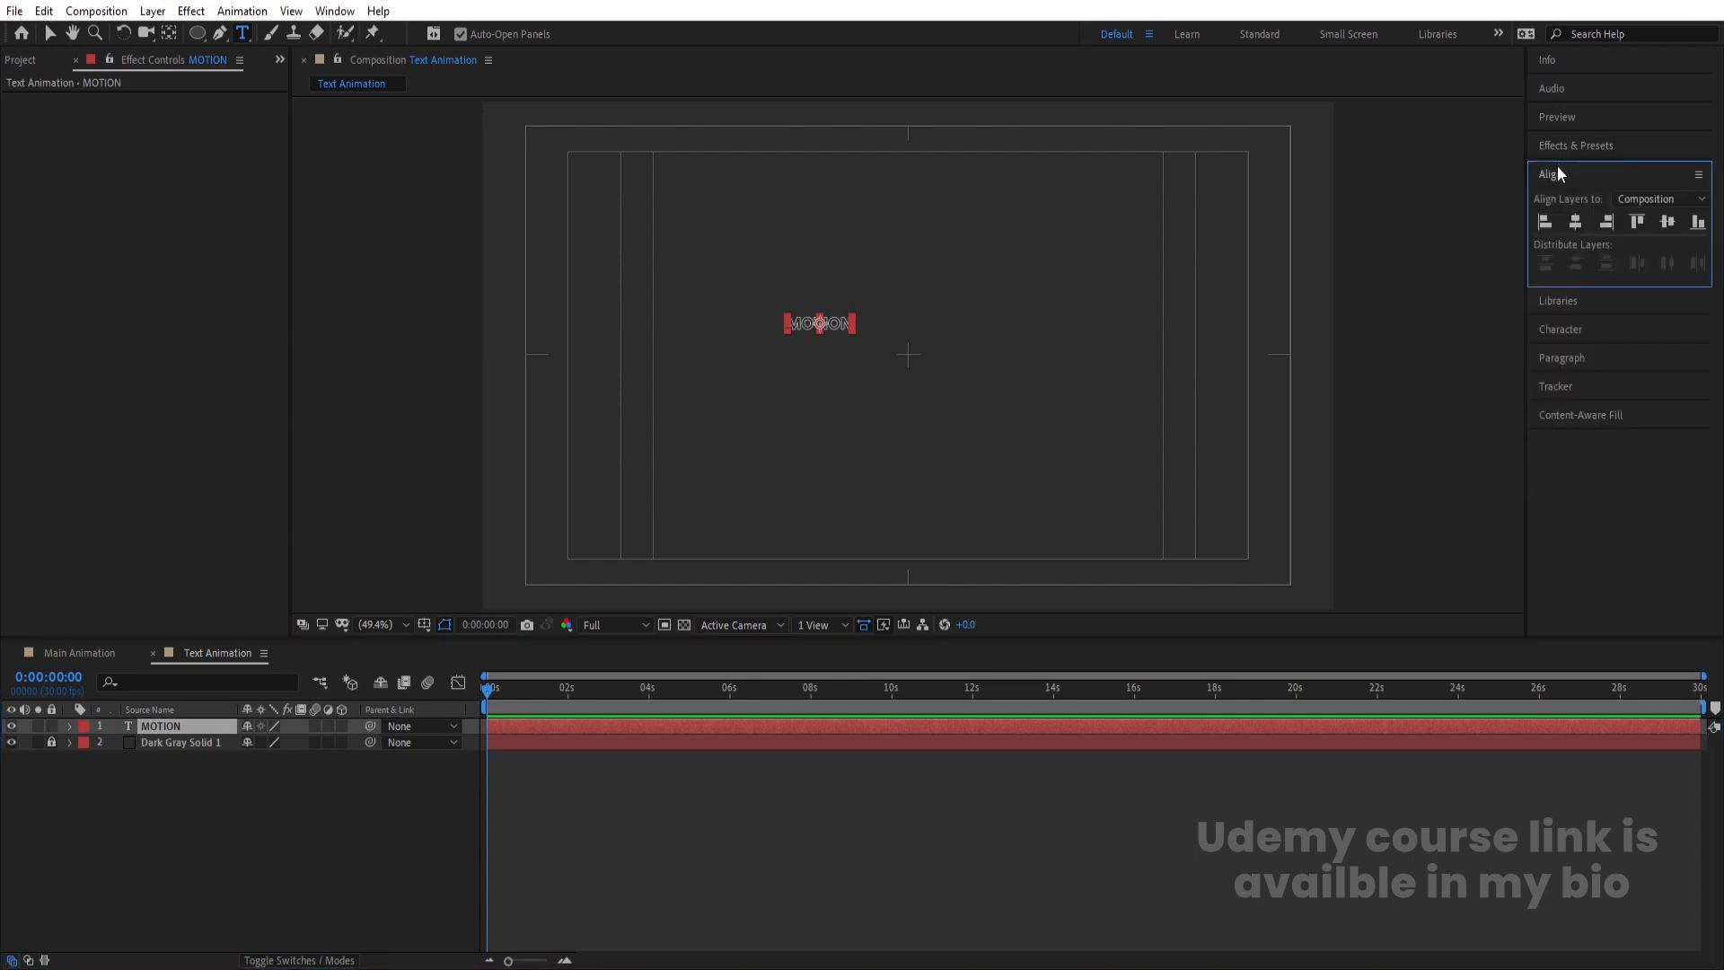
pyautogui.click(1576, 222)
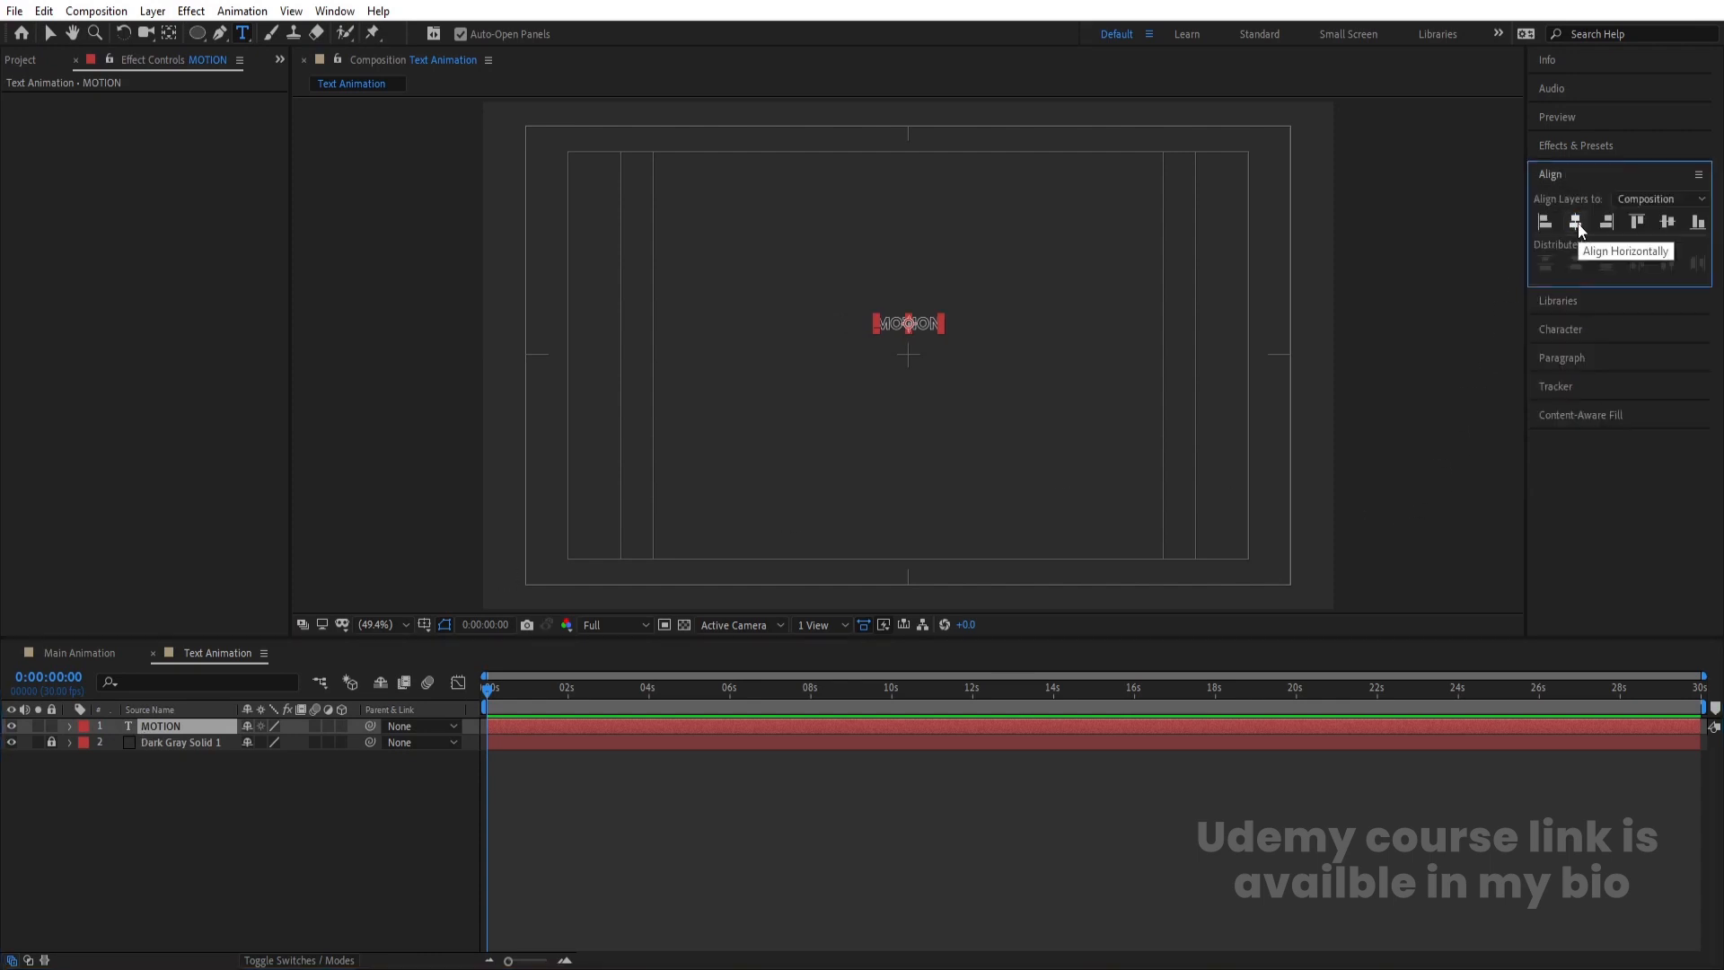
pyautogui.click(1667, 223)
# Scale the MOTION text up to 1136% and set its outline width to 0.1 px
pyautogui.press('s')
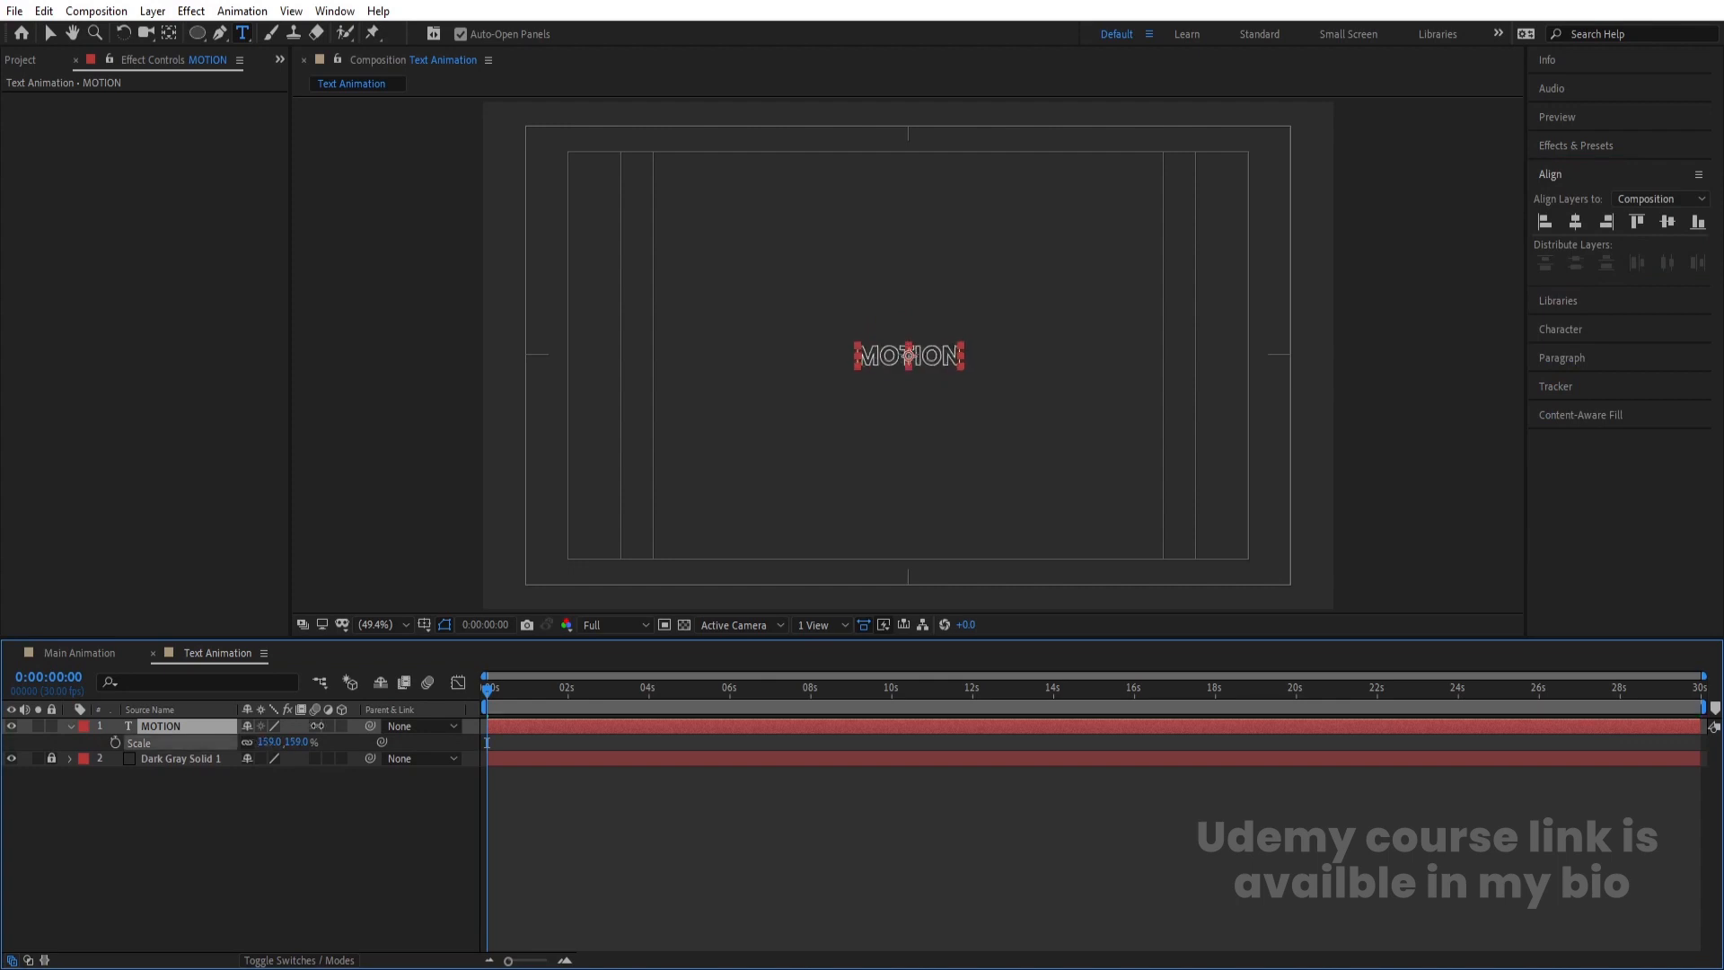
pyautogui.moveTo(266, 743); pyautogui.dragTo(989, 524)
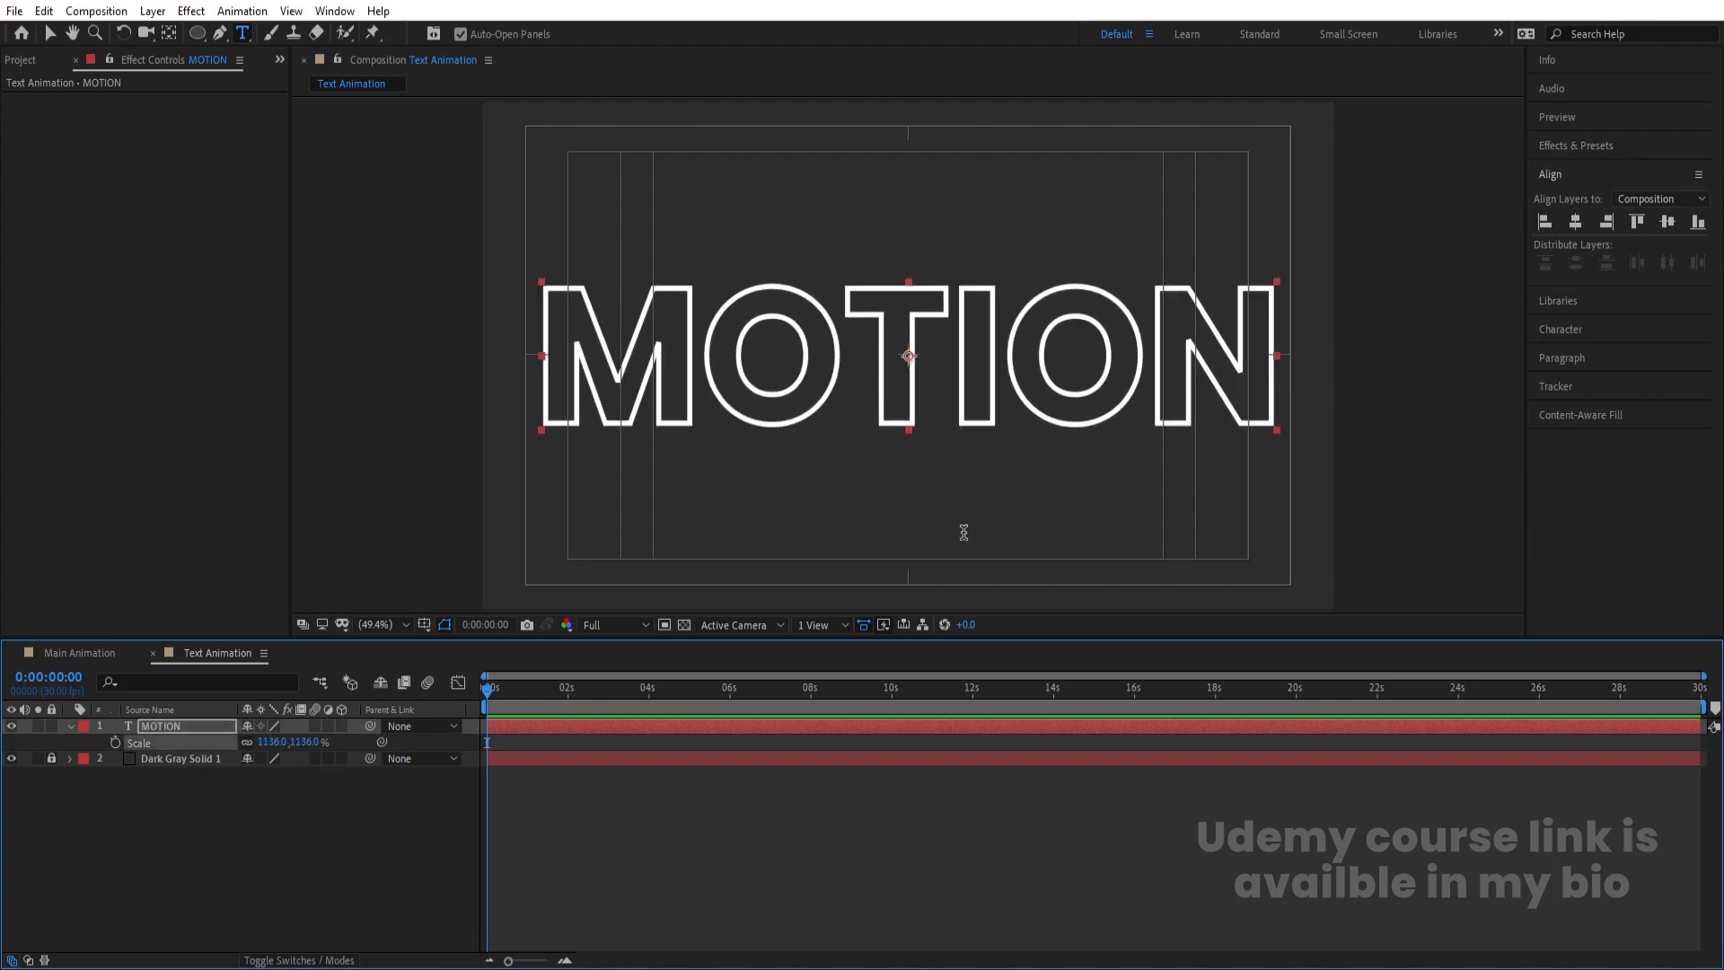
pyautogui.click(1543, 326)
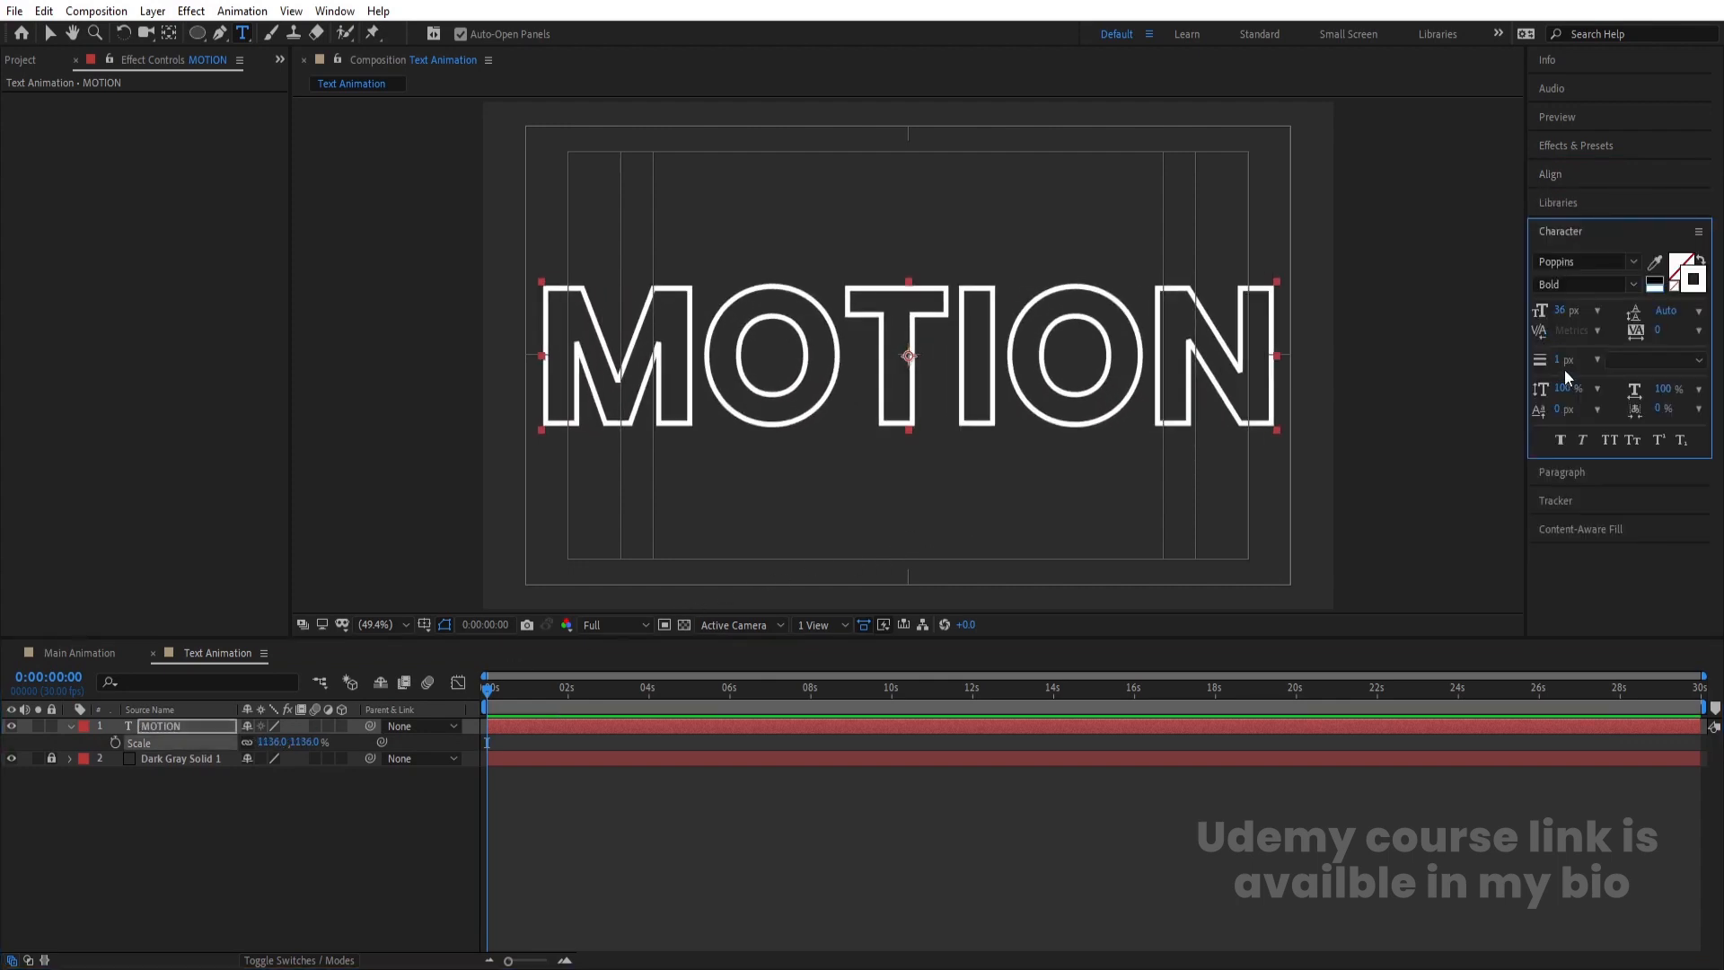
pyautogui.write('.2')
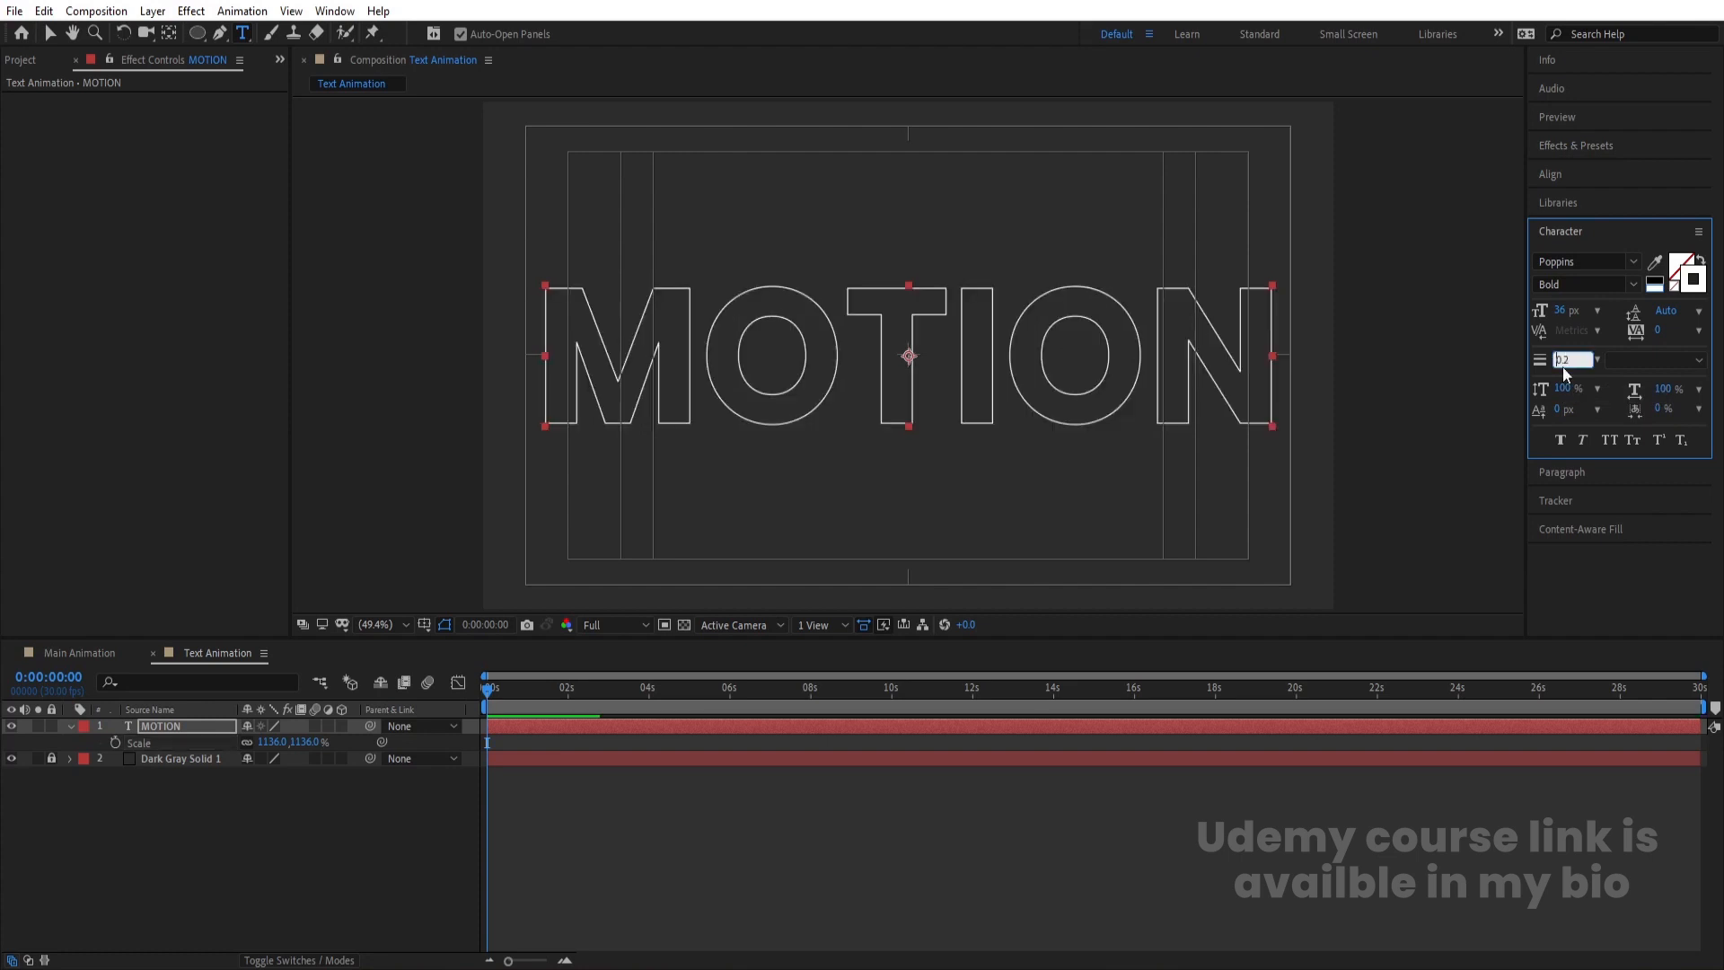
pyautogui.moveTo(1567, 363); pyautogui.dragTo(1526, 356)
pyautogui.write('.1')
pyautogui.press('Return')
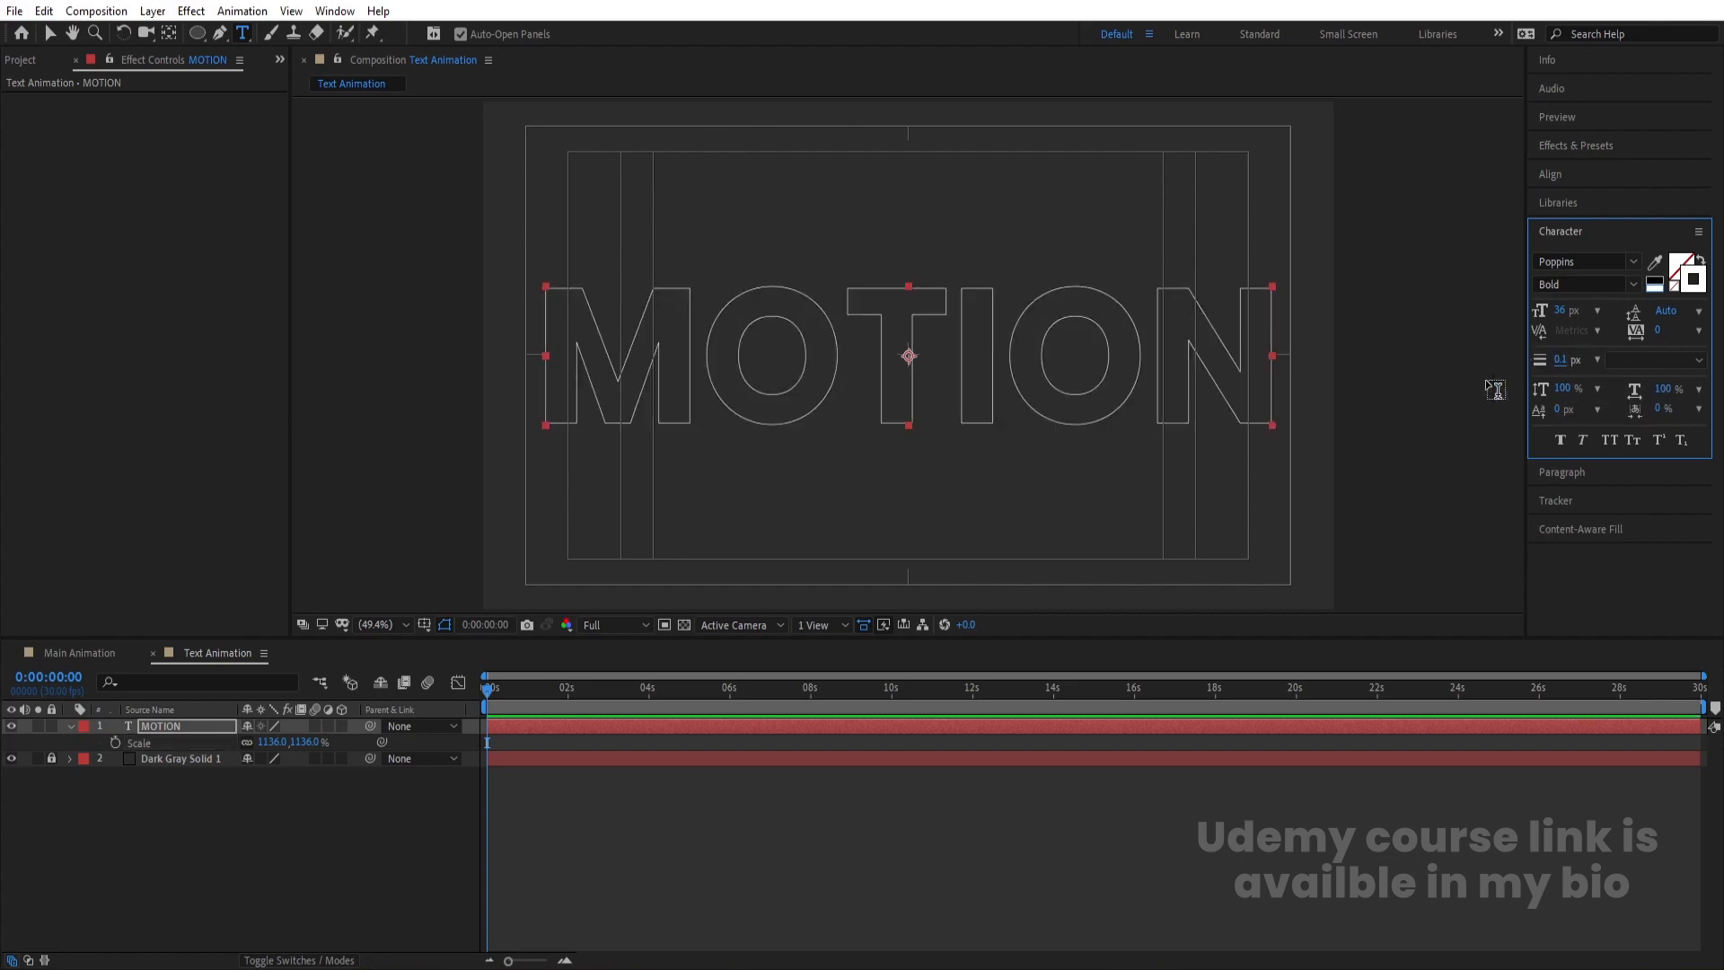
# Enlarge the MOTION text to 2606% and shift it slightly left to position 923.5, 540
pyautogui.click(308, 818)
pyautogui.click(196, 716)
pyautogui.click(203, 725)
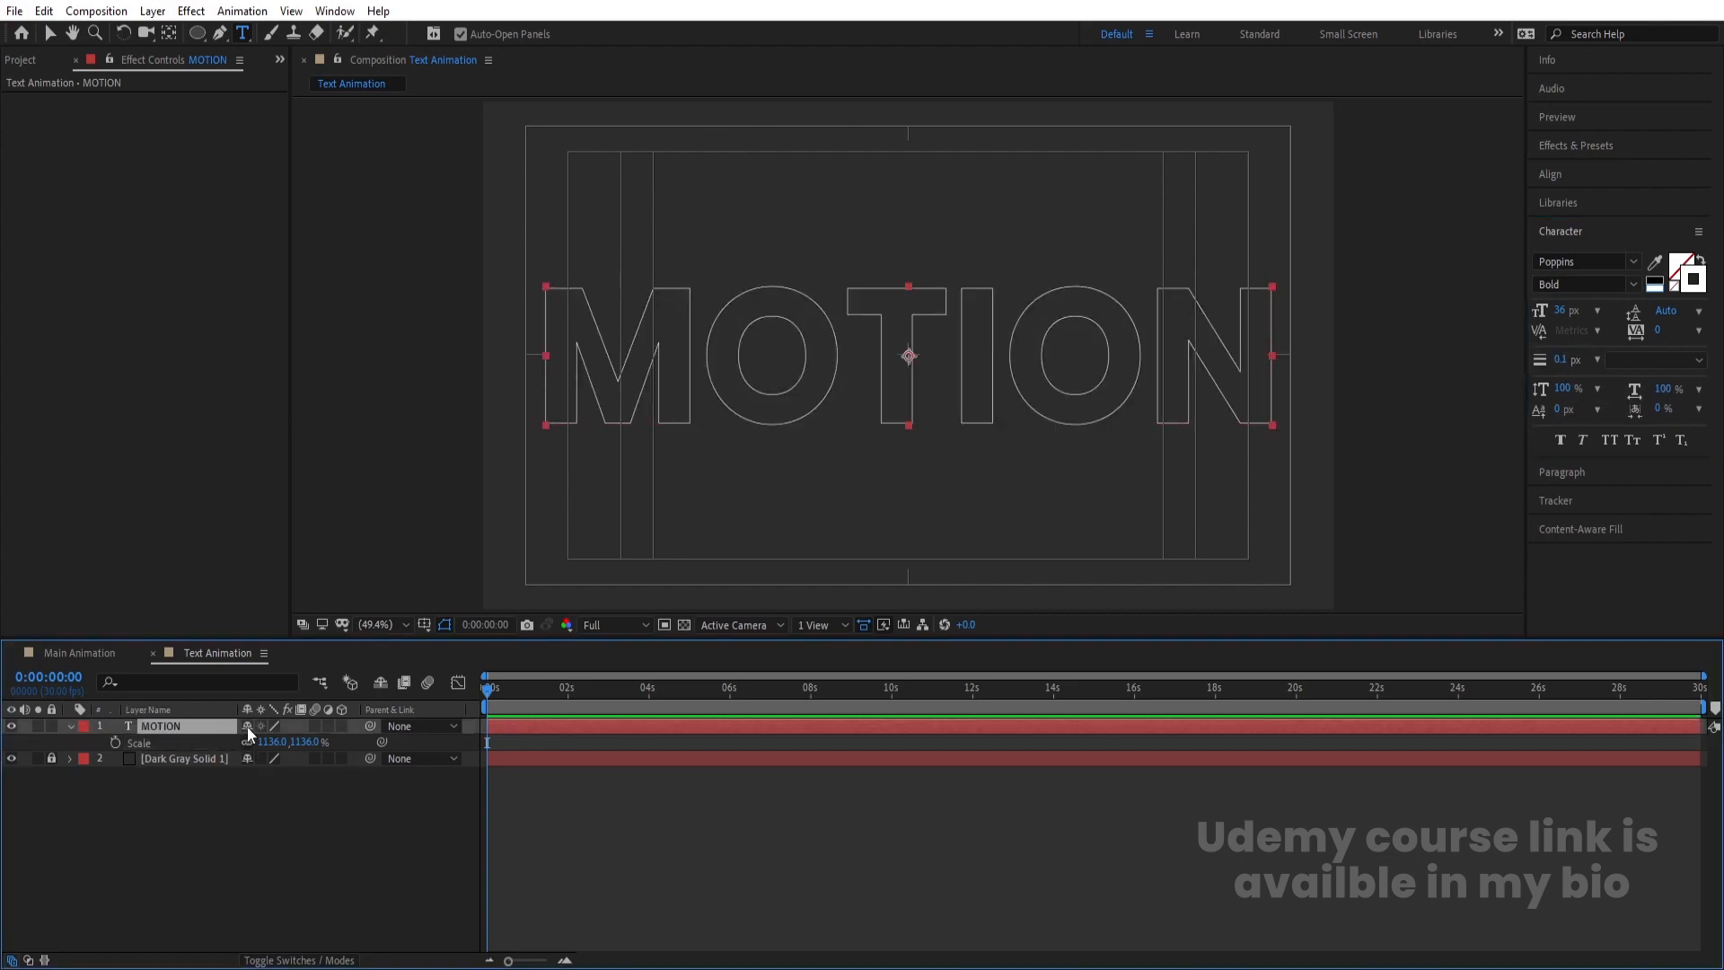
pyautogui.press('s')
pyautogui.press('s')
pyautogui.moveTo(269, 743); pyautogui.dragTo(1164, 295)
pyautogui.press('v')
pyautogui.moveTo(836, 398)
pyautogui.mouseDown()
pyautogui.moveTo(901, 385)
pyautogui.moveTo(818, 398)
pyautogui.mouseUp()
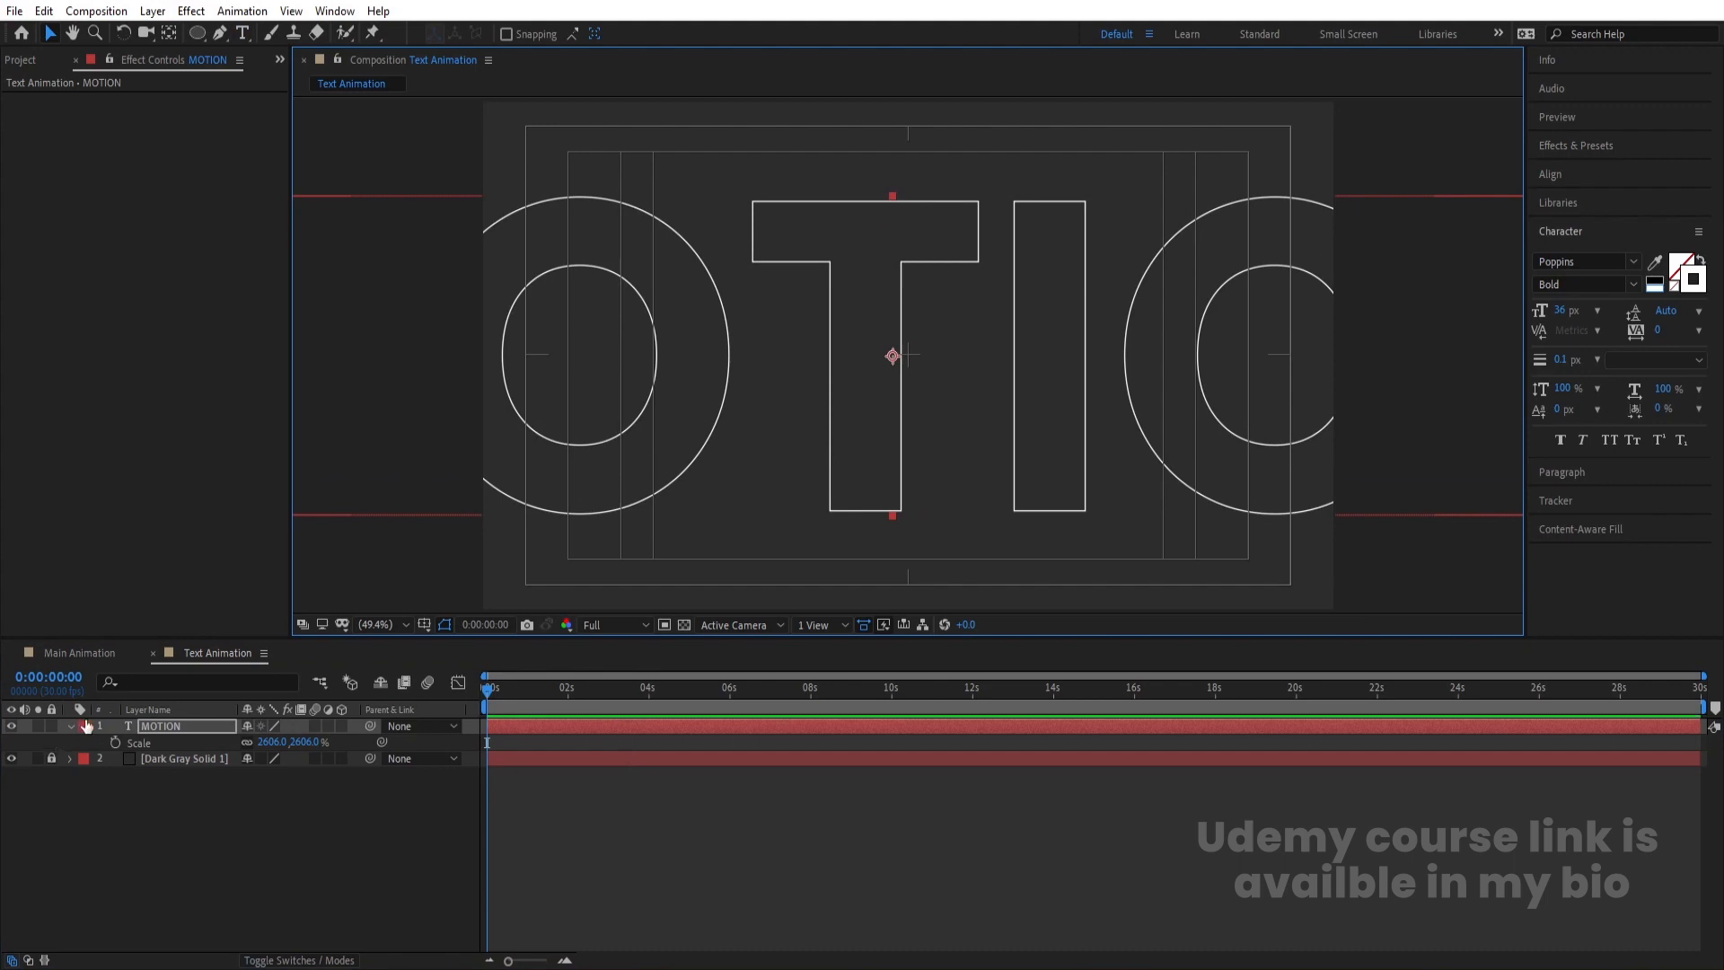
# Keyframe MOTION's position from 0:00 to about 2 seconds so it slides out past the frame's left edge, and preview it
pyautogui.click(138, 729)
pyautogui.press('p')
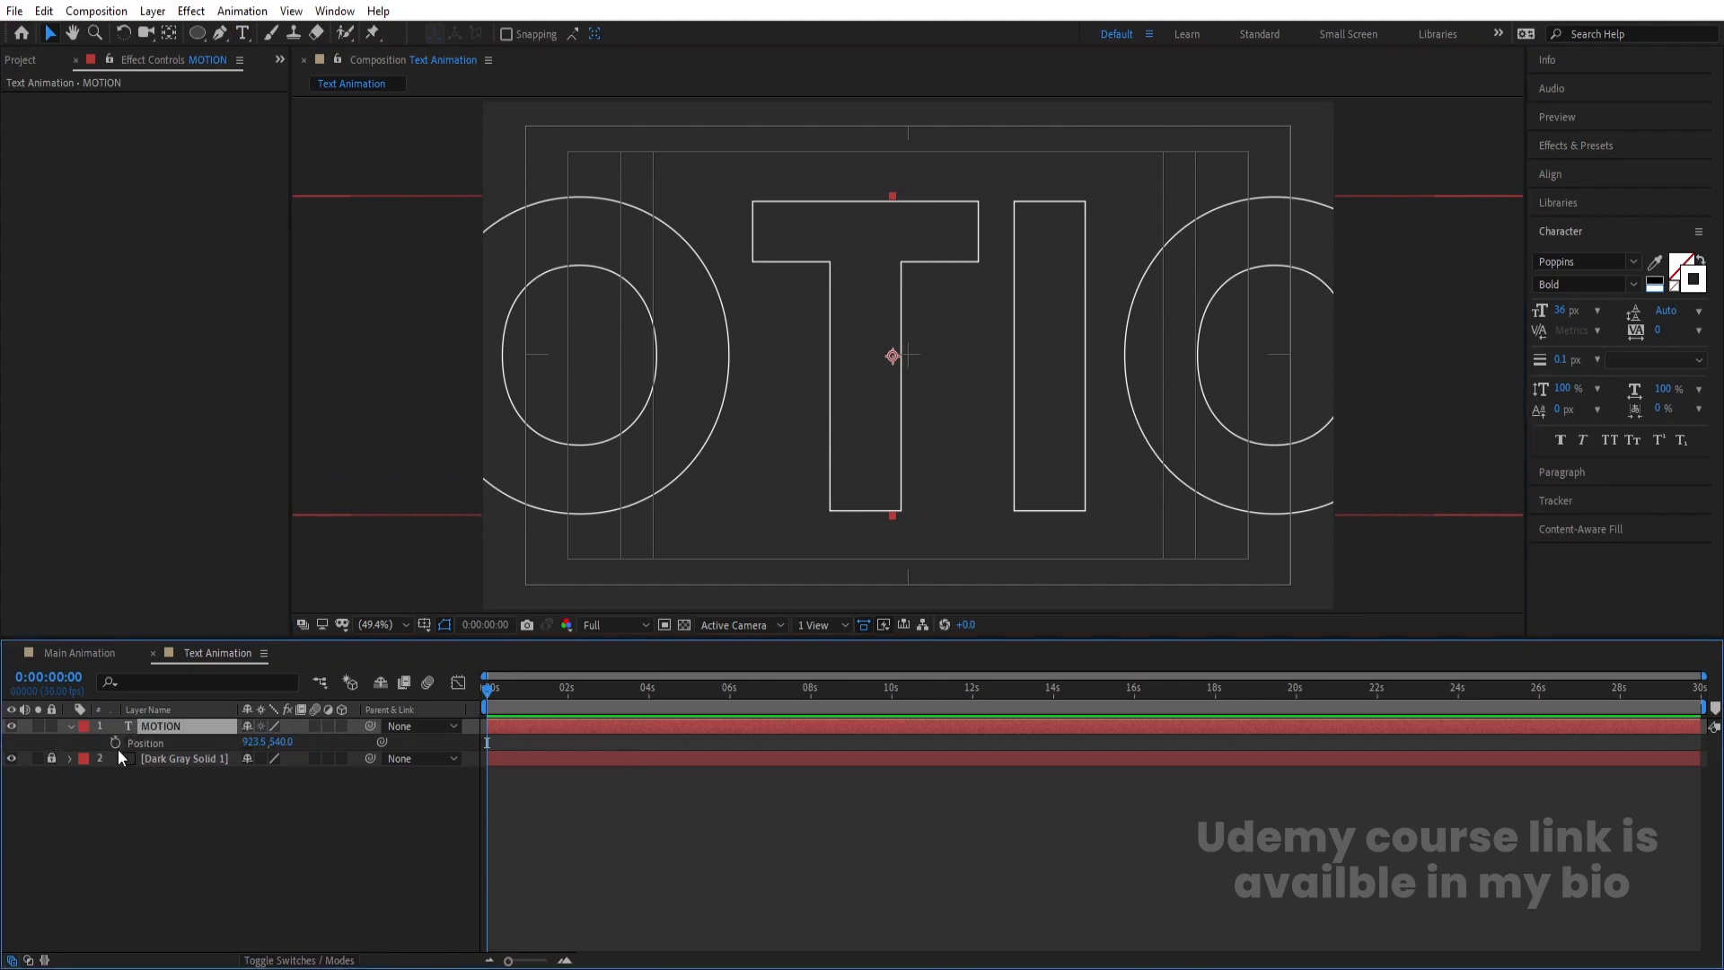
pyautogui.click(115, 744)
pyautogui.press('=')
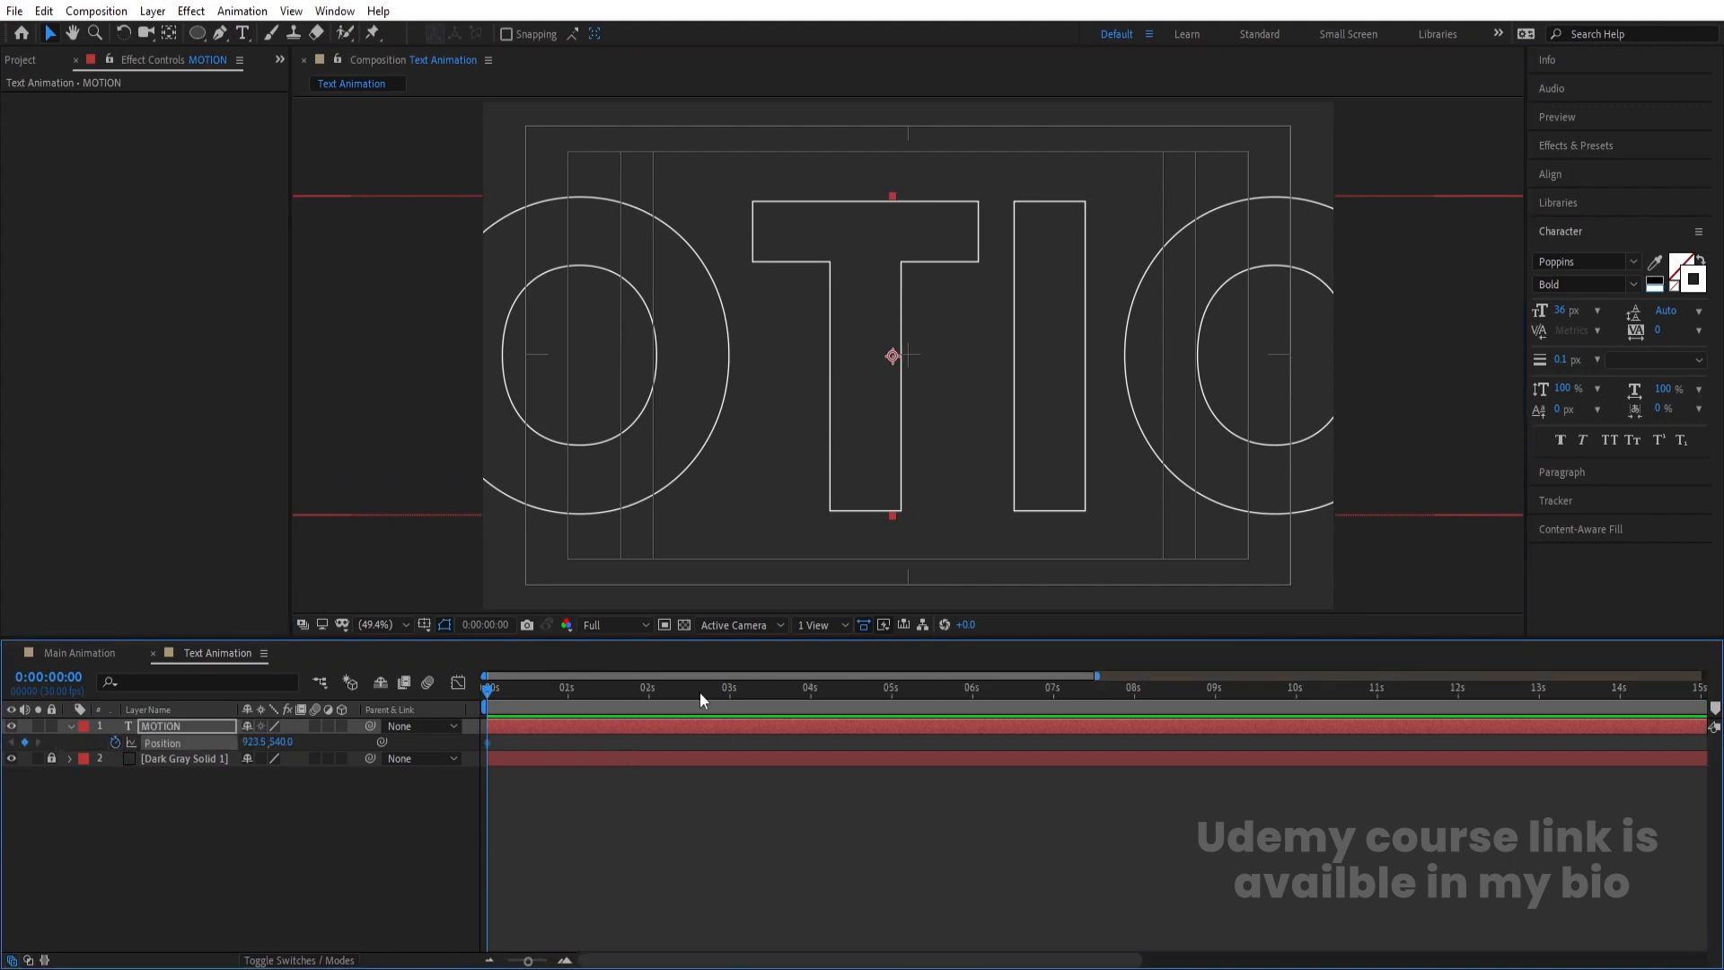
pyautogui.click(652, 686)
pyautogui.moveTo(1296, 387); pyautogui.dragTo(38, 392)
pyautogui.click(456, 703)
pyautogui.press('Home')
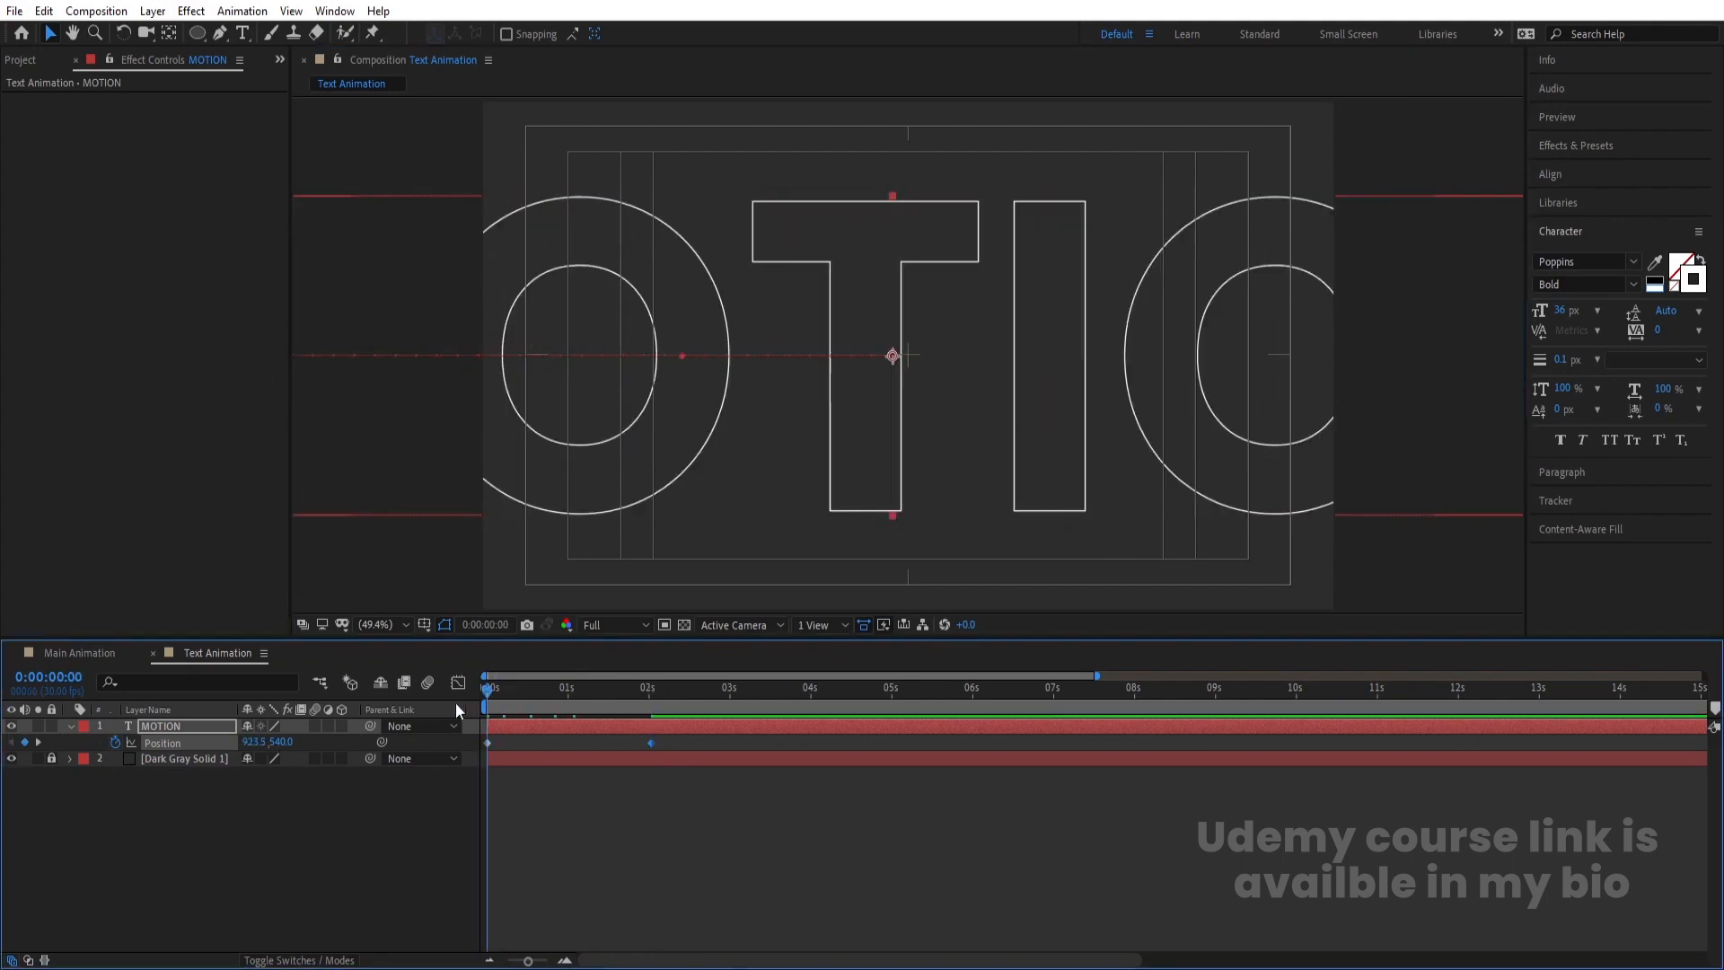
pyautogui.press('space')
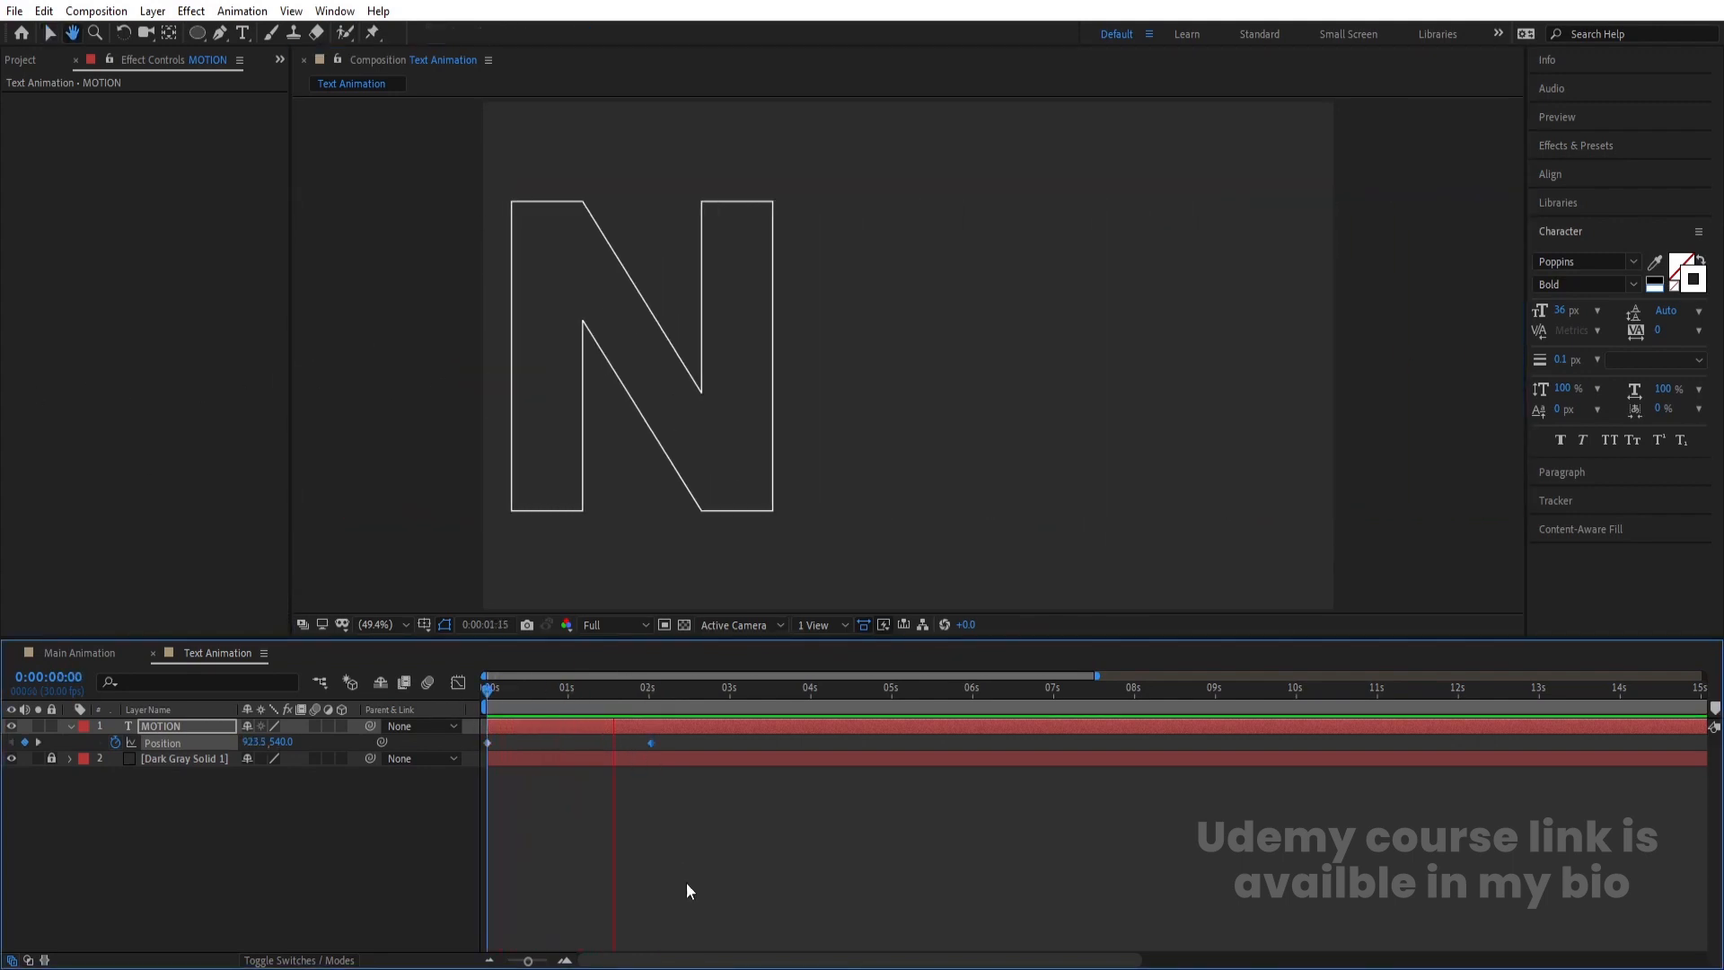
pyautogui.press('space')
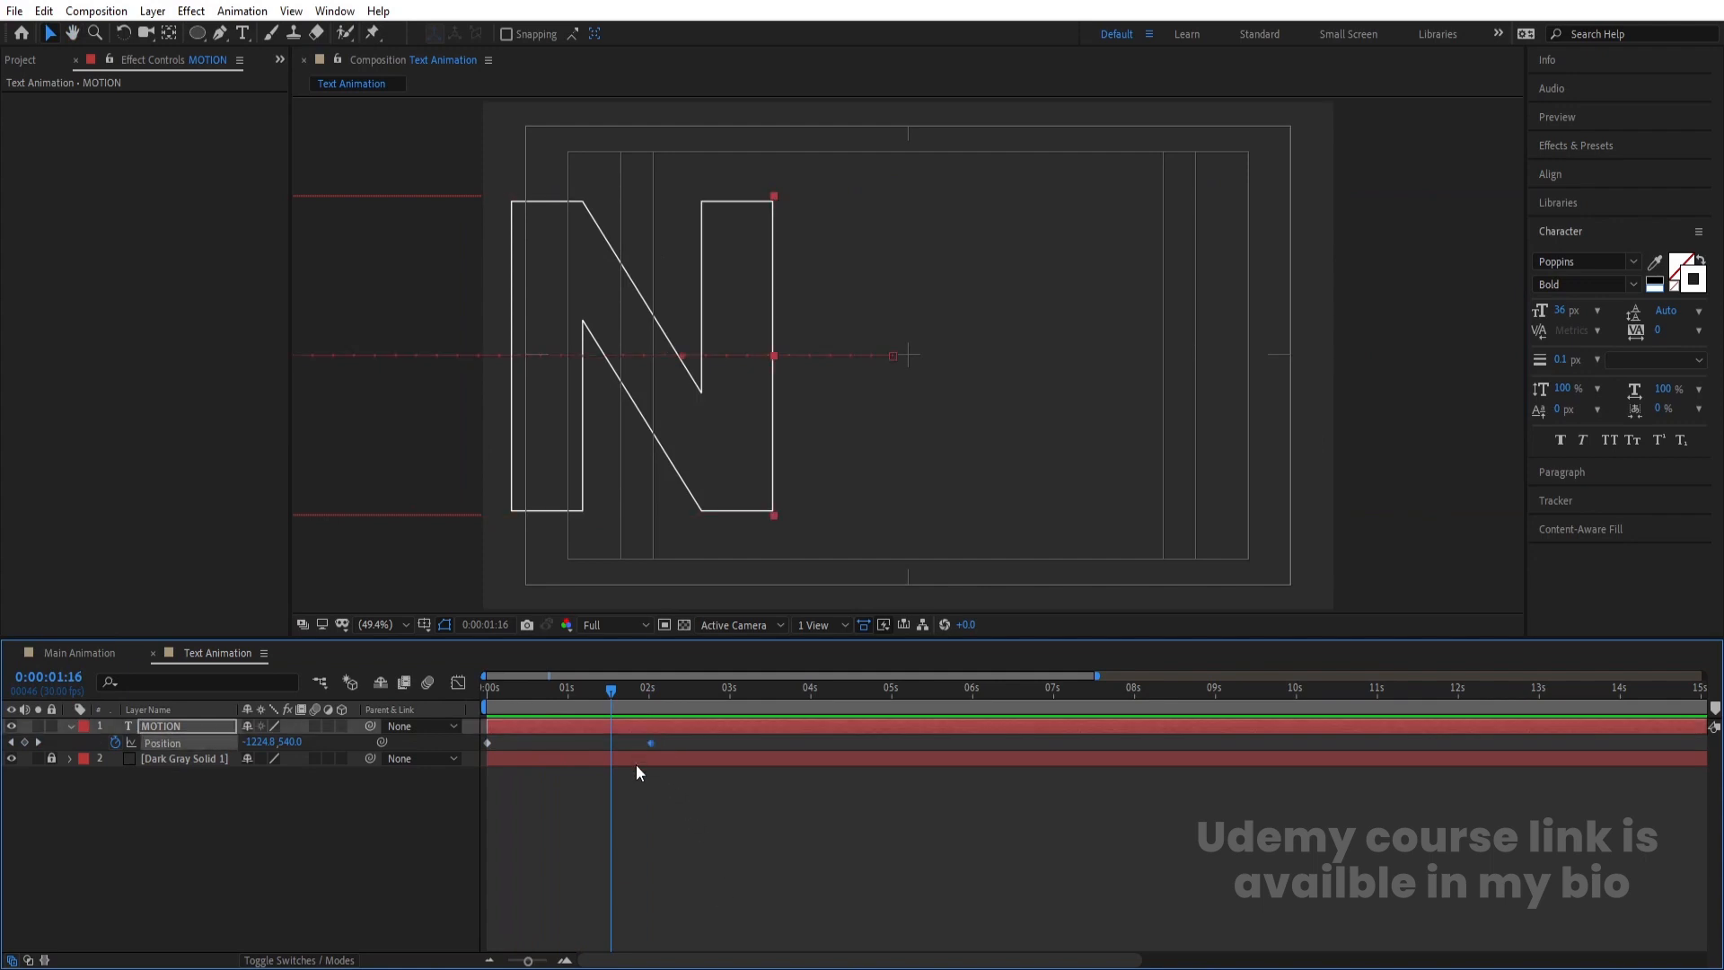
# Apply Easy Ease to MOTION's final position keyframe, extend it to about 2.5 seconds, and preview the motion
pyautogui.press('F9')
pyautogui.press('space')
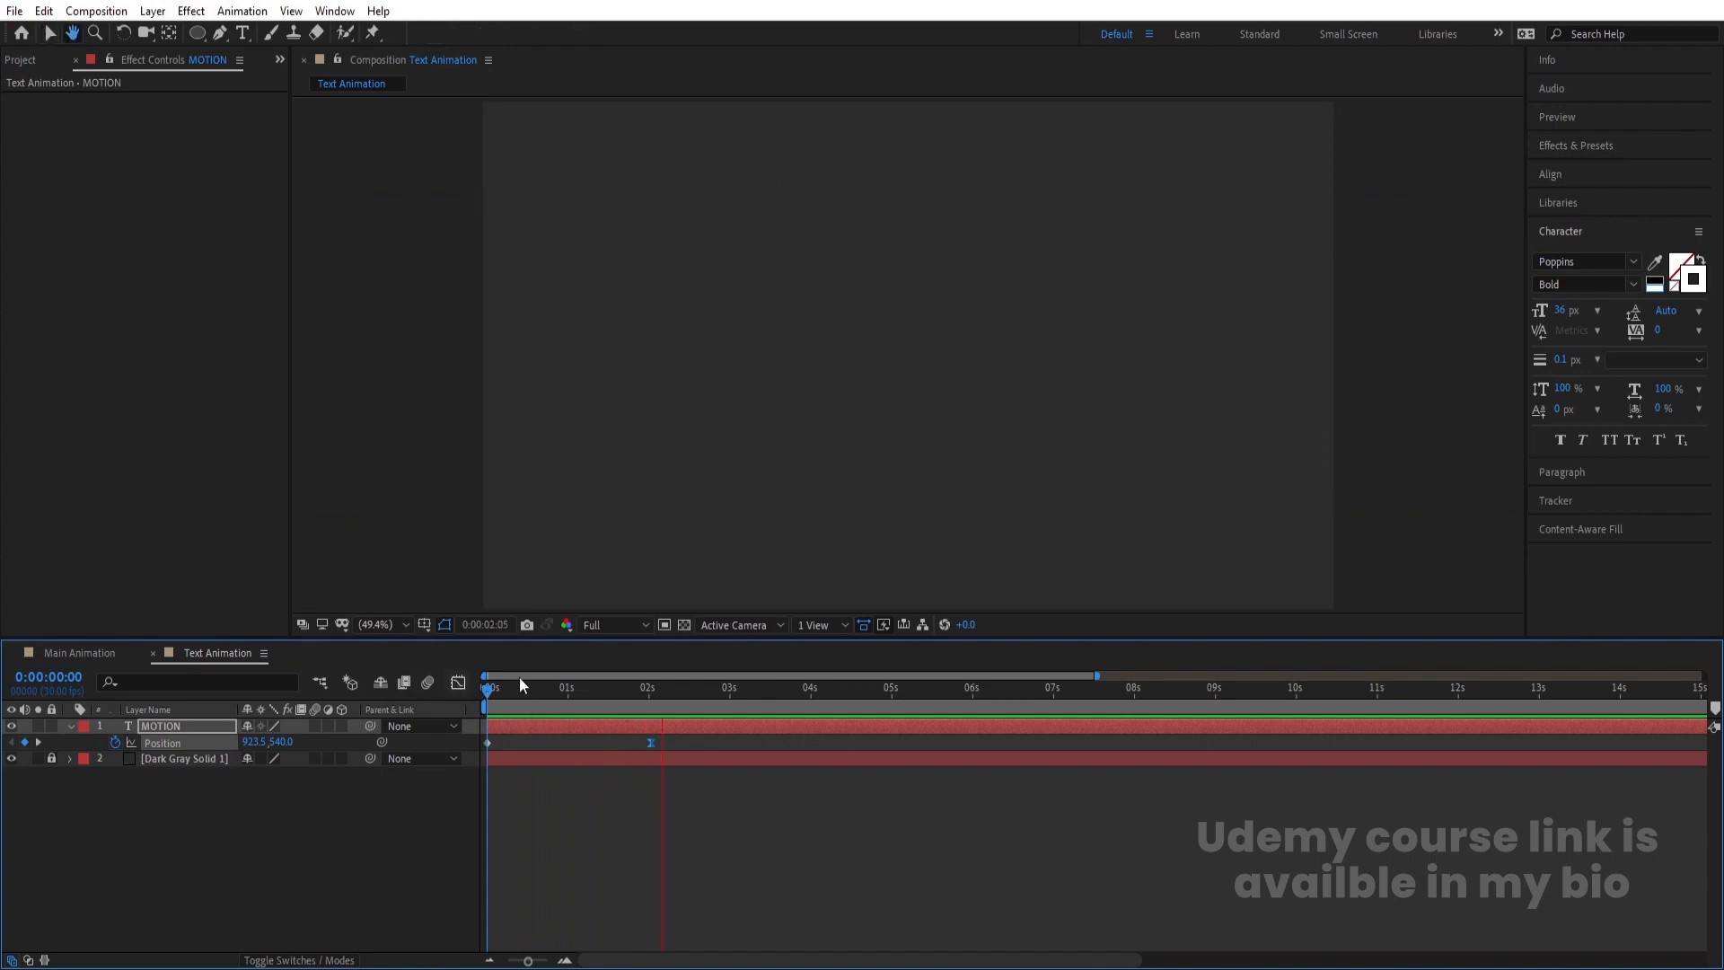
pyautogui.press('space')
pyautogui.moveTo(652, 743); pyautogui.dragTo(325, 713)
pyautogui.press('space')
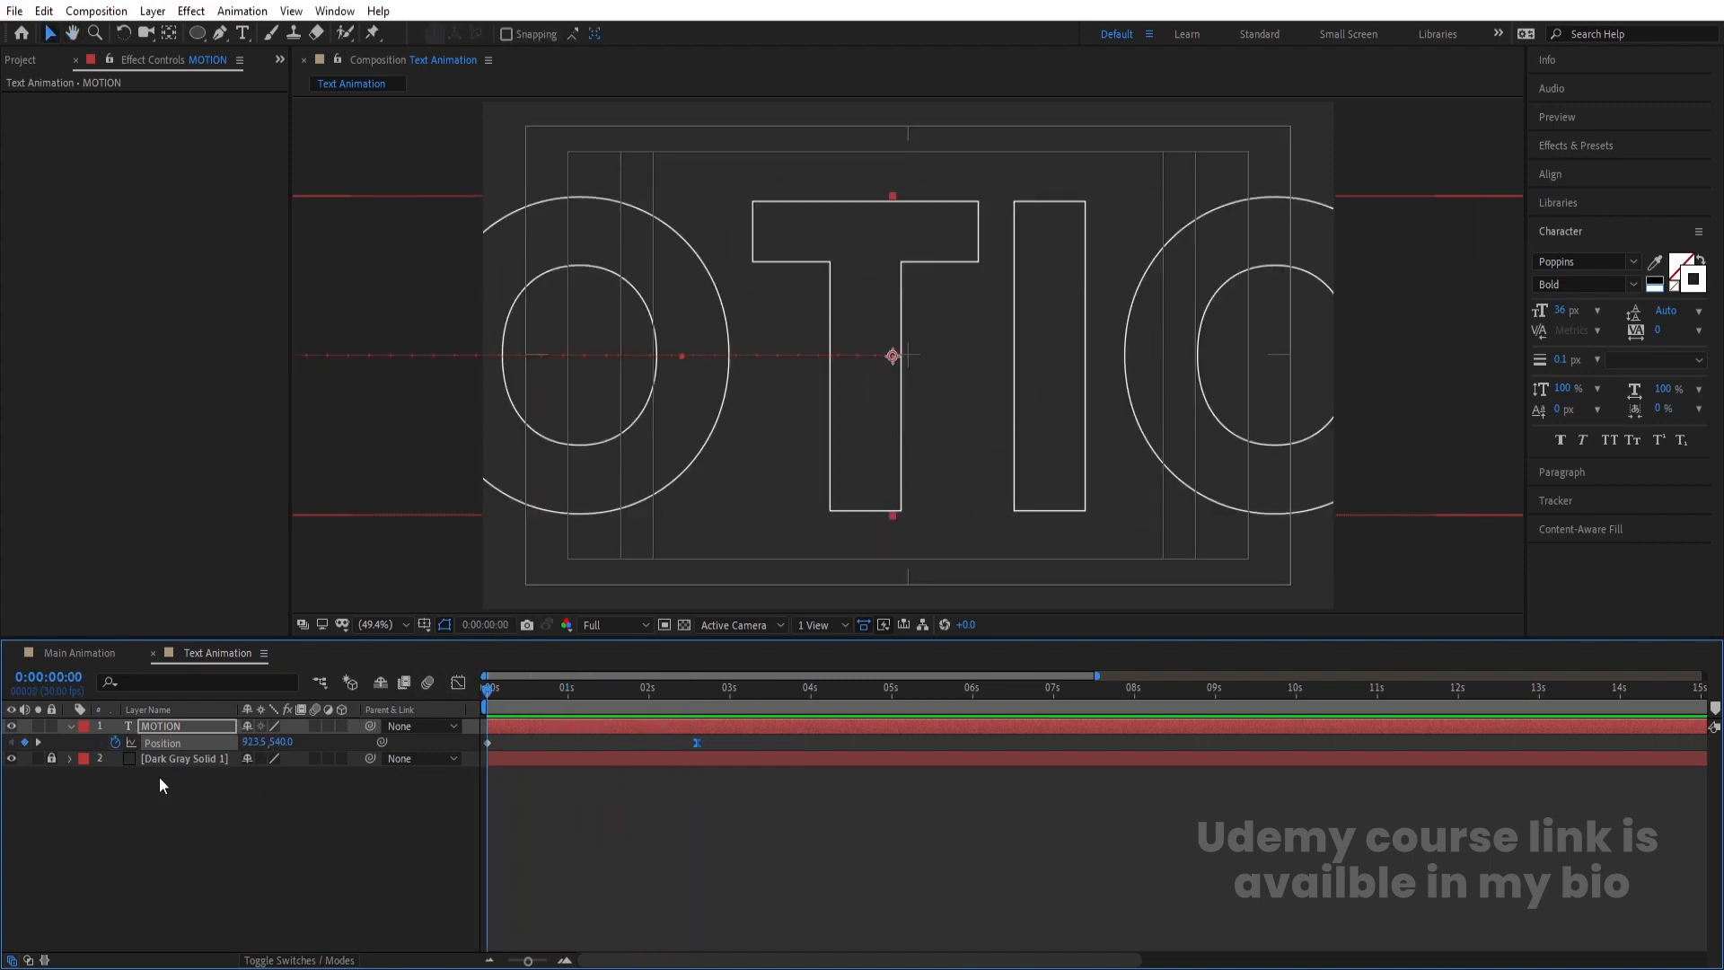
# Collapse and deselect the MOTION layer, and set up the Ellipse tool with no stroke
pyautogui.click(72, 726)
pyautogui.click(147, 811)
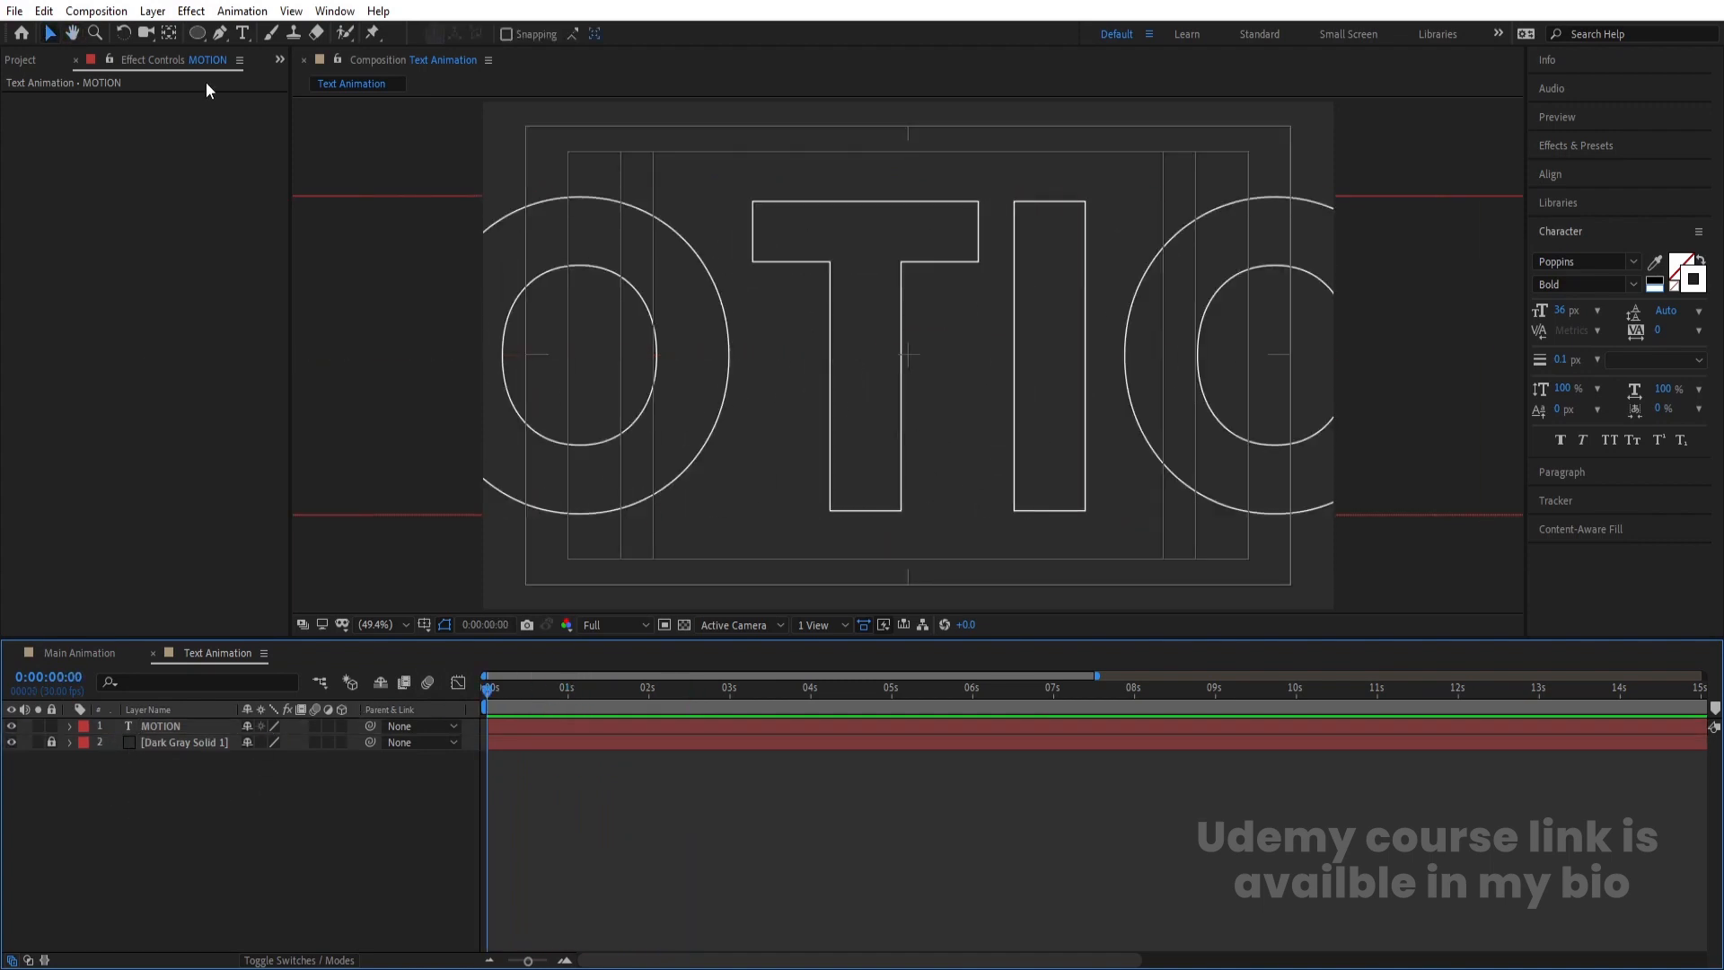
pyautogui.click(197, 34)
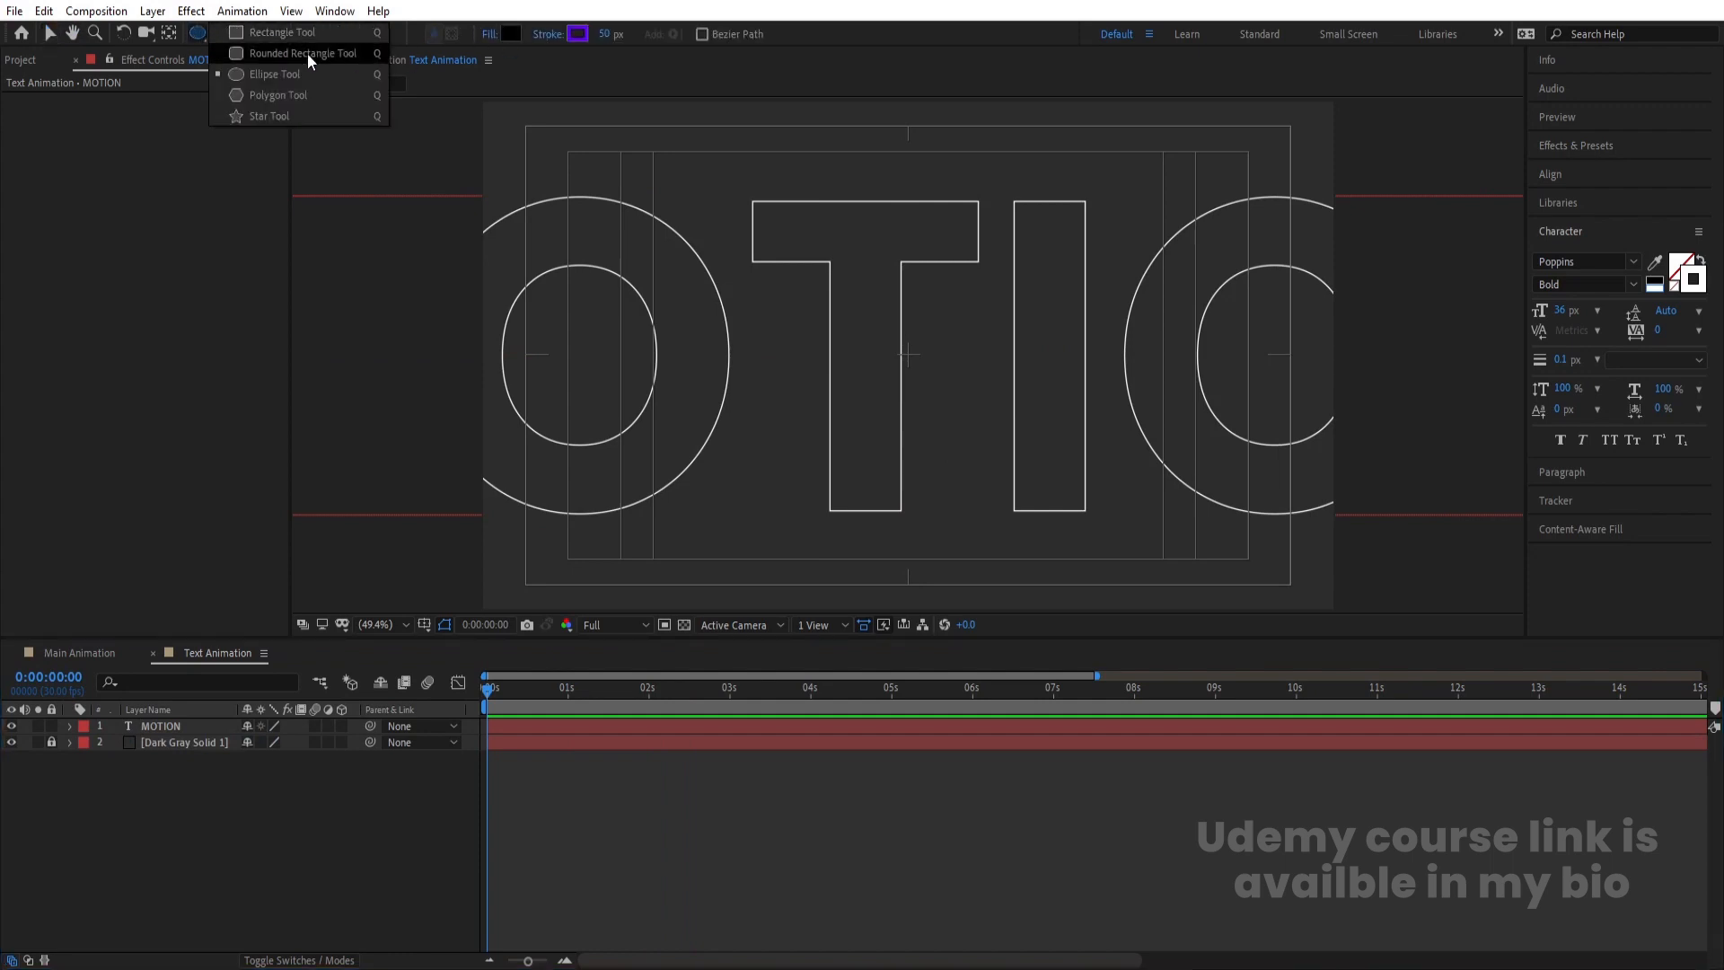
pyautogui.click(275, 75)
pyautogui.click(545, 36)
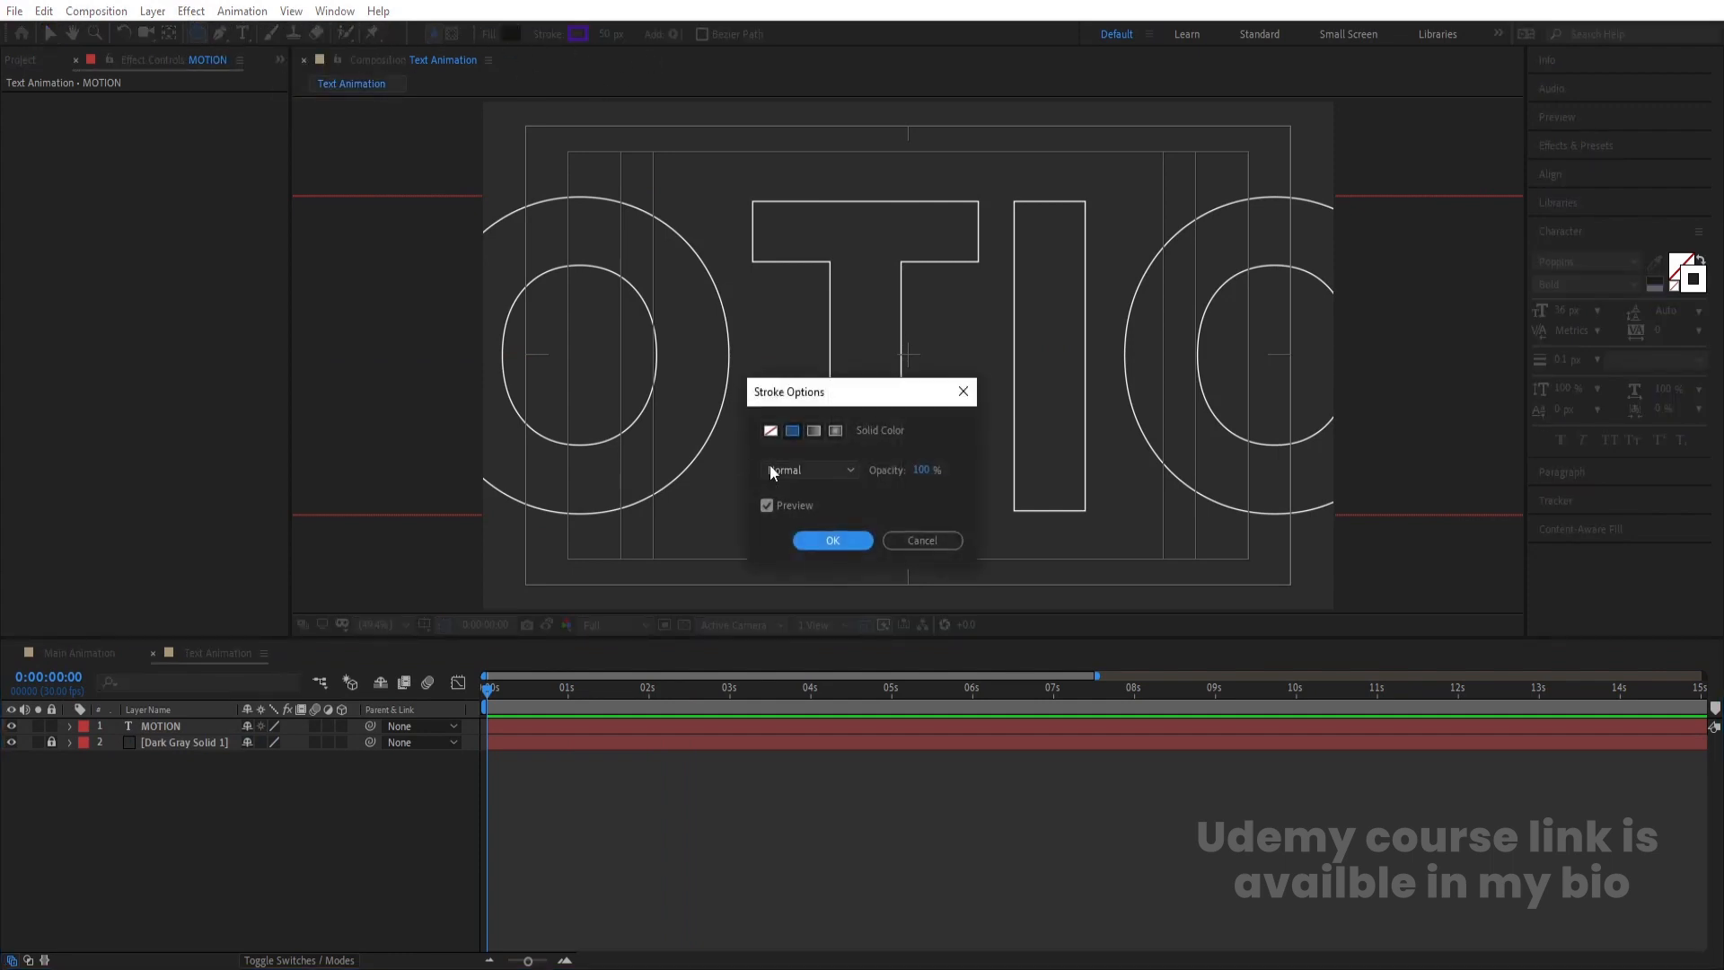
pyautogui.click(773, 435)
pyautogui.click(825, 542)
# Set the shape fill to blue 009CFF and draw a large circle in the upper-right part of the frame
pyautogui.click(510, 33)
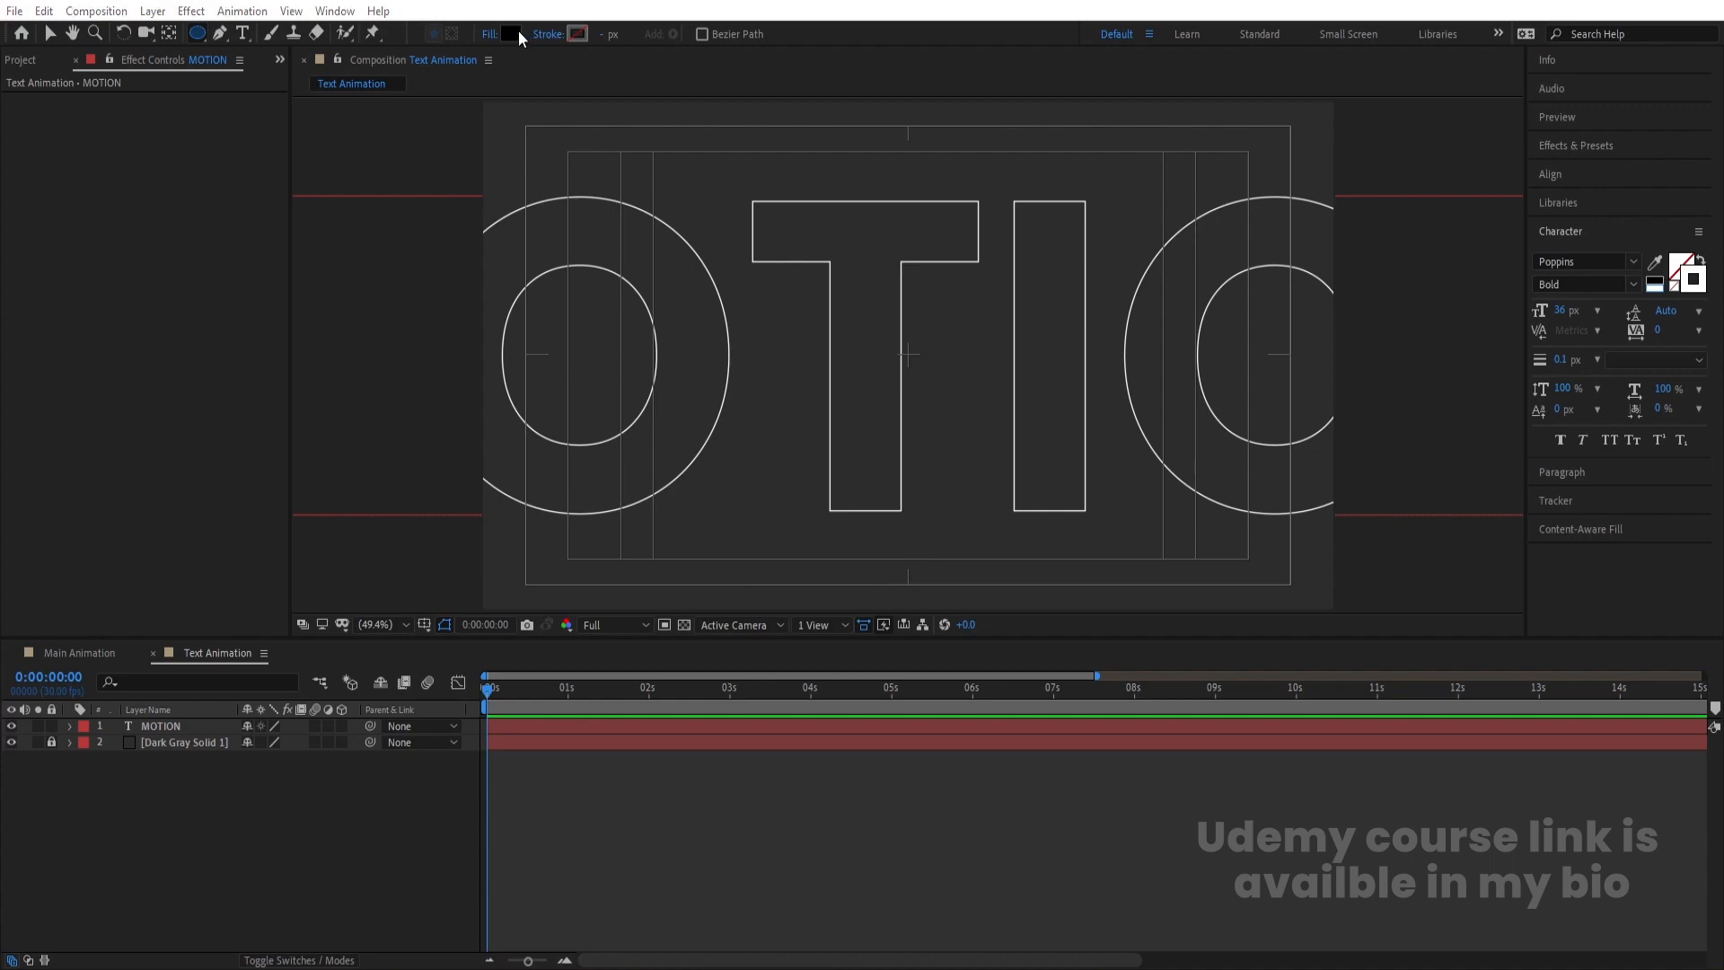
pyautogui.click(529, 372)
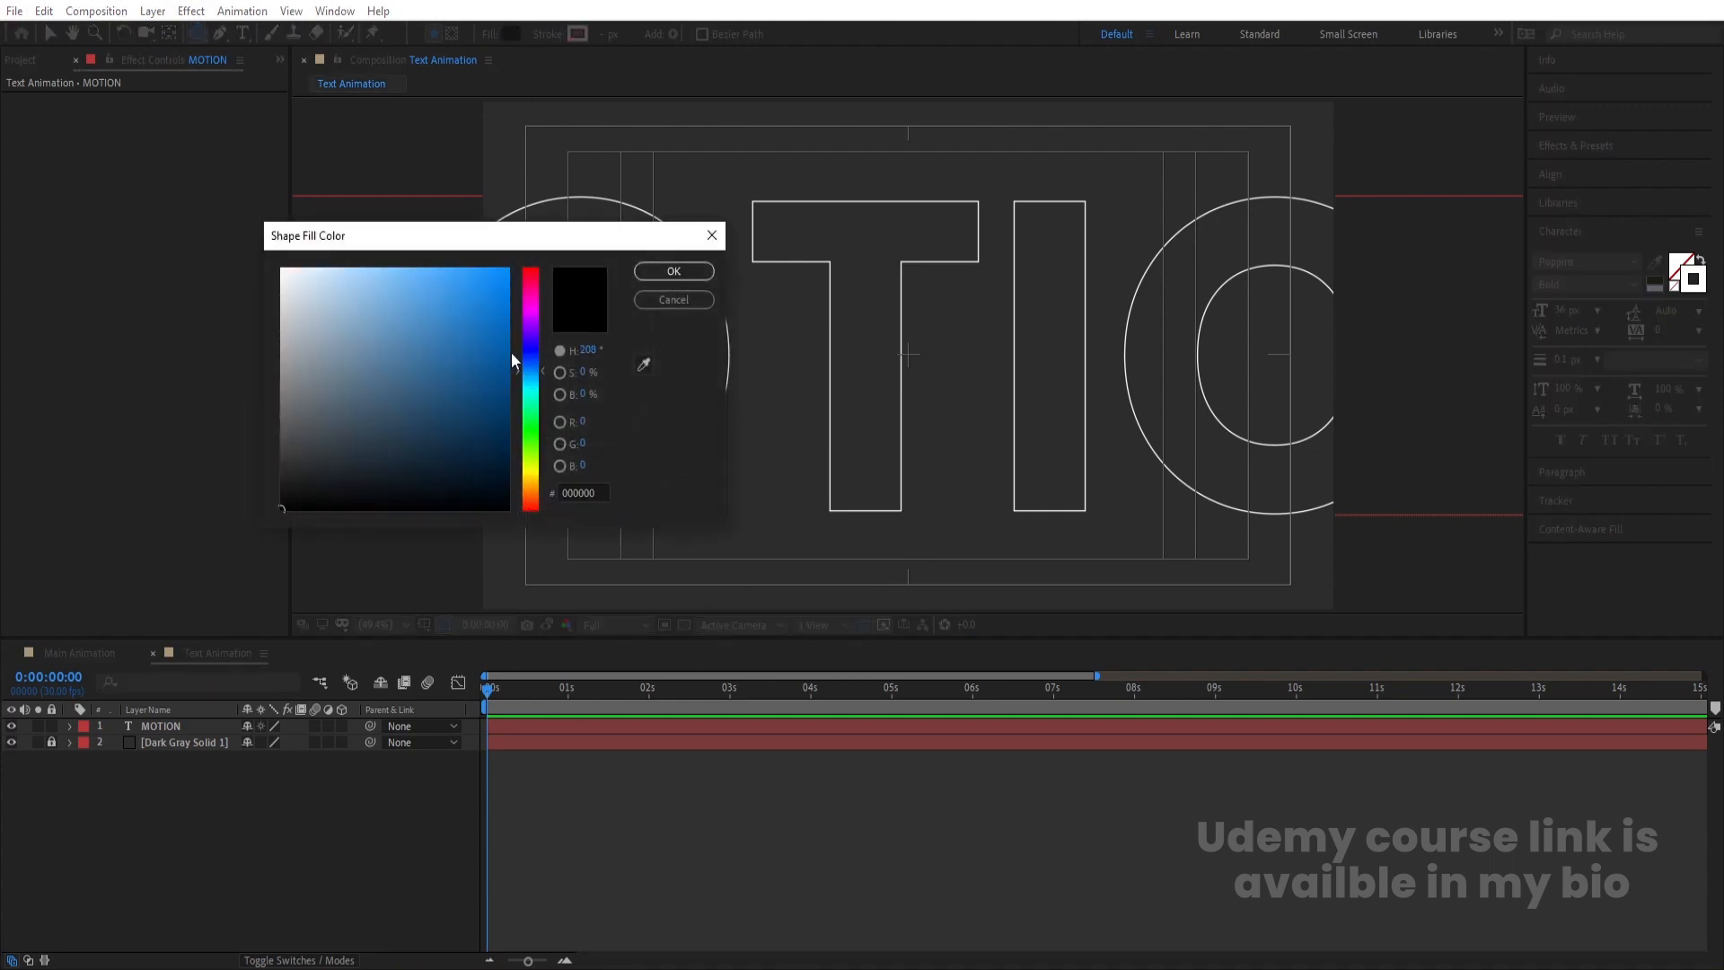
pyautogui.moveTo(513, 360); pyautogui.dragTo(534, 232)
pyautogui.moveTo(534, 376); pyautogui.dragTo(537, 379)
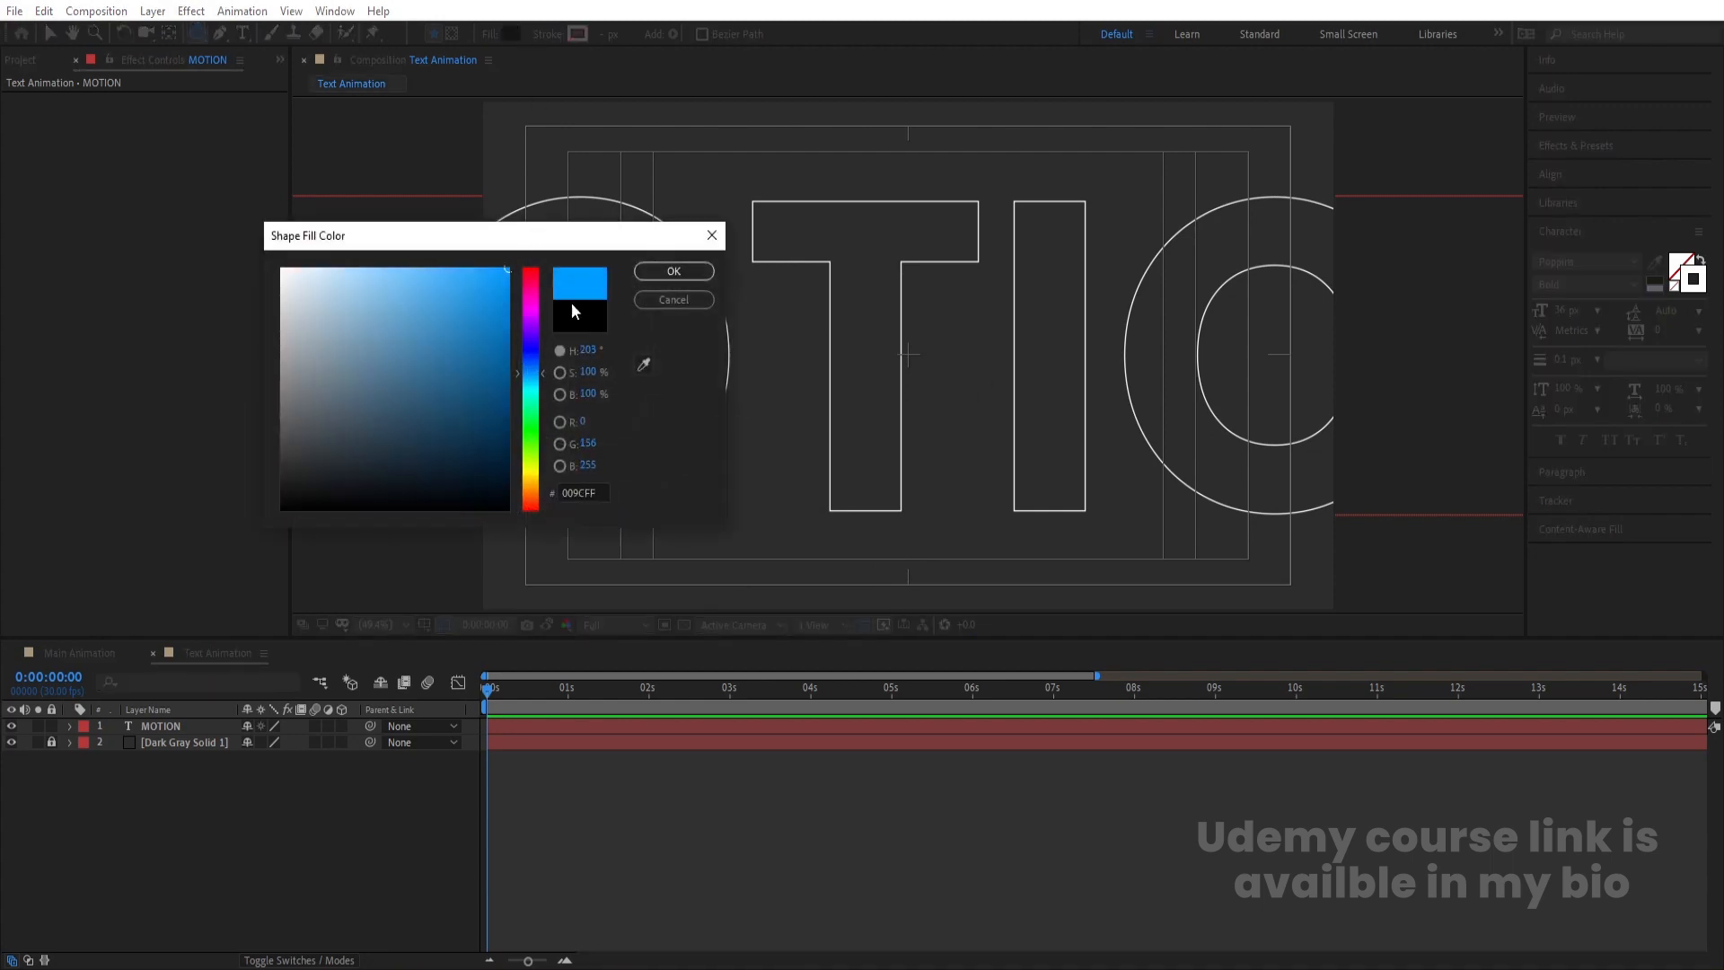
pyautogui.click(674, 271)
pyautogui.moveTo(950, 108); pyautogui.dragTo(1182, 294)
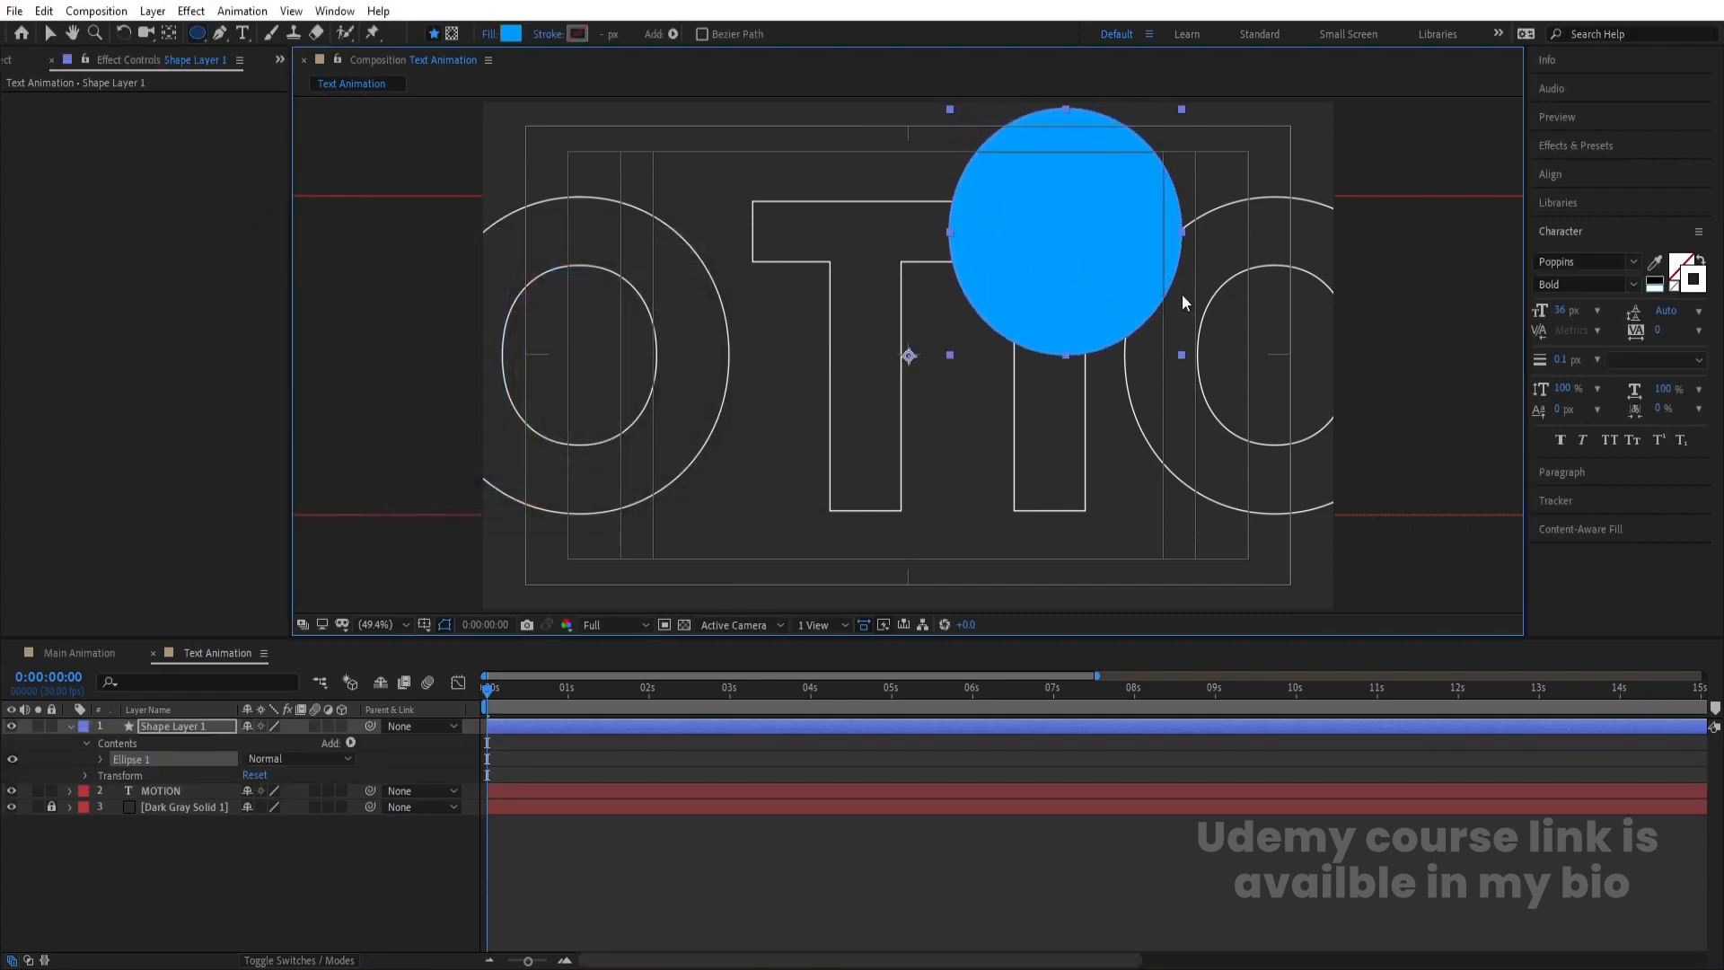
pyautogui.click(218, 756)
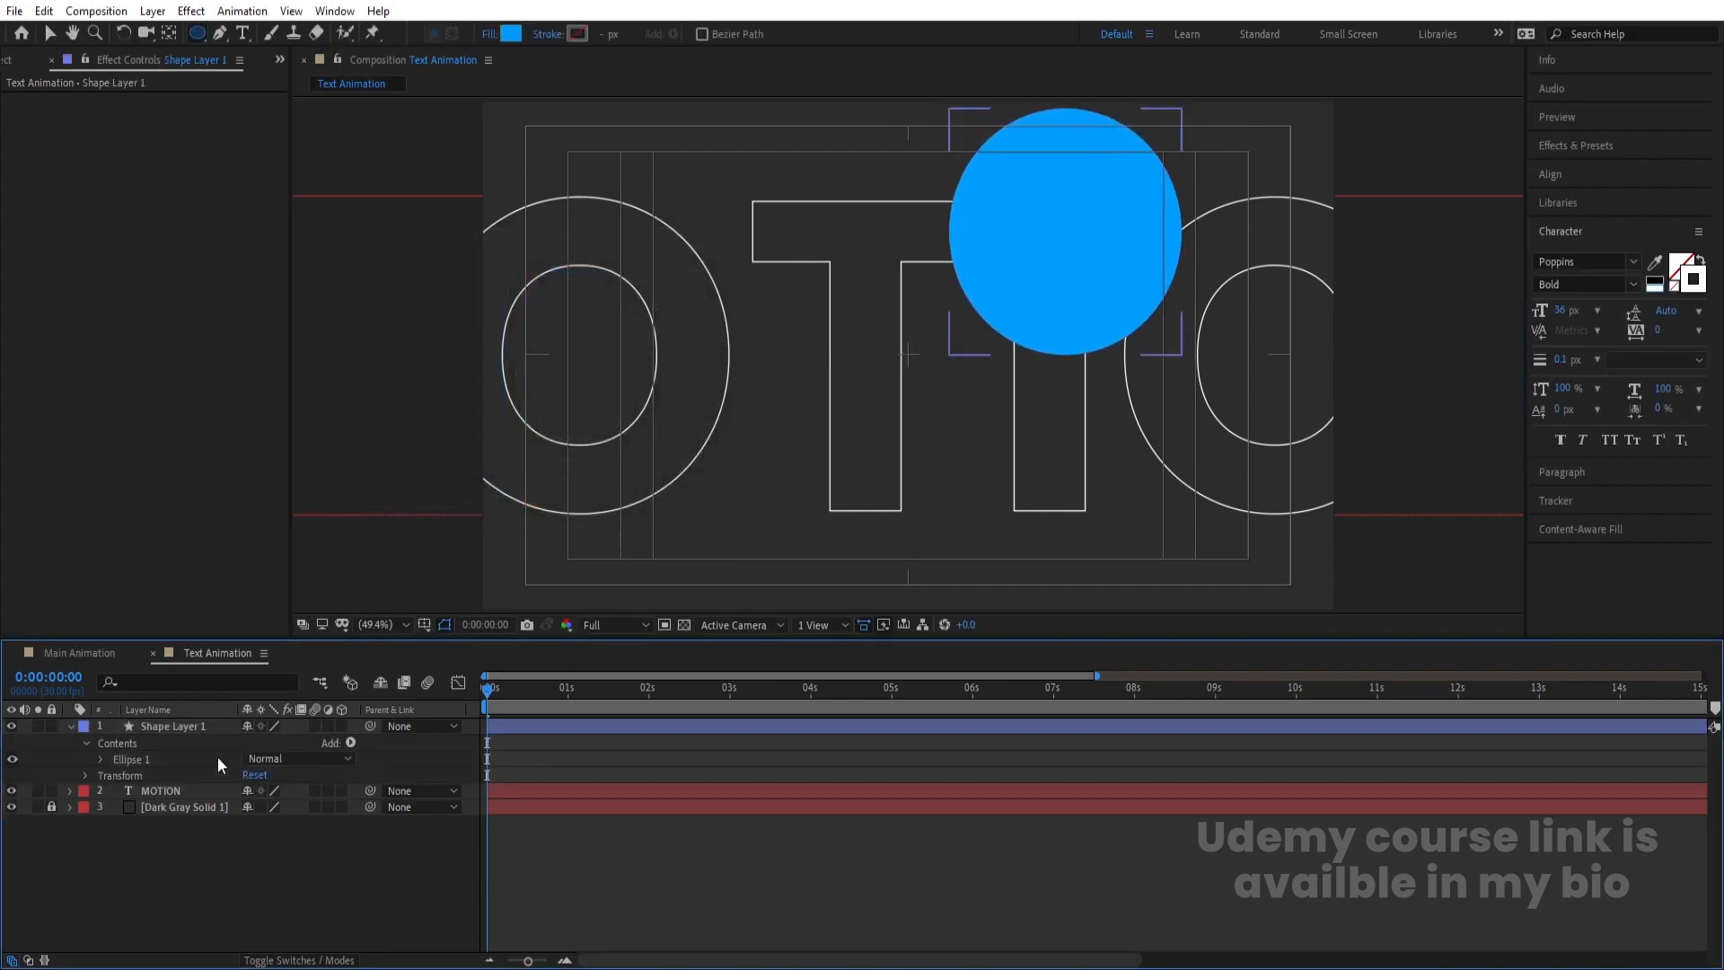
# Duplicate the blue circle layer, place the copy in the frame's lower-left area and scale it to 66%
pyautogui.click(185, 724)
pyautogui.hotkey('ctrl', 'd')
pyautogui.press('v')
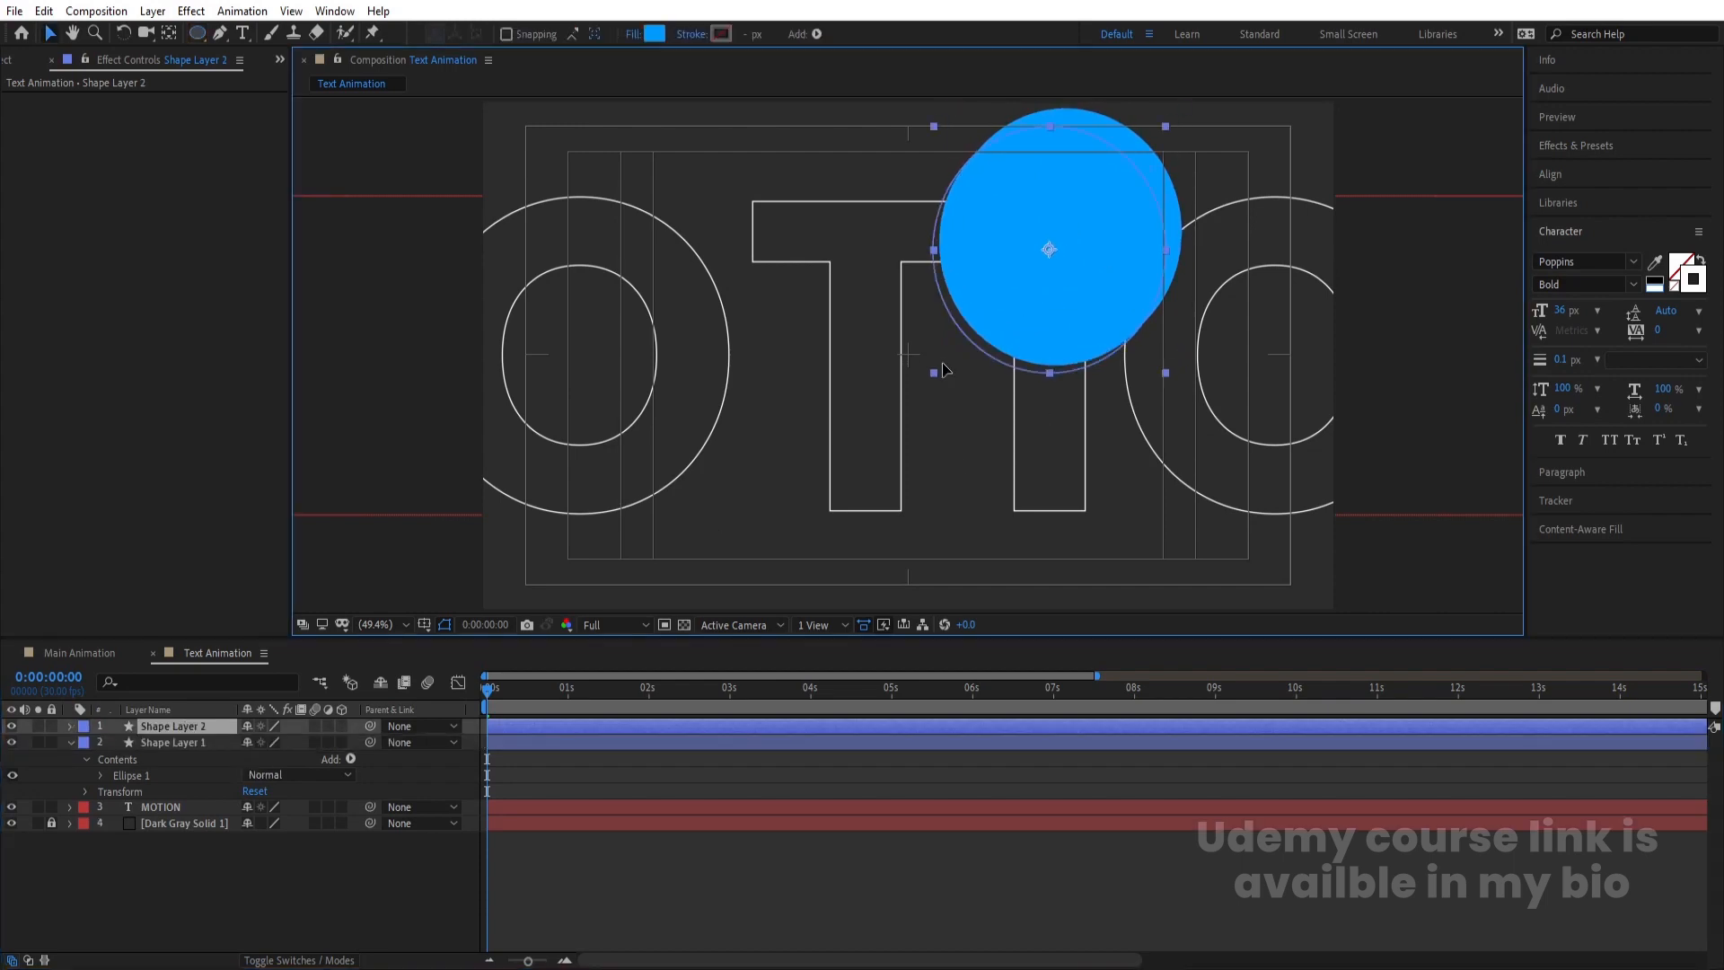
pyautogui.moveTo(1051, 300); pyautogui.dragTo(584, 528)
pyautogui.press('s')
pyautogui.moveTo(271, 748); pyautogui.dragTo(241, 745)
pyautogui.moveTo(604, 501); pyautogui.dragTo(604, 520)
# Change the fill of the smaller lower-left circle to bright magenta-purple
pyautogui.click(654, 34)
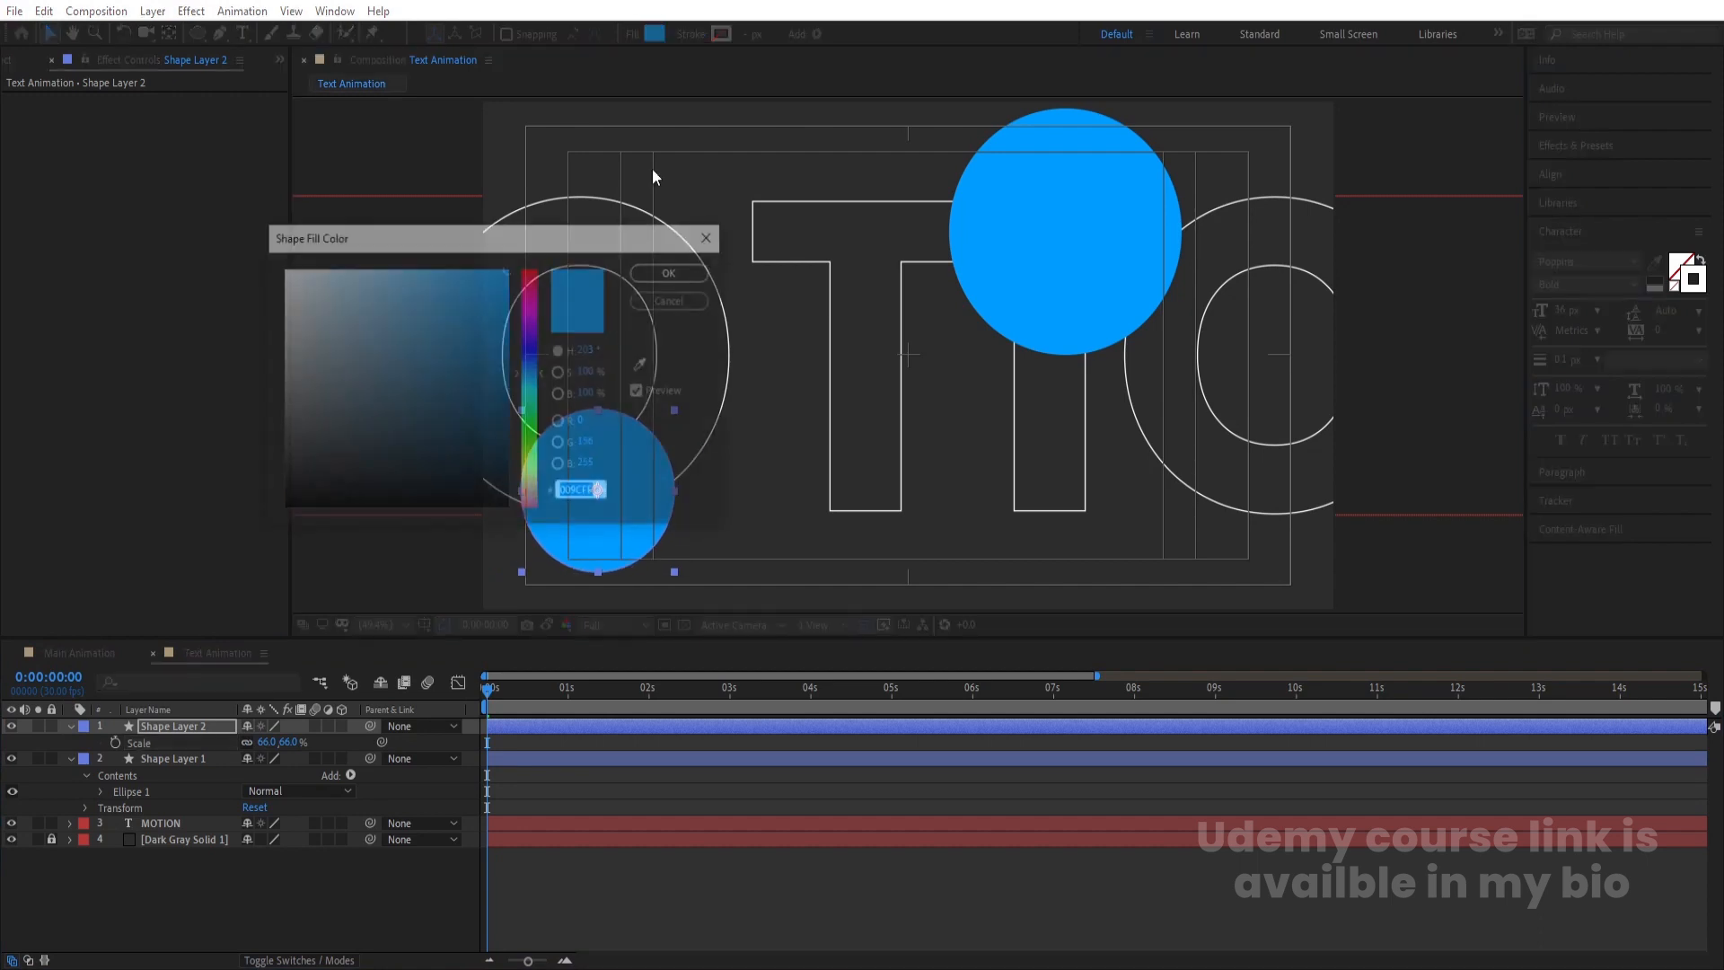
pyautogui.click(525, 318)
pyautogui.click(673, 271)
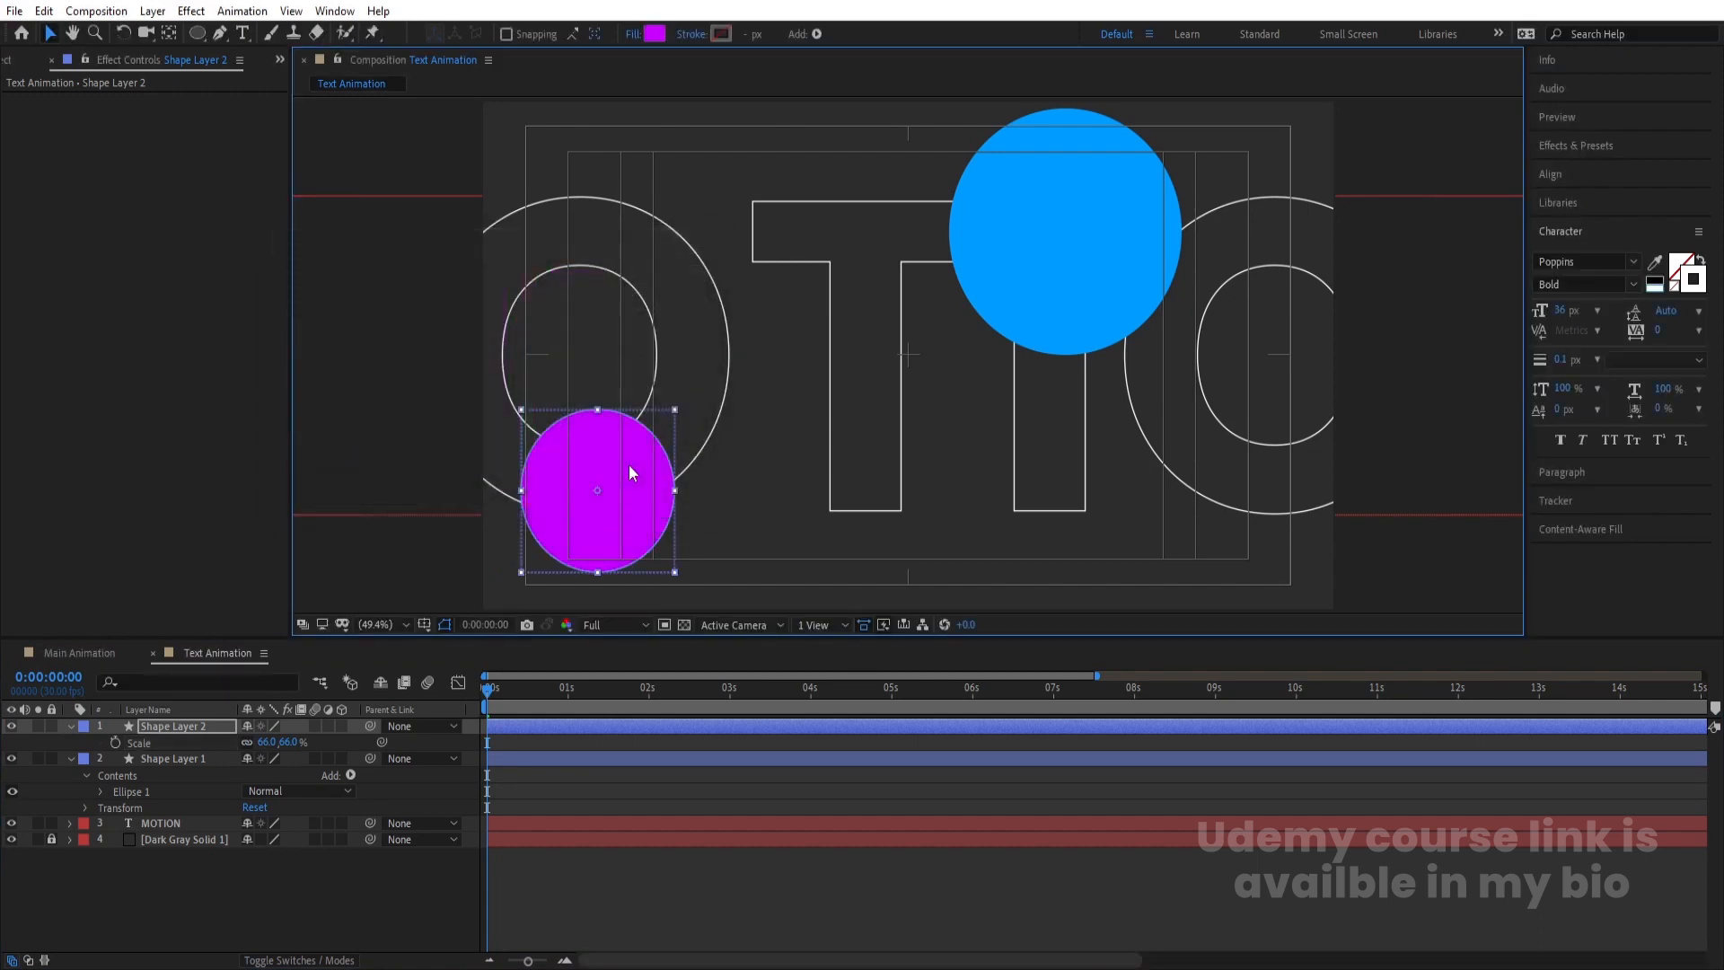
# Duplicate the magenta circle, place the copy partly outside the frame's lower-right corner and enlarge it to about 124%
pyautogui.click(526, 768)
pyautogui.click(600, 490)
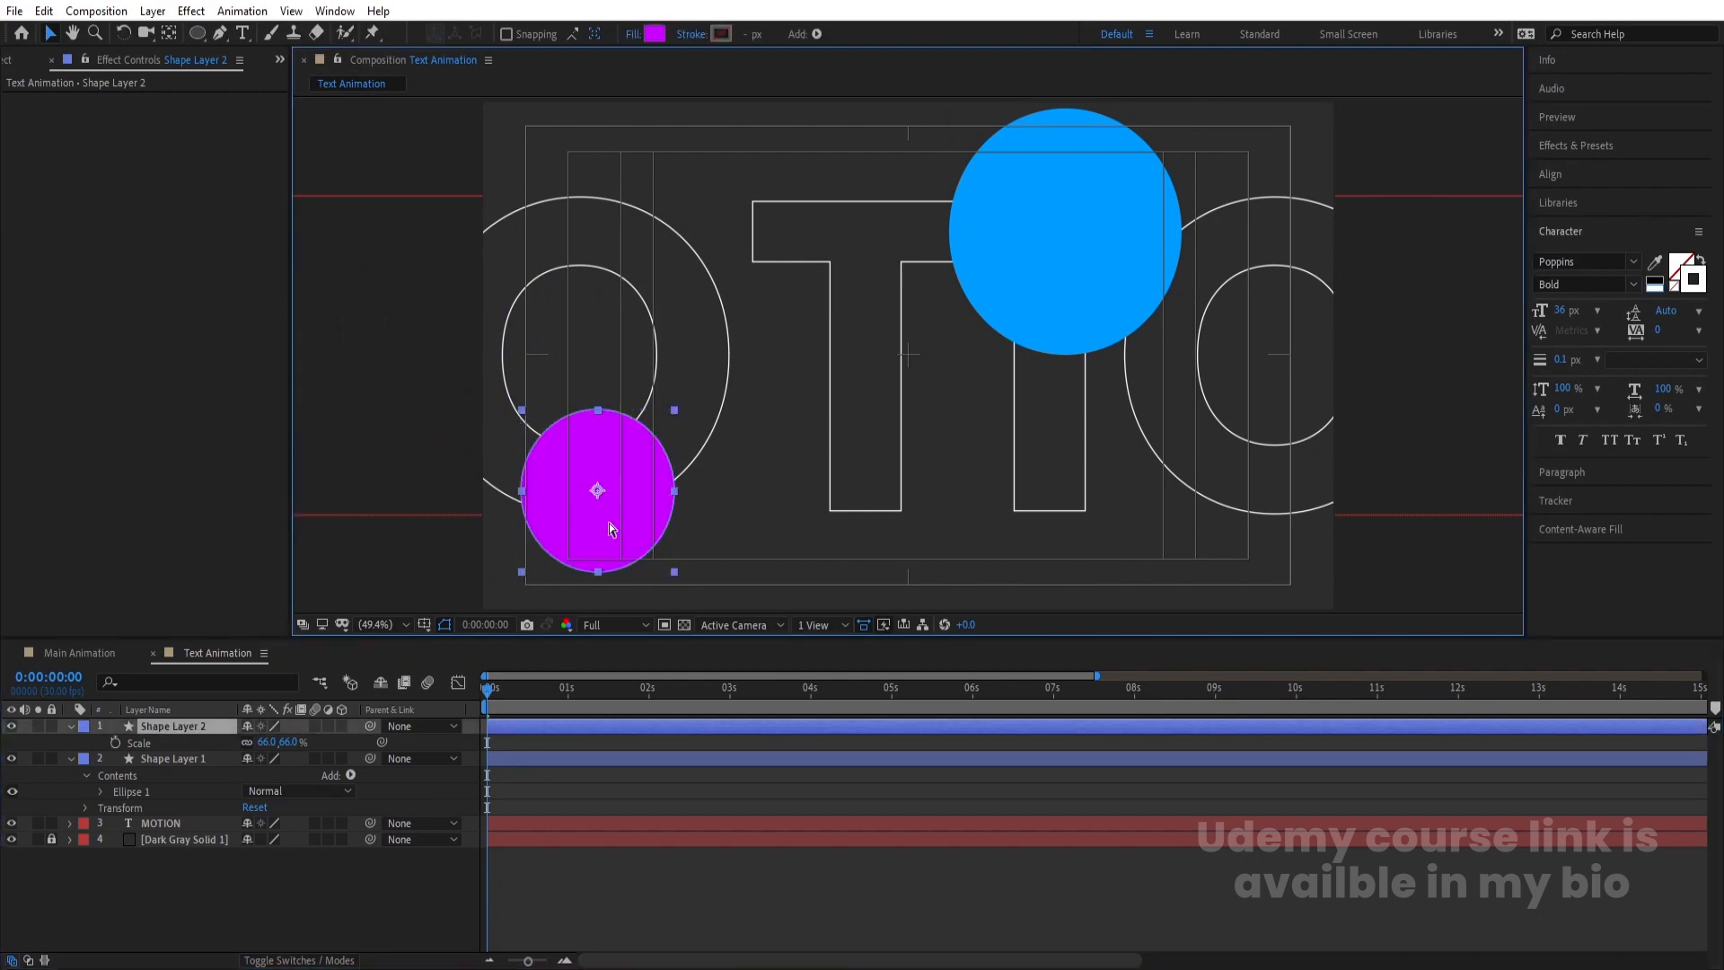
pyautogui.hotkey('ctrl', 'd')
pyautogui.moveTo(600, 489); pyautogui.dragTo(1398, 435)
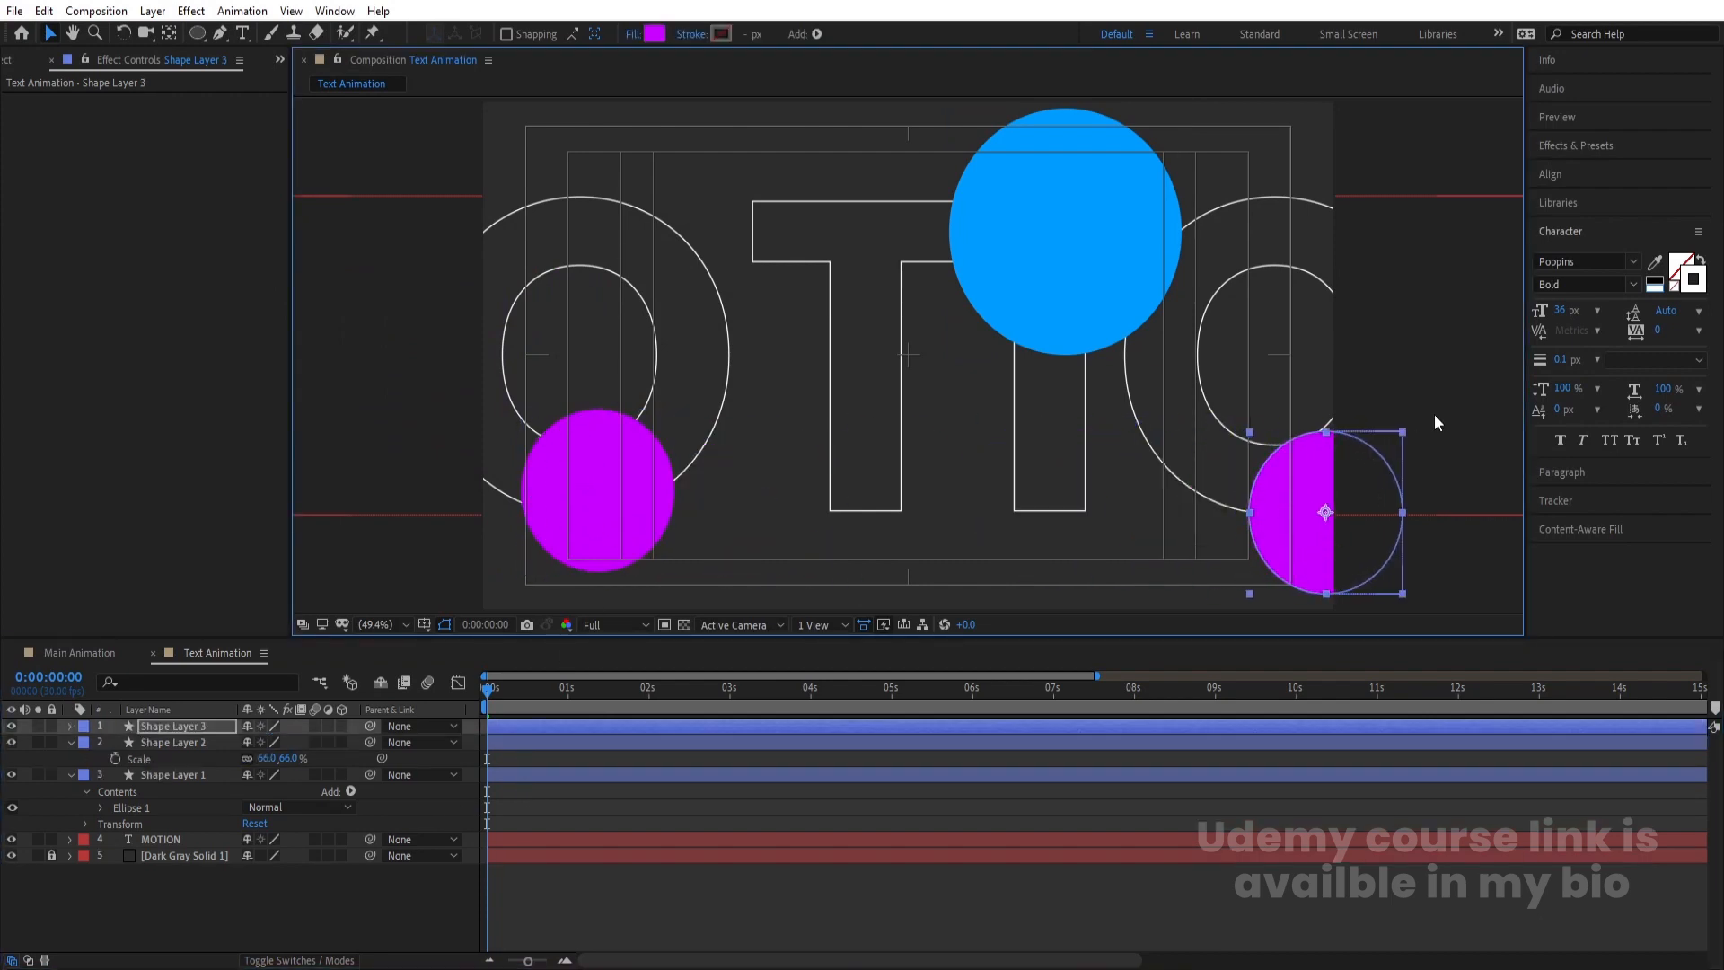
pyautogui.moveTo(1436, 361); pyautogui.dragTo(1469, 275)
pyautogui.moveTo(1277, 505); pyautogui.dragTo(1254, 546)
# Move the blue circle up and slightly right past the frame's top edge, and nudge the lower-left circle down and left
pyautogui.click(1065, 302)
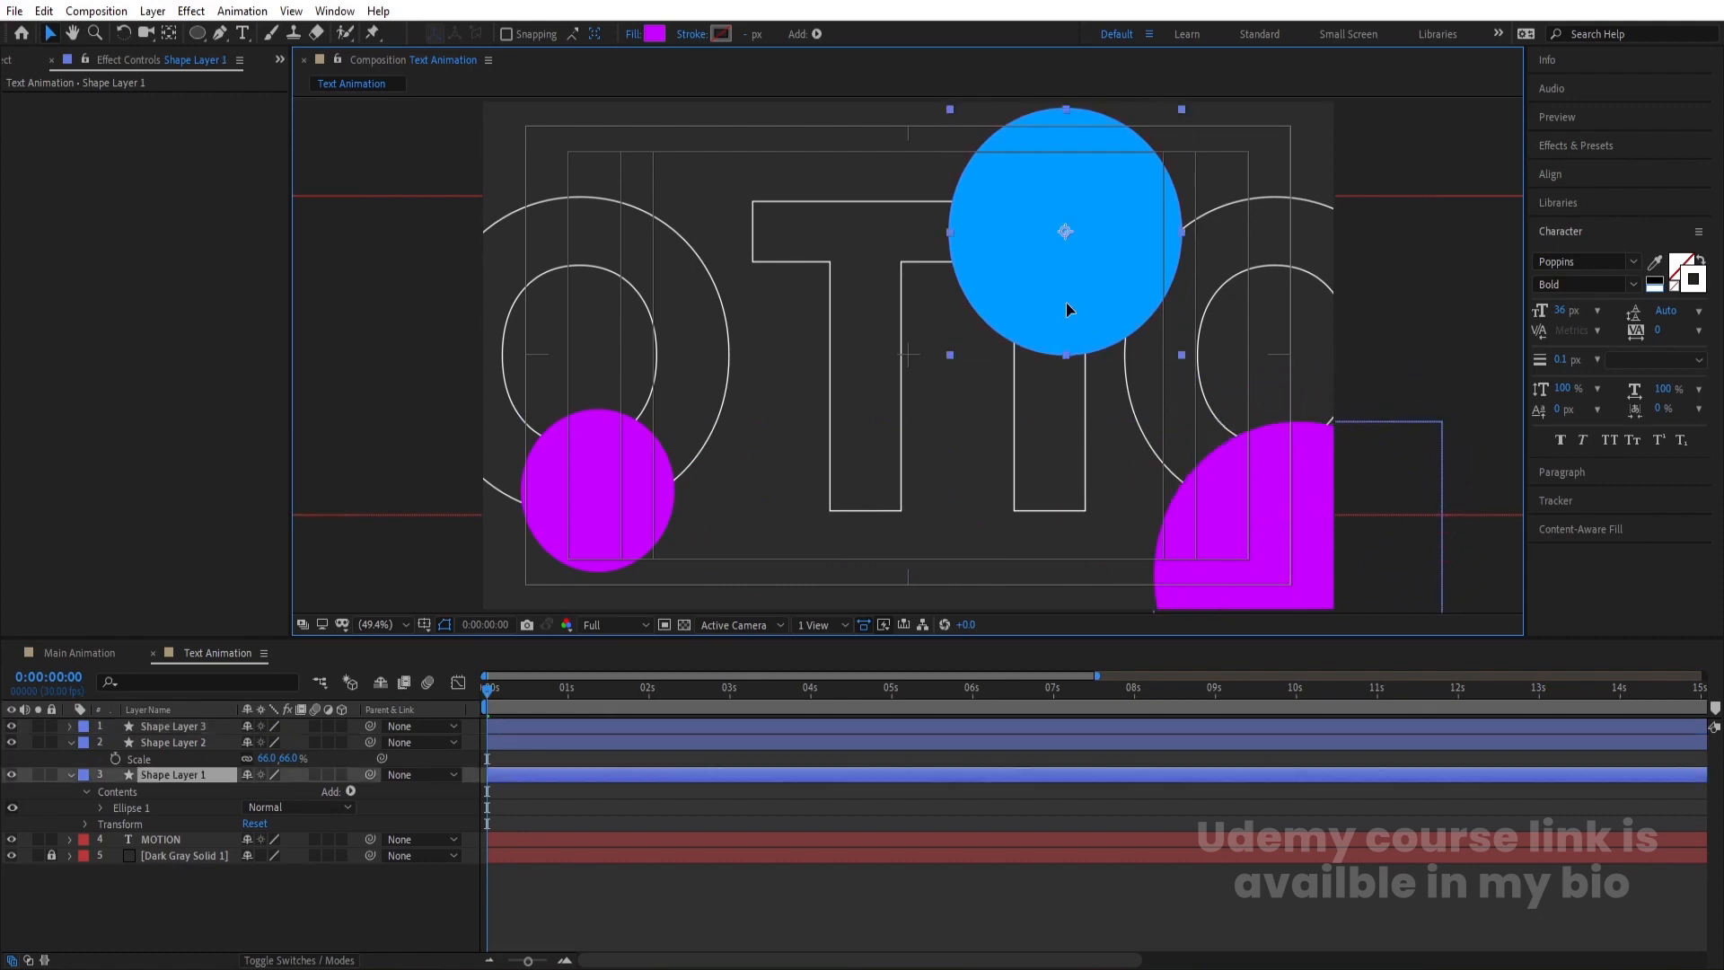
pyautogui.moveTo(1065, 302); pyautogui.dragTo(1123, 271)
pyautogui.click(639, 511)
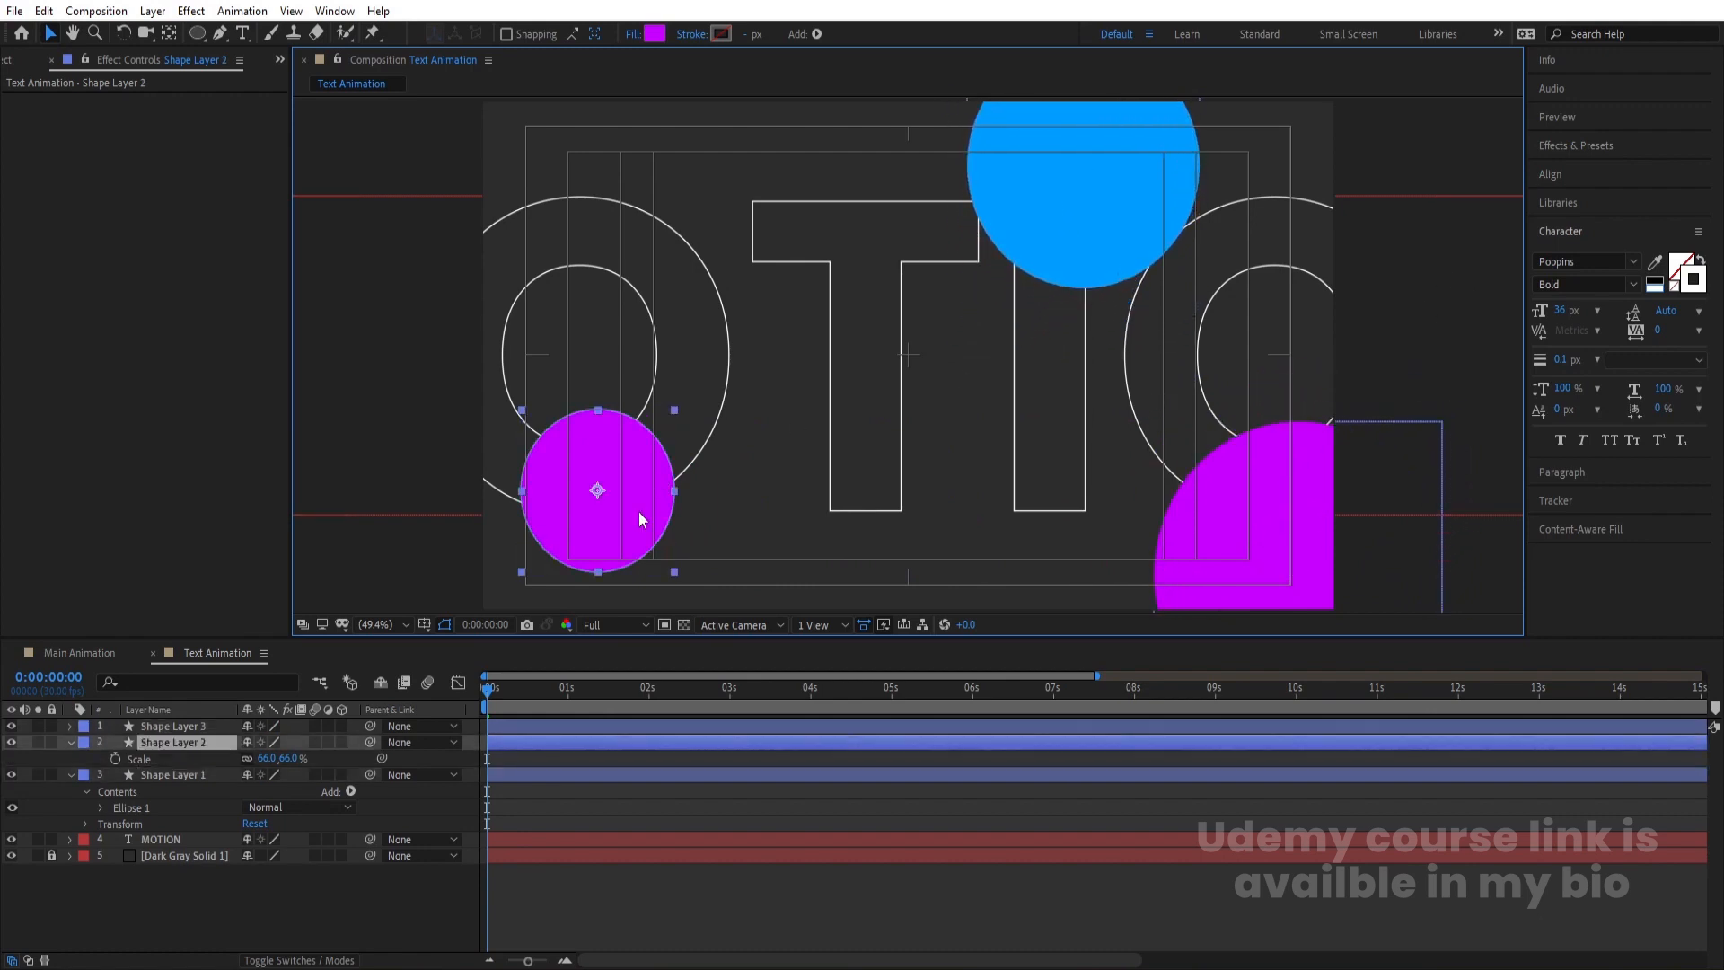
pyautogui.moveTo(638, 511); pyautogui.dragTo(627, 521)
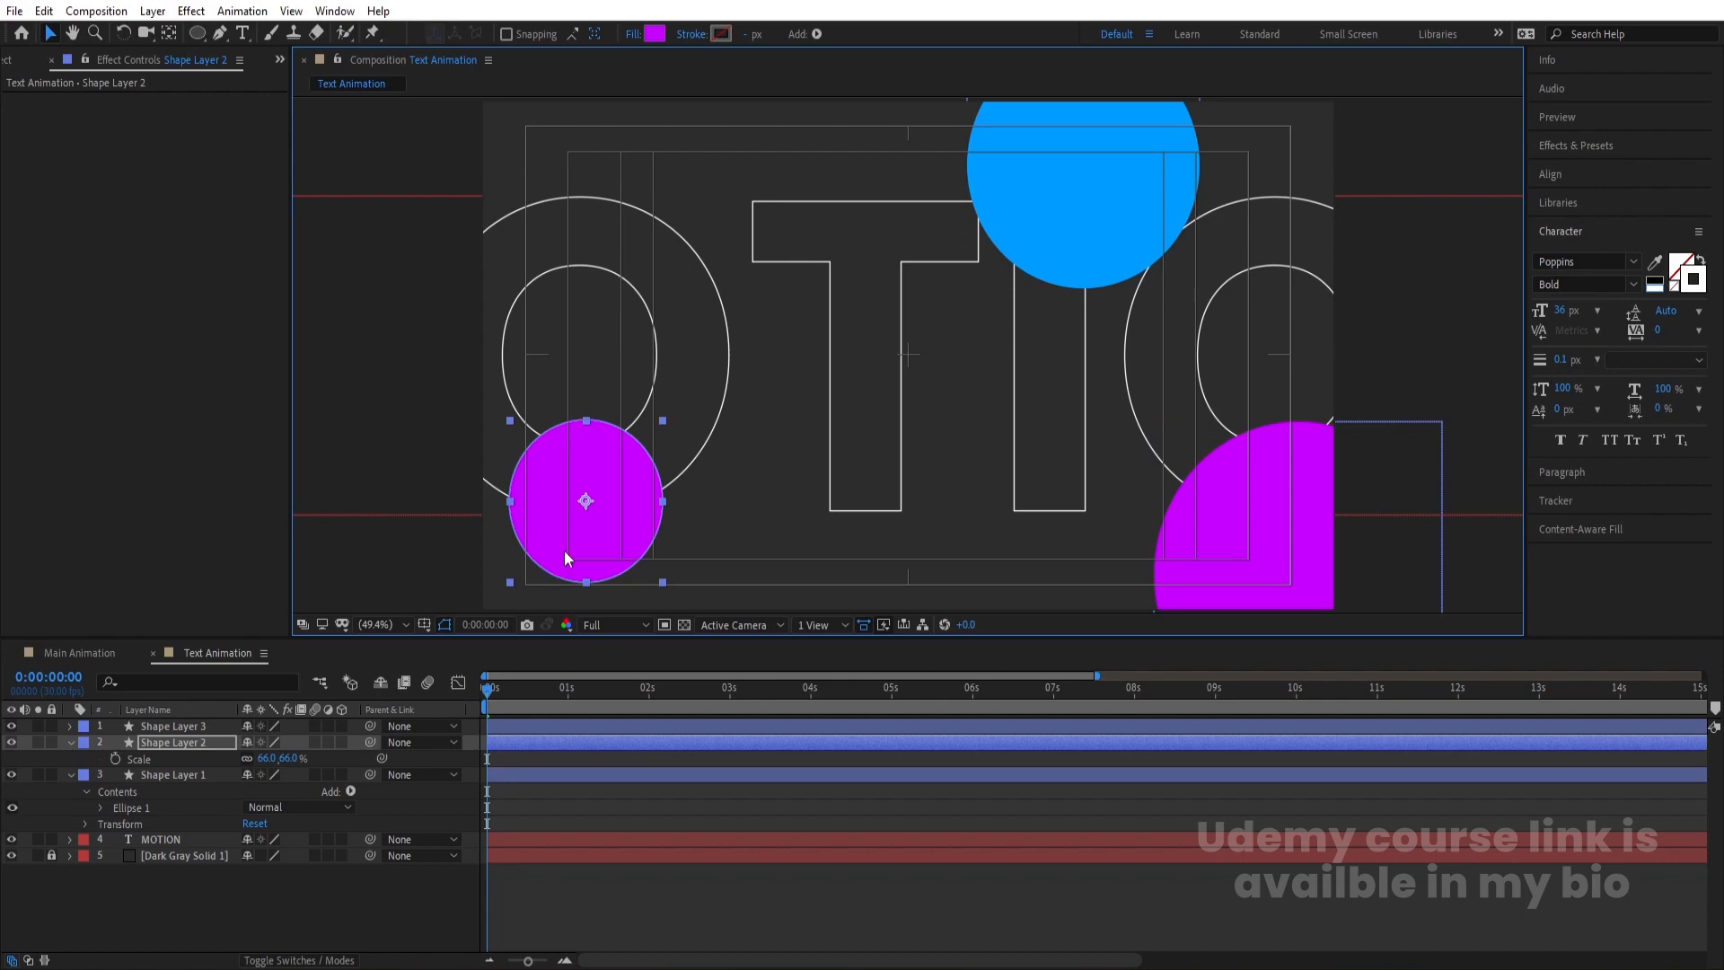
# Duplicate the lower-left circle, place the copy near the frame's upper-left area and scale it to 31%
pyautogui.hotkey('ctrl', 'd')
pyautogui.moveTo(586, 536); pyautogui.dragTo(690, 216)
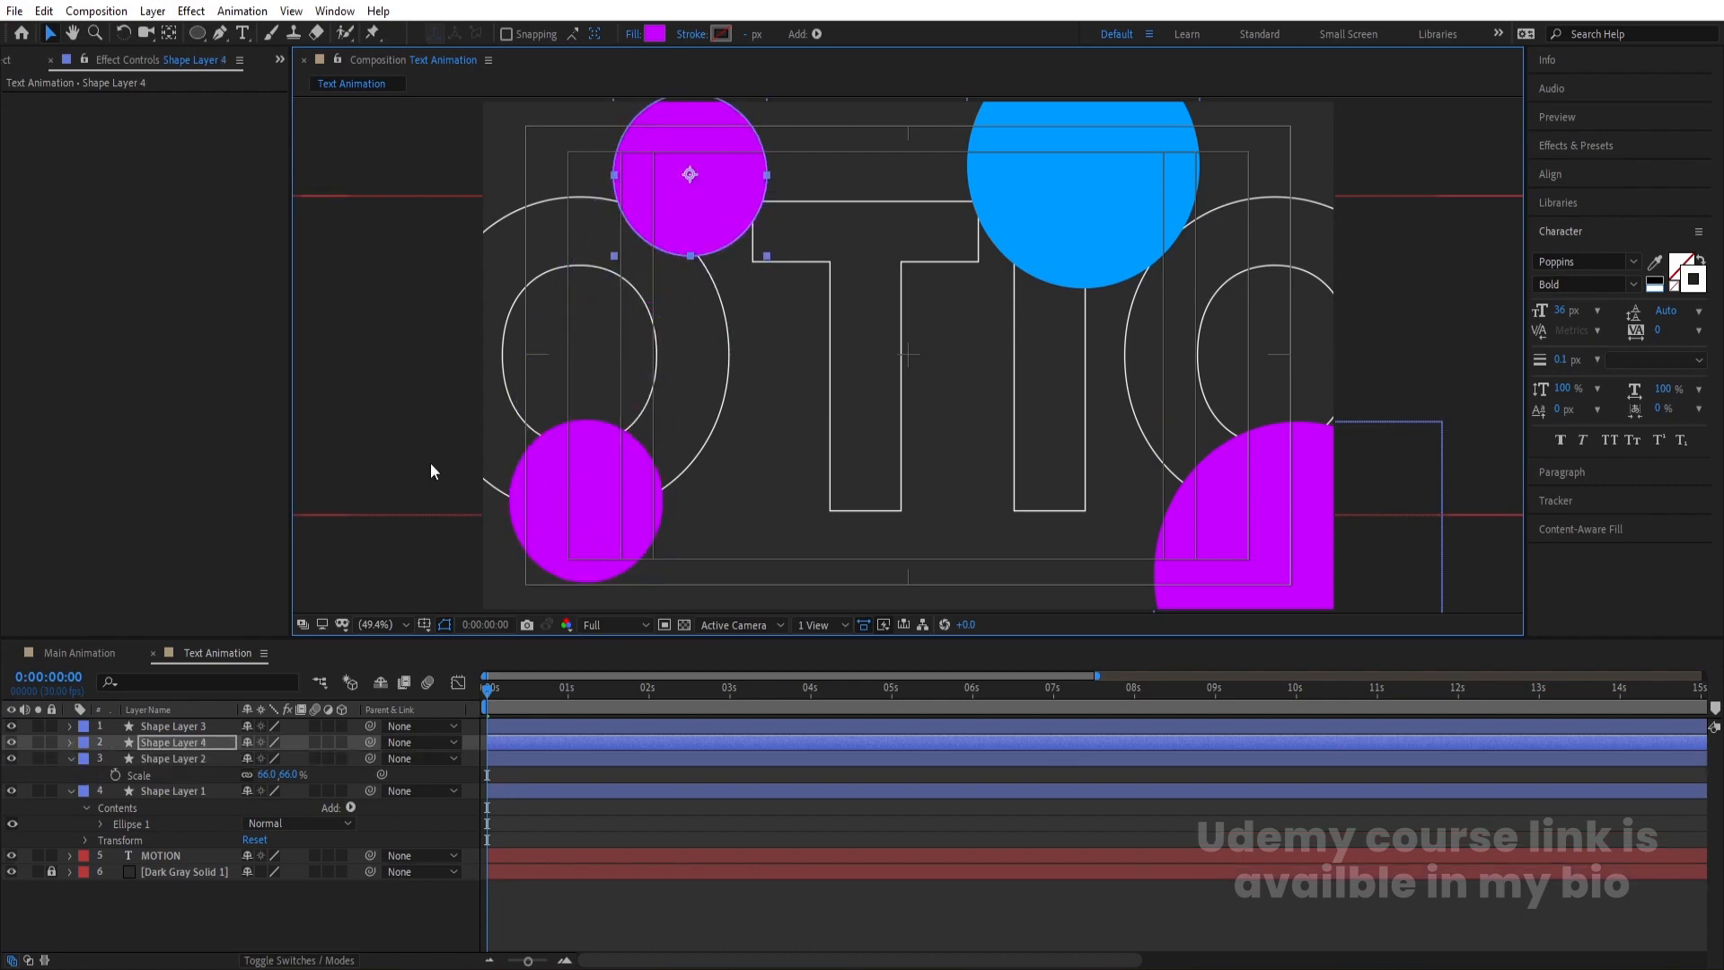
pyautogui.press('s')
pyautogui.moveTo(266, 758); pyautogui.dragTo(236, 763)
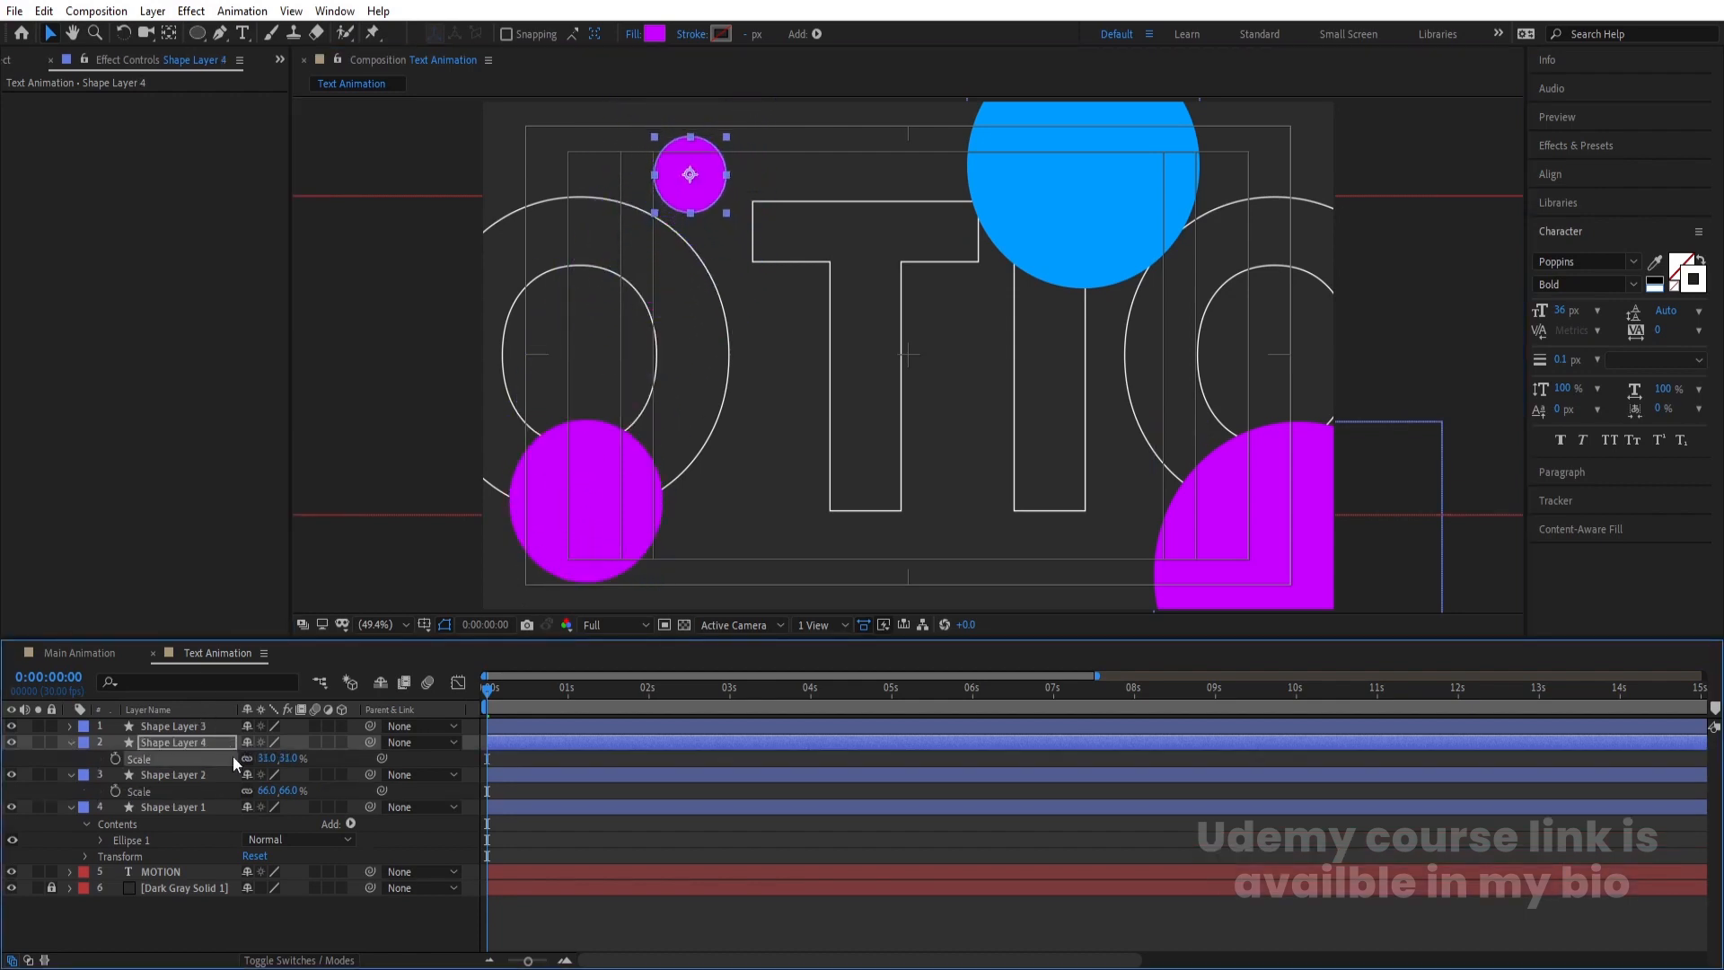
# Fill the small upper-left circle with white and collapse the circle layers' properties
pyautogui.click(653, 38)
pyautogui.moveTo(354, 385); pyautogui.dragTo(208, 236)
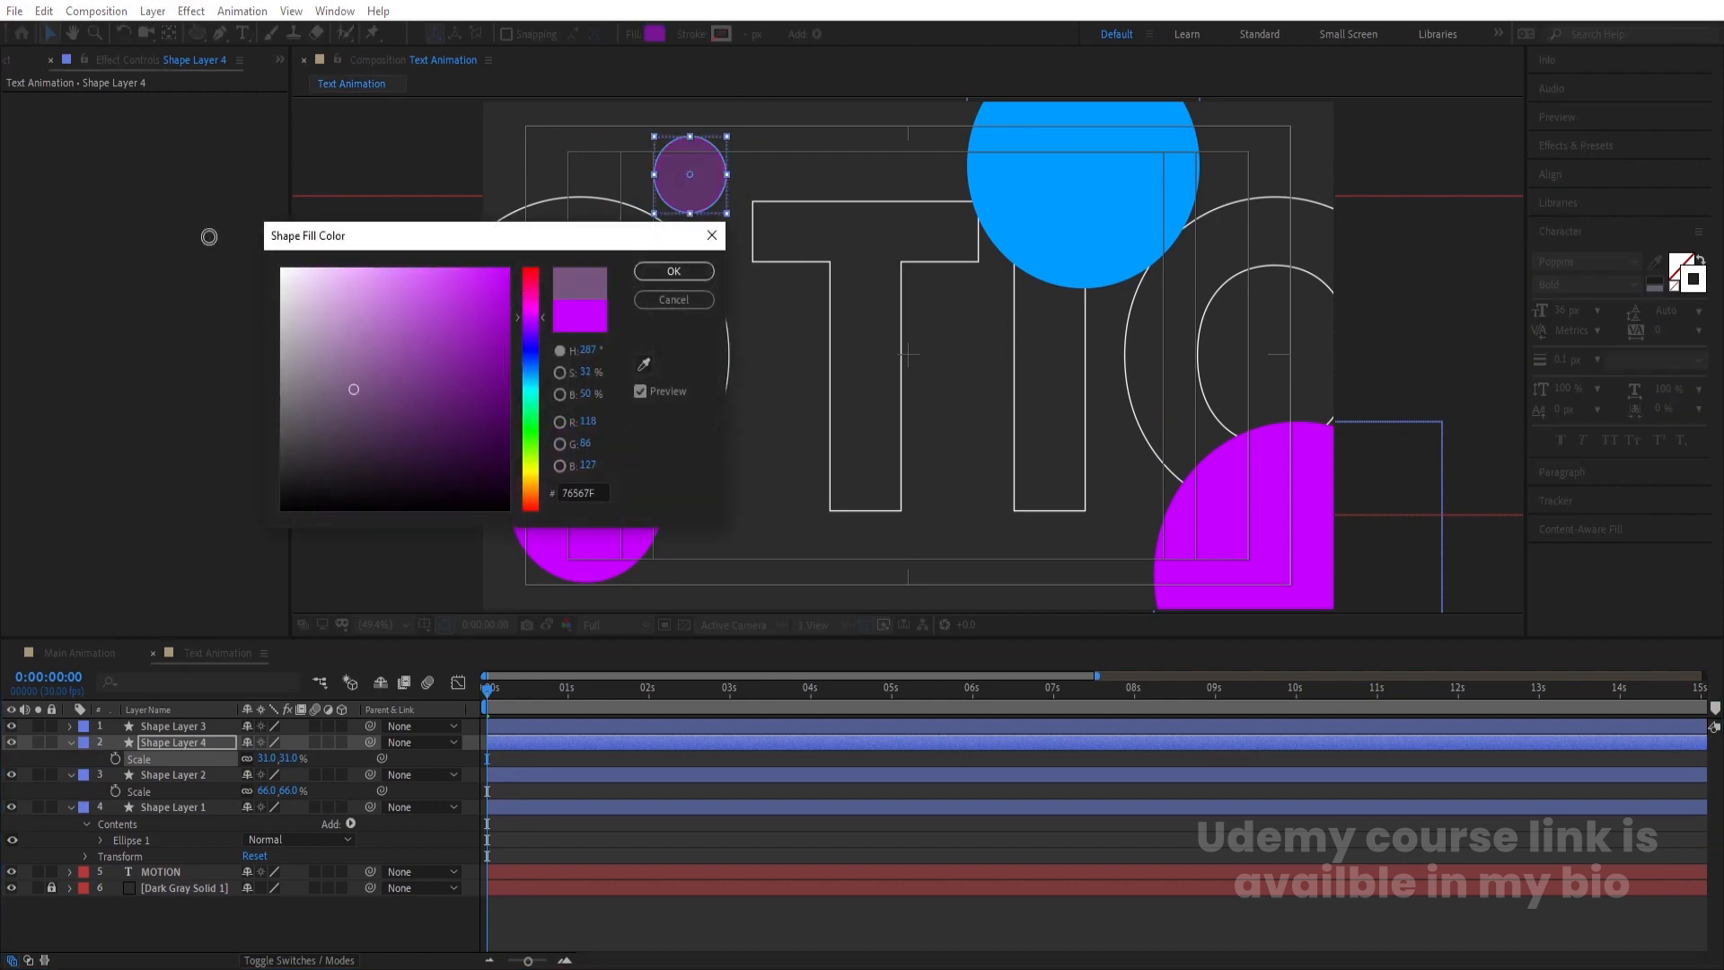
pyautogui.press('Return')
pyautogui.click(504, 799)
pyautogui.press('u')
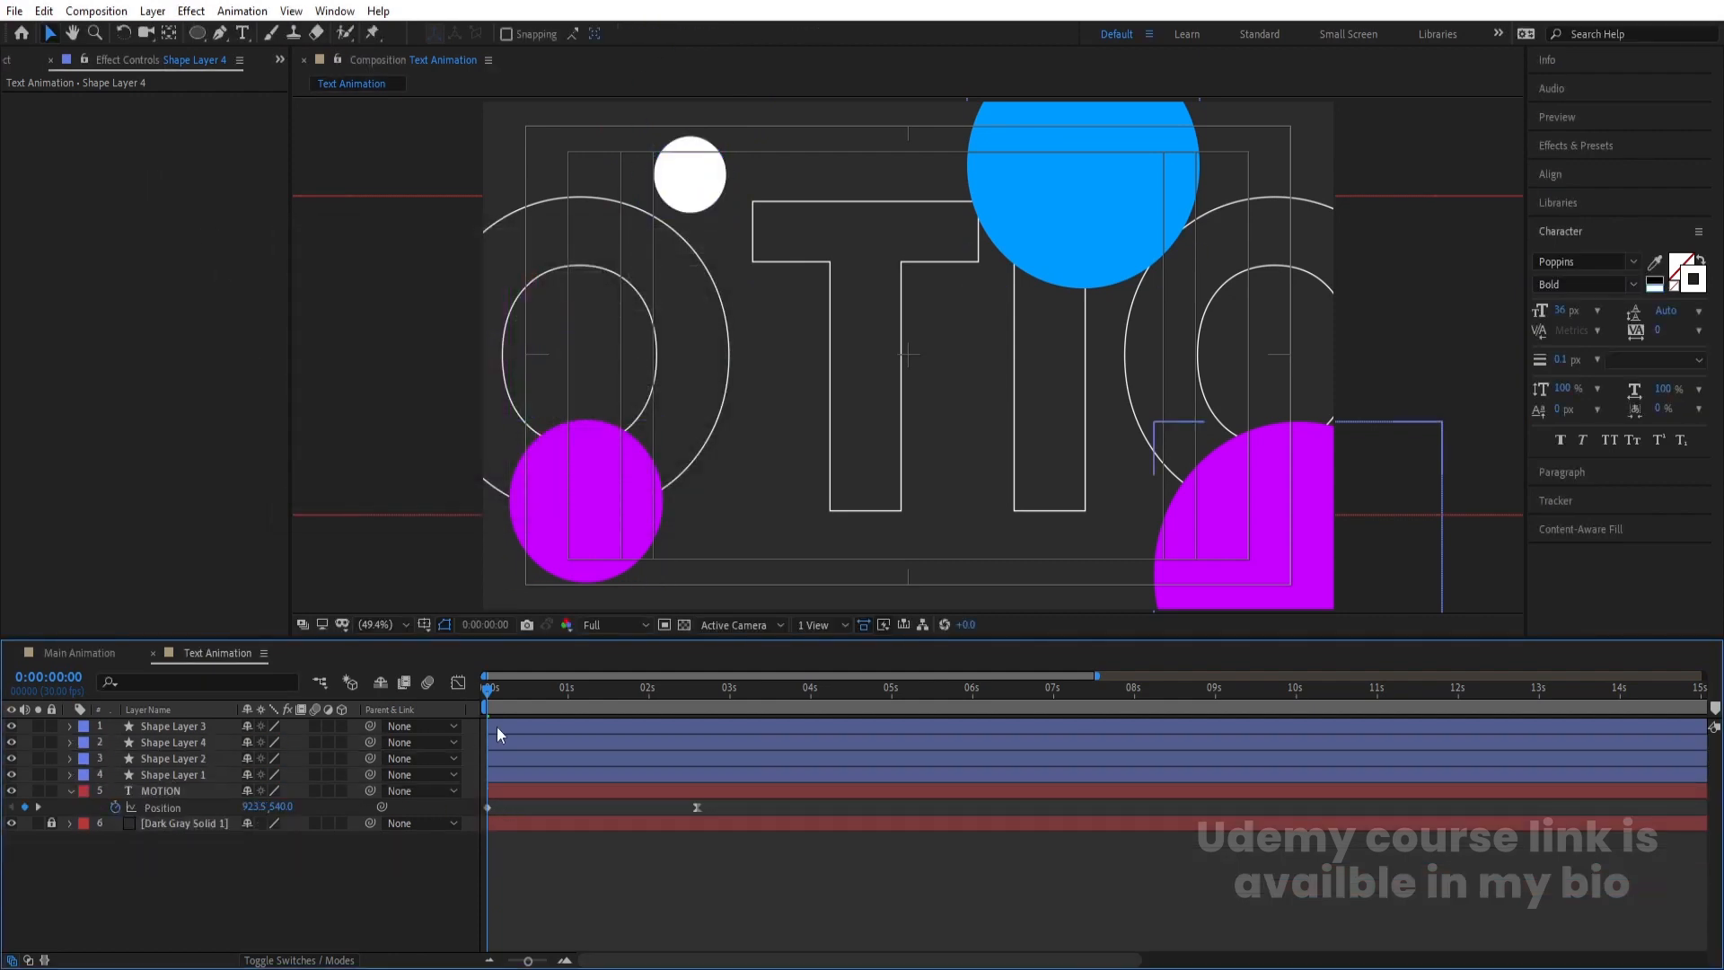
# Add Scale keyframes to all four circle layers at 0:00 and 1:19, and set the starting scale to 0%
pyautogui.click(192, 777)
pyautogui.keyDown('shift'); pyautogui.click(170, 729); pyautogui.keyUp('shift')
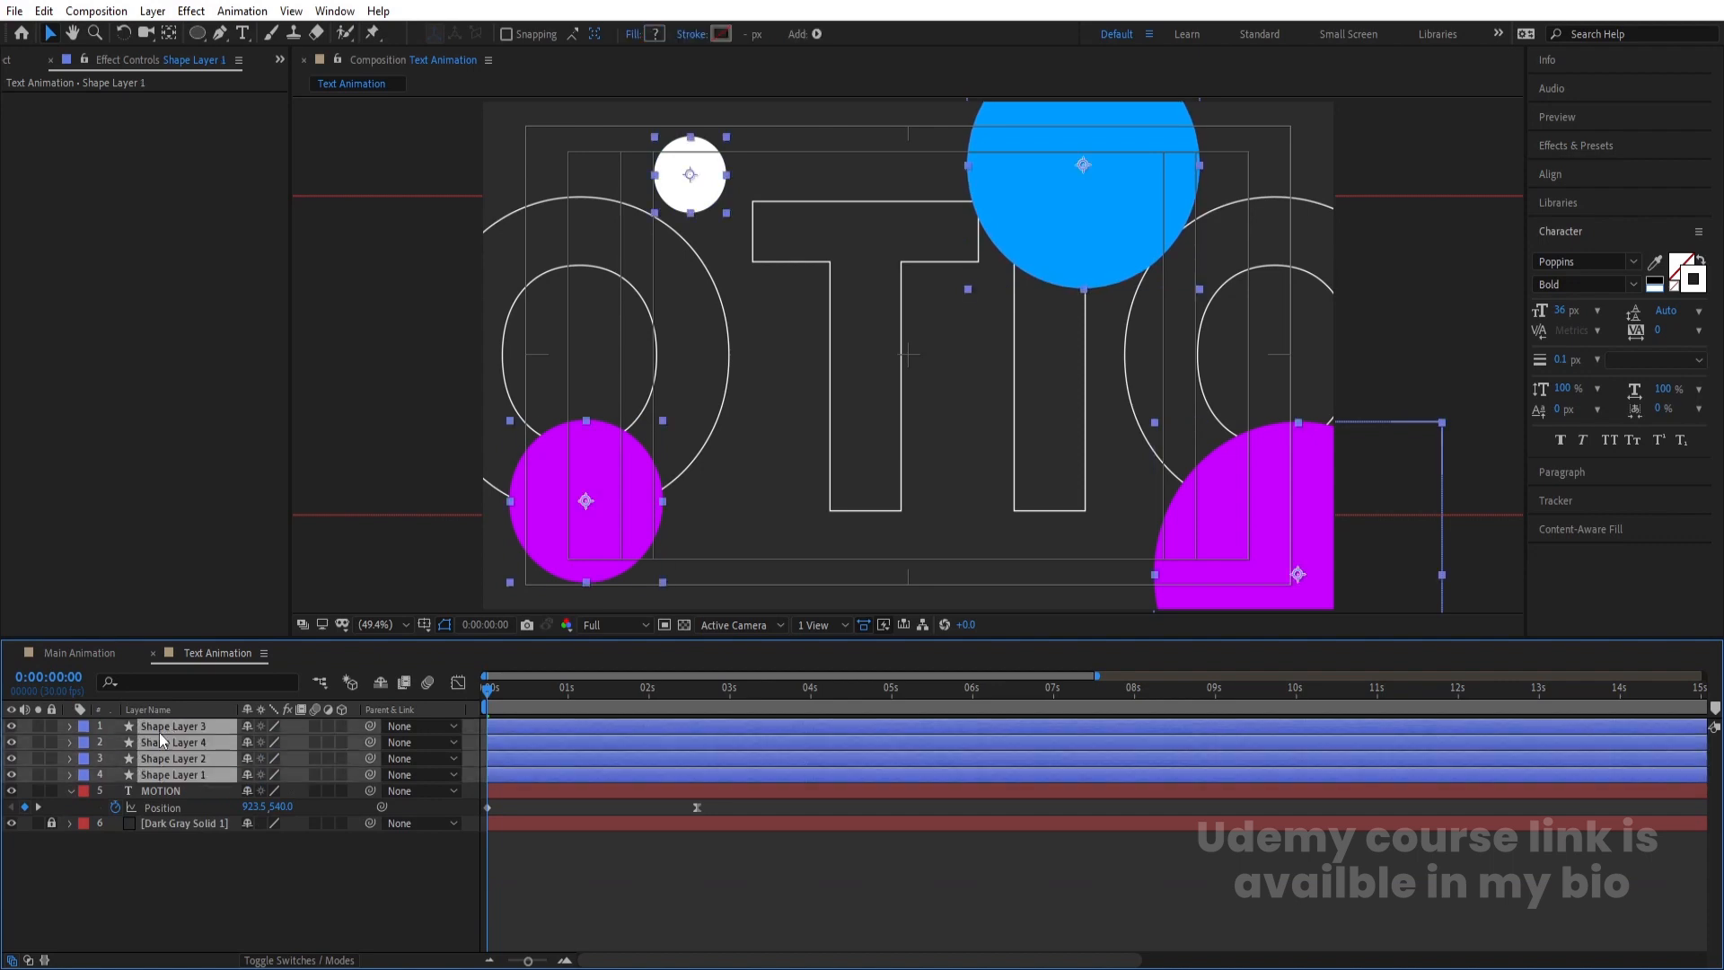
pyautogui.press('s')
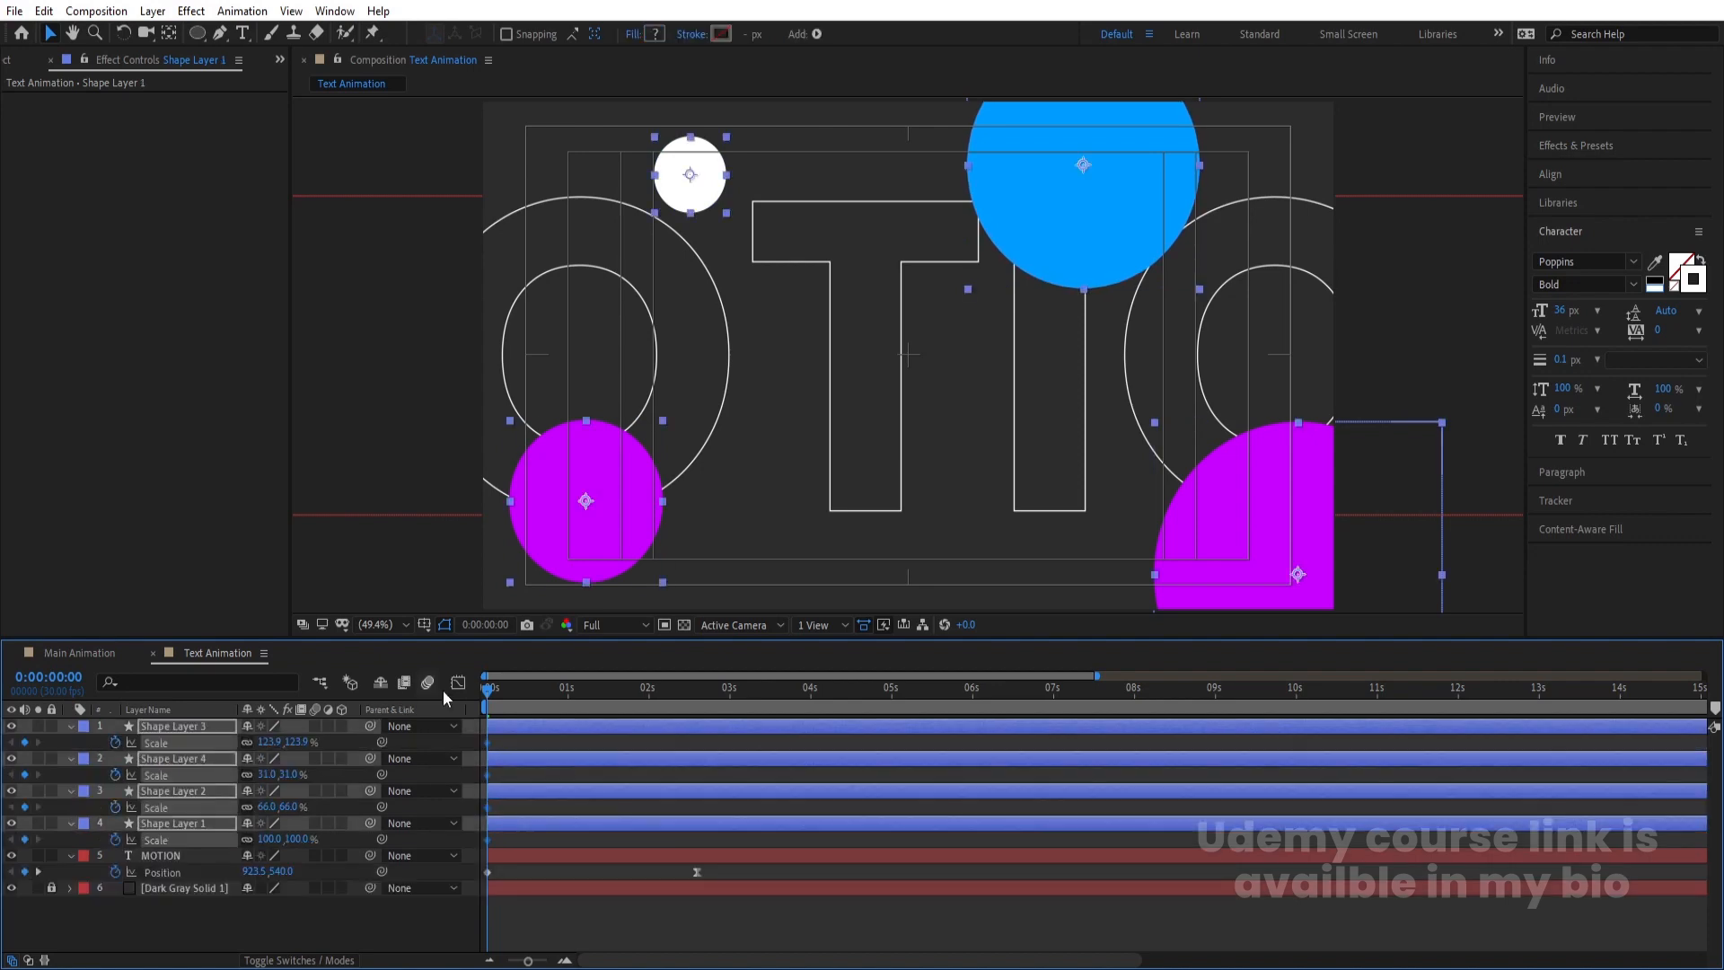
pyautogui.press('=')
pyautogui.click(752, 693)
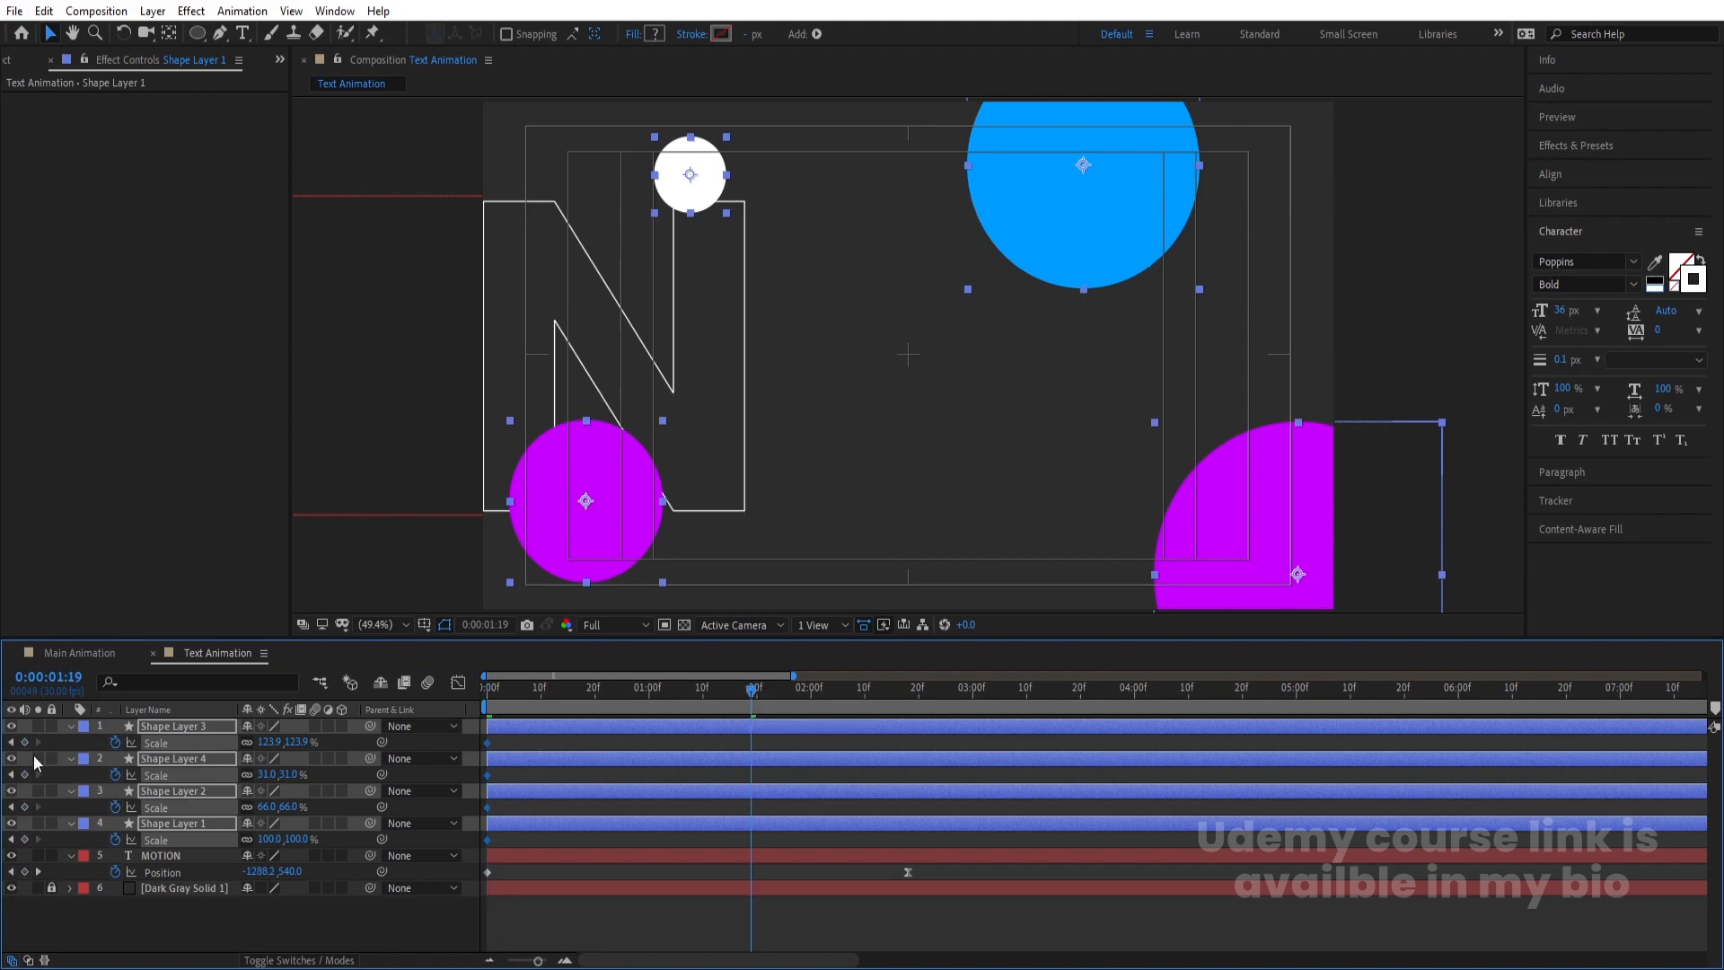
pyautogui.press('Home')
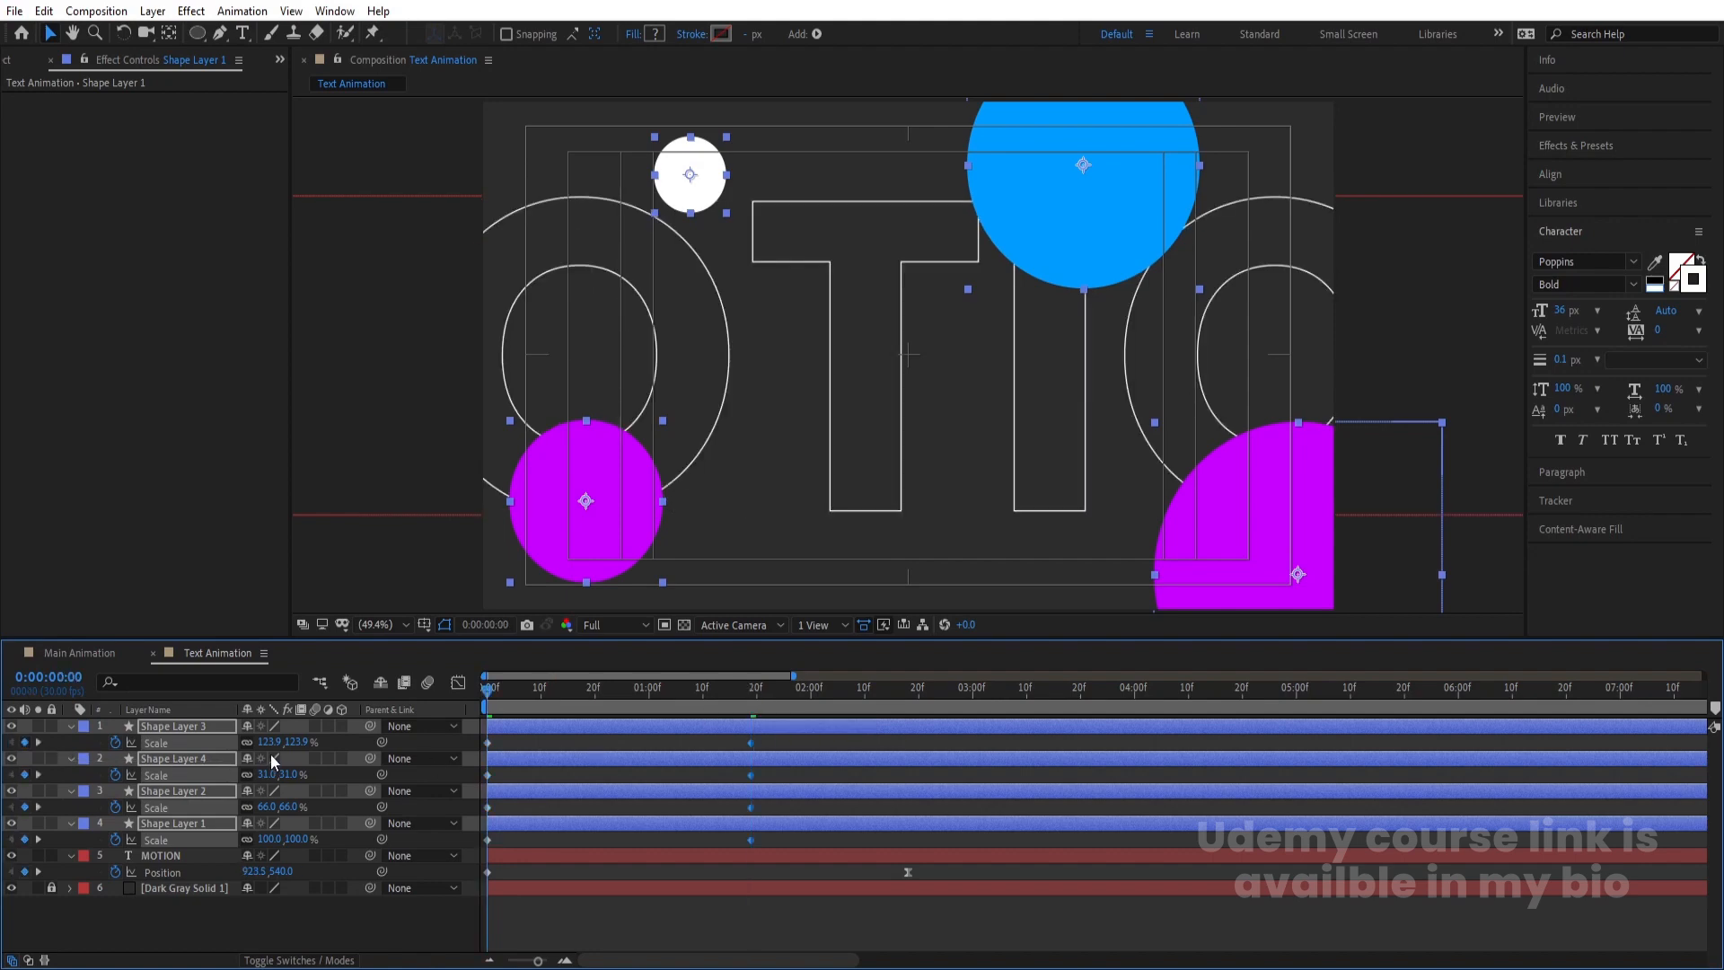
pyautogui.write('0')
pyautogui.press('Return')
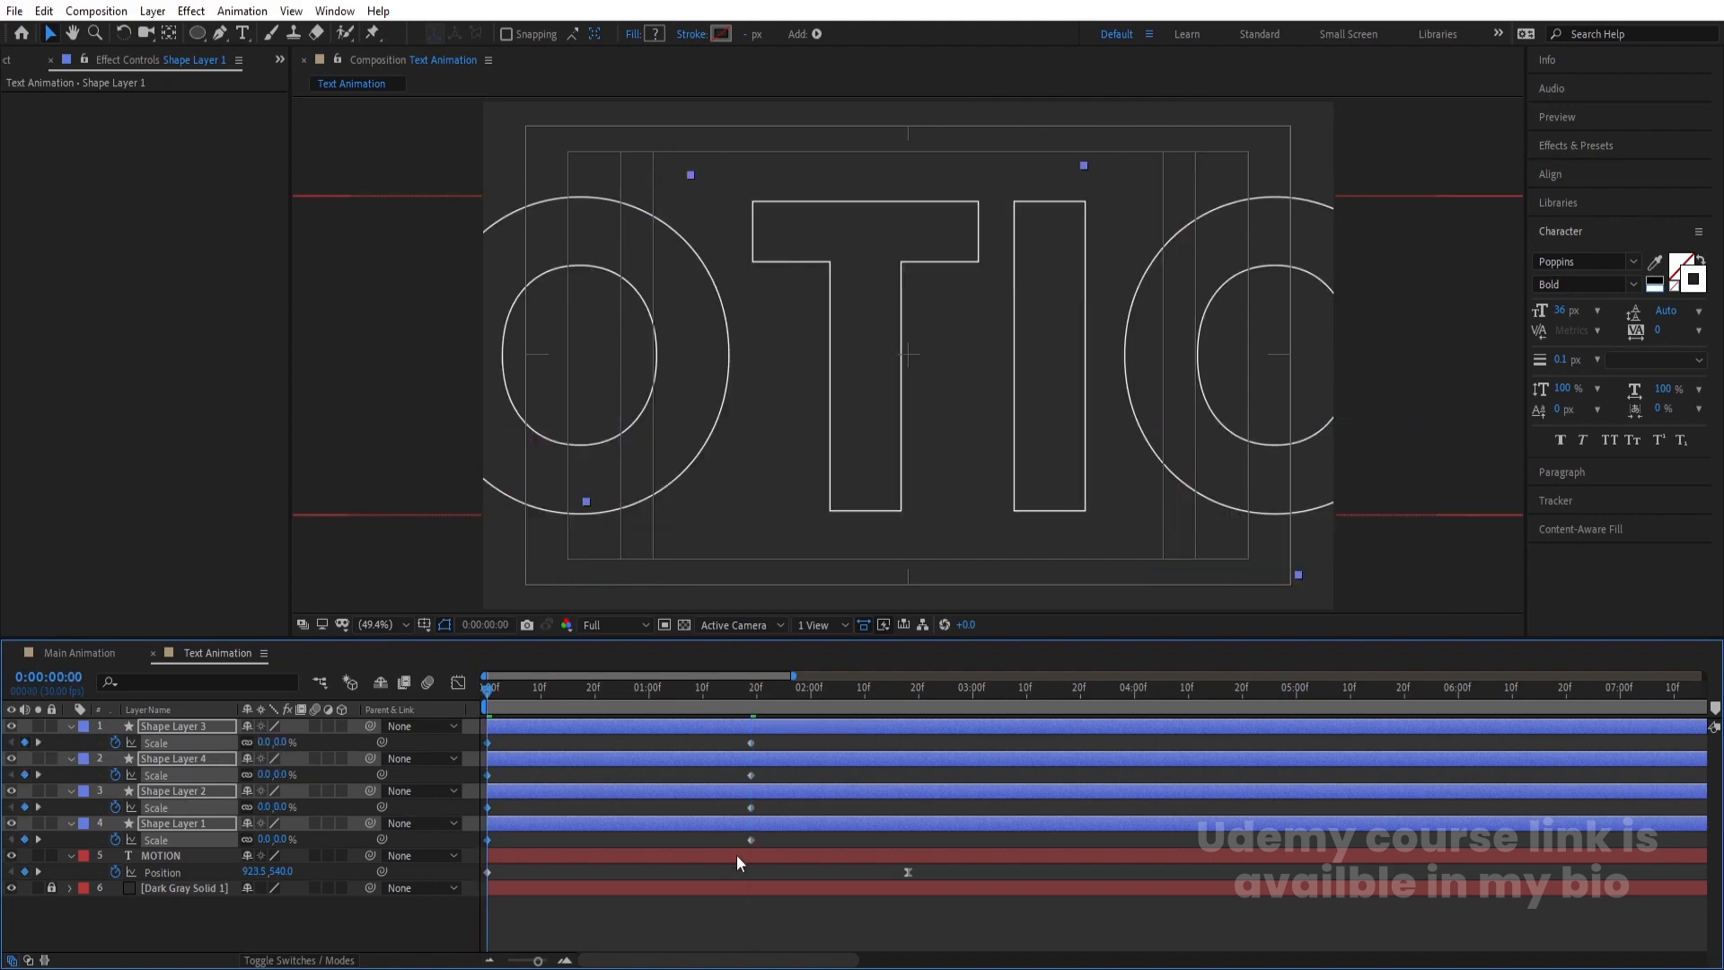
# Ease the circles' Scale keyframes with a speed curve that peaks early and tapers off slowly, and preview the animation
pyautogui.moveTo(763, 847); pyautogui.dragTo(443, 666)
pyautogui.click(456, 681)
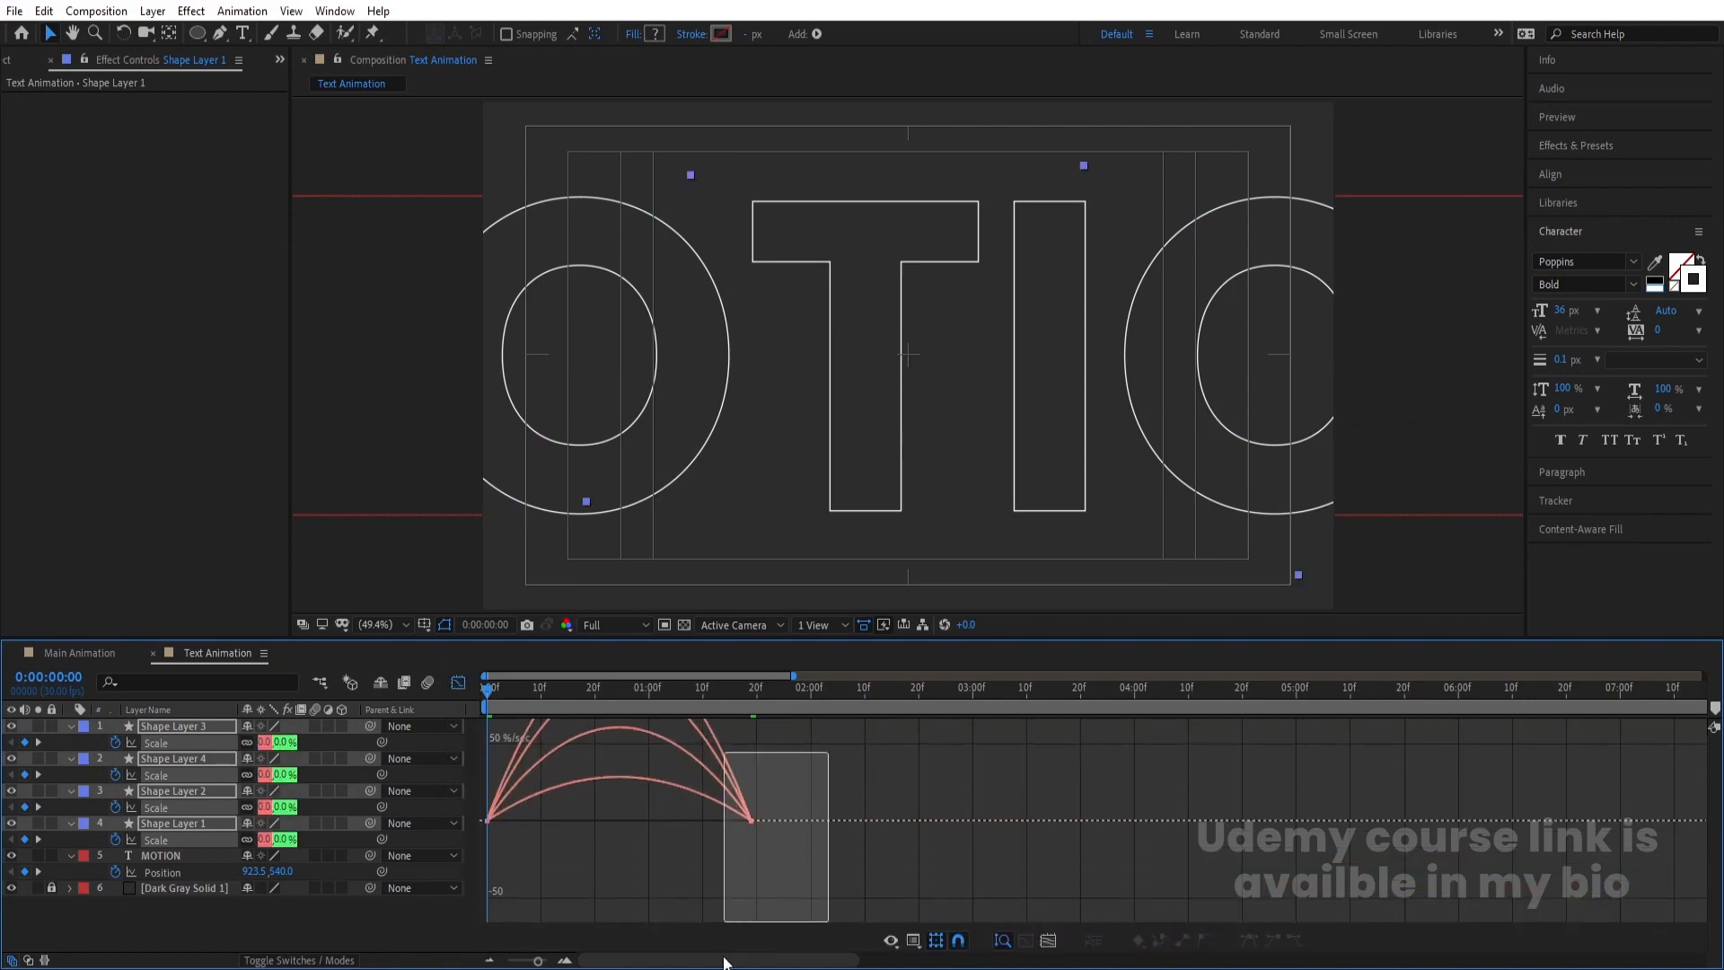
pyautogui.moveTo(725, 962); pyautogui.dragTo(505, 903)
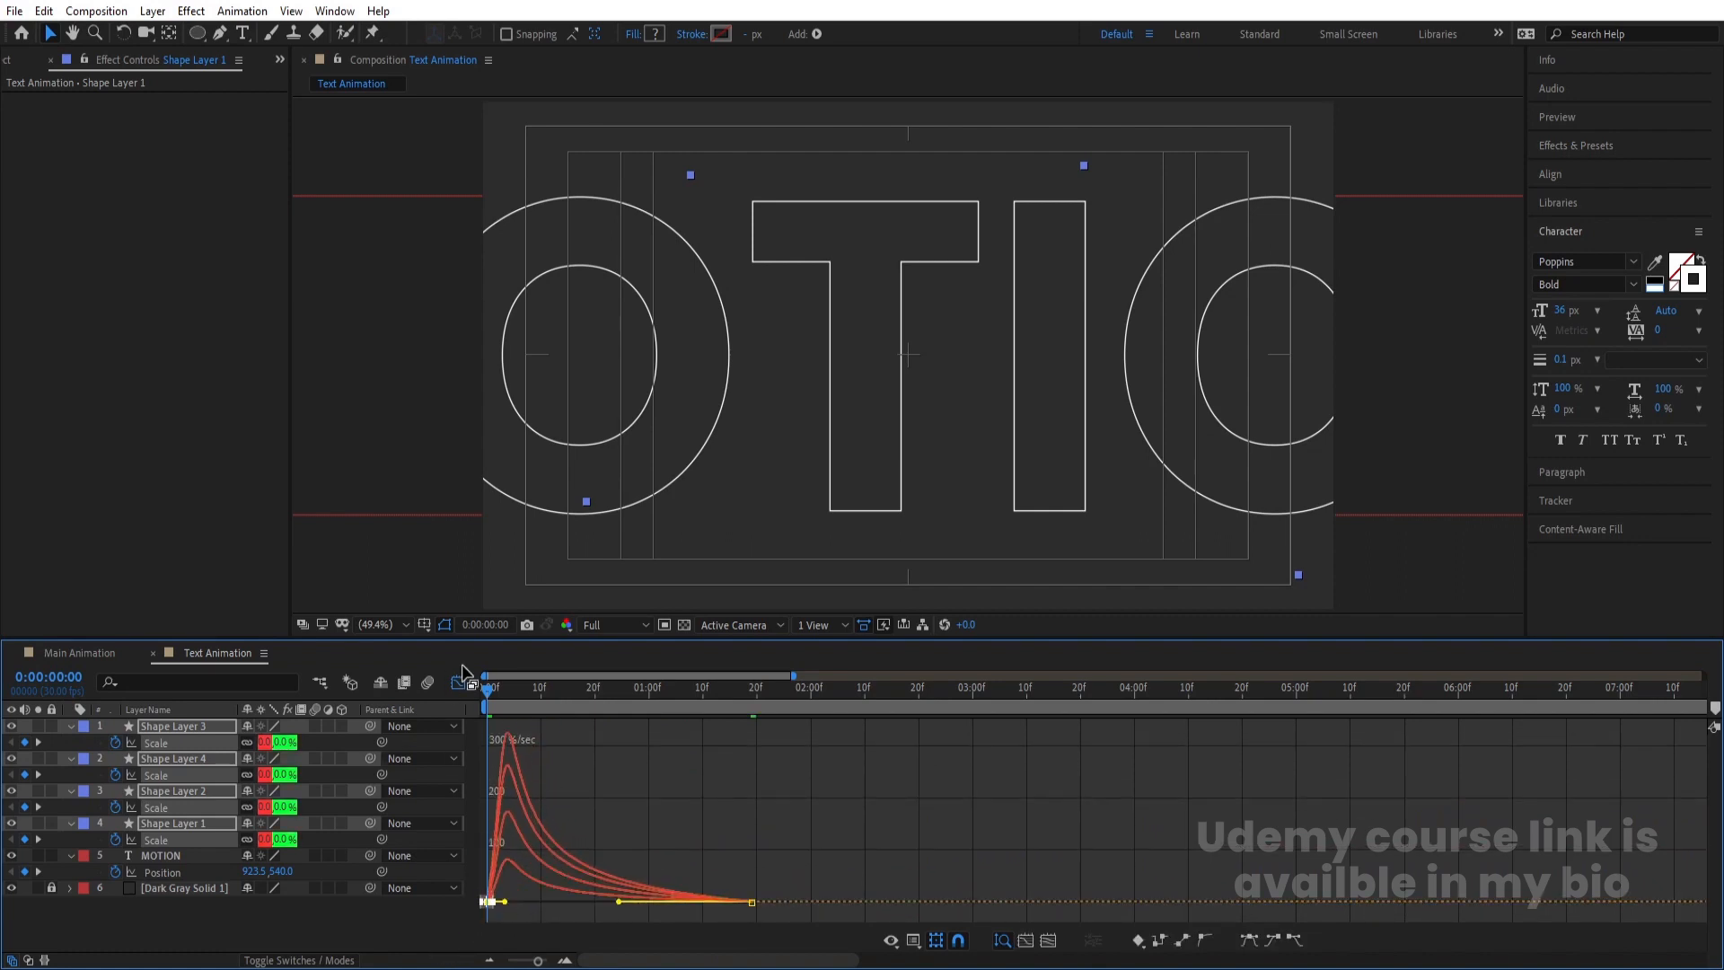
pyautogui.click(458, 682)
pyautogui.press('space')
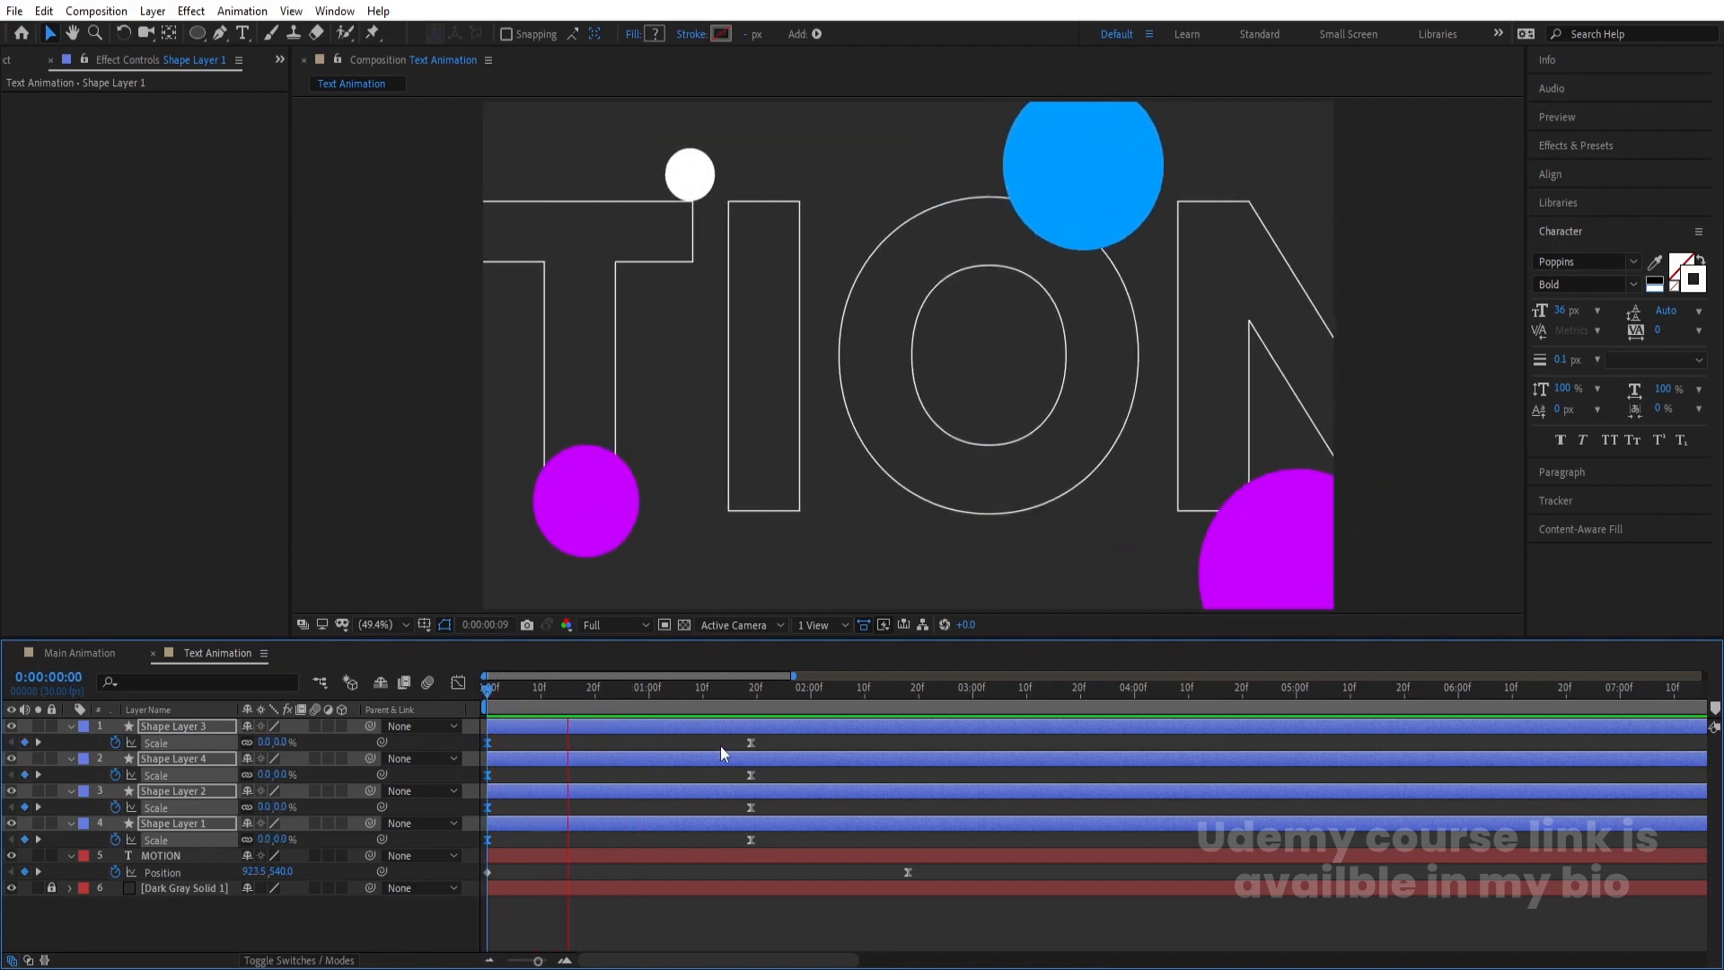
# Move the circles' final Scale keyframes earlier to just before 1 second and preview the faster growth
pyautogui.moveTo(720, 745); pyautogui.dragTo(775, 842)
pyautogui.moveTo(755, 750); pyautogui.dragTo(645, 730)
pyautogui.press('space')
pyautogui.press('space')
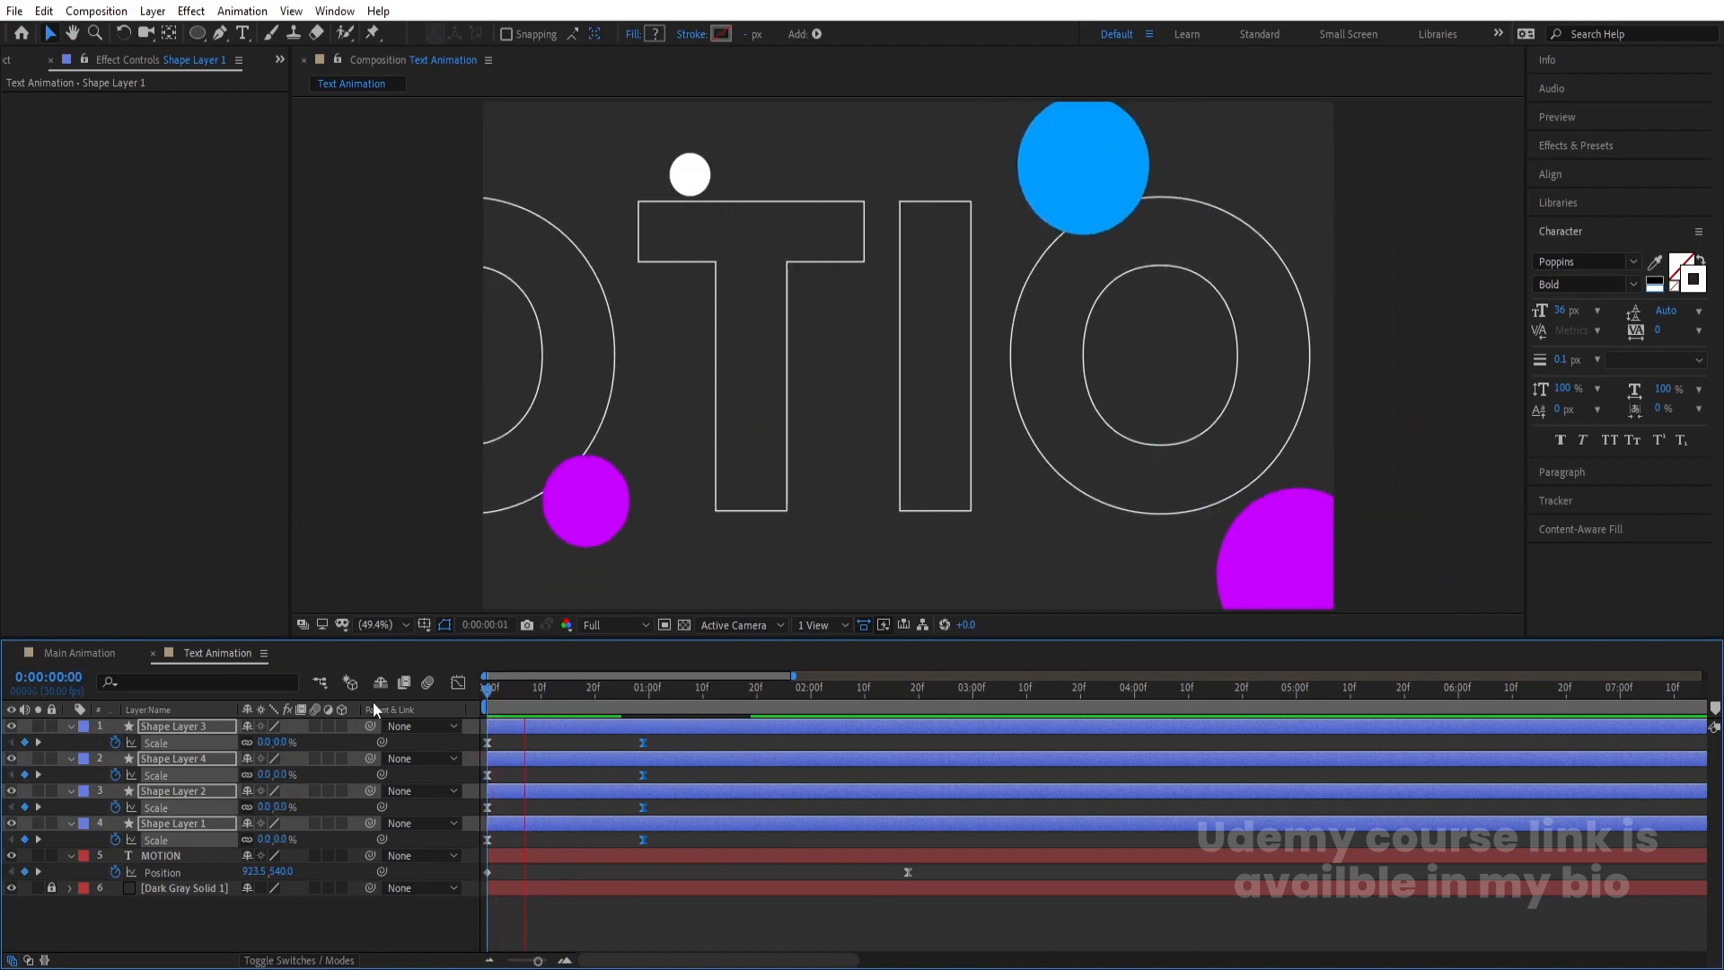
pyautogui.press('space')
# Start the circle layers at 1 second, staggering Shape Layers 1, 2, 4 and 3 about 8 frames apart, and preview
pyautogui.moveTo(584, 690); pyautogui.dragTo(651, 700)
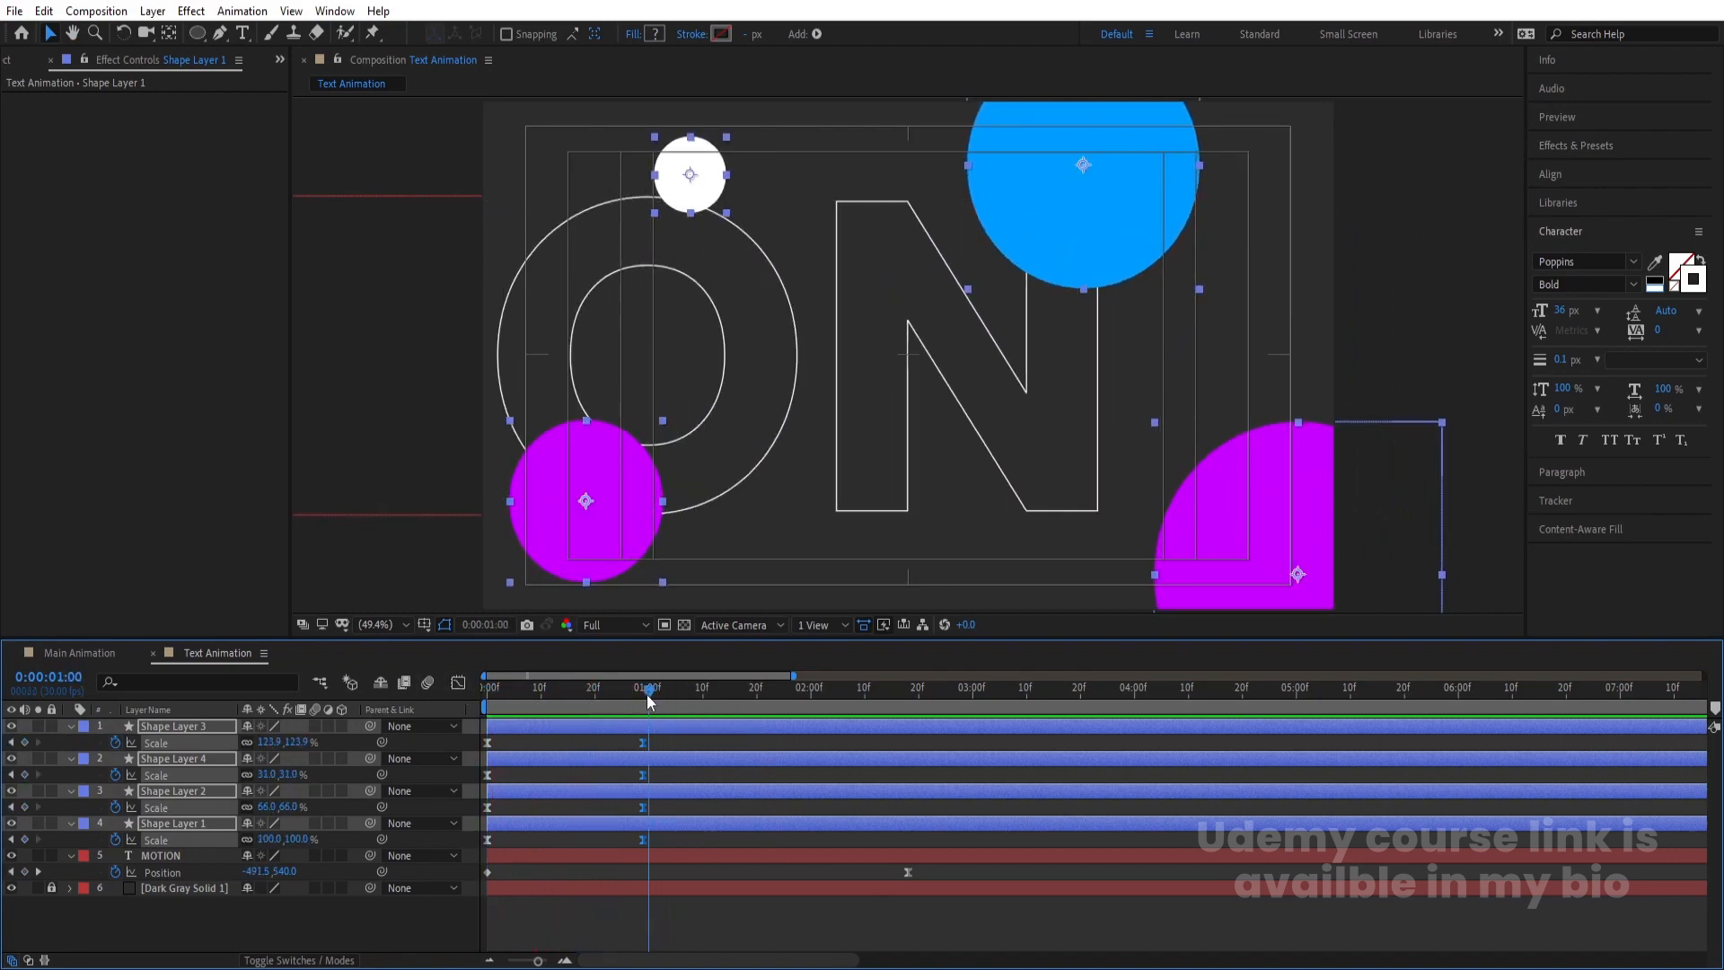
pyautogui.press('[')
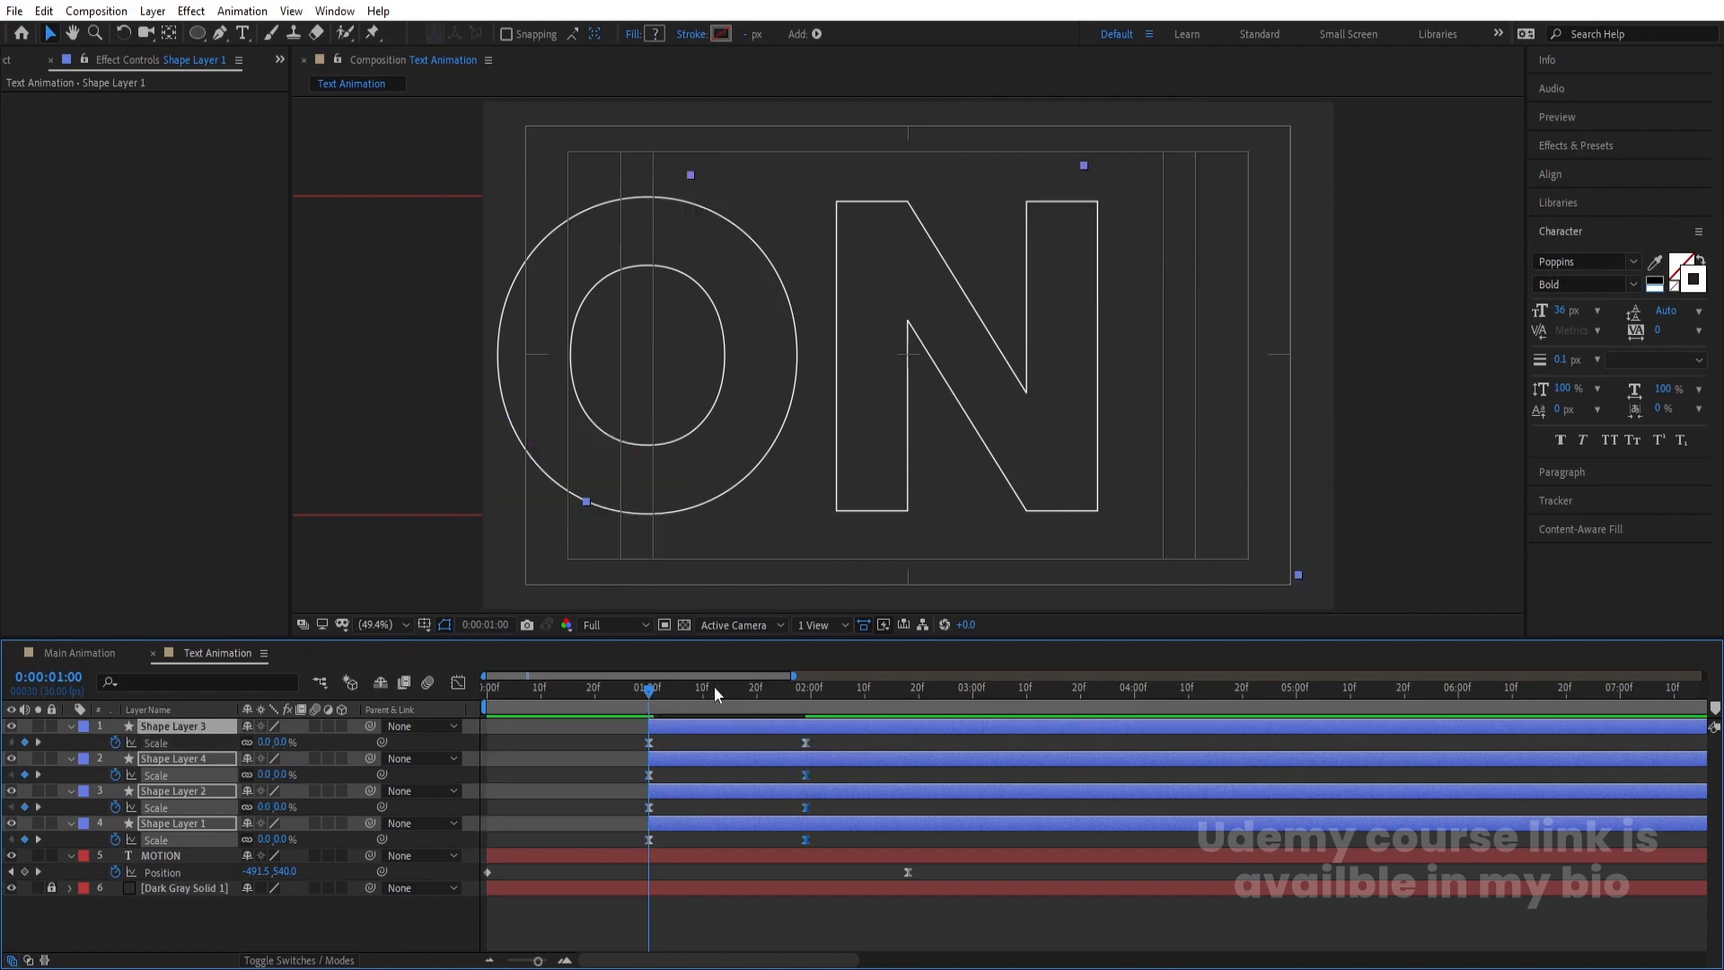
pyautogui.click(730, 689)
pyautogui.click(715, 771)
pyautogui.moveTo(661, 792); pyautogui.dragTo(837, 726)
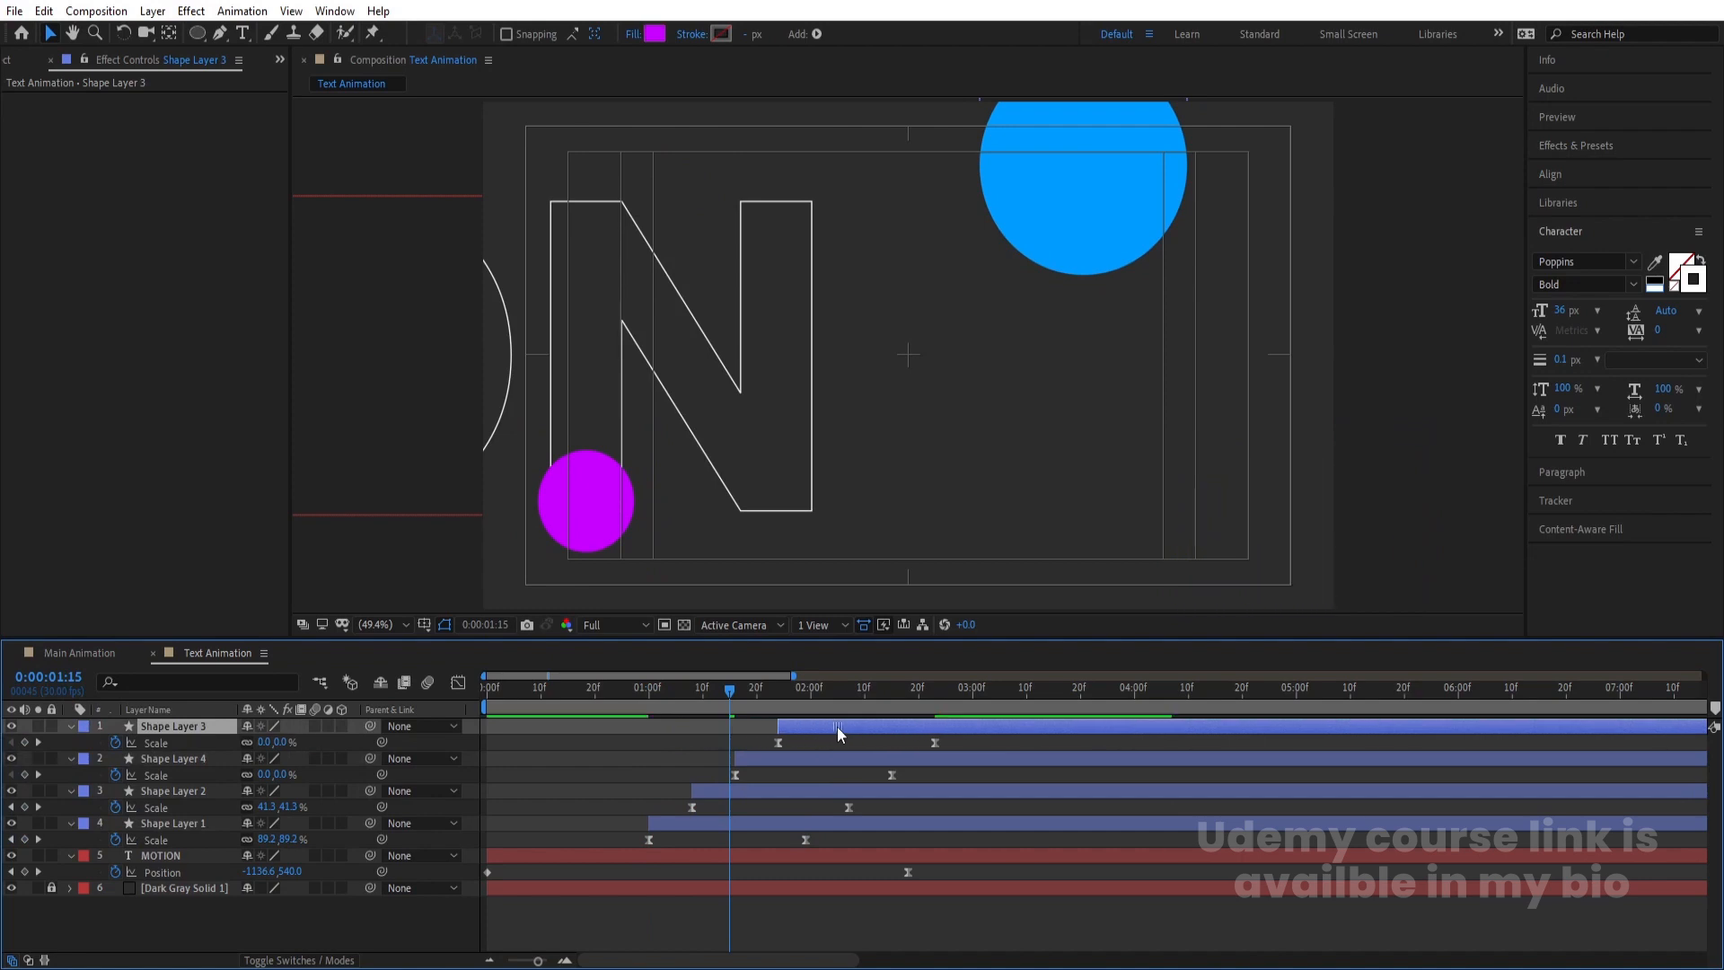
pyautogui.press('space')
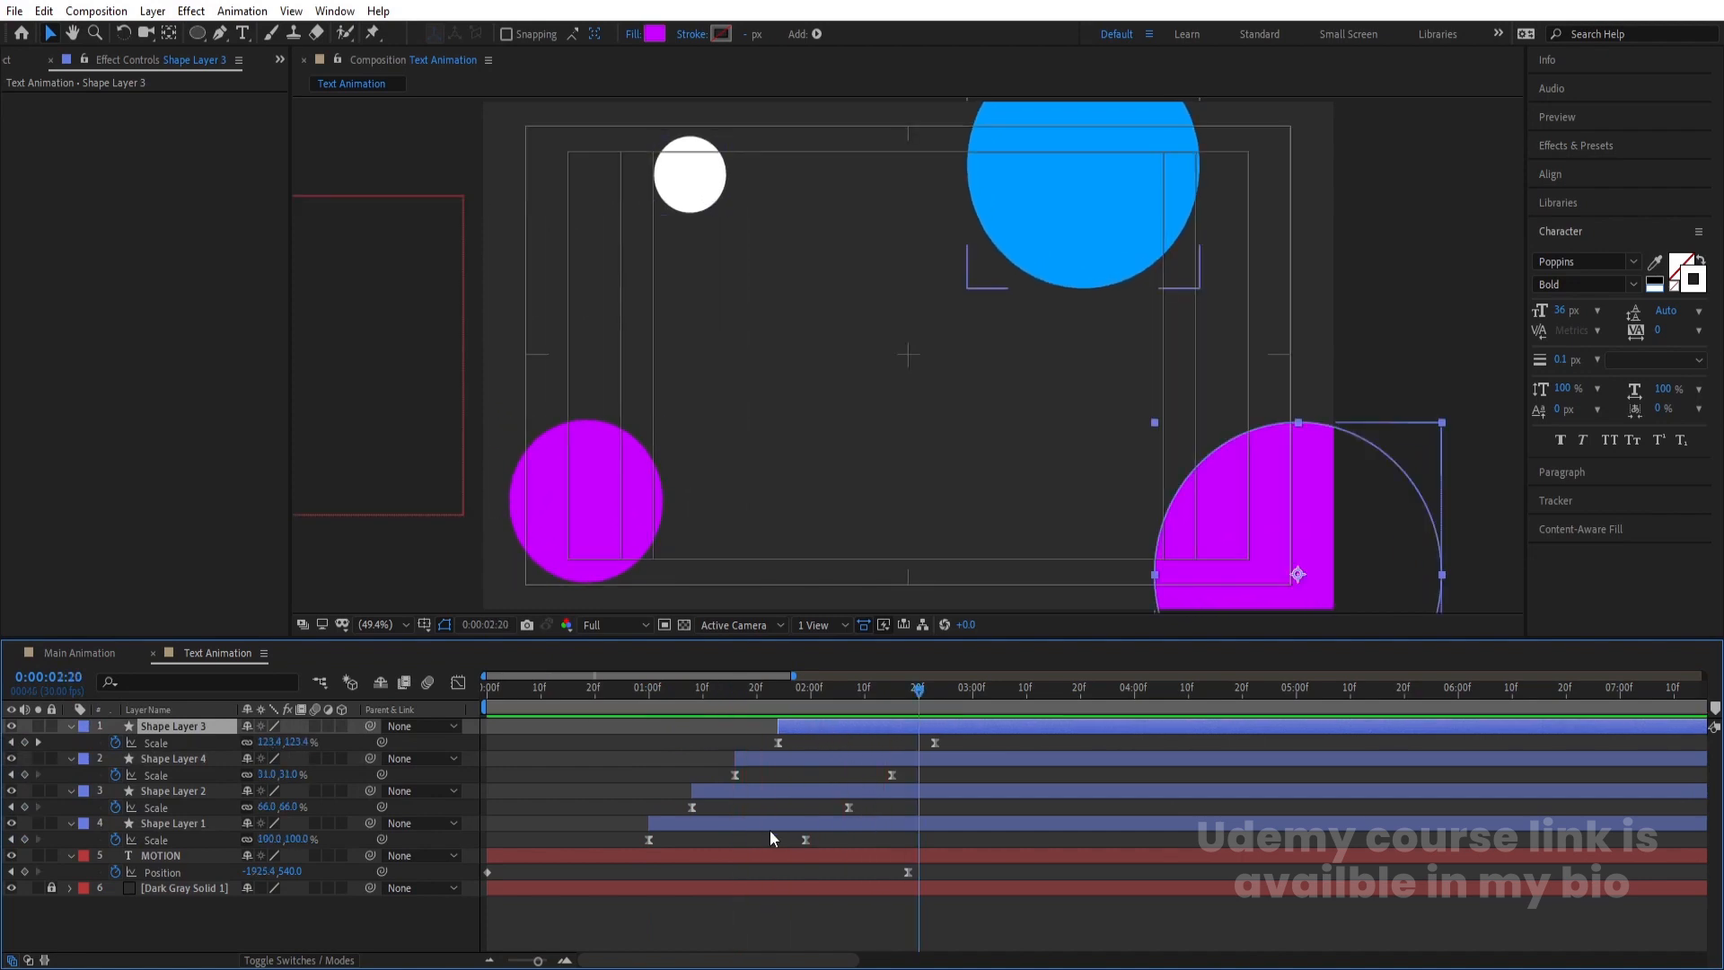
# Apply the Wiggle - position preset to all four circle layers, keeping speed 1.0 and amount 50, and preview the movement
pyautogui.keyDown('shift'); pyautogui.click(757, 825); pyautogui.keyUp('shift')
pyautogui.click(1610, 145)
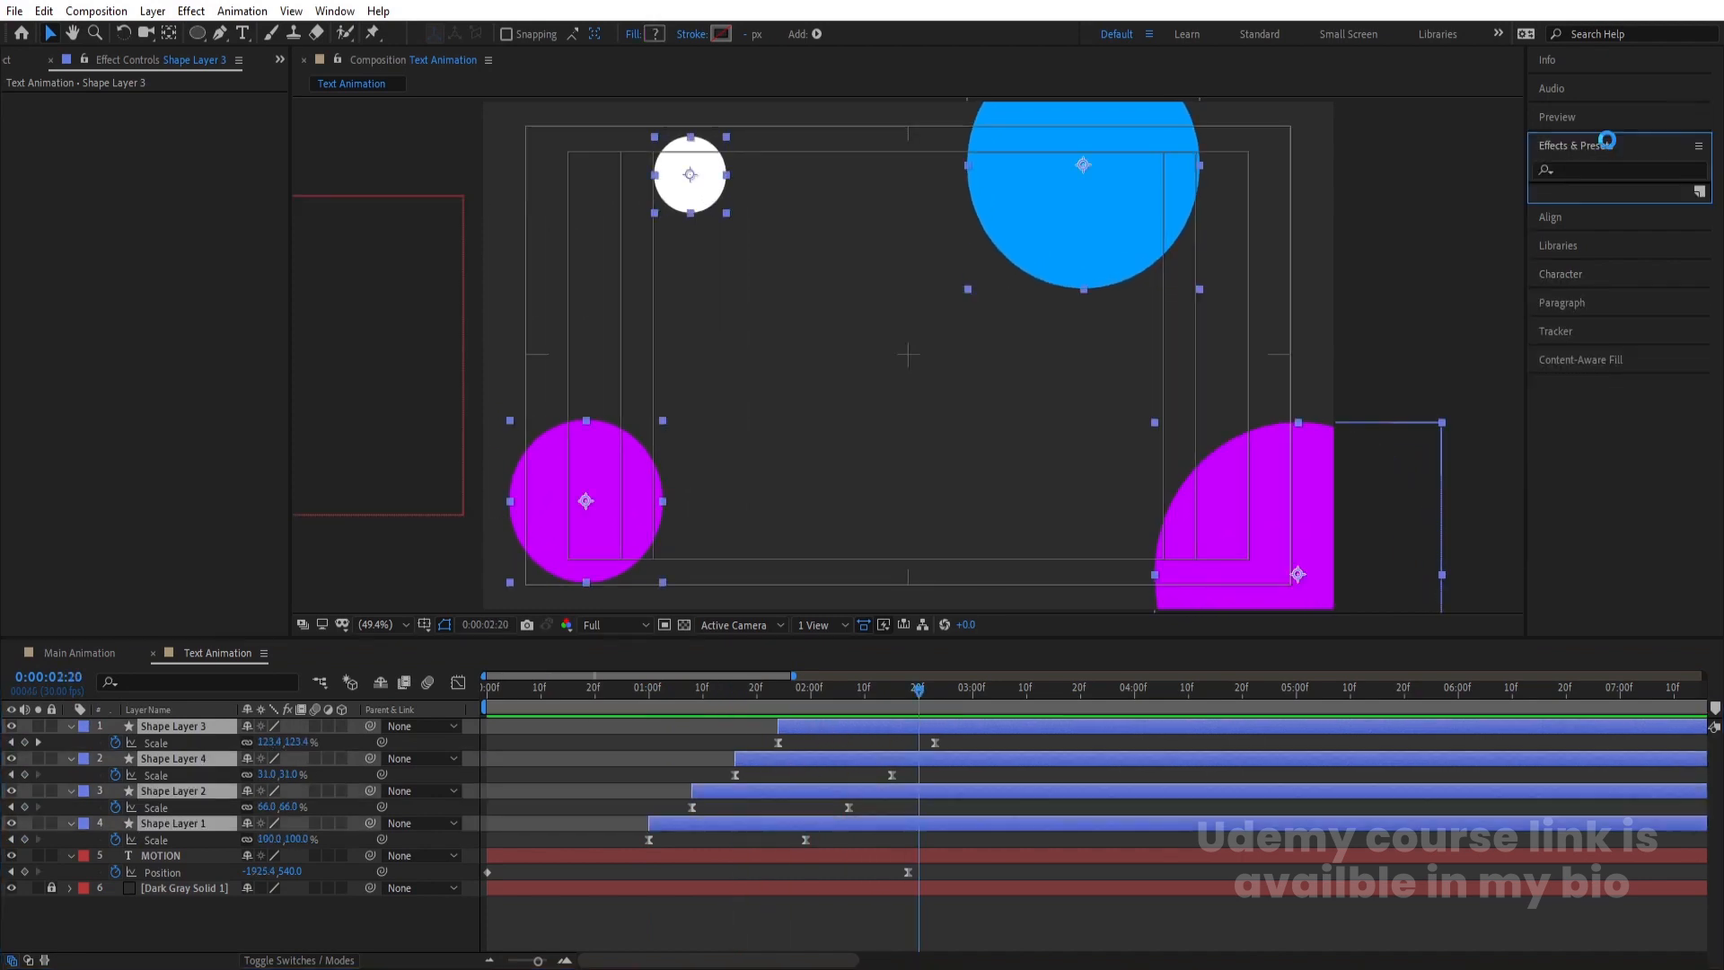
pyautogui.click(1603, 171)
pyautogui.write('wig')
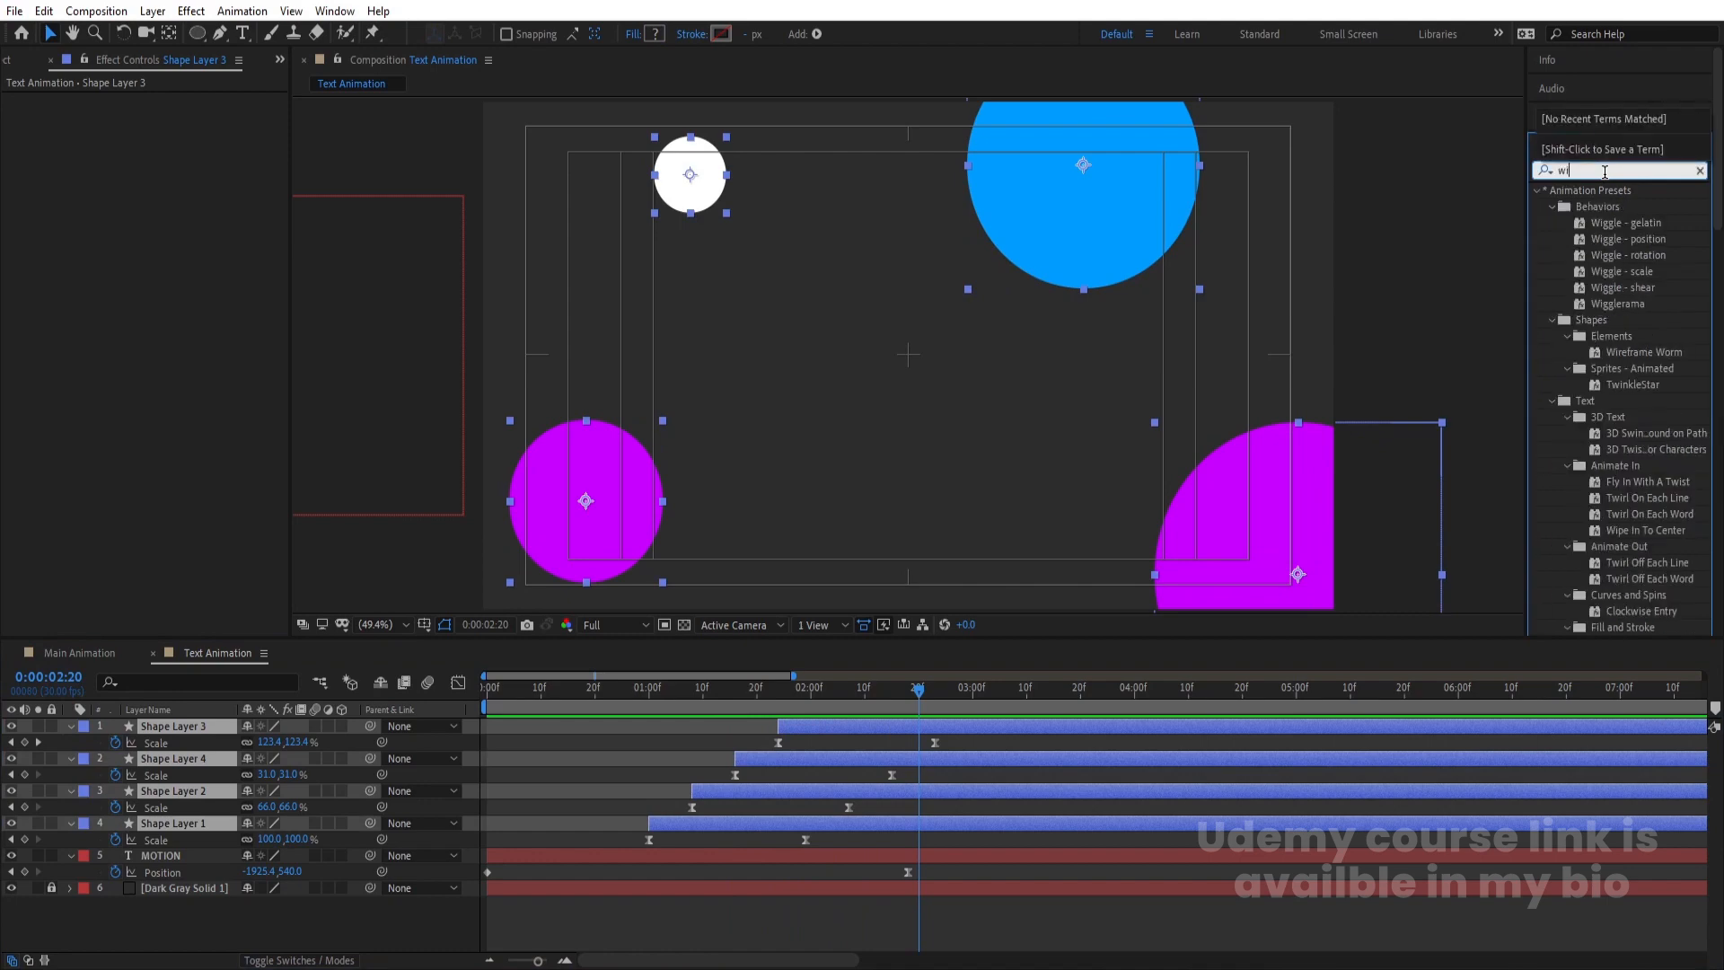
pyautogui.doubleClick(1599, 241)
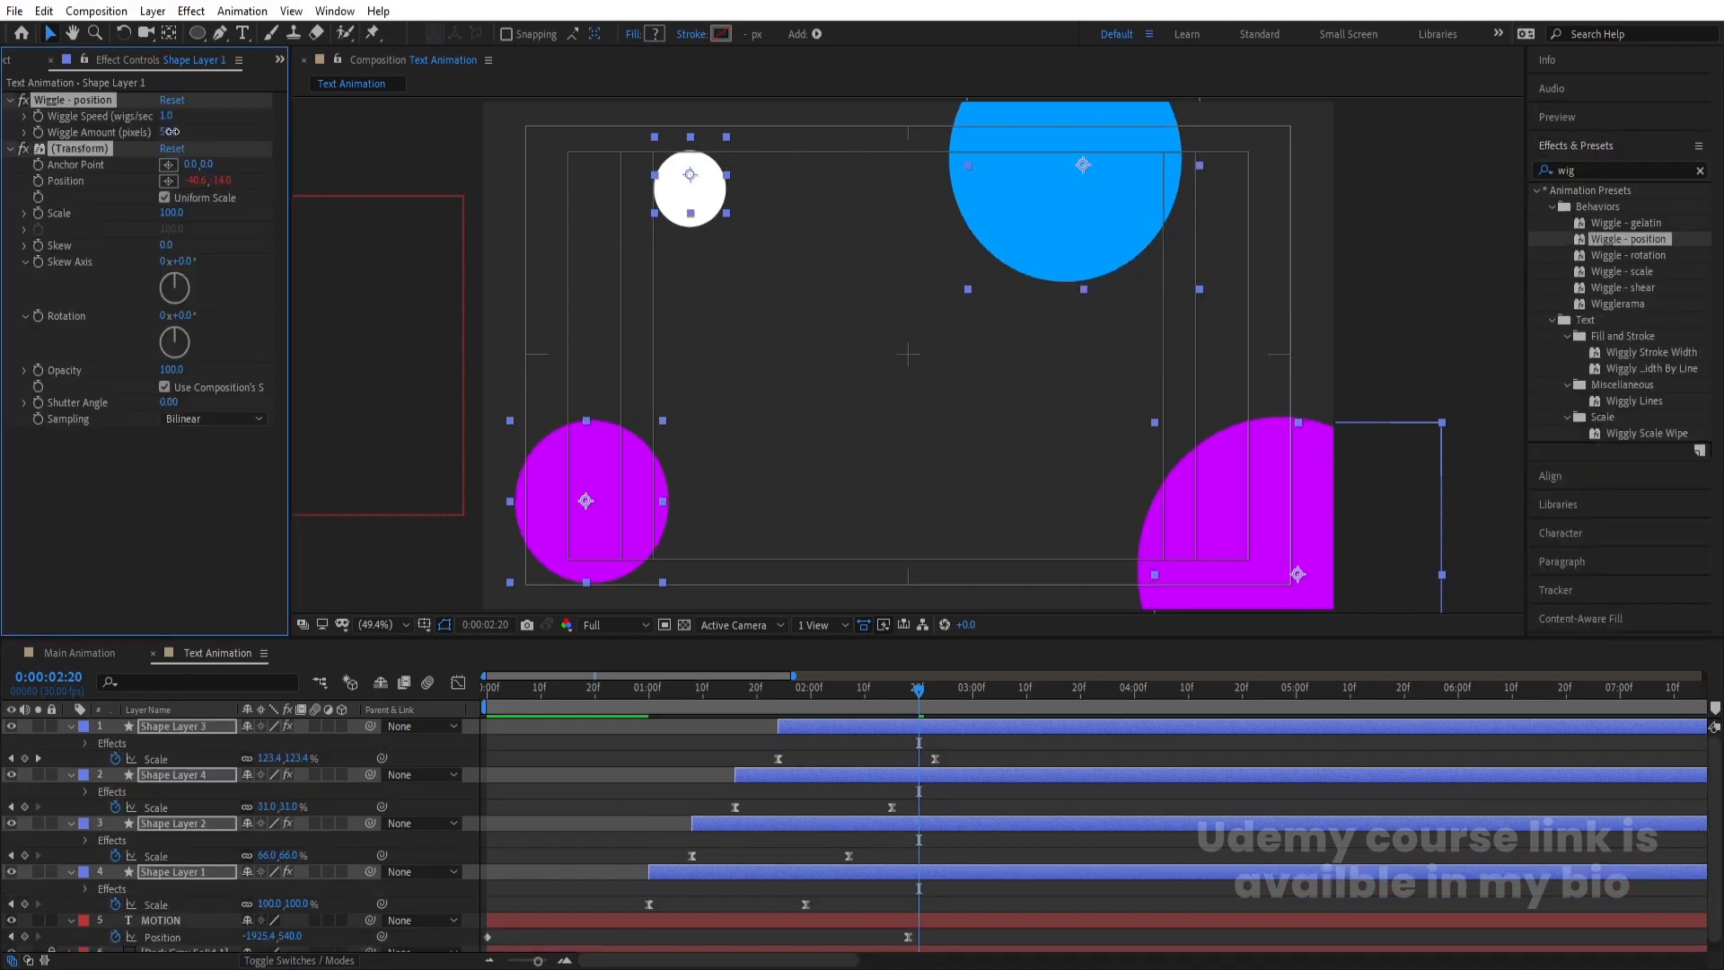
pyautogui.click(207, 116)
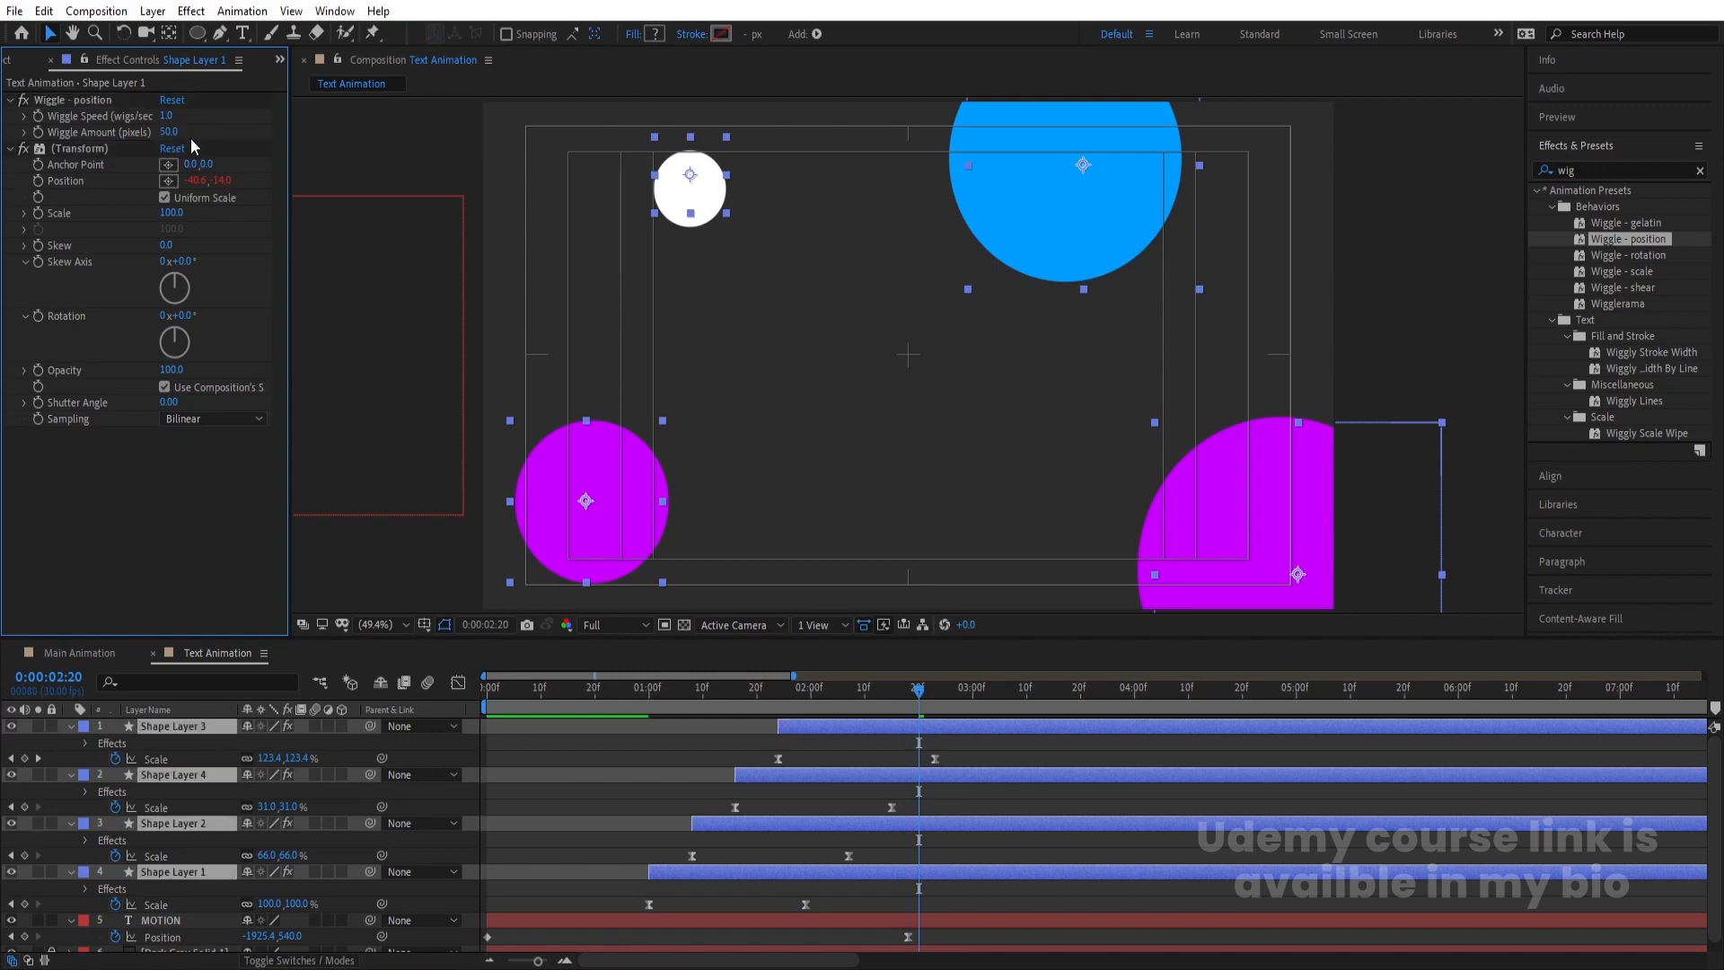
pyautogui.click(433, 609)
pyautogui.press('space')
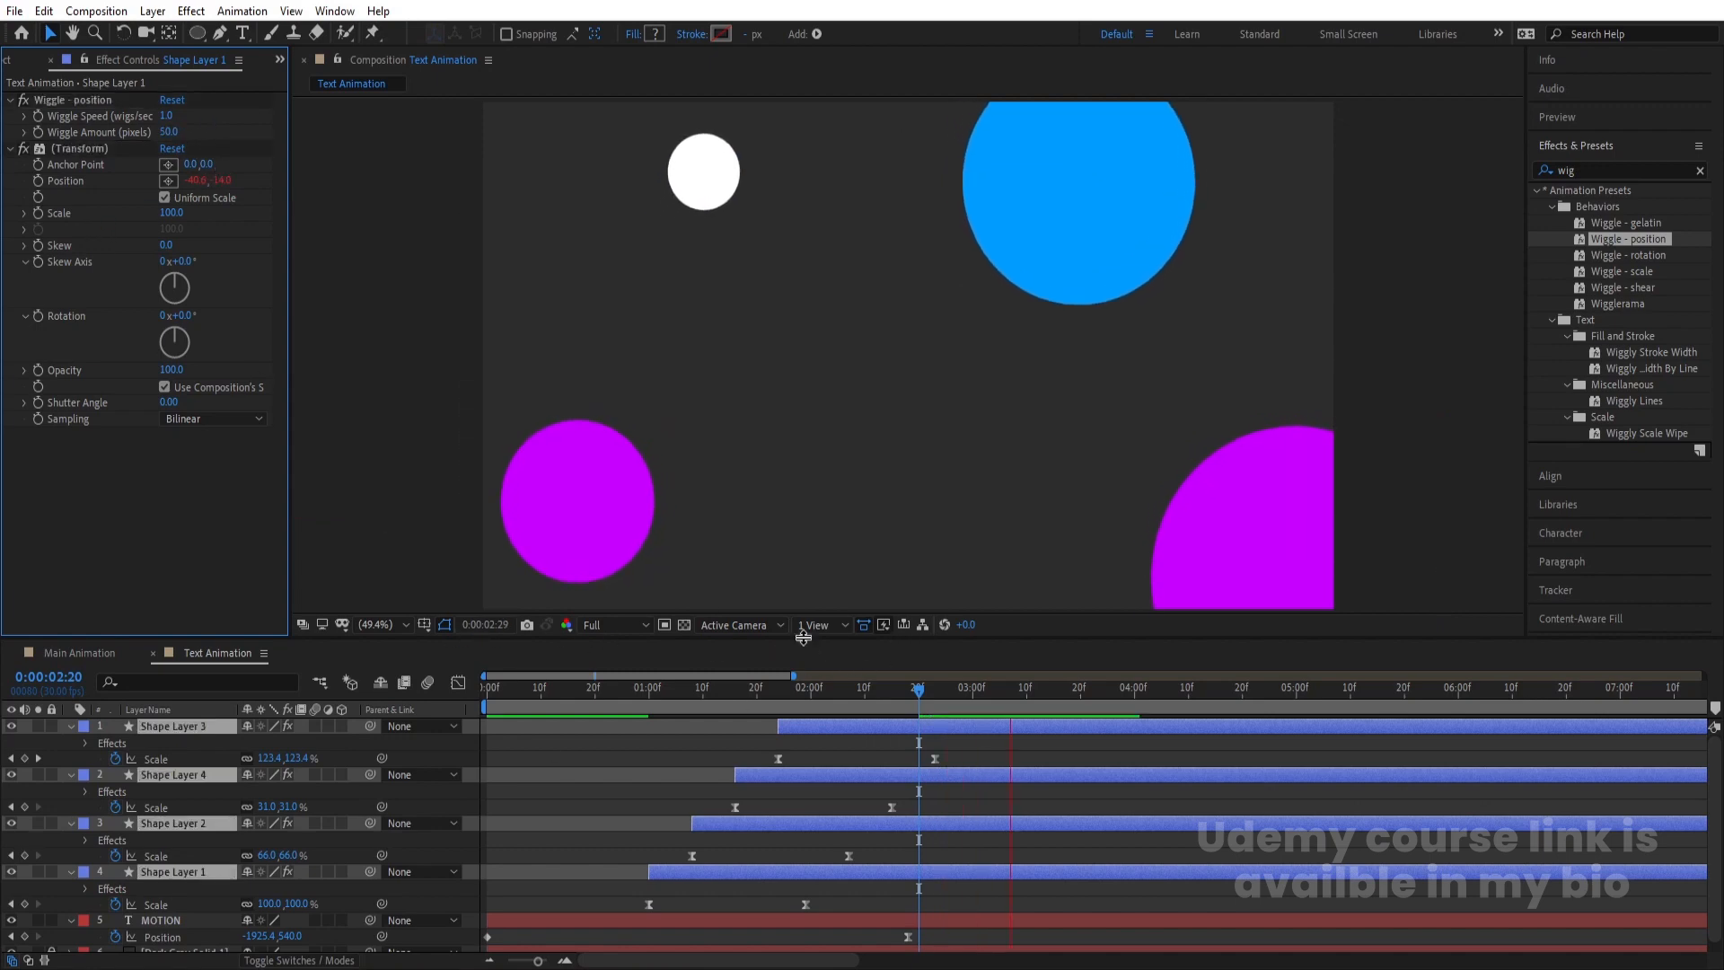
pyautogui.press('space')
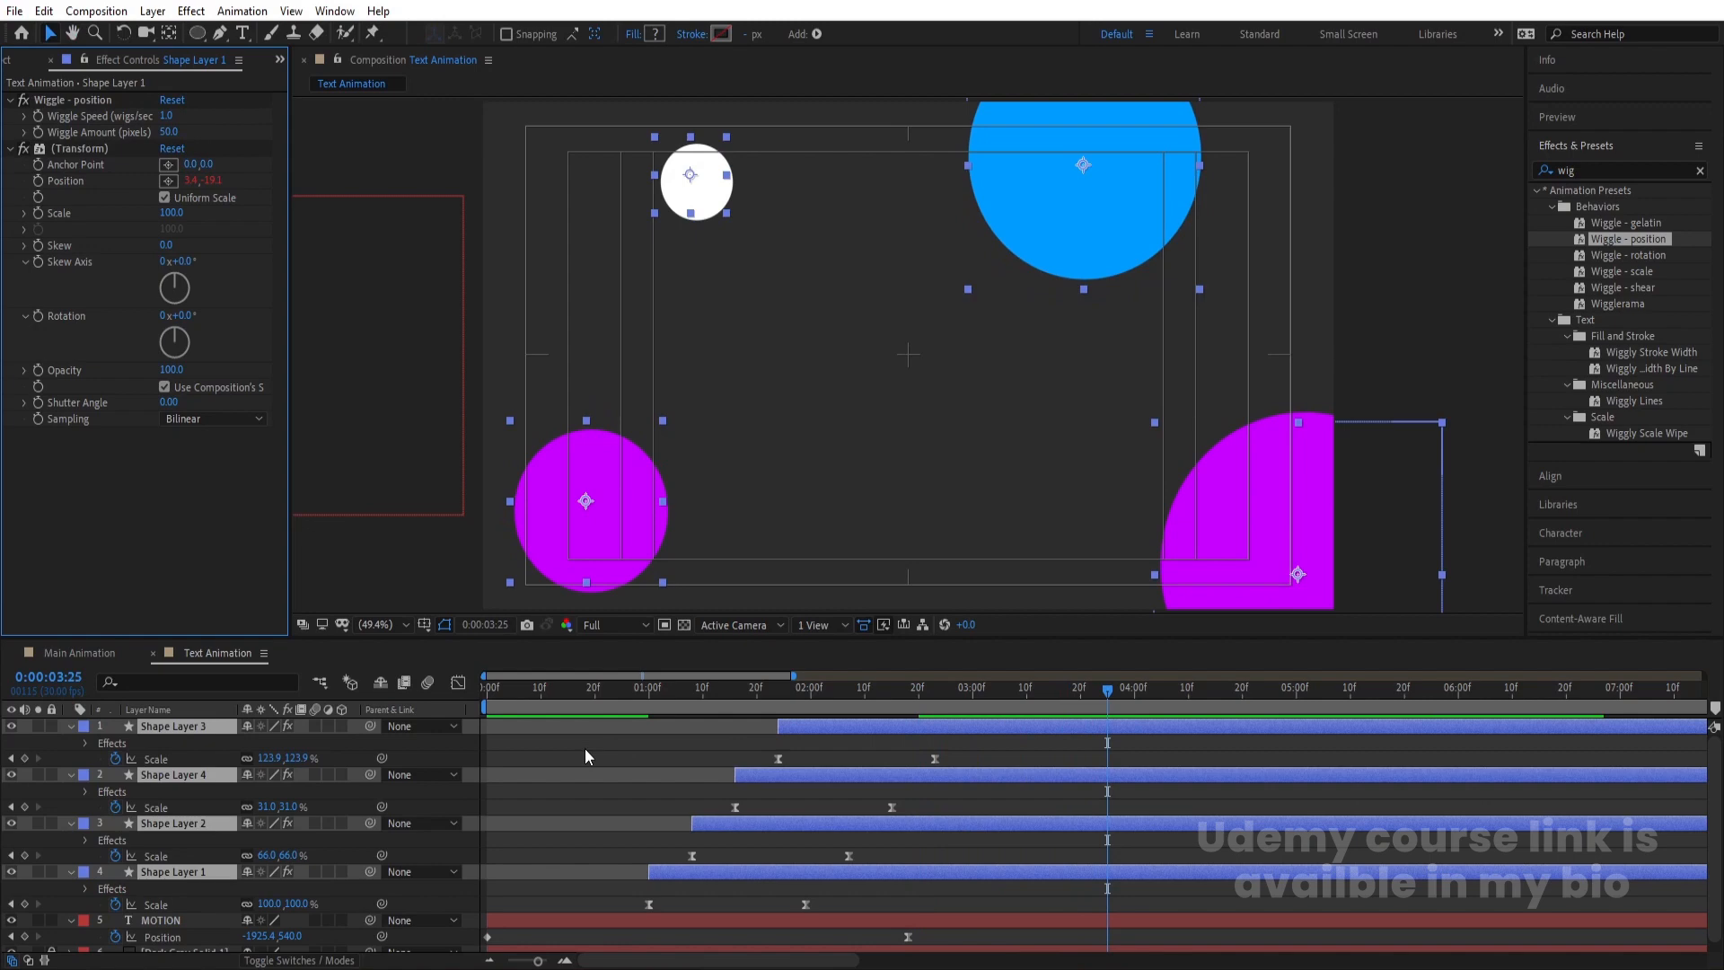
# Collapse all layer properties and preview the animation from the beginning
pyautogui.click(586, 749)
pyautogui.press('u')
pyautogui.press('Home')
pyautogui.press('space')
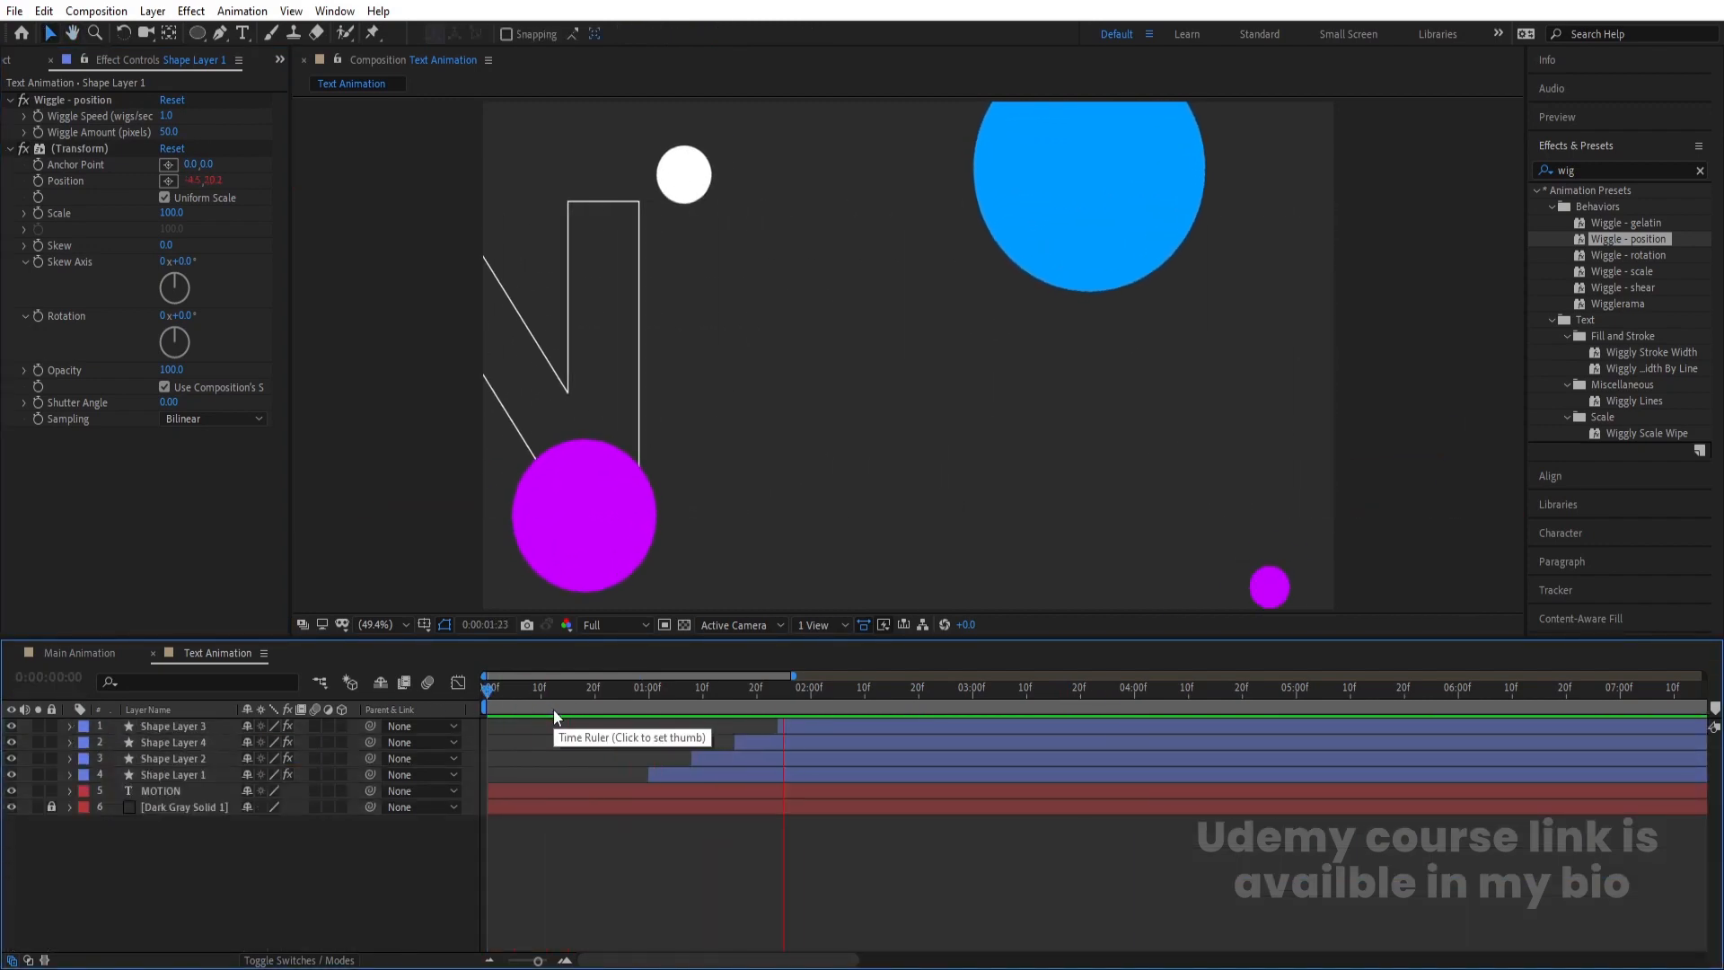
# Shift the four staggered circle layers earlier so the first starts at about 13 frames, and preview from the beginning
pyautogui.click(657, 775)
pyautogui.keyDown('shift'); pyautogui.click(826, 726); pyautogui.keyUp('shift')
pyautogui.moveTo(826, 725); pyautogui.dragTo(735, 725)
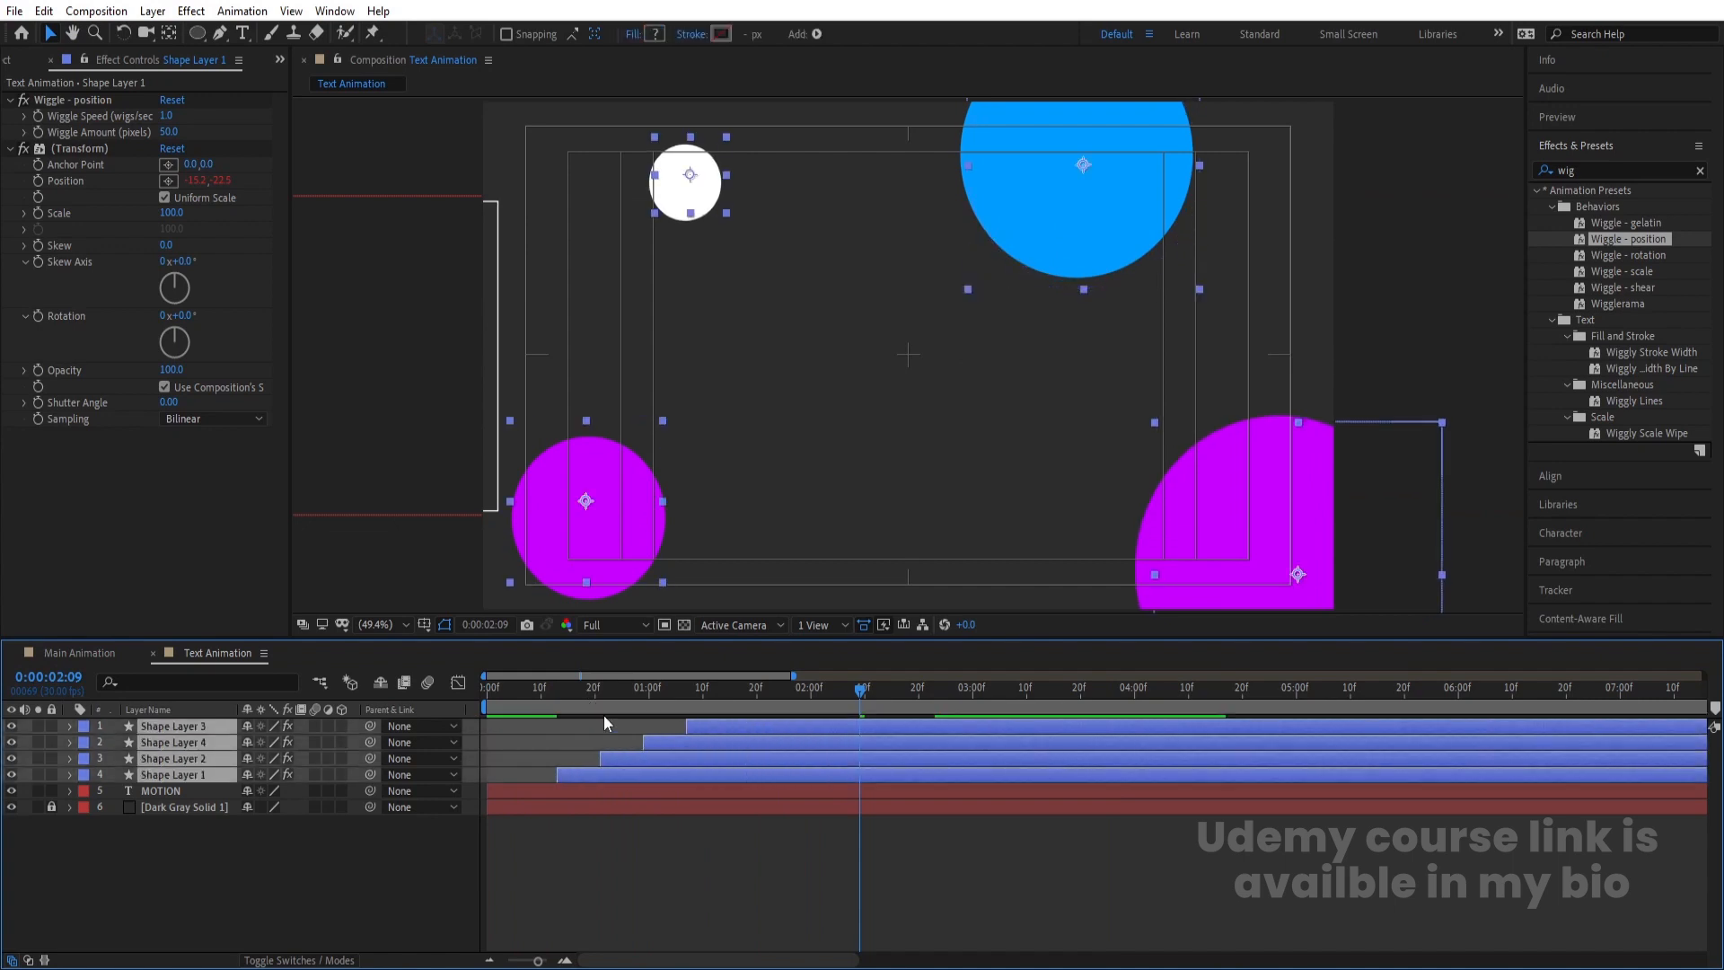
pyautogui.press('Home')
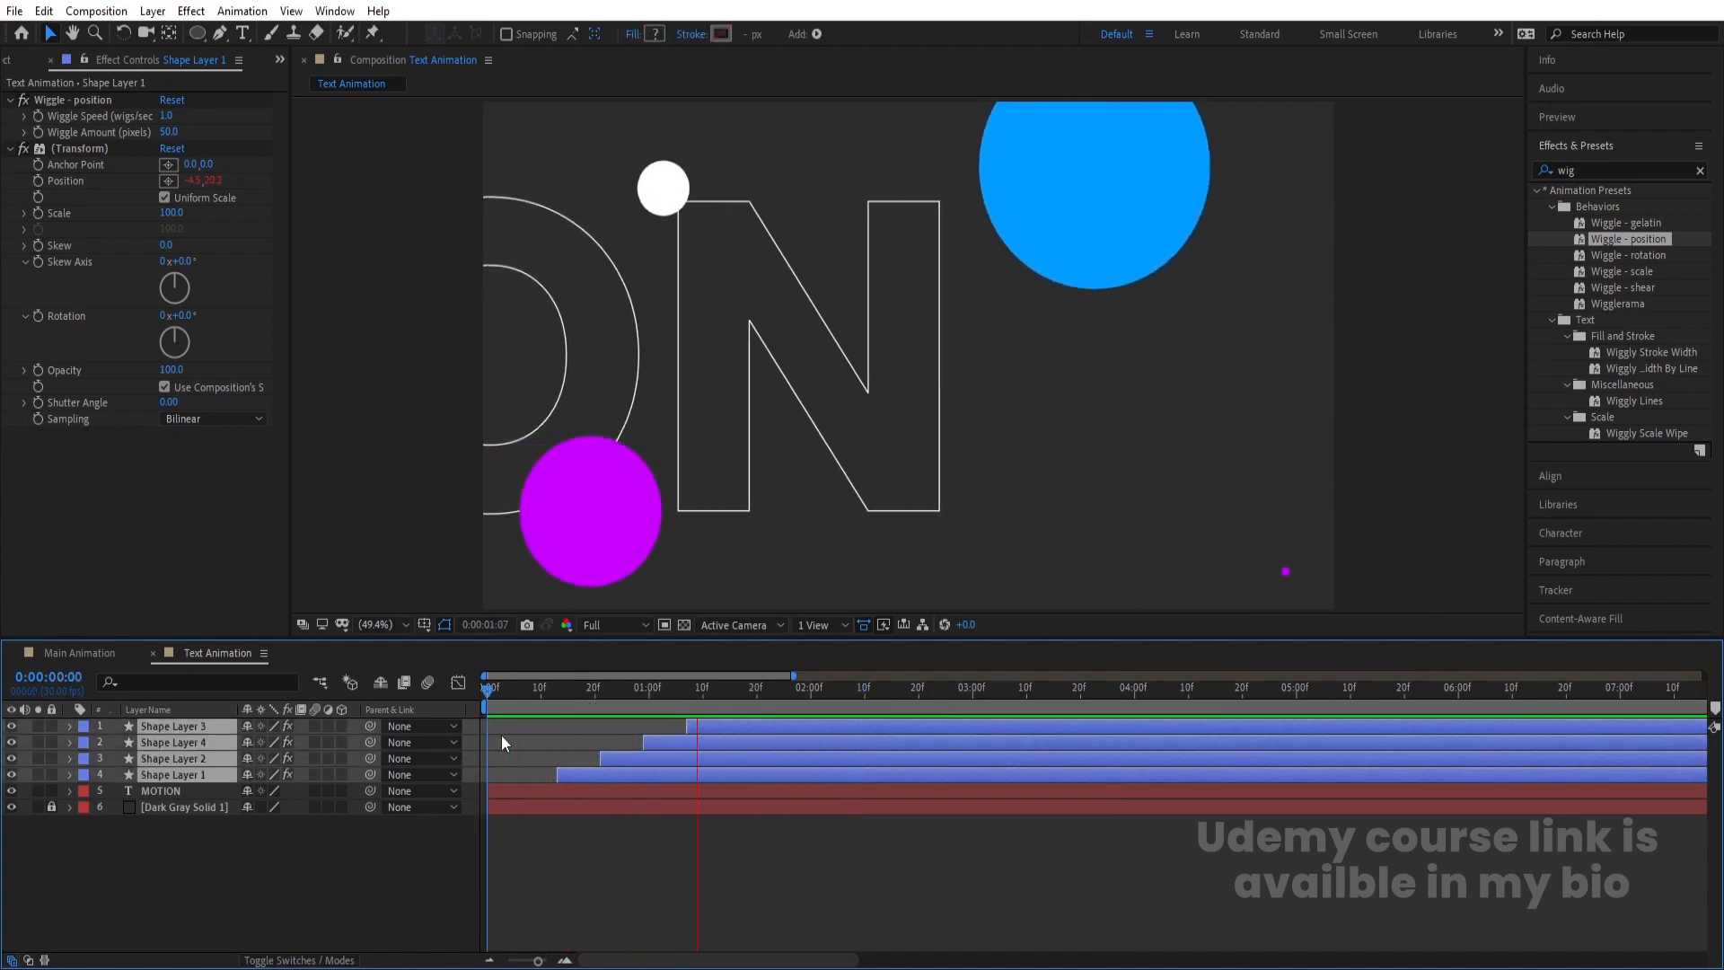
# Switch to the Main Animation composition and deselect the mask layer
pyautogui.click(104, 656)
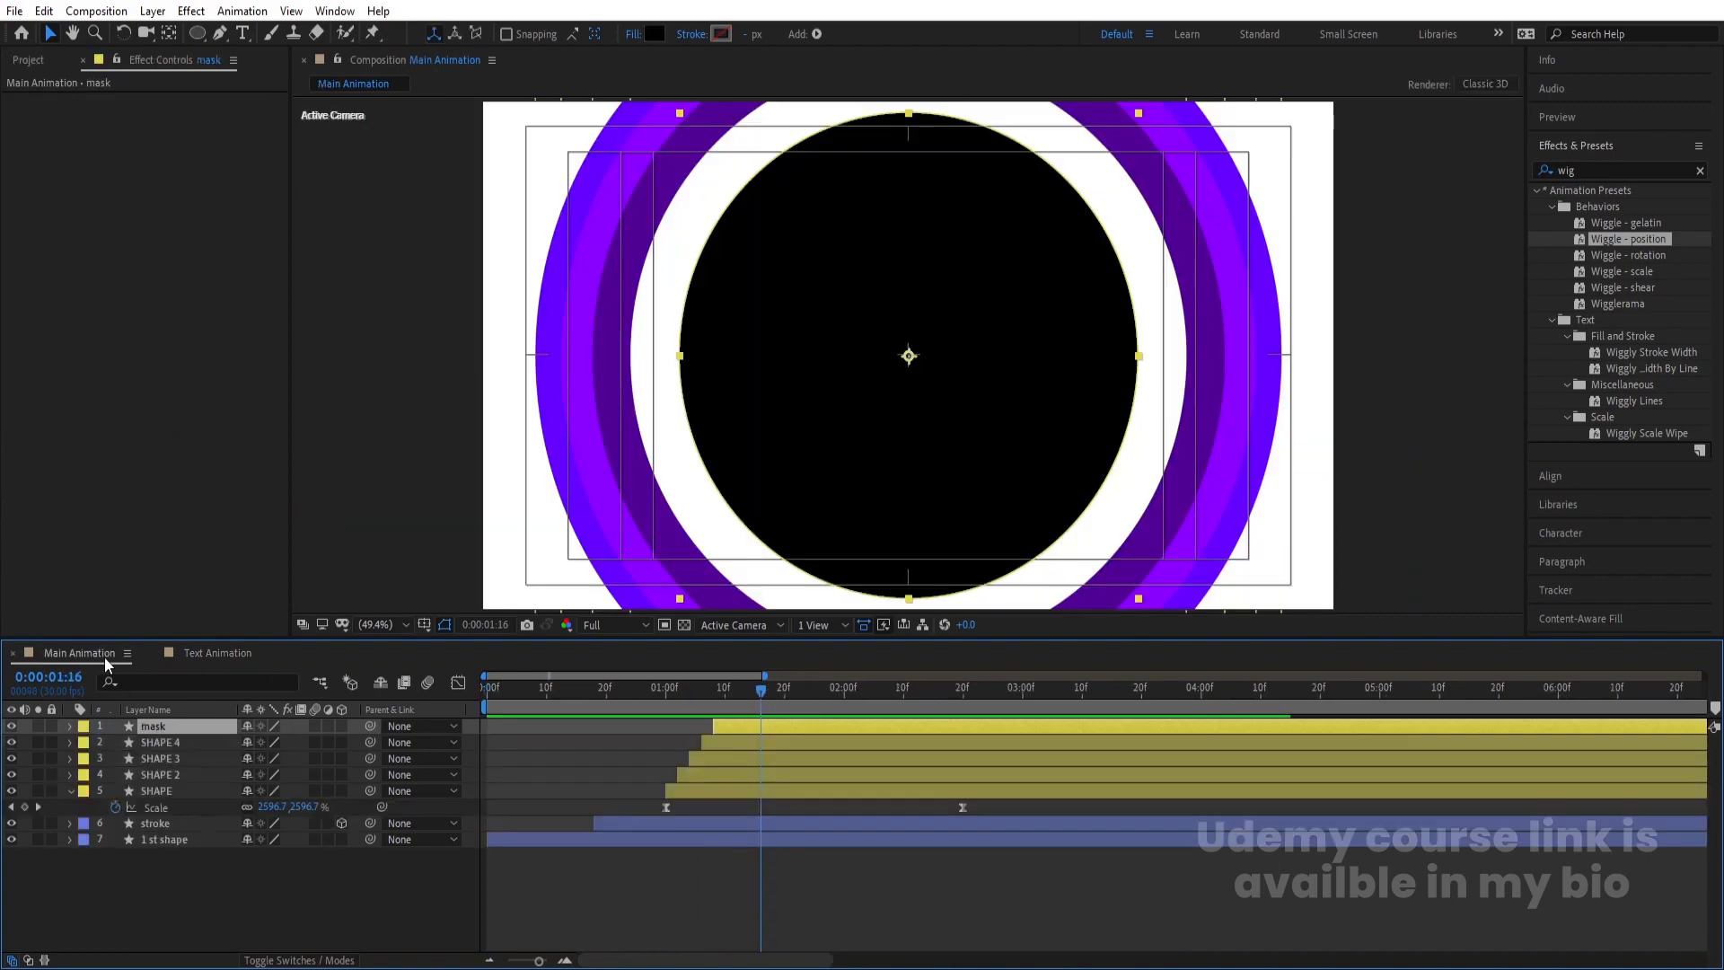
pyautogui.click(278, 930)
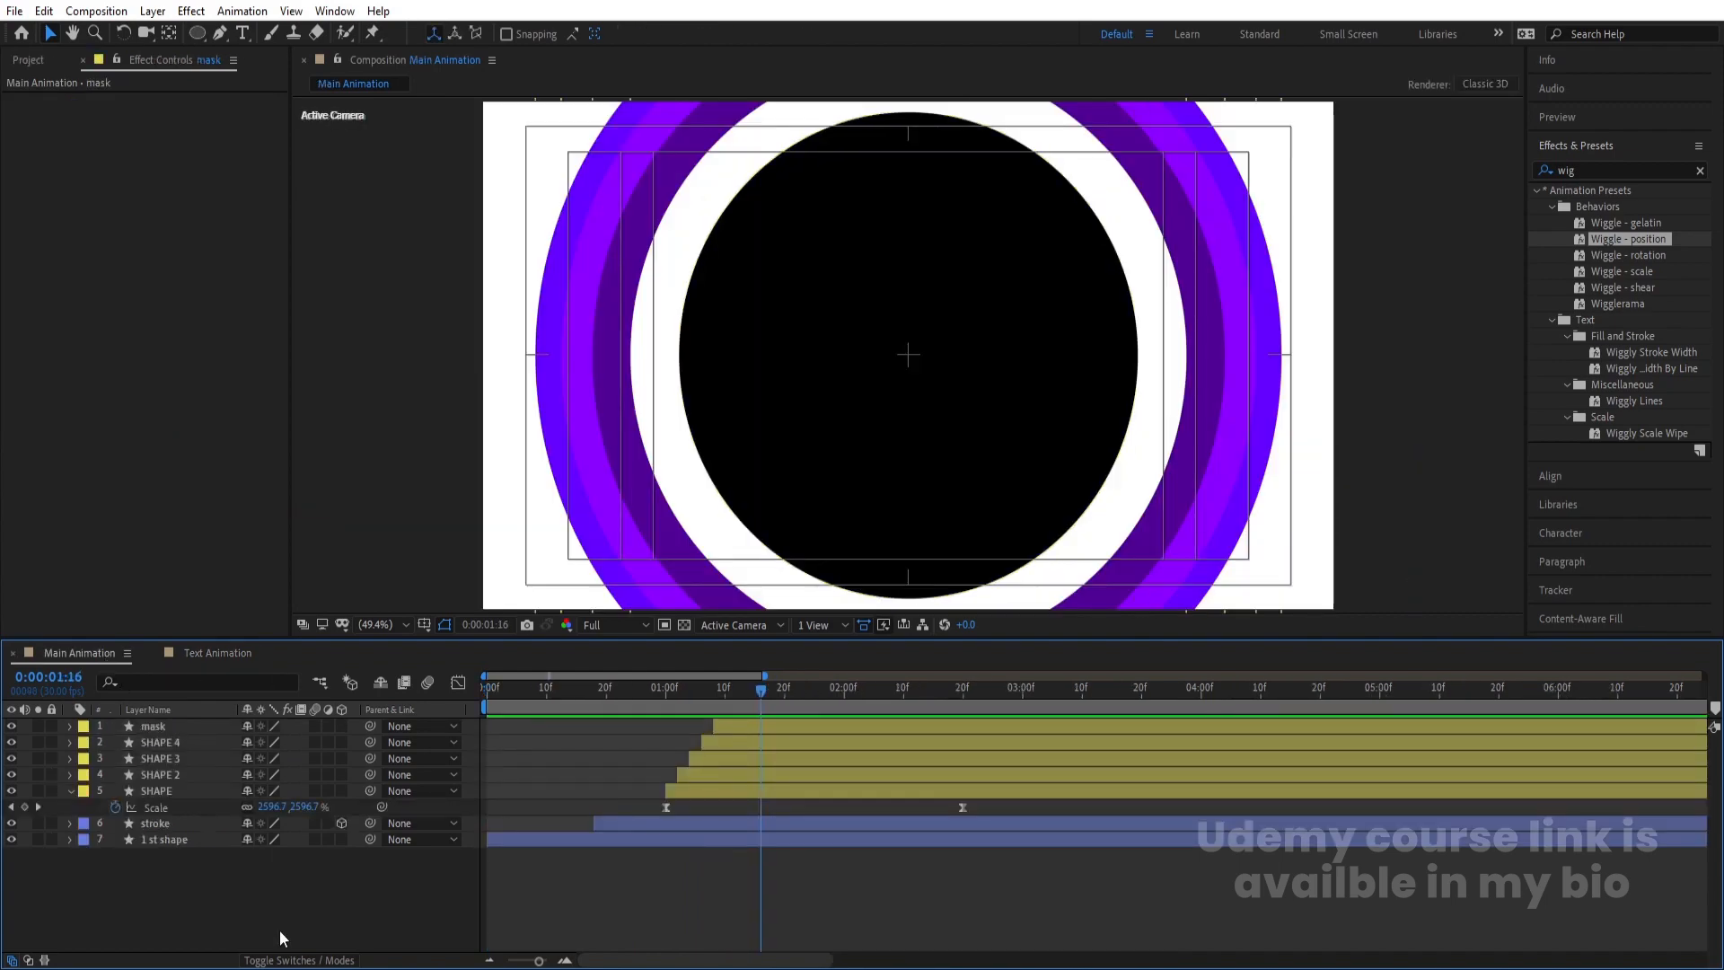
# Add the Text Animation composition to the Main Animation timeline, directly beneath the mask layer
pyautogui.hotkey('ctrl', '0')
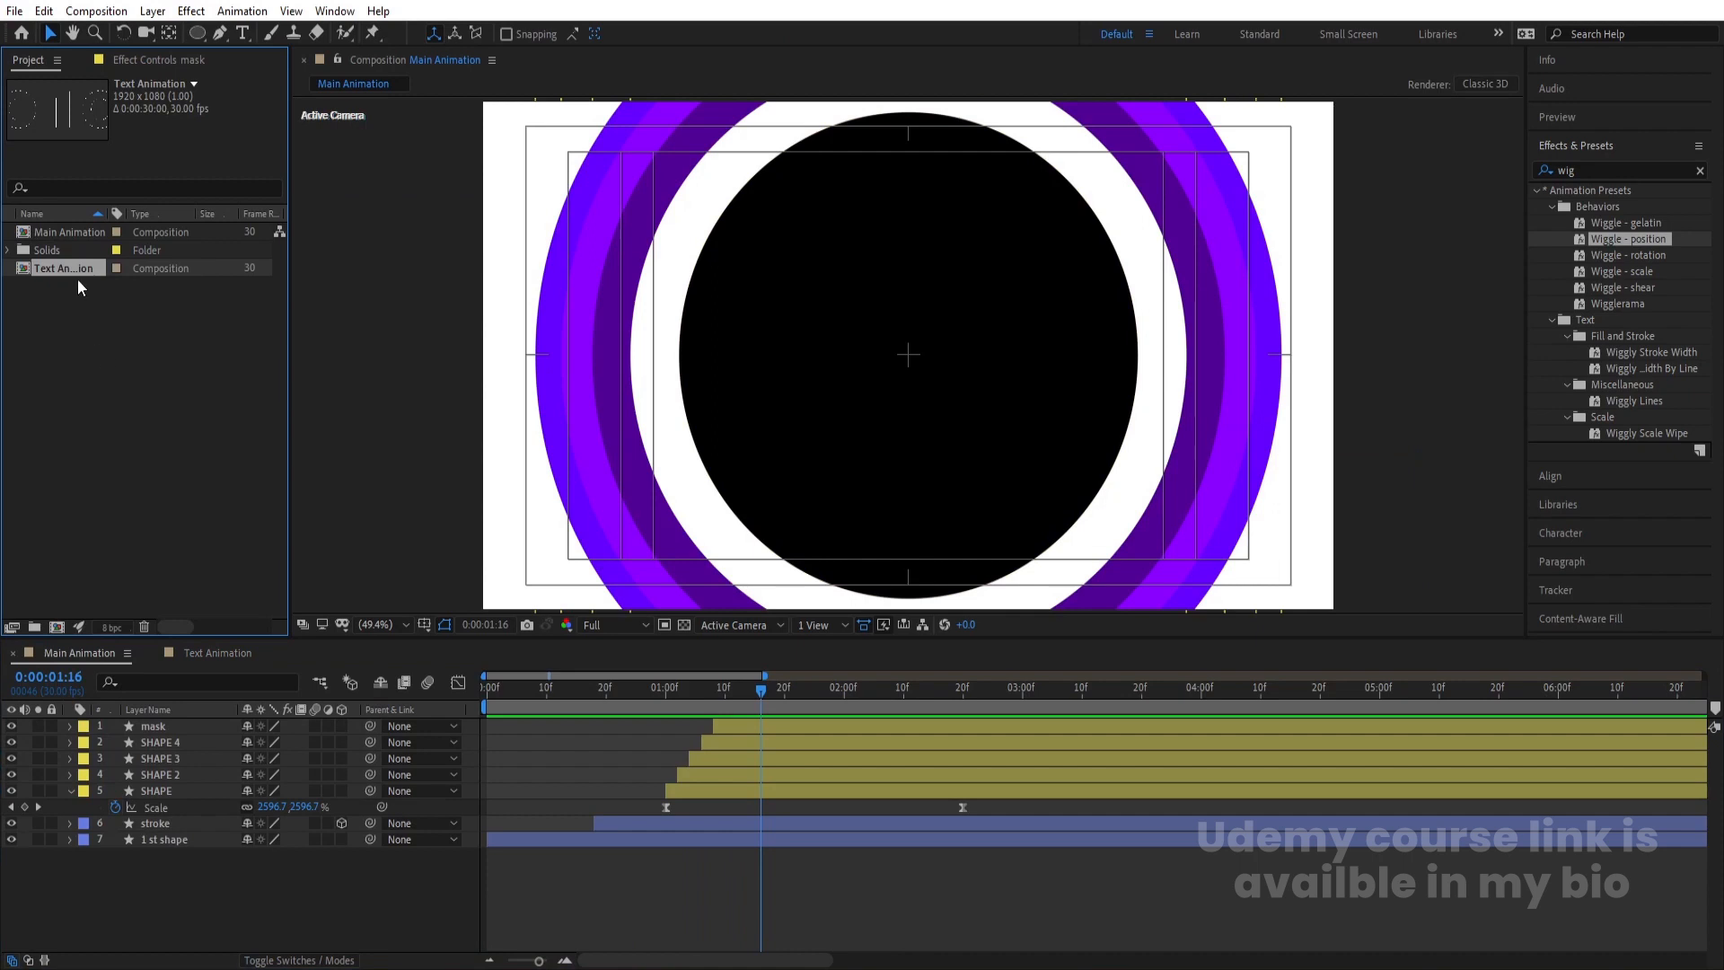
pyautogui.moveTo(52, 266); pyautogui.dragTo(288, 731)
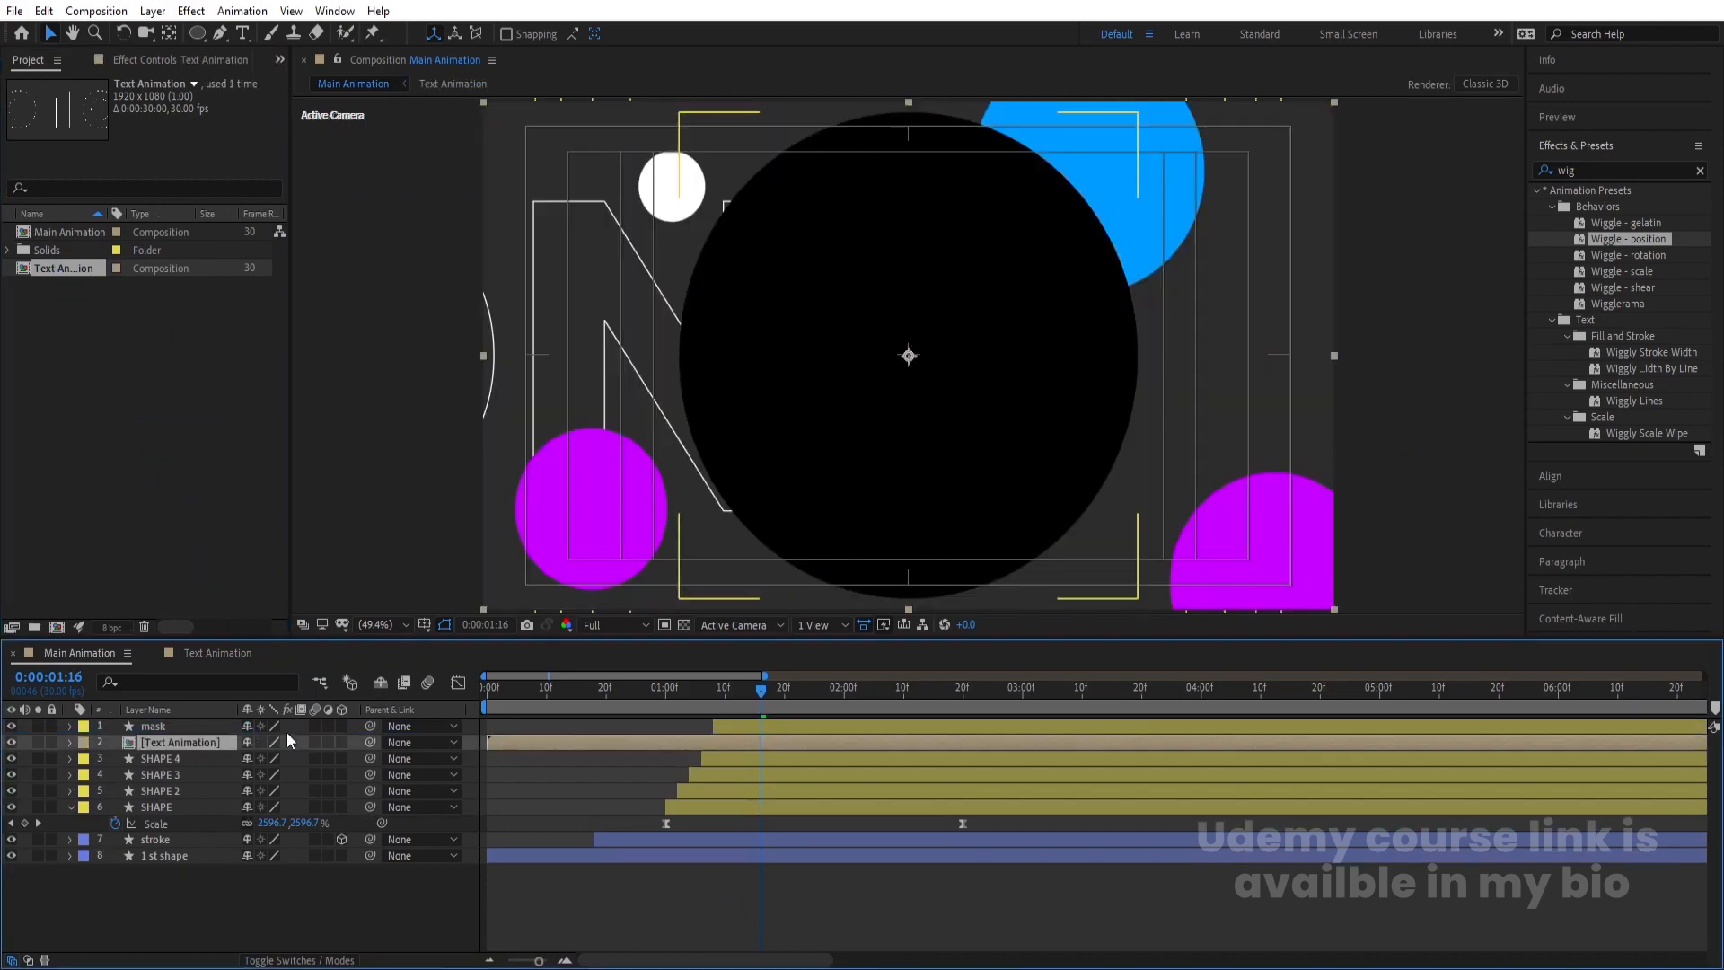
pyautogui.click(178, 729)
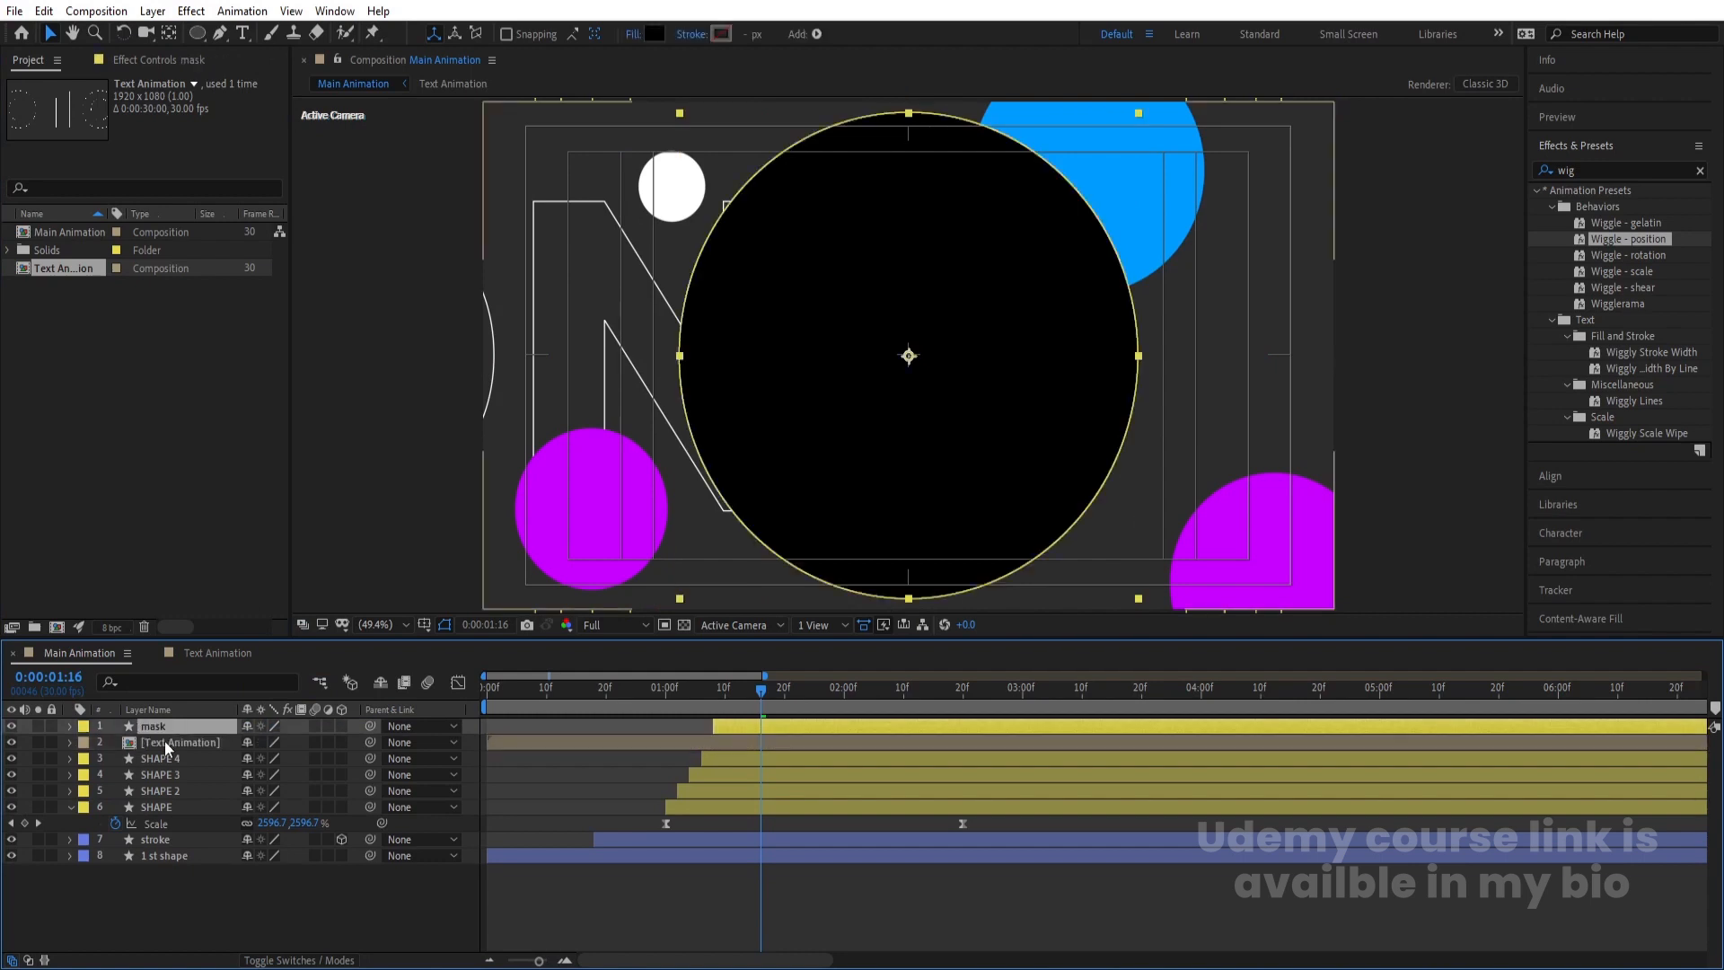
# Set the Text Animation layer's track matte to Alpha, using the mask layer above it
pyautogui.click(164, 743)
pyautogui.press('-')
pyautogui.press('F4')
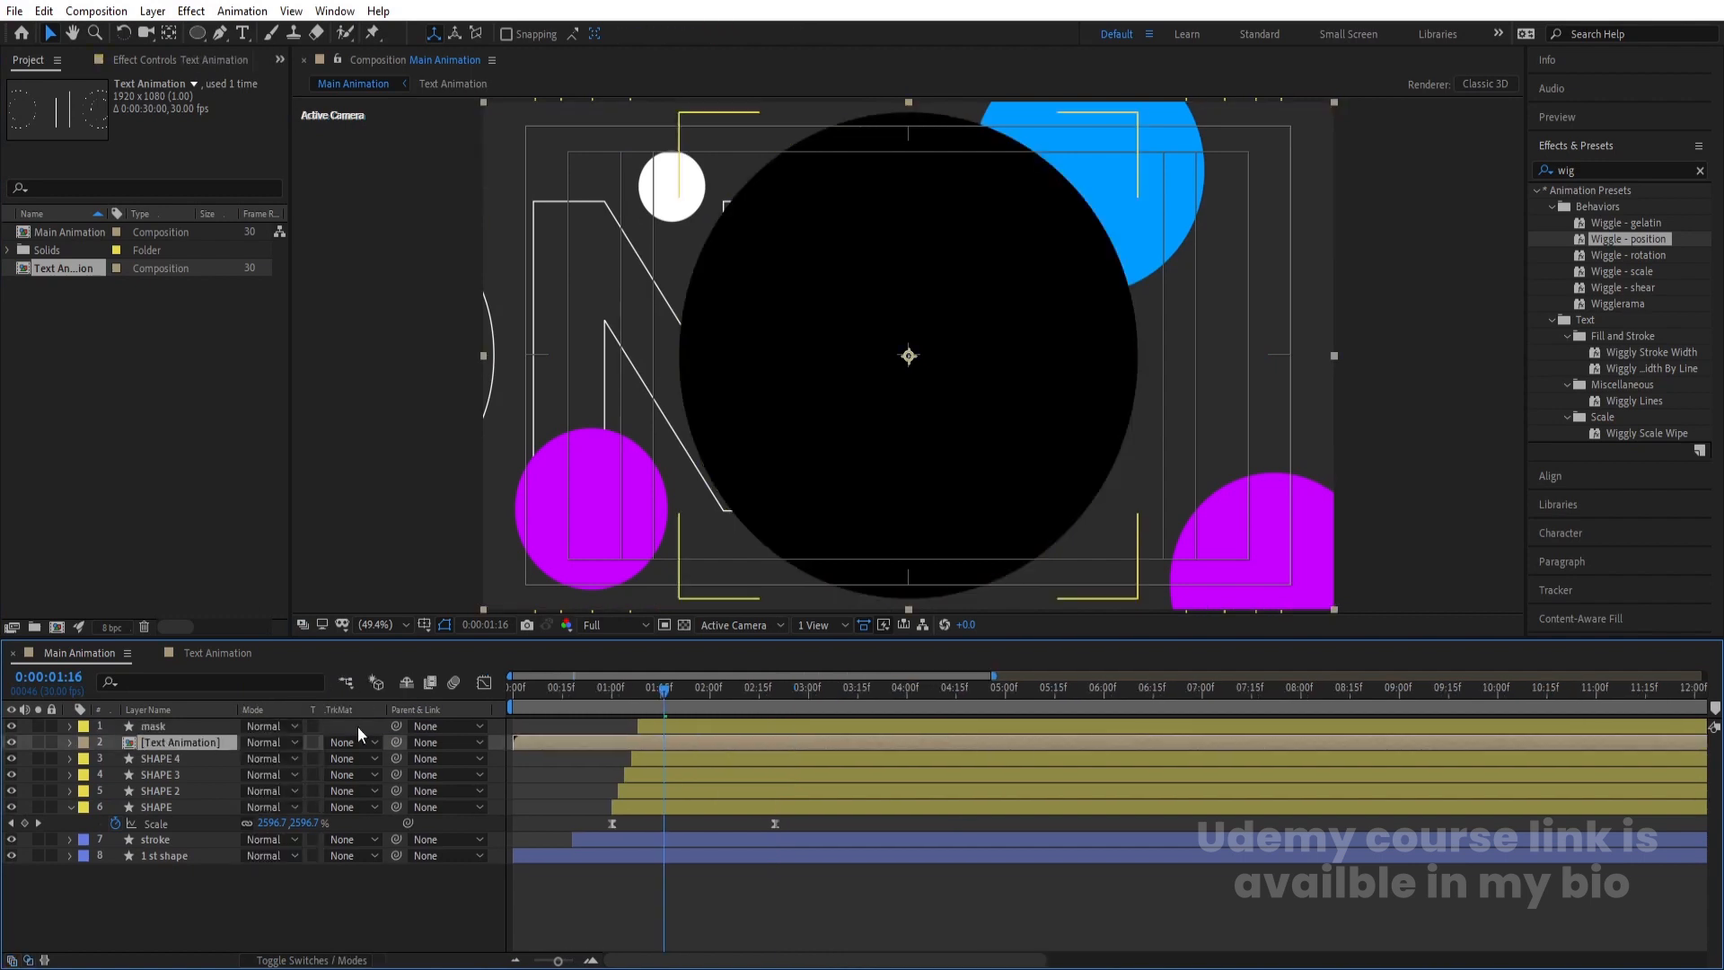
pyautogui.click(370, 738)
pyautogui.click(368, 794)
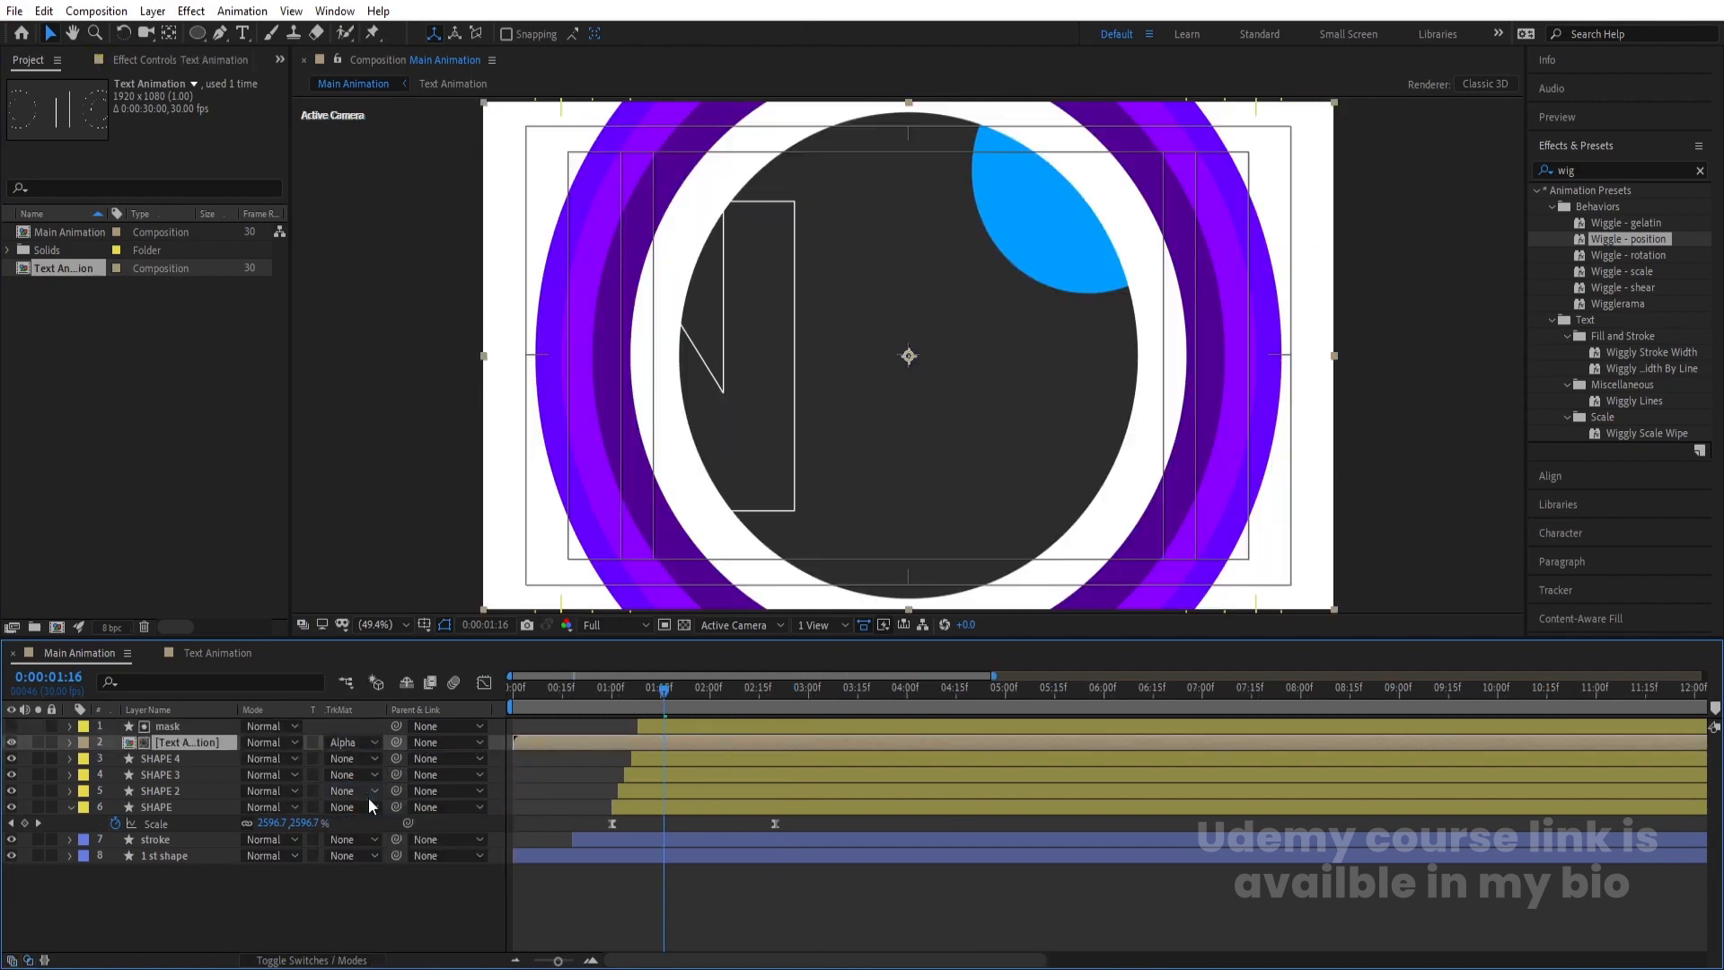
# Shift the Text Animation layer to start with the mask layer at 0:00:01:08, and preview the composition
pyautogui.press('=')
pyautogui.click(613, 695)
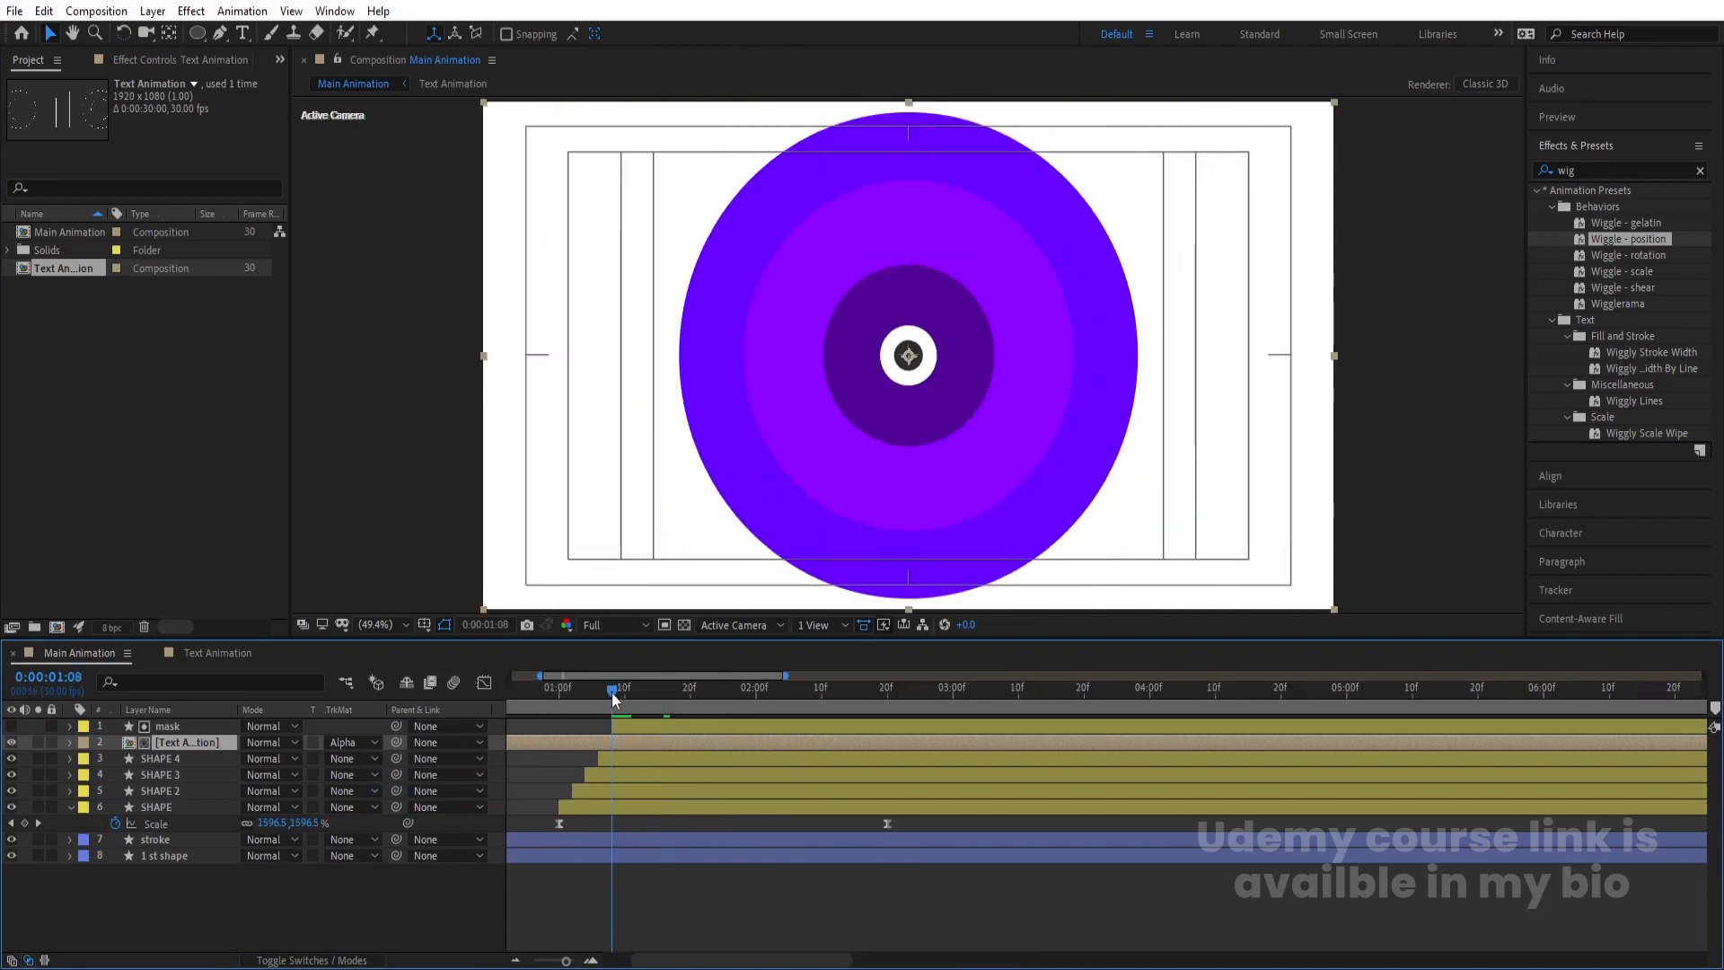
pyautogui.moveTo(535, 742); pyautogui.dragTo(768, 742)
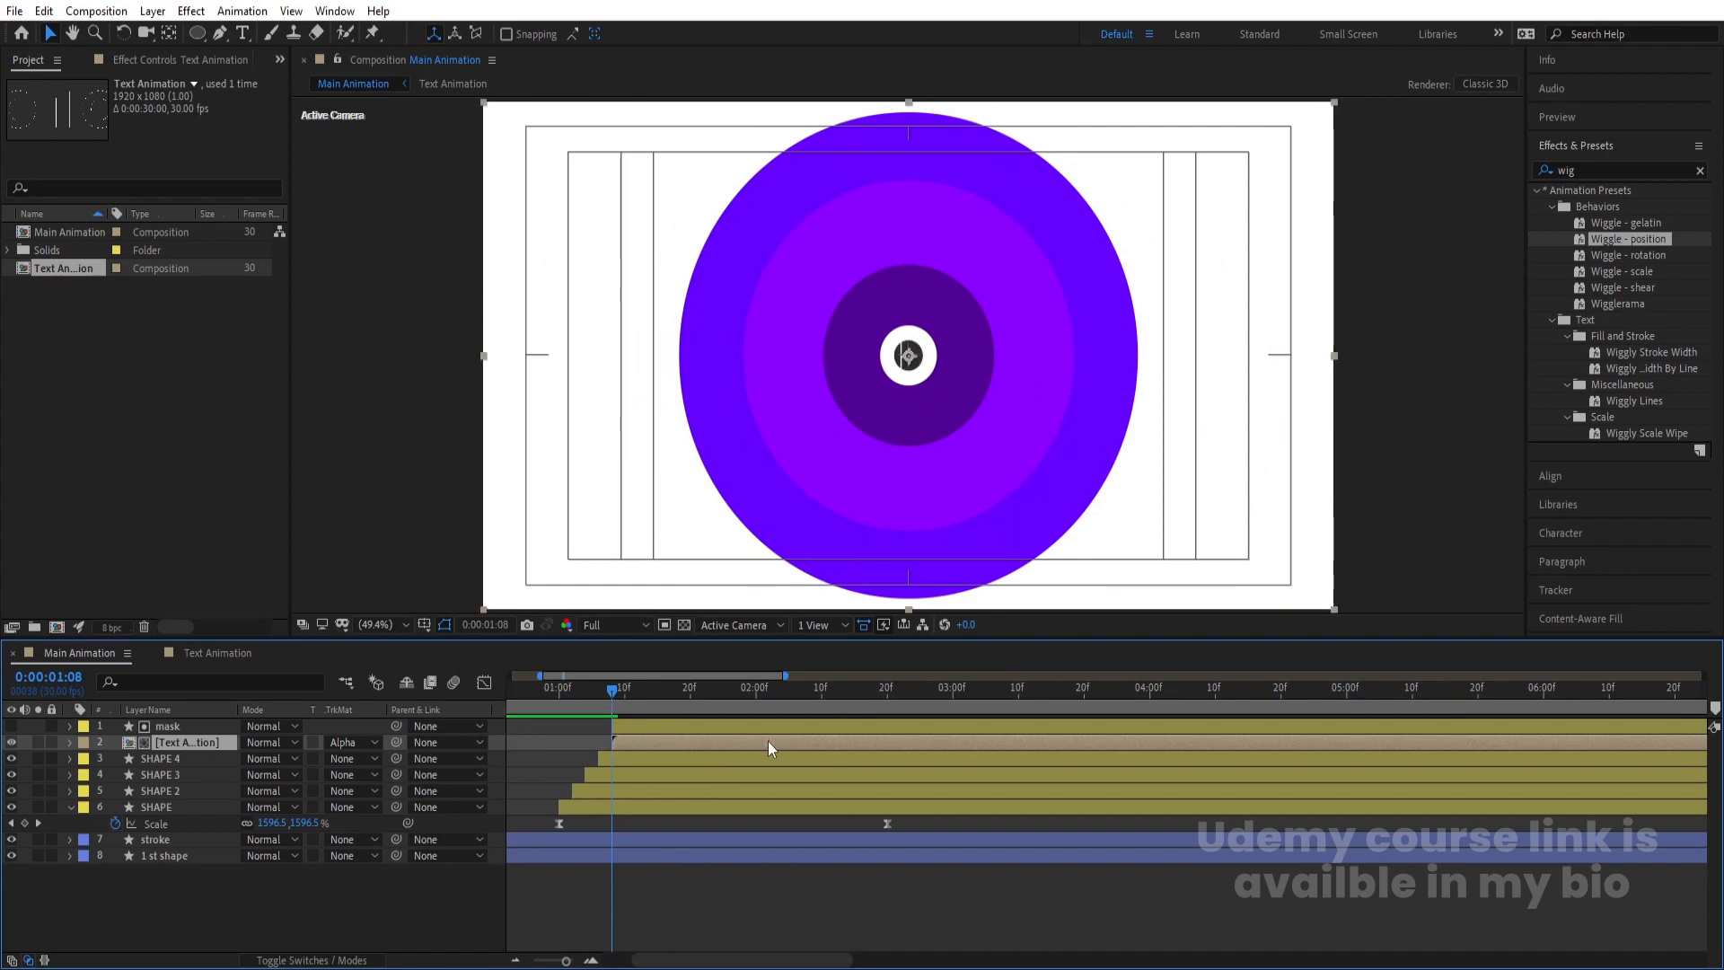
pyautogui.press('space')
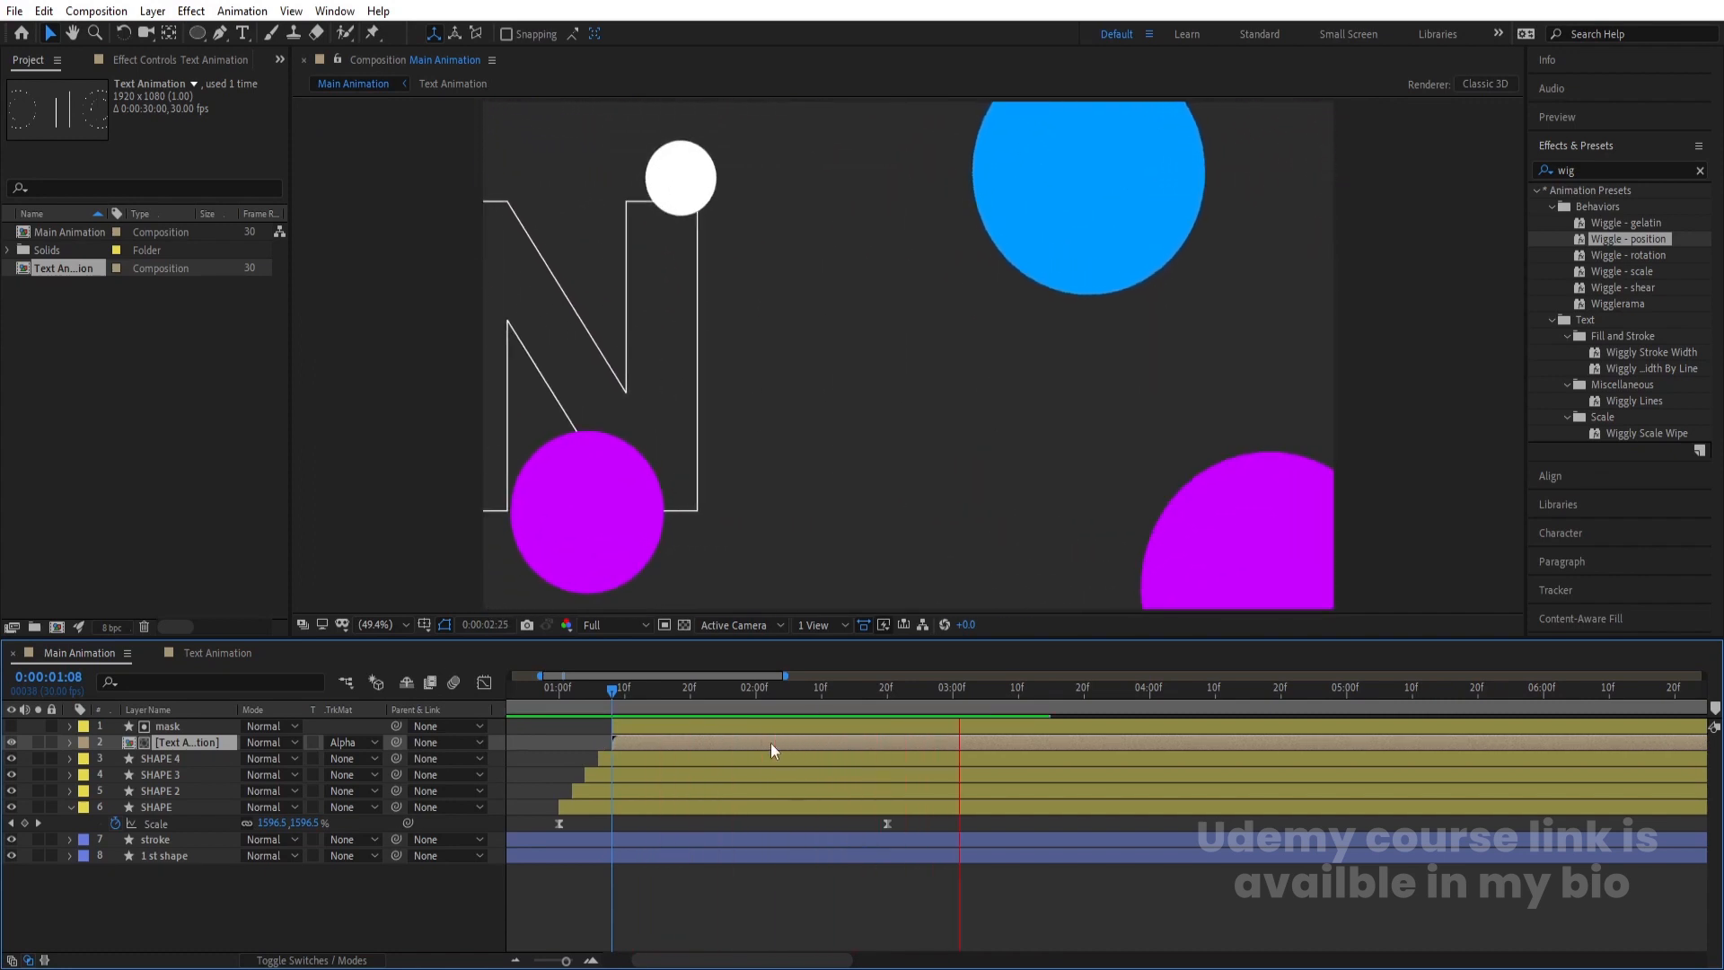
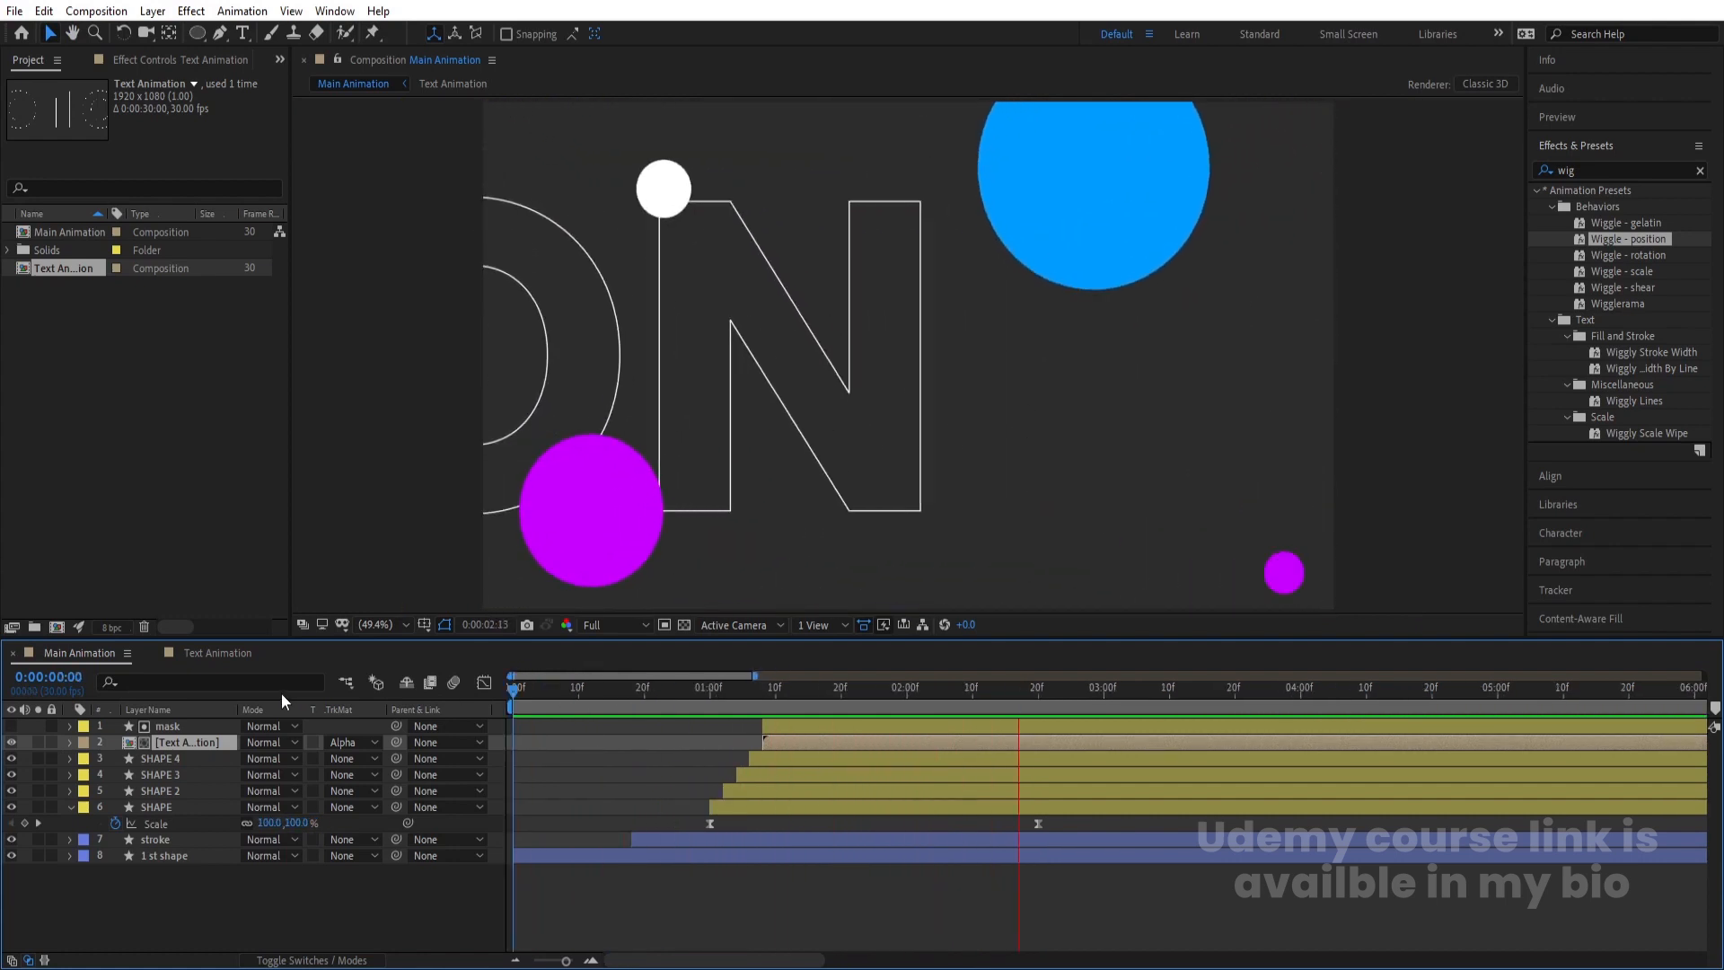
pyautogui.press('space')
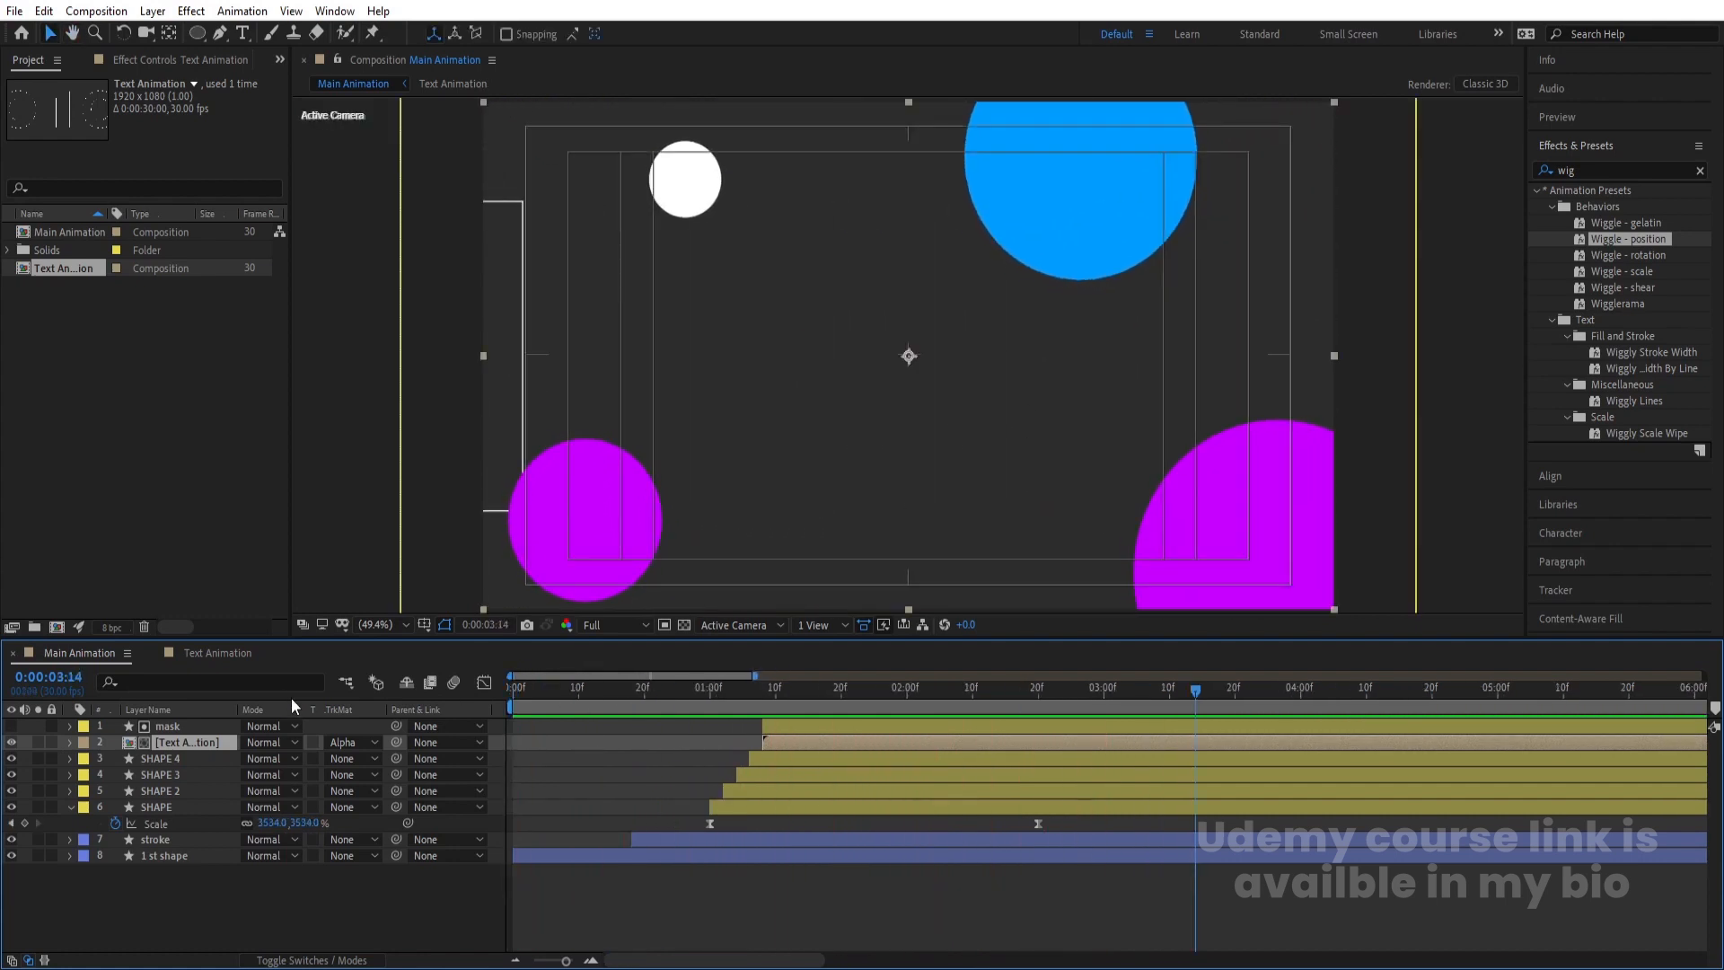
# Check the masked text reveal up to 0:00:01:22, and collapse the SHAPE layer's Scale keyframes with all layers deselected
pyautogui.press('-')
pyautogui.click(635, 693)
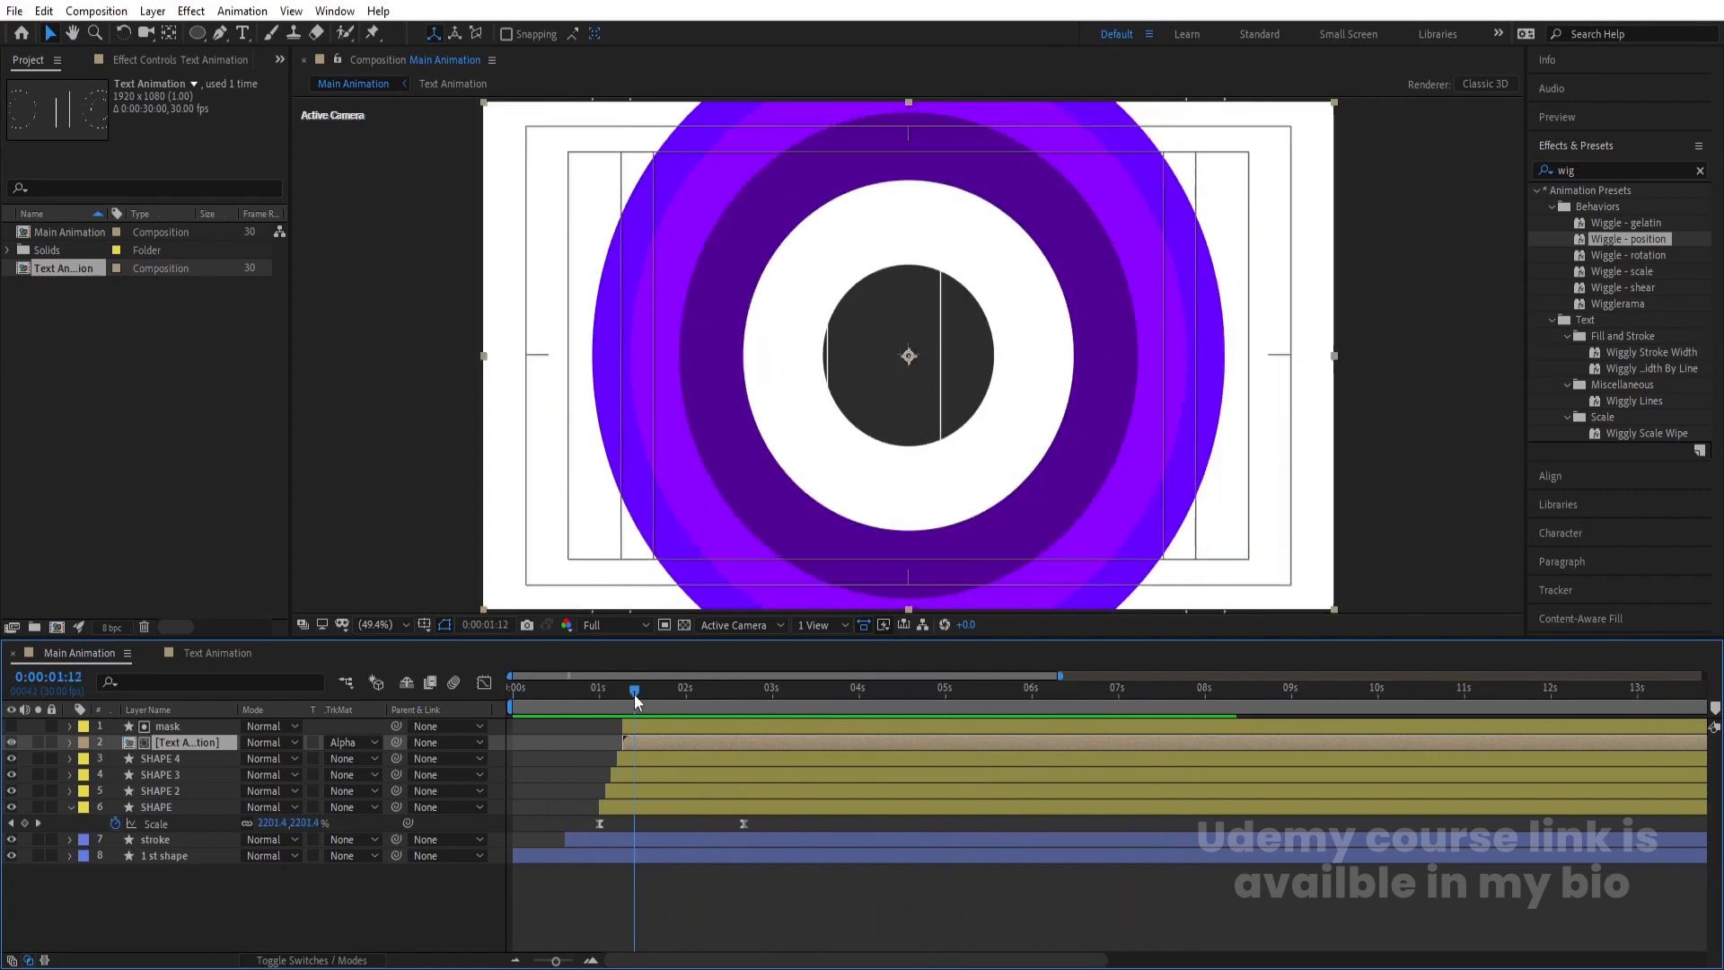
pyautogui.moveTo(635, 697)
pyautogui.mouseDown()
pyautogui.moveTo(600, 692)
pyautogui.moveTo(635, 715)
pyautogui.moveTo(676, 693)
pyautogui.moveTo(665, 709)
pyautogui.mouseUp()
pyautogui.press('space')
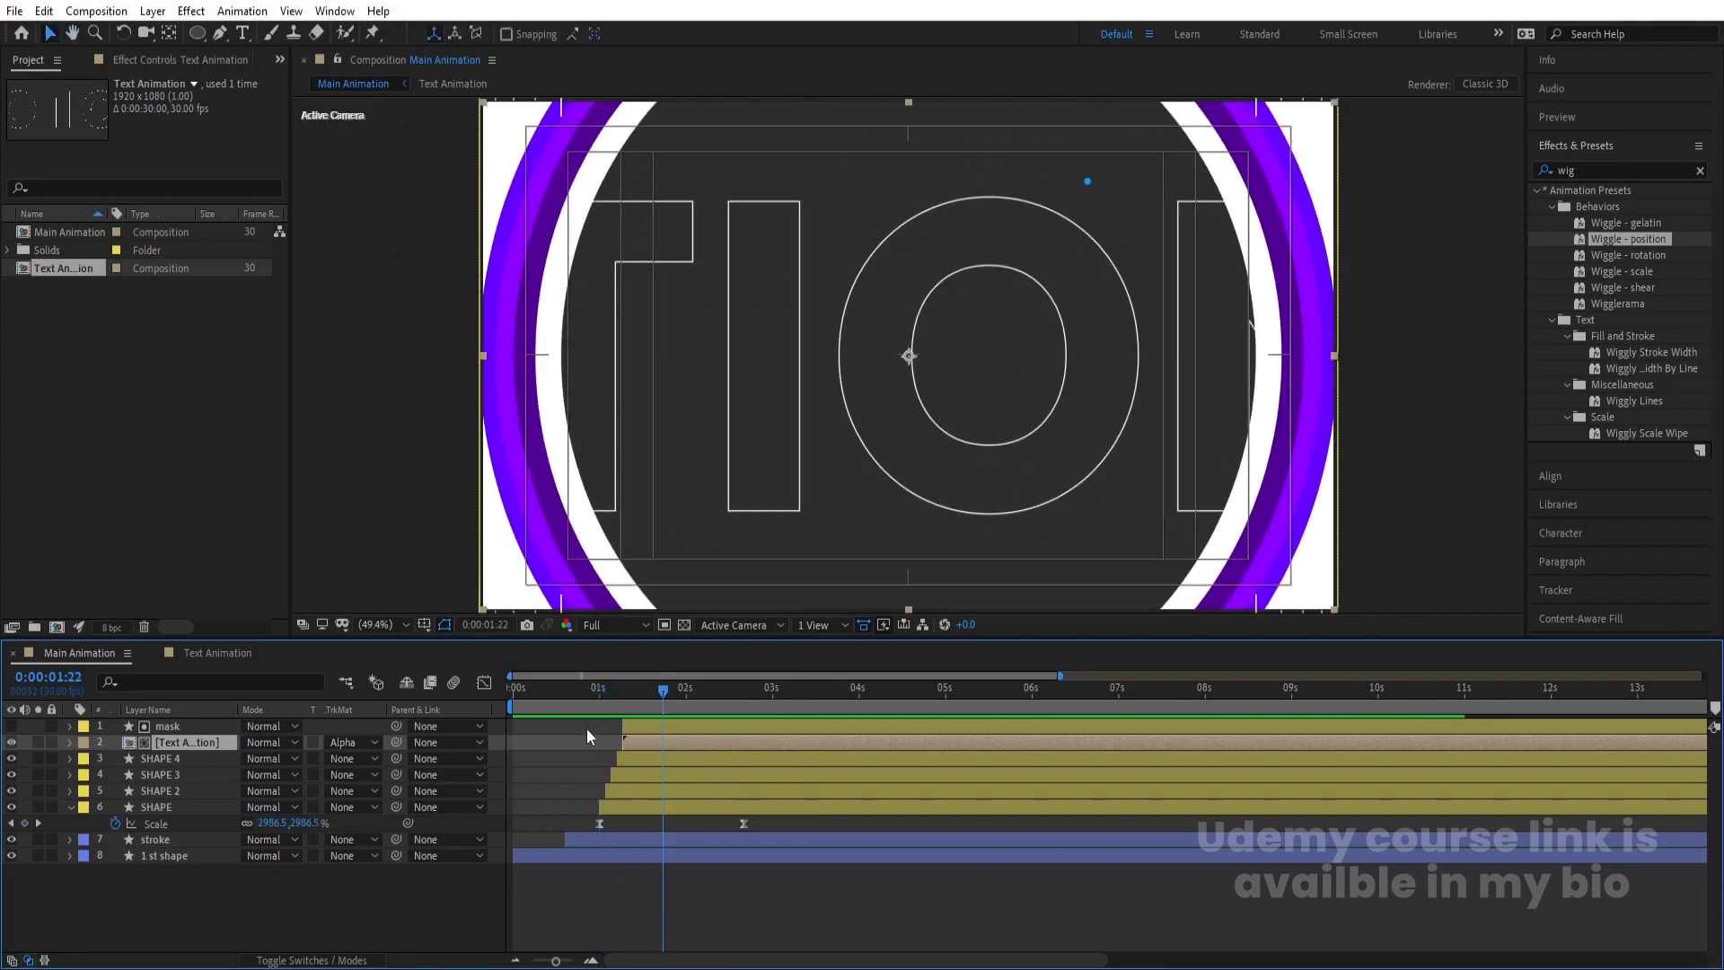
pyautogui.click(588, 729)
pyautogui.press('u')
pyautogui.press('u')
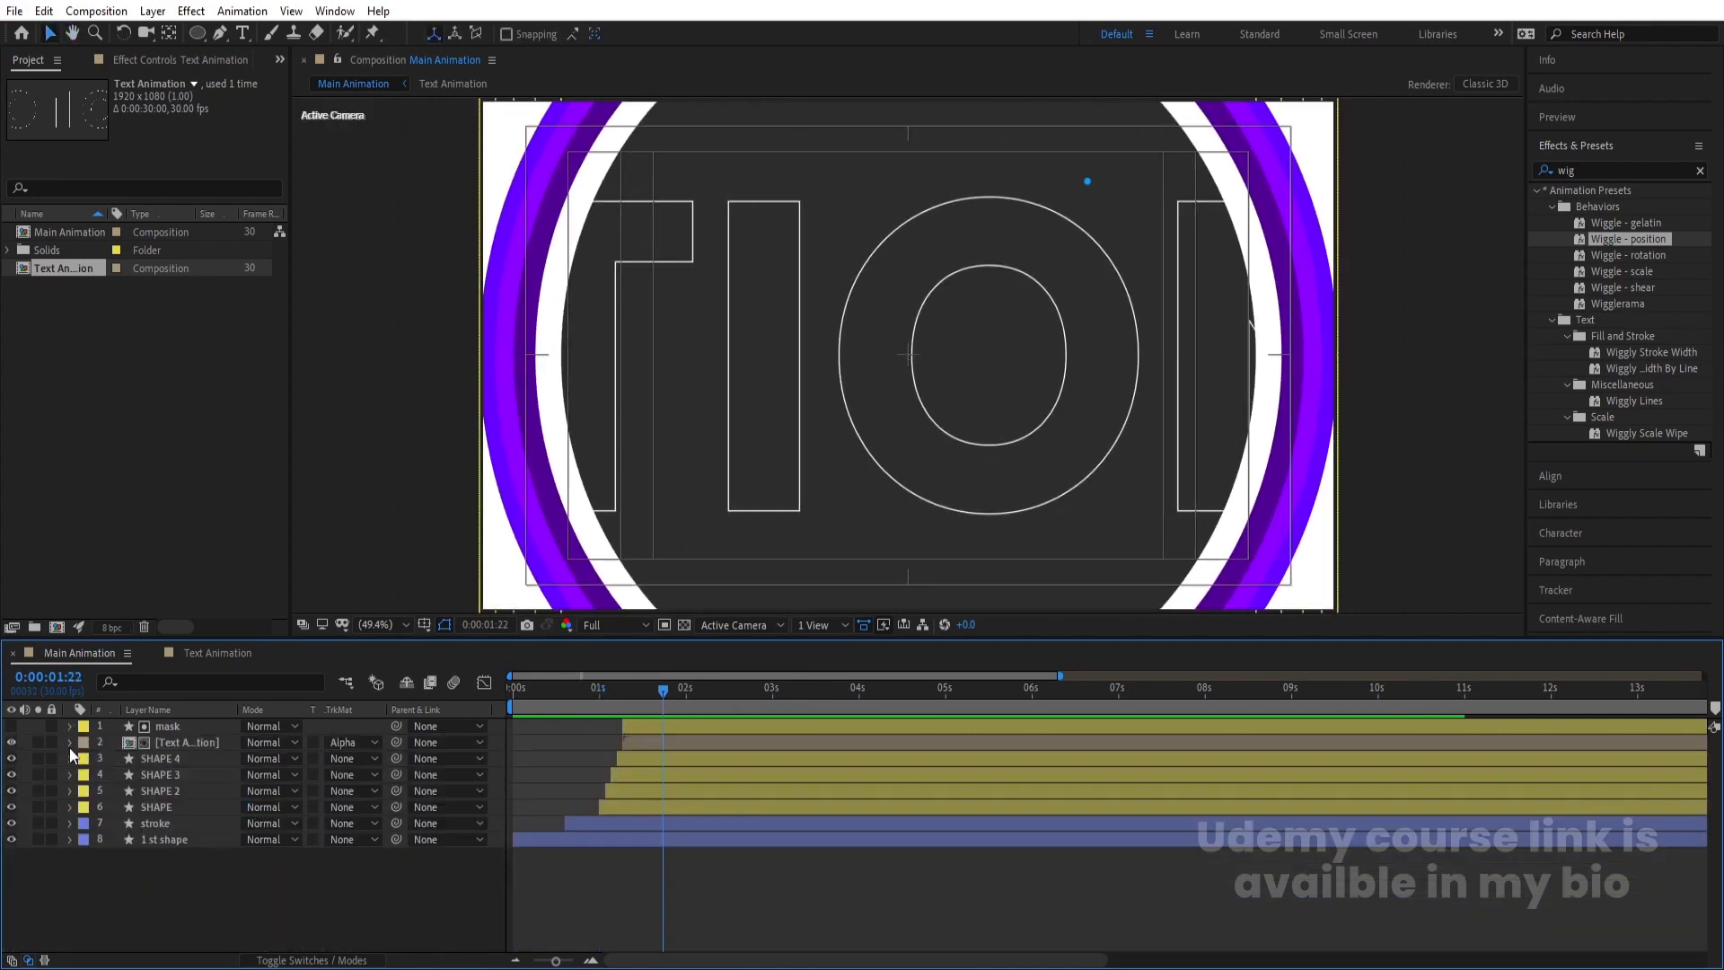
# Choose the Star tool for drawing a new shape in the Main Animation composition
pyautogui.click(197, 33)
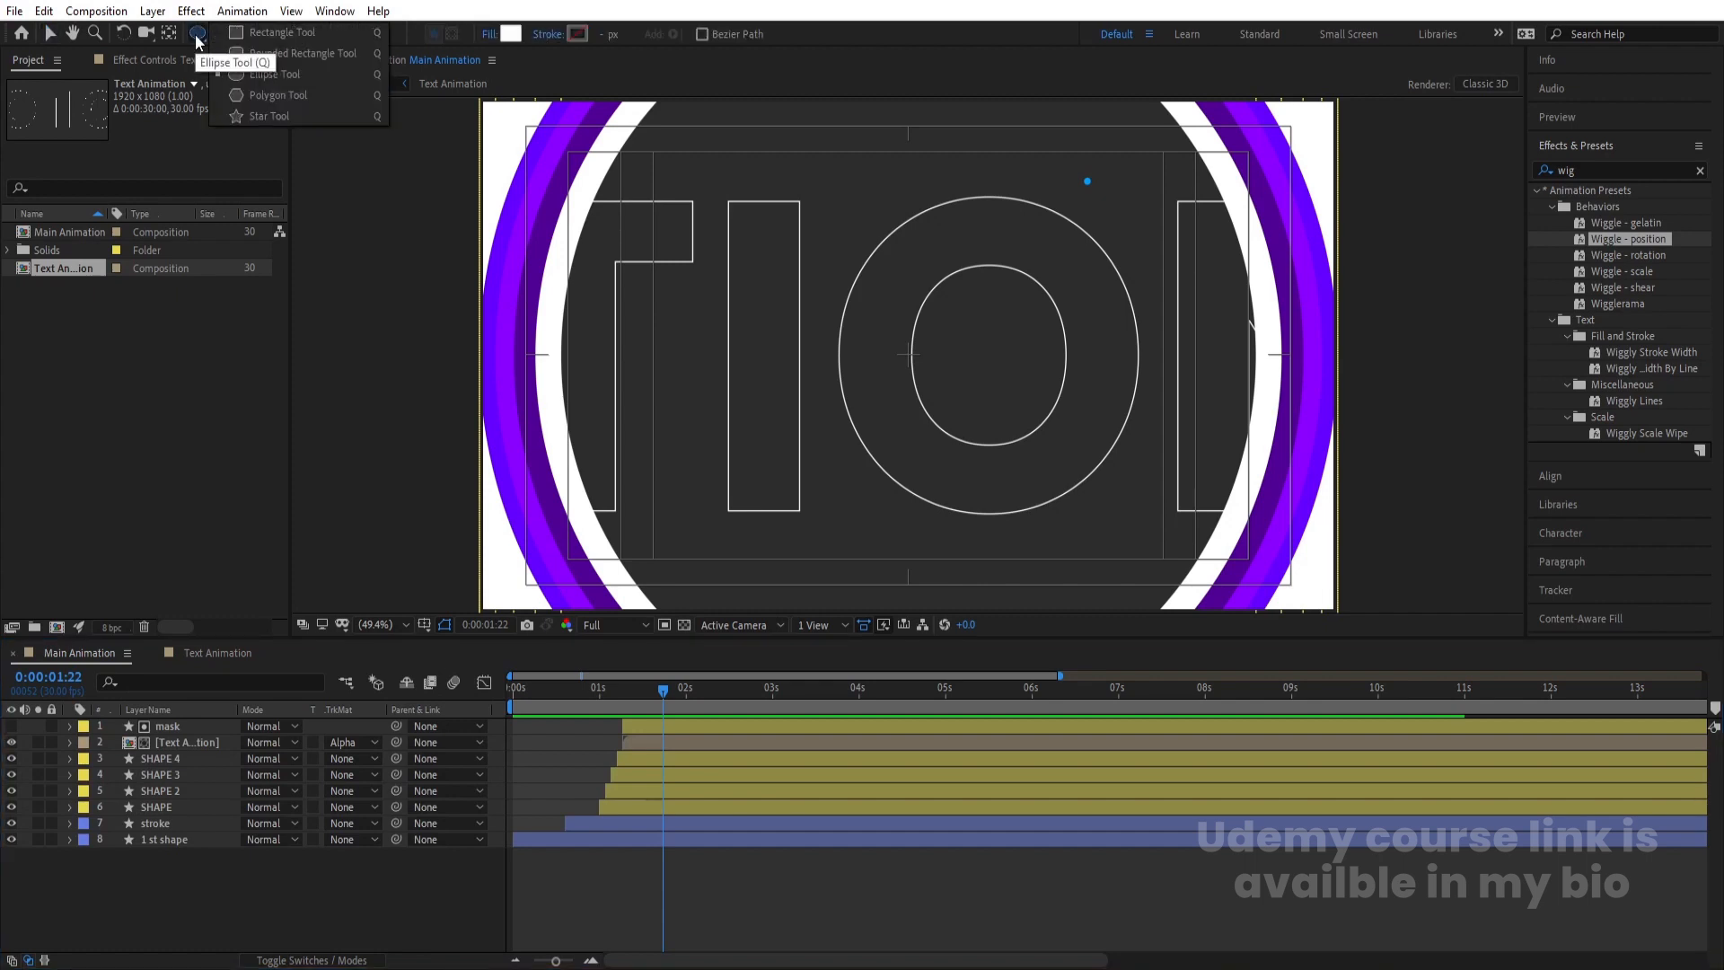
pyautogui.click(268, 115)
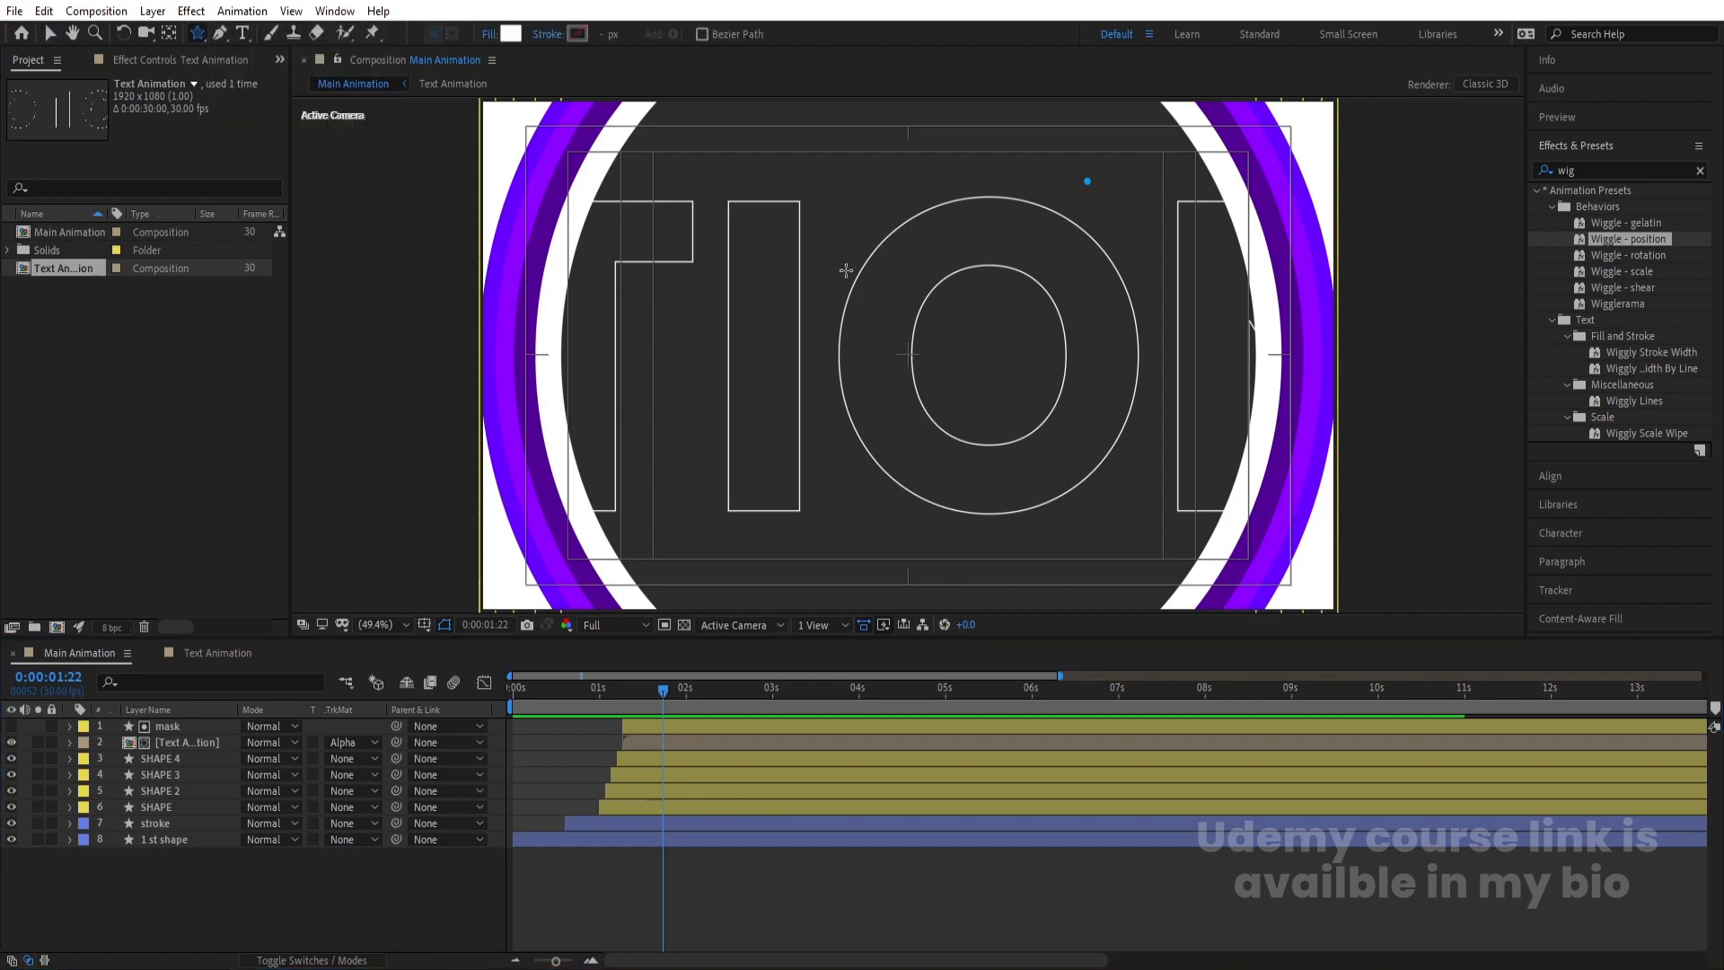
# Draw a white star shape near the upper middle of the composition and reduce its points to 3 to form a triangle
pyautogui.moveTo(857, 283); pyautogui.dragTo(891, 317)
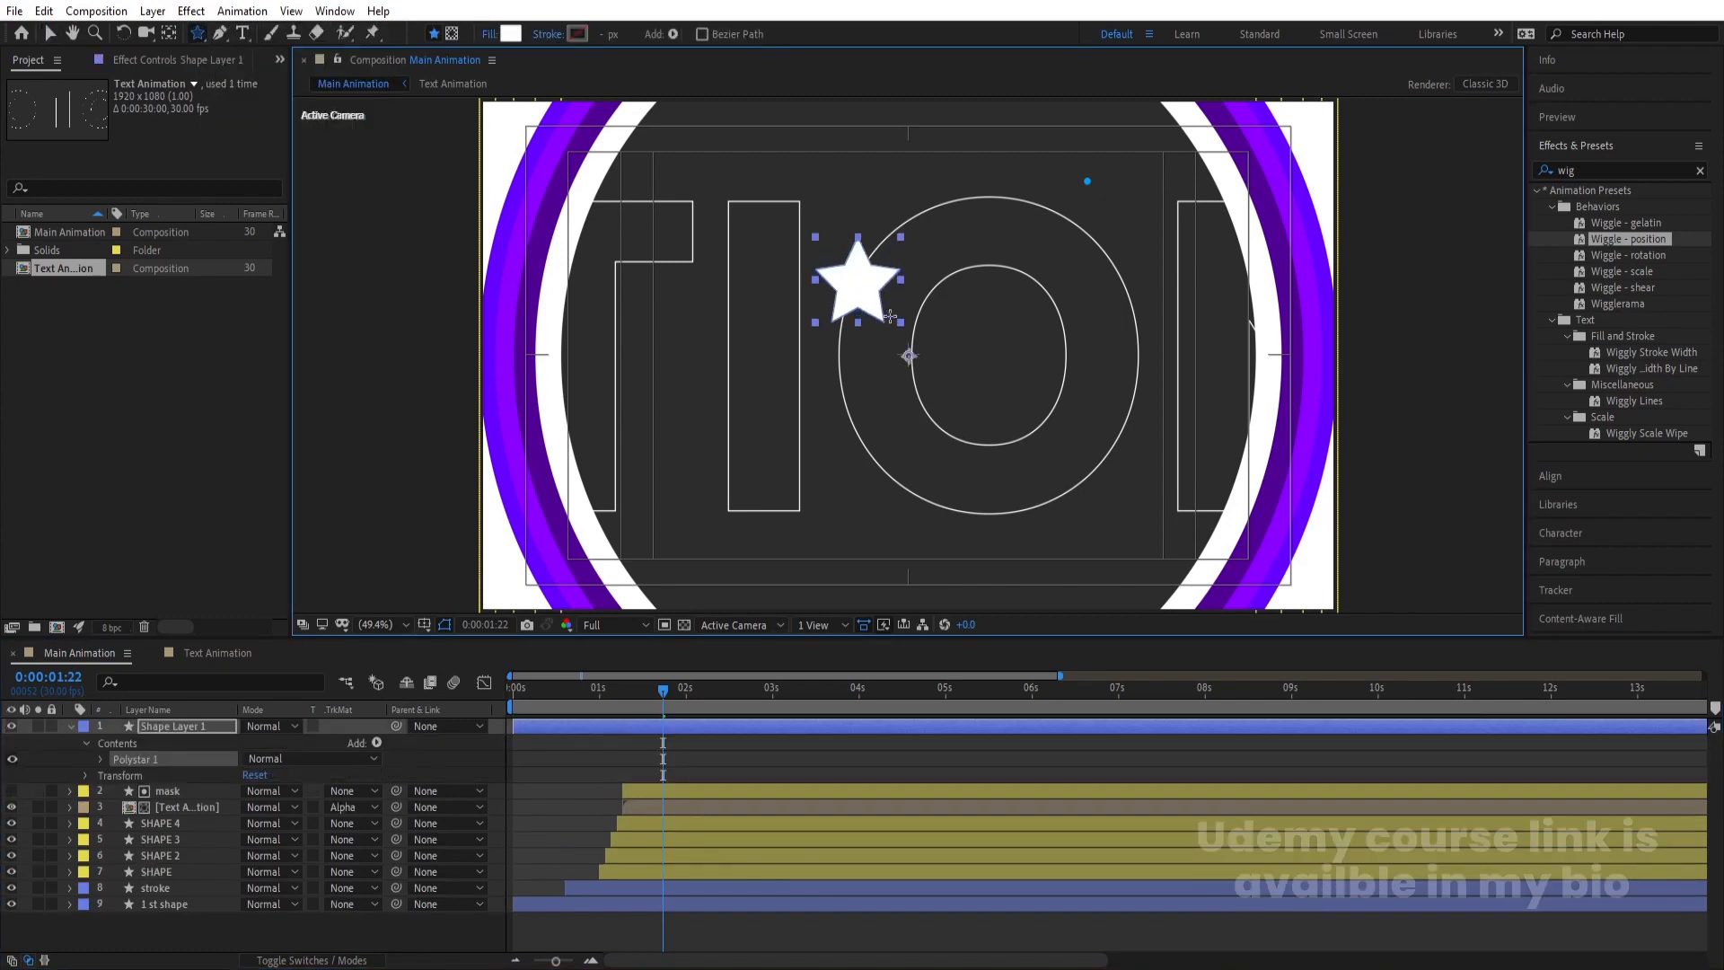
pyautogui.click(100, 759)
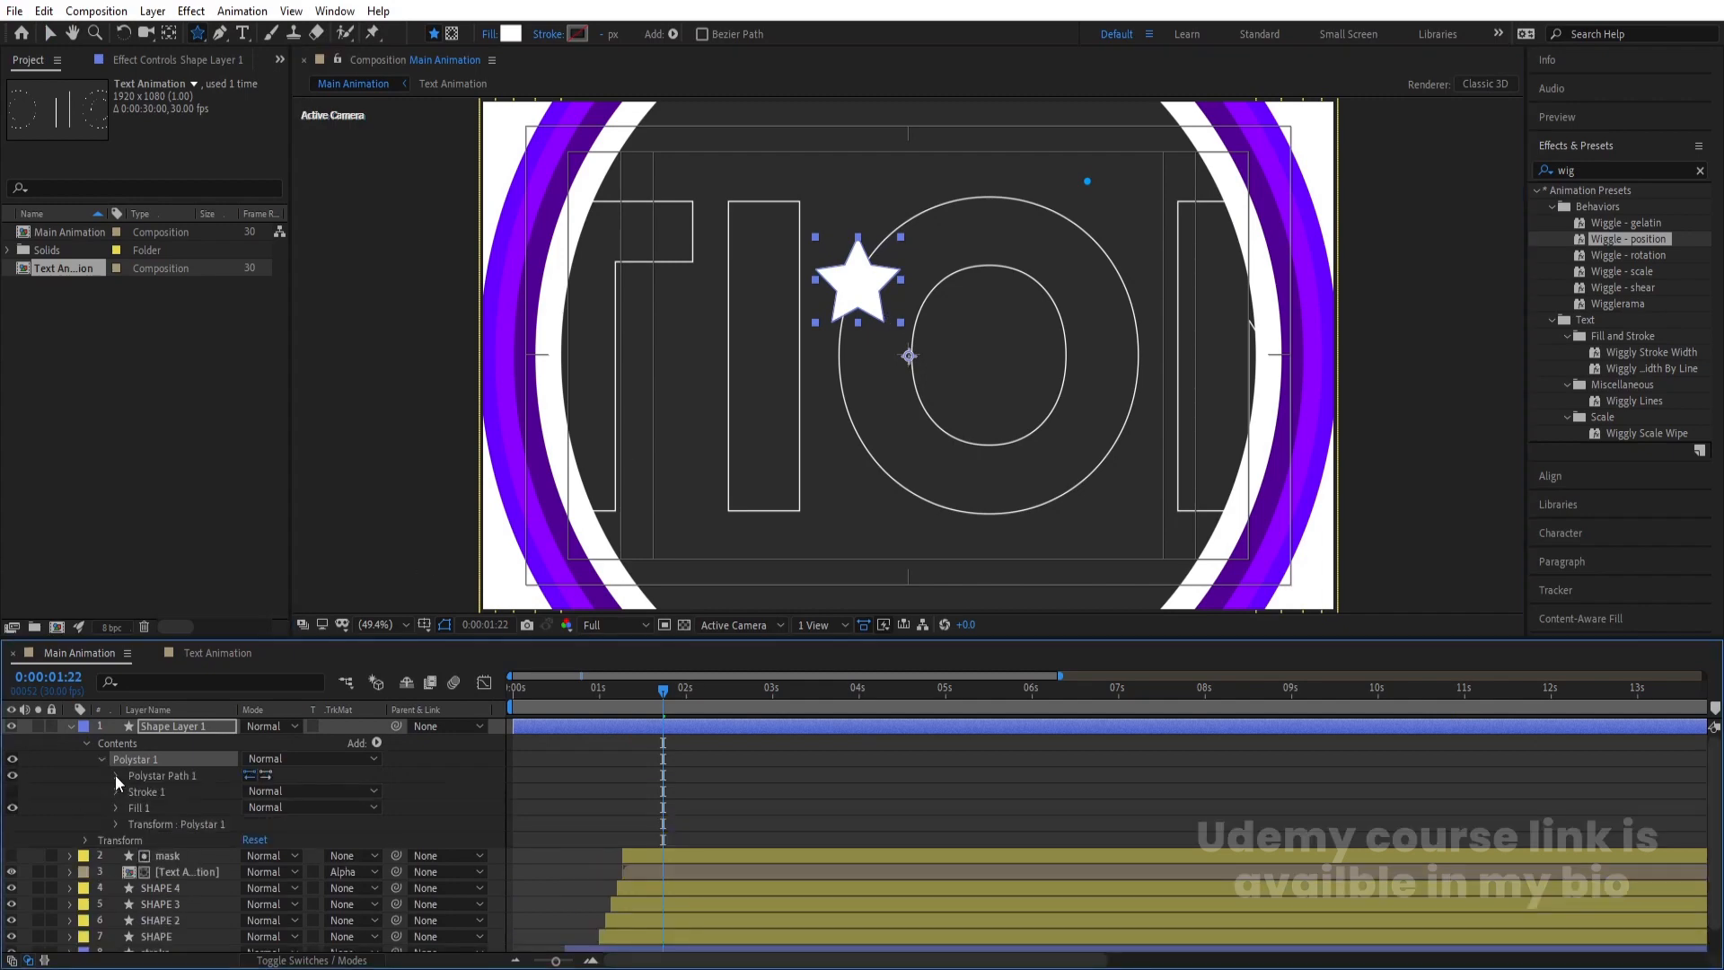
pyautogui.click(115, 774)
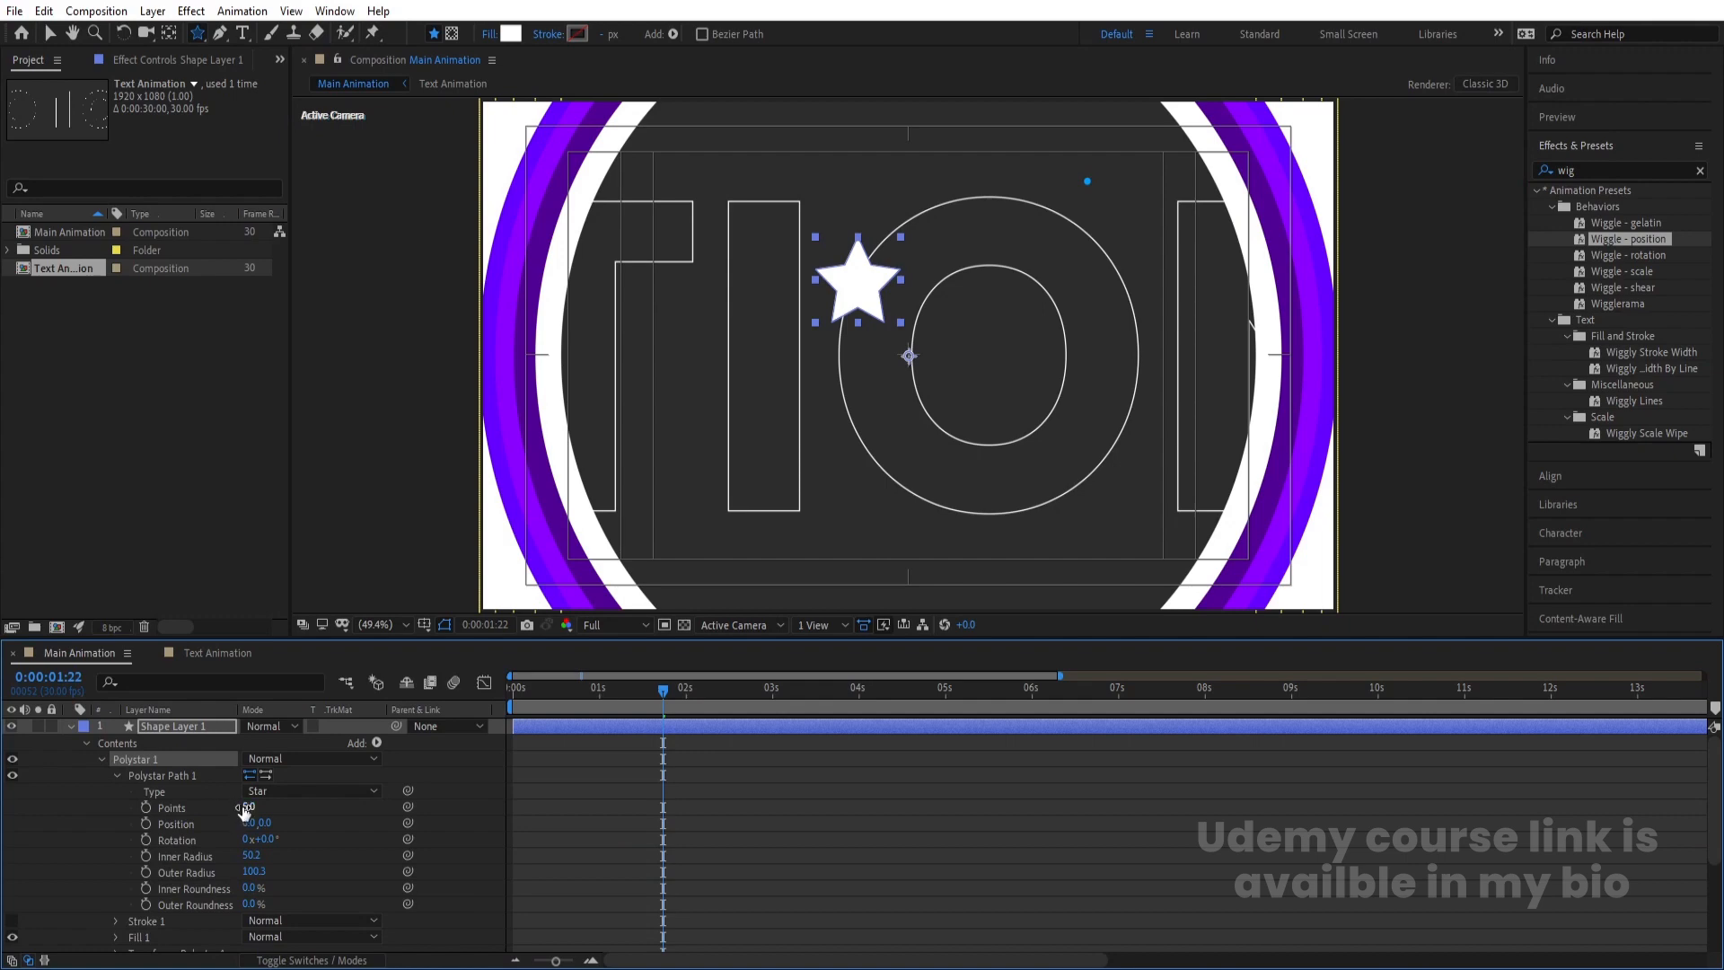
pyautogui.moveTo(243, 809); pyautogui.dragTo(215, 813)
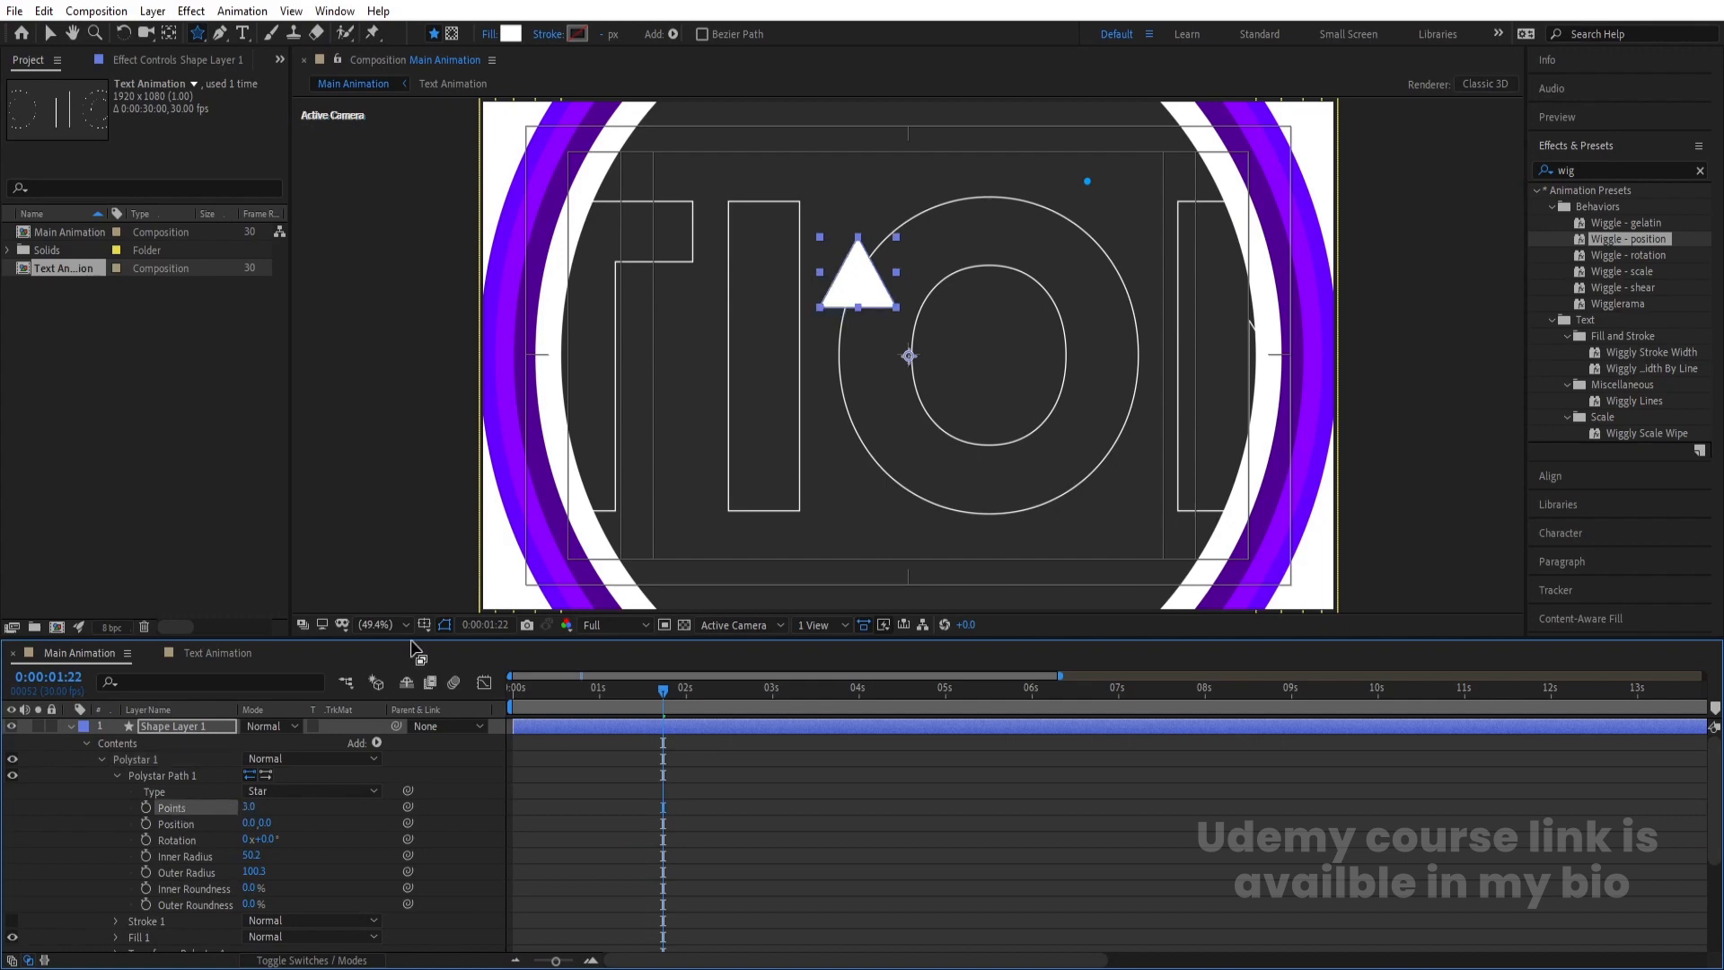
pyautogui.click(724, 774)
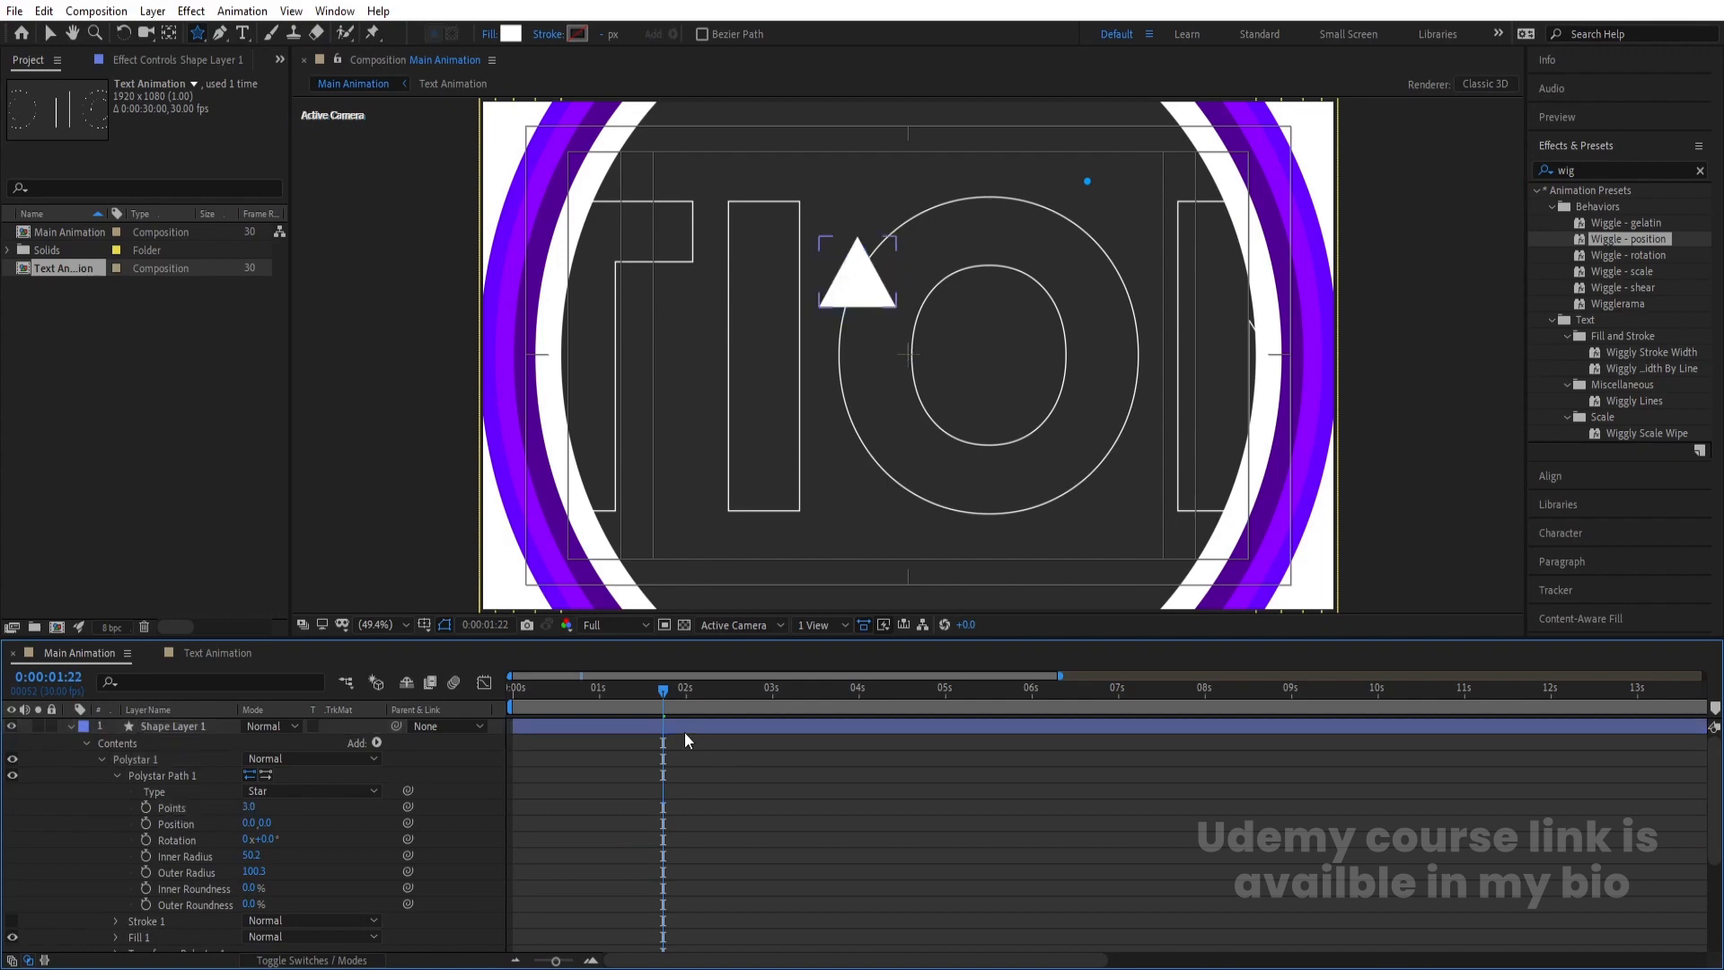
# Rotate the triangle layer to 90°
pyautogui.click(685, 732)
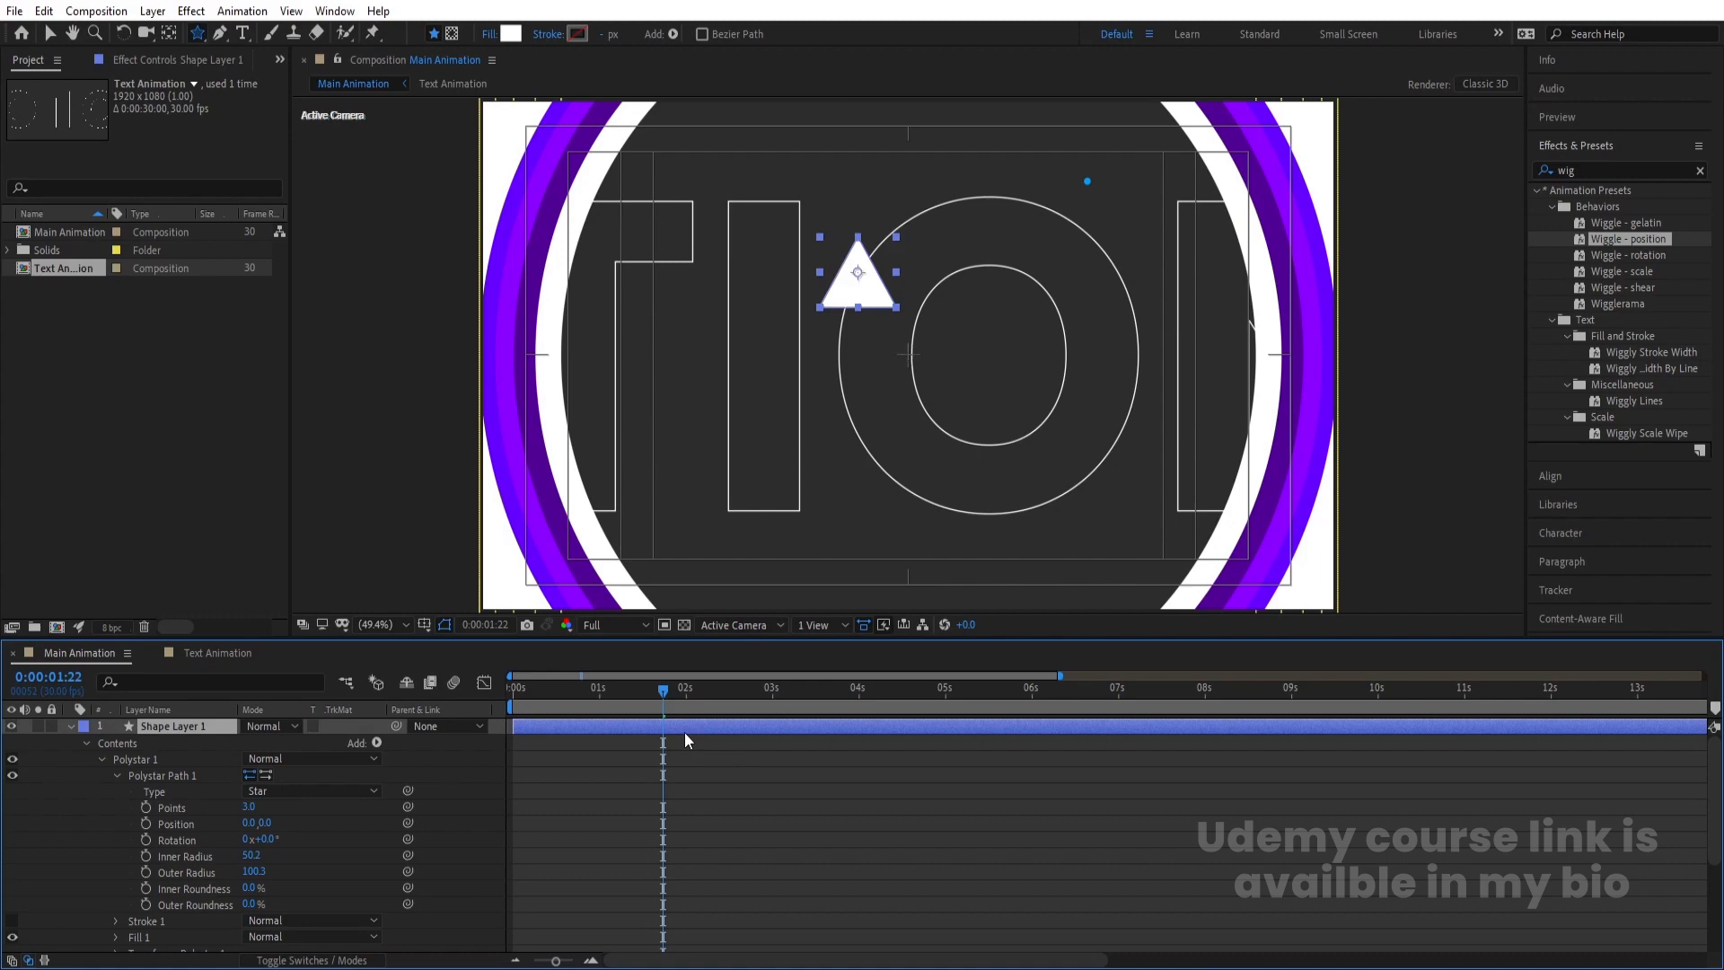
pyautogui.press('r')
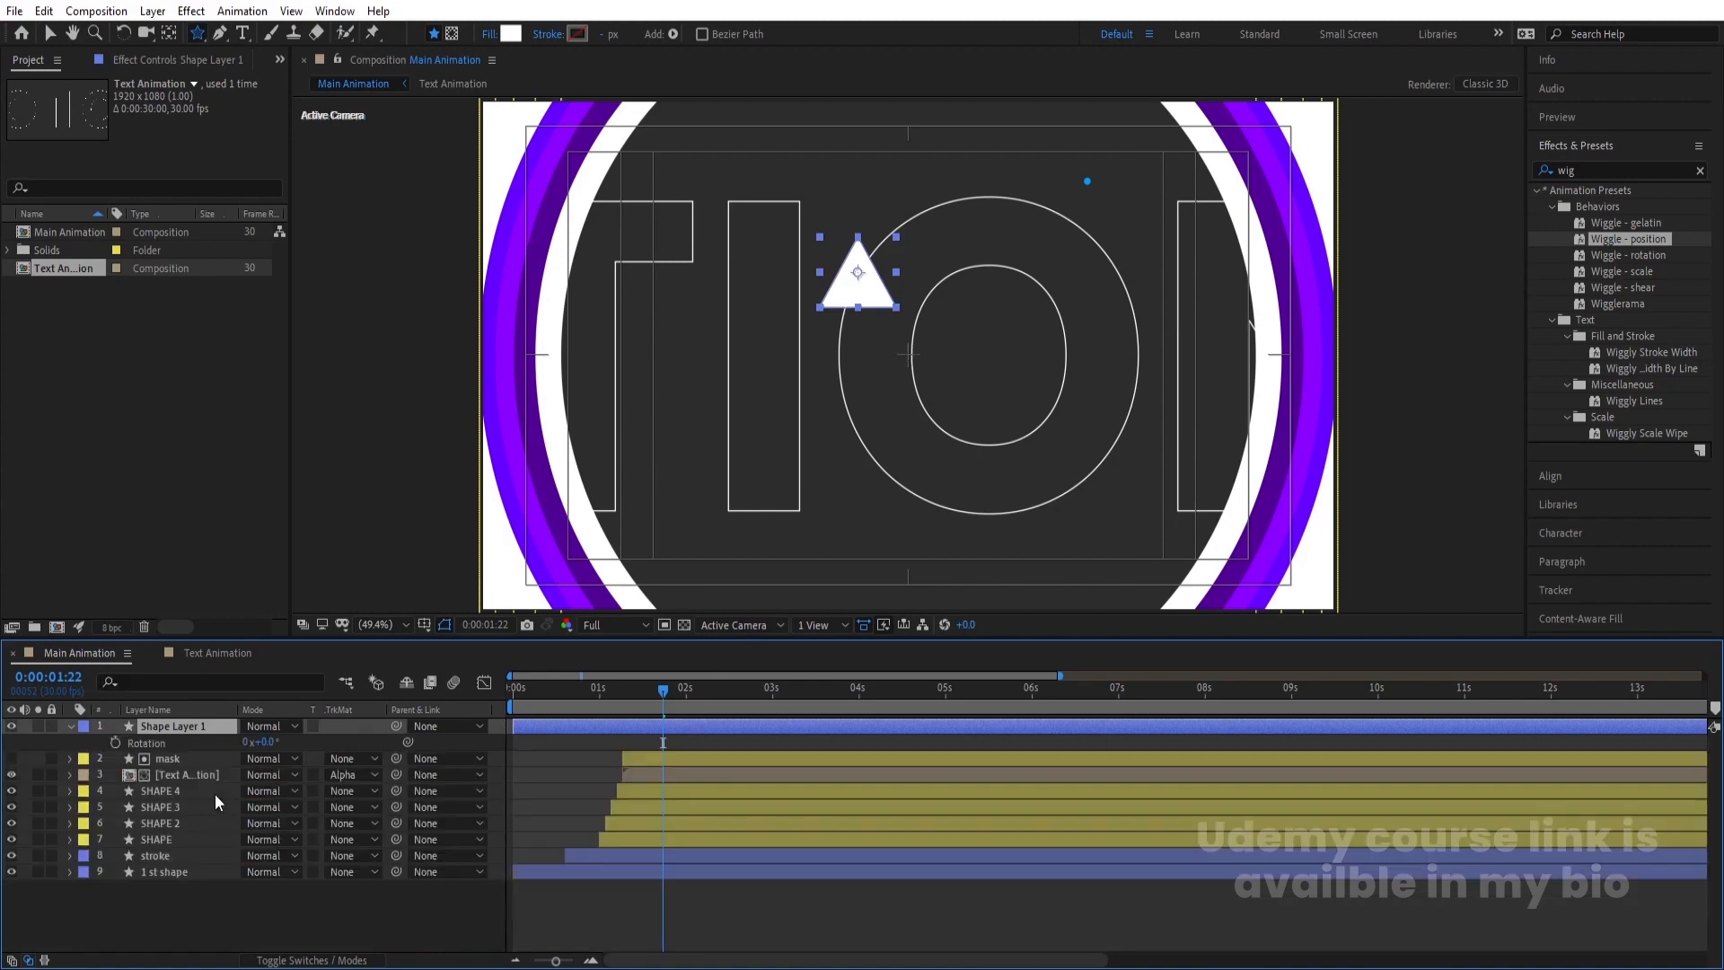
pyautogui.click(267, 743)
pyautogui.press('Return')
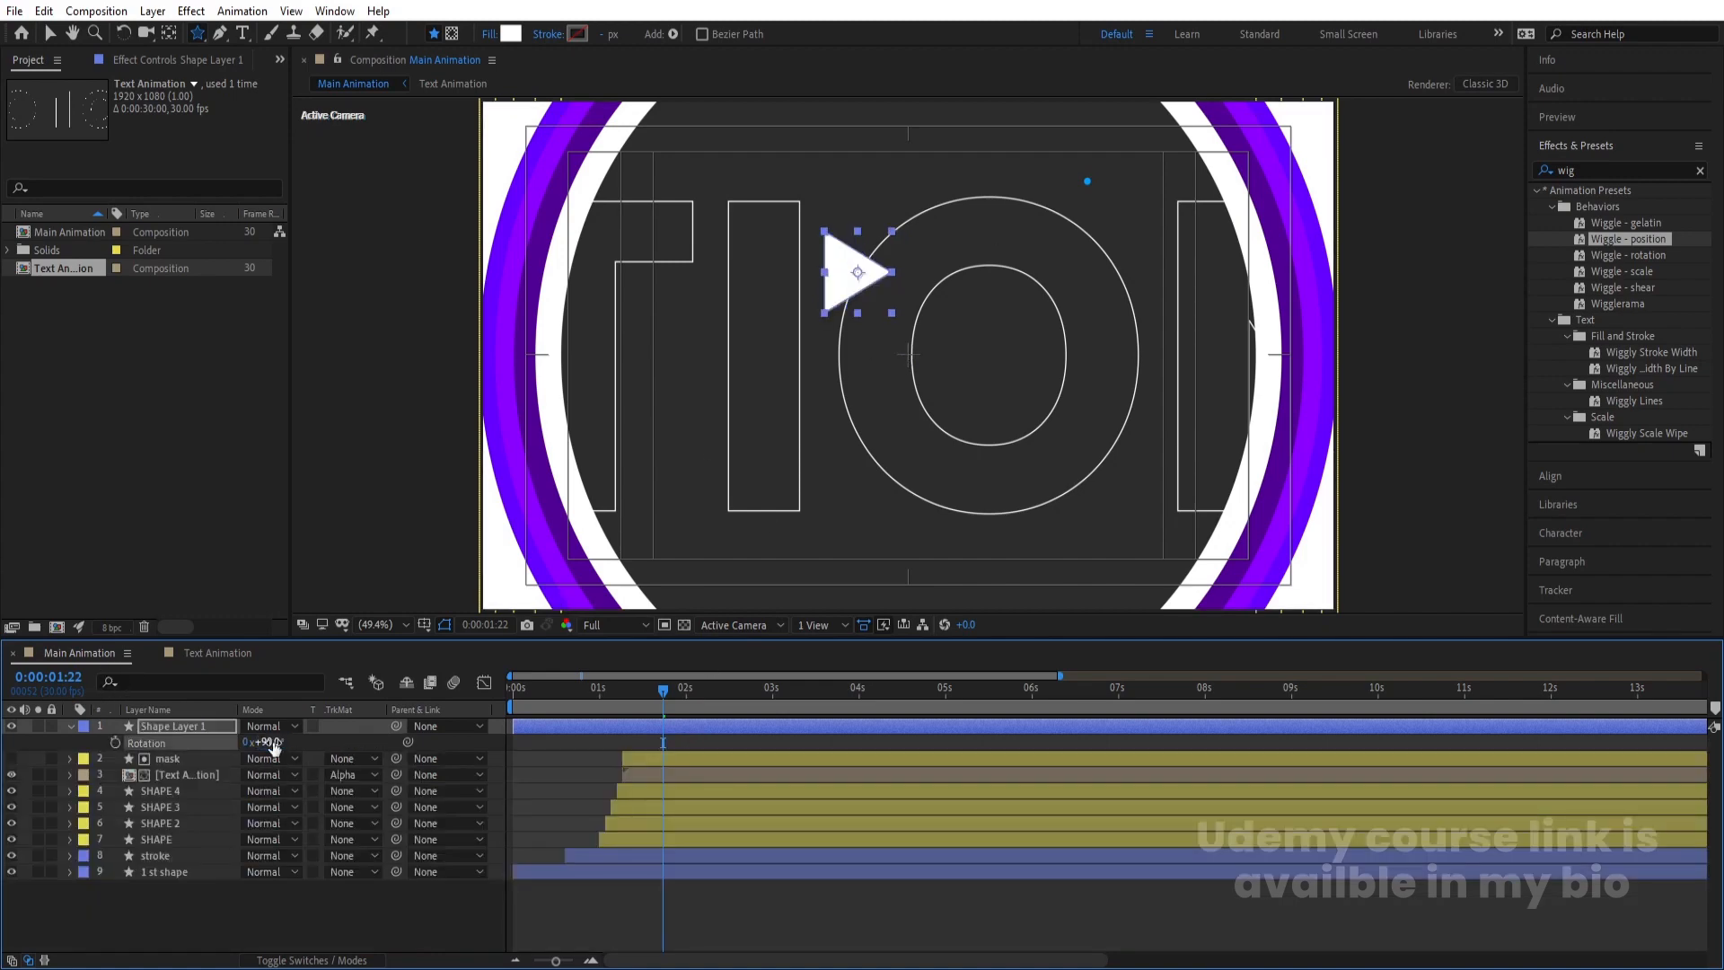
# Center the triangle horizontally and vertically in the composition and scale it down to 44%
pyautogui.click(1561, 153)
pyautogui.click(1567, 180)
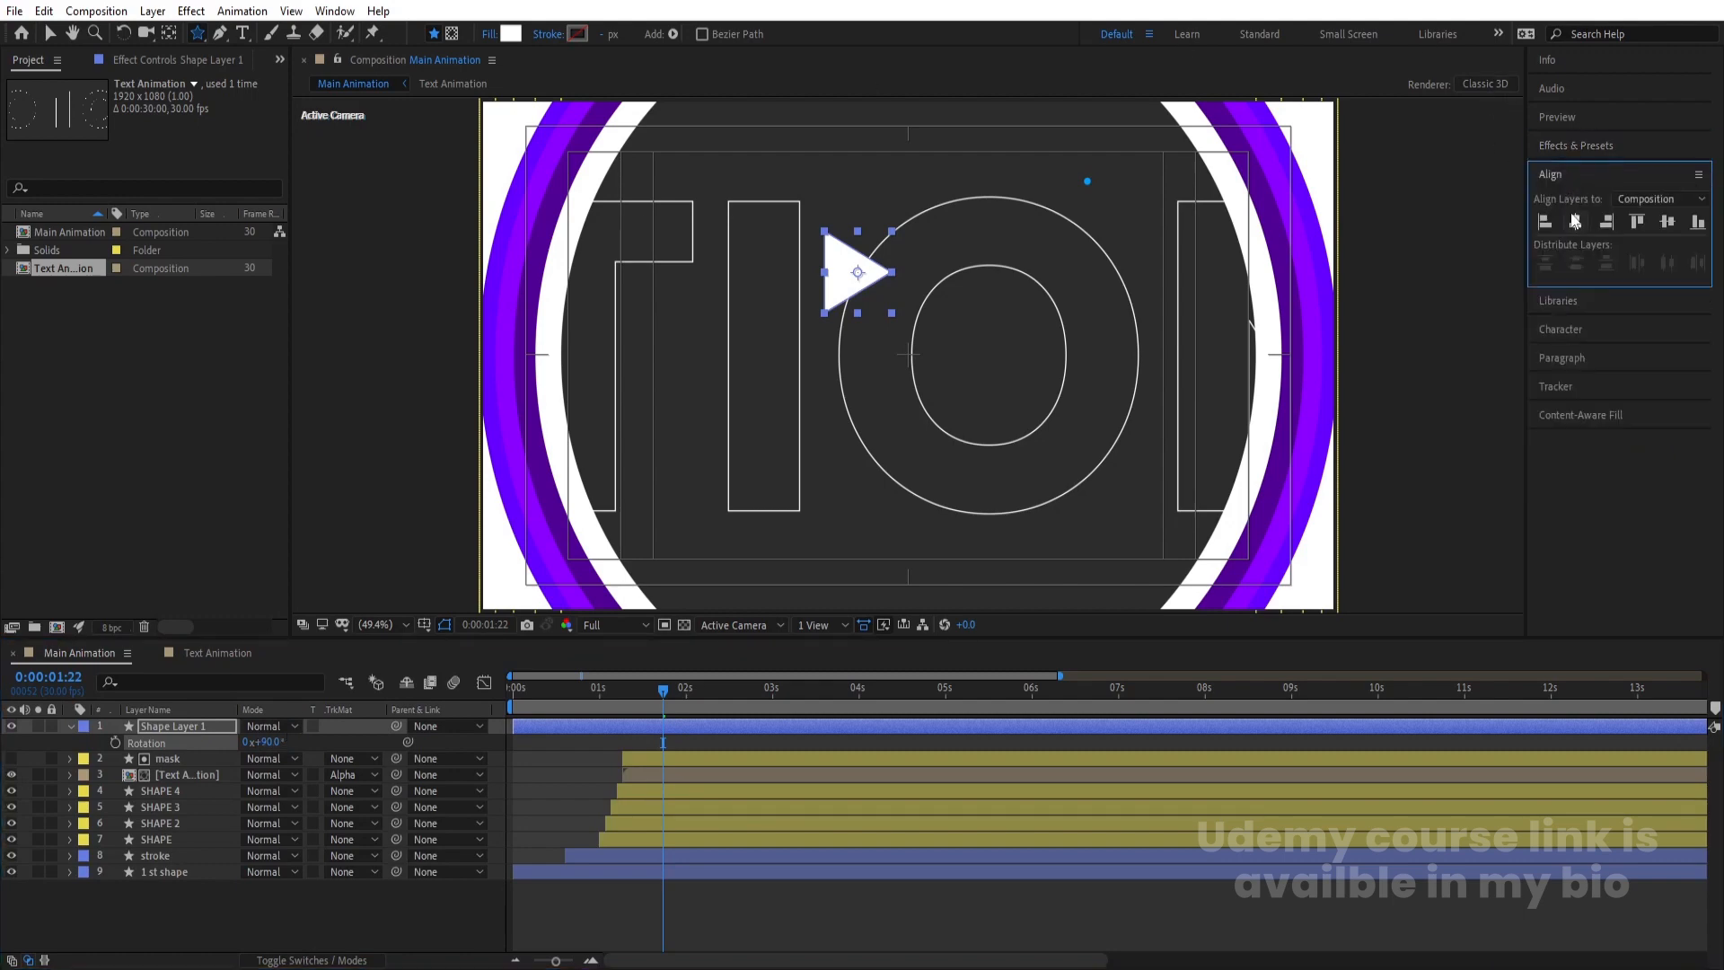
pyautogui.click(1575, 221)
pyautogui.click(1668, 221)
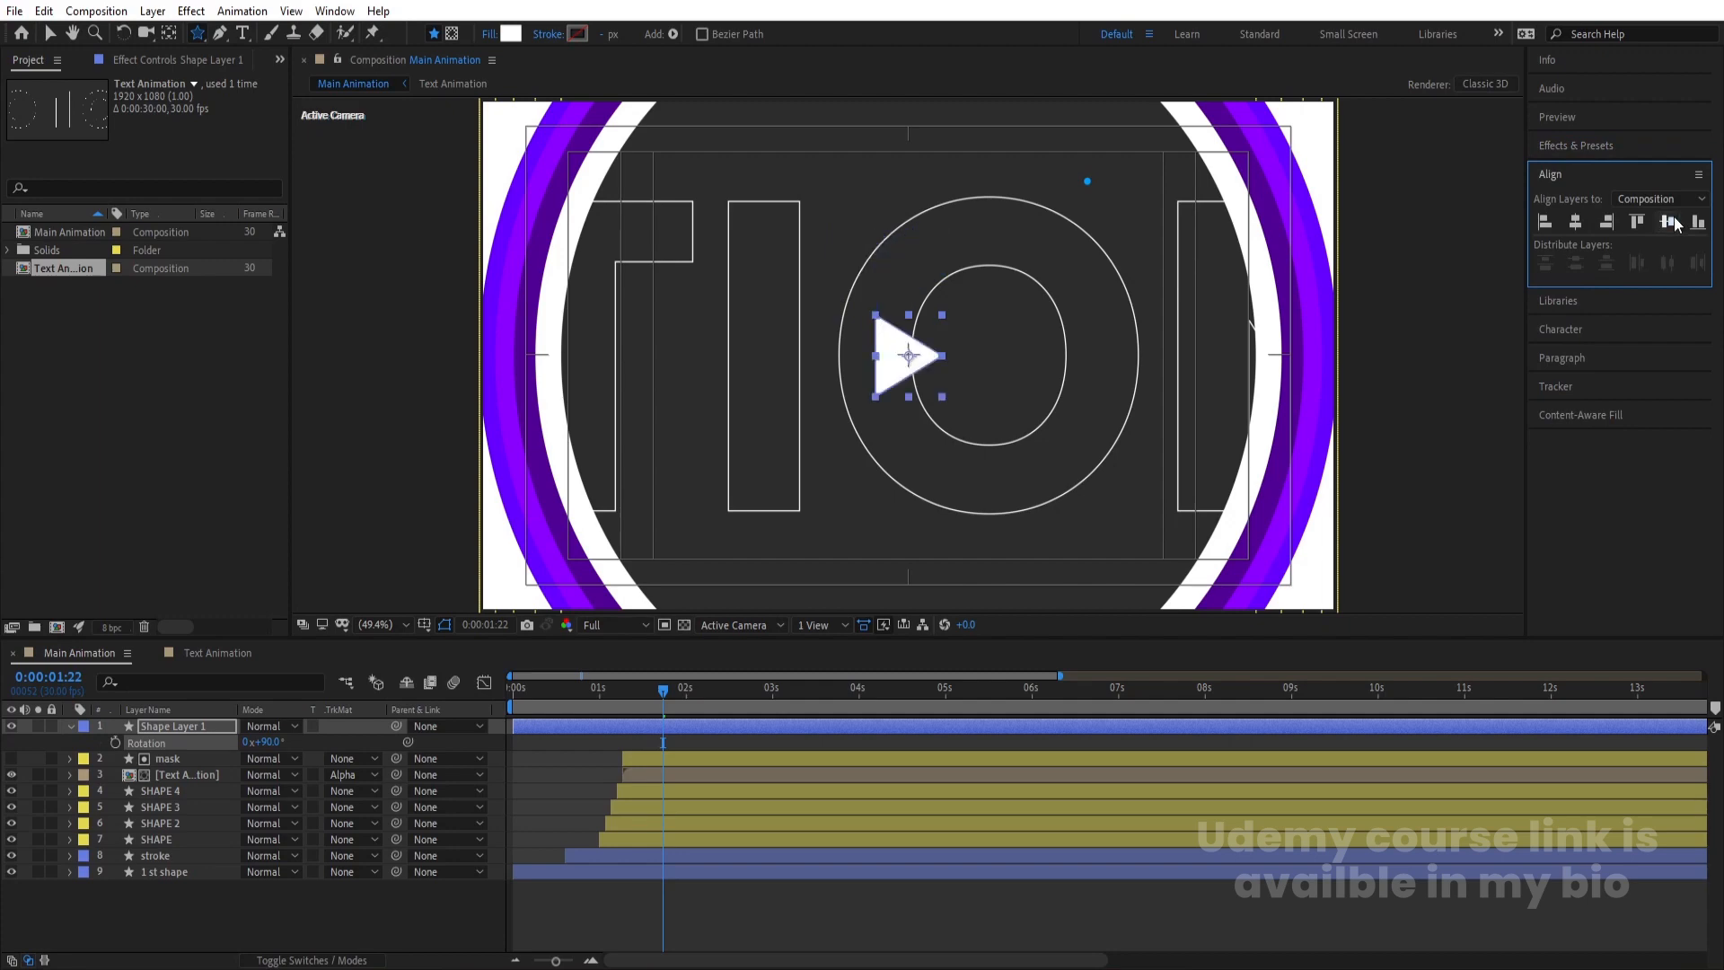
pyautogui.press('s')
pyautogui.moveTo(267, 742); pyautogui.dragTo(223, 732)
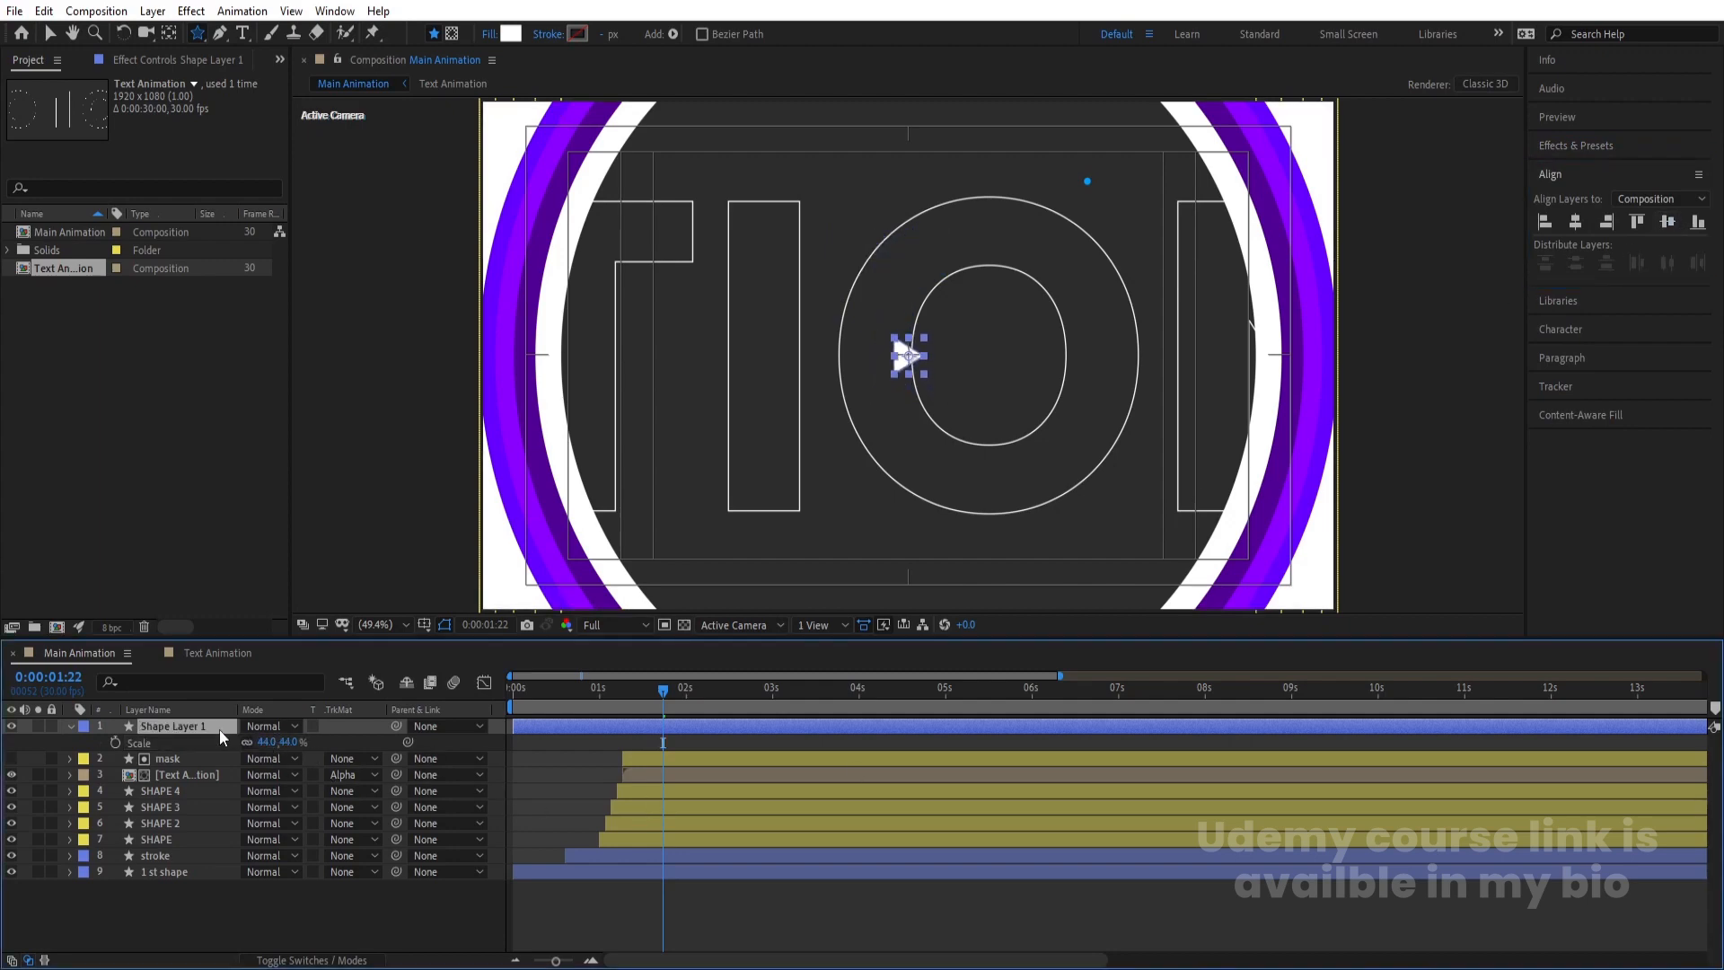
# Duplicate the triangle layer and set the copy's rotation to -90°
pyautogui.hotkey('ctrl', 'd')
pyautogui.press('r')
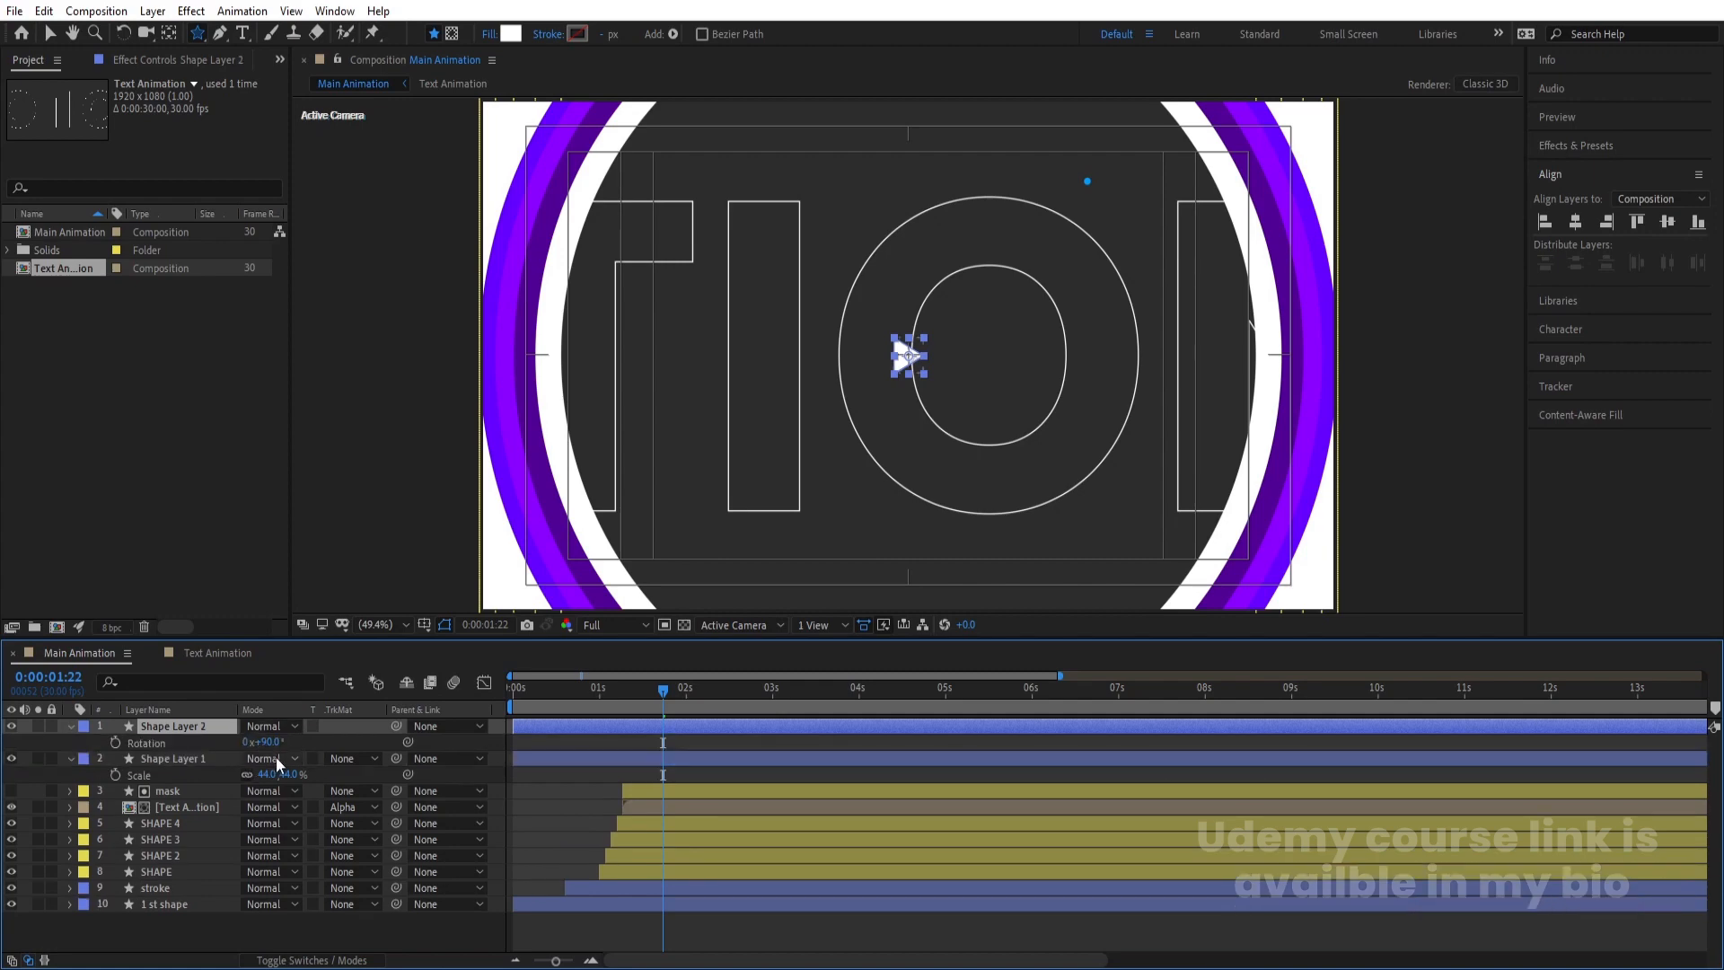
pyautogui.click(275, 743)
pyautogui.write('-90')
pyautogui.press('Return')
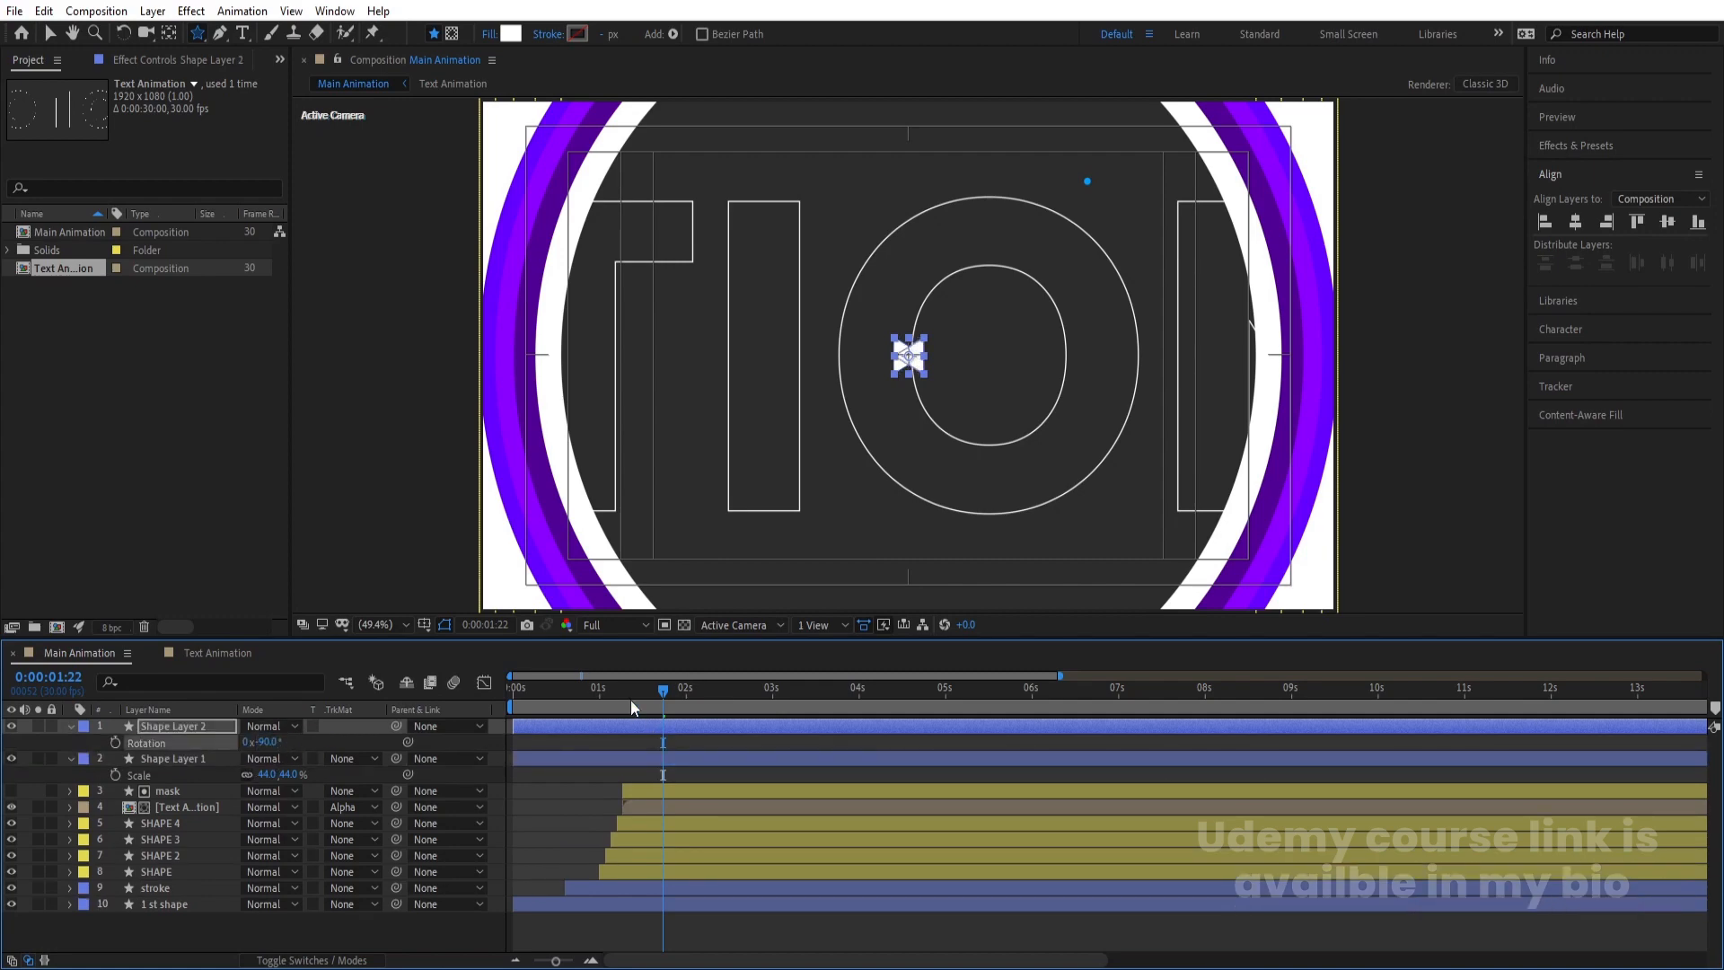
# Make both triangle layers start at 0:00:01:00 and add a Position keyframe to each at that time
pyautogui.press('=')
pyautogui.moveTo(579, 691); pyautogui.dragTo(543, 694)
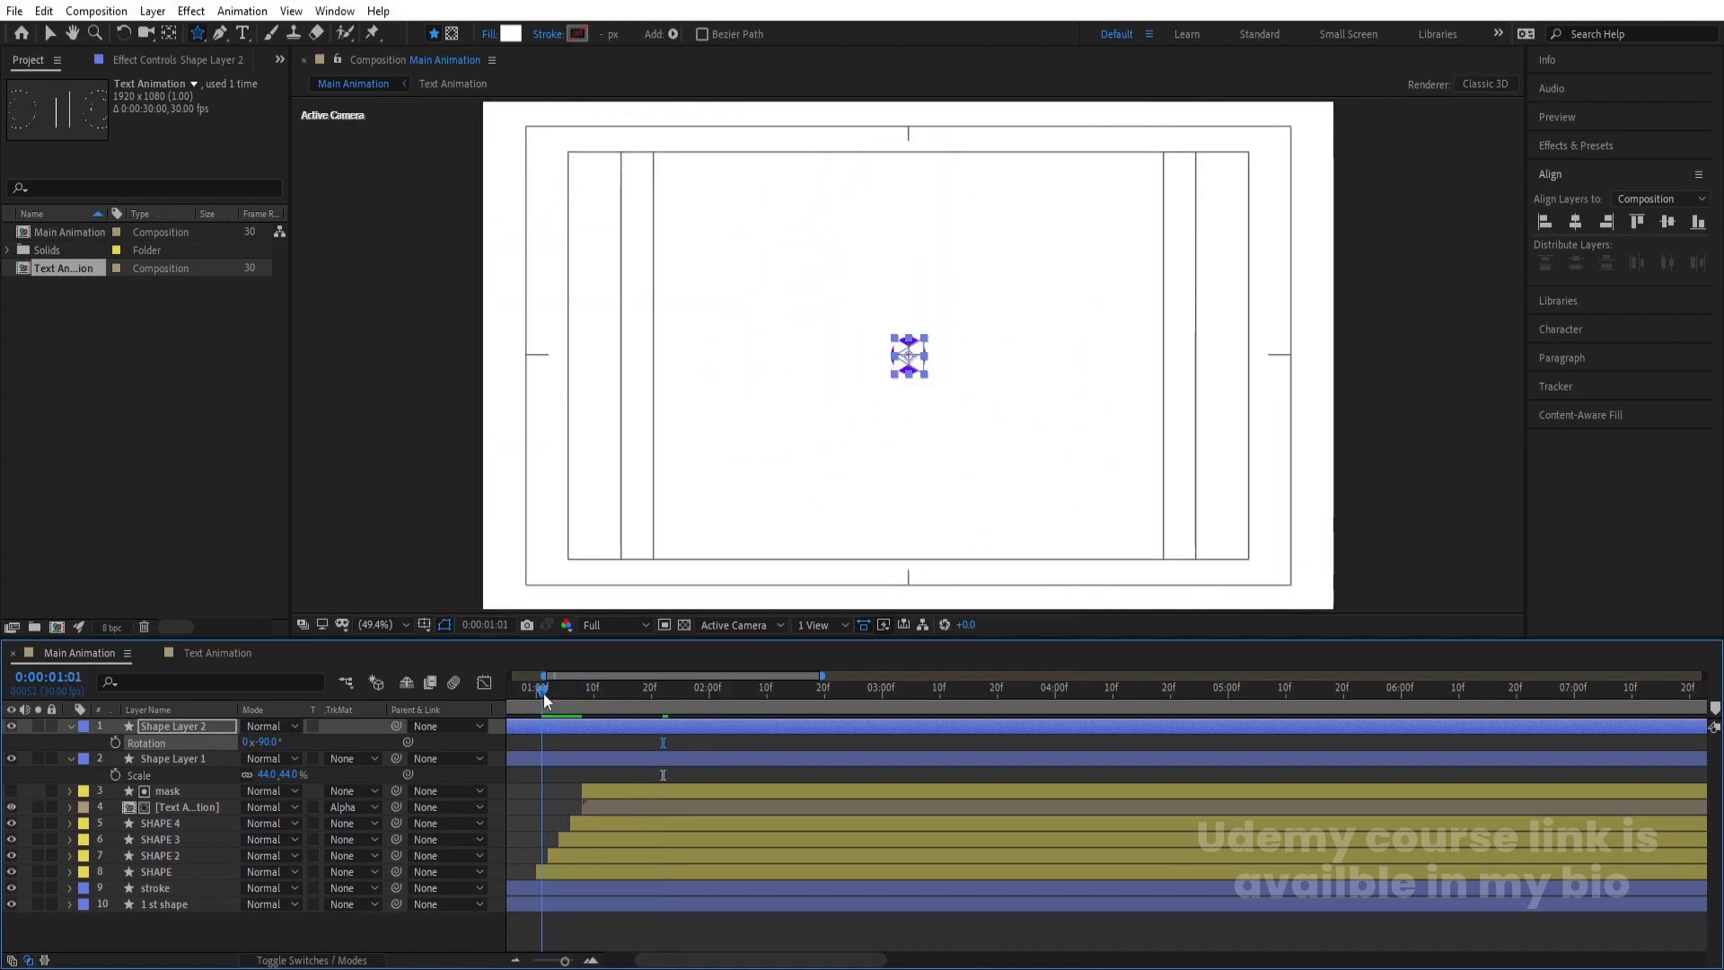
pyautogui.click(160, 765)
pyautogui.keyDown('shift'); pyautogui.click(147, 727); pyautogui.keyUp('shift')
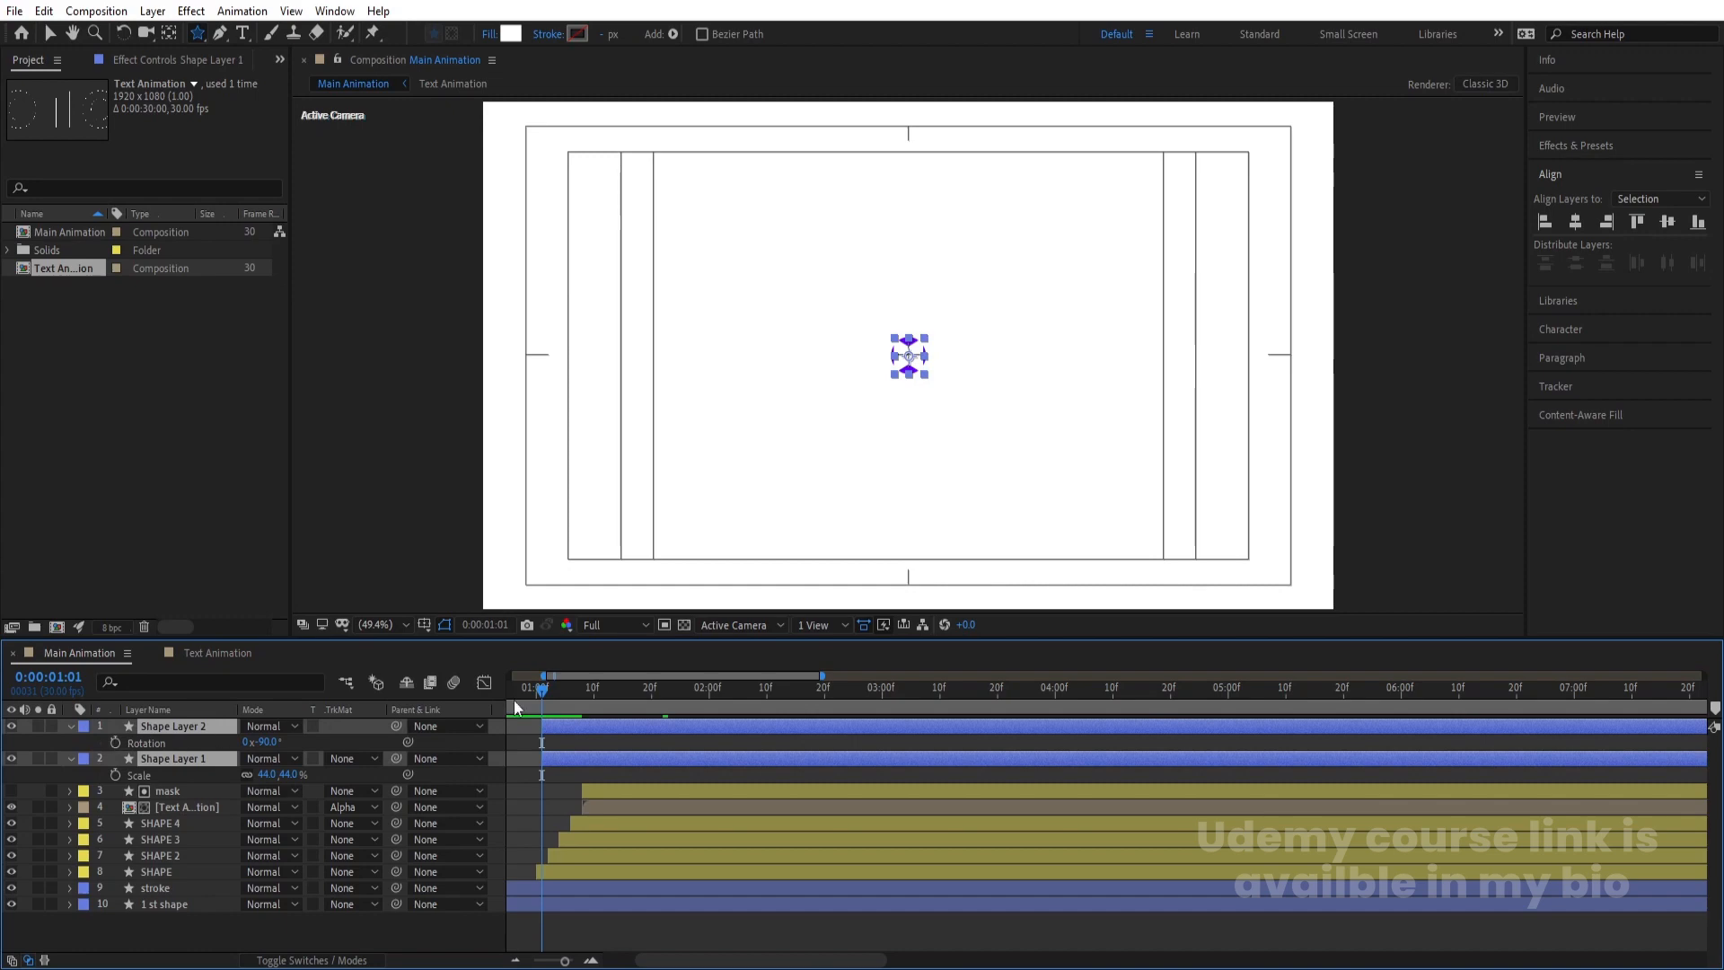
pyautogui.moveTo(546, 699); pyautogui.dragTo(537, 693)
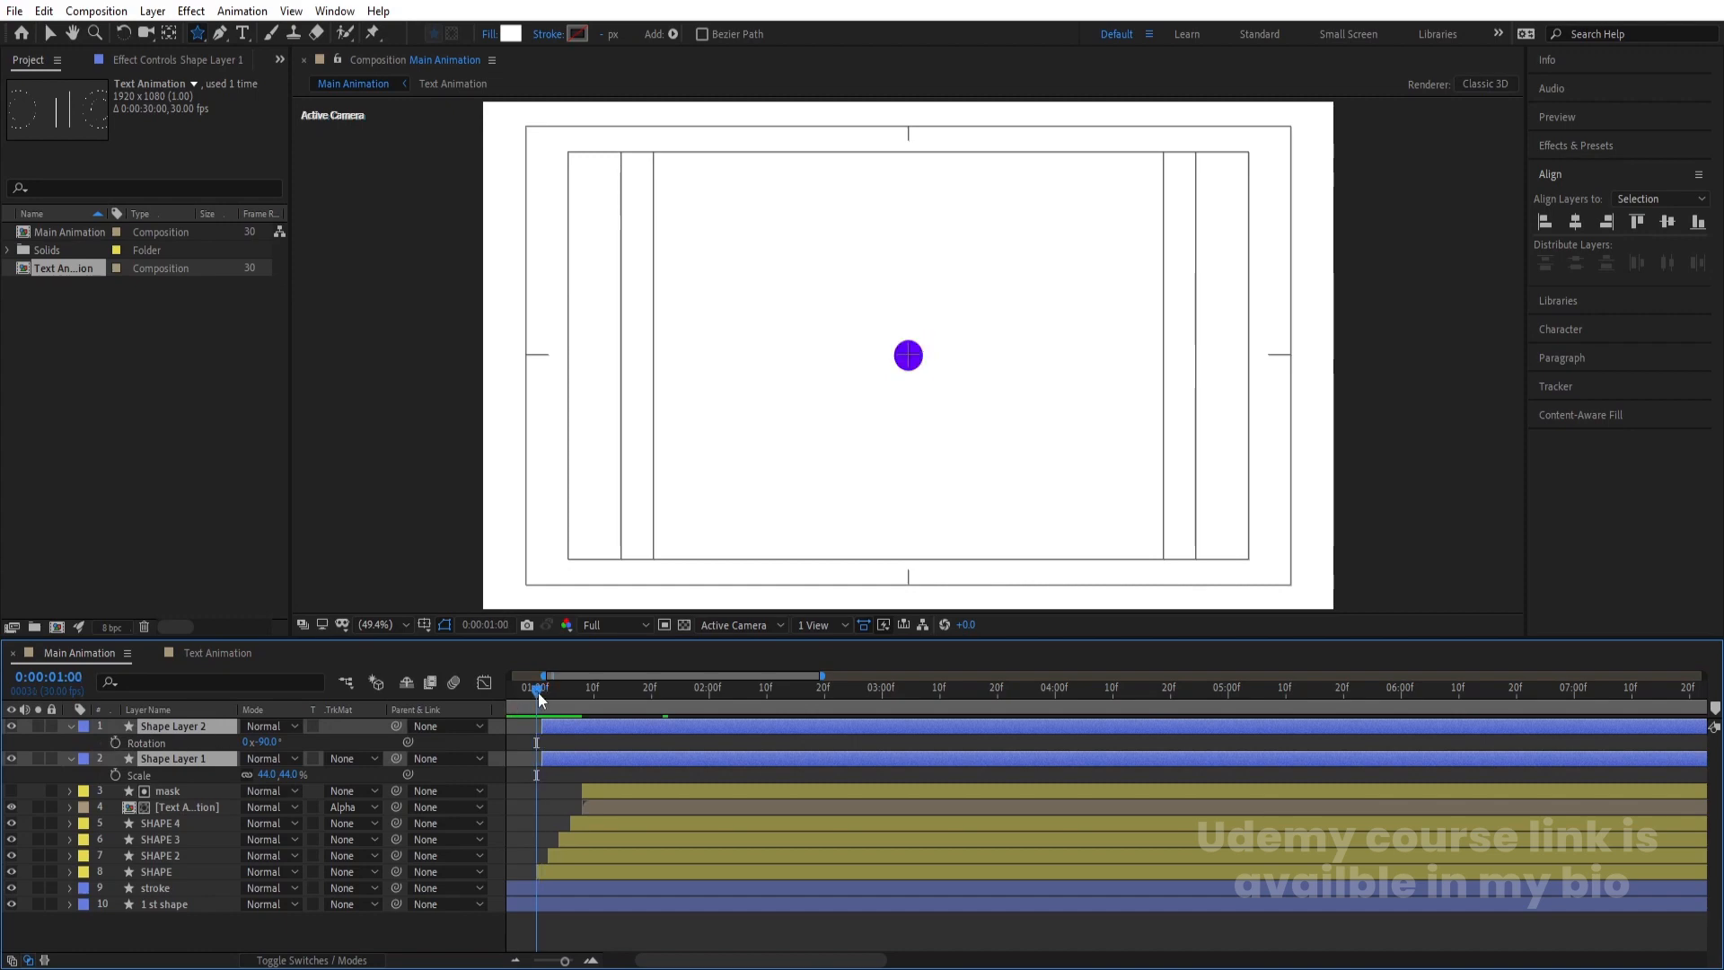
pyautogui.press('p')
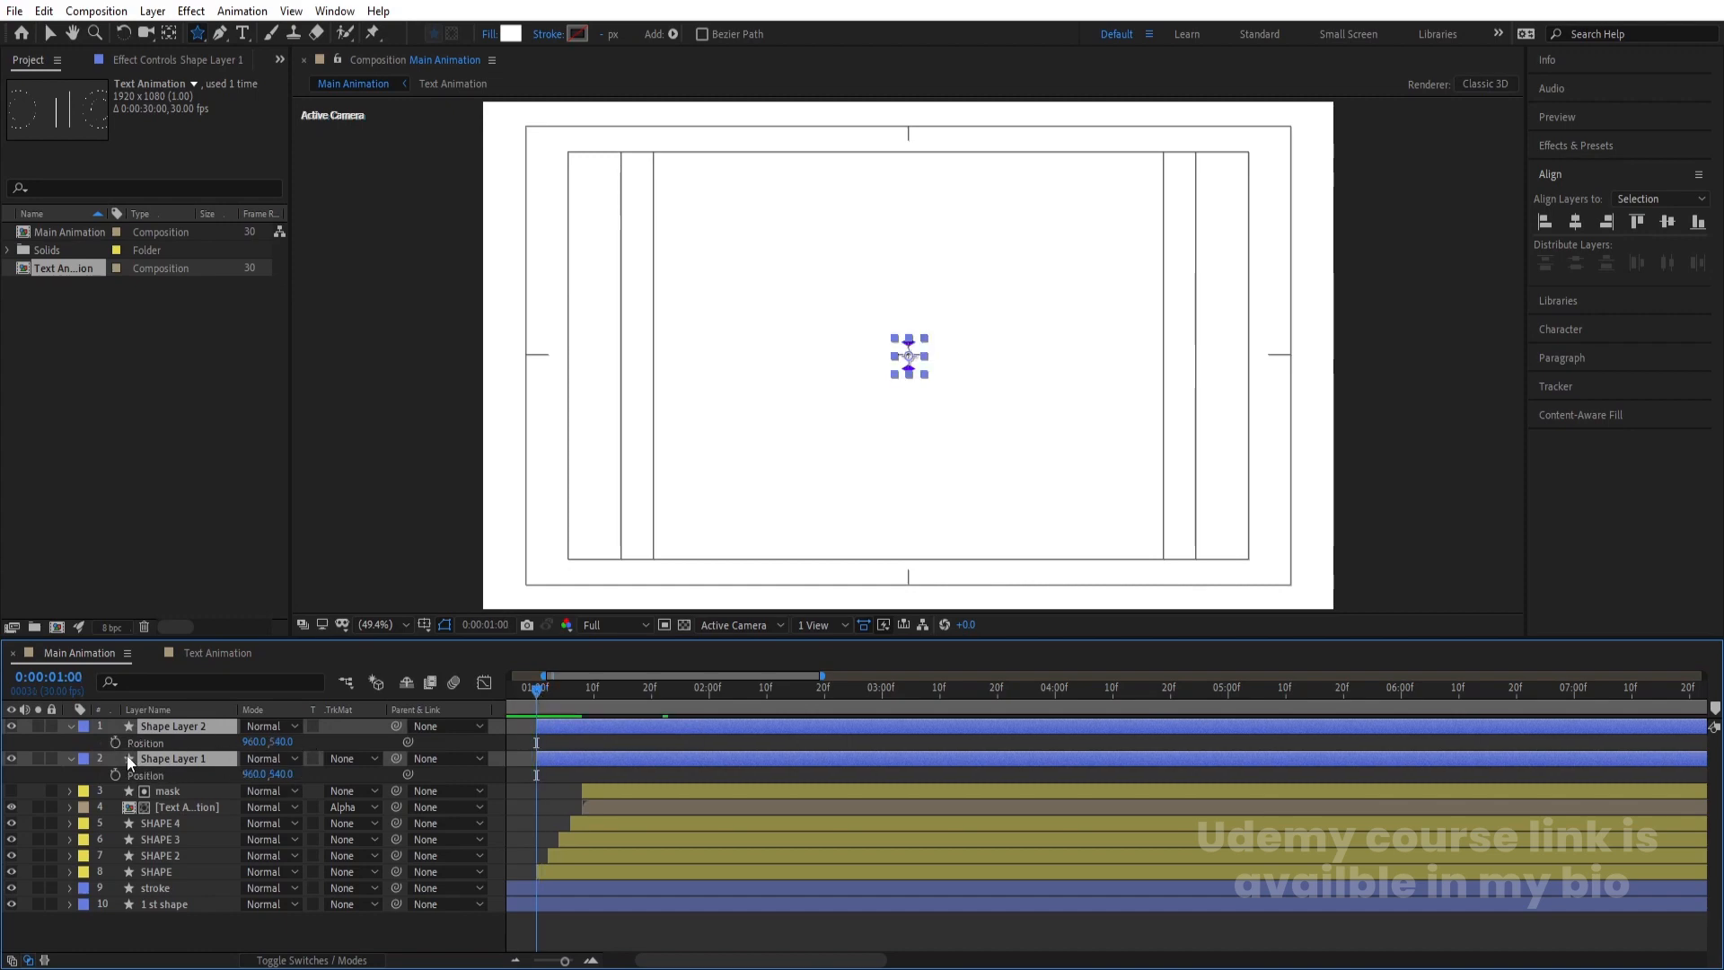
pyautogui.click(116, 743)
# At 0:00:02:04, move Shape Layer 2 to 34, 540 at the frame's edge and Shape Layer 1 to 1886, 540 at the opposite edge
pyautogui.press('space')
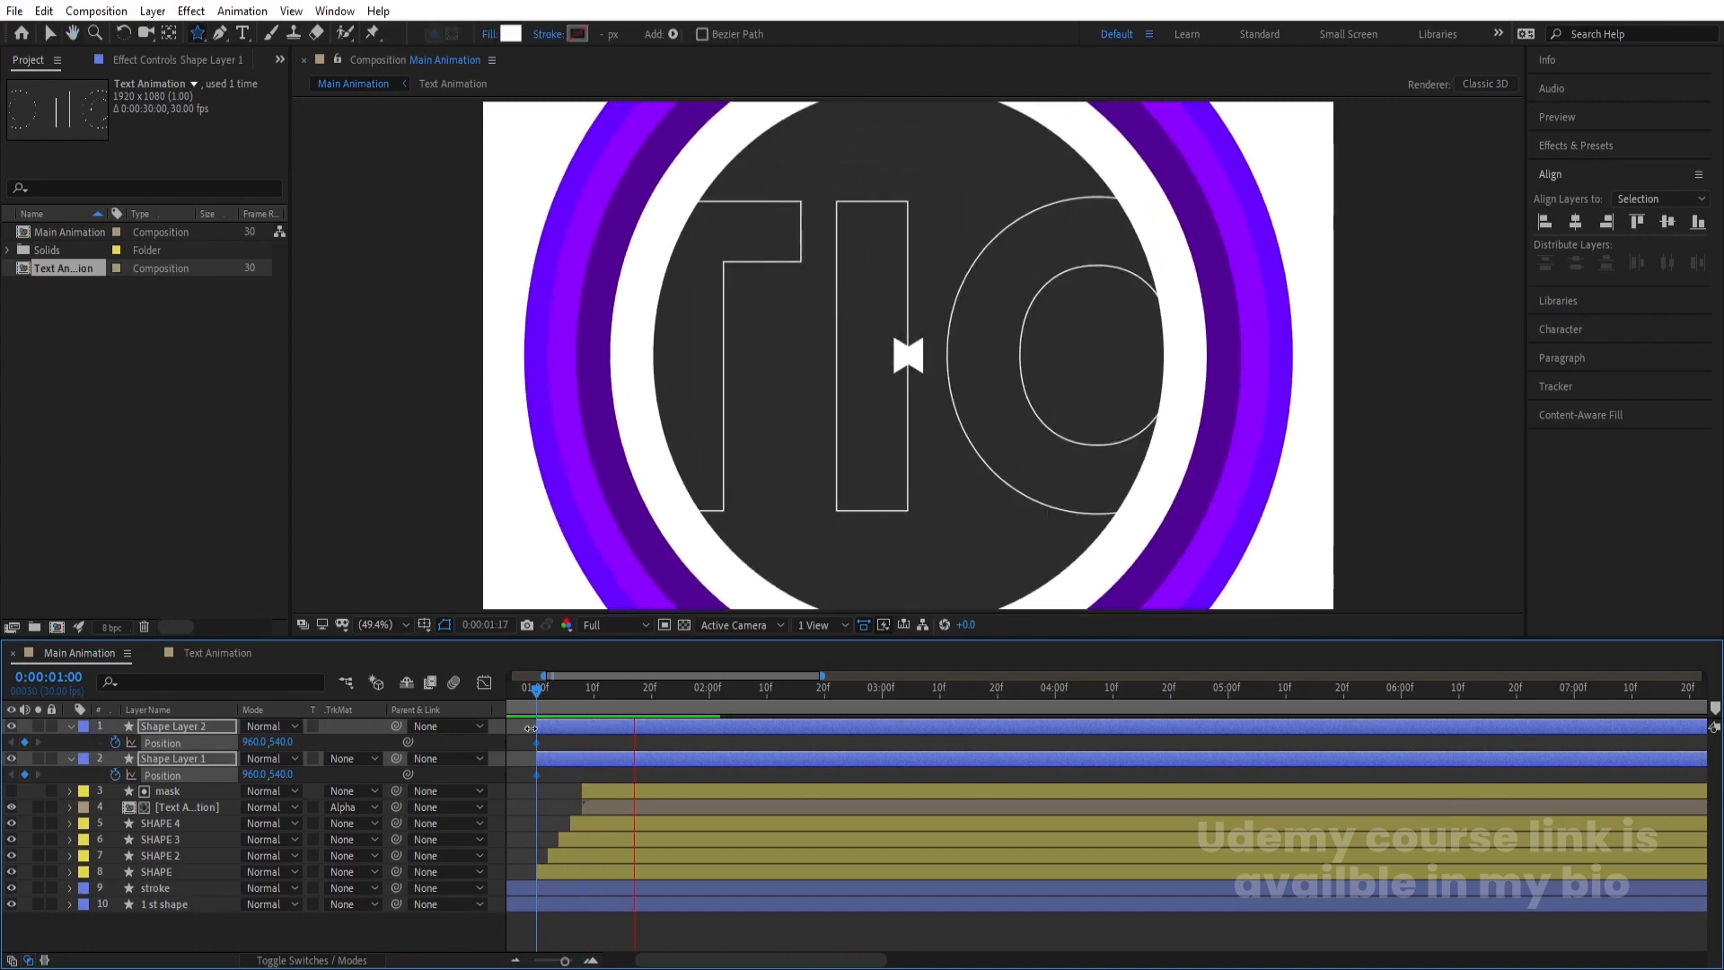
pyautogui.press('space')
pyautogui.click(691, 744)
pyautogui.click(693, 728)
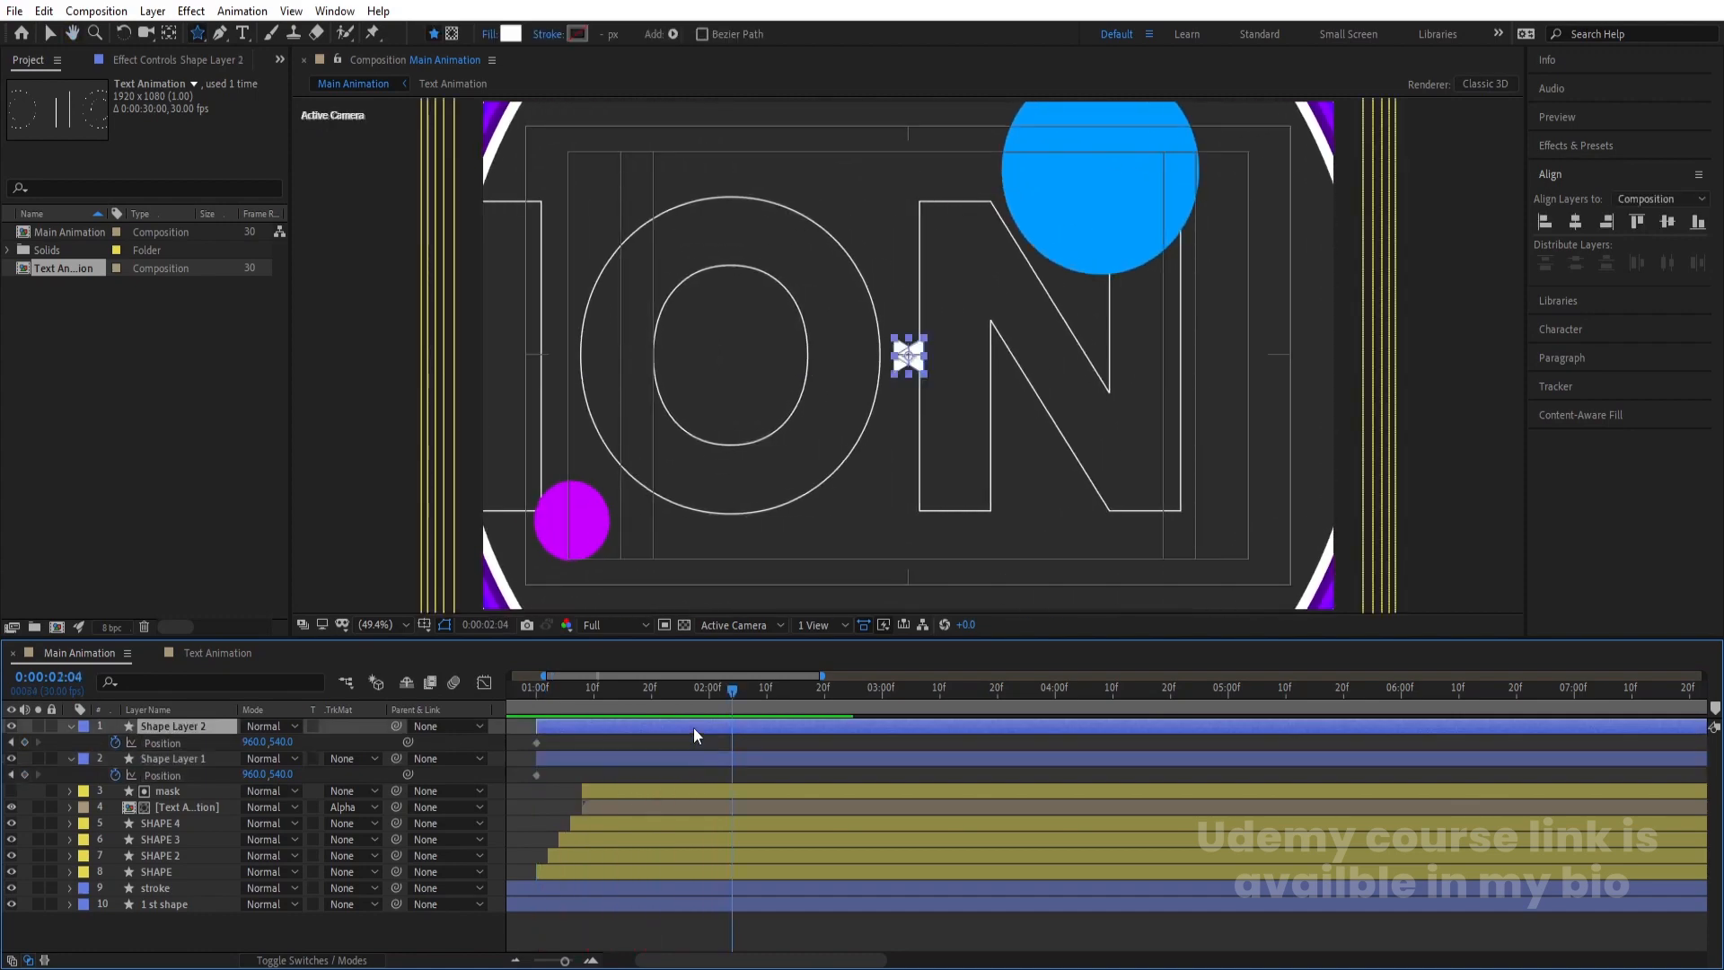
pyautogui.press('v')
pyautogui.moveTo(921, 358); pyautogui.dragTo(502, 373)
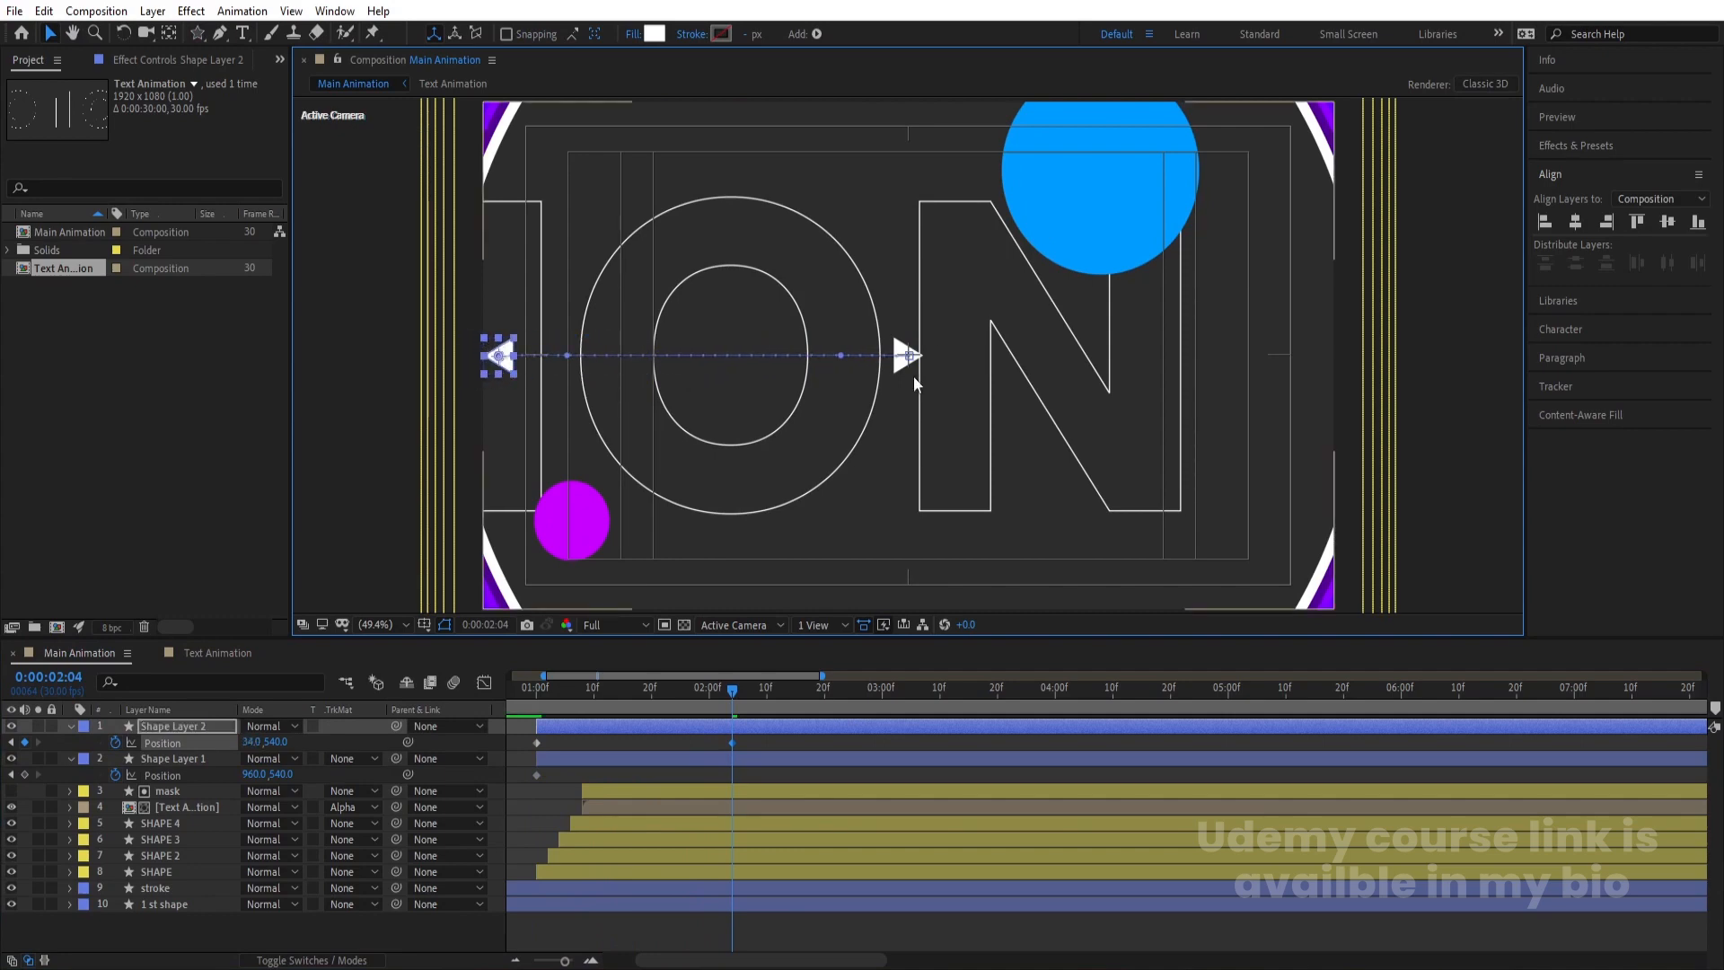
pyautogui.click(607, 762)
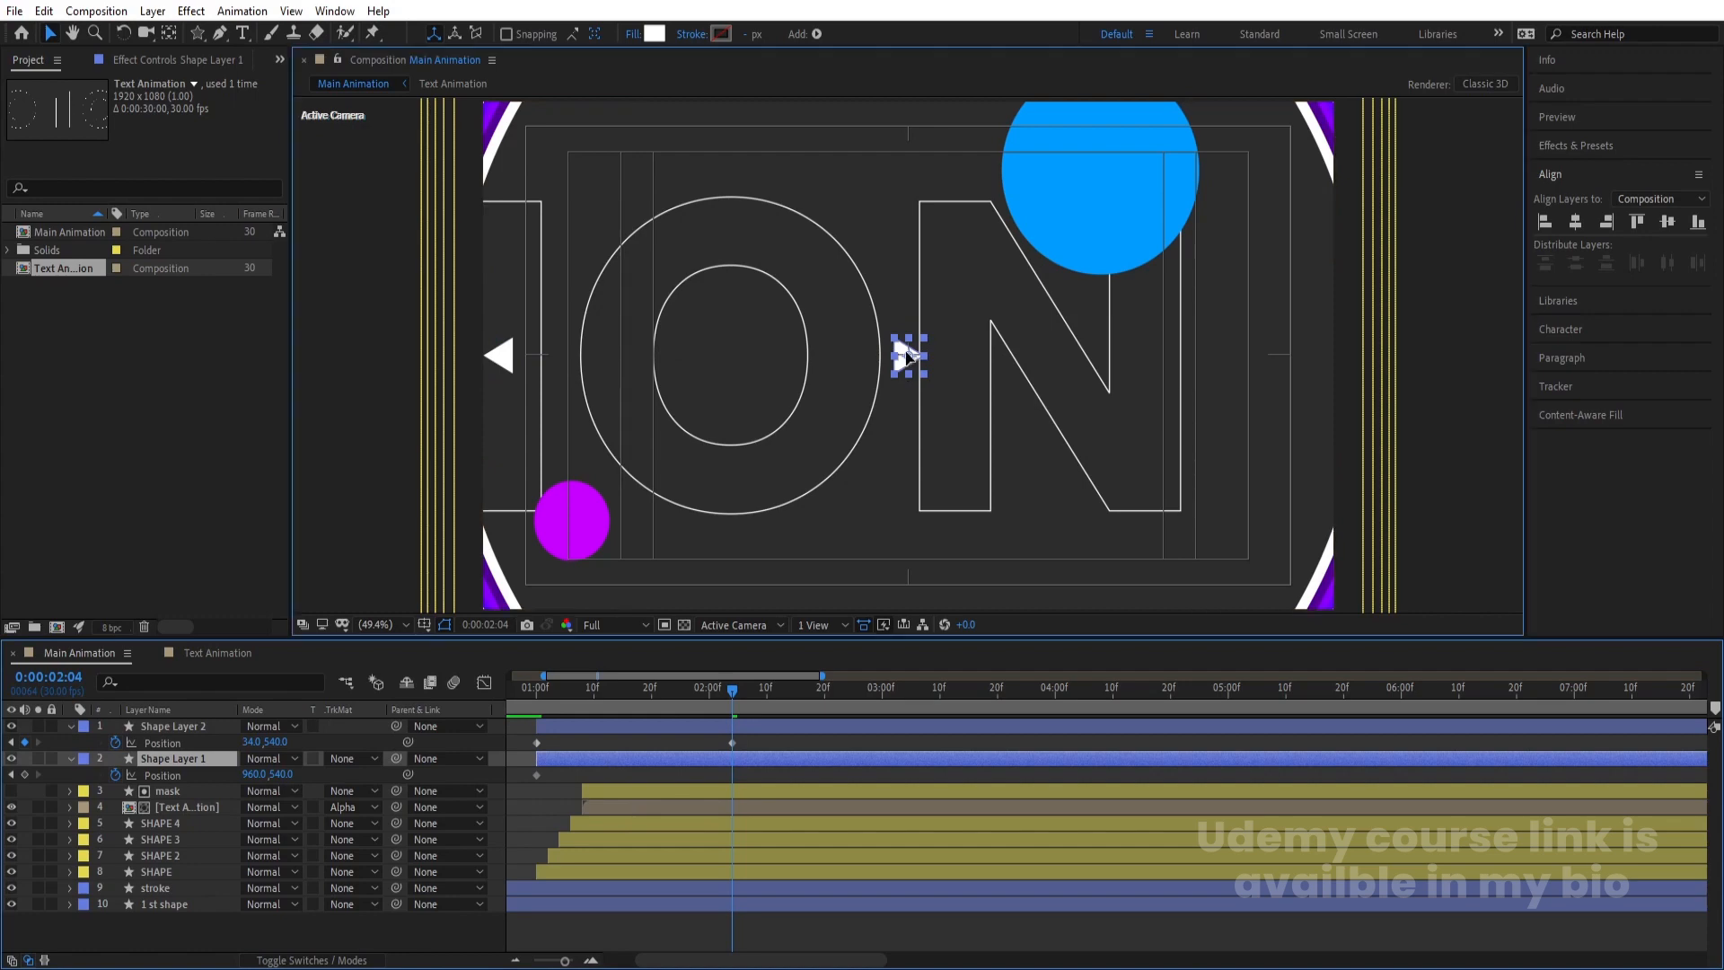
pyautogui.moveTo(925, 357); pyautogui.dragTo(1317, 361)
# Preview the triangles' movement and apply Easy Ease to all Position keyframes of both triangle layers
pyautogui.click(539, 694)
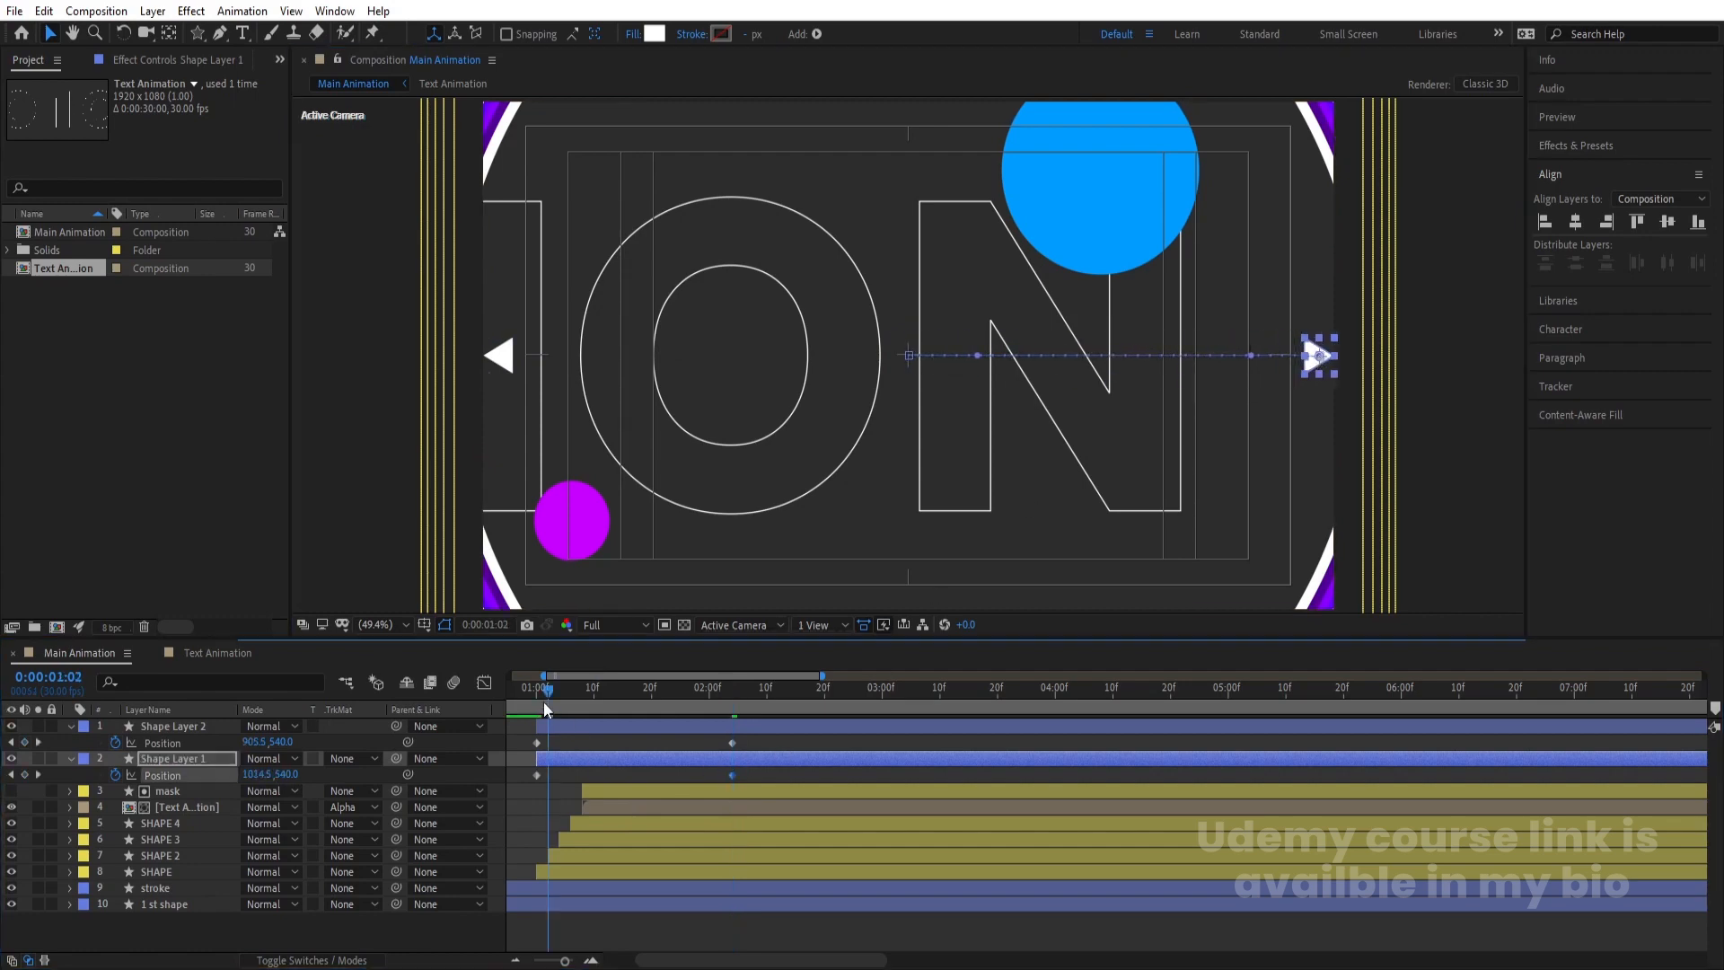
pyautogui.press('space')
pyautogui.press('space')
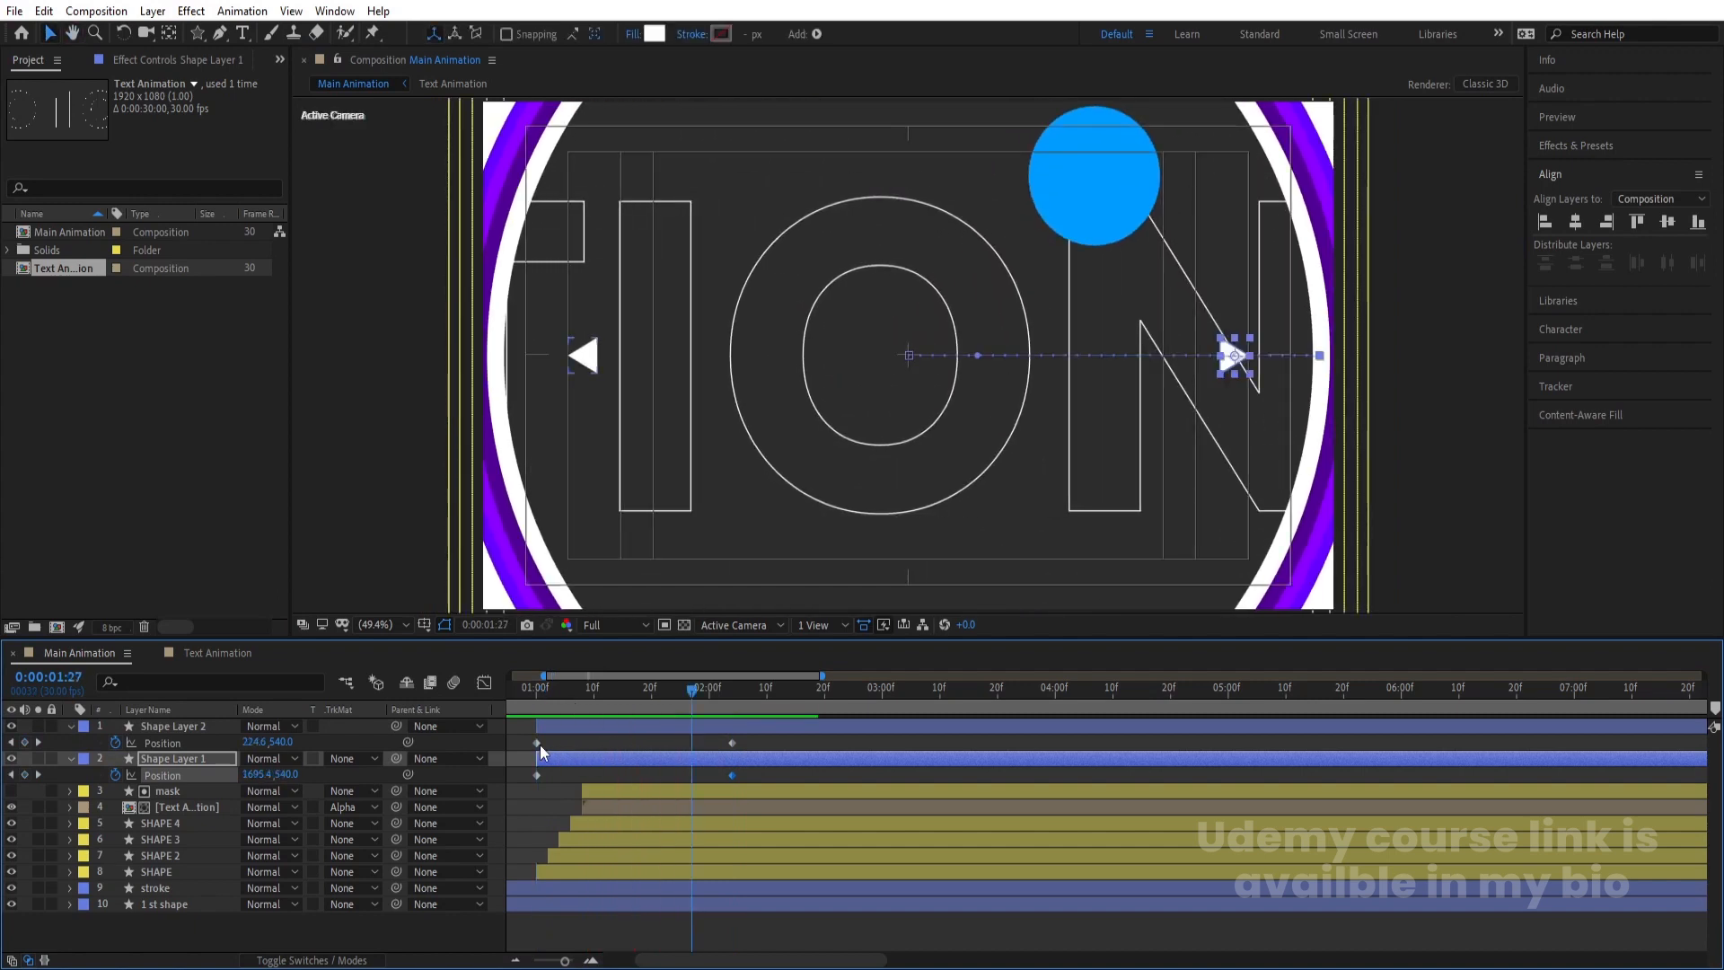
pyautogui.moveTo(521, 739); pyautogui.dragTo(817, 787)
pyautogui.press('F9')
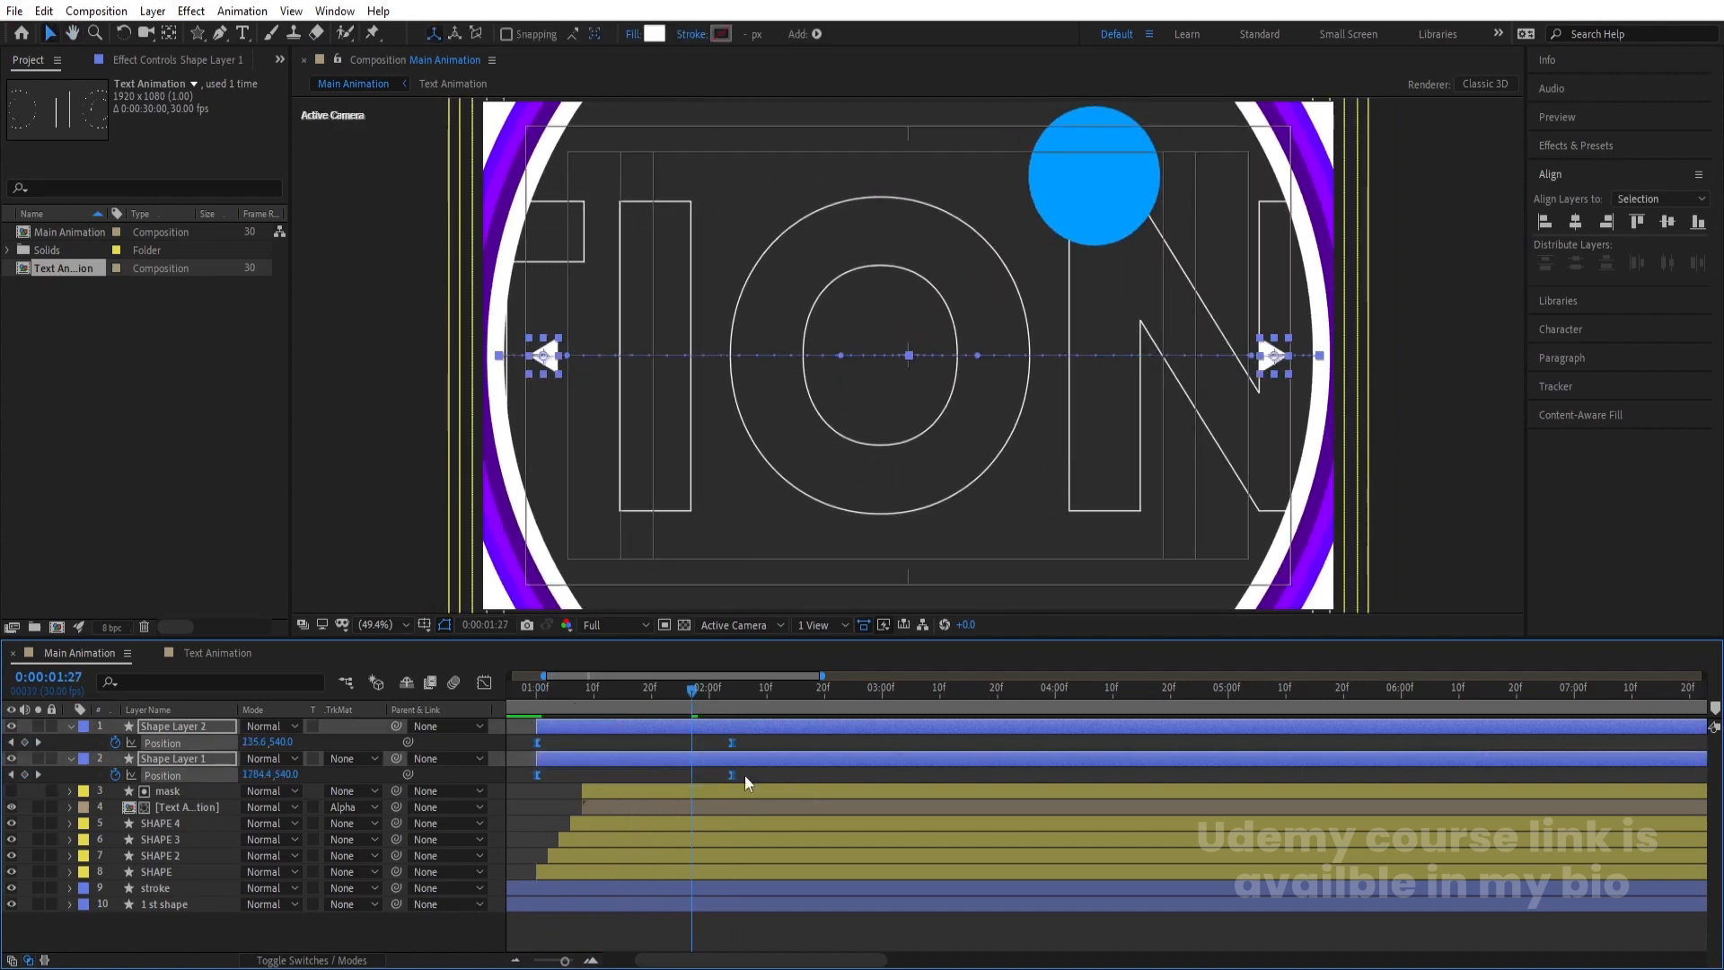
# Reshape both triangles' Position speed curves in the Graph Editor to peak early and slow down gradually toward the last keyframe
pyautogui.press('space')
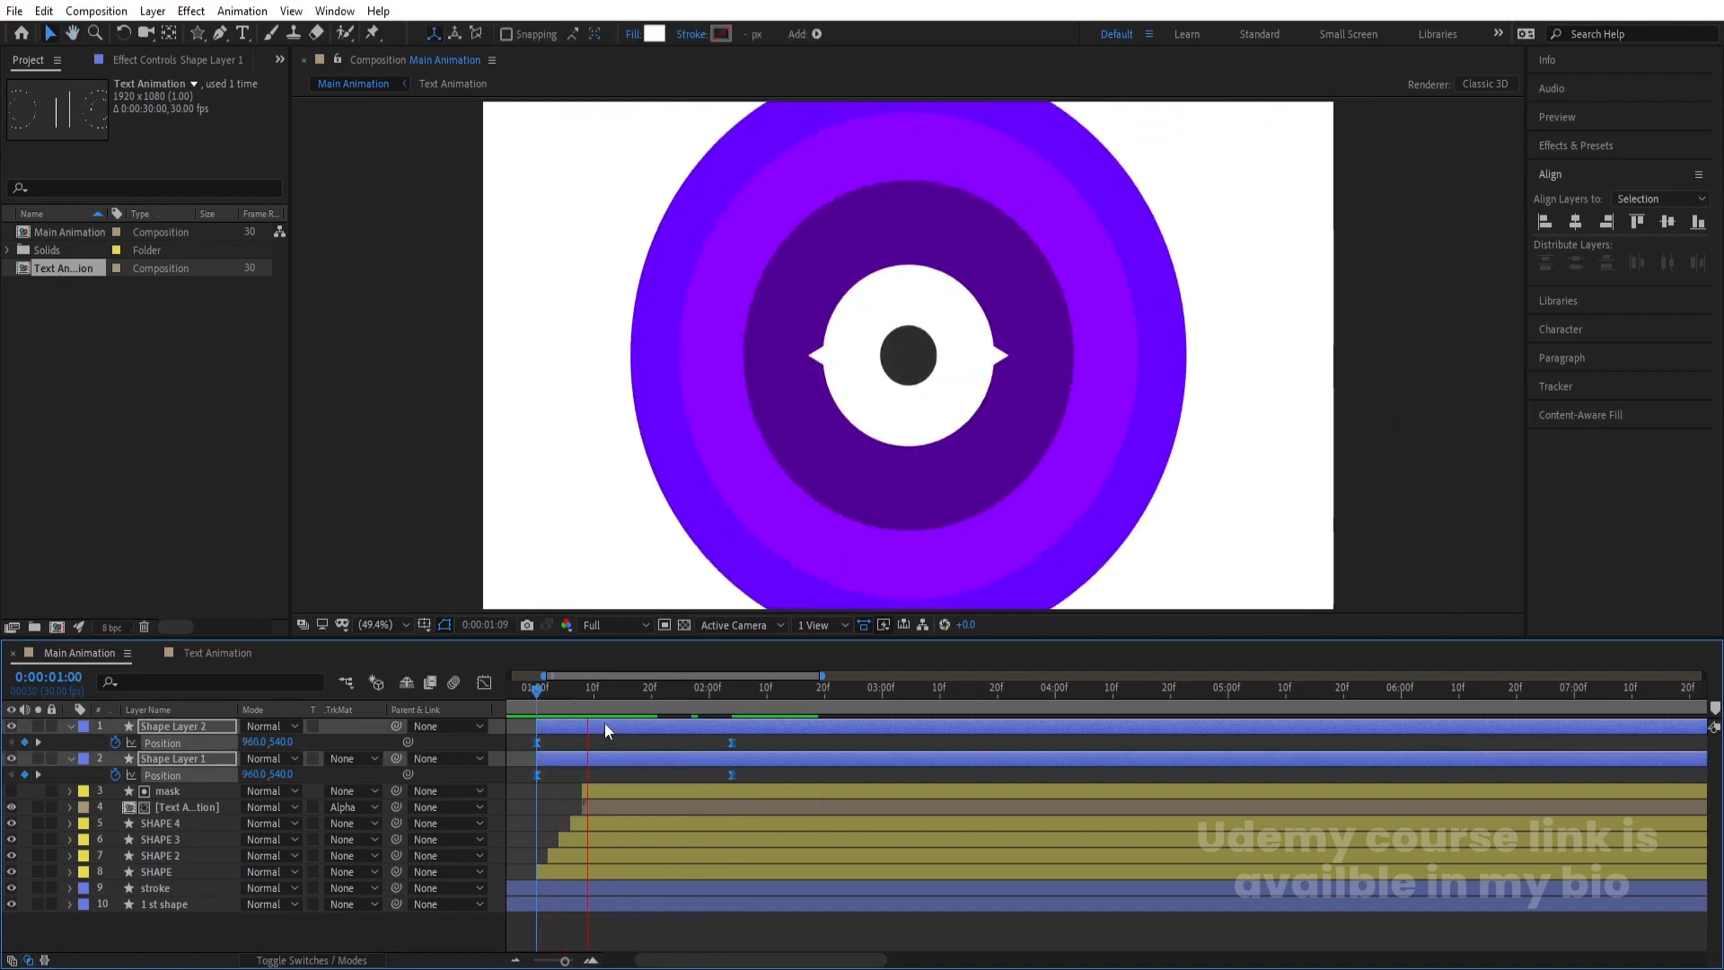
pyautogui.press('space')
pyautogui.click(484, 683)
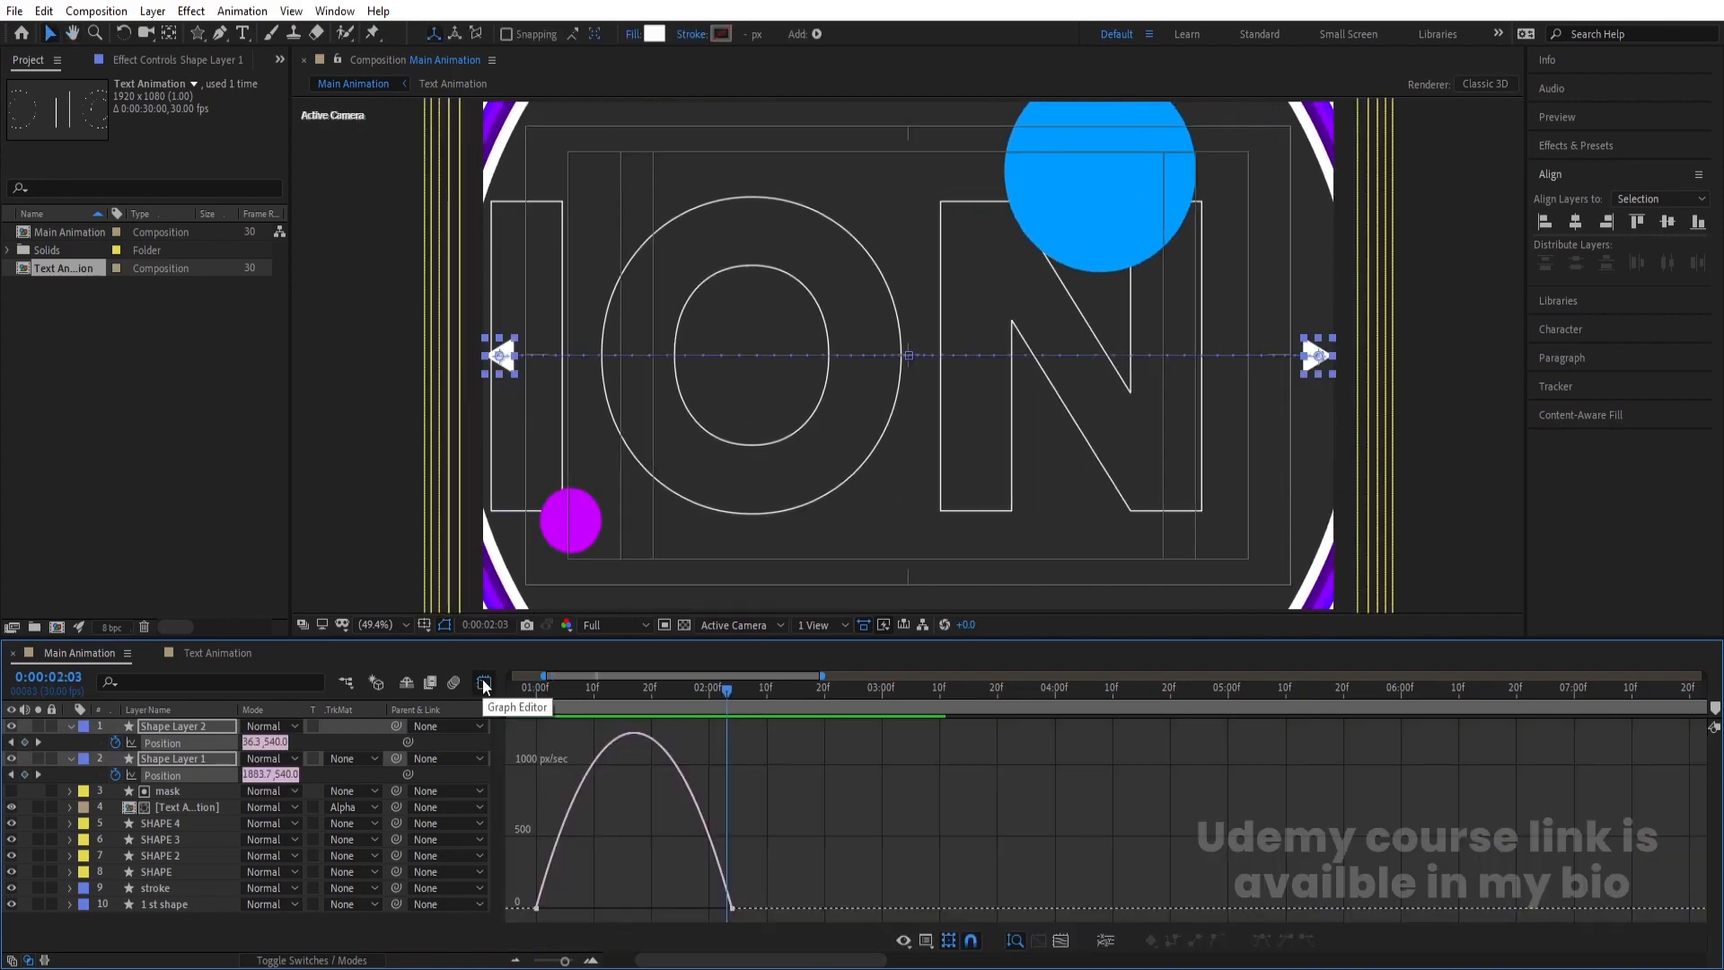
pyautogui.moveTo(785, 842); pyautogui.dragTo(644, 902)
pyautogui.moveTo(590, 827); pyautogui.dragTo(551, 903)
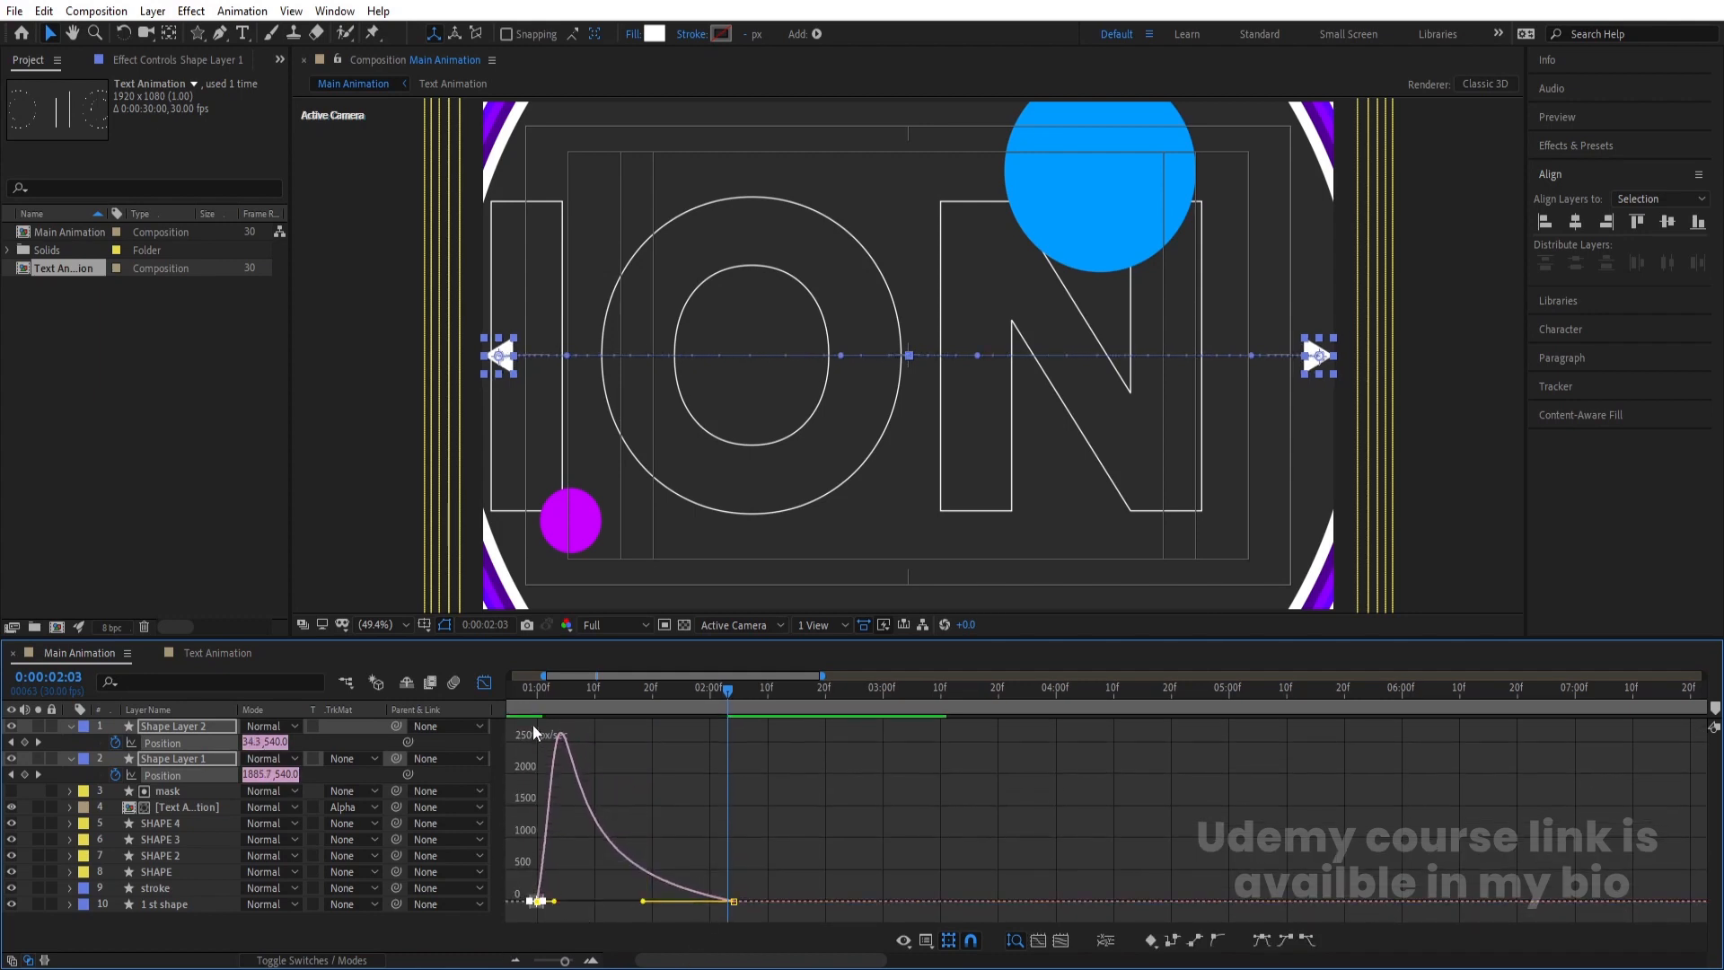
pyautogui.click(536, 690)
pyautogui.click(484, 683)
# Play the animation from 0:00:01:00 and again from the beginning to check the triangles' outward motion
pyautogui.press('space')
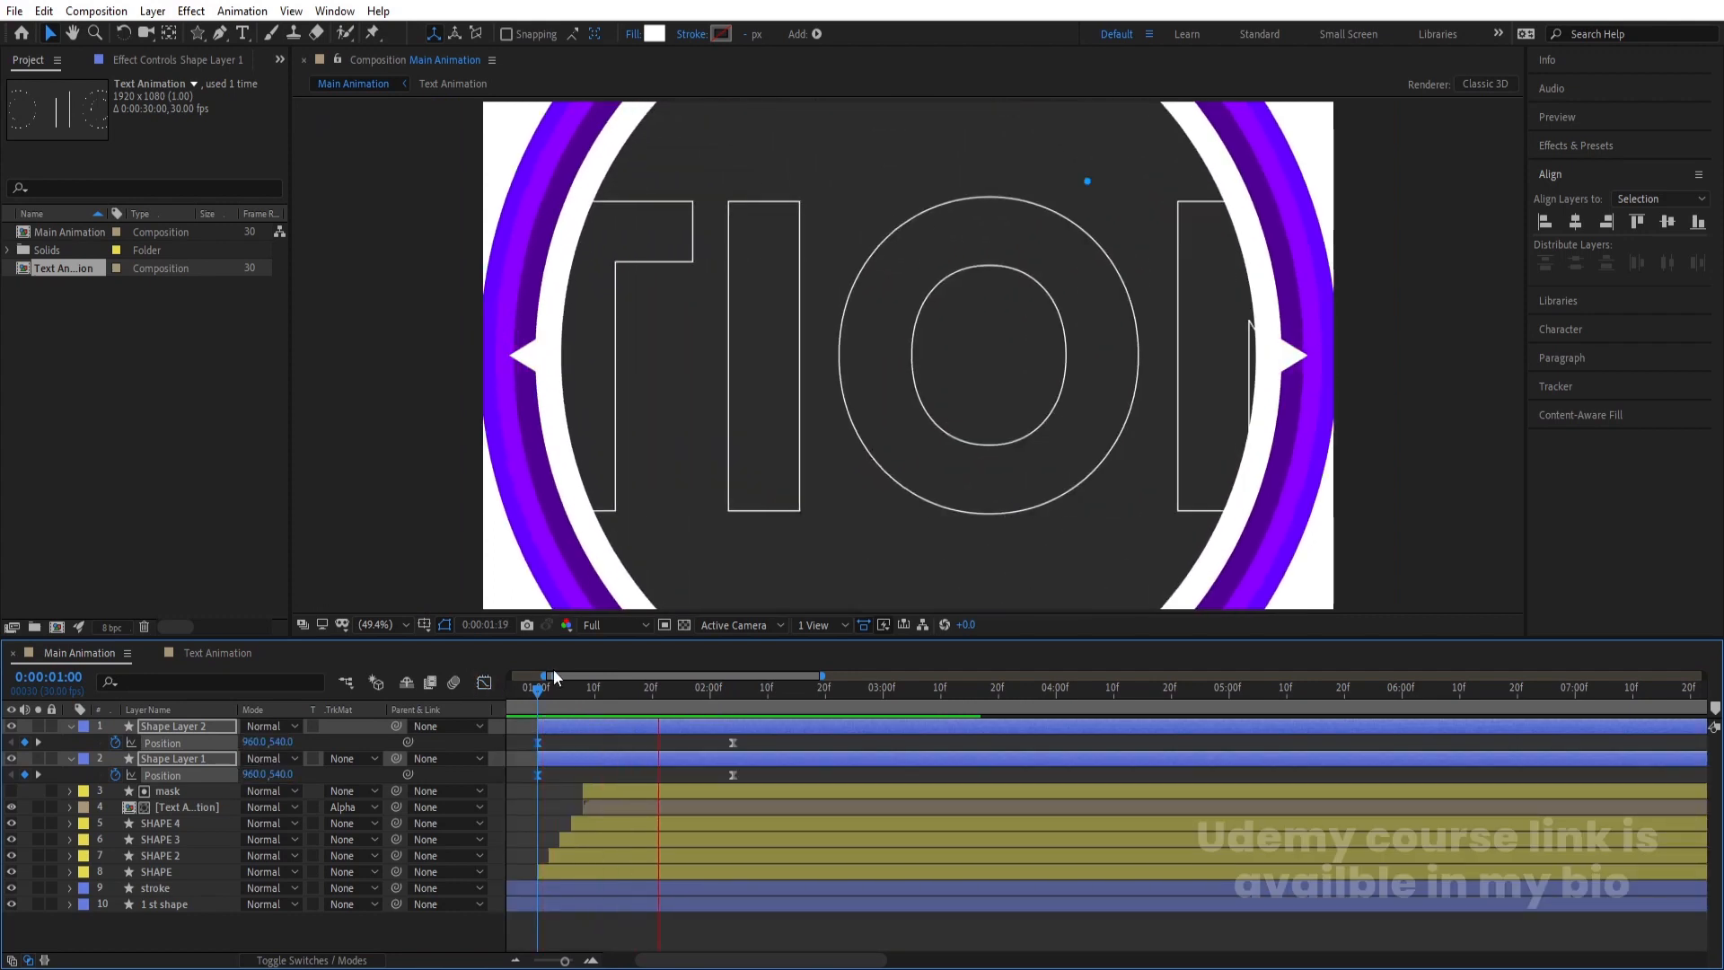
pyautogui.moveTo(564, 696); pyautogui.dragTo(428, 695)
pyautogui.press('space')
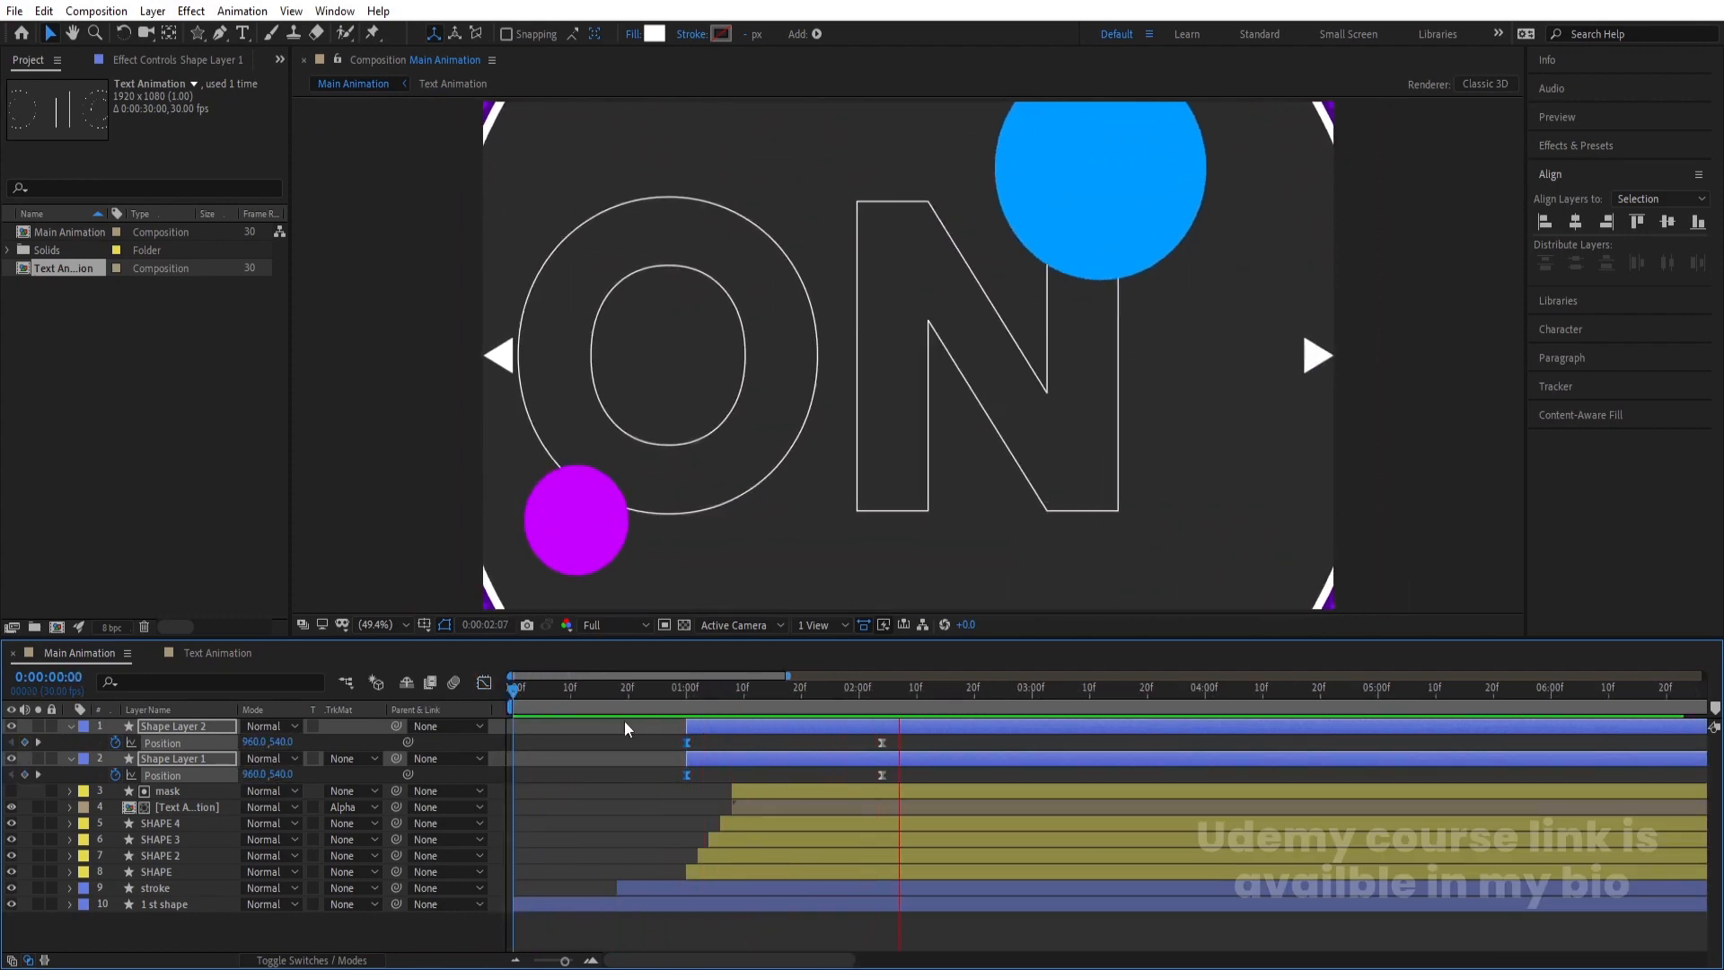
pyautogui.press('space')
pyautogui.press('space')
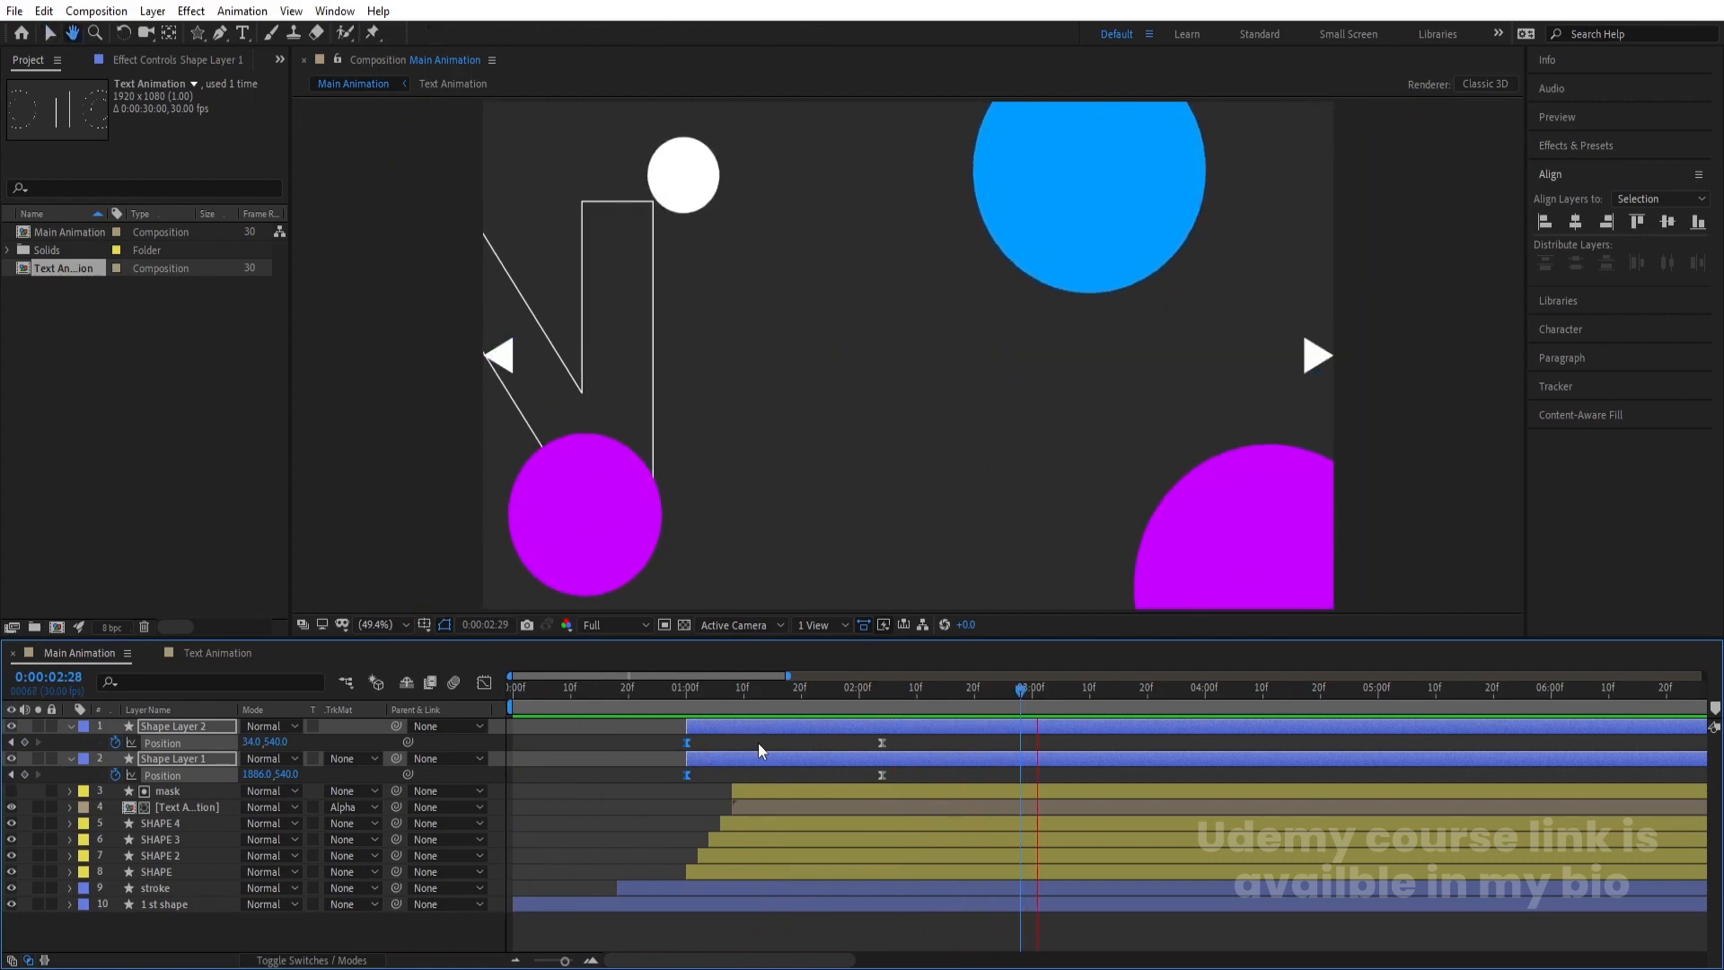
pyautogui.press('space')
# Collapse the triangle layers' keyframed properties and replay the animation from the beginning
pyautogui.click(758, 745)
pyautogui.press('u')
pyautogui.press('Home')
pyautogui.press('space')
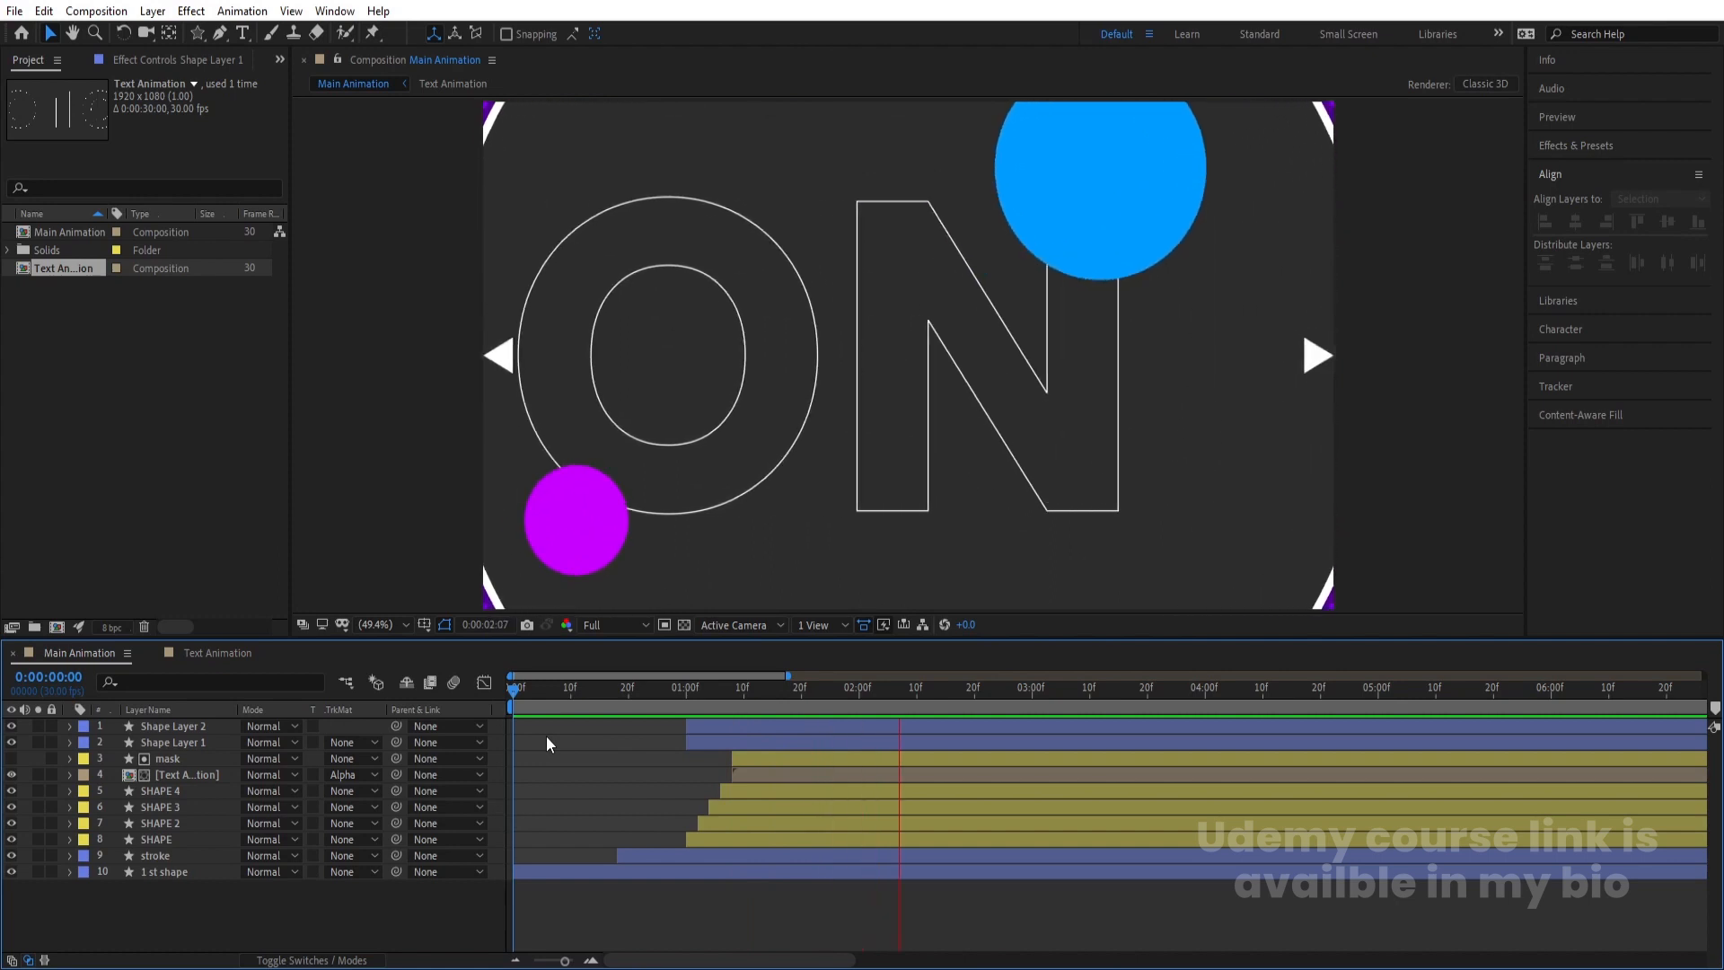
pyautogui.press('space')
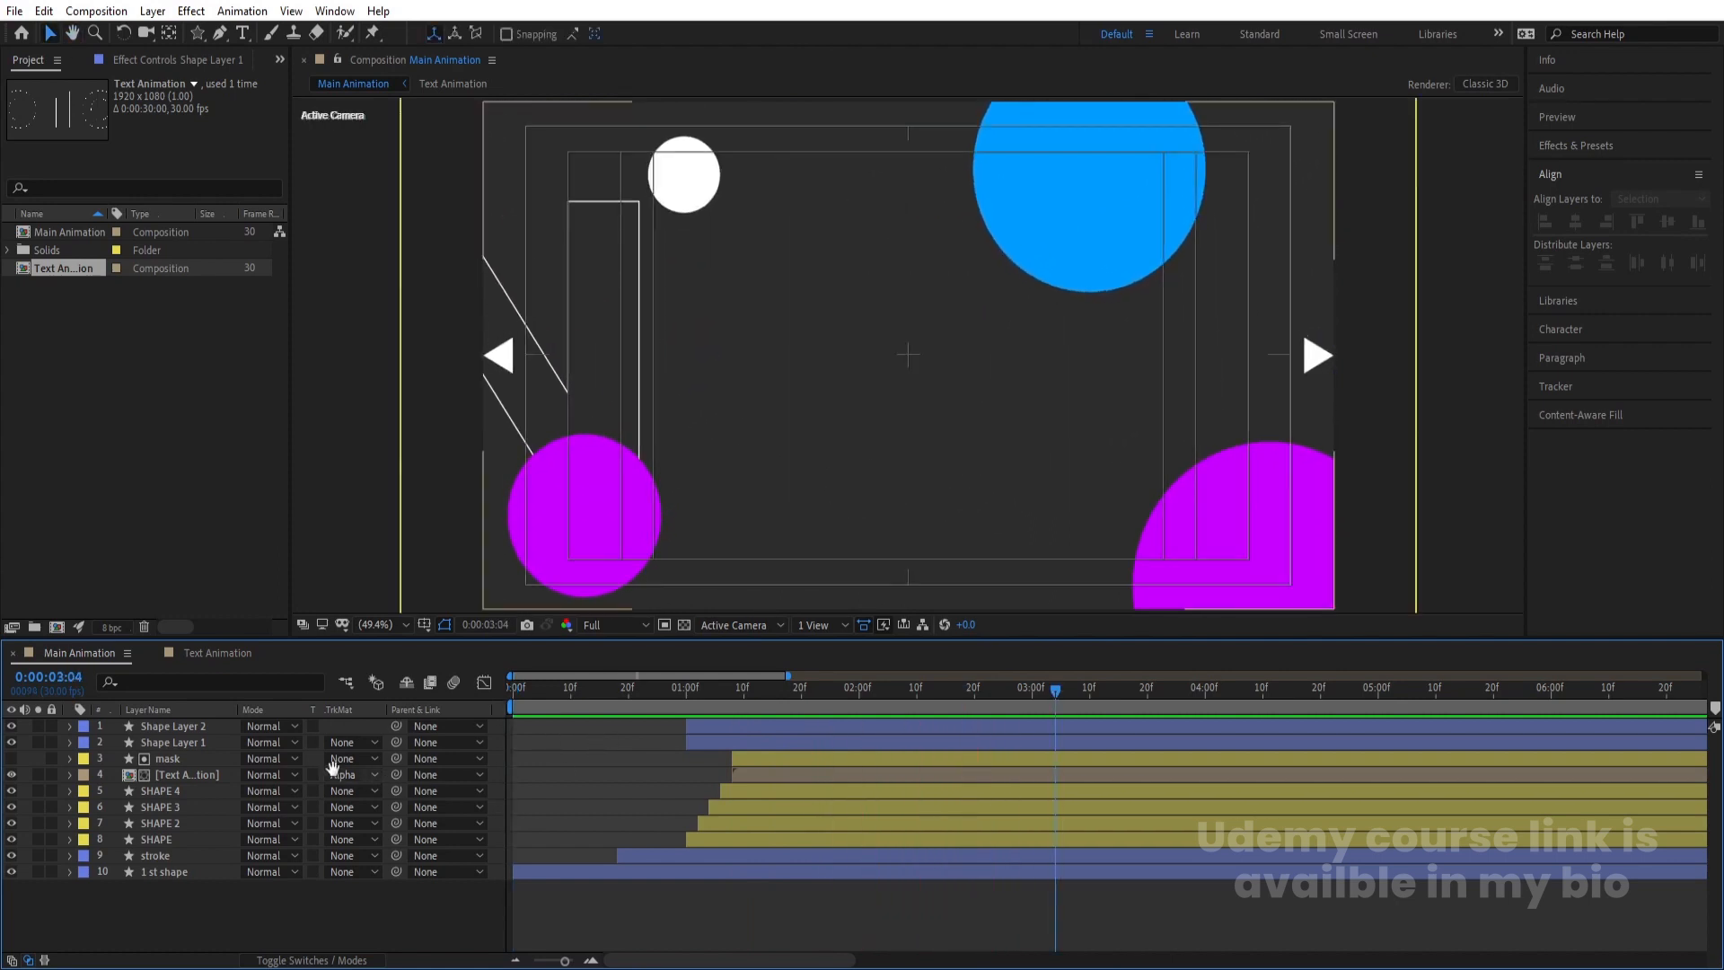
# Pre-compose the two triangle layers as "arrows", start the new layer at 0:00:01:00, and preview it
pyautogui.moveTo(696, 698); pyautogui.dragTo(697, 707)
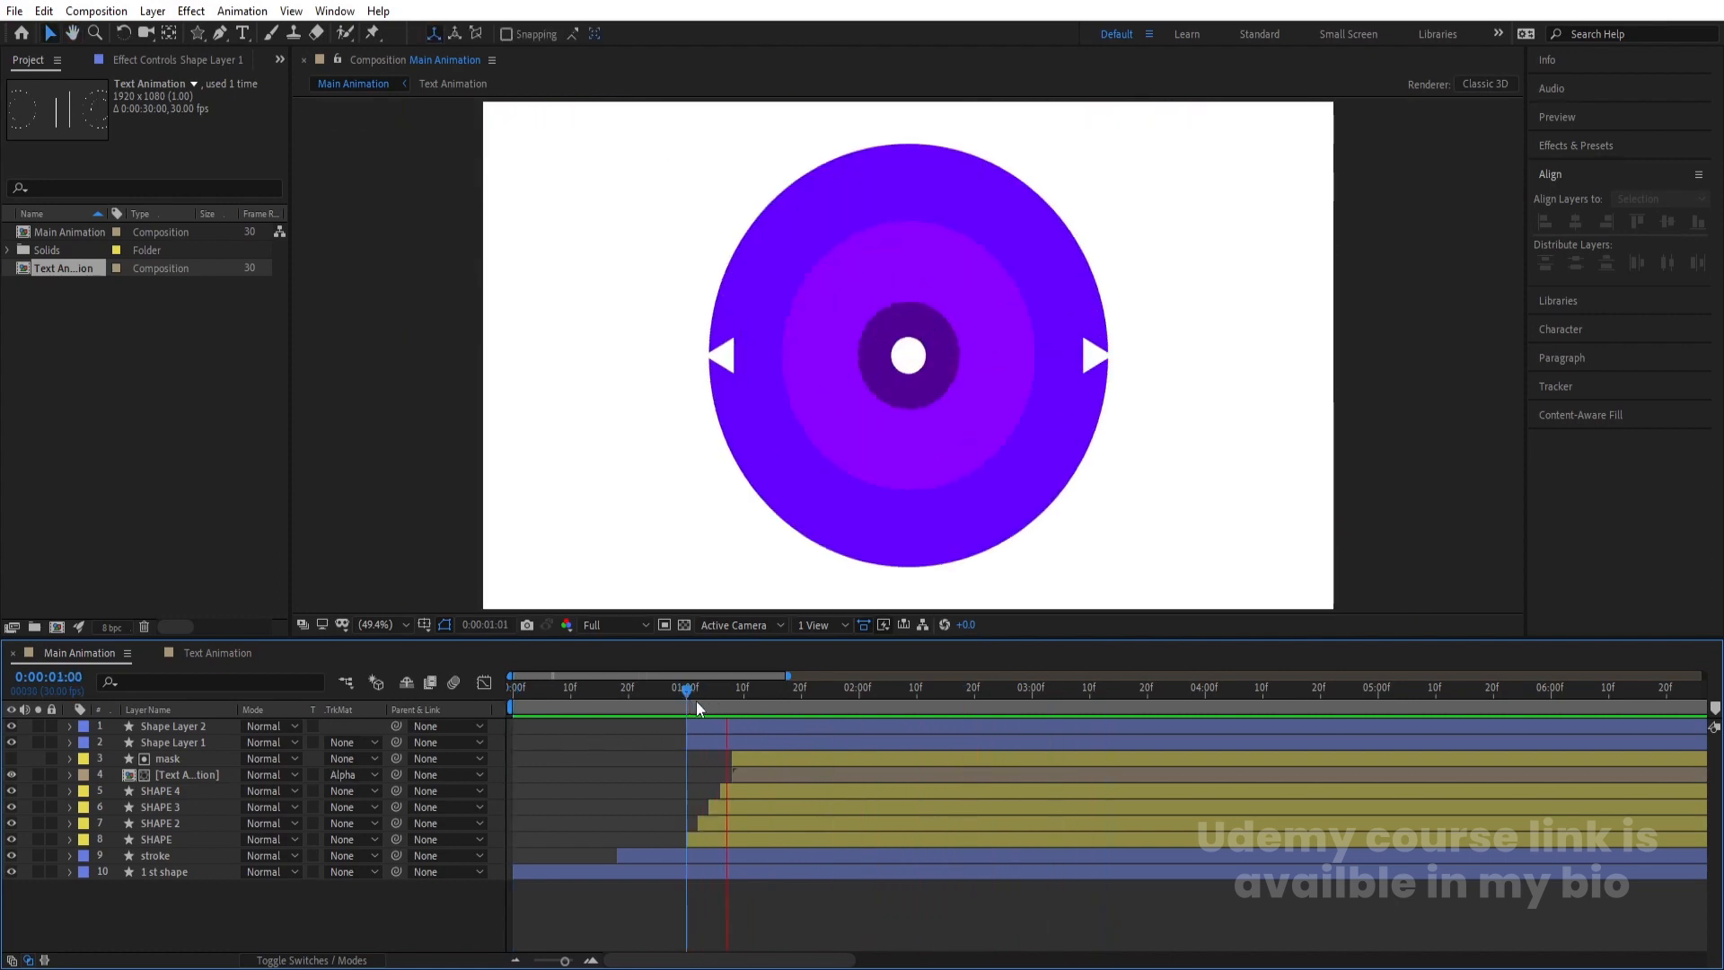
pyautogui.click(698, 740)
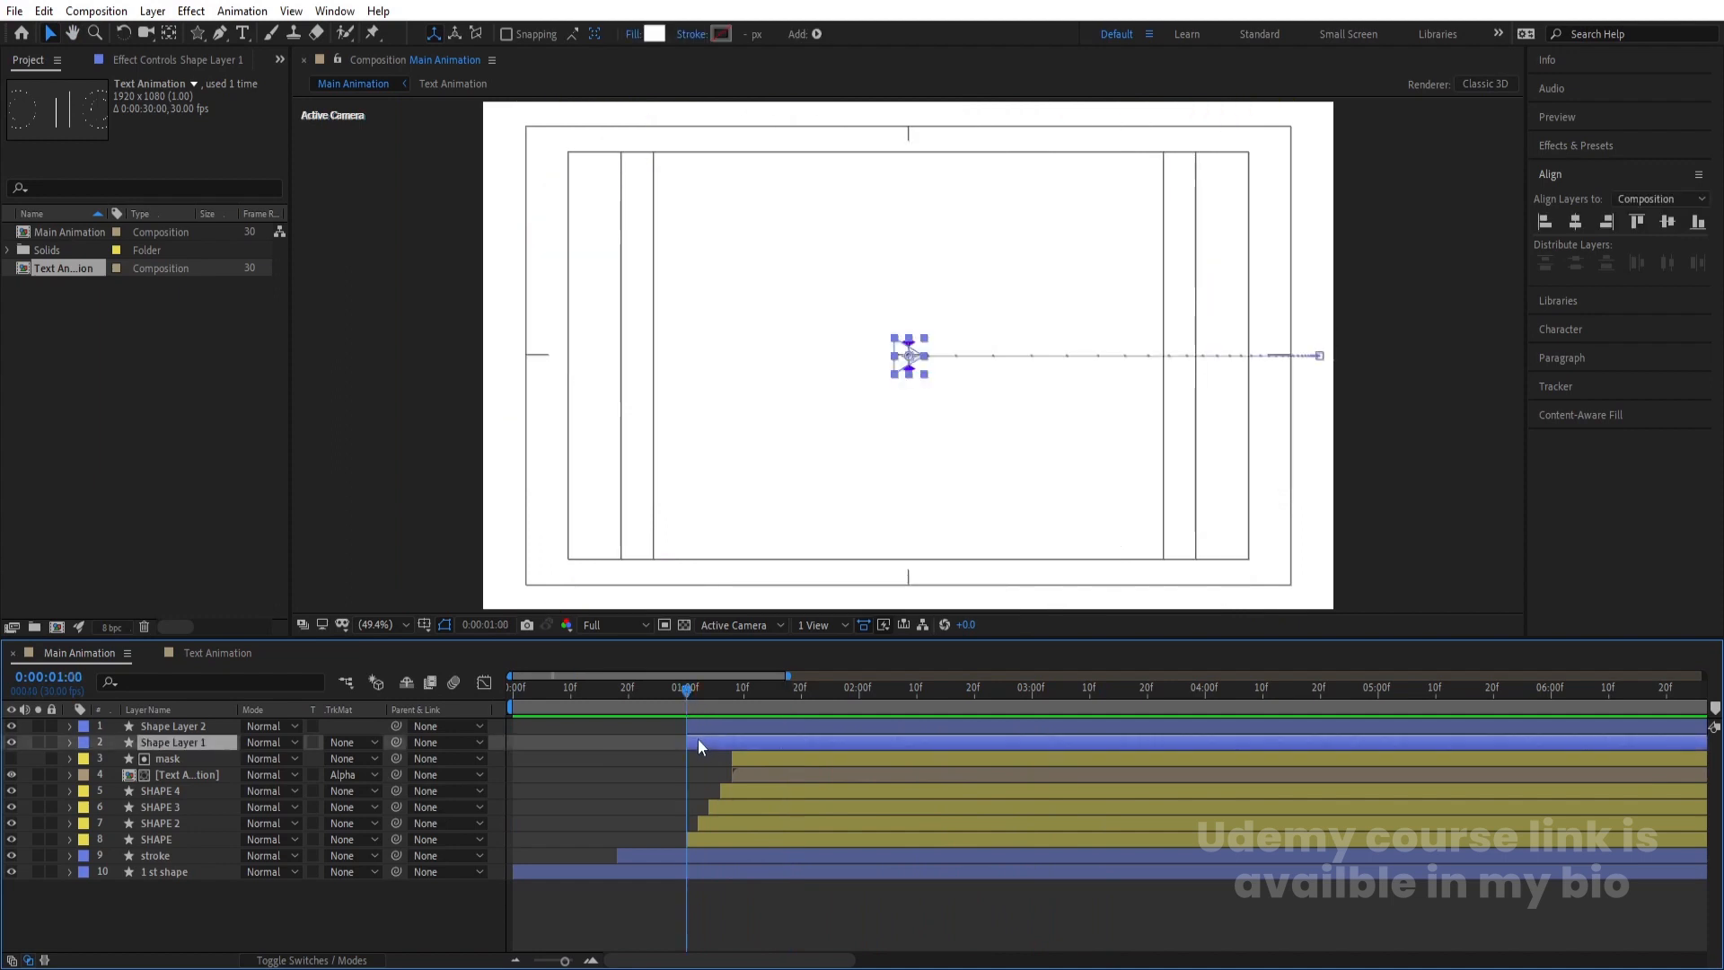
pyautogui.keyDown('shift'); pyautogui.click(695, 724); pyautogui.keyUp('shift')
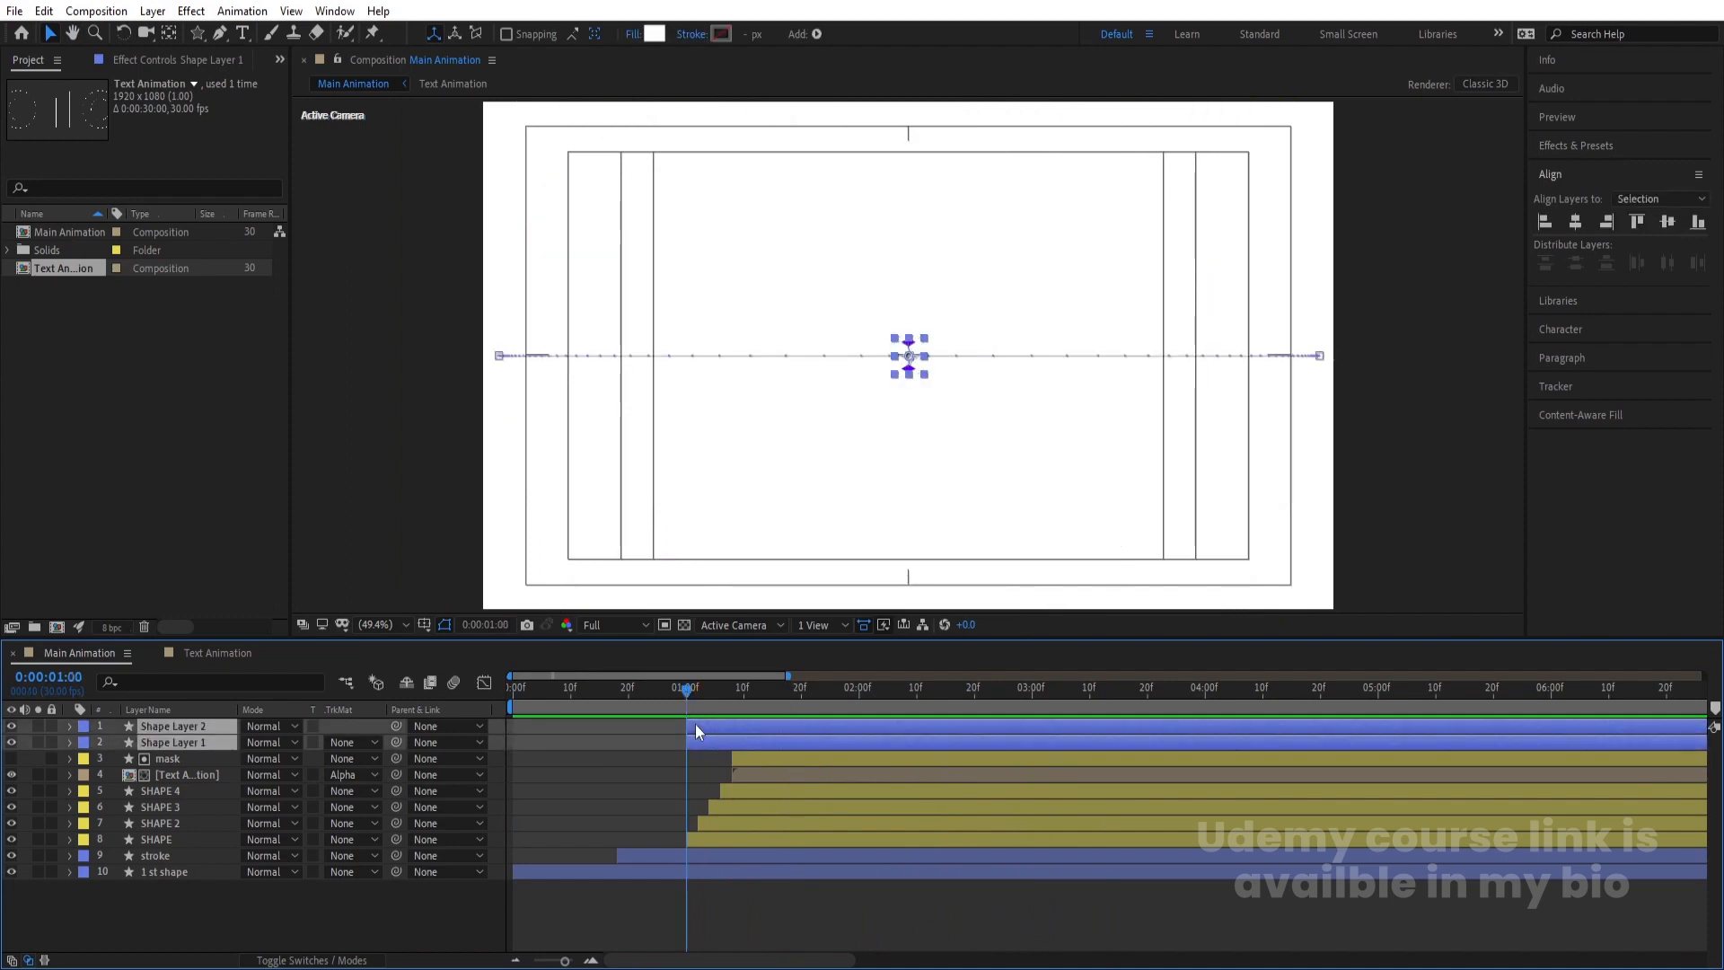
pyautogui.hotkey('ctrl', 'shift', 'c')
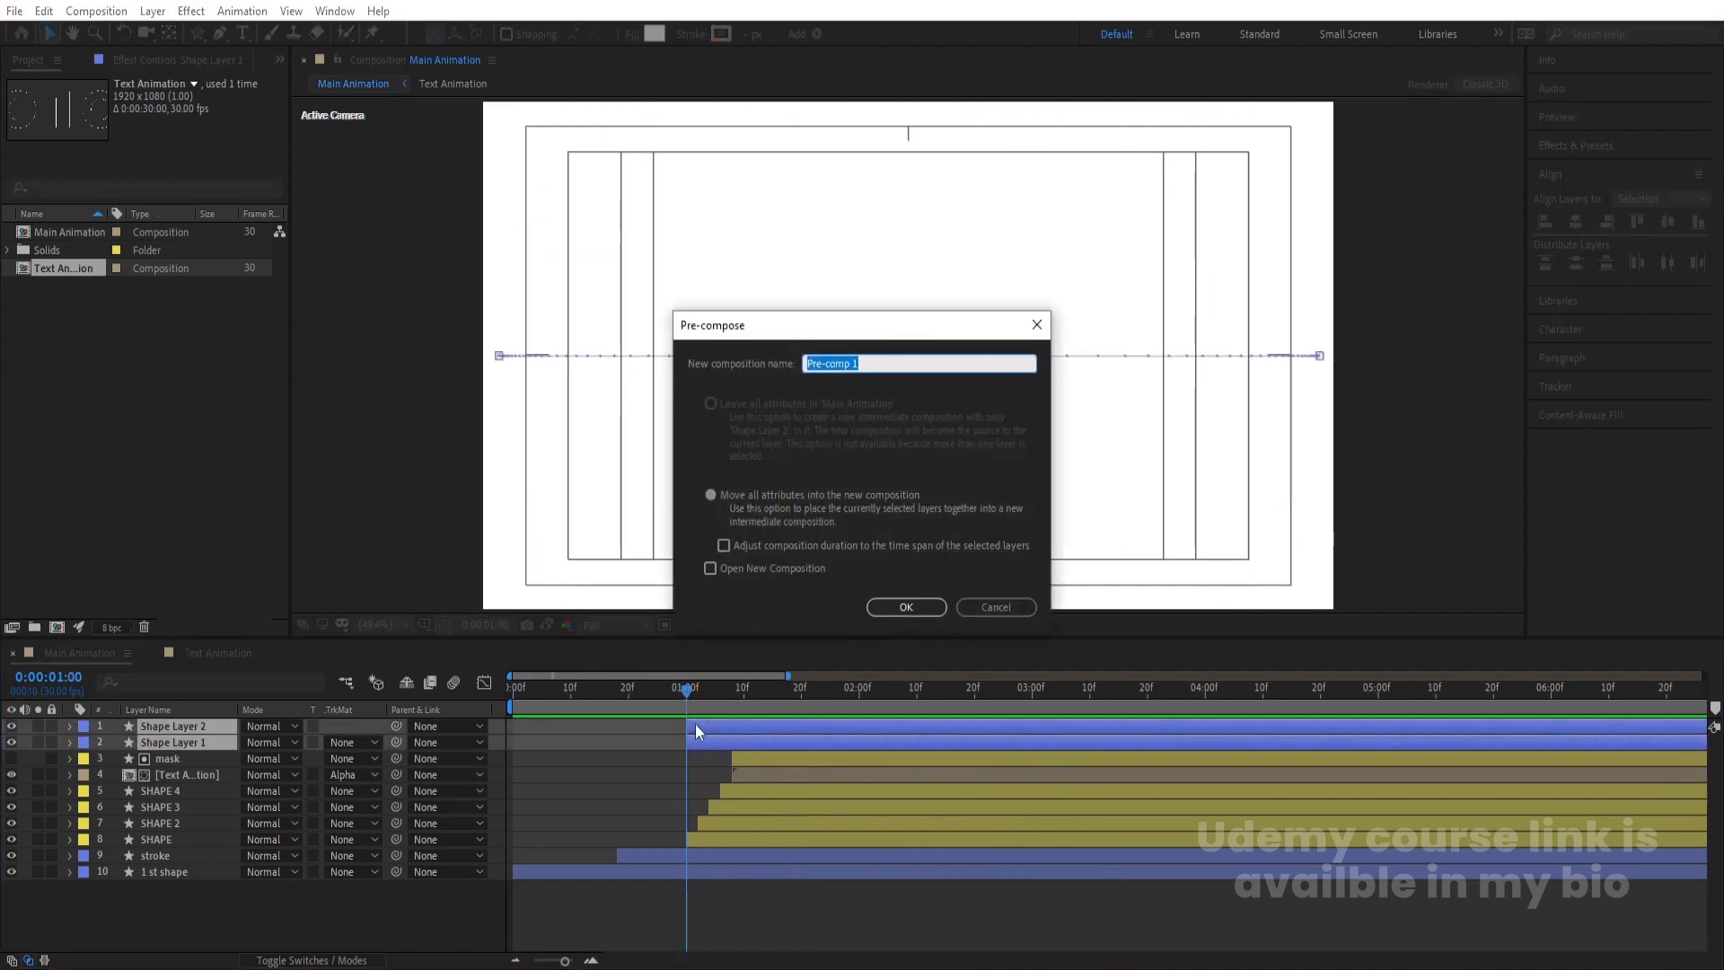
pyautogui.write('arrows')
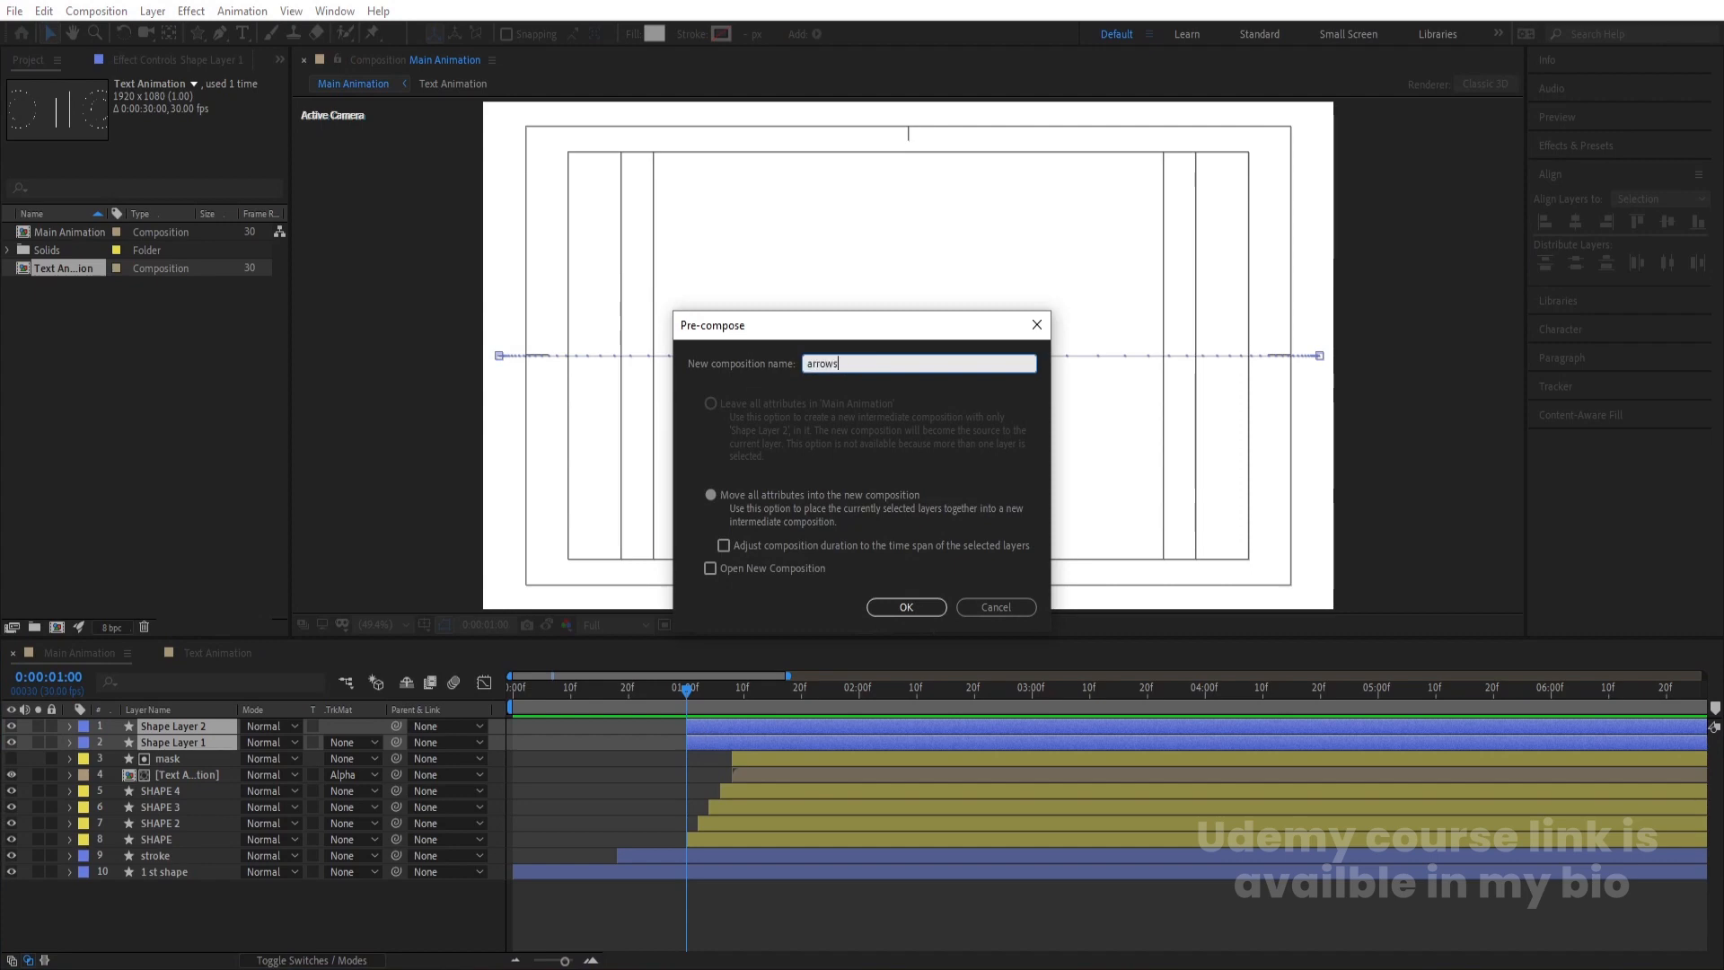
pyautogui.press('Return')
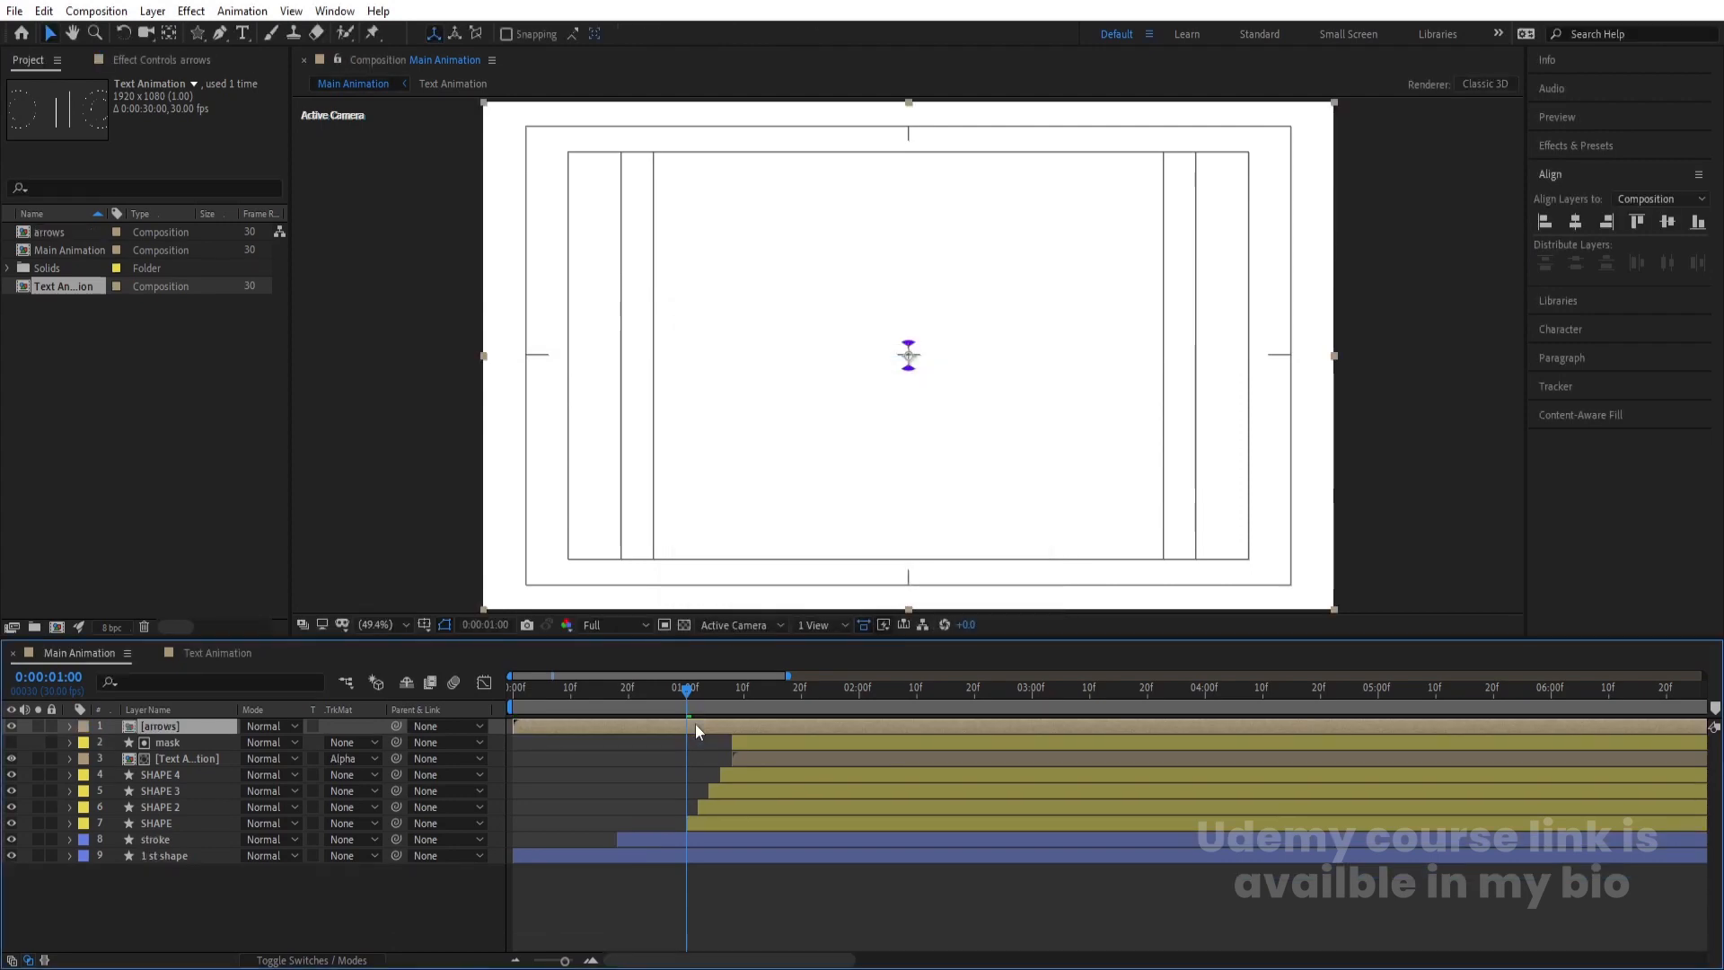
pyautogui.press('space')
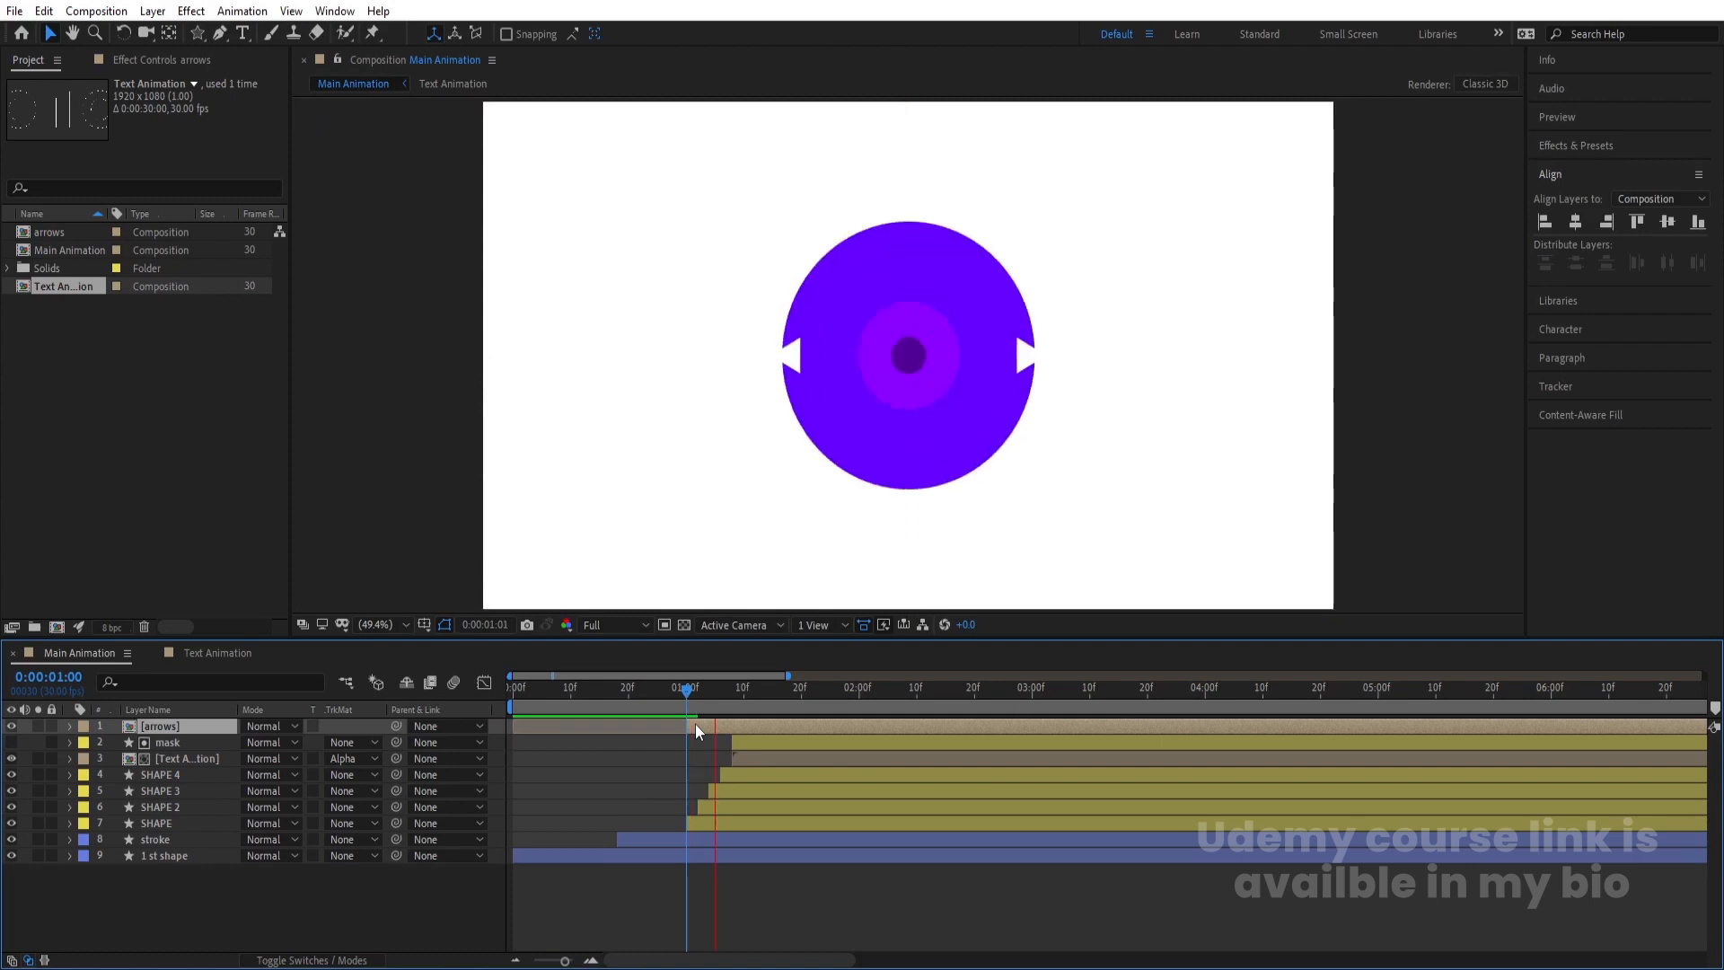
pyautogui.press('space')
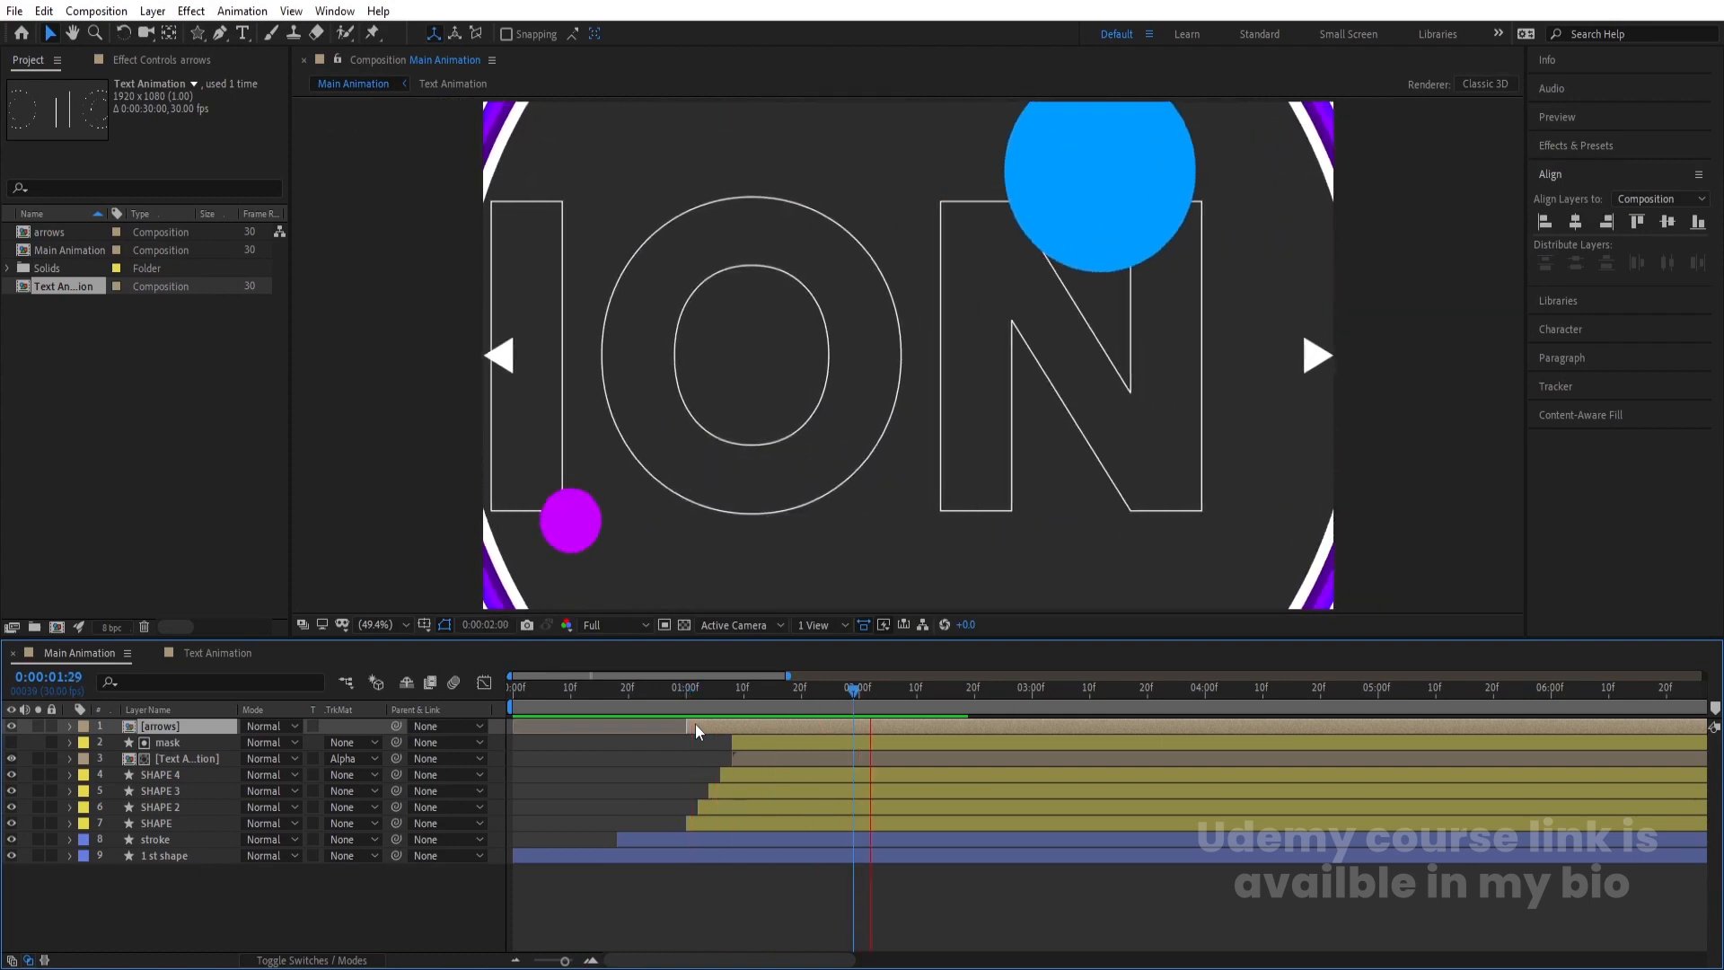
# Duplicate the arrows layer at 0:00:02:04, scaling the copy to 90% and raising it to Y position 461
pyautogui.hotkey('ctrl', 'd')
pyautogui.press('s')
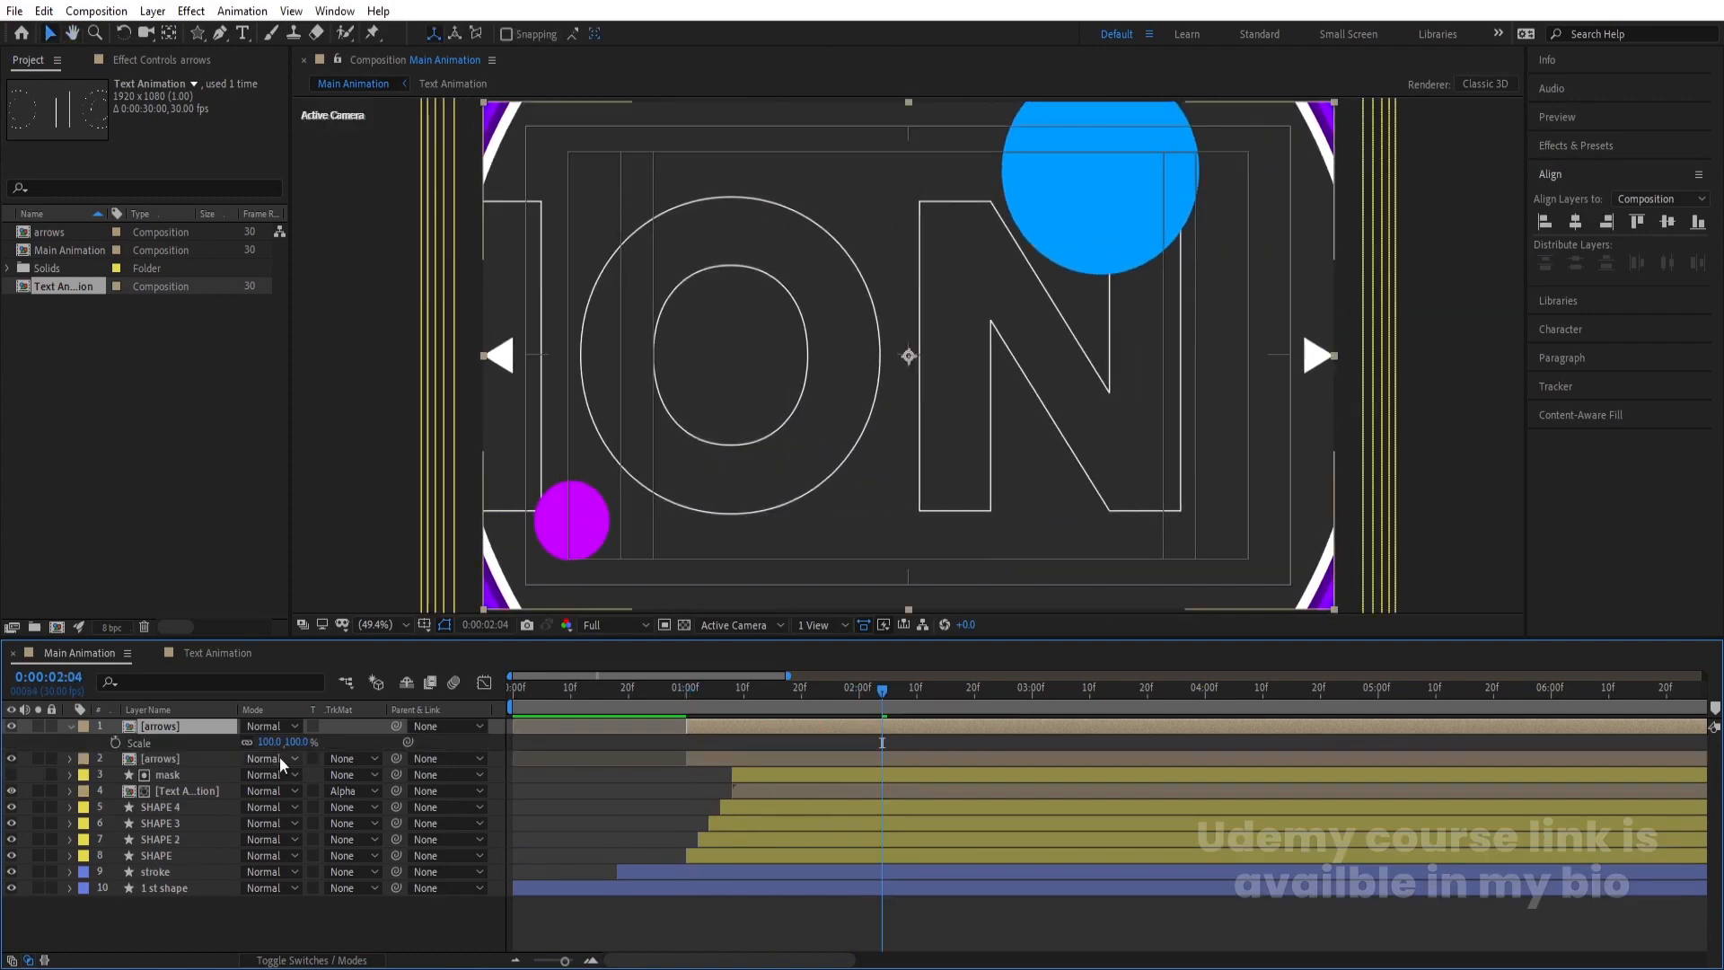
pyautogui.click(270, 742)
pyautogui.write('90')
pyautogui.press('Return')
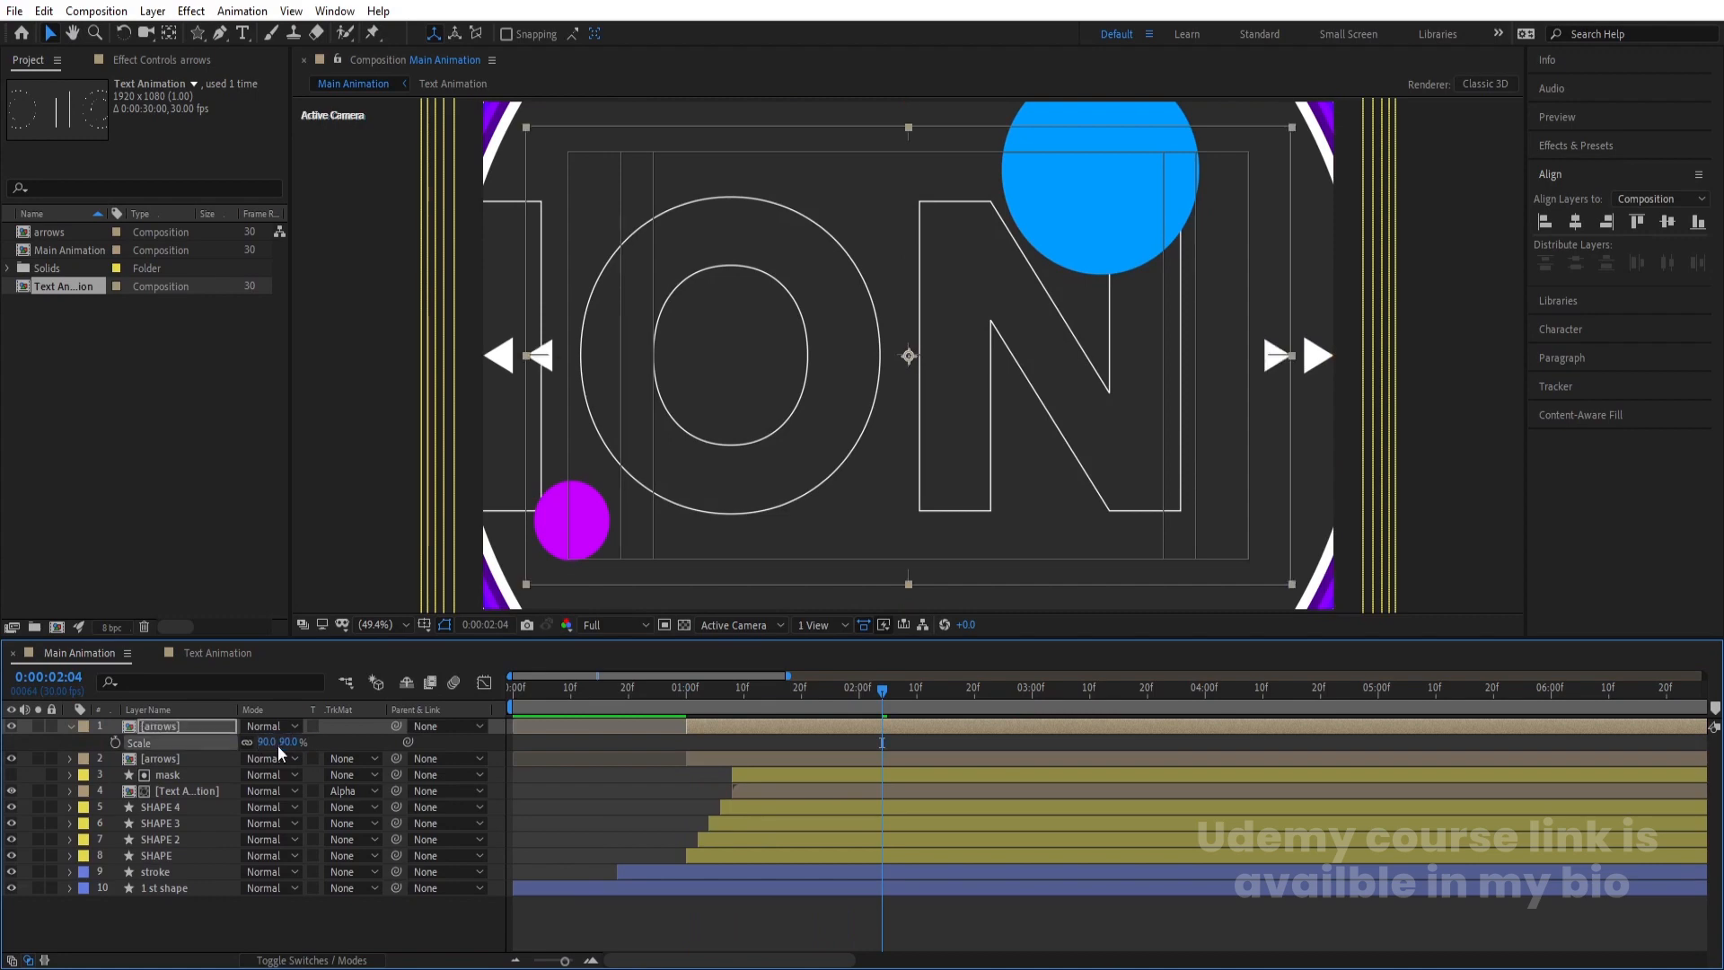
pyautogui.press('p')
pyautogui.moveTo(1263, 332); pyautogui.dragTo(1262, 320)
pyautogui.moveTo(256, 738); pyautogui.dragTo(216, 735)
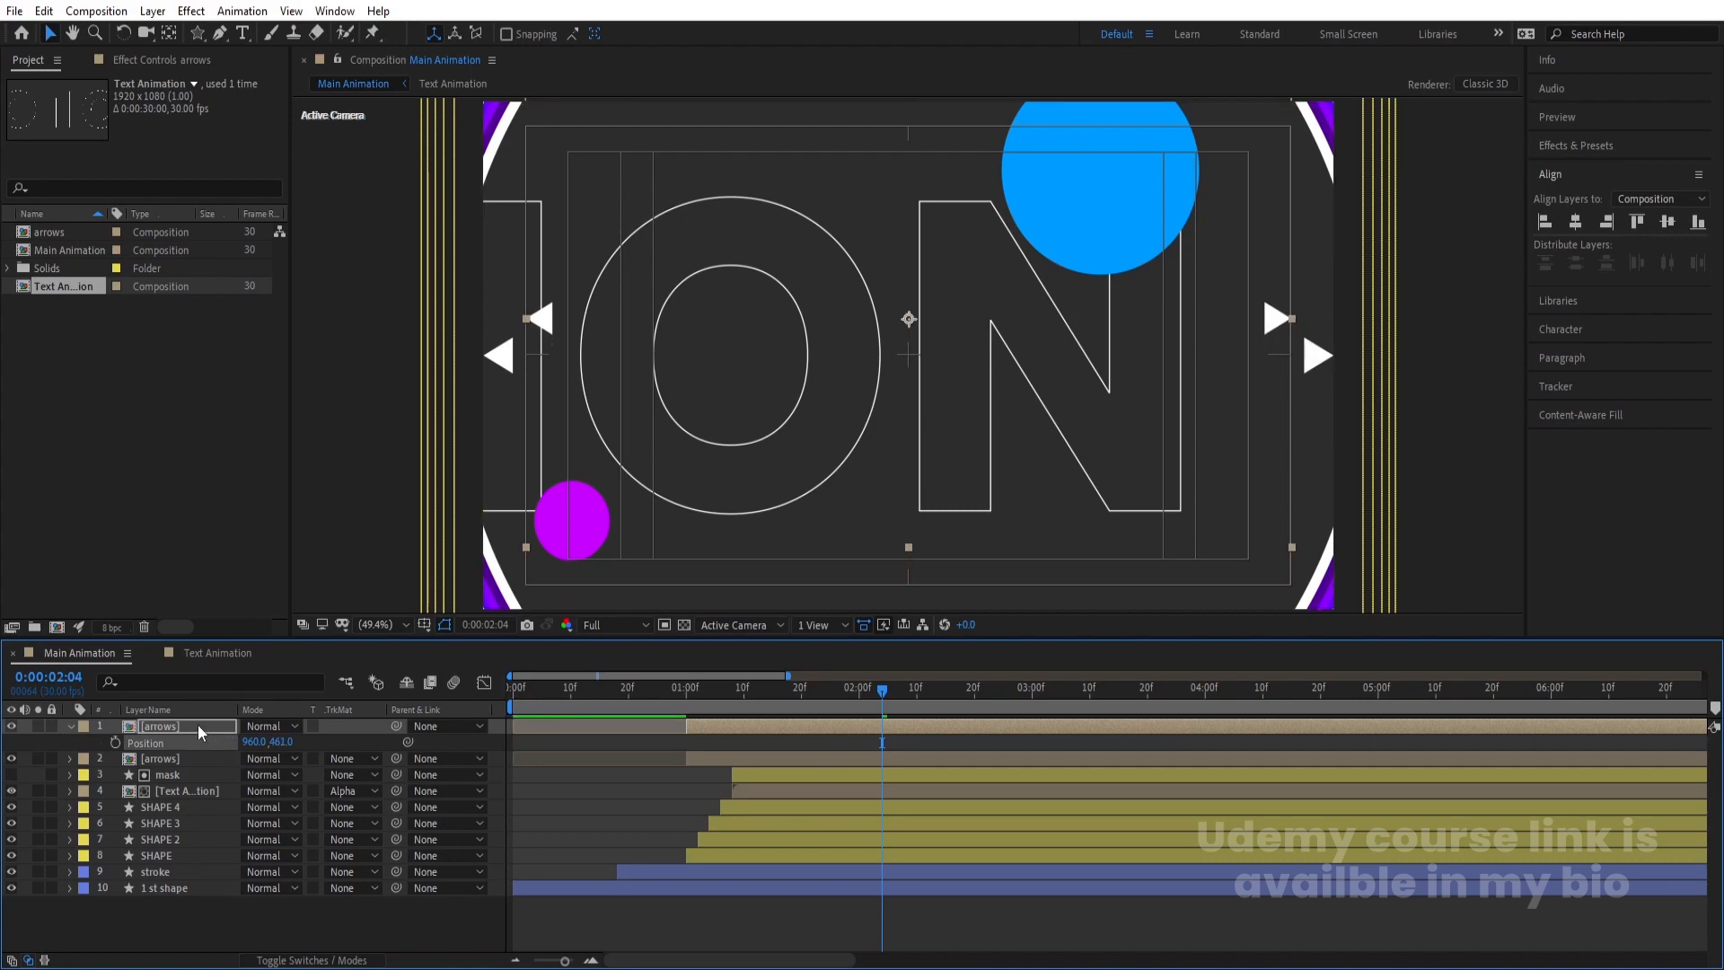
# Duplicate the 90% arrows layer, scaling the new copy to 80% and raising it to Y position 392
pyautogui.hotkey('ctrl', 'd')
pyautogui.press('s')
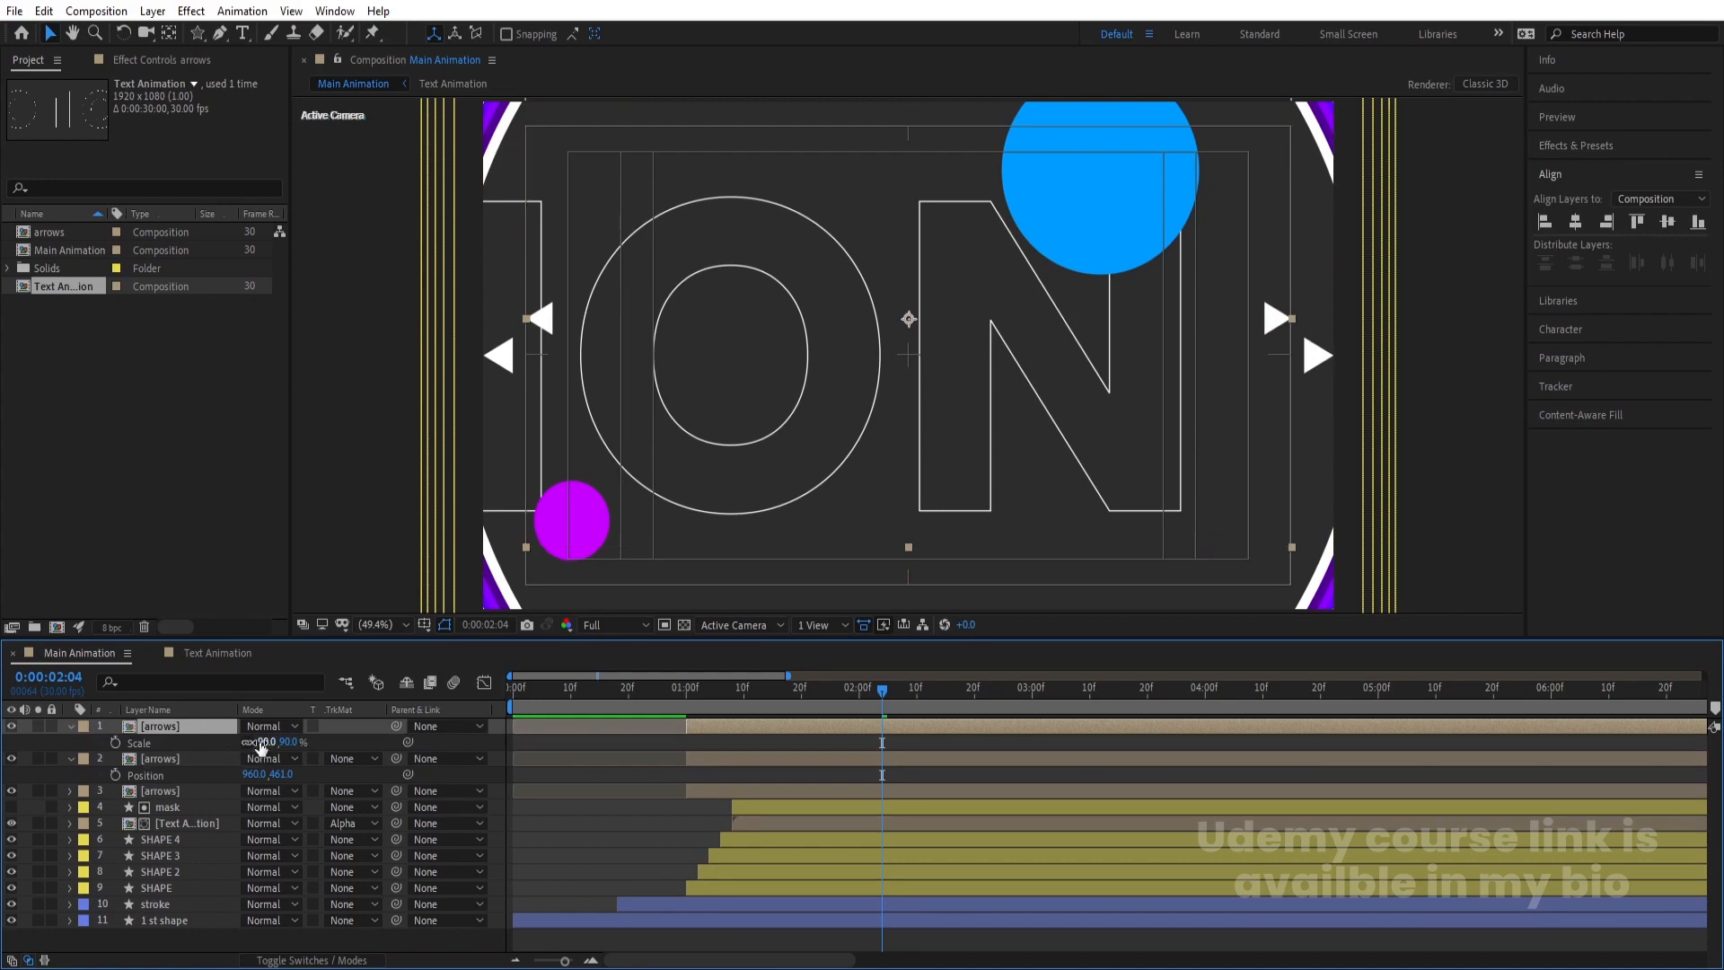
pyautogui.click(261, 747)
pyautogui.write('80')
pyautogui.press('Return')
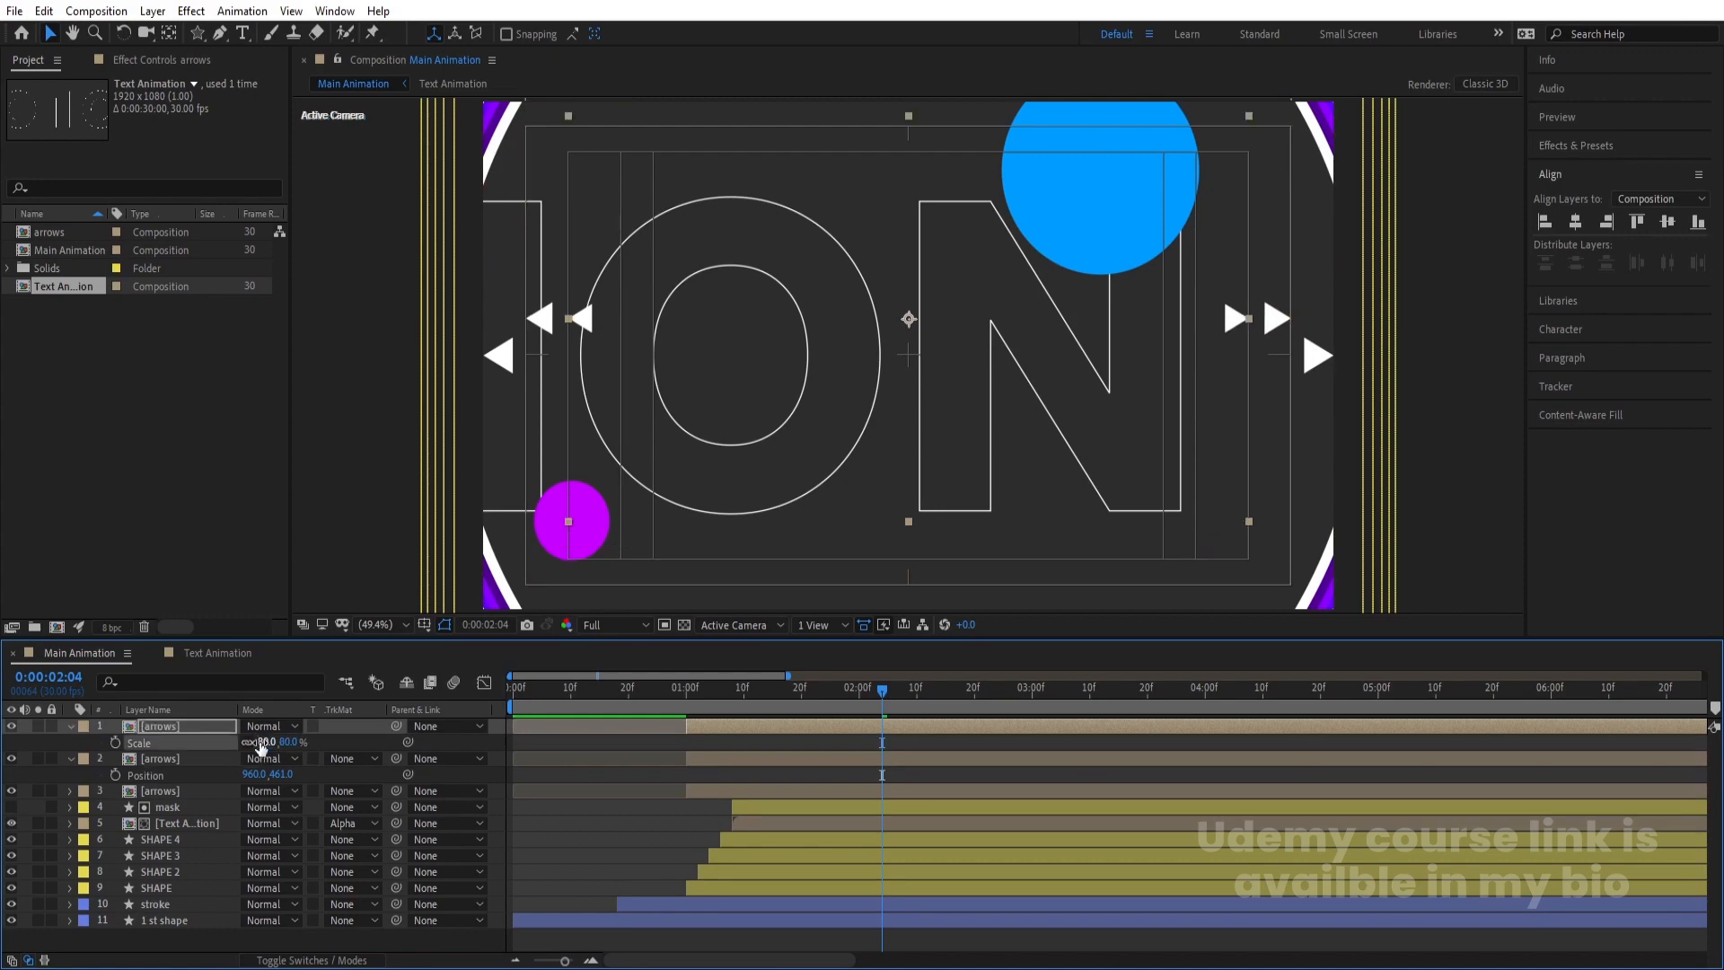
pyautogui.press('p')
pyautogui.moveTo(282, 742); pyautogui.dragTo(231, 739)
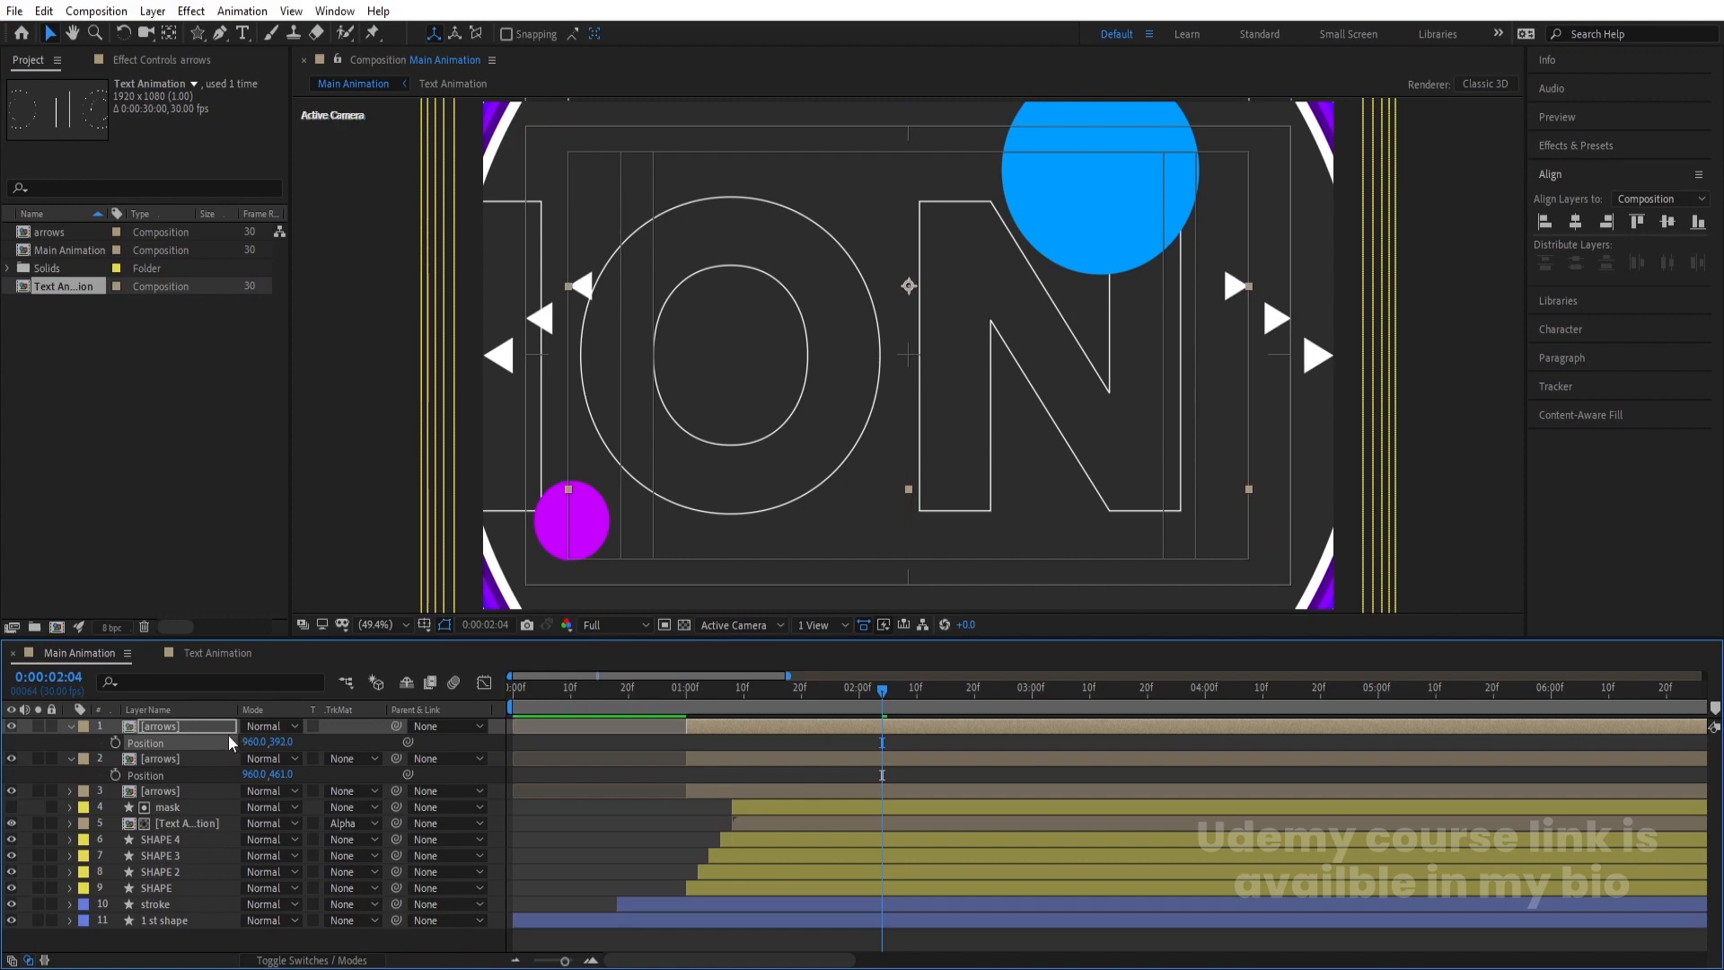
# Duplicate the 80% arrows layer, scaling the new copy to 70% and raising it to Y position 326
pyautogui.hotkey('ctrl', 'd')
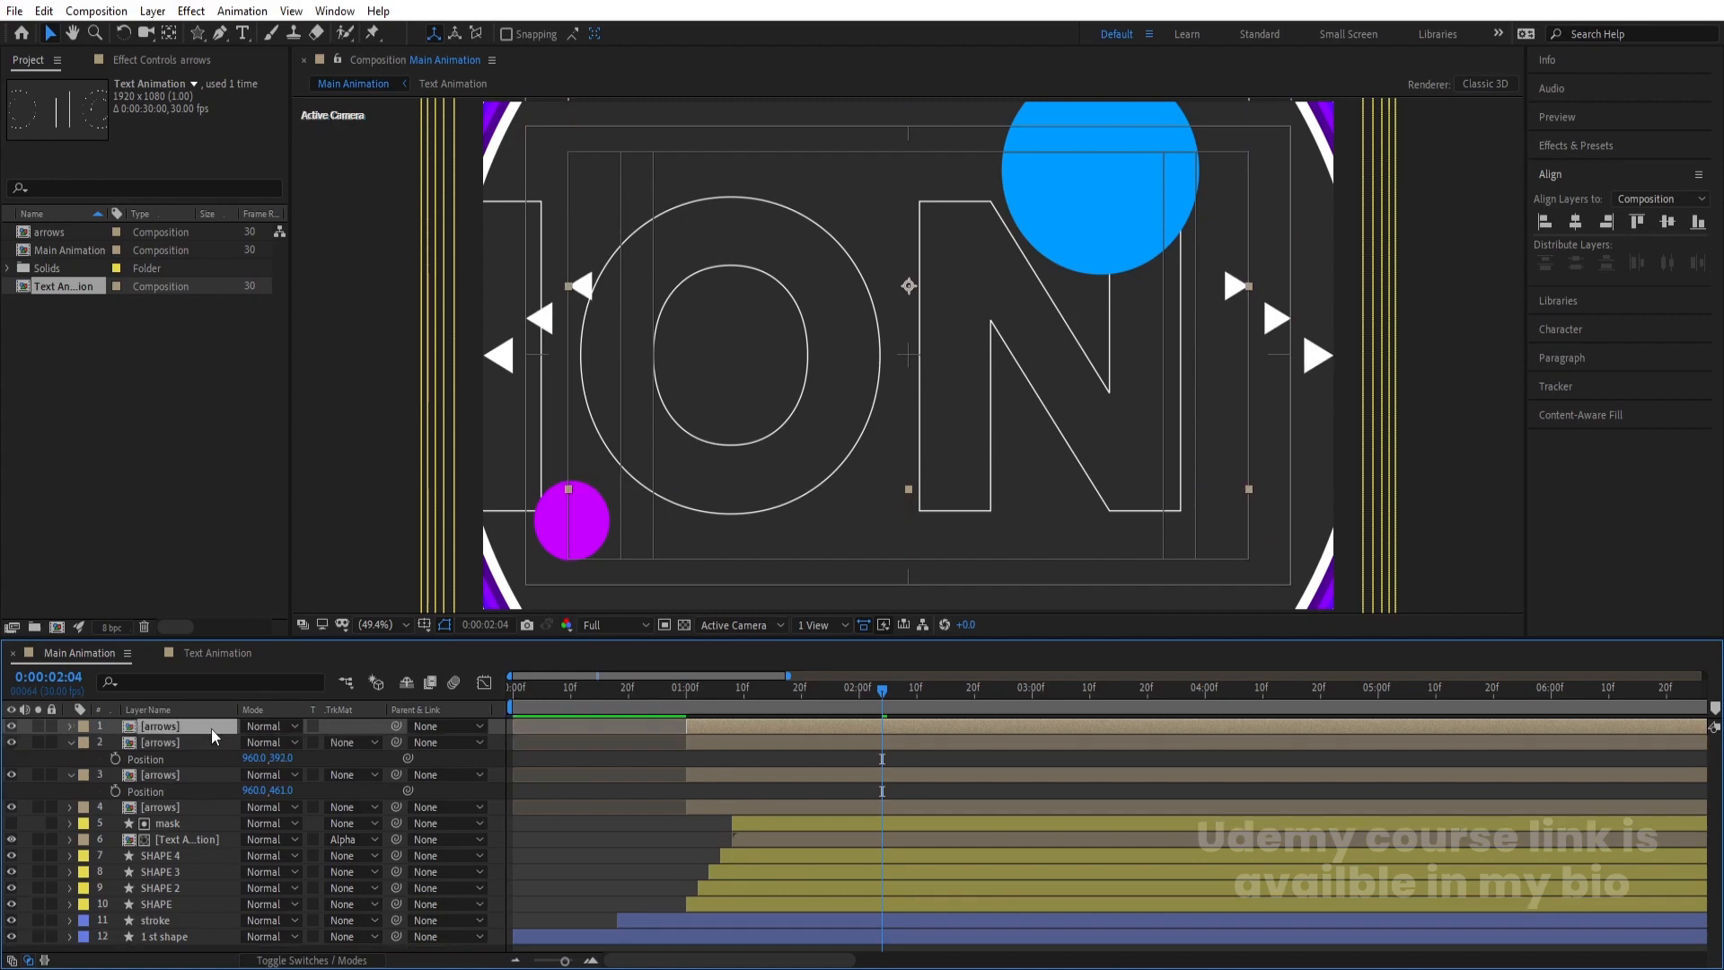
pyautogui.press('p')
pyautogui.press('s')
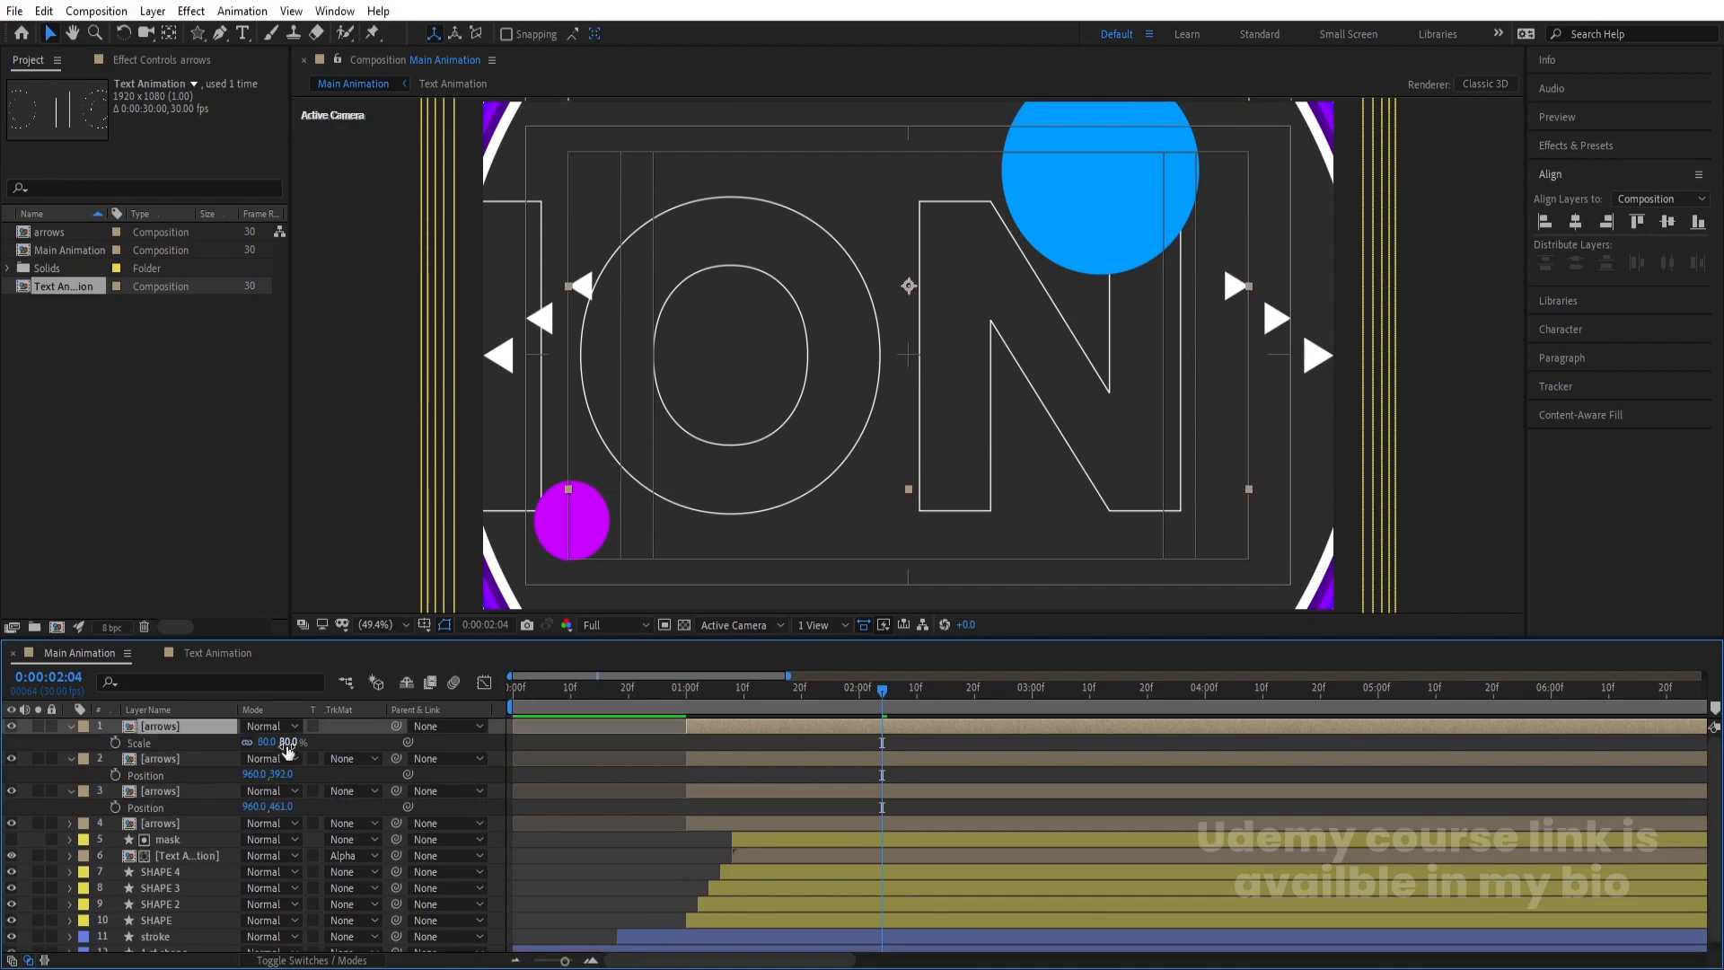
pyautogui.click(268, 742)
pyautogui.write('70')
pyautogui.press('Return')
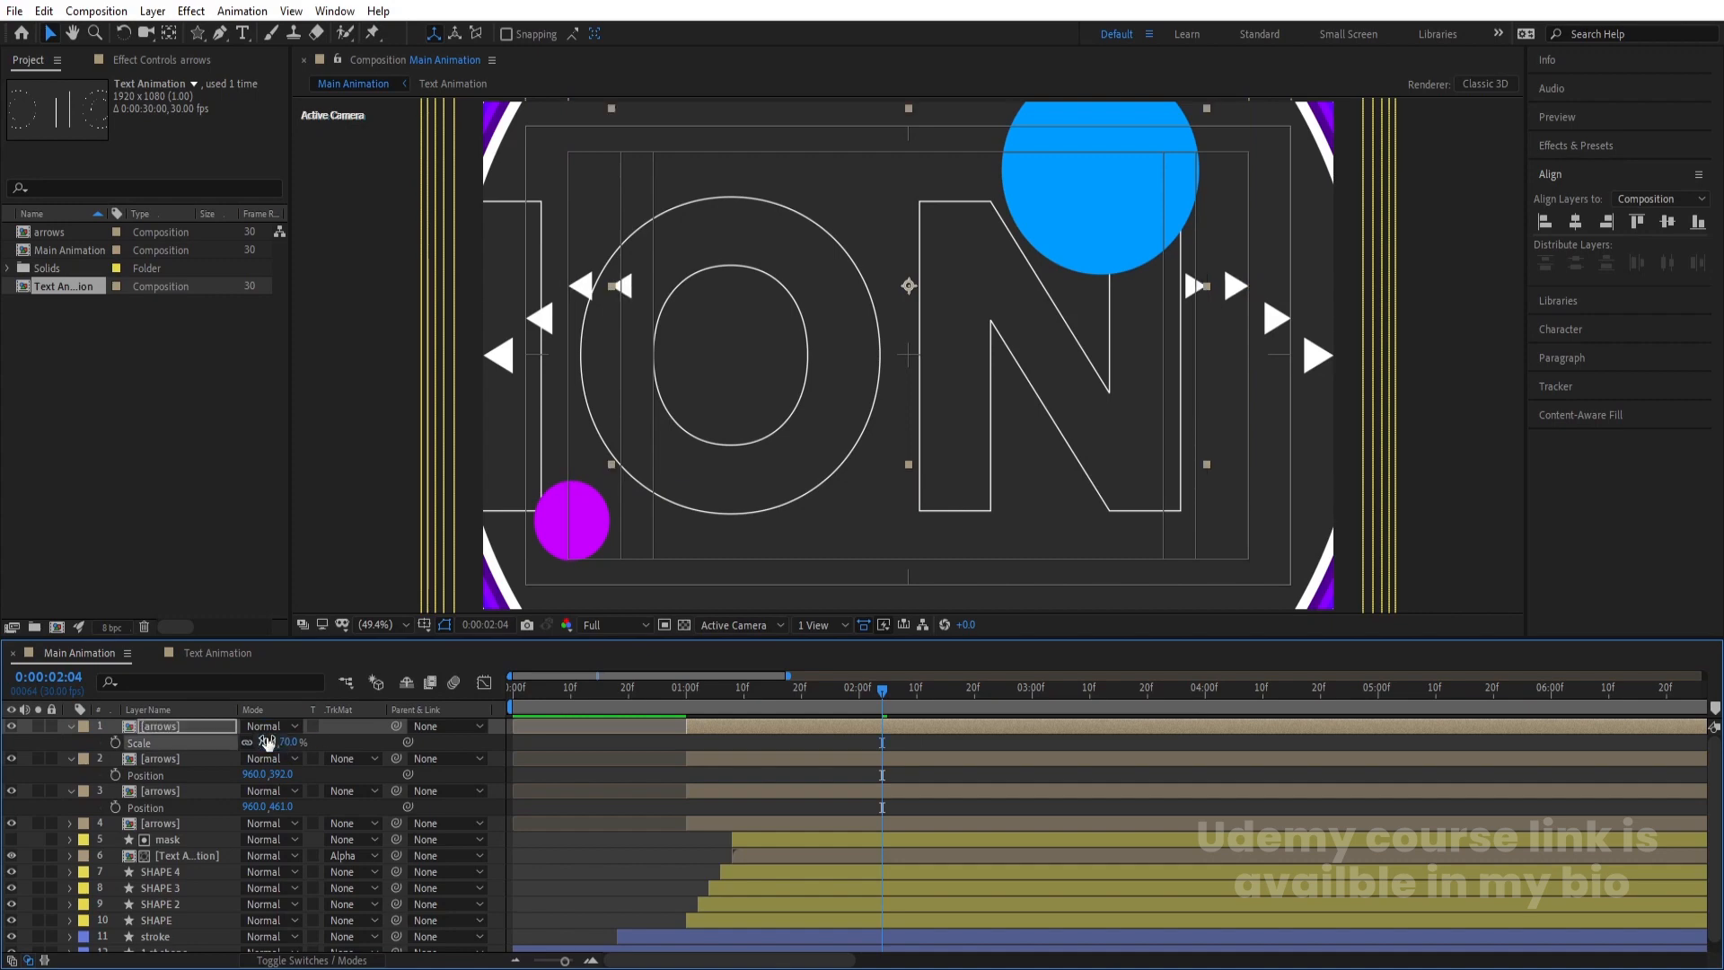
pyautogui.press('p')
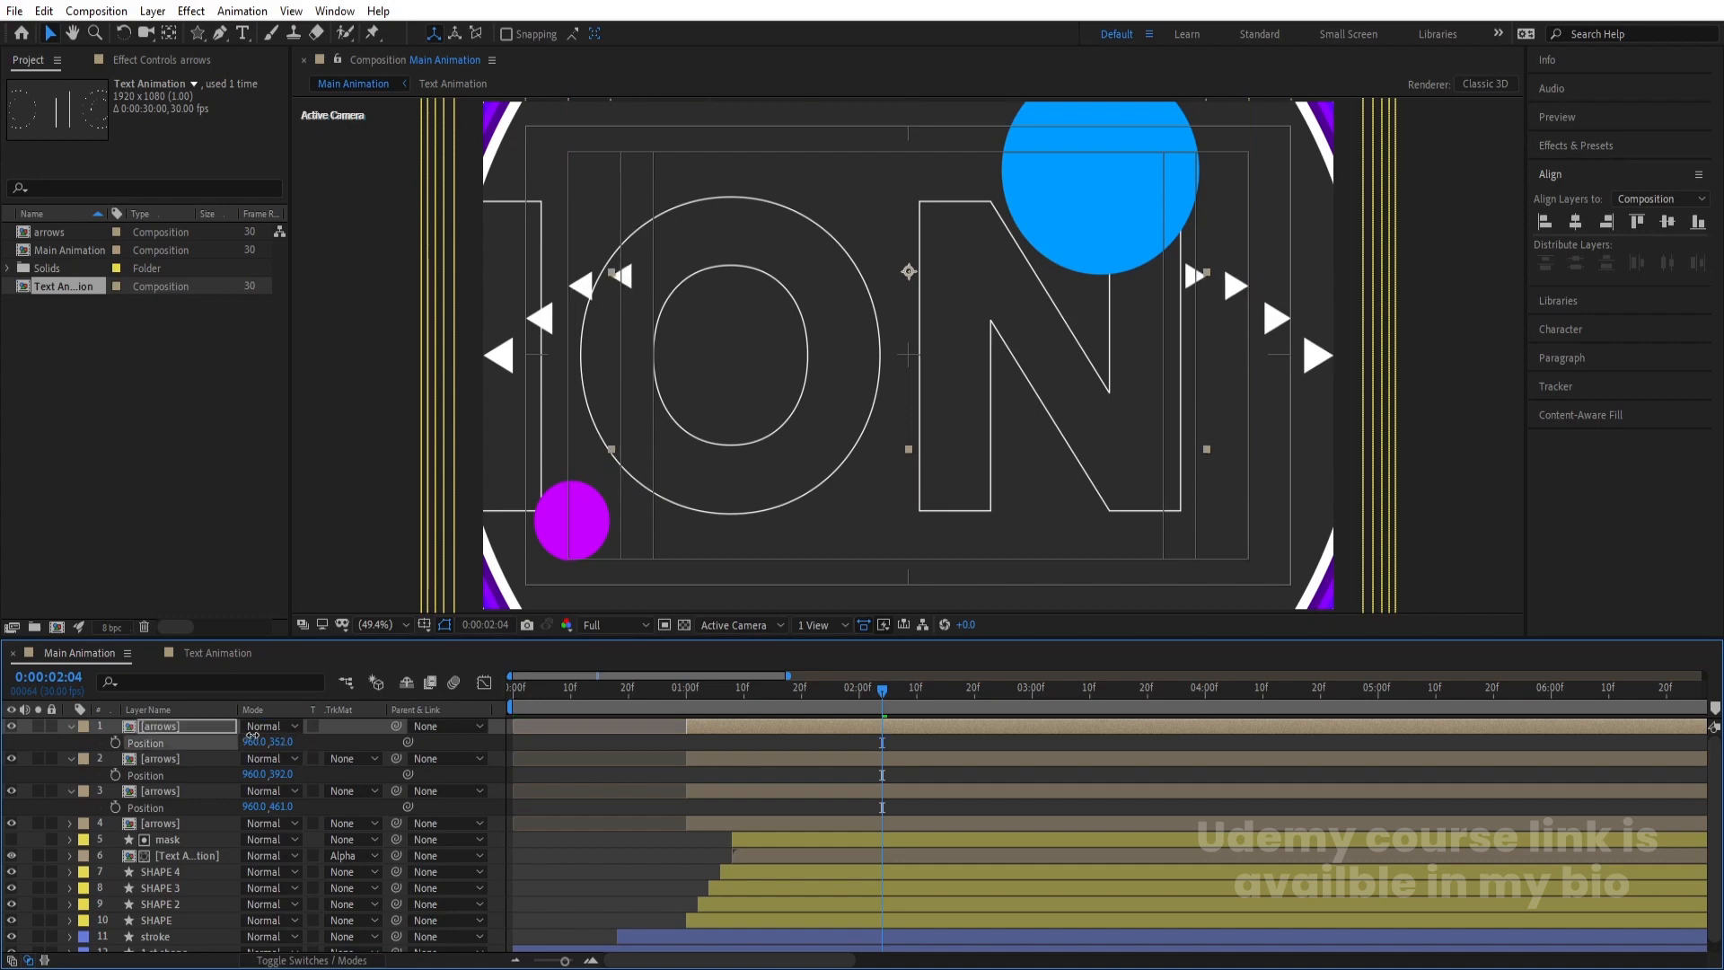
pyautogui.moveTo(280, 742); pyautogui.dragTo(235, 735)
# Duplicate the 70% arrows layer, scaling the new copy to 60% and raising it to Y position 265
pyautogui.click(161, 741)
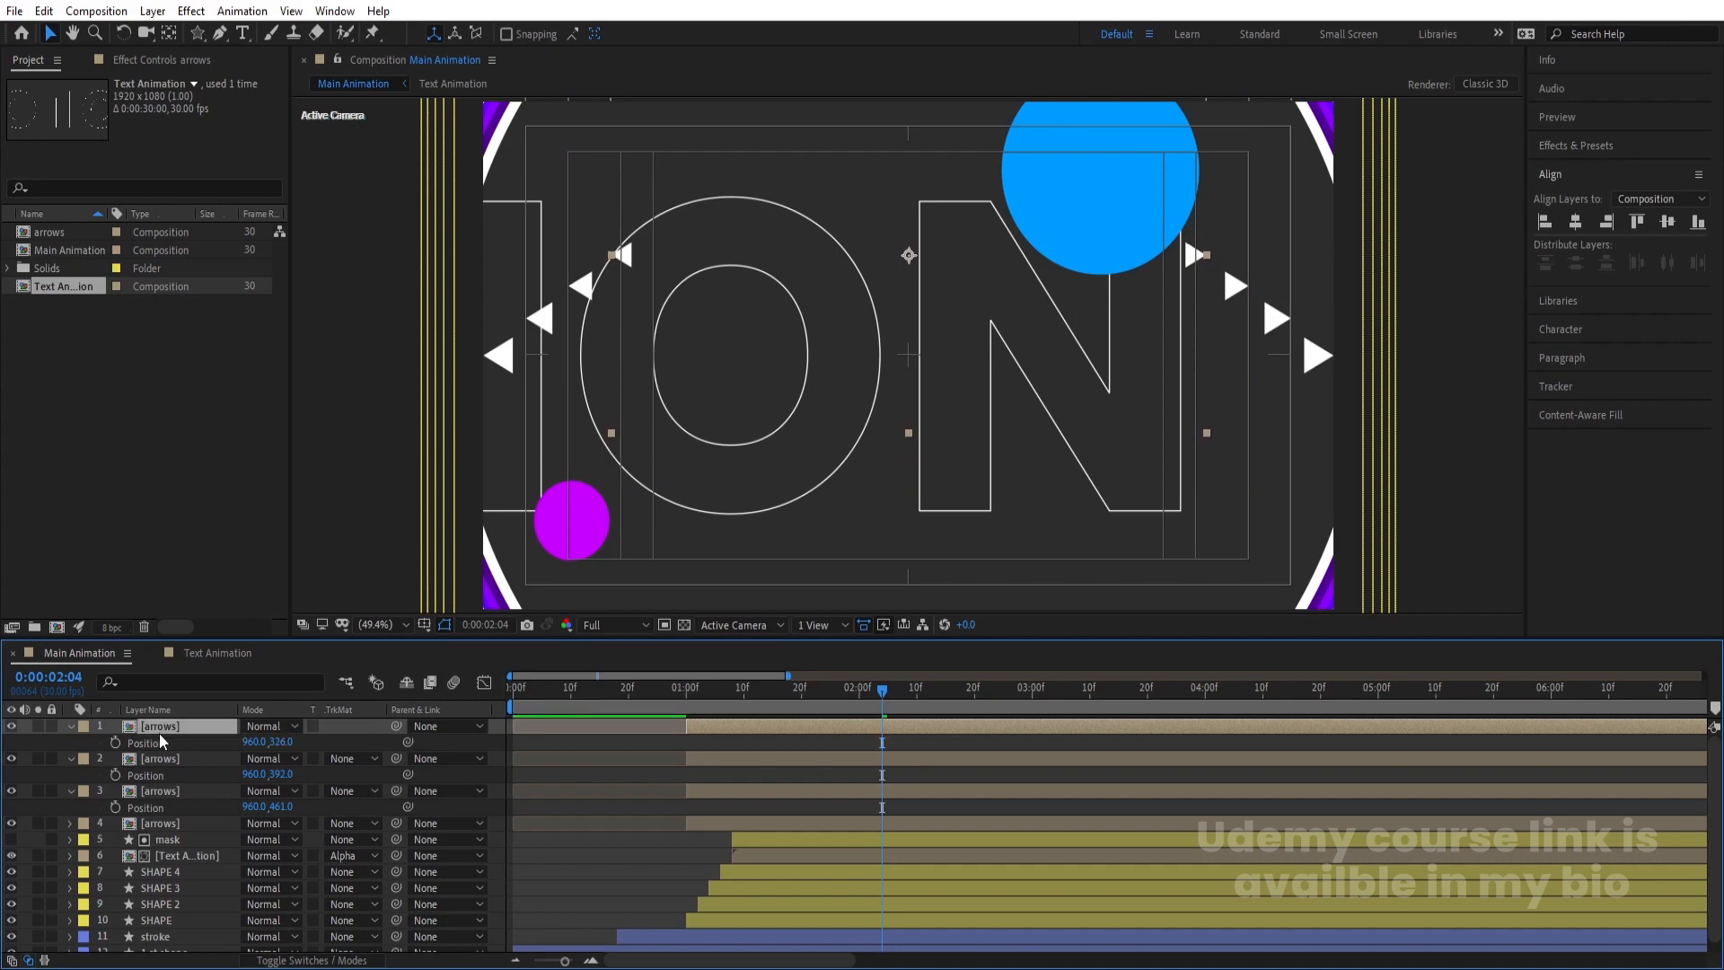
pyautogui.hotkey('ctrl', 'd')
pyautogui.press('s')
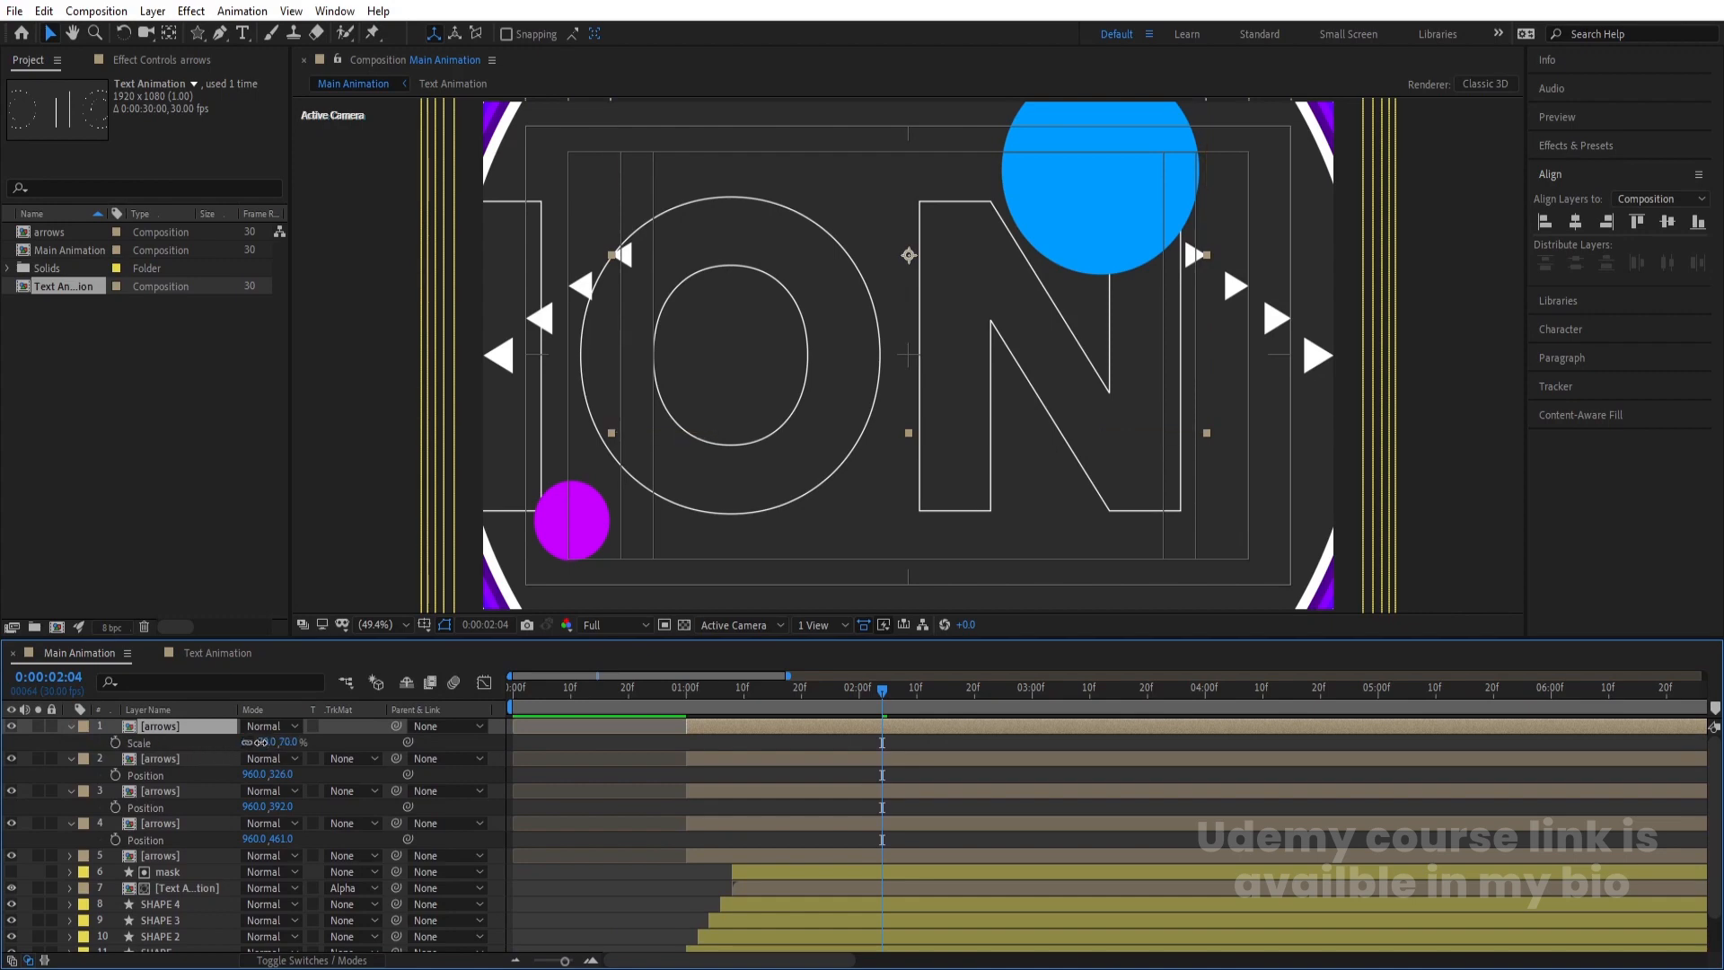
pyautogui.click(263, 742)
pyautogui.write('60')
pyautogui.press('Return')
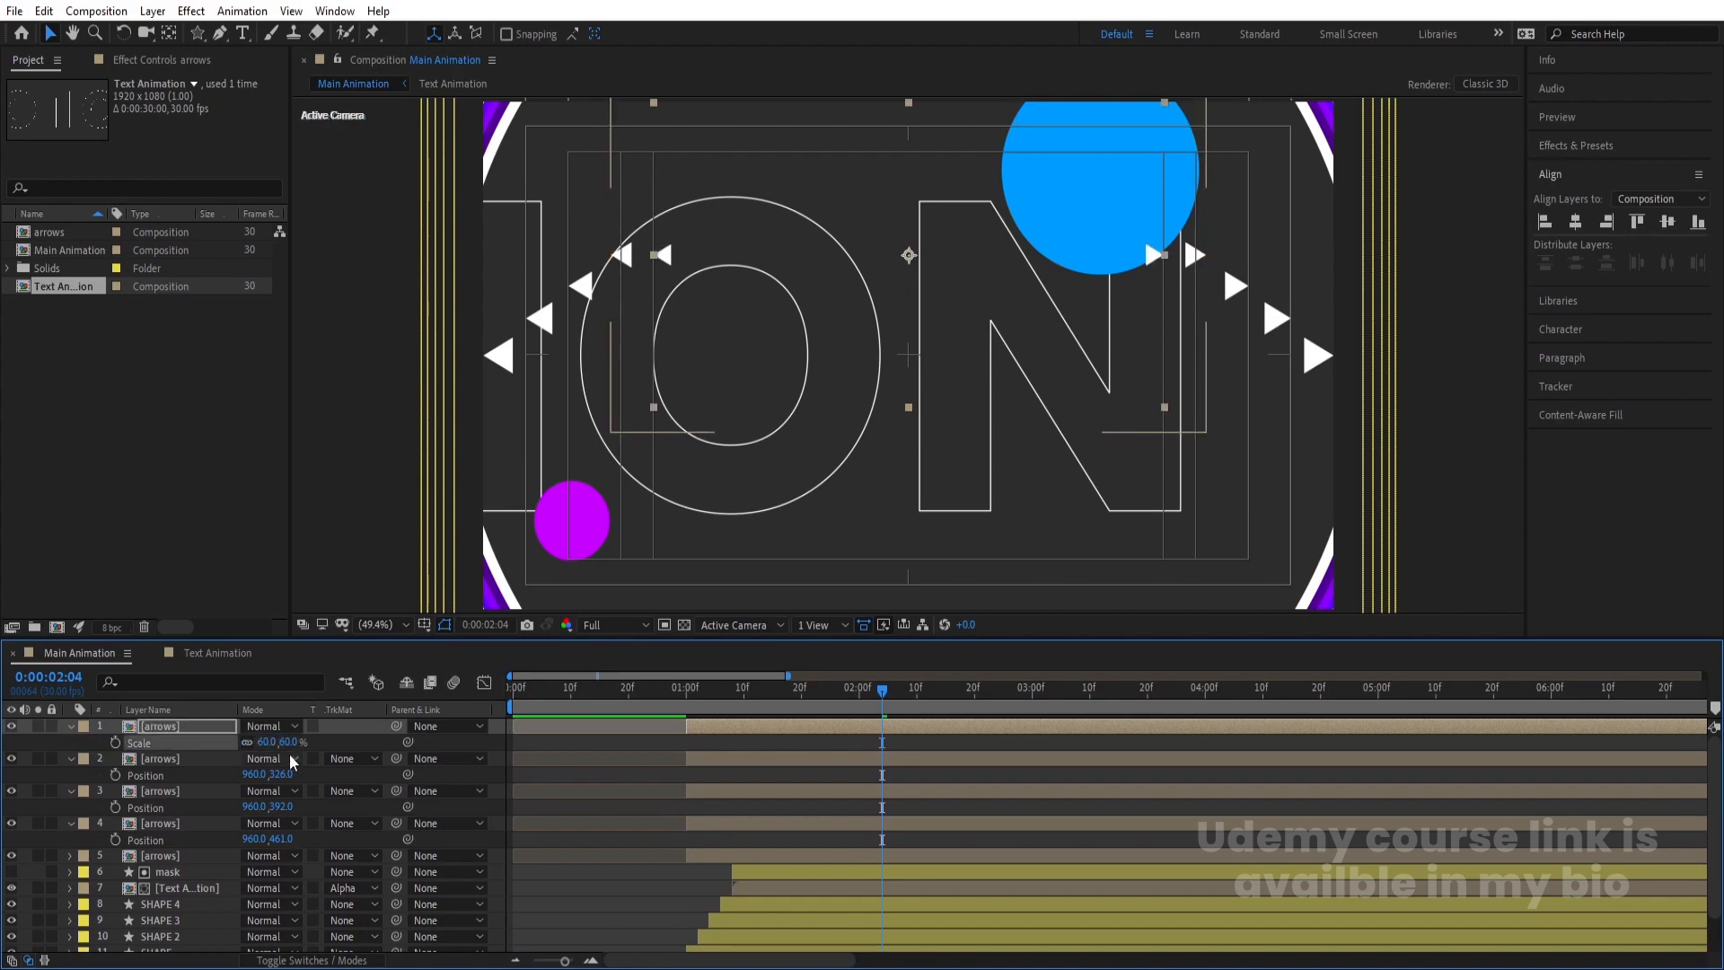
pyautogui.press('p')
pyautogui.moveTo(258, 741); pyautogui.dragTo(238, 751)
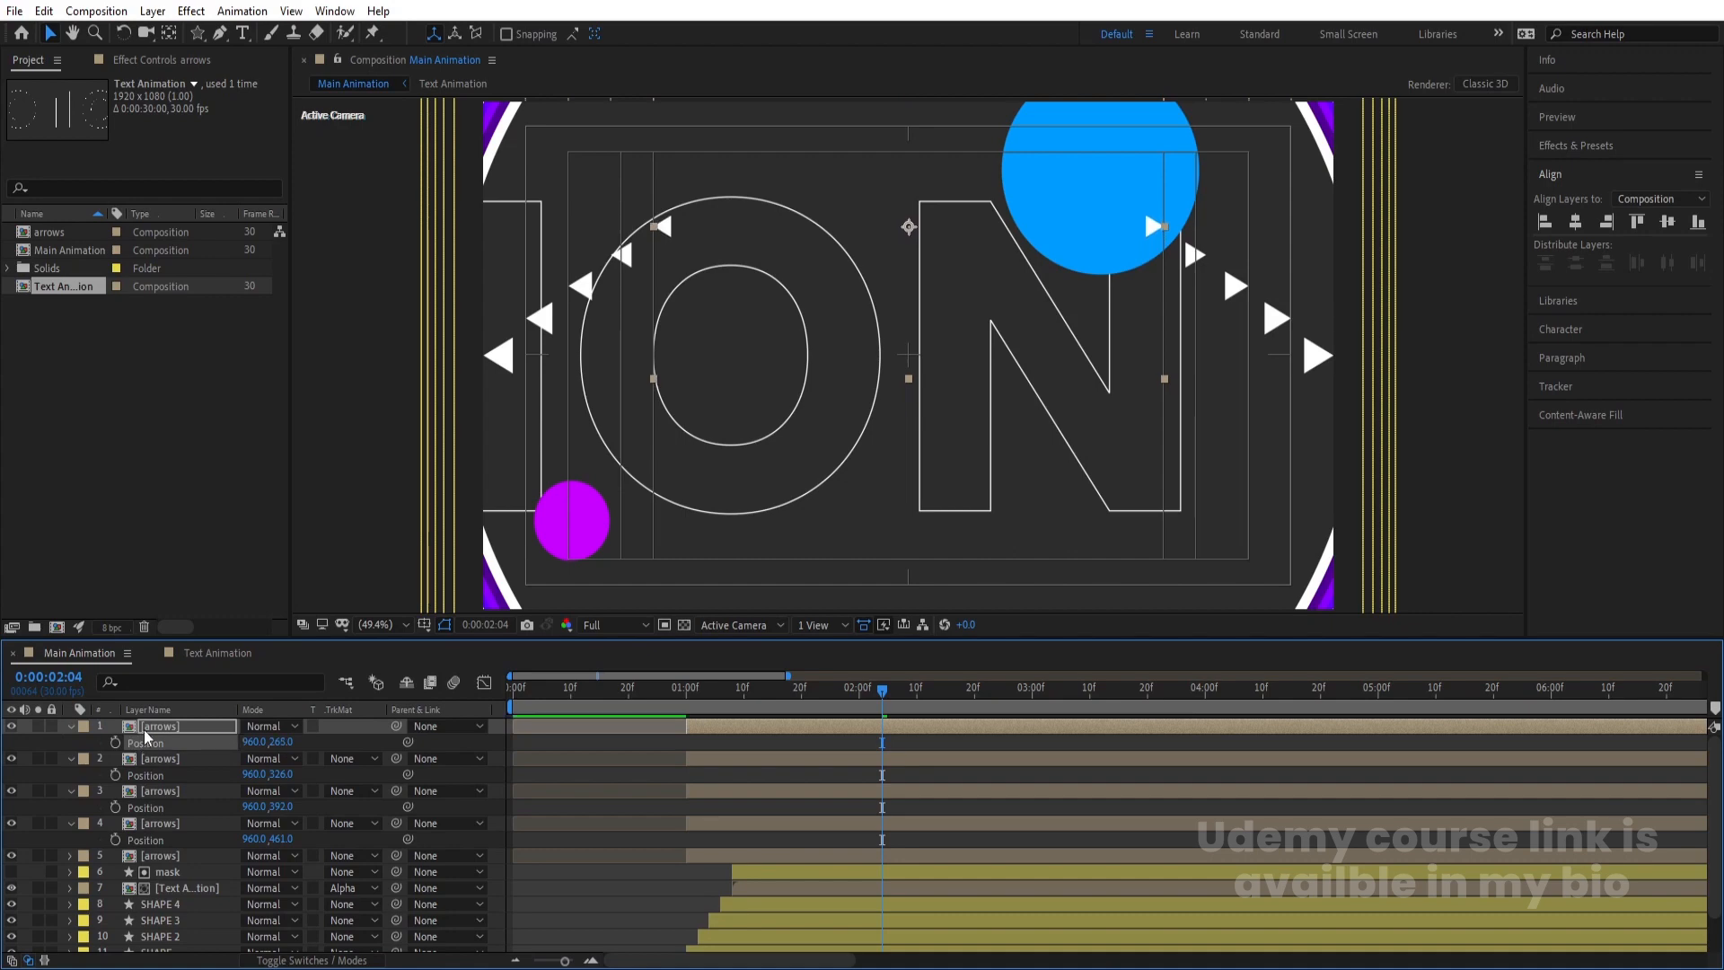
# Duplicate the 60% arrows layer, scaling the new copy to 50% and raising it to Y position 203
pyautogui.click(145, 729)
pyautogui.hotkey('ctrl', 'd')
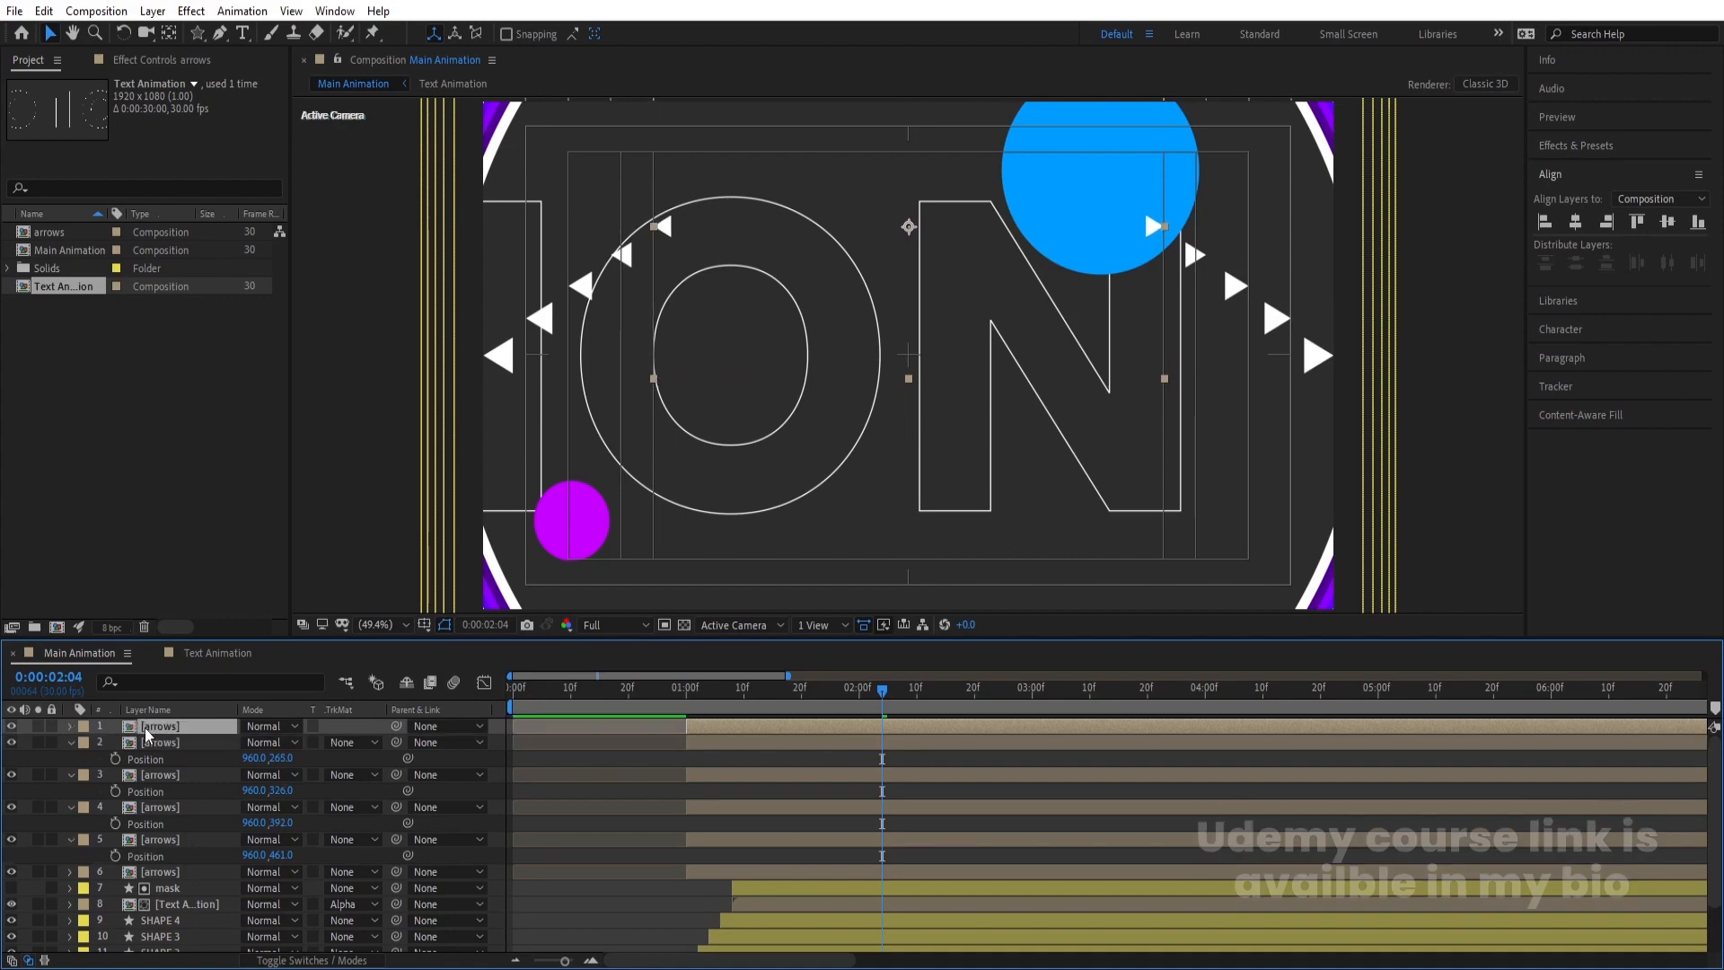
pyautogui.press('s')
pyautogui.click(267, 742)
pyautogui.write('50')
pyautogui.press('Return')
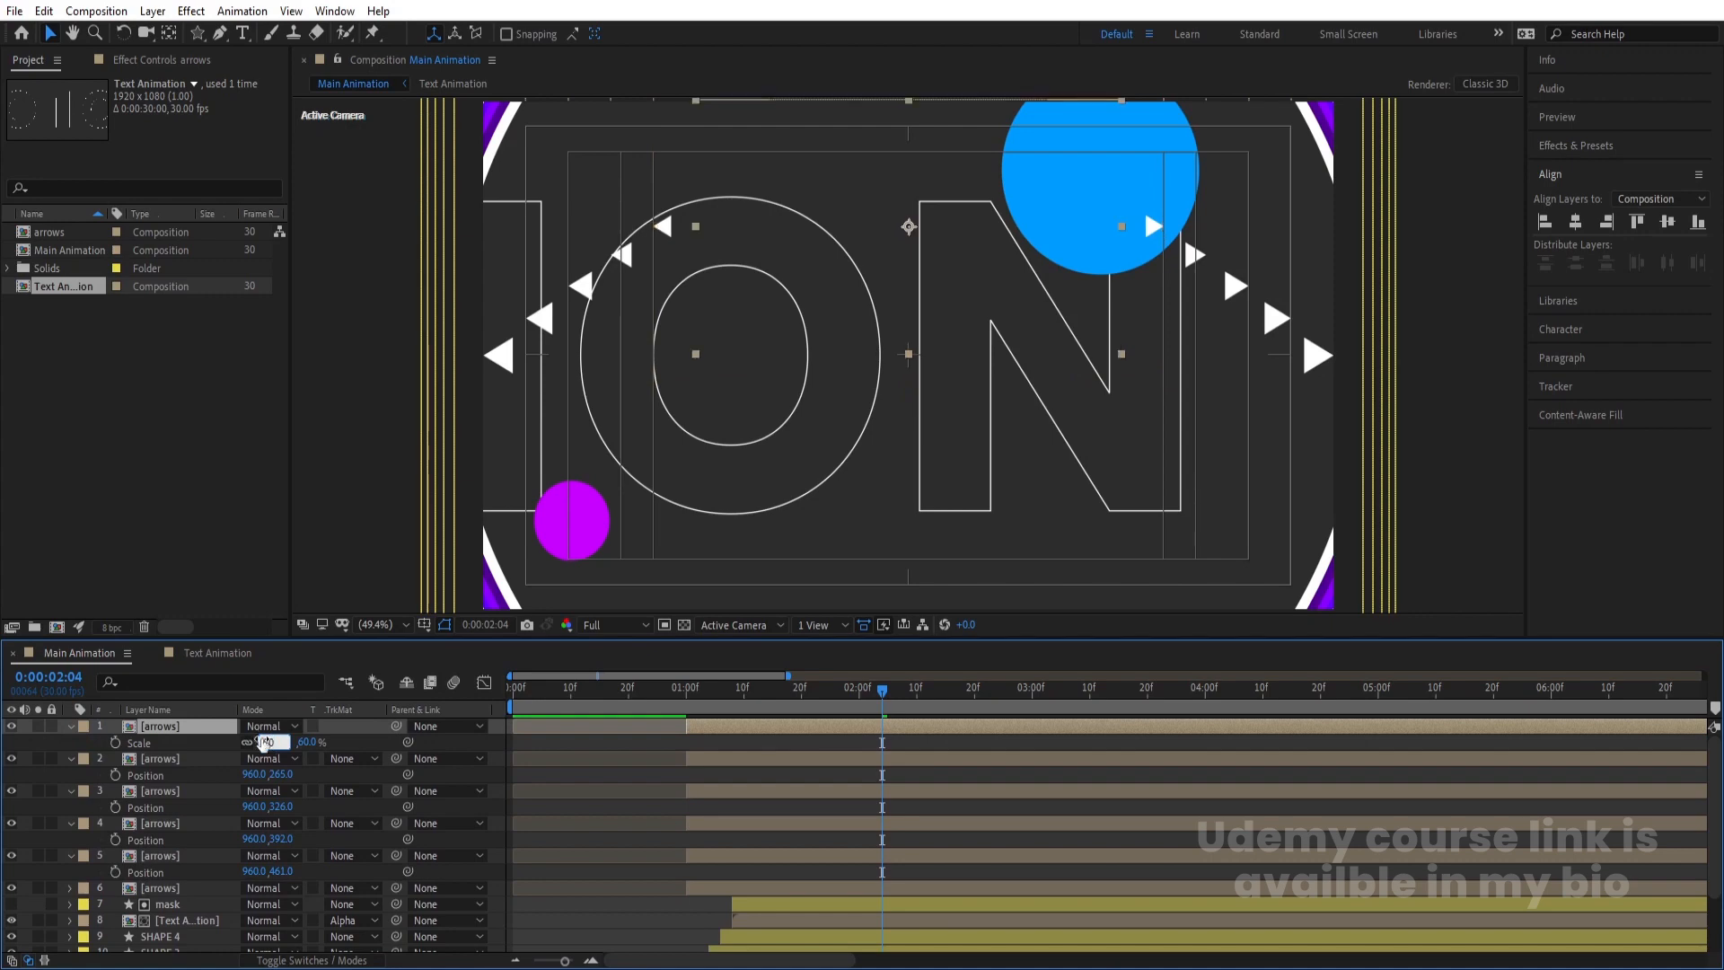
pyautogui.press('p')
pyautogui.moveTo(282, 742); pyautogui.dragTo(224, 739)
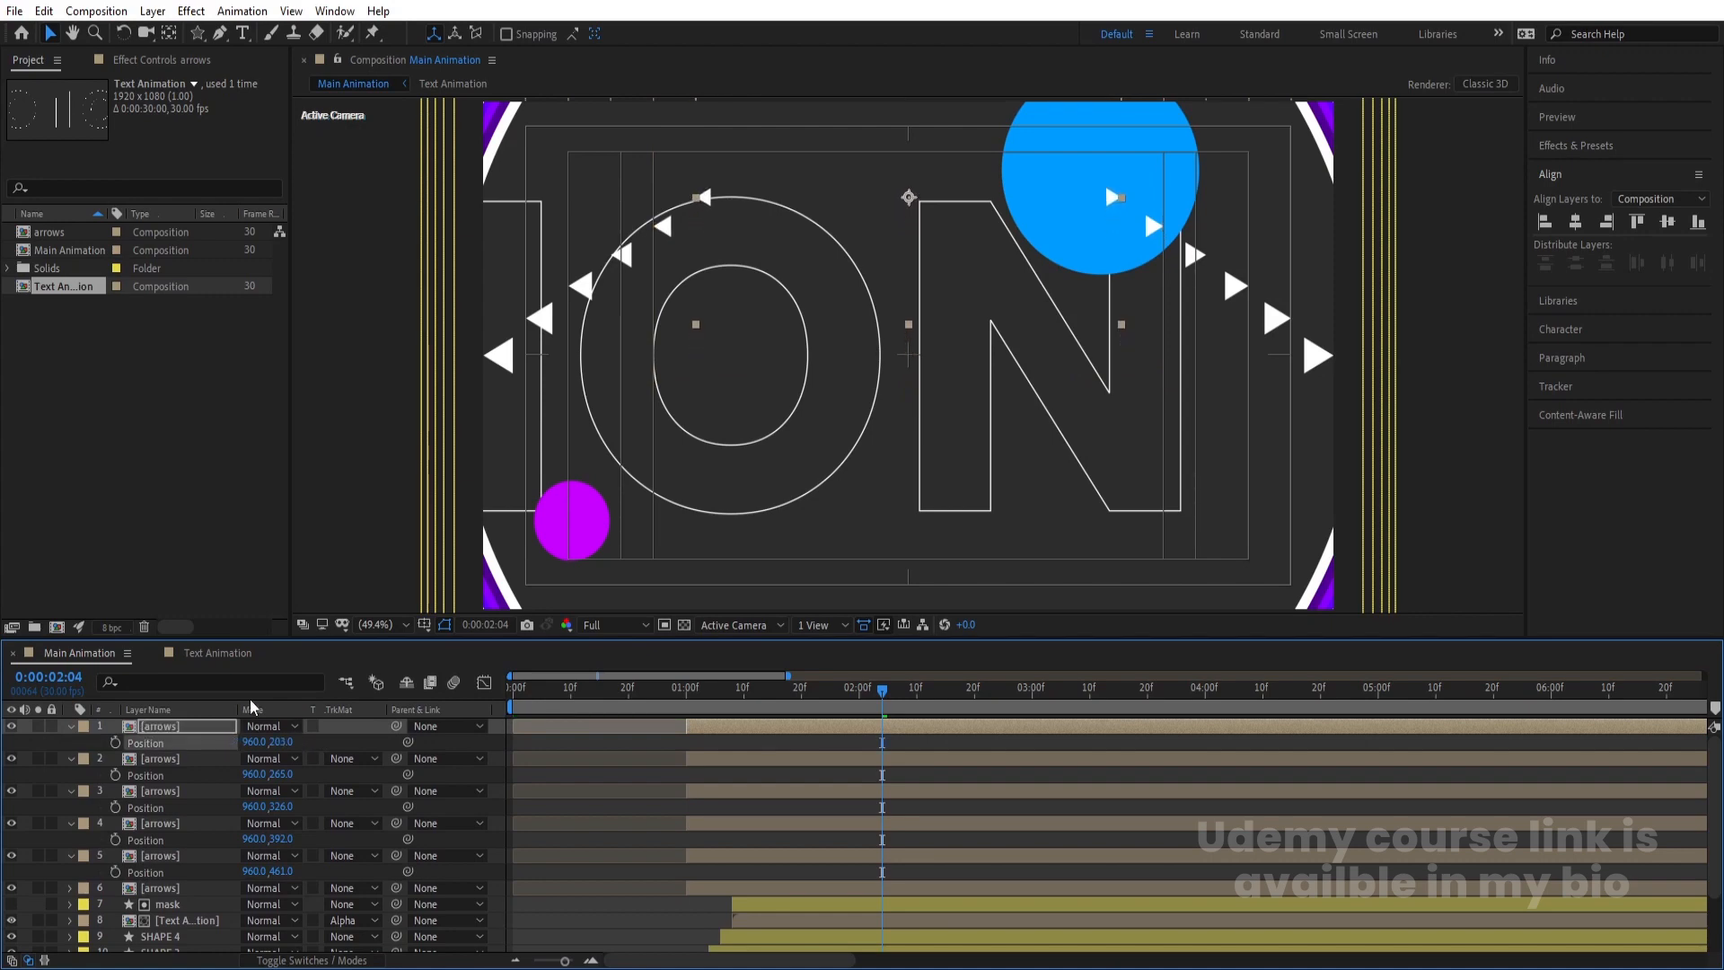
# Duplicate the 50% arrows layer, scaling the new copy to 40% and raising it to Y position 150
pyautogui.click(155, 732)
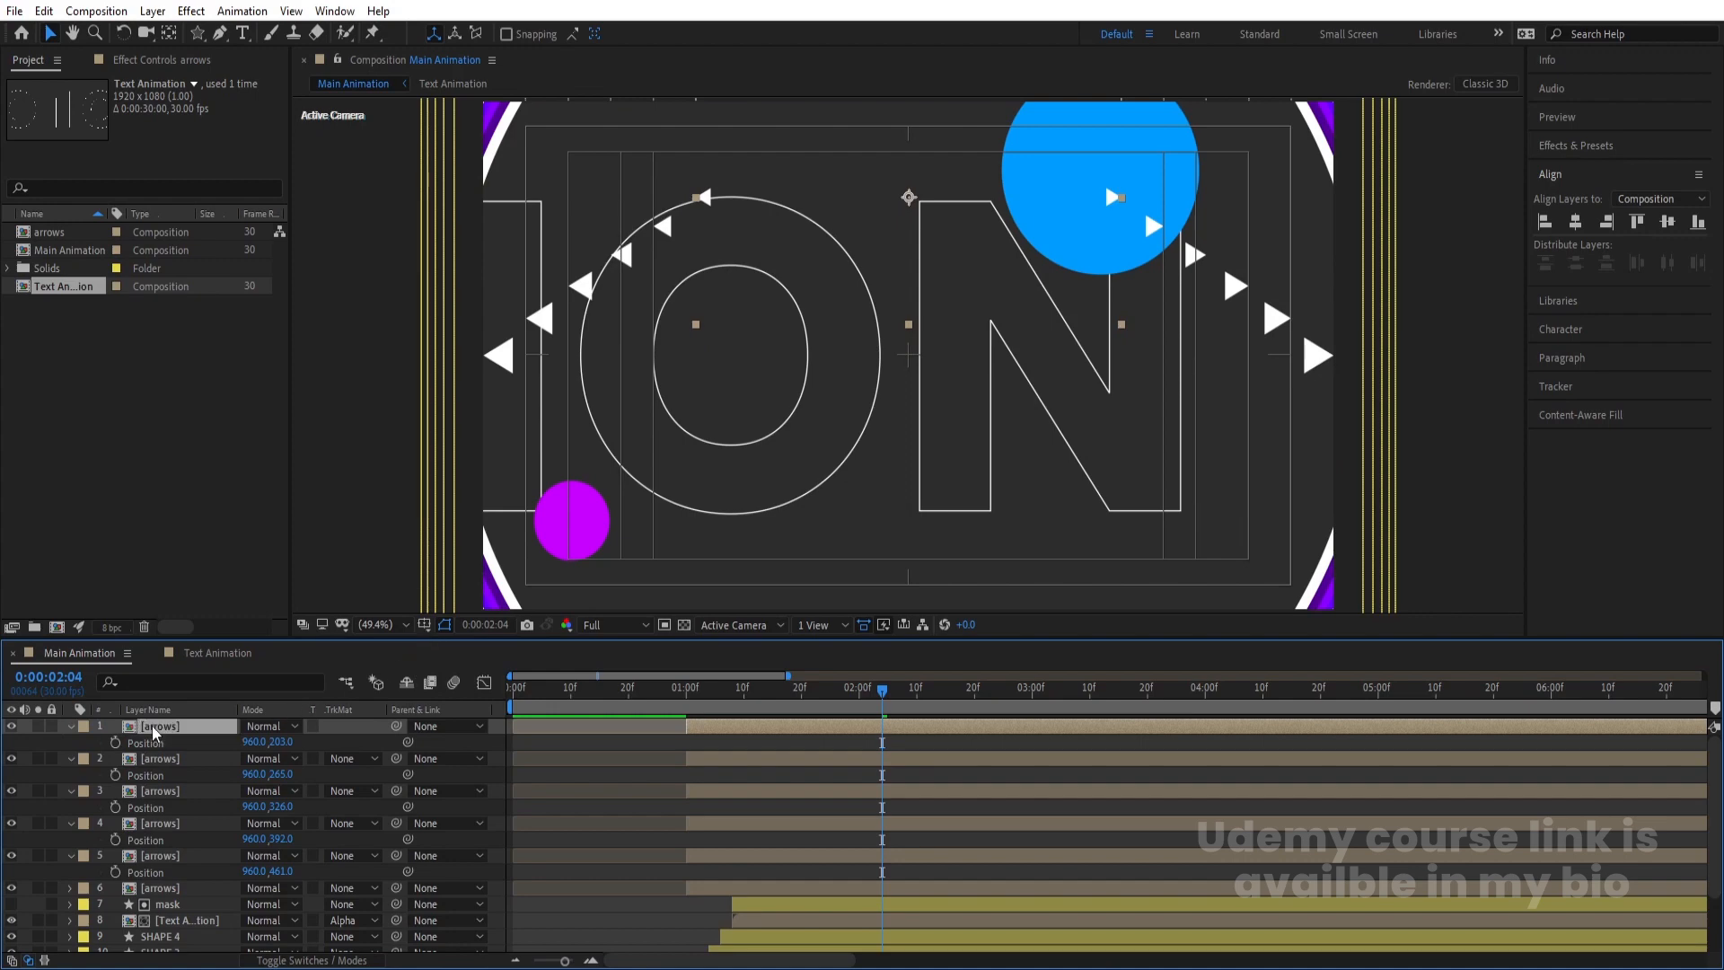
pyautogui.hotkey('ctrl', 'd')
pyautogui.press('s')
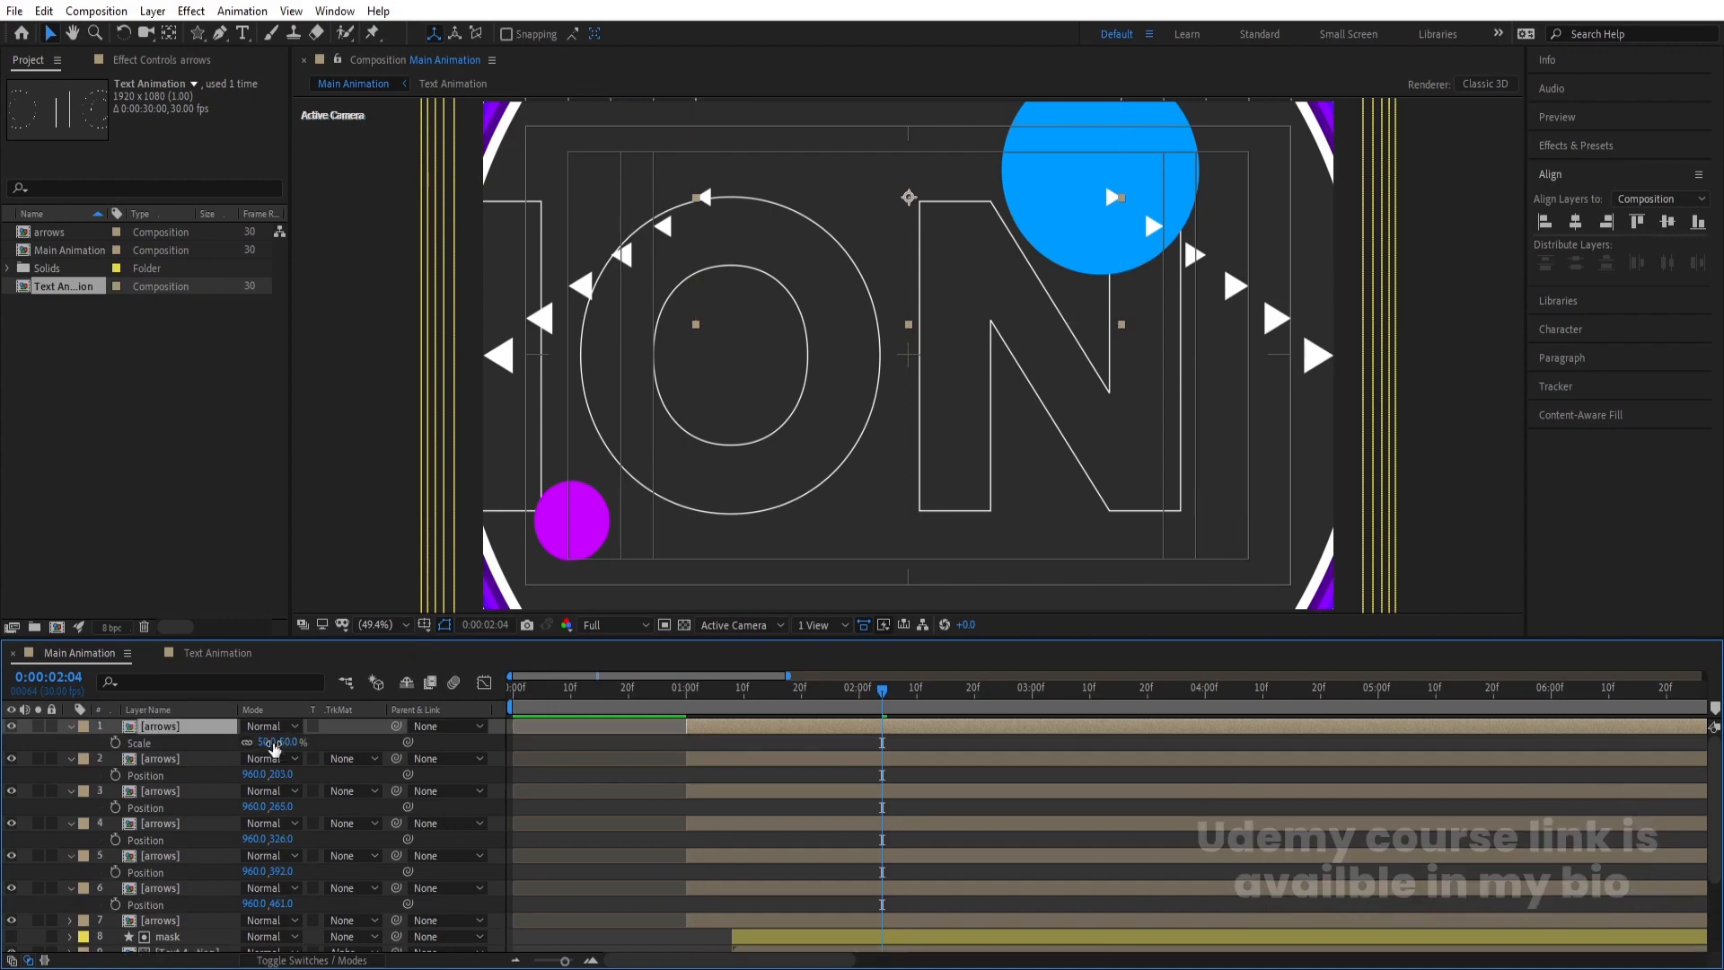
pyautogui.click(266, 741)
pyautogui.write('40')
pyautogui.press('Return')
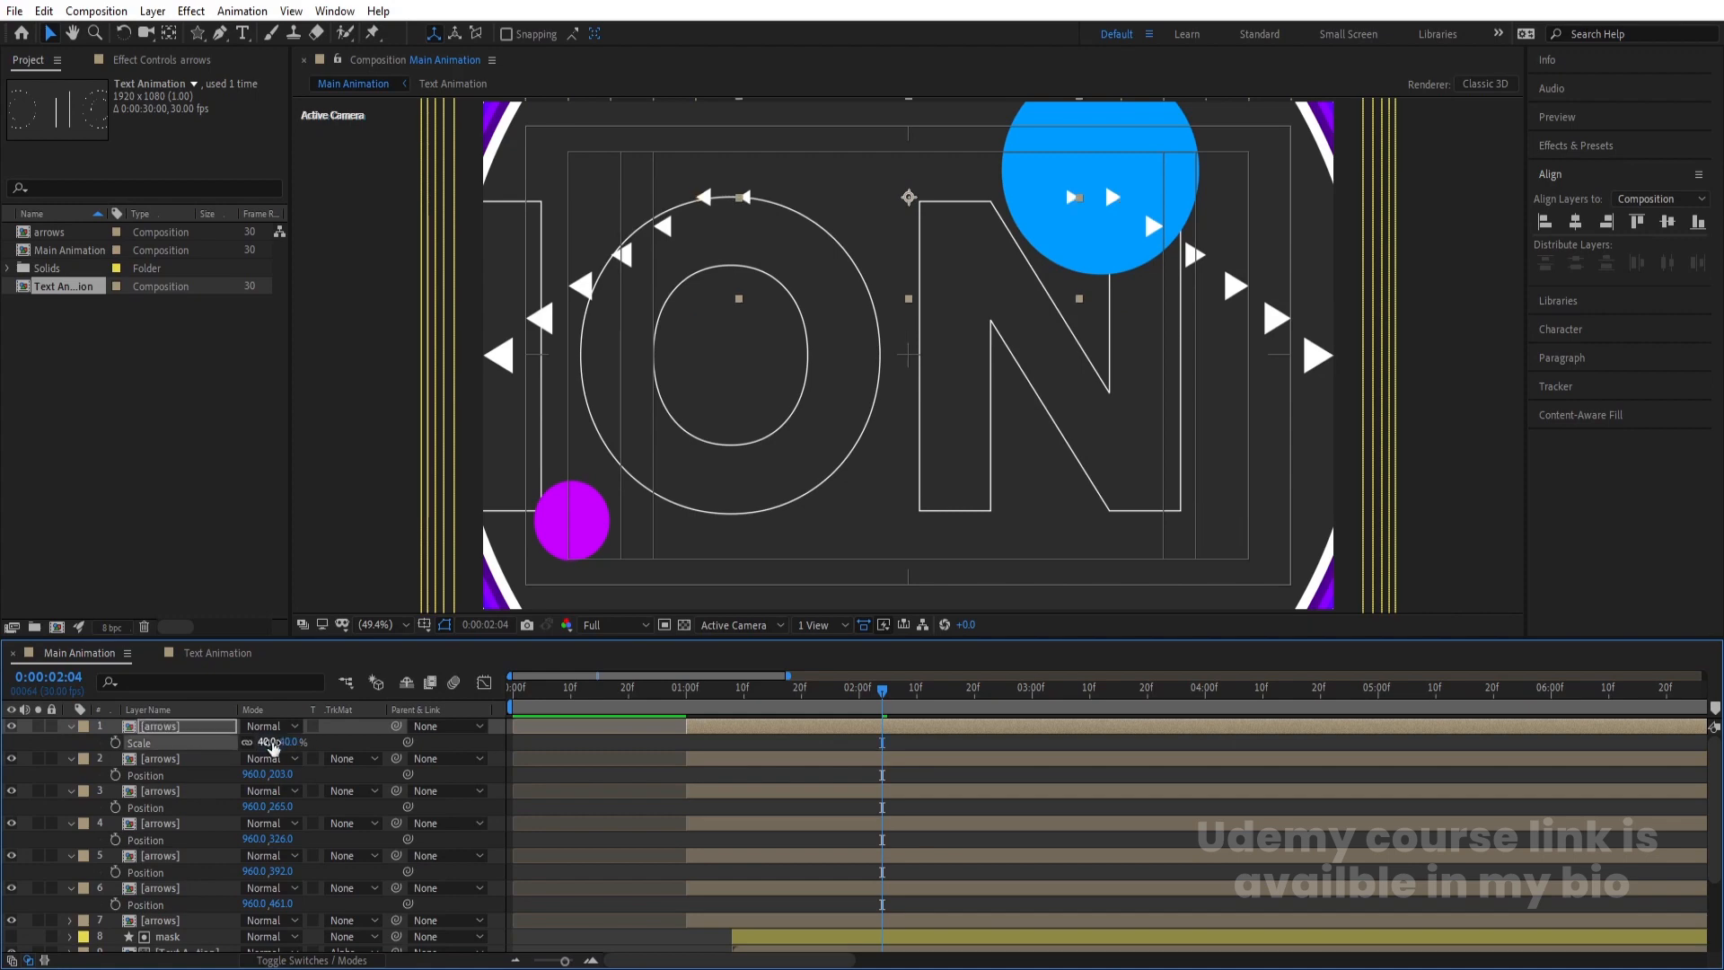
pyautogui.press('p')
pyautogui.moveTo(286, 743); pyautogui.dragTo(242, 731)
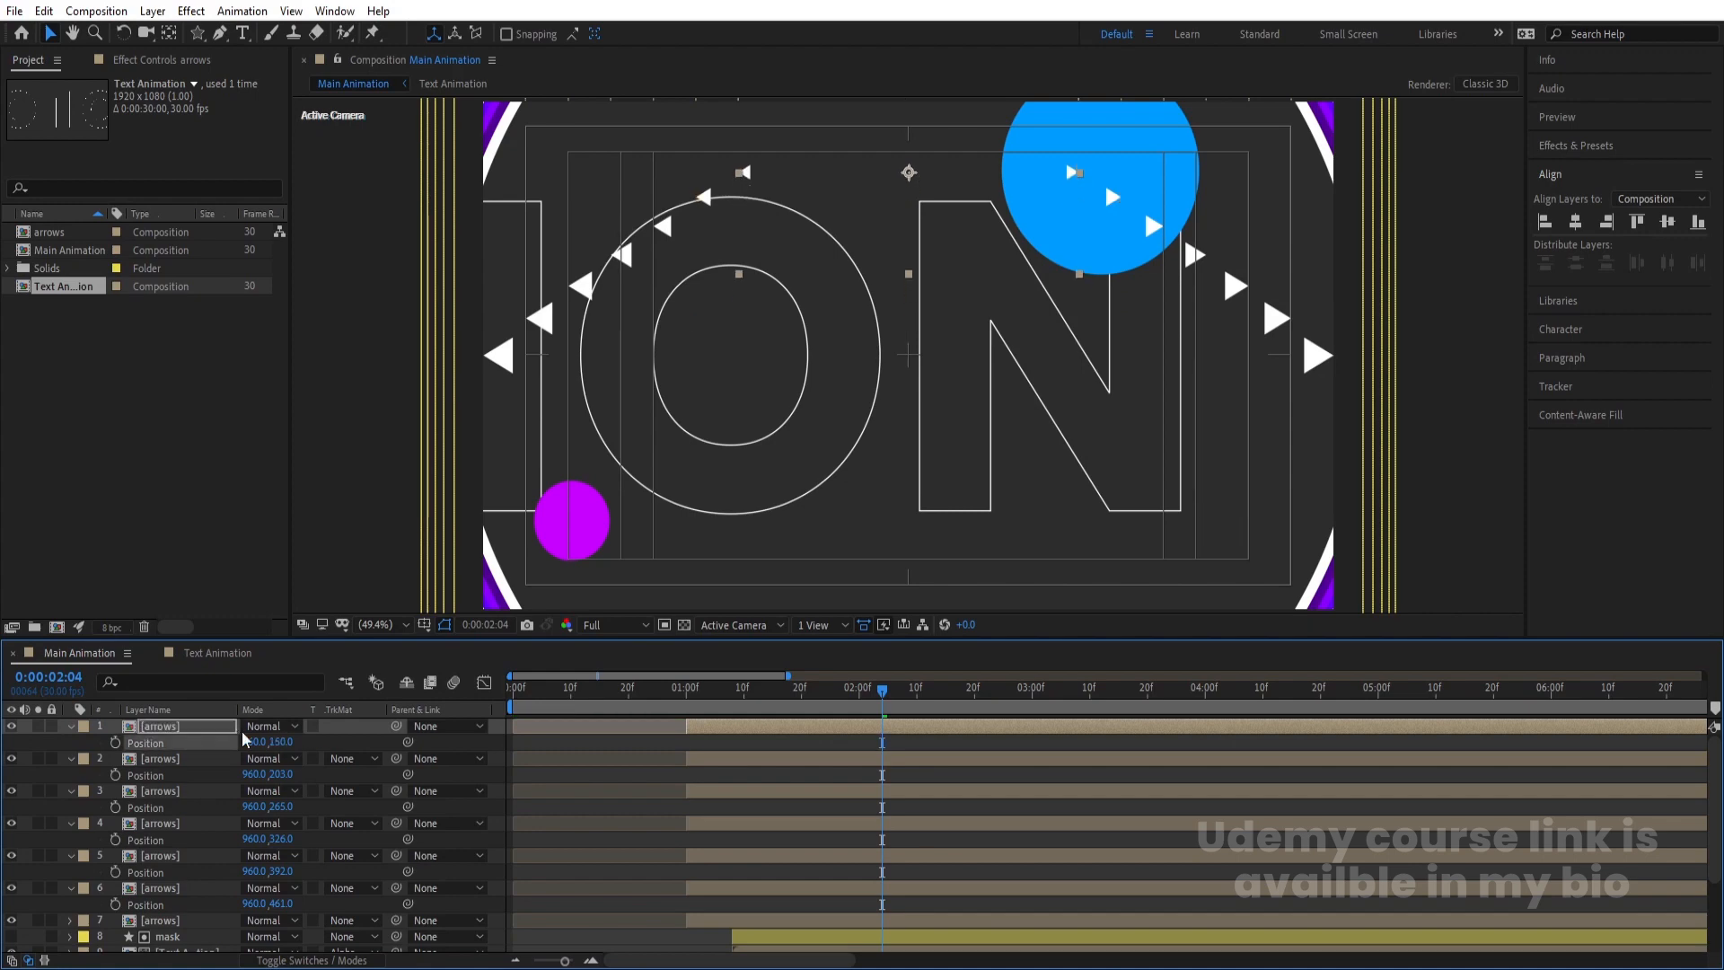
# Duplicate the 40% arrows layer, scaling the new copy to 30% and raising it to Y position 107
pyautogui.hotkey('ctrl', 'd')
pyautogui.press('s')
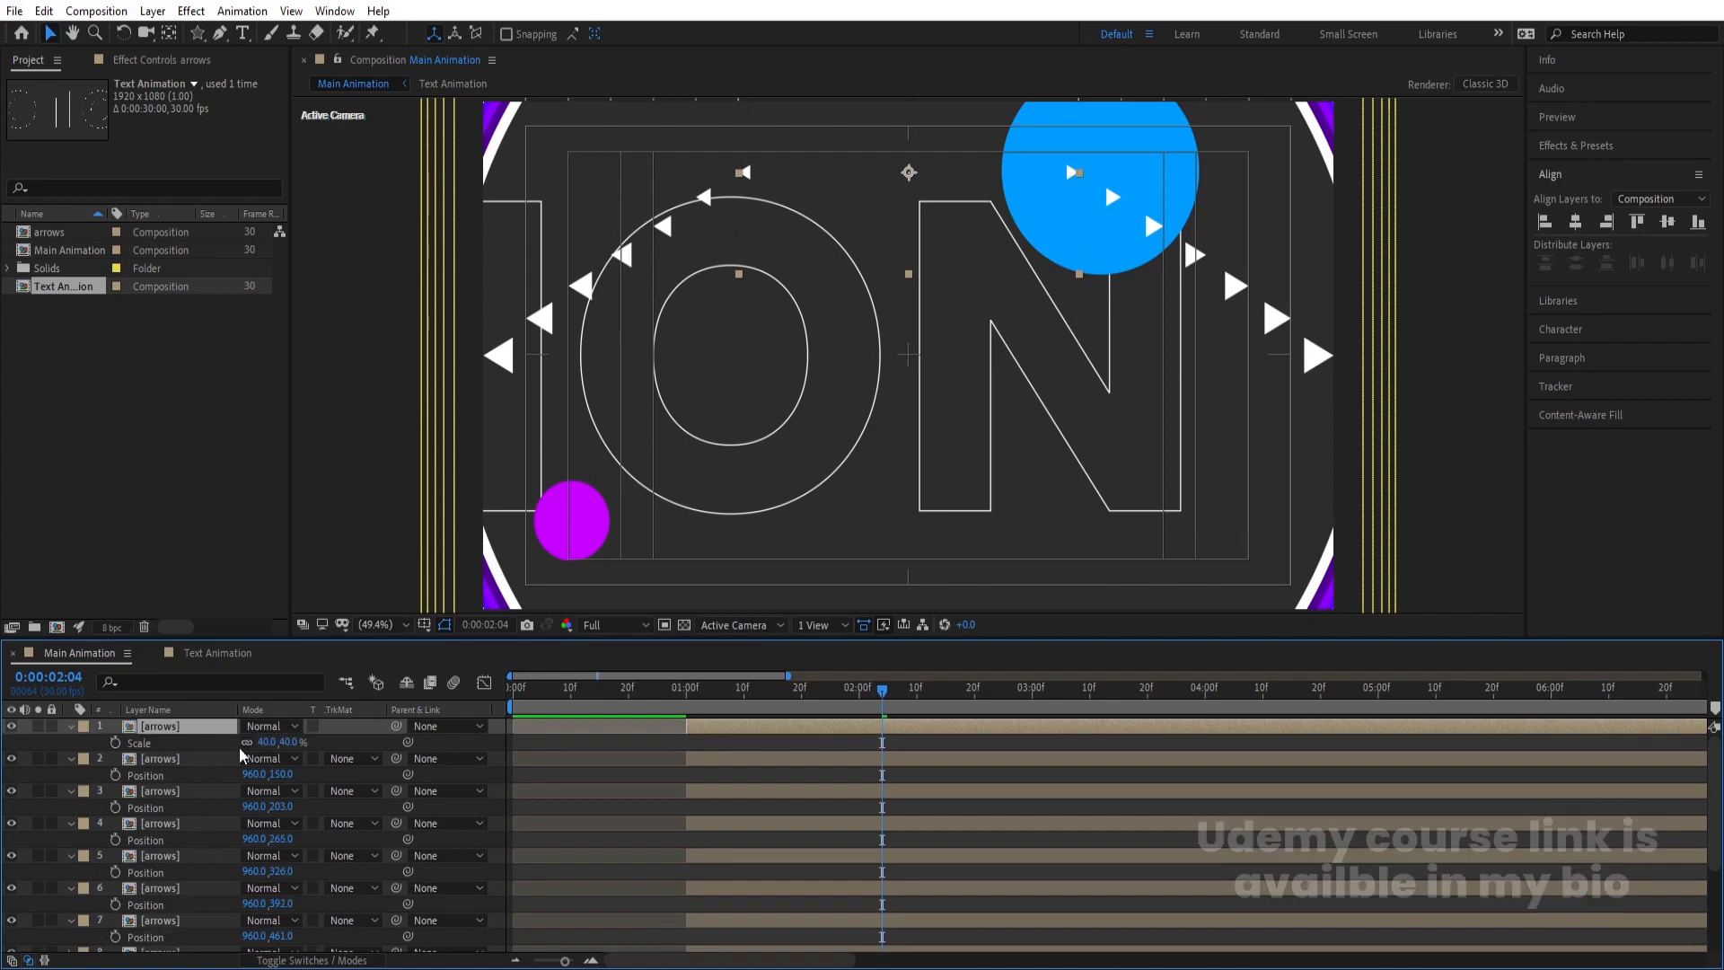
pyautogui.click(265, 742)
pyautogui.write('30')
pyautogui.press('Return')
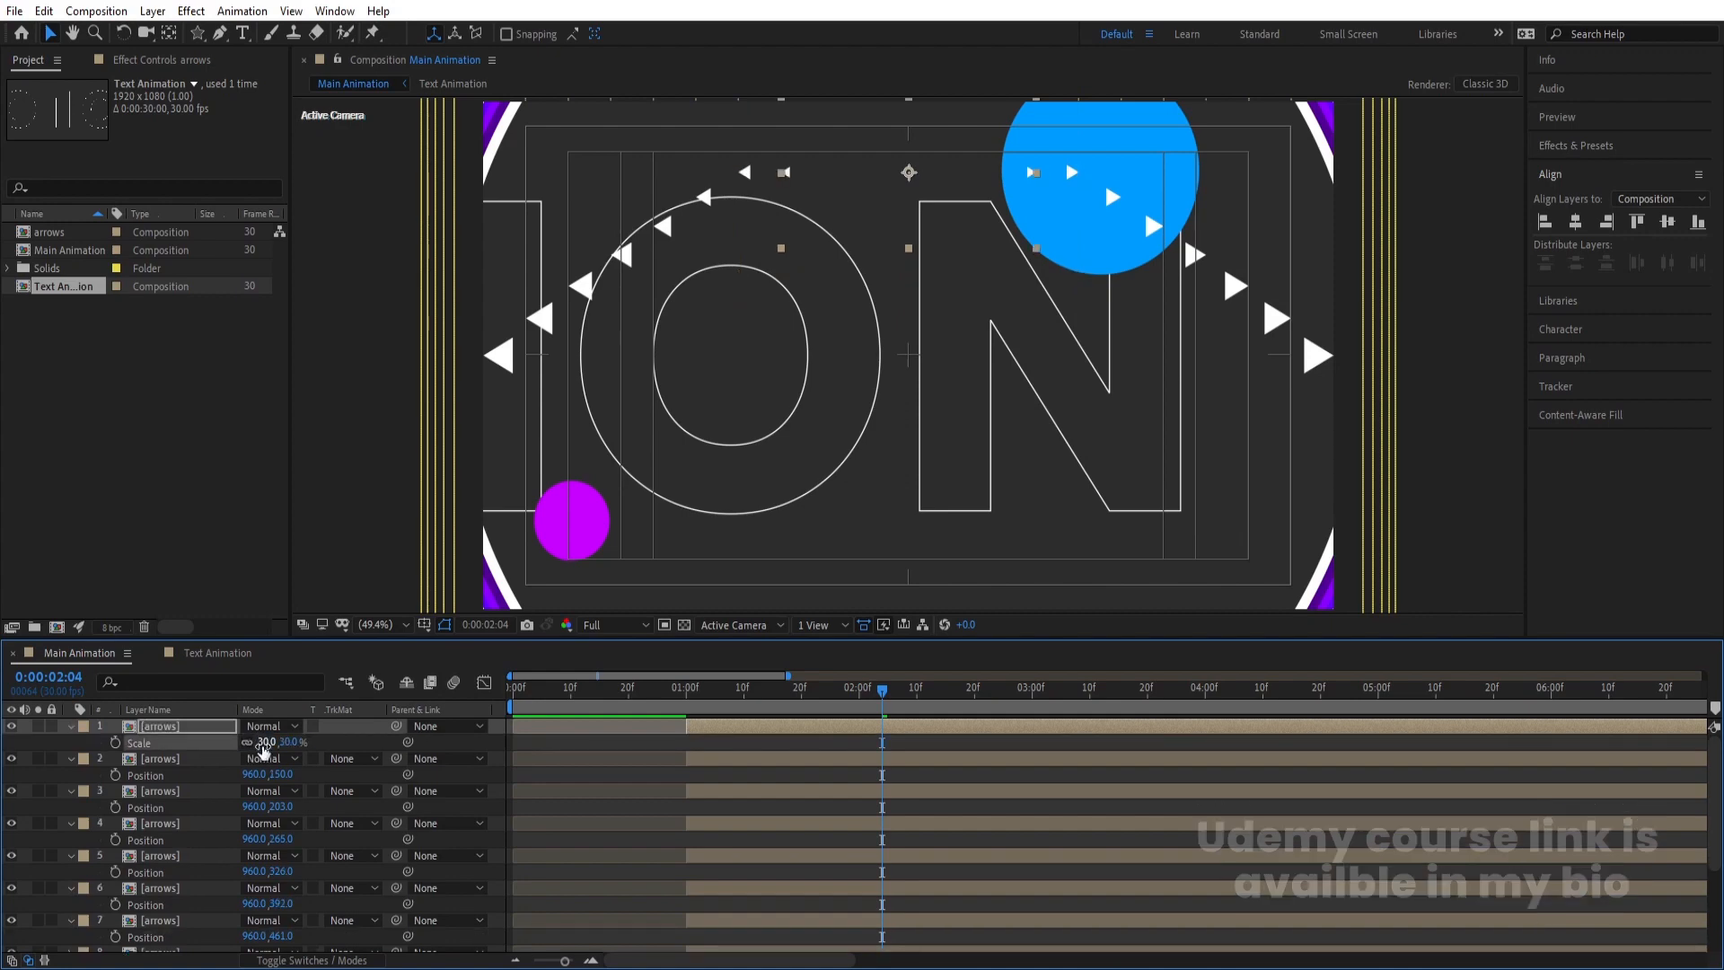
pyautogui.press('p')
pyautogui.moveTo(280, 742); pyautogui.dragTo(248, 742)
# Duplicate the 30% arrows layer, scaling the new copy to 20% and raising it to Y position 64
pyautogui.click(196, 733)
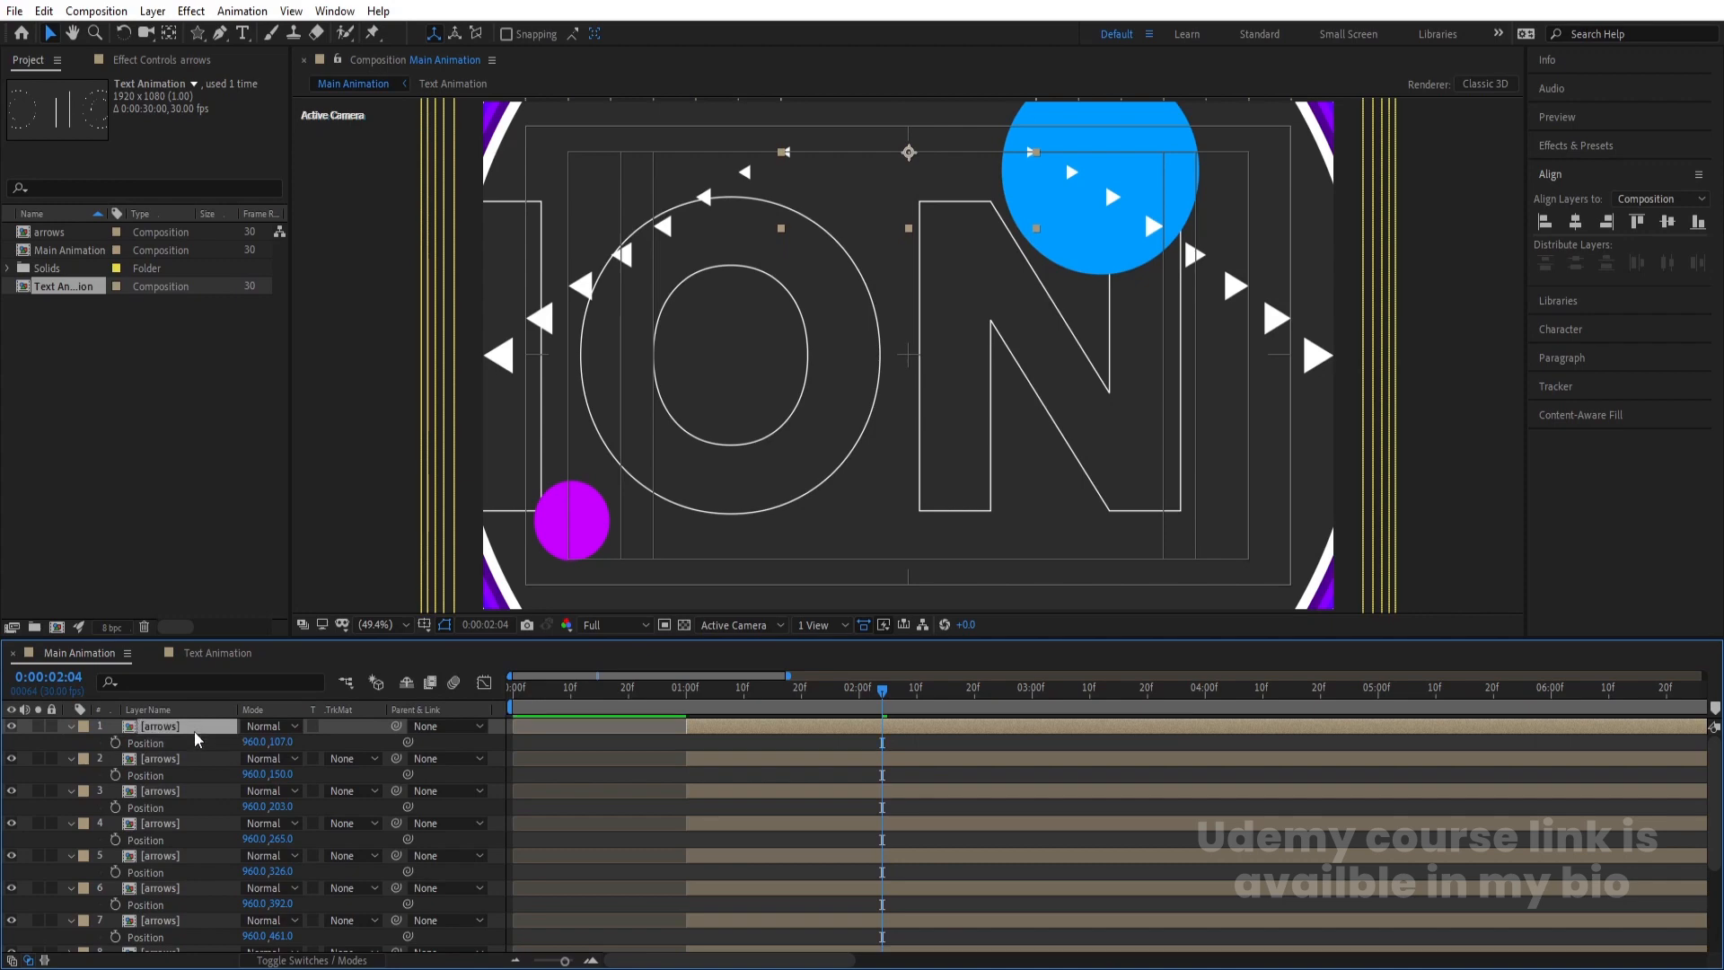
pyautogui.hotkey('ctrl', 'd')
pyautogui.press('s')
pyautogui.write('20')
pyautogui.press('Return')
pyautogui.press('p')
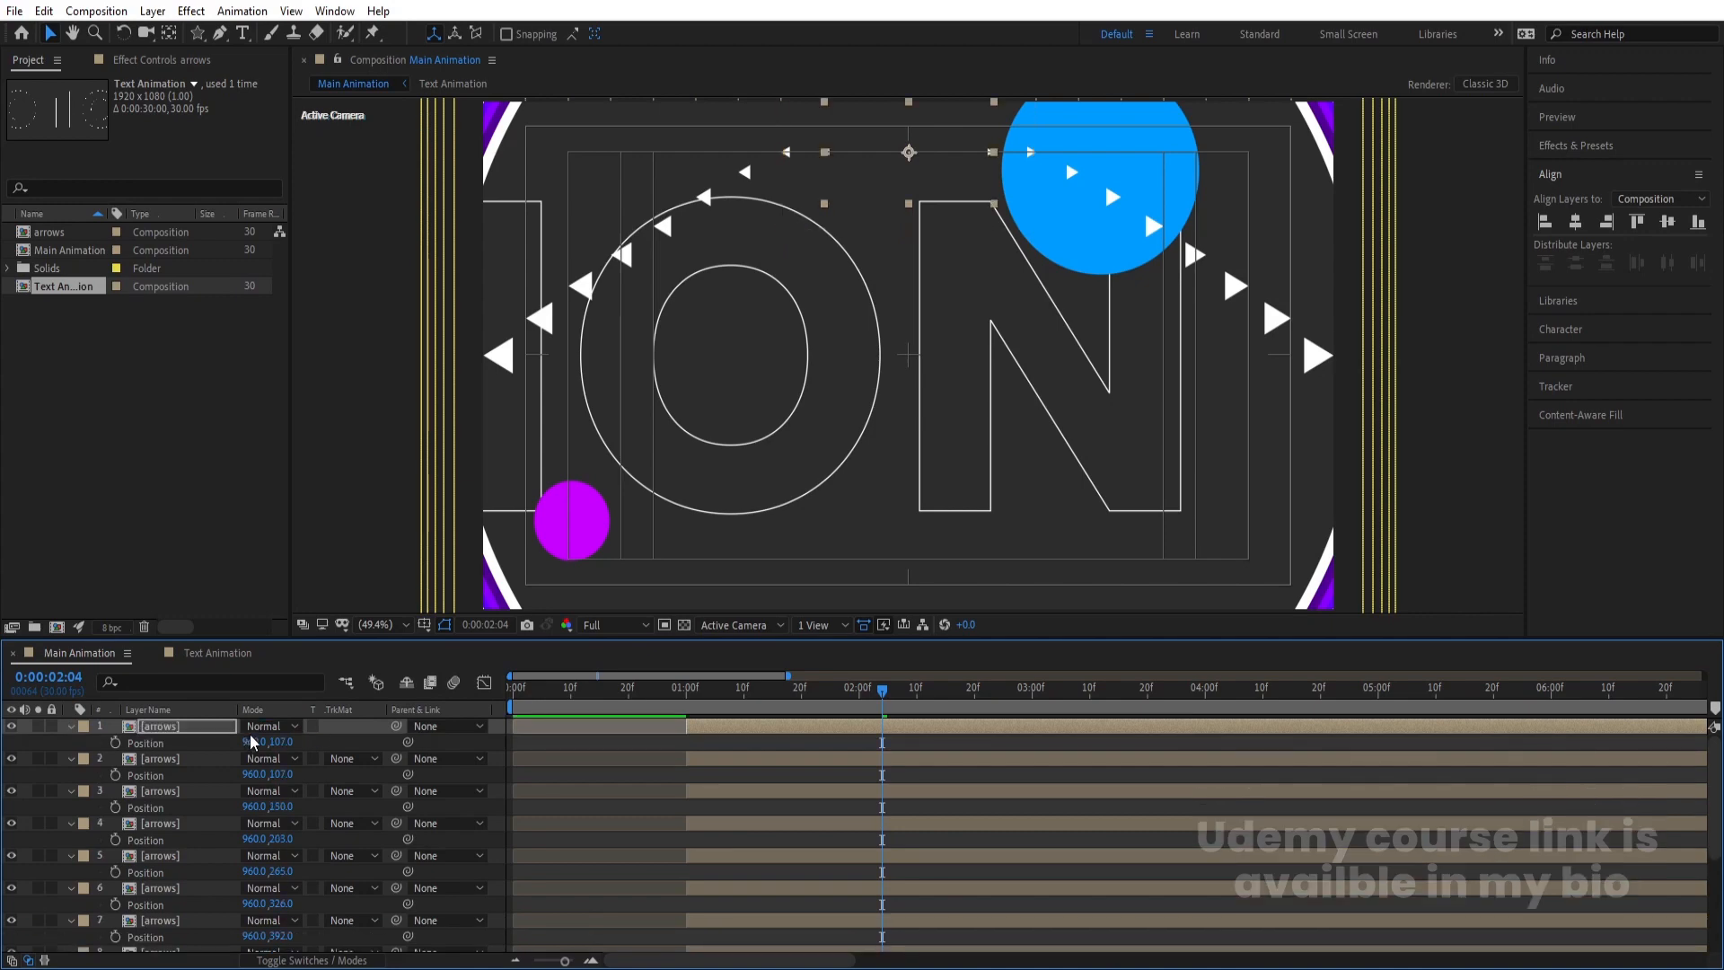
pyautogui.moveTo(274, 742); pyautogui.dragTo(254, 742)
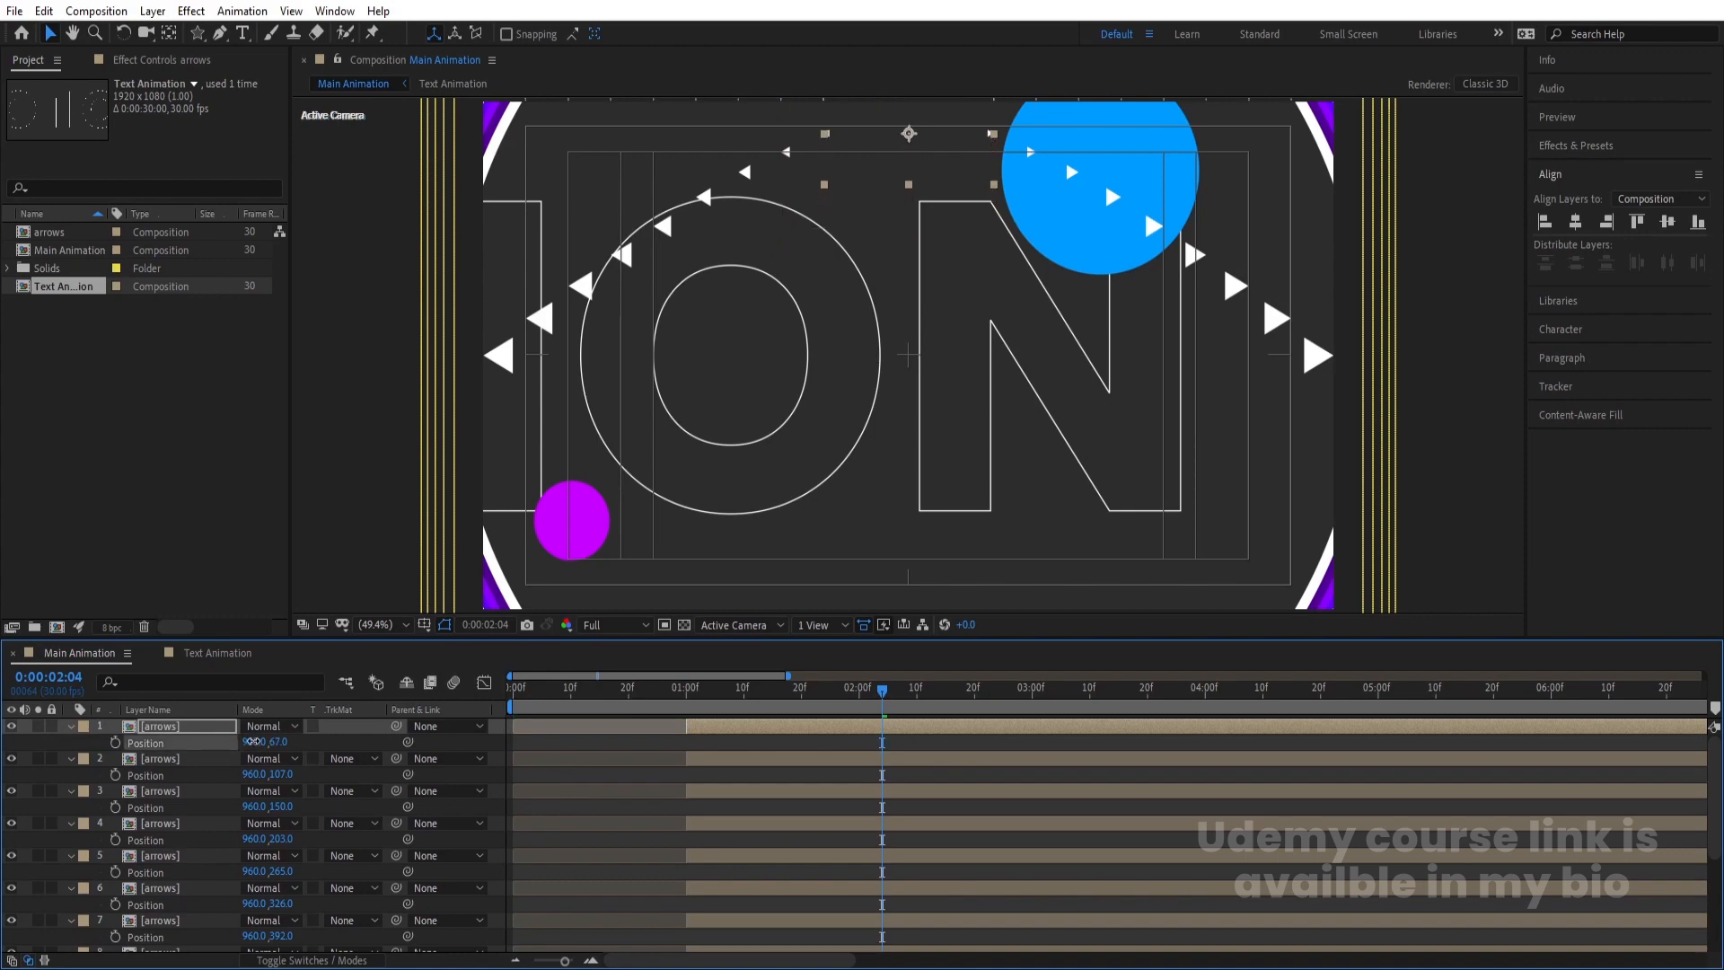
# Preview the triangle fan animation in Main Animation from 0:00:00:29
pyautogui.click(682, 690)
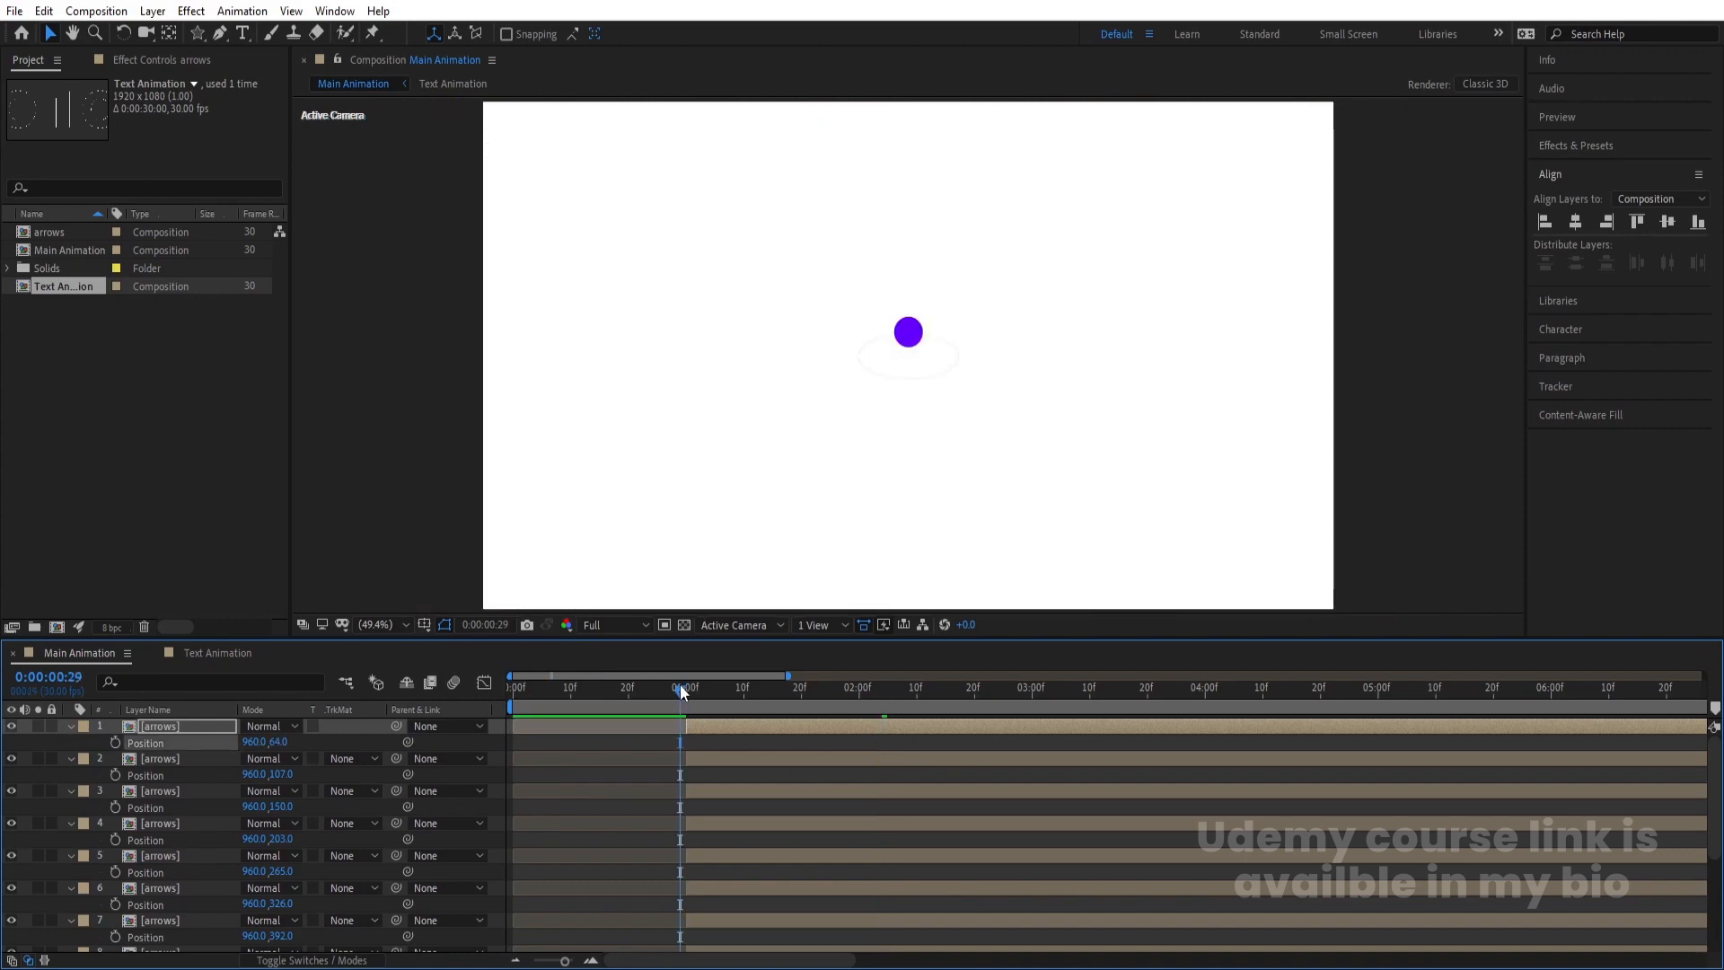
pyautogui.press('space')
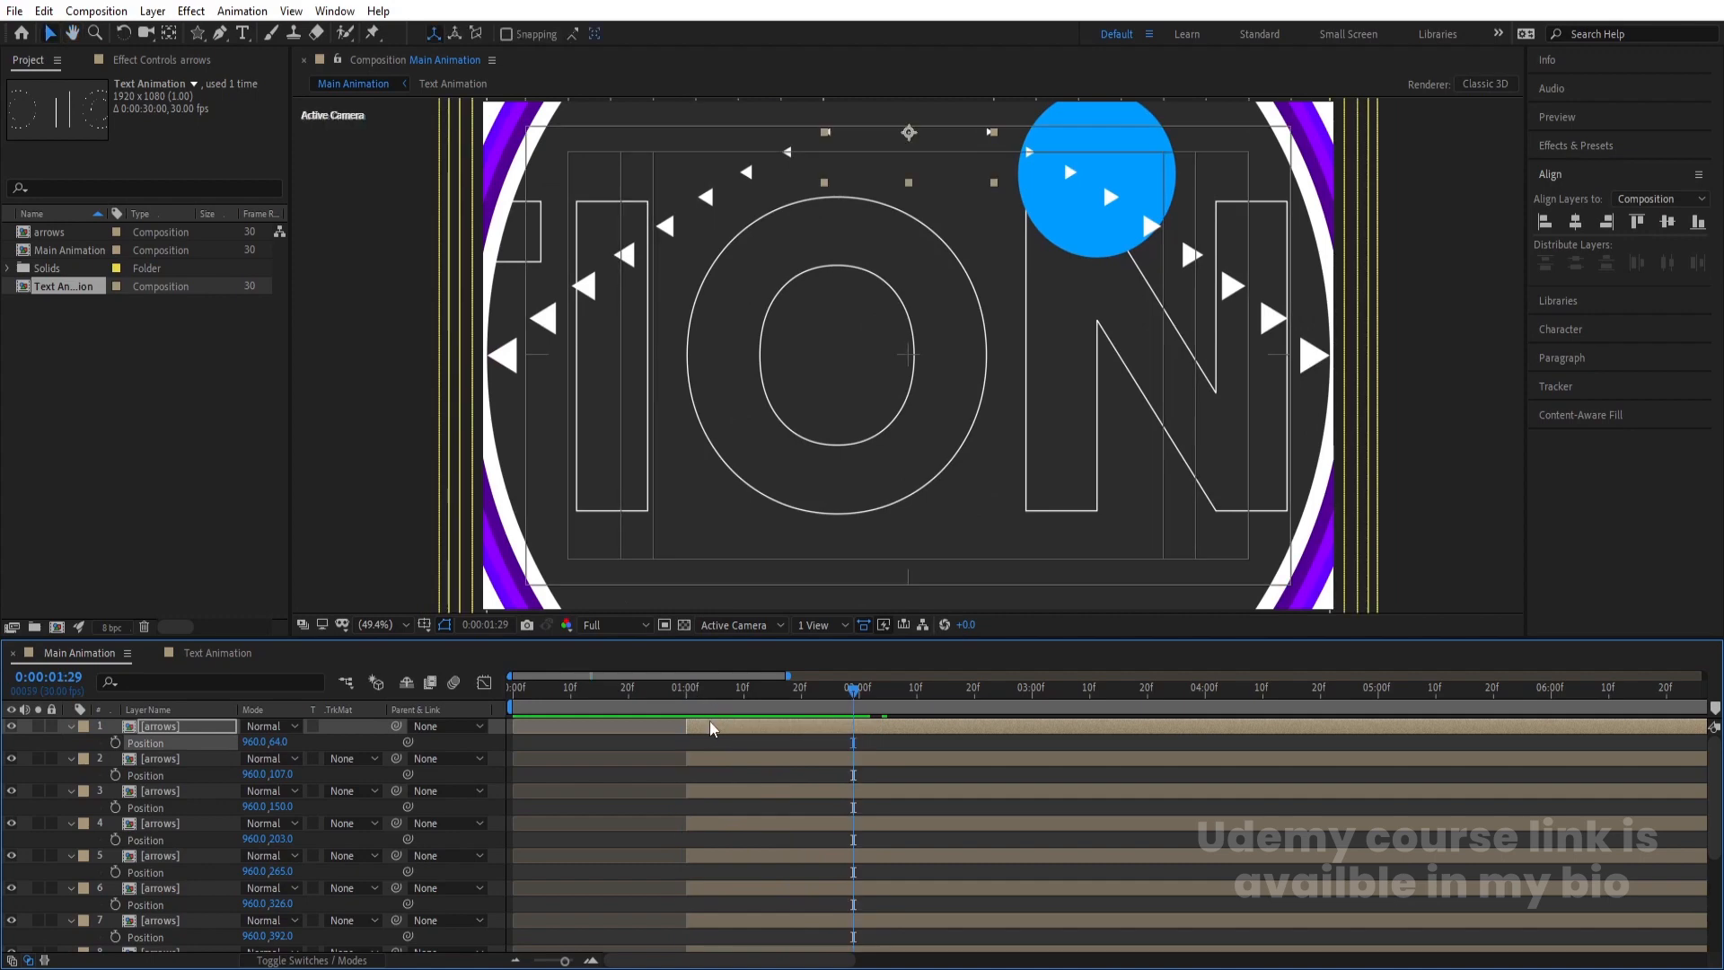
pyautogui.scroll(-3, 701, 867)
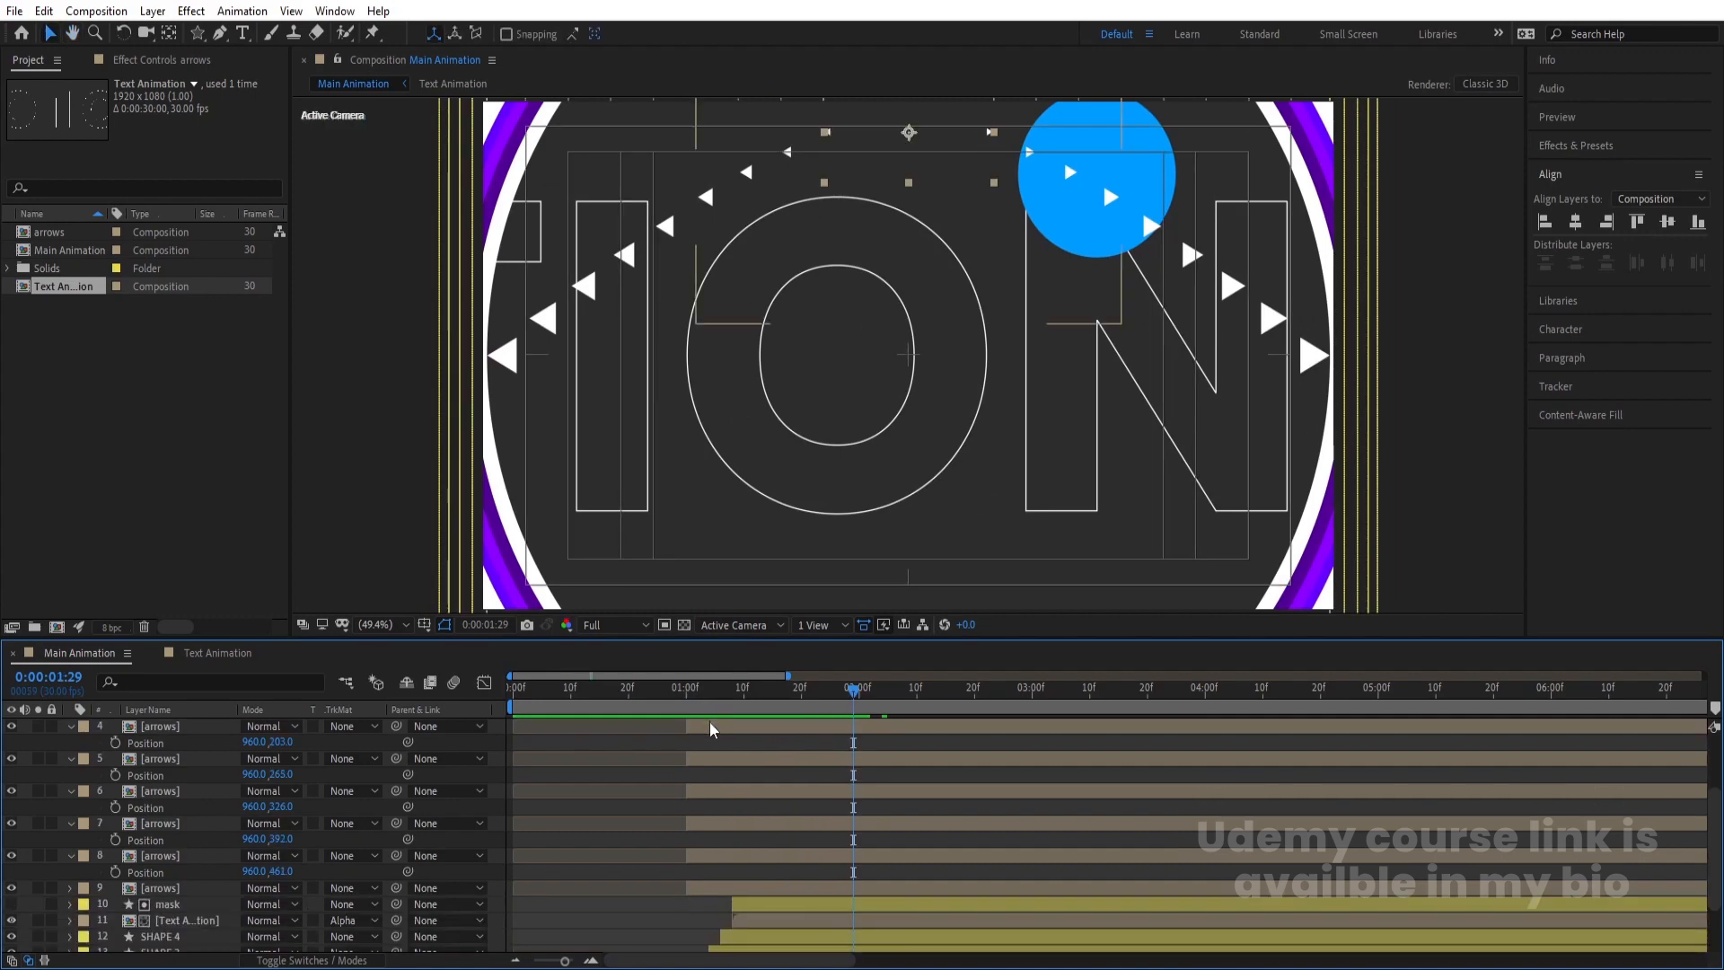
# Open the arrows composition and set its background color to black
pyautogui.doubleClick(703, 886)
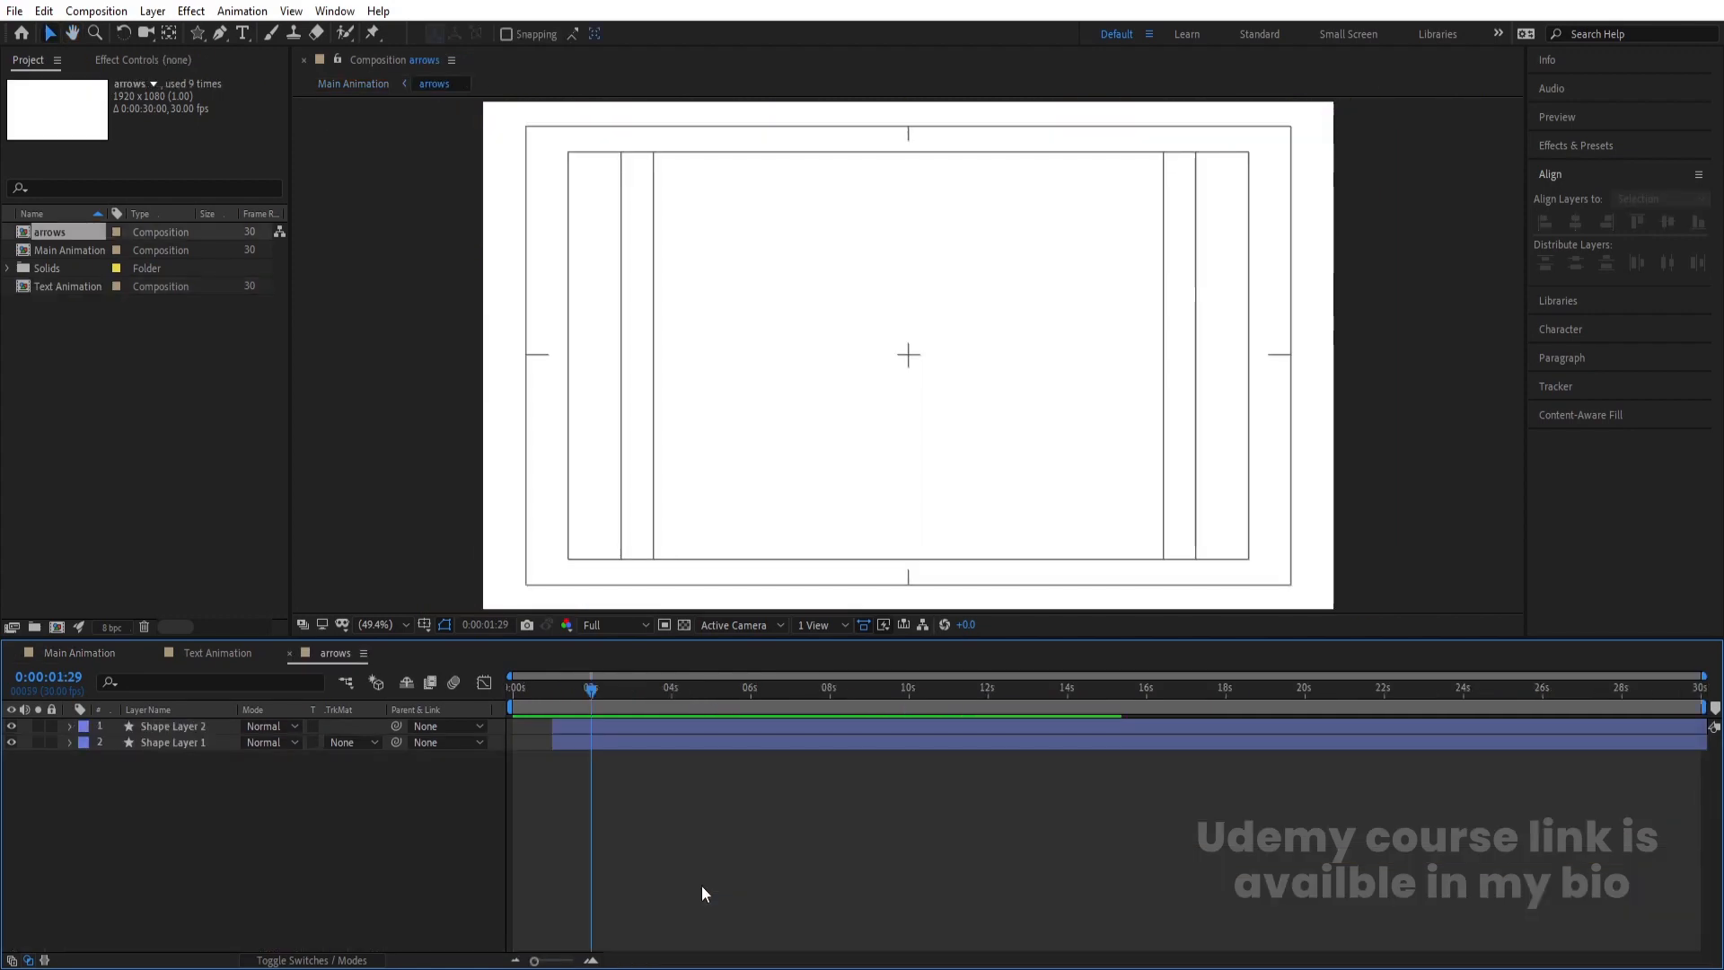
pyautogui.hotkey('ctrl', 'k')
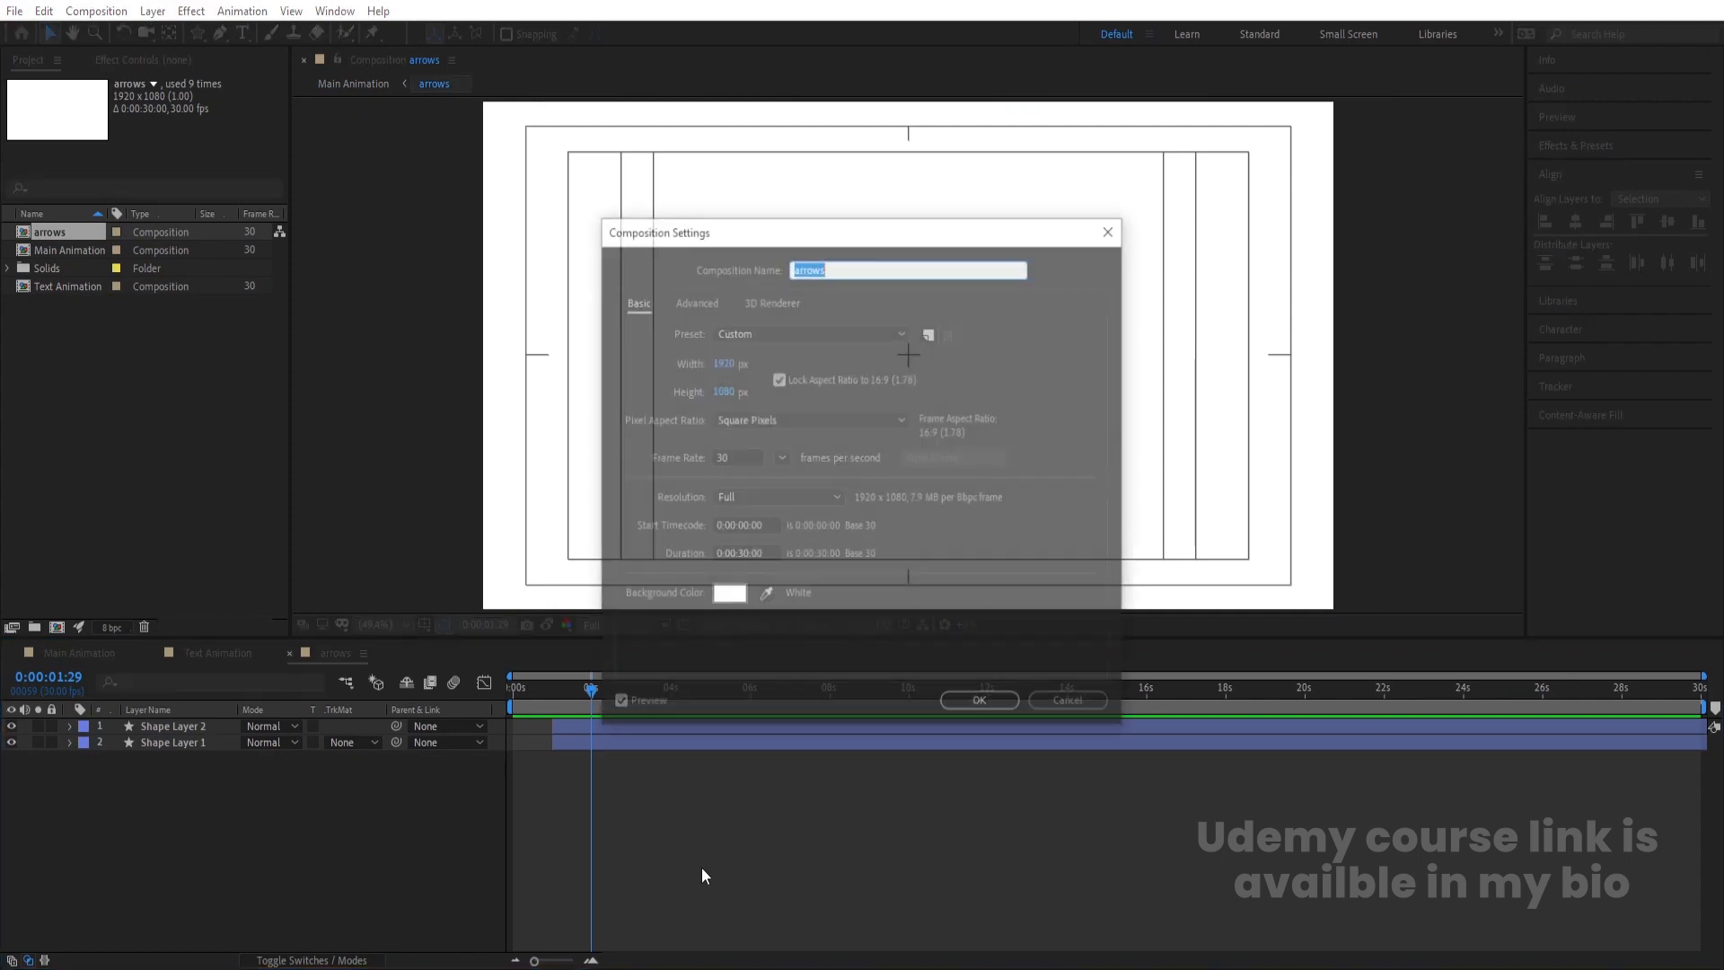
pyautogui.click(730, 599)
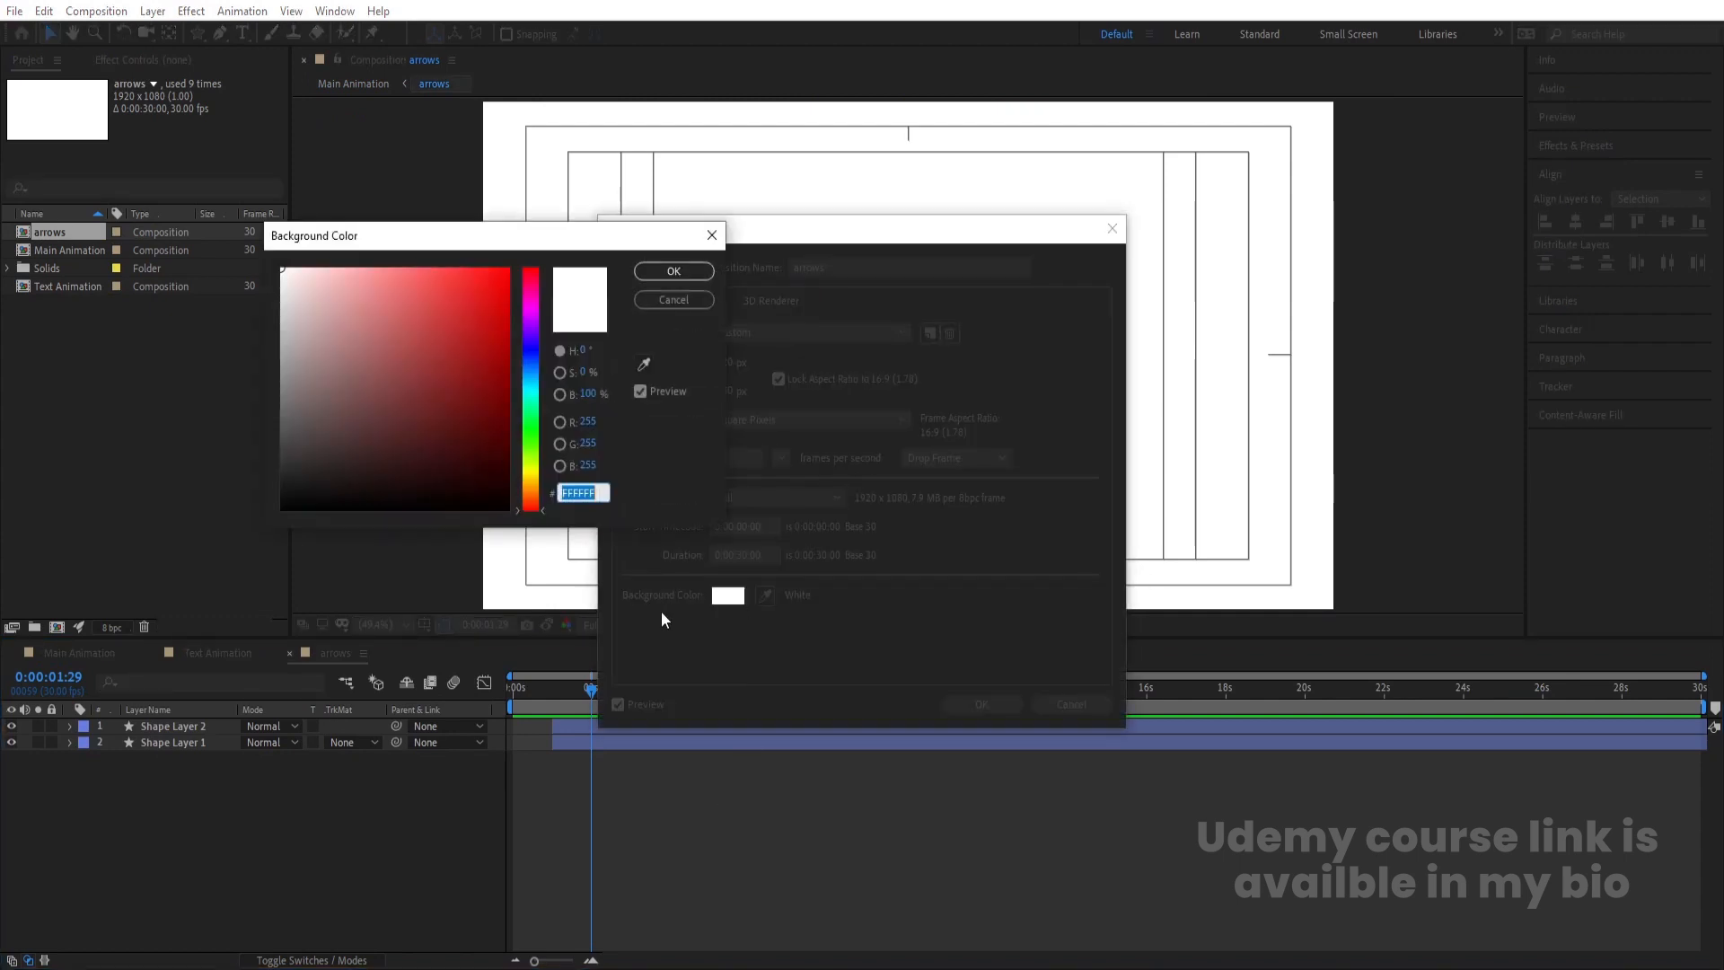
pyautogui.moveTo(471, 472); pyautogui.dragTo(331, 564)
pyautogui.click(674, 270)
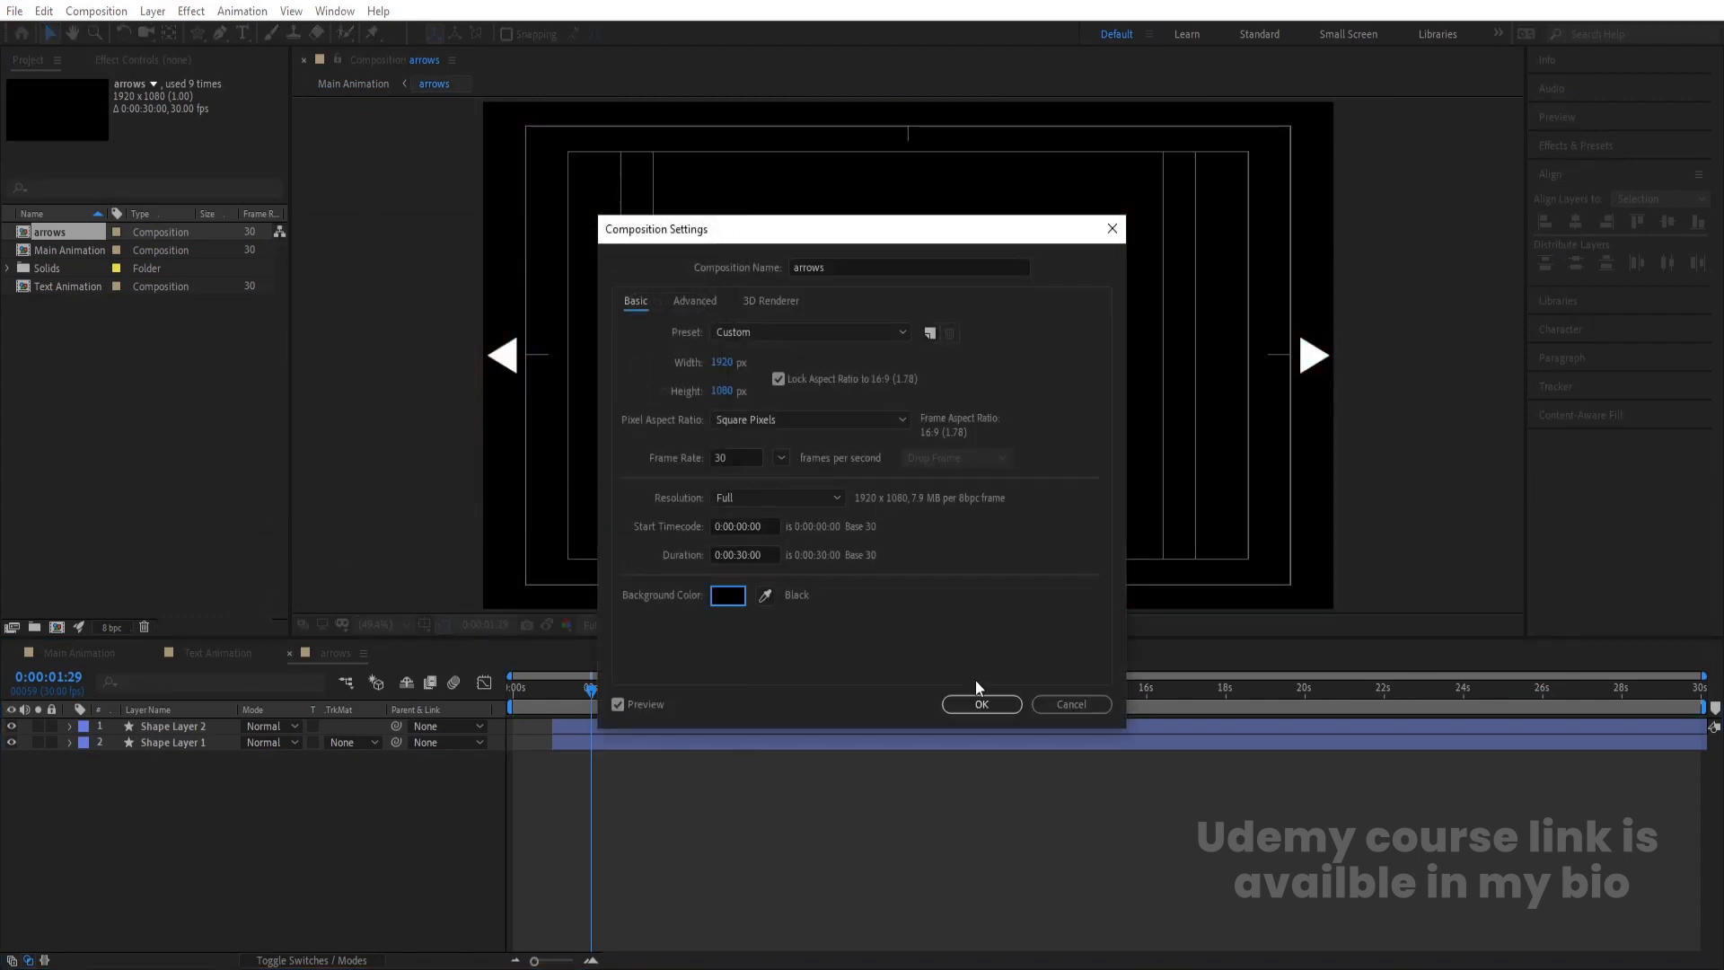
pyautogui.click(979, 703)
# Add a Scale keyframe to both triangle shape layers at 0:00:01:00, where their Position keyframes start
pyautogui.click(571, 736)
pyautogui.keyDown('ctrl'); pyautogui.click(570, 726); pyautogui.keyUp('ctrl')
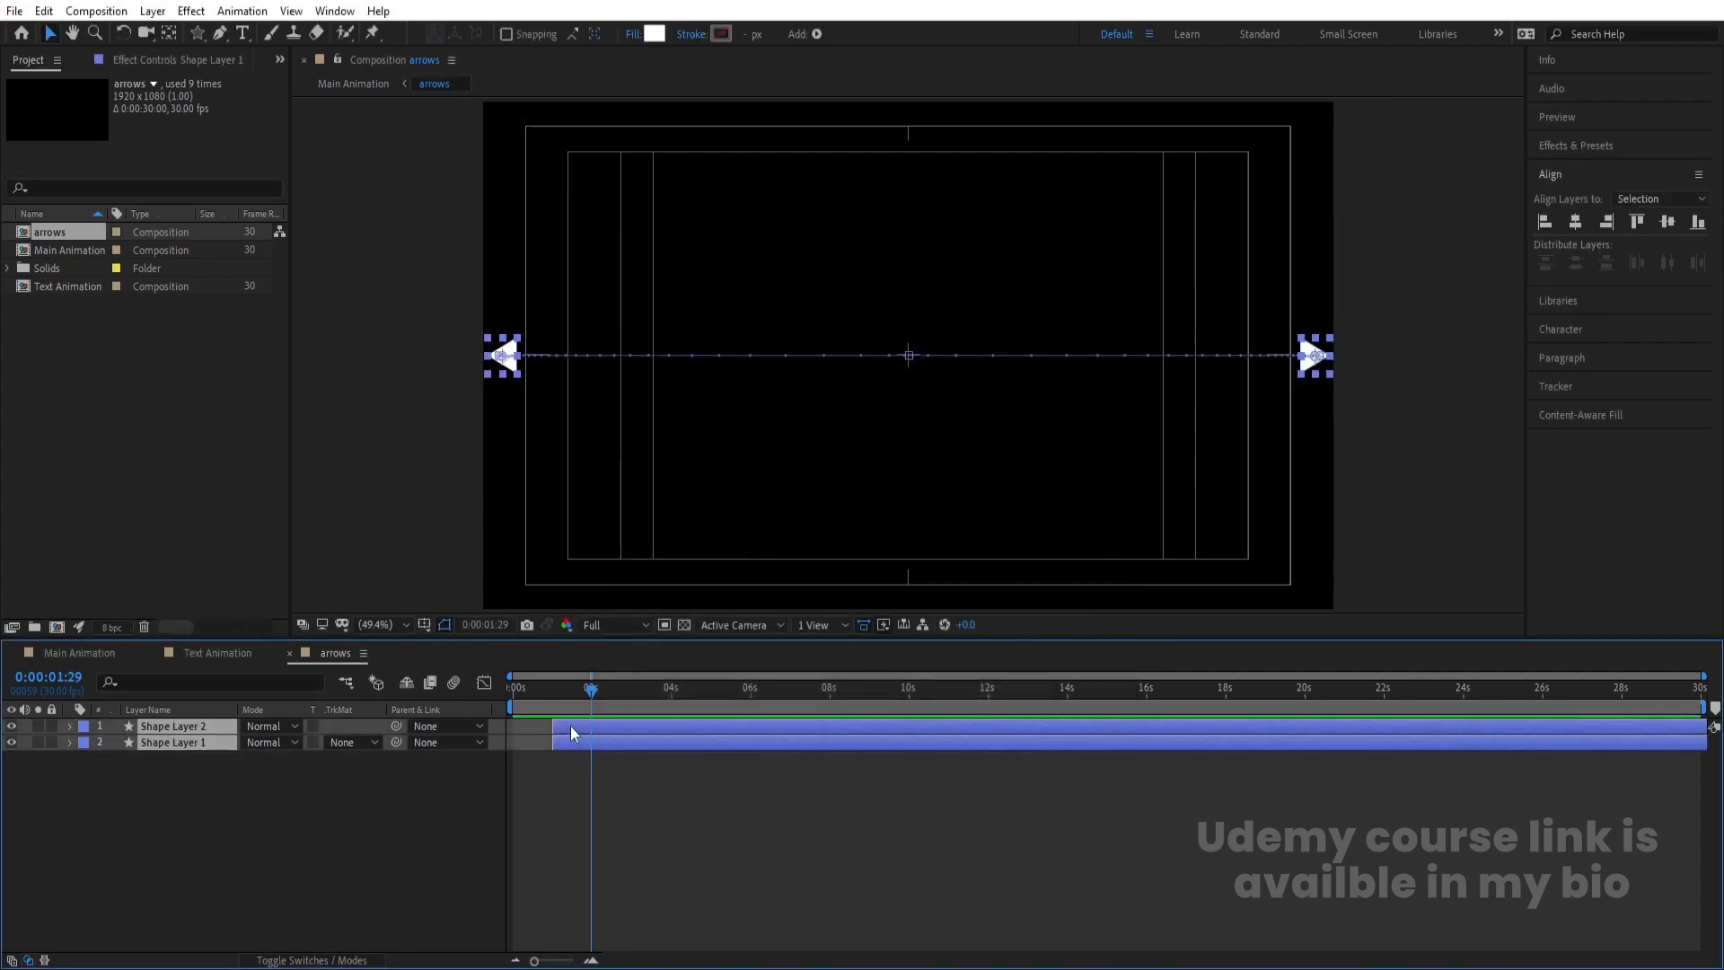
pyautogui.press('p')
pyautogui.press('j')
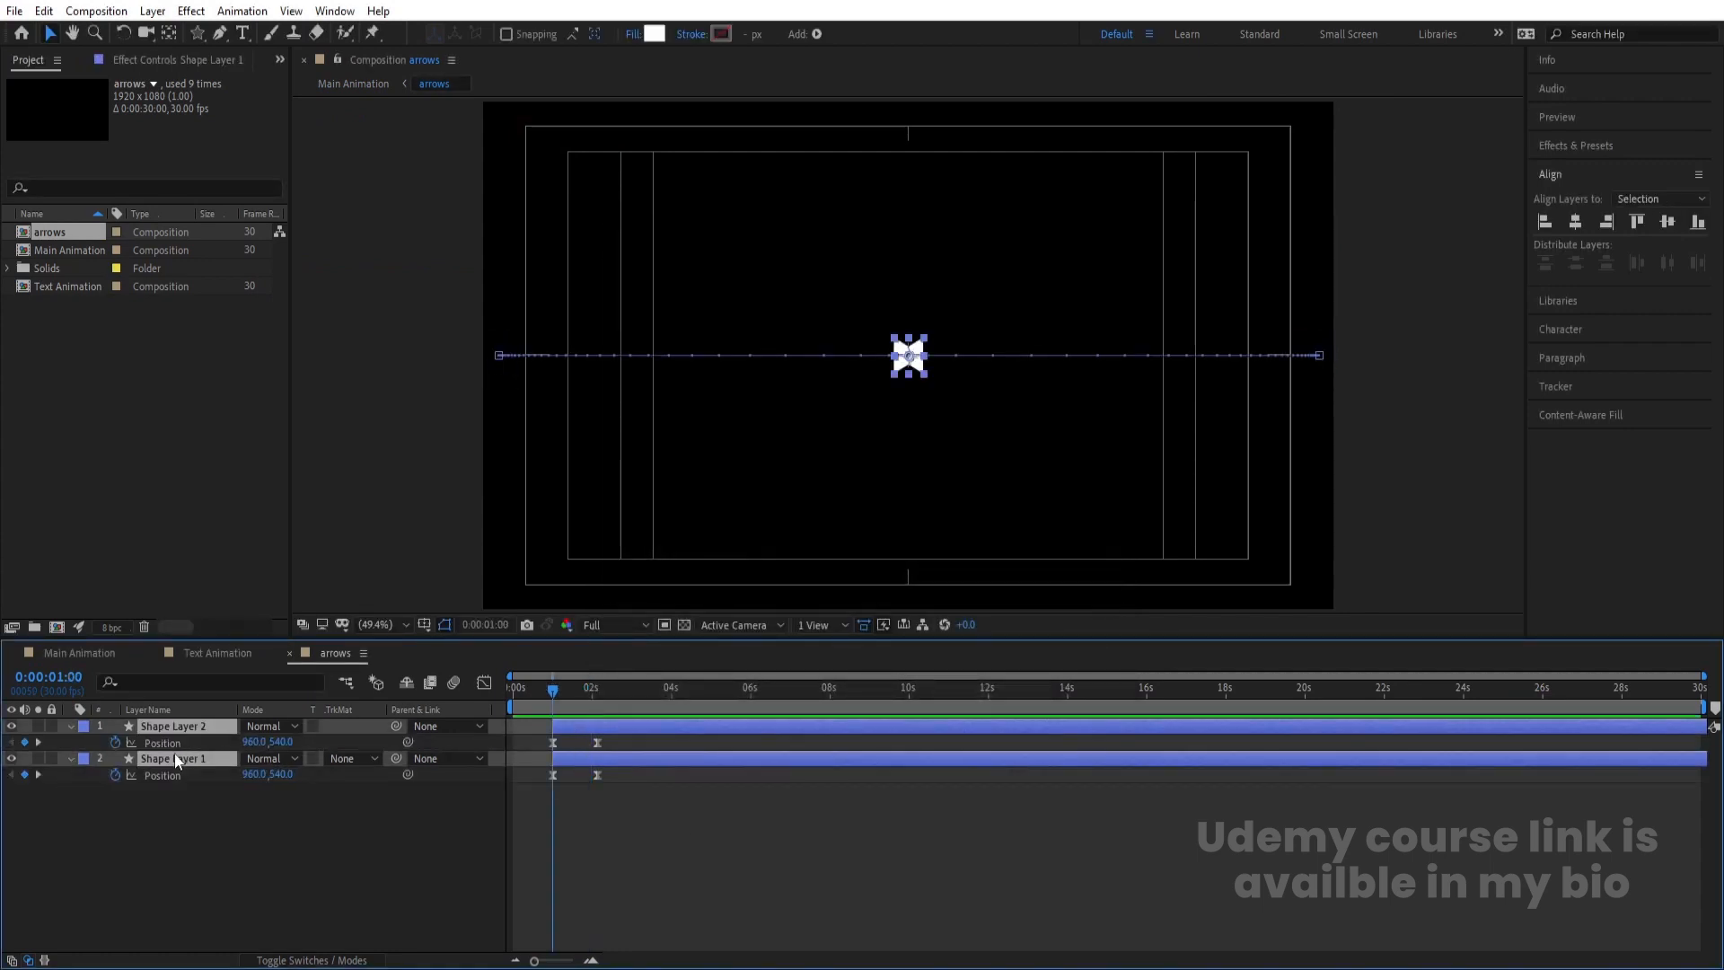
pyautogui.press('s')
pyautogui.click(115, 742)
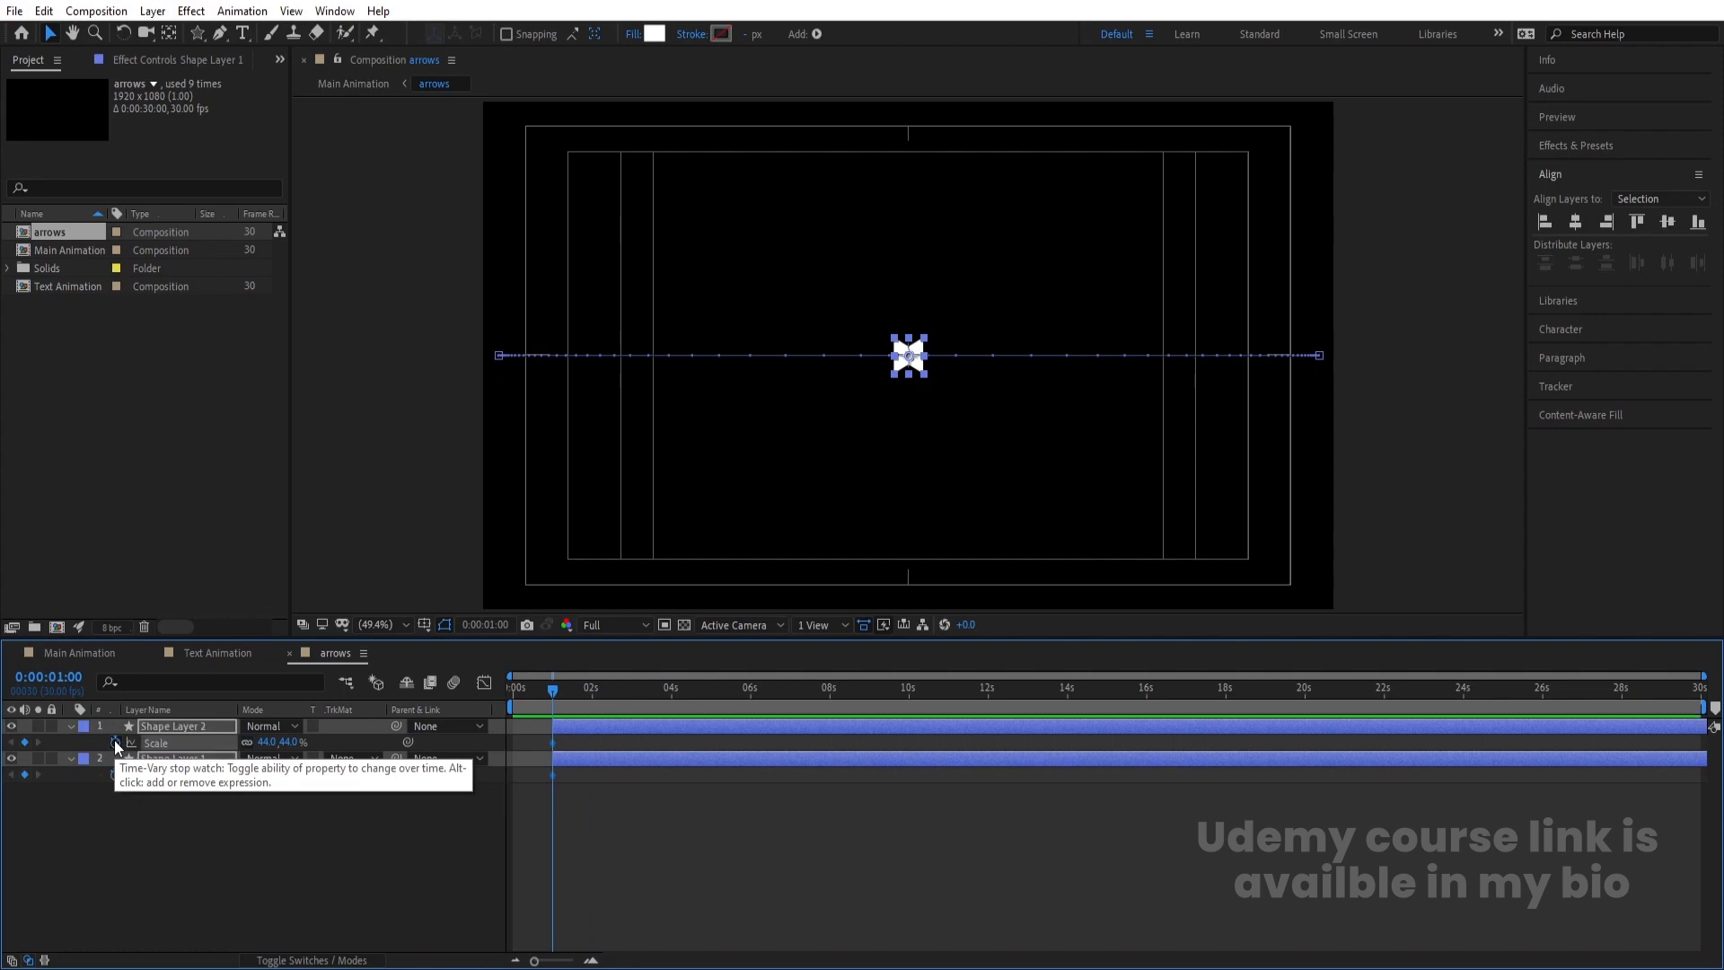
# Set the Scale of both triangle shape layers to 0% at their end Position keyframes, 0:00:02:04
pyautogui.press('u')
pyautogui.press('k')
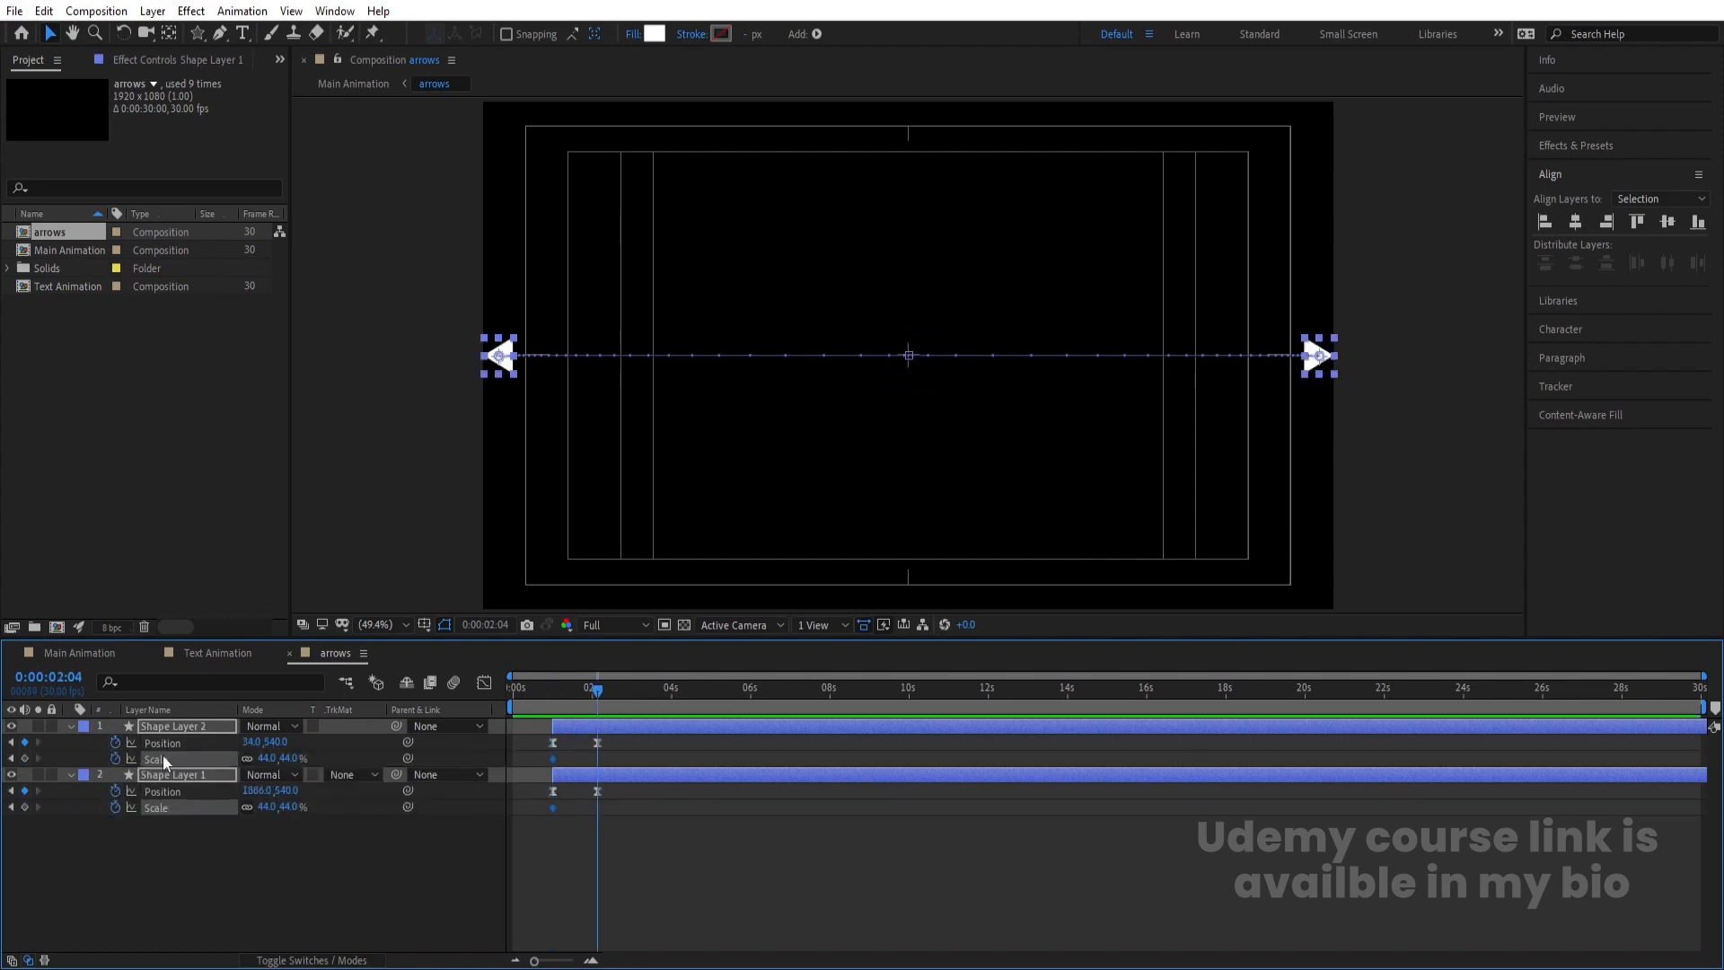
pyautogui.click(262, 758)
pyautogui.write('0')
pyautogui.press('Return')
# Preview the shrinking triangles in the arrows composition and in Main Animation
pyautogui.press('j')
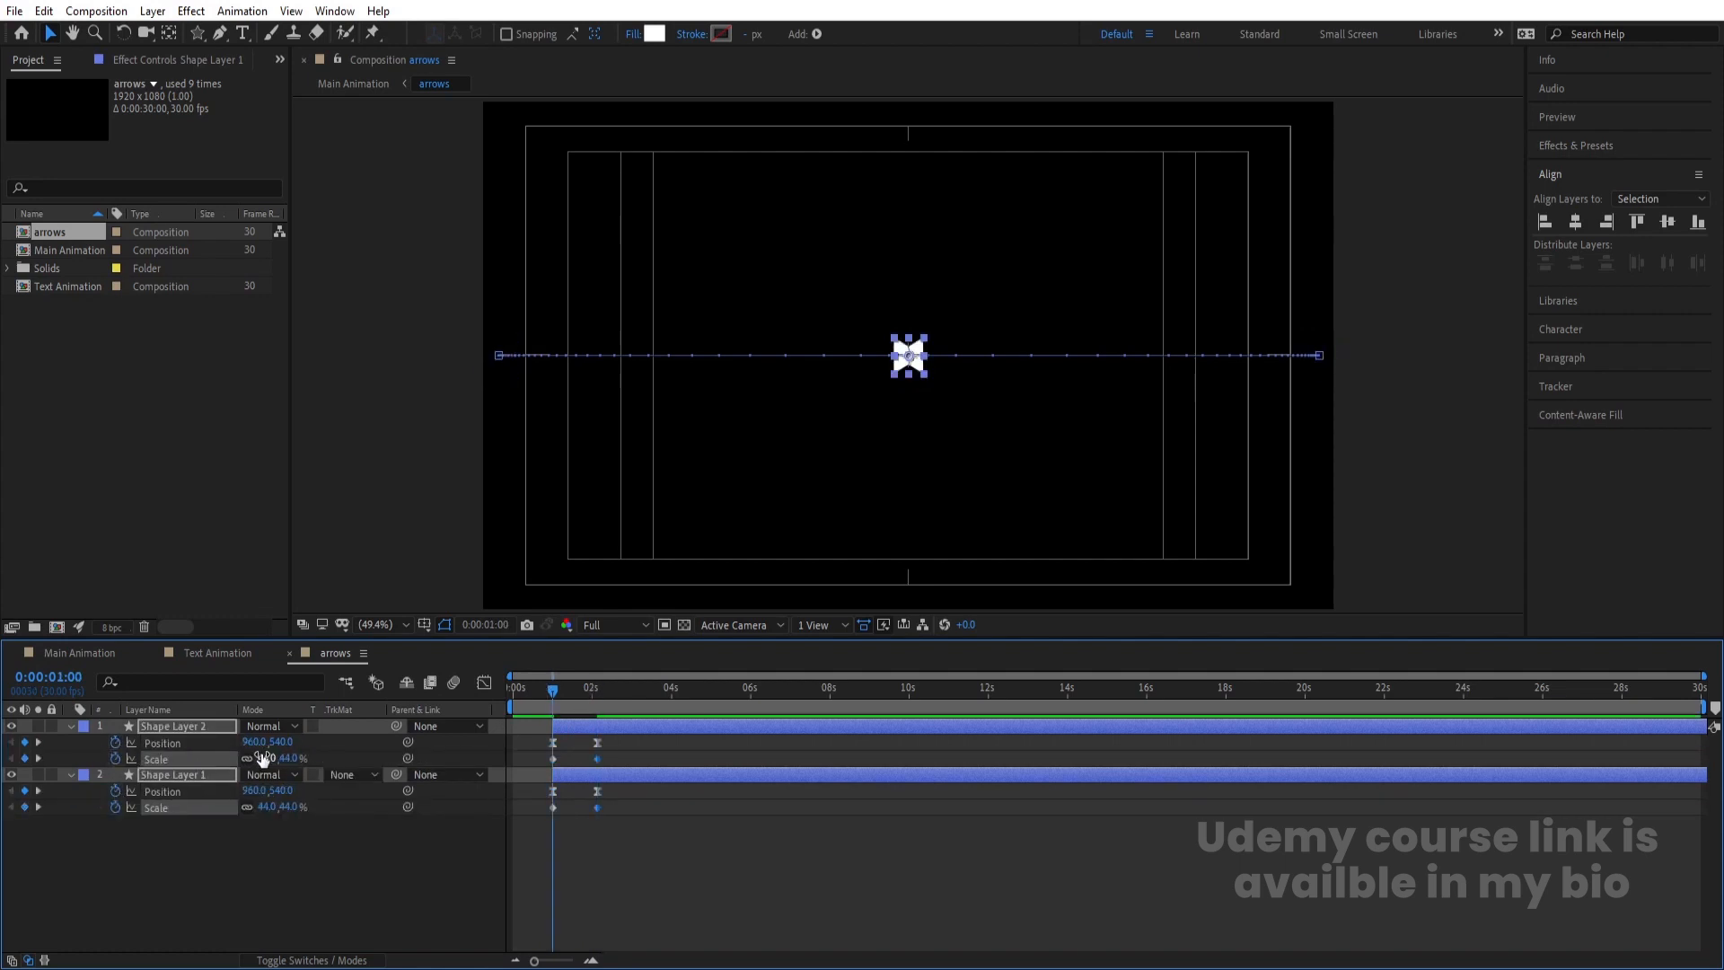
pyautogui.press('space')
pyautogui.press('space')
pyautogui.click(81, 653)
pyautogui.press('space')
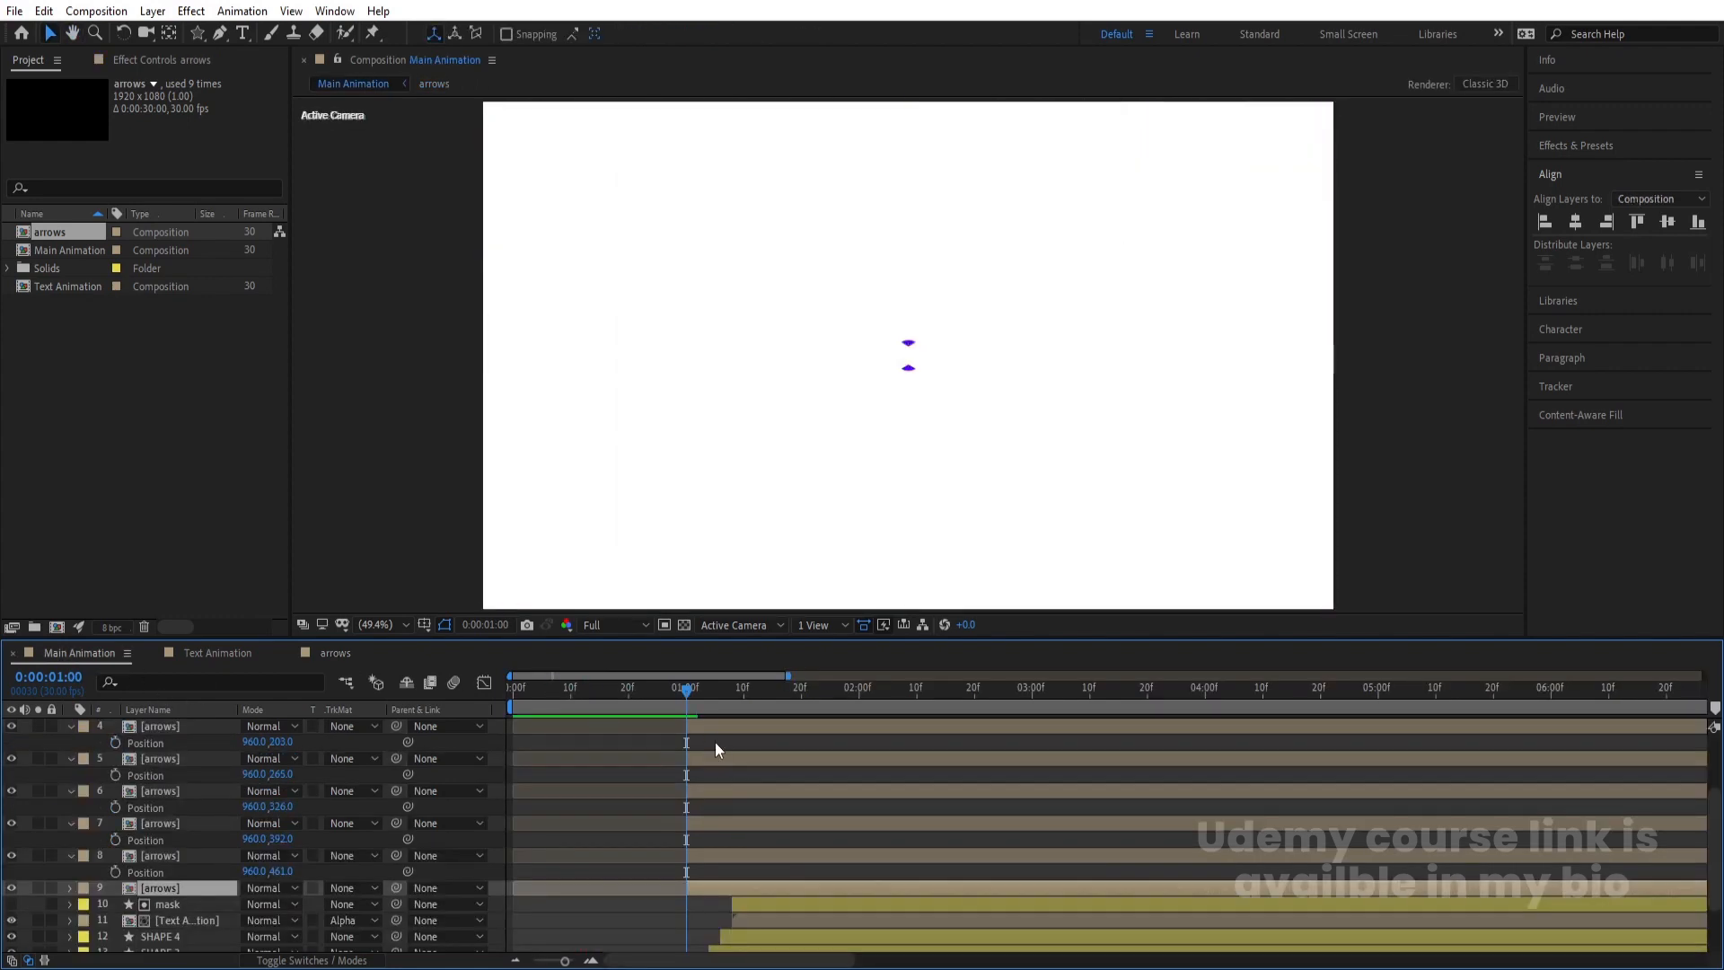
pyautogui.press('space')
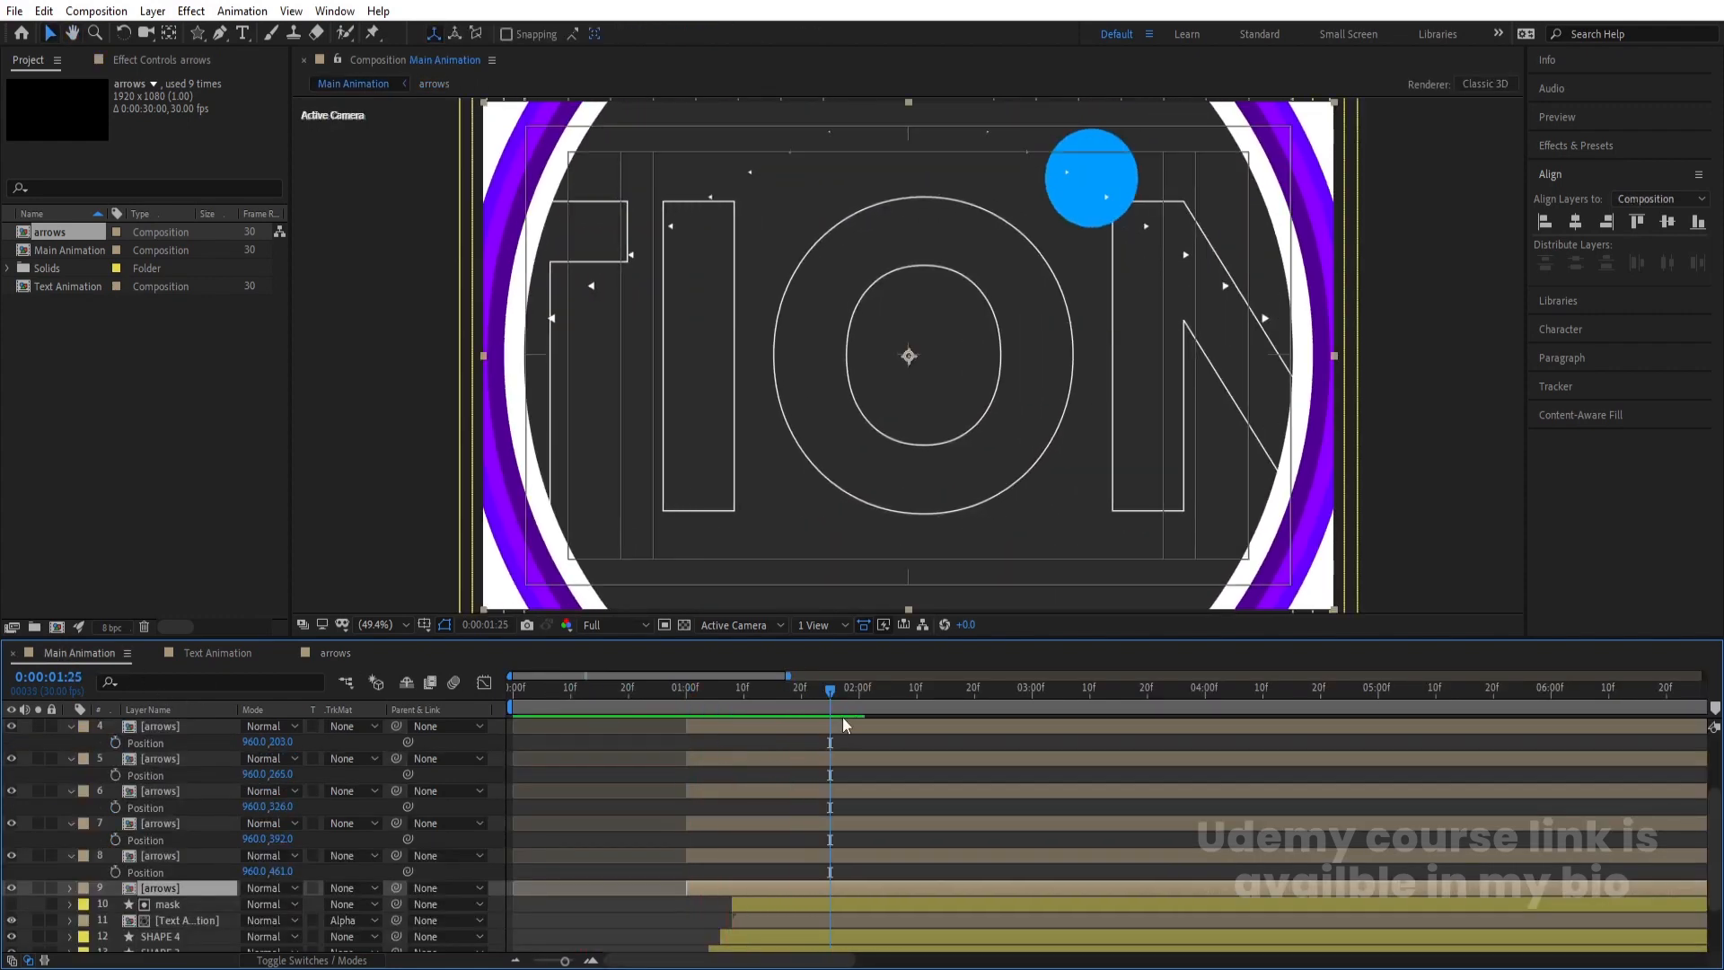
# Stagger the arrows layers in Main Animation by starting layer 8 at 0:00:01:01 and layer 7 at 0:00:01:02
pyautogui.press('=')
pyautogui.click(547, 698)
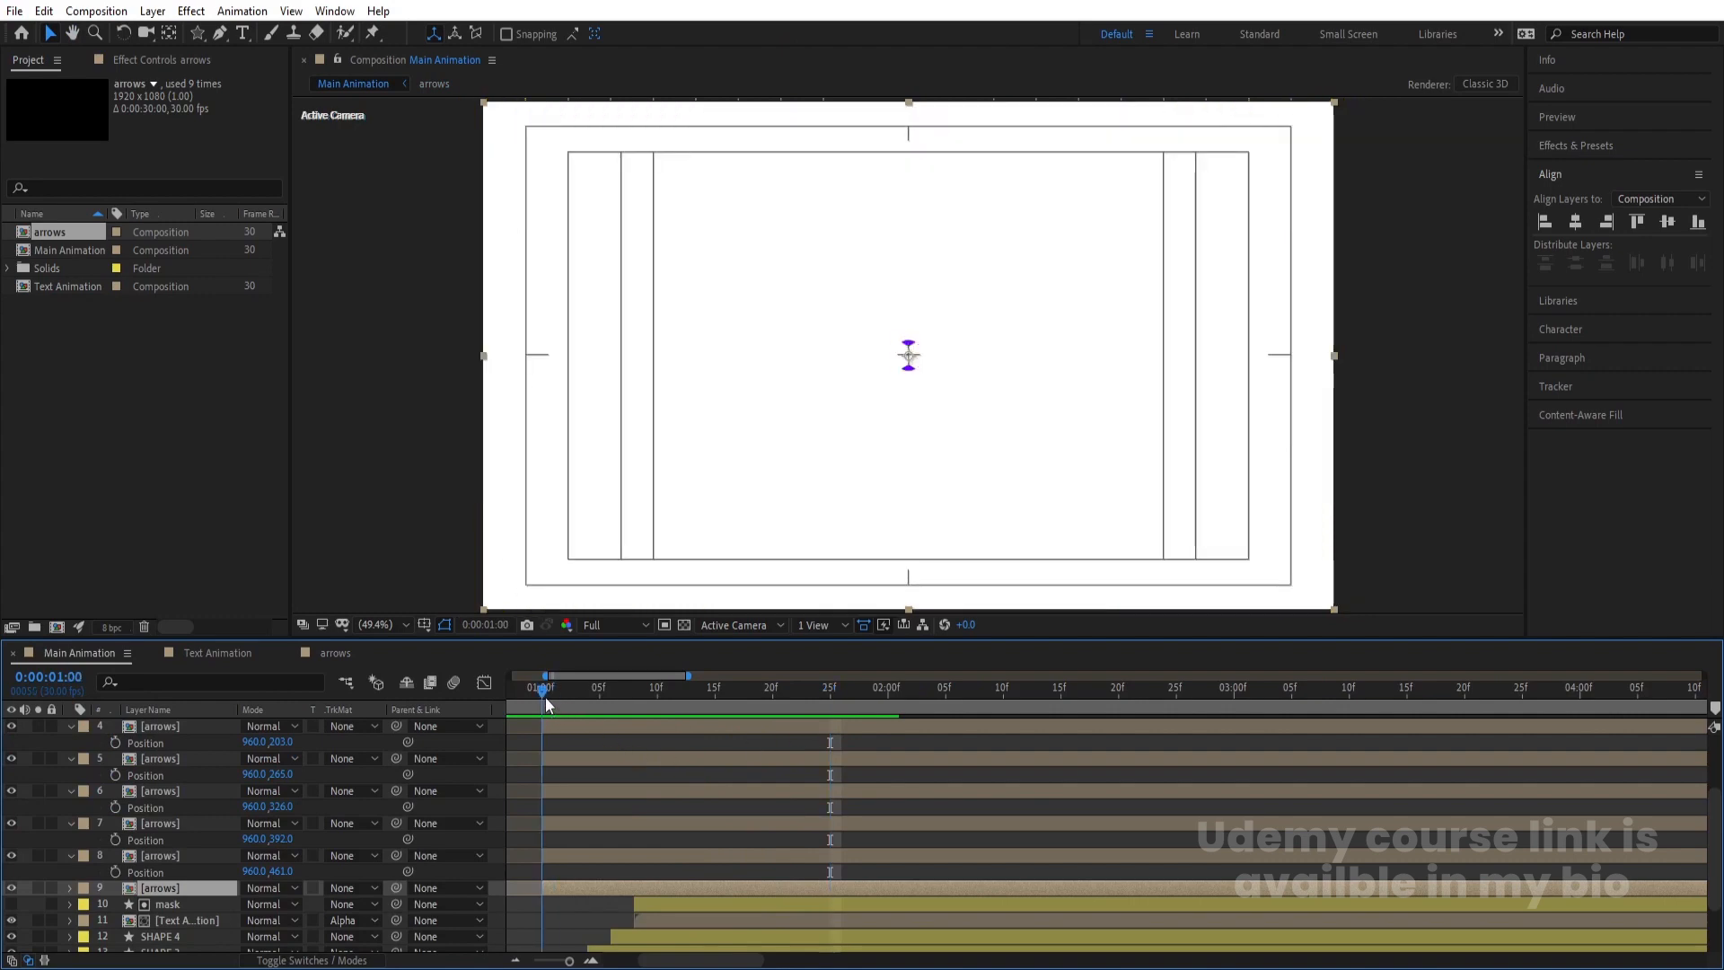
pyautogui.press('pagedown')
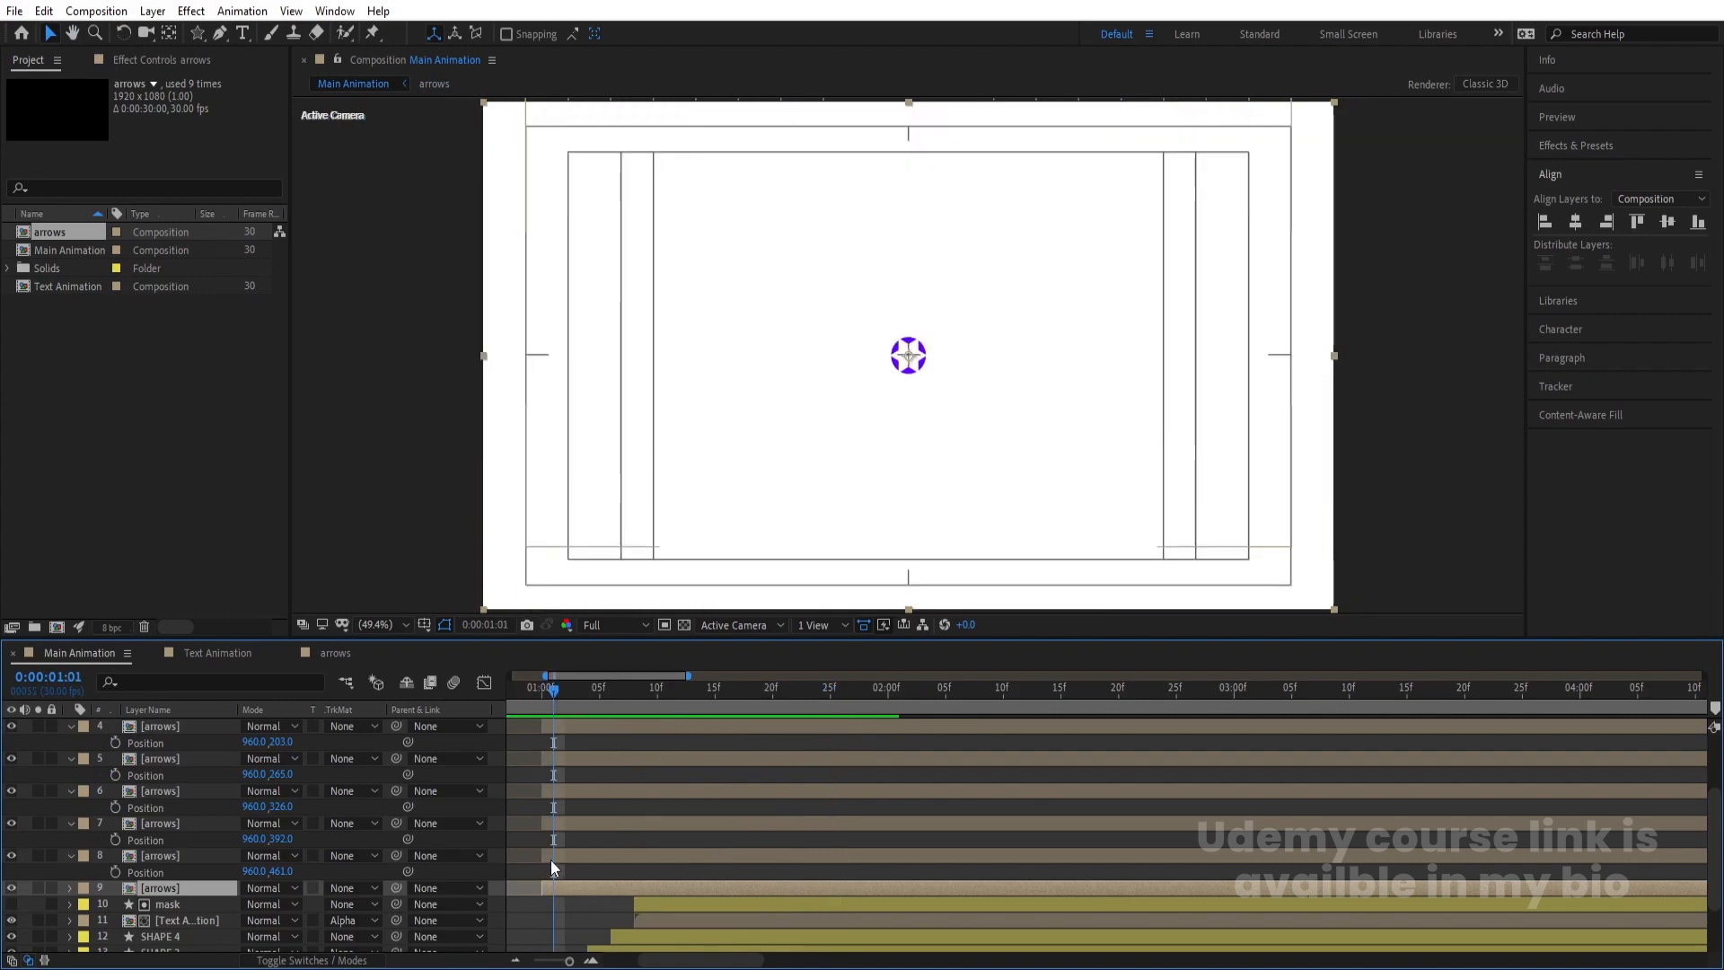
pyautogui.click(551, 855)
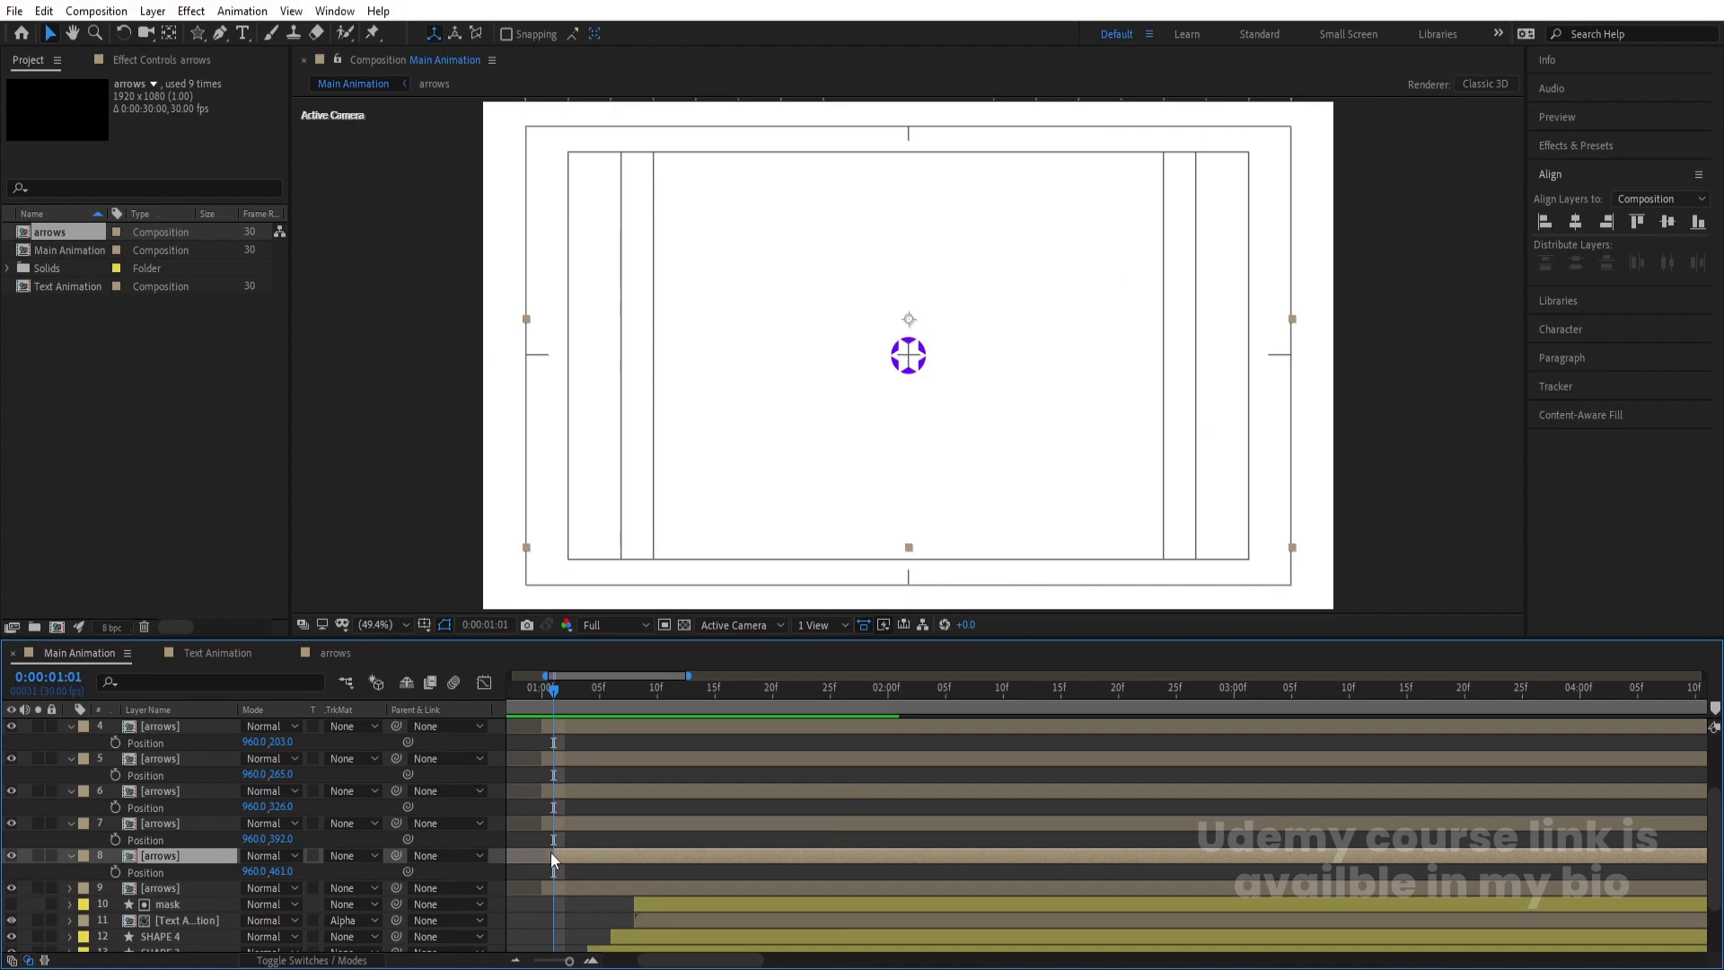
pyautogui.press('pagedown')
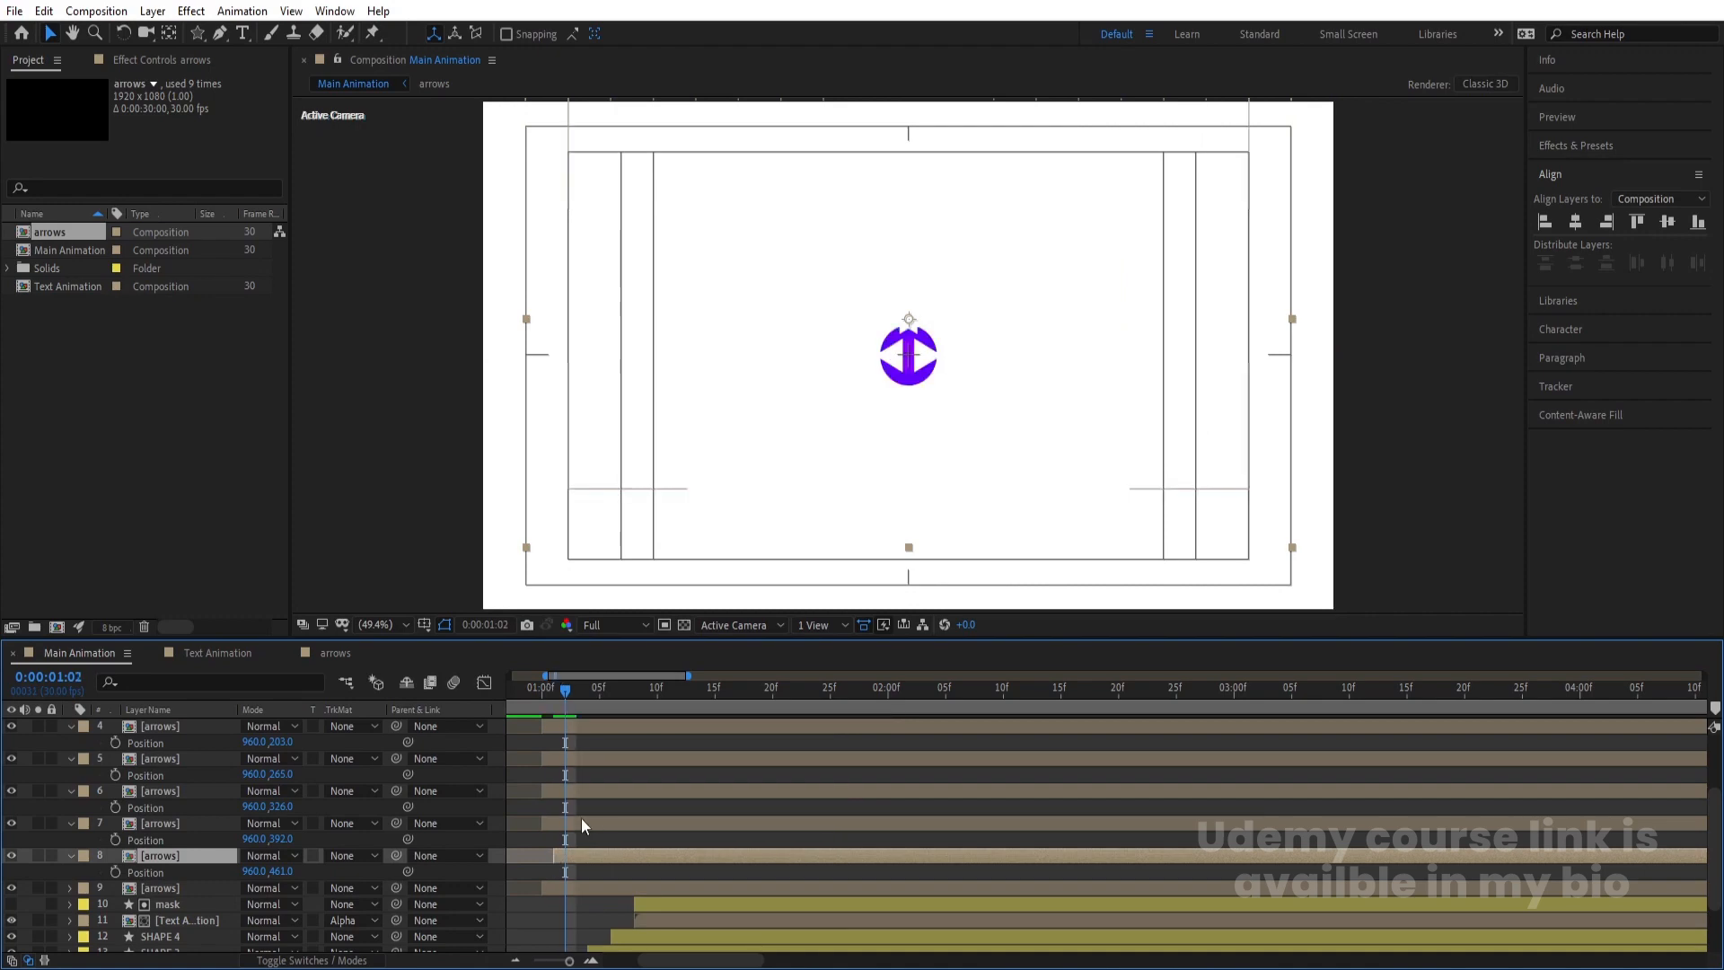
pyautogui.click(582, 820)
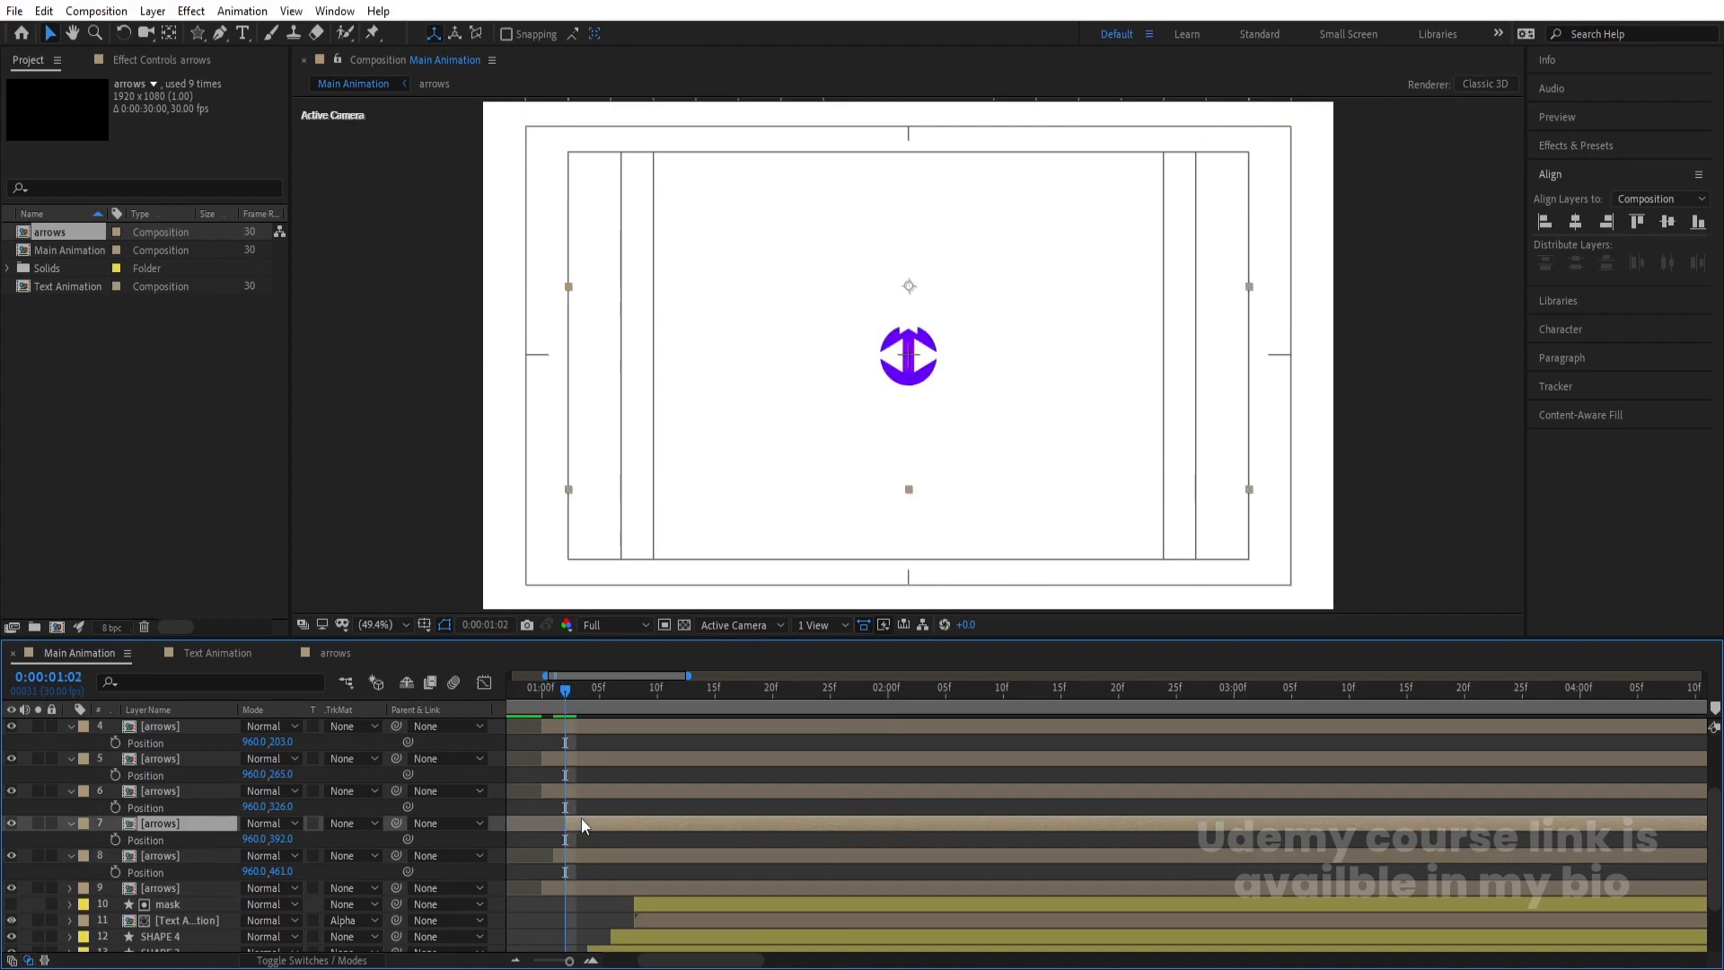
# Start arrows layers 6, 5 and 4 one frame apart, at 0:00:01:03, 0:00:01:04 and 0:00:01:05
pyautogui.press('pagedown')
pyautogui.click(564, 790)
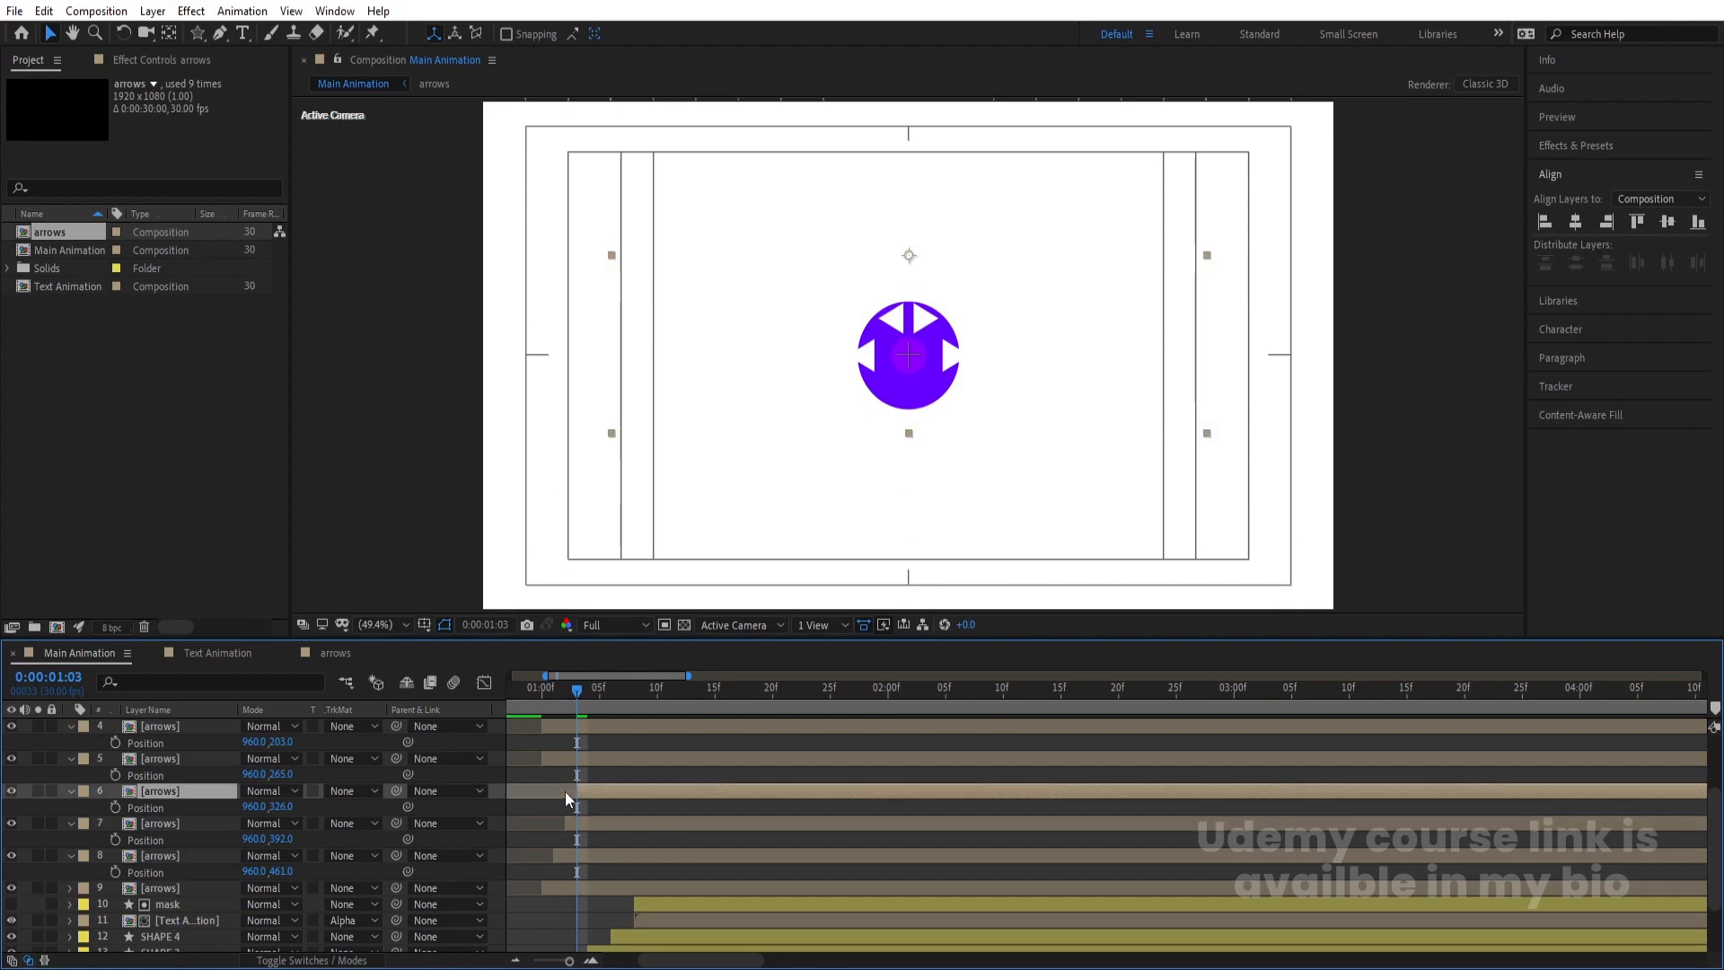
pyautogui.press('pagedown')
pyautogui.click(575, 766)
pyautogui.press('pagedown')
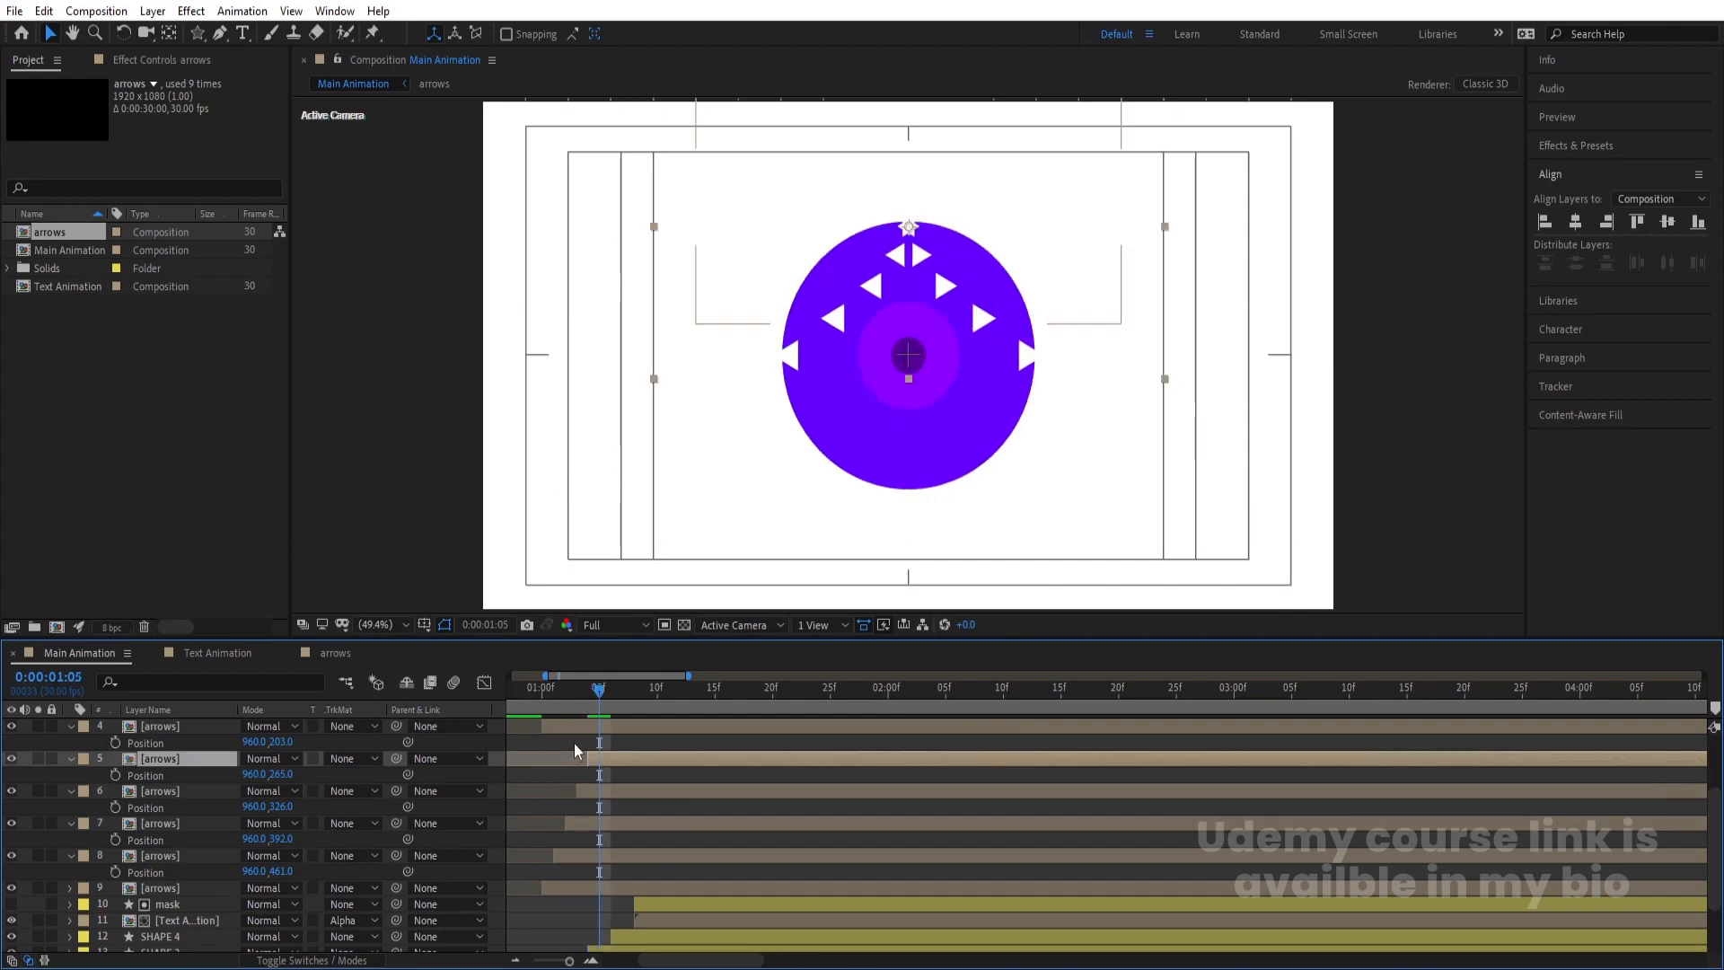
pyautogui.click(567, 727)
pyautogui.scroll(2, 583, 741)
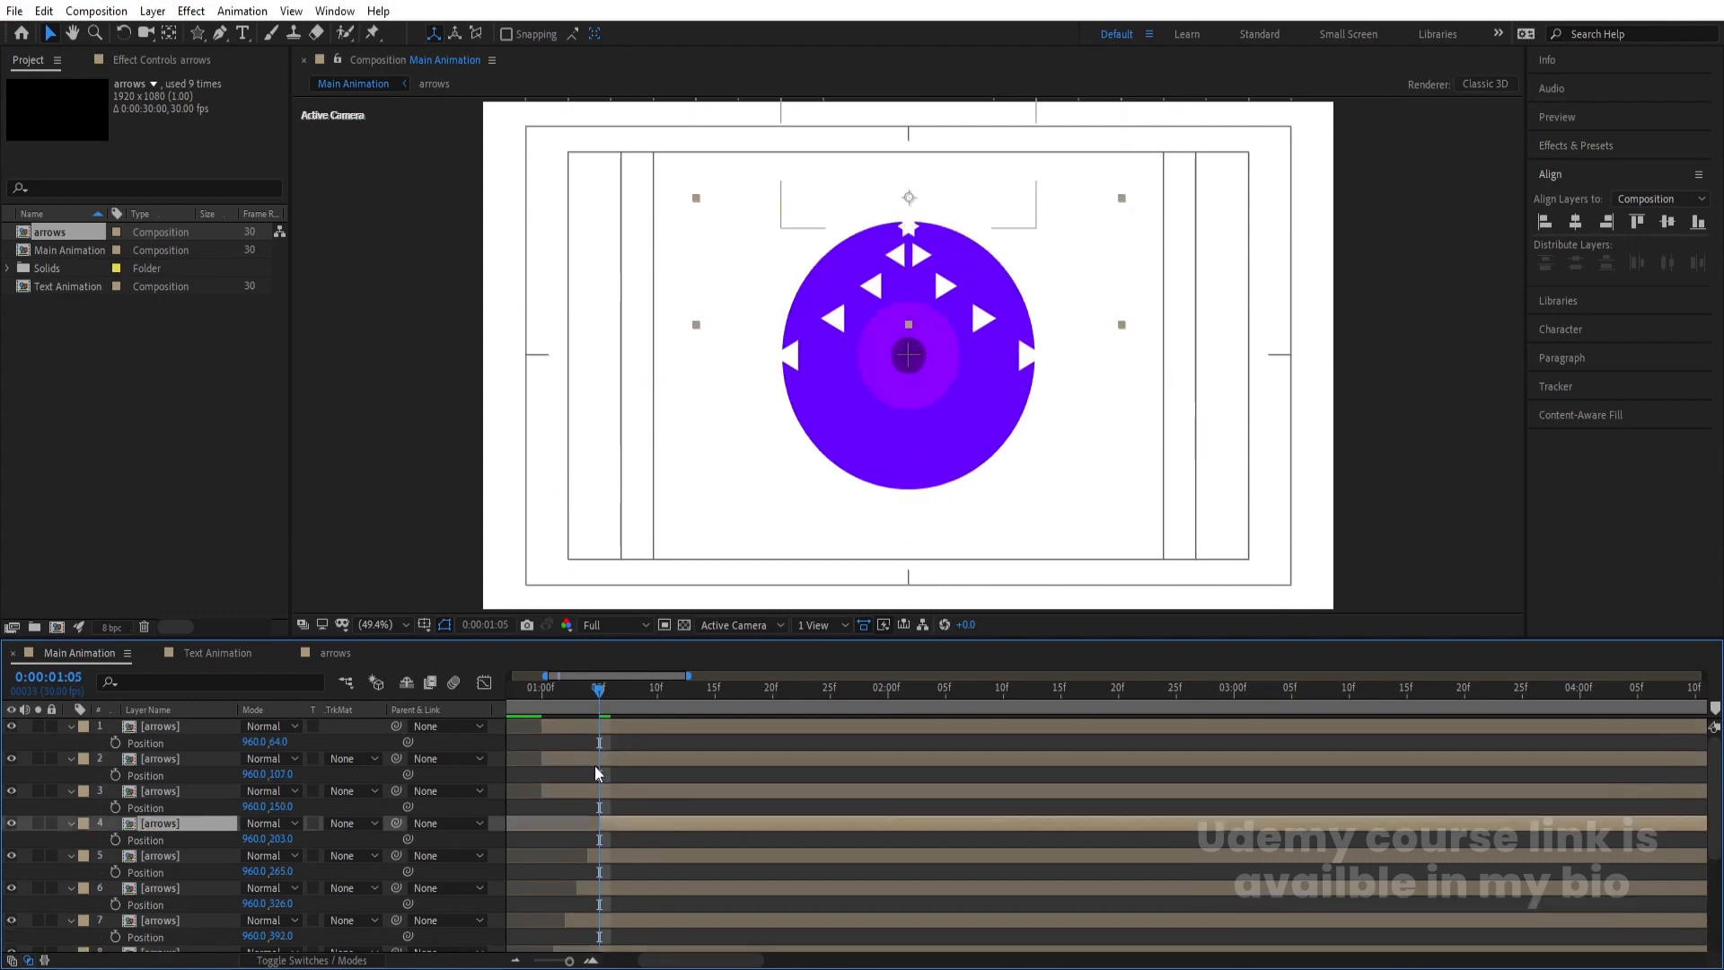
# Start arrows layers 3, 2 and 1 one frame apart, at 0:00:01:06, 0:00:01:07 and 0:00:01:08
pyautogui.press('pagedown')
pyautogui.click(621, 795)
pyautogui.press('[')
pyautogui.press('pagedown')
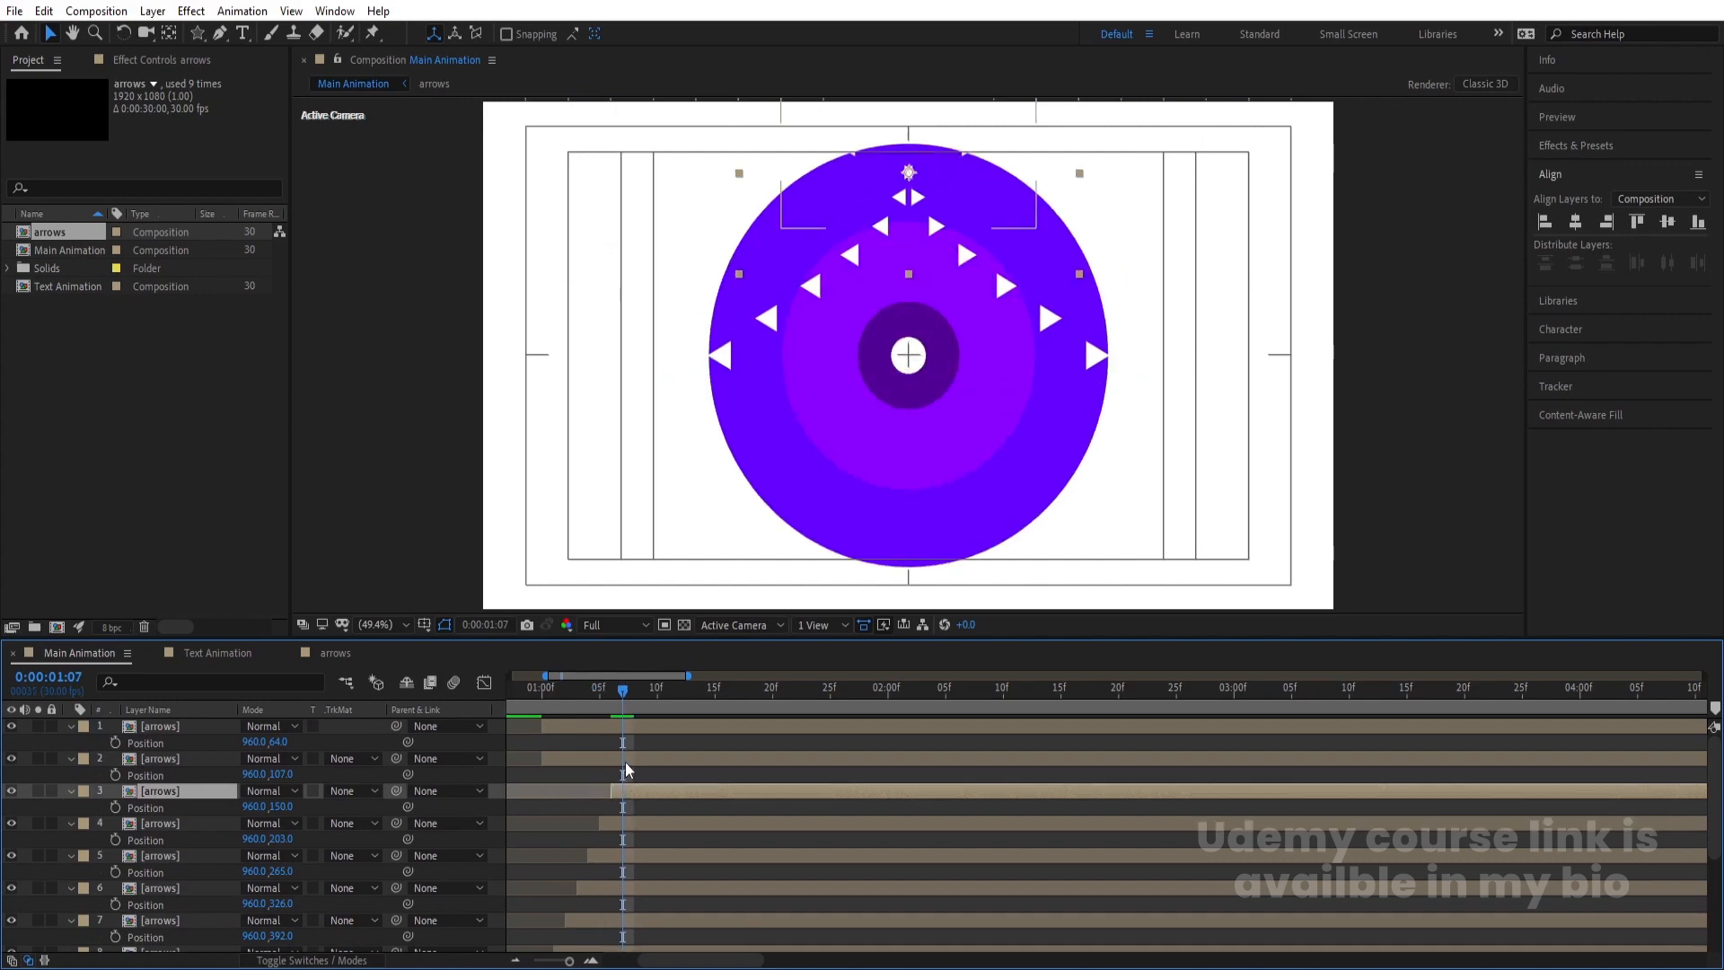
pyautogui.click(625, 758)
pyautogui.press('[')
pyautogui.press('pagedown')
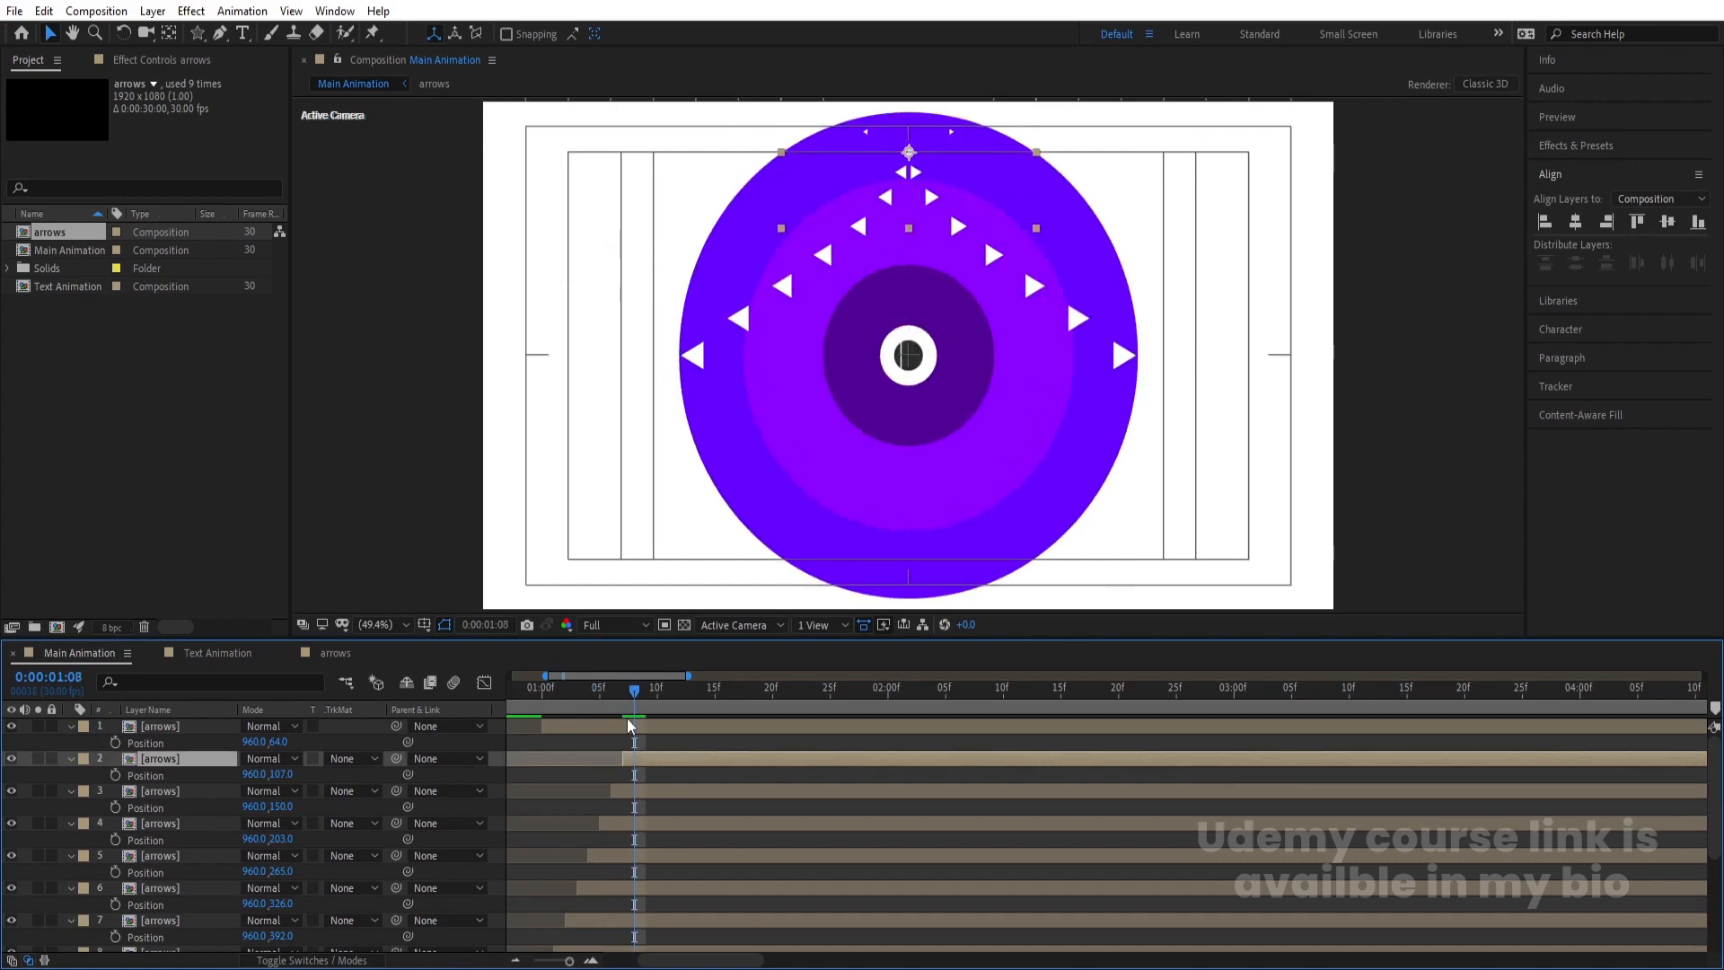
pyautogui.click(633, 722)
pyautogui.press('[')
# Preview the staggered triangles in Main Animation from 0:00:01:00
pyautogui.press('pagedown')
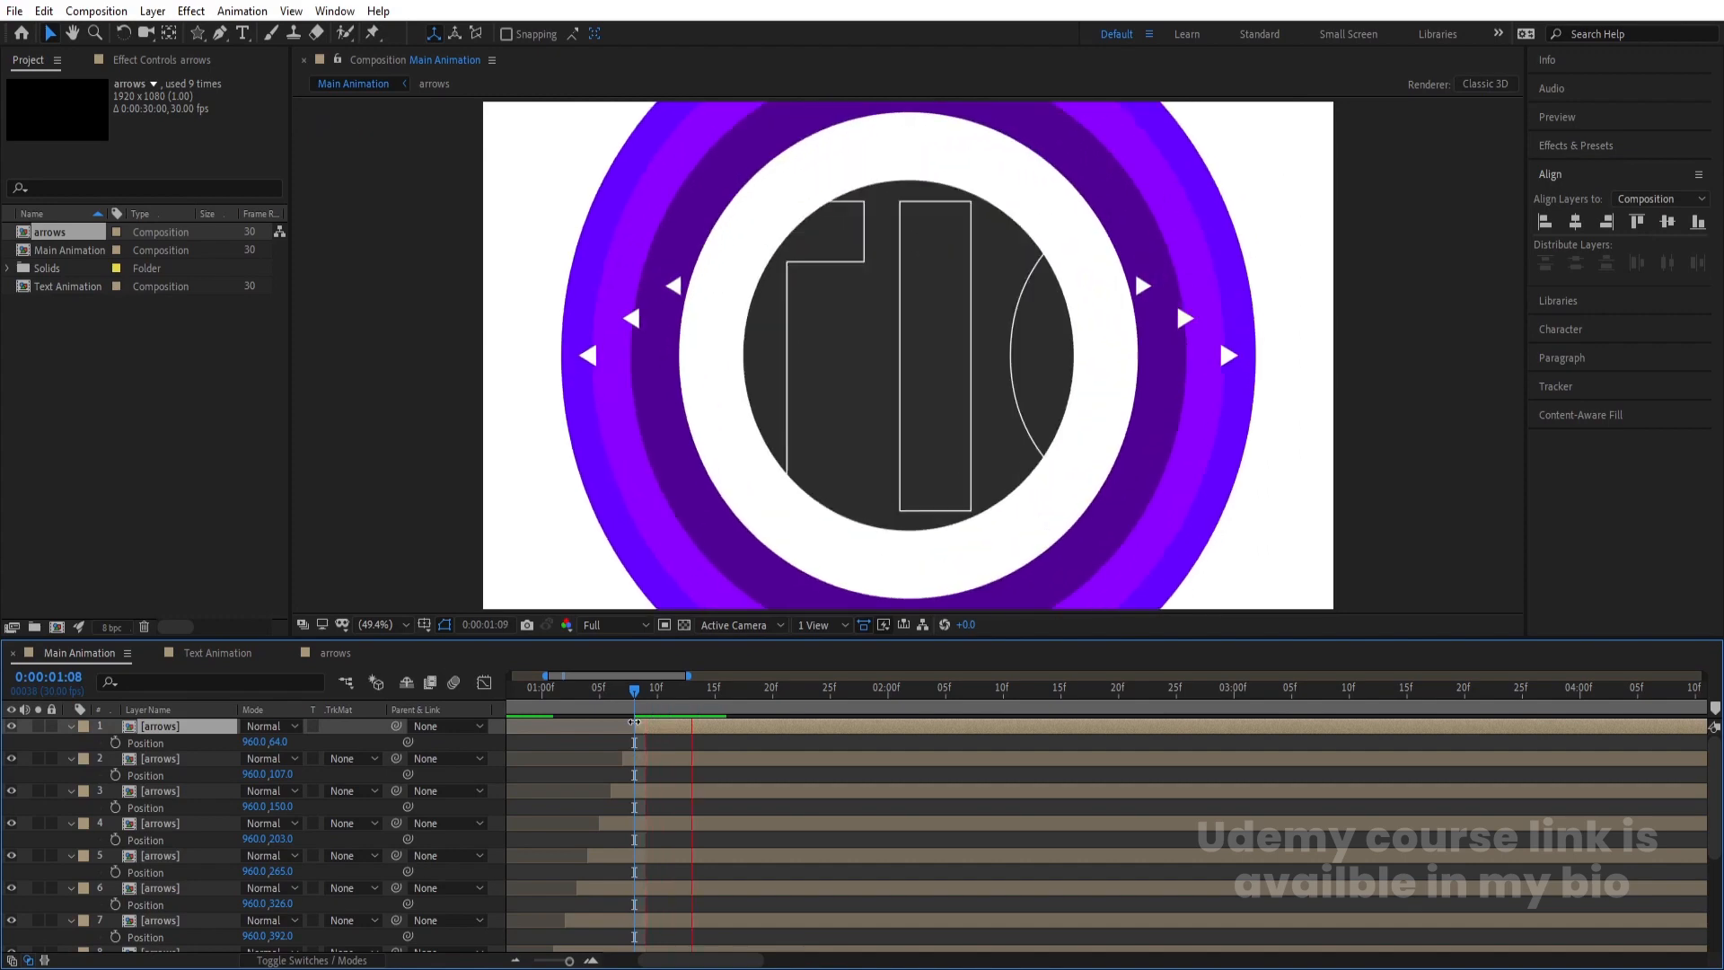
pyautogui.moveTo(618, 715); pyautogui.dragTo(542, 714)
pyautogui.press('space')
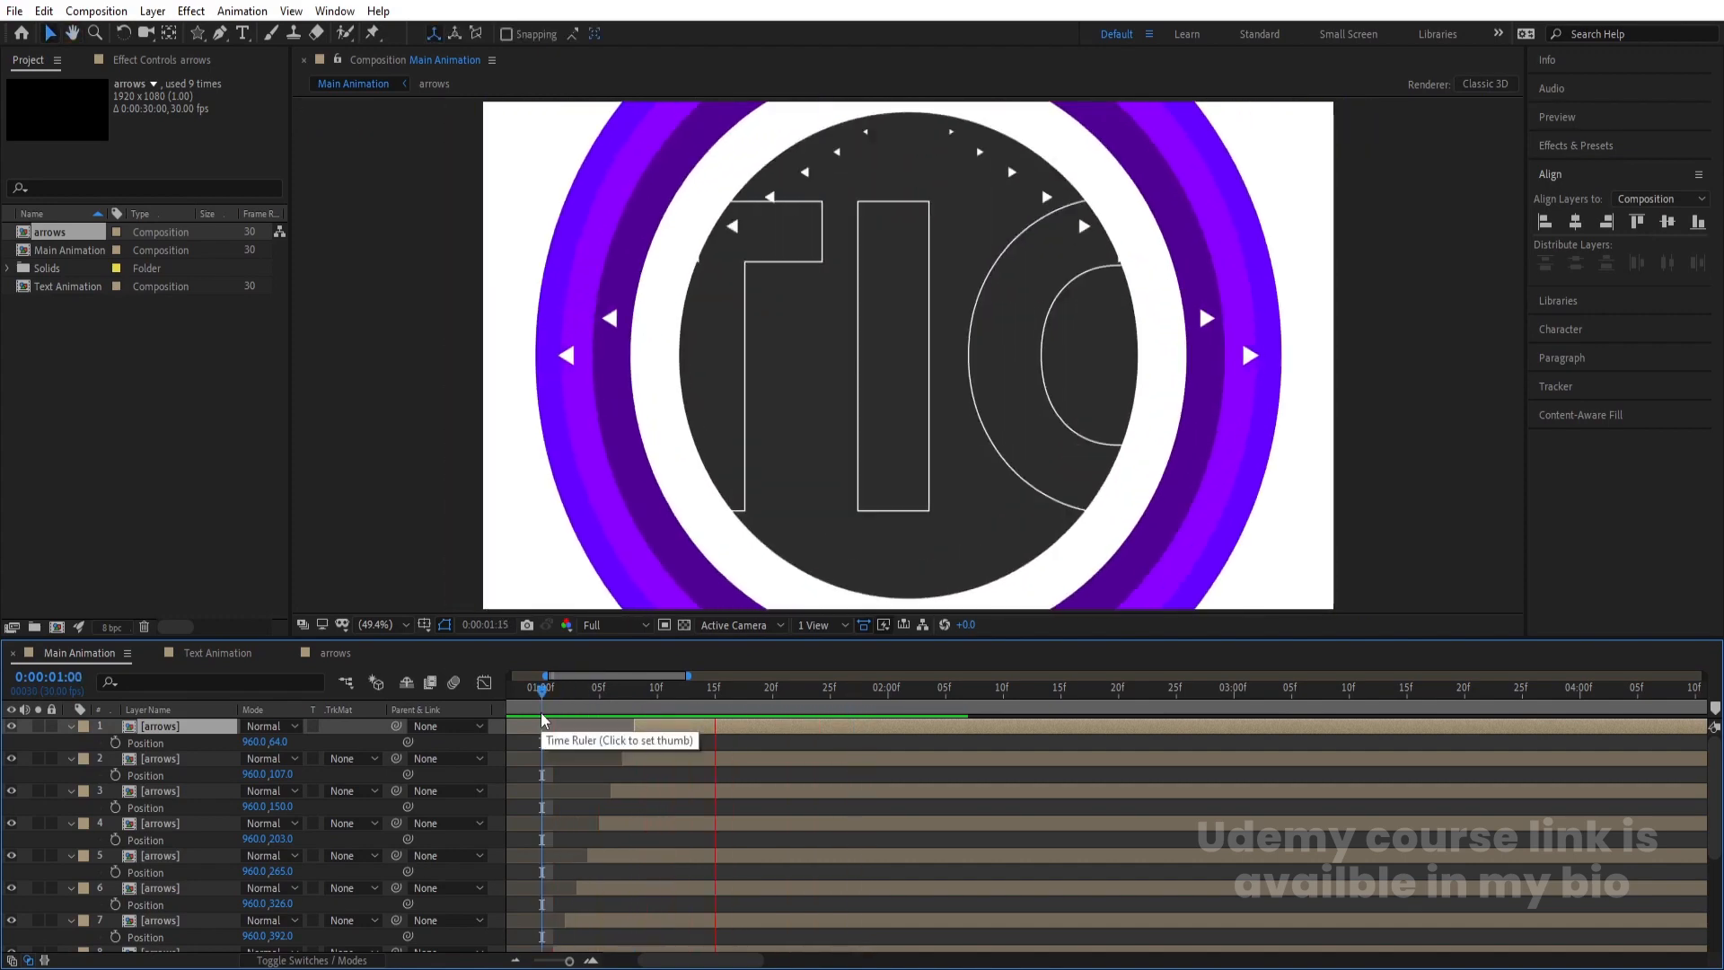
# Pre-compose all the arrows layers as "arrow comp" and trim the new layer's start to 0:00:01:00
pyautogui.click(577, 703)
pyautogui.scroll(-3, 580, 703)
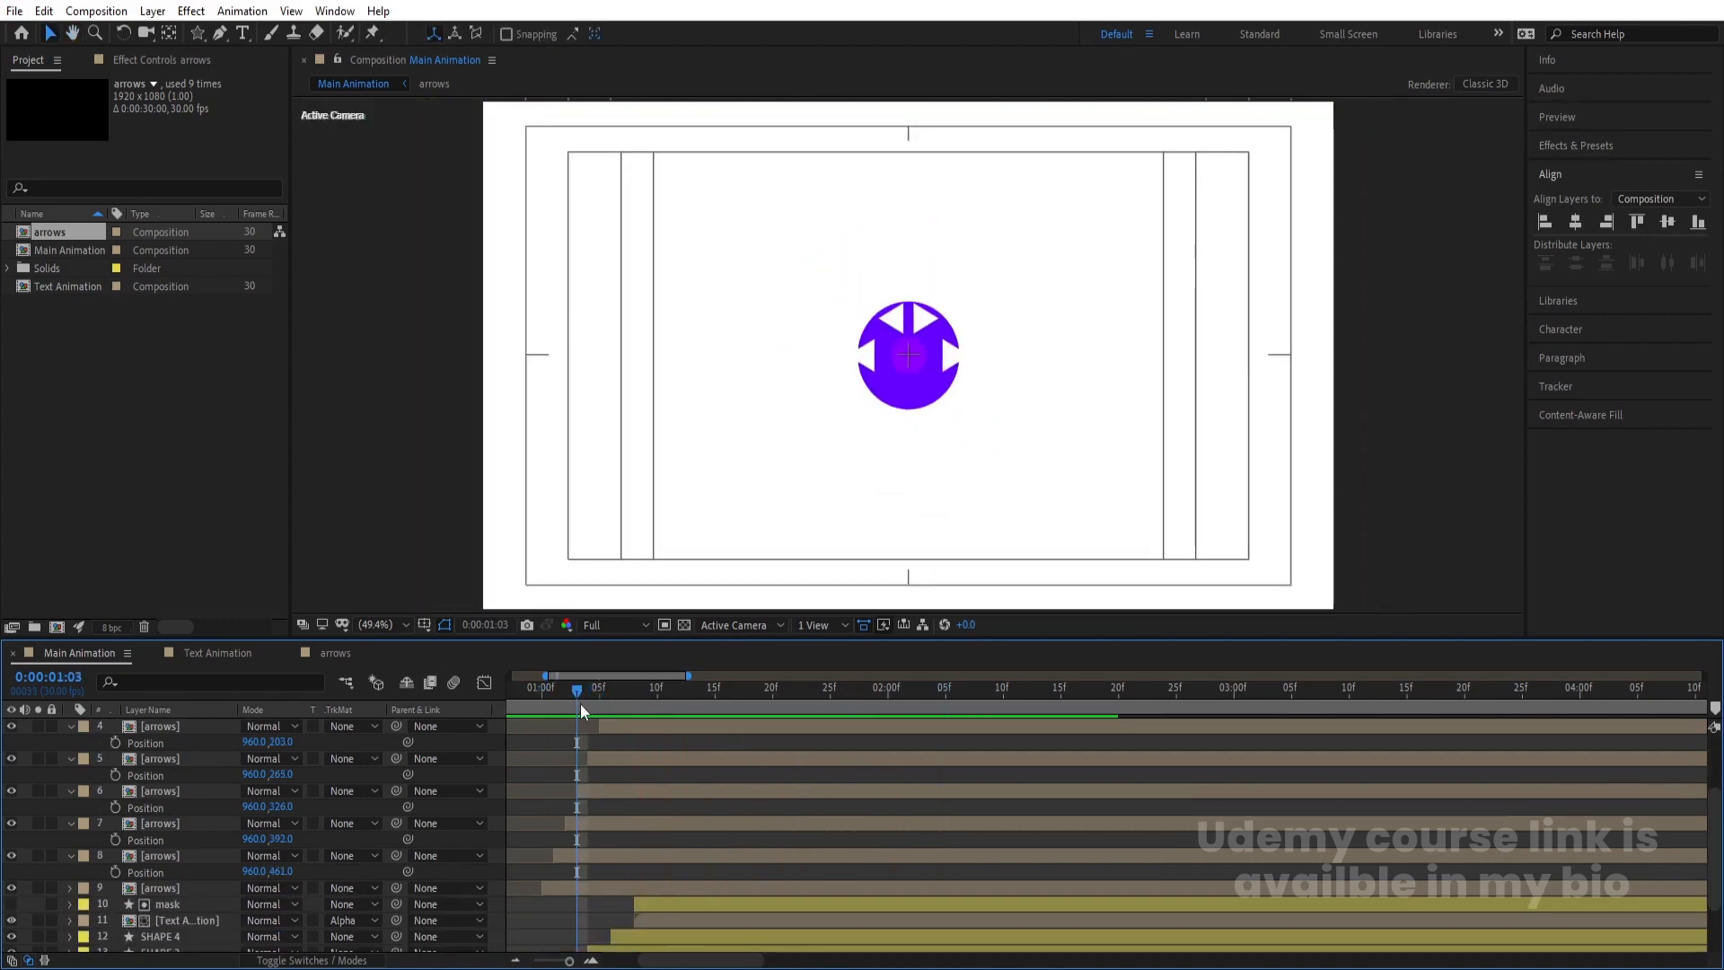
pyautogui.moveTo(580, 703); pyautogui.dragTo(568, 883)
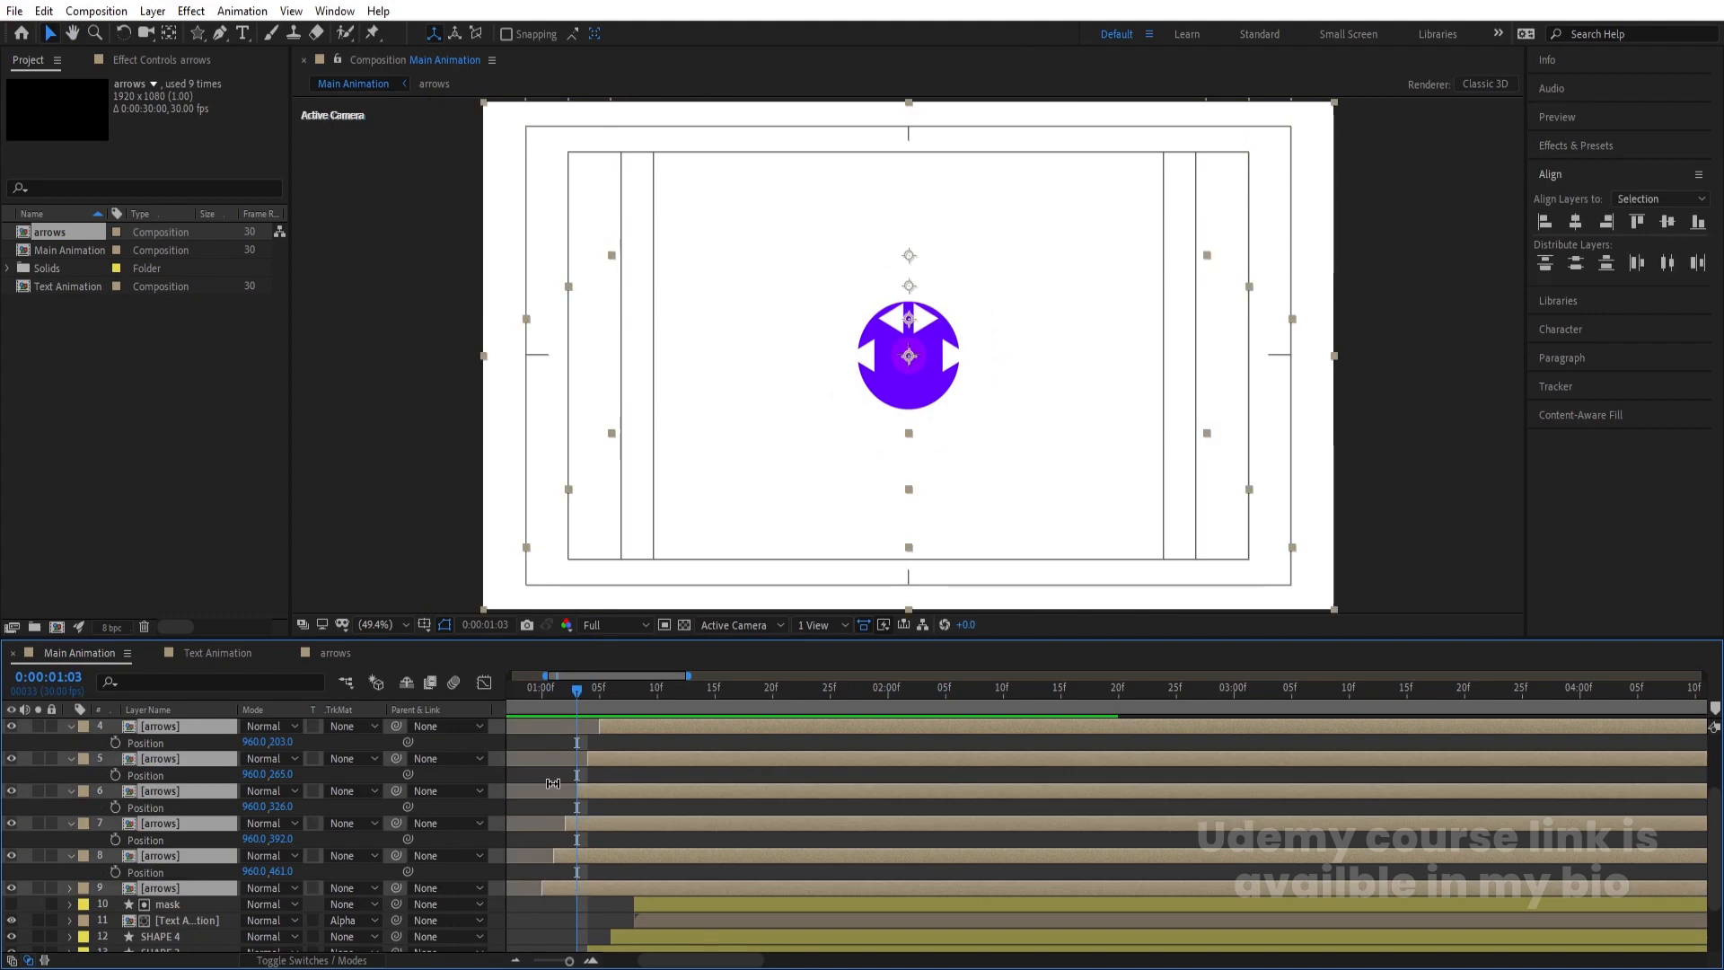
pyautogui.moveTo(563, 686); pyautogui.dragTo(540, 686)
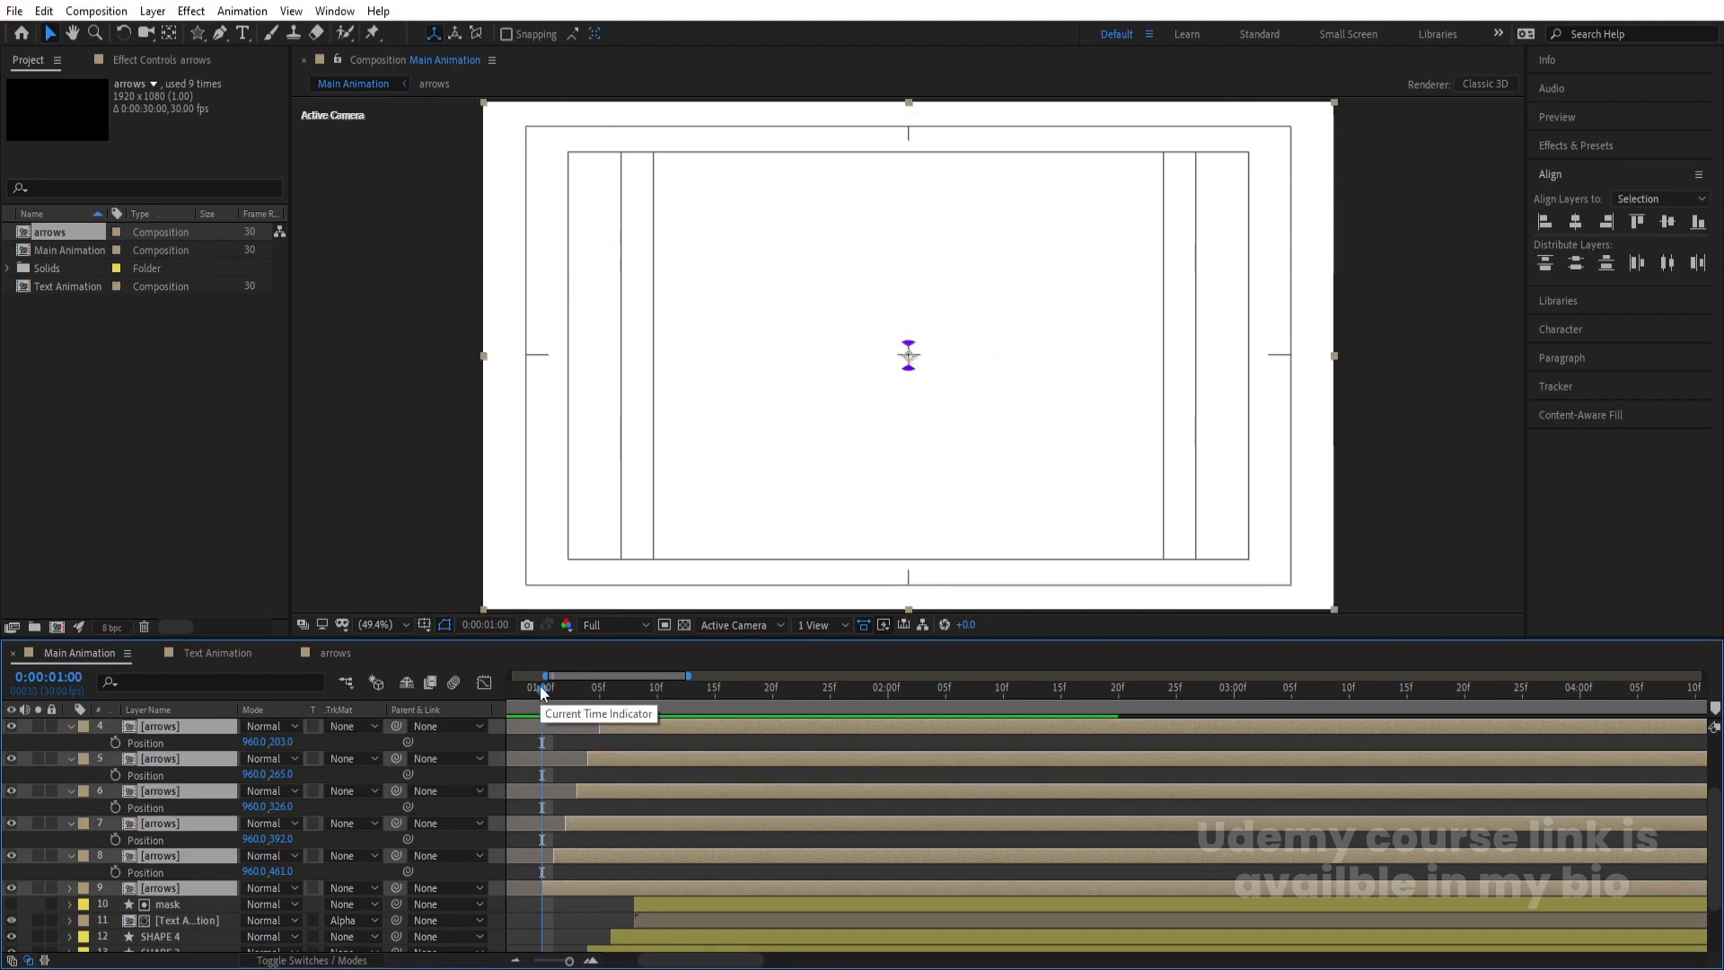
pyautogui.hotkey('ctrl', 'shift', 'c')
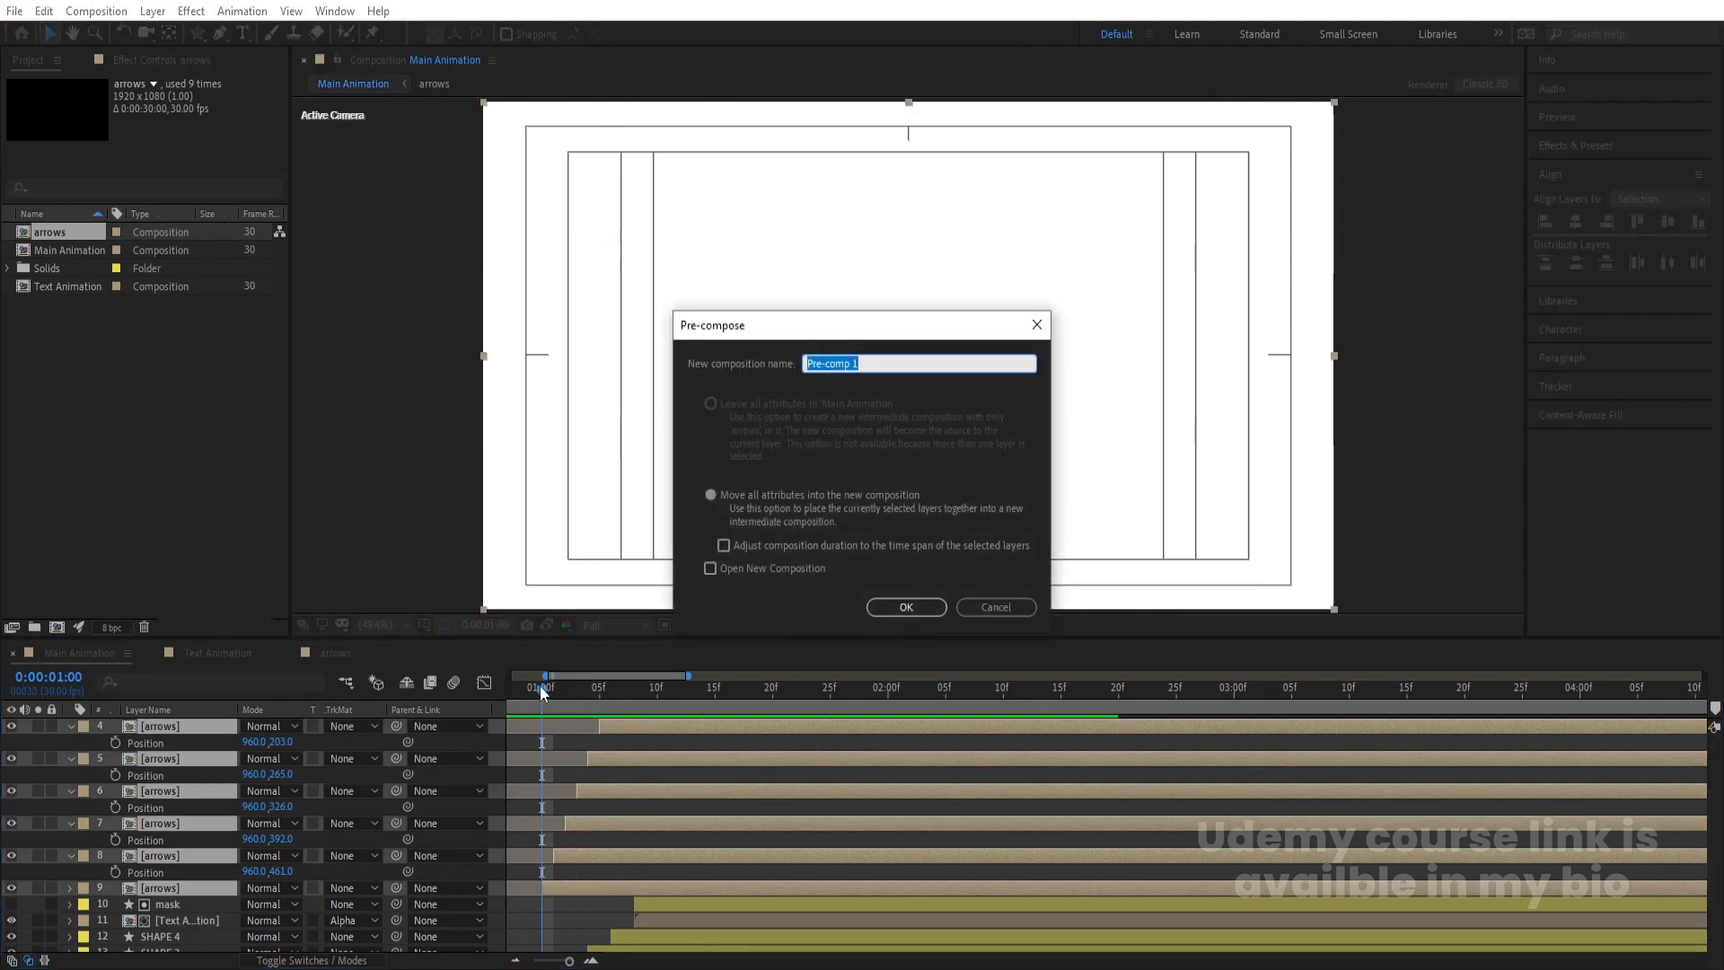
pyautogui.write('aroowe')
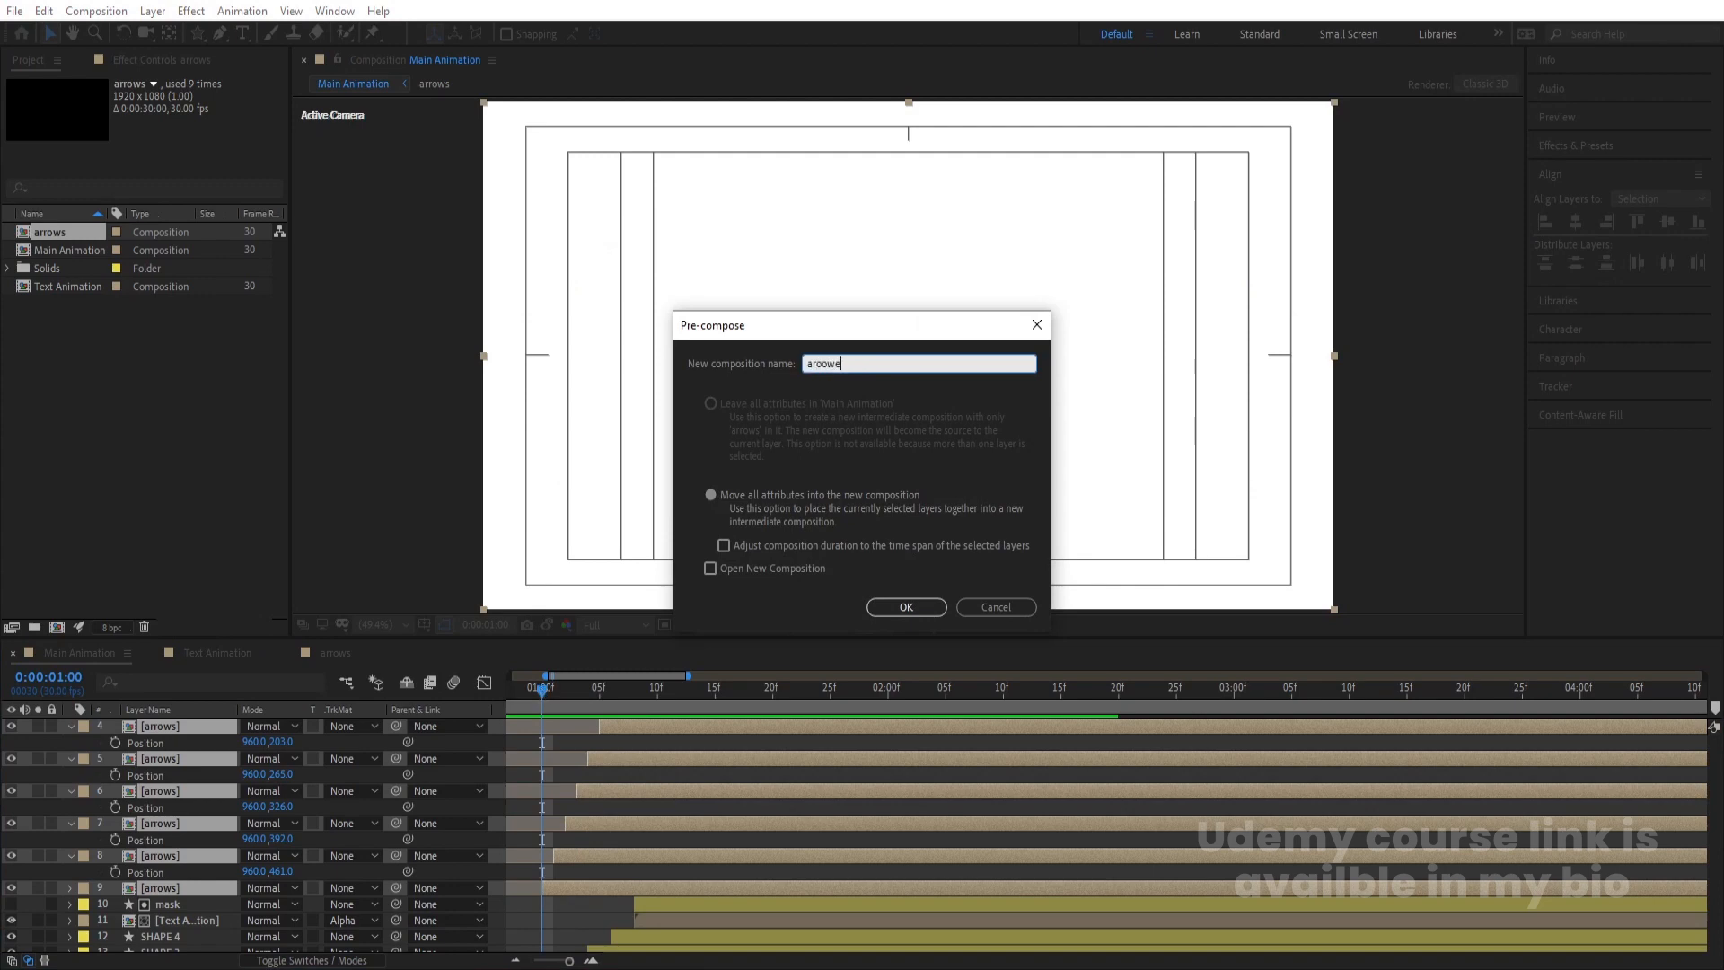
pyautogui.hotkey('ctrl', 'a')
pyautogui.write('arrow comp')
pyautogui.press('Return')
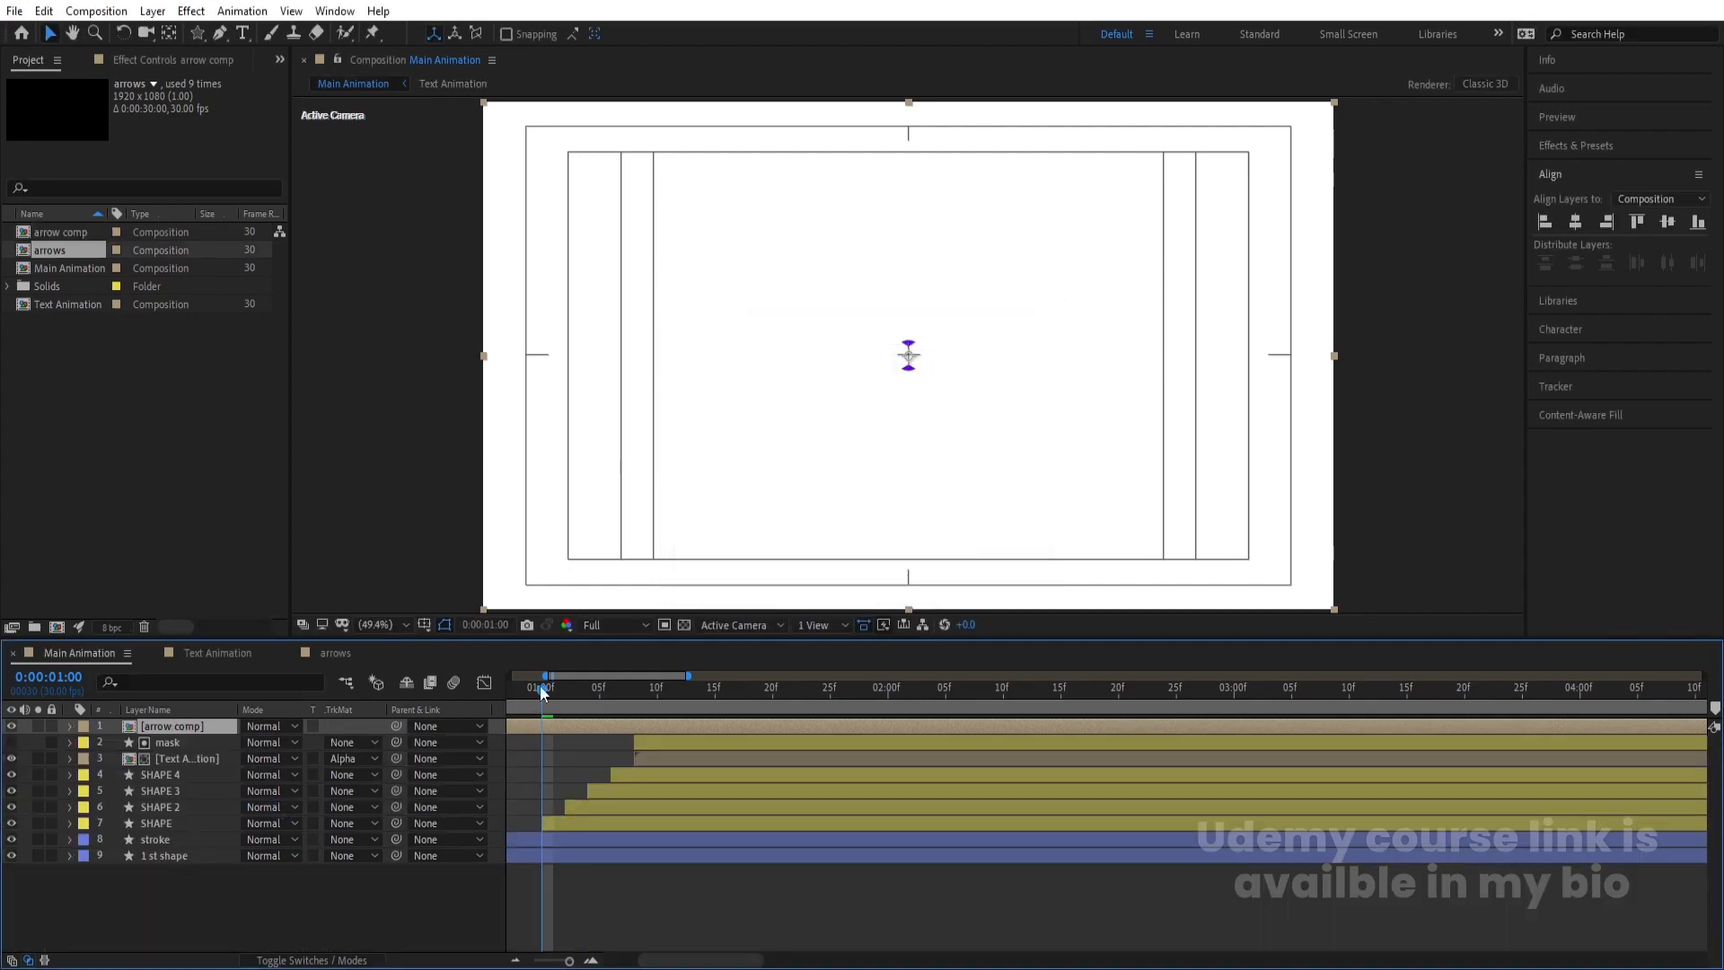
pyautogui.hotkey('alt', '[')
# Duplicate the arrow comp layer and flip the copy vertically with an unlinked Y scale of -100%
pyautogui.press('space')
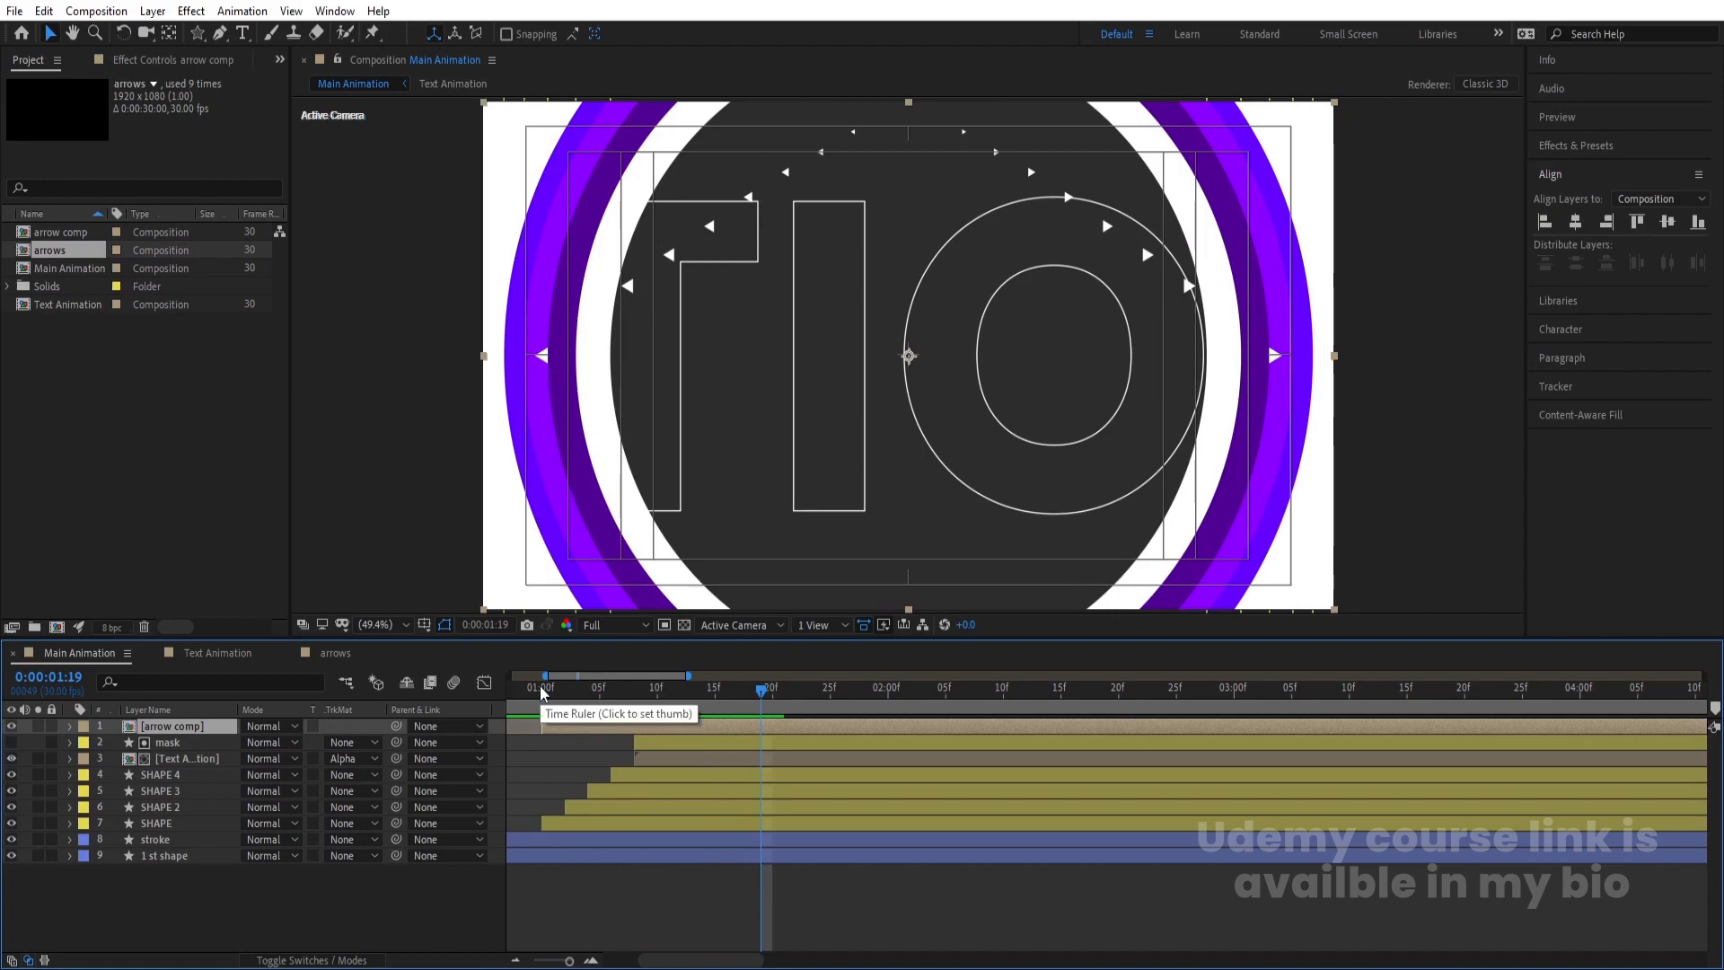
pyautogui.hotkey('ctrl', 'd')
pyautogui.press('s')
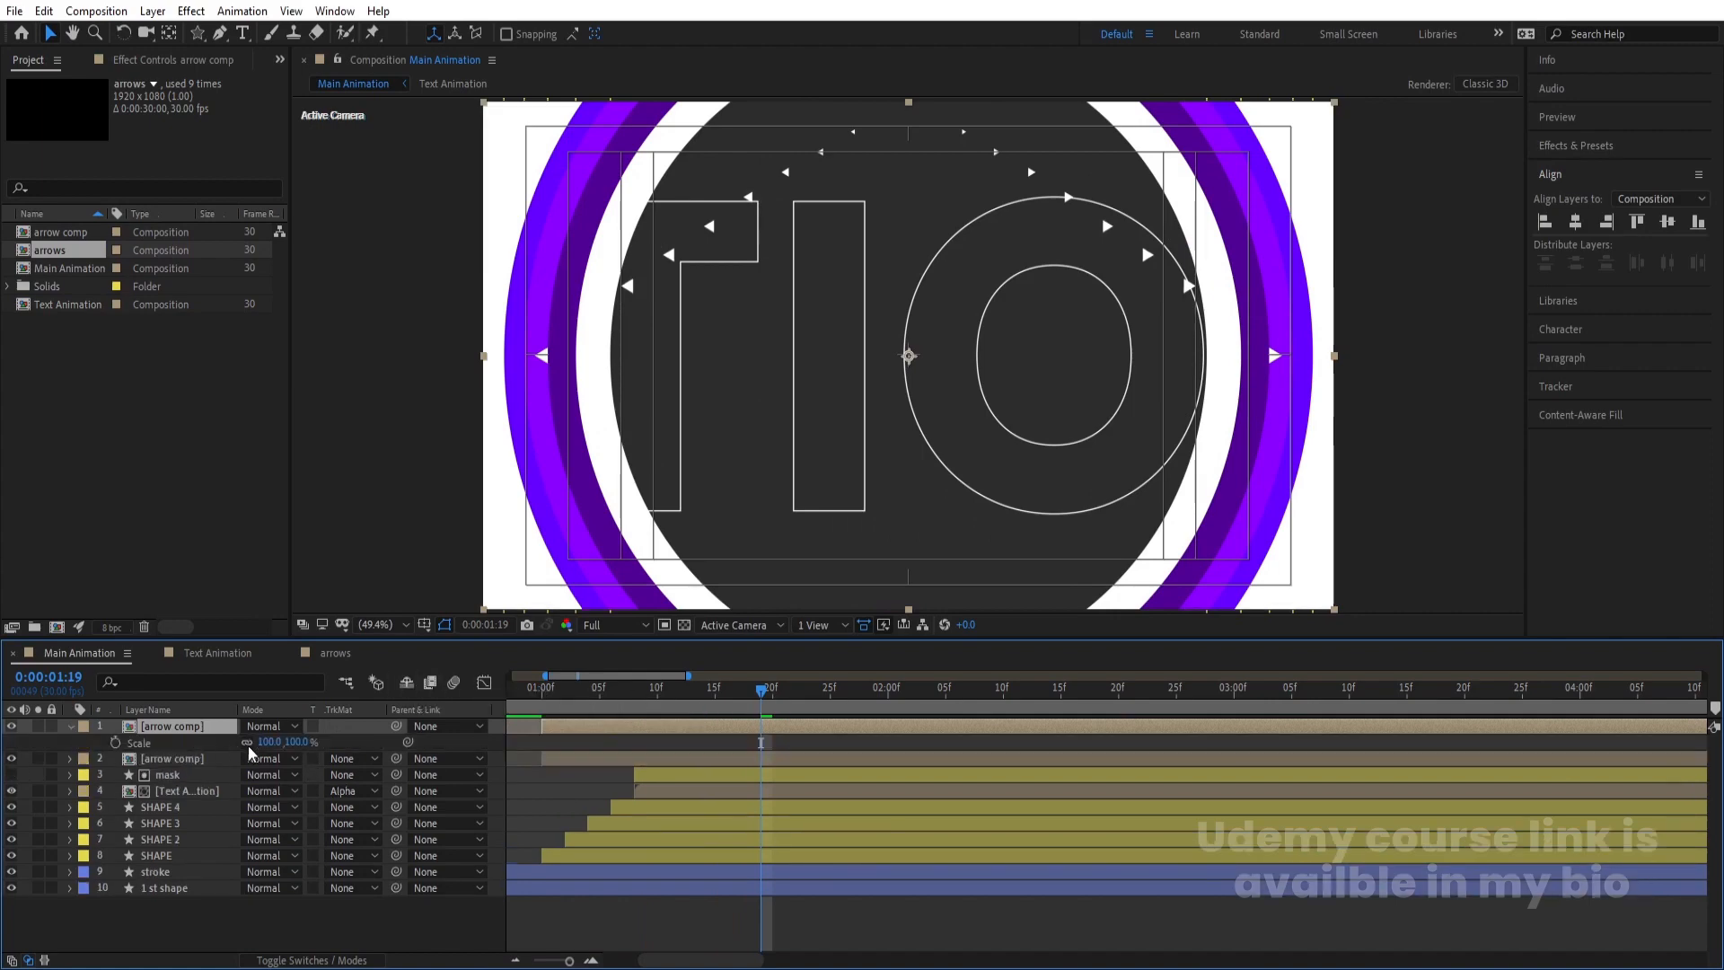
pyautogui.click(247, 741)
pyautogui.click(296, 742)
pyautogui.write('-100')
pyautogui.press('Return')
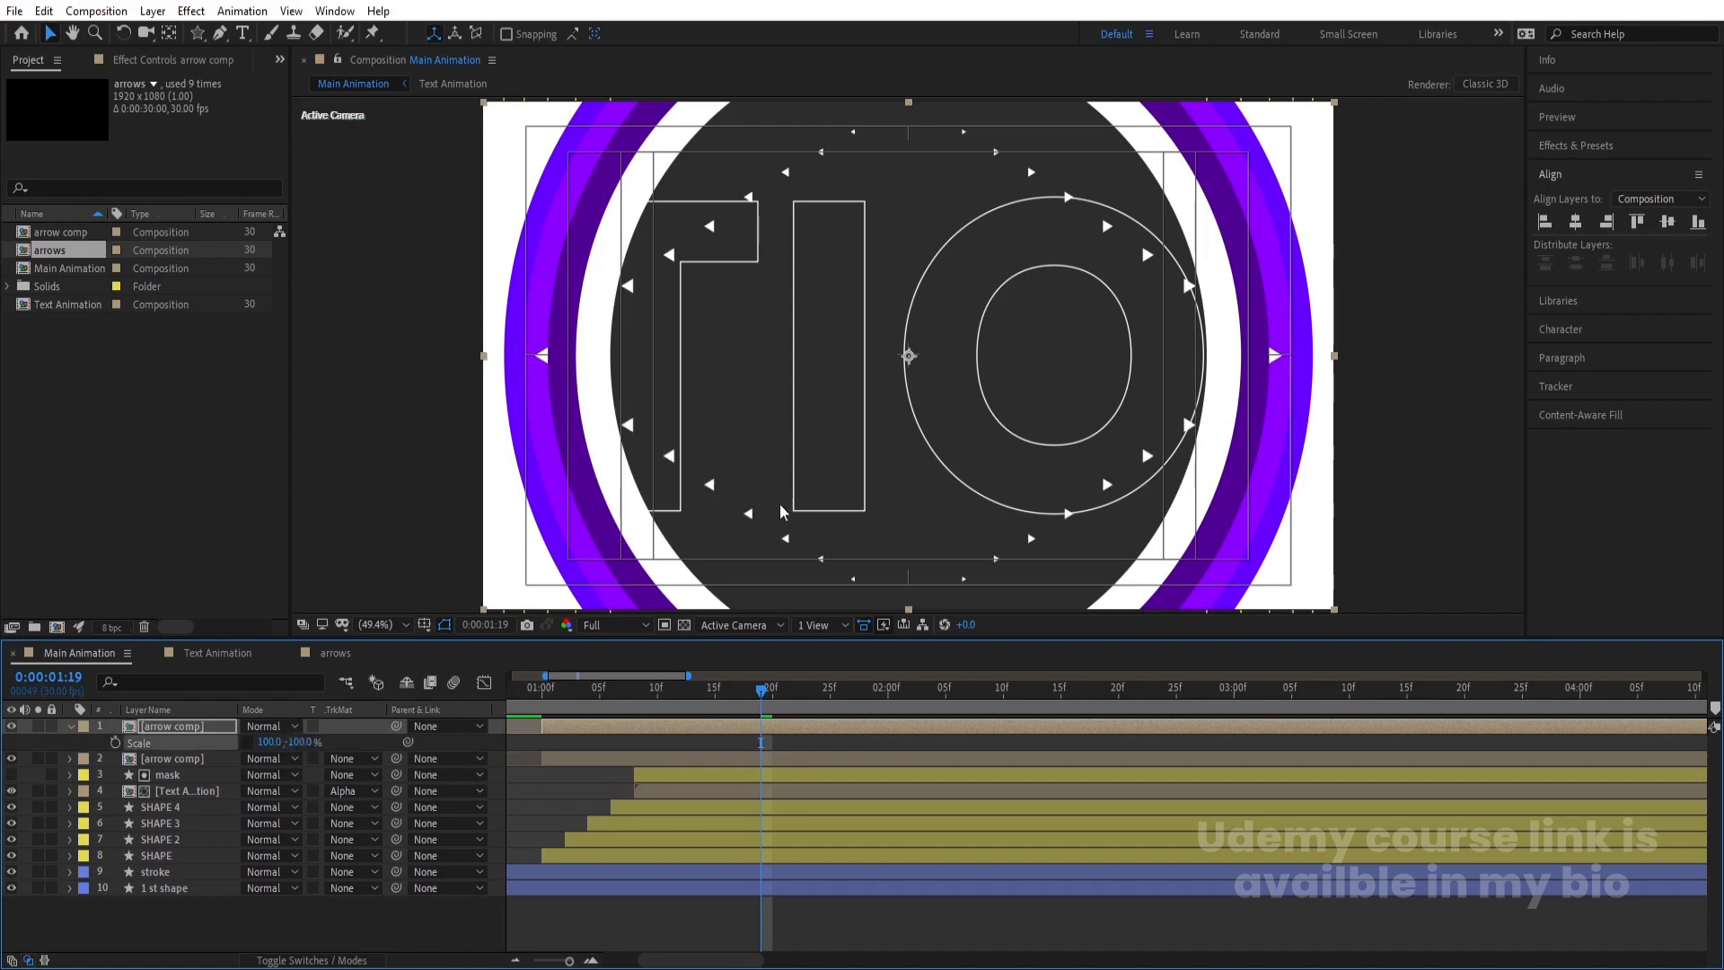
# Preview the mirrored triangle burst in Main Animation from the first frame
pyautogui.press('space')
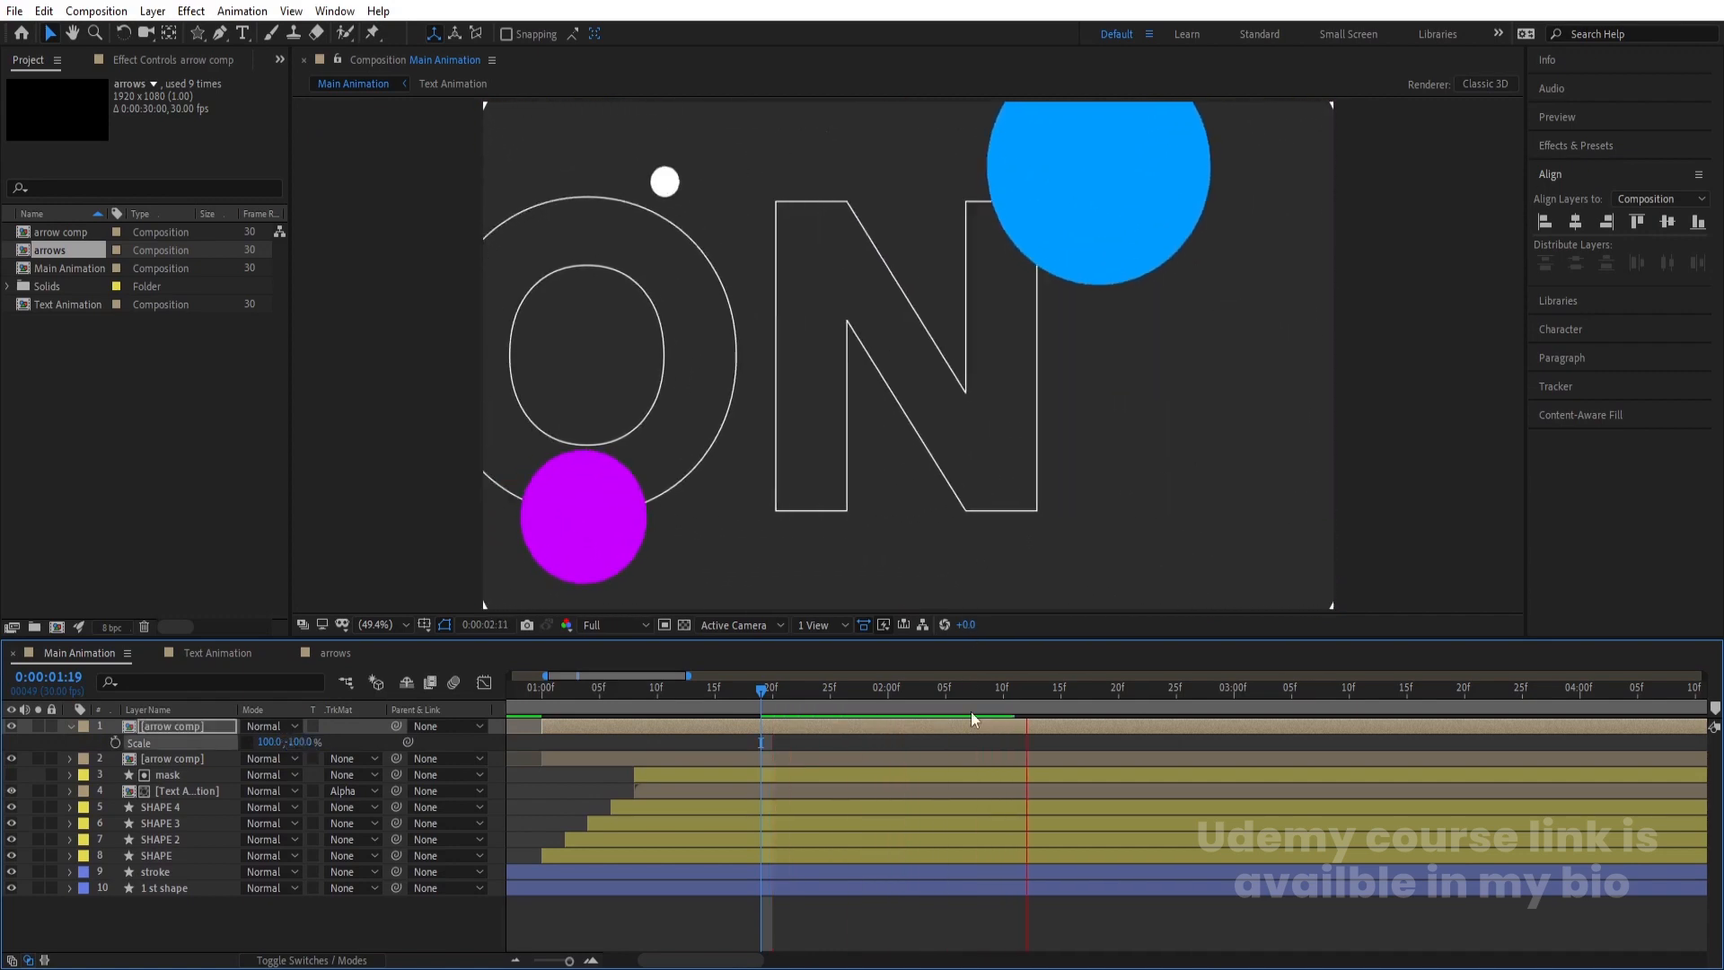
pyautogui.press('Home')
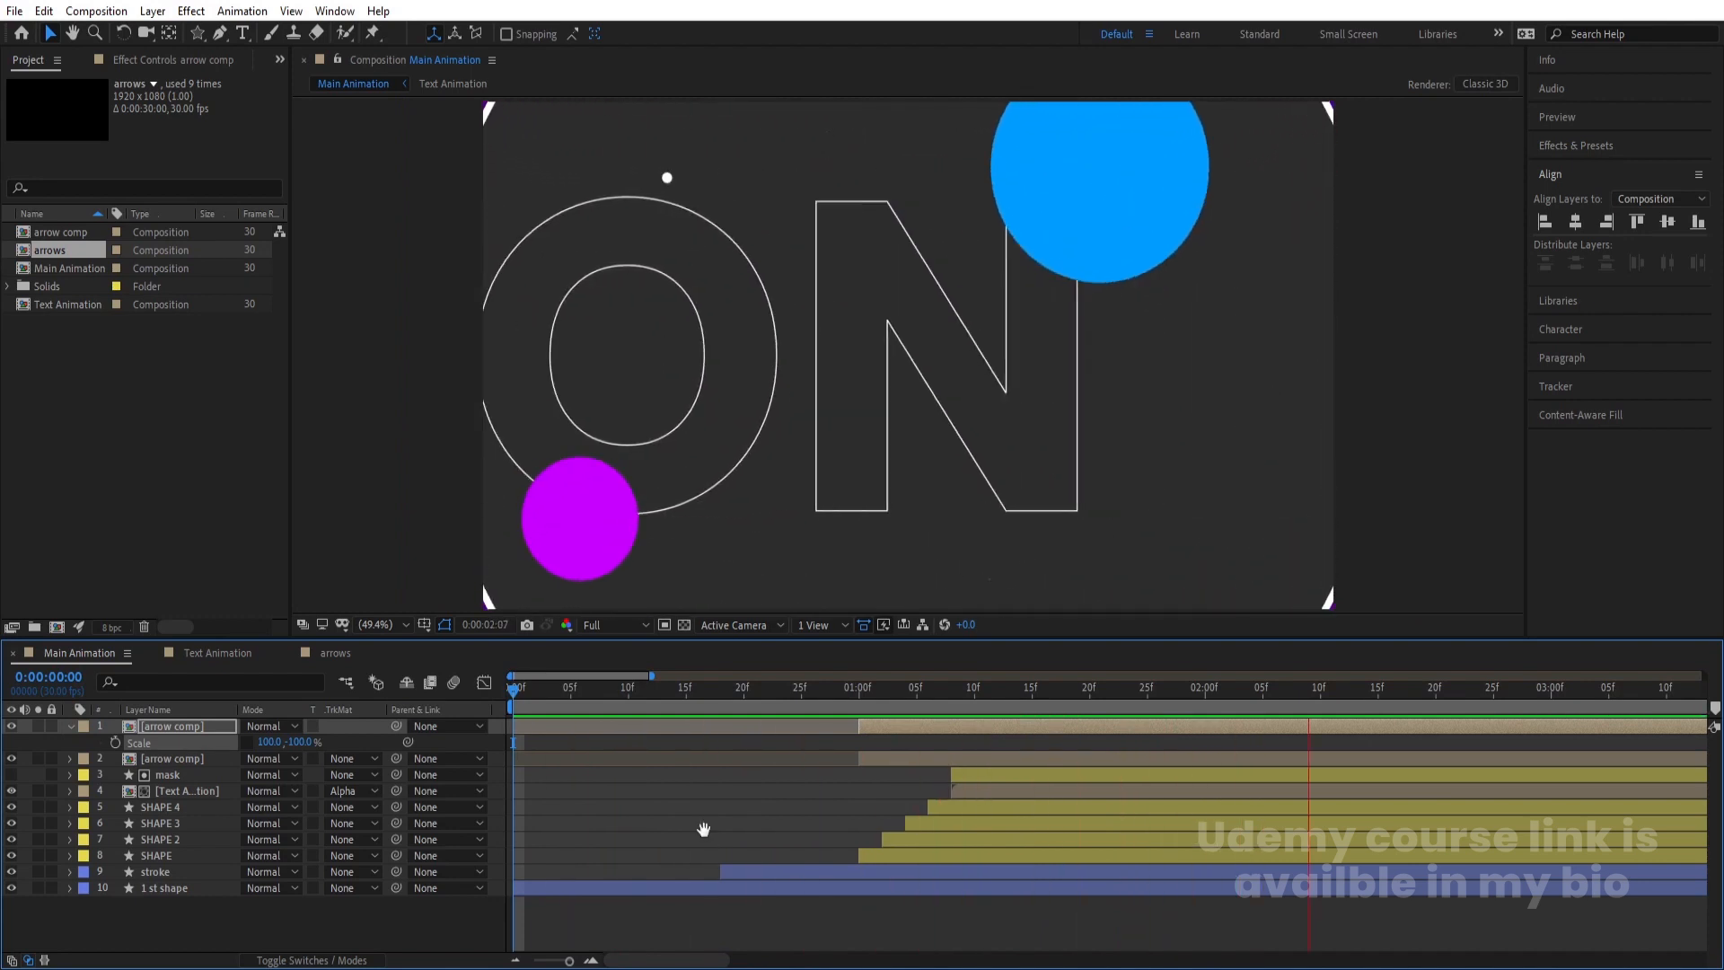
pyautogui.press('space')
pyautogui.press('-')
pyautogui.press('-')
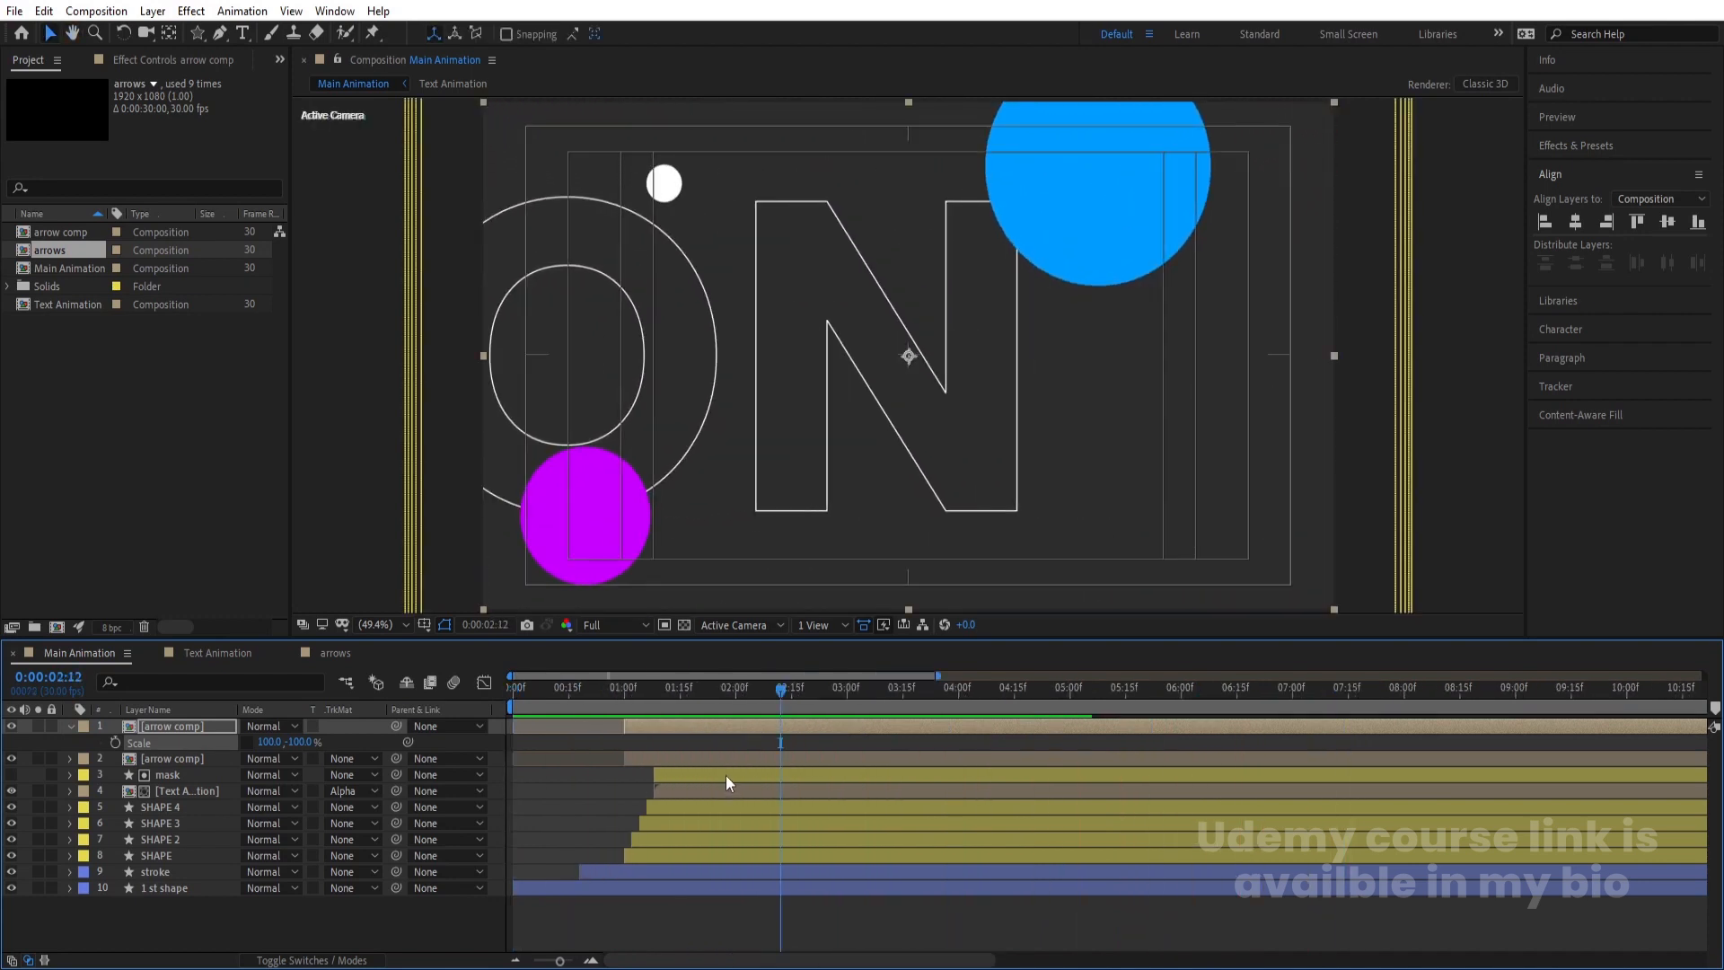
pyautogui.press('space')
pyautogui.press('space')
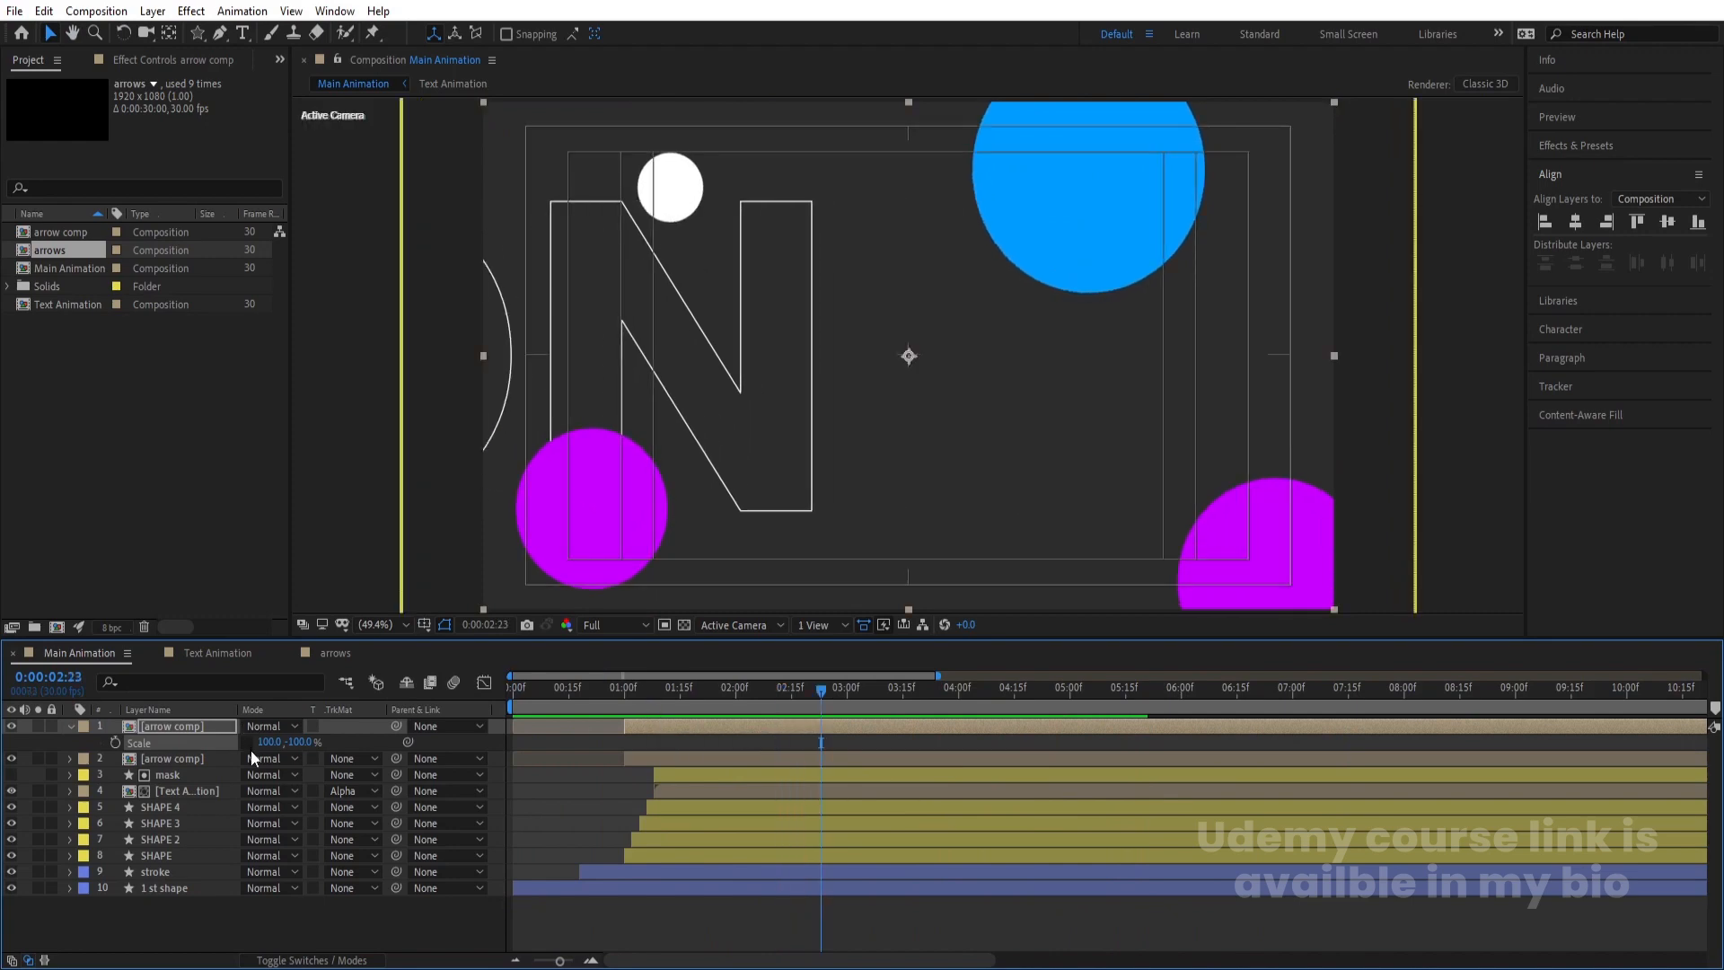
# Open the Text Animation composition and preview it from the first frame
pyautogui.doubleClick(171, 791)
pyautogui.click(390, 882)
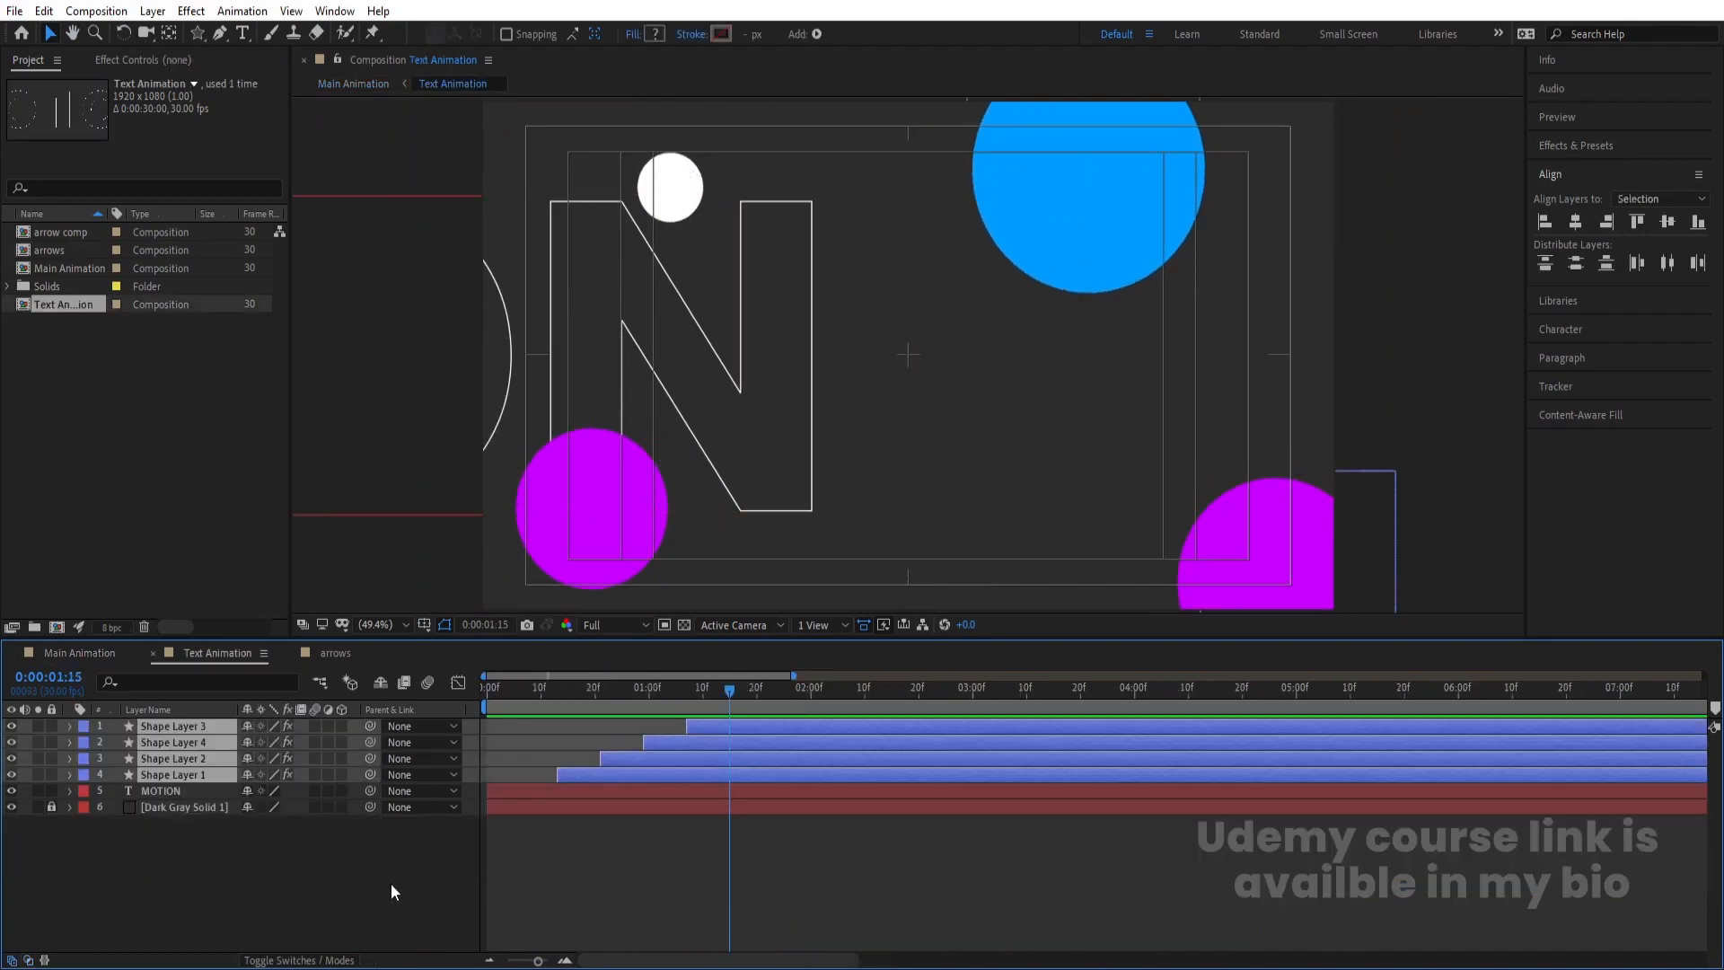
pyautogui.press('space')
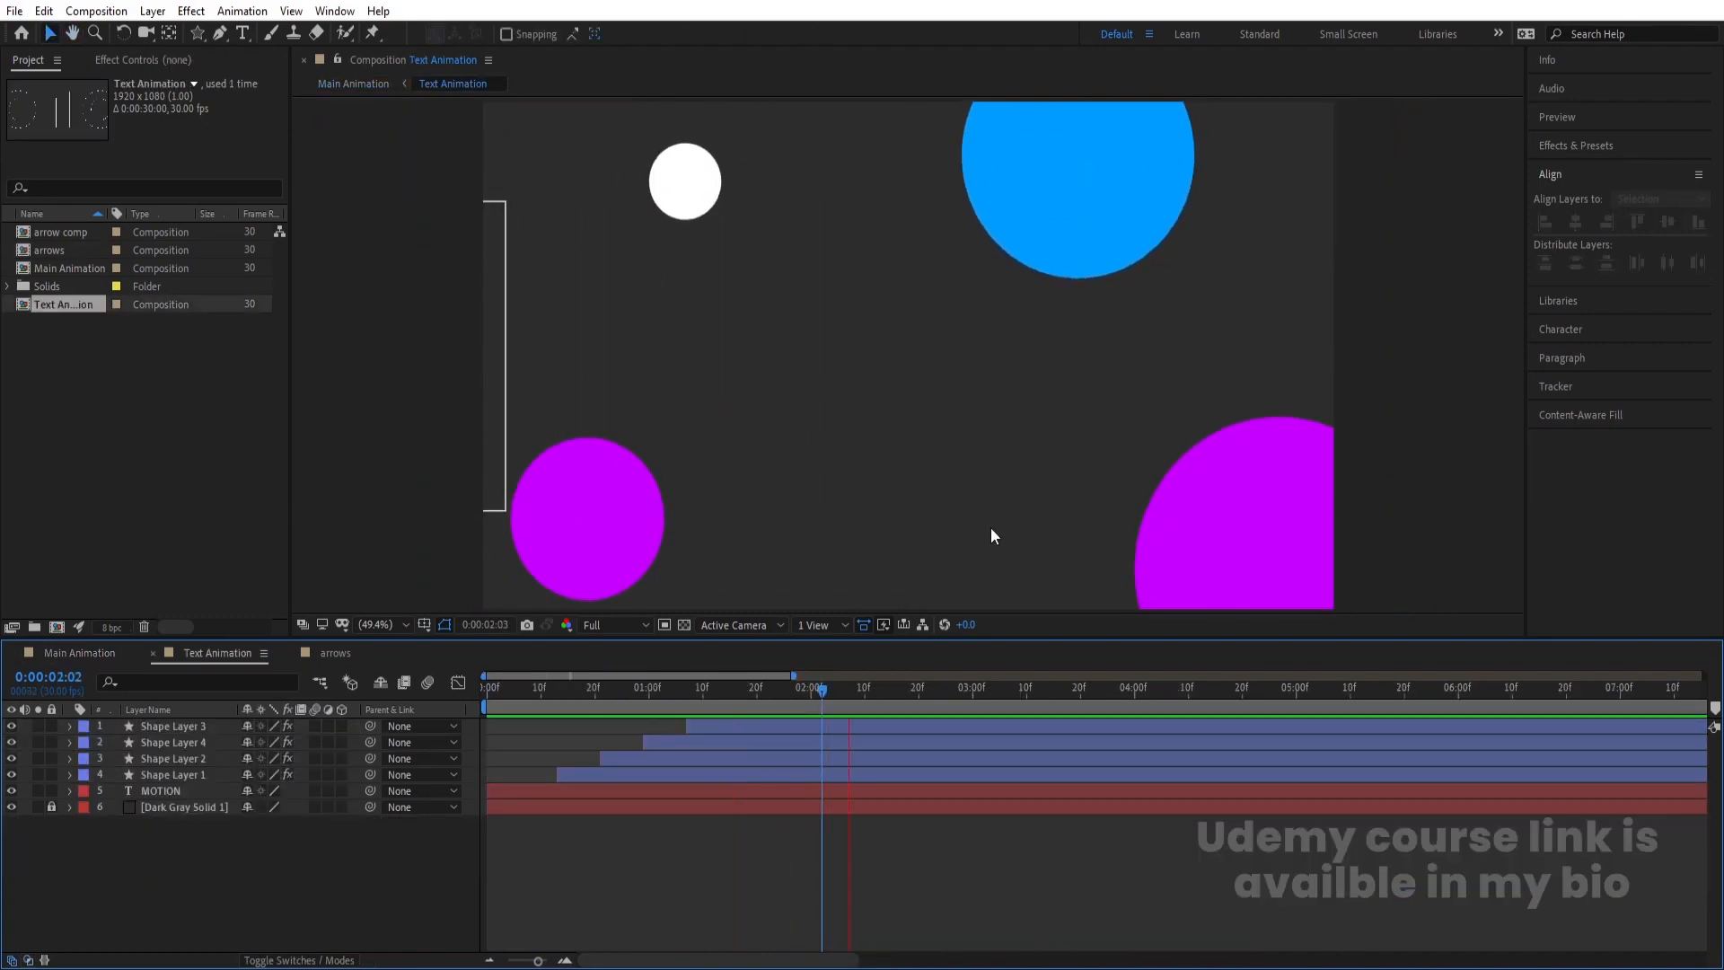
pyautogui.press('space')
pyautogui.moveTo(580, 688); pyautogui.dragTo(466, 687)
pyautogui.press('space')
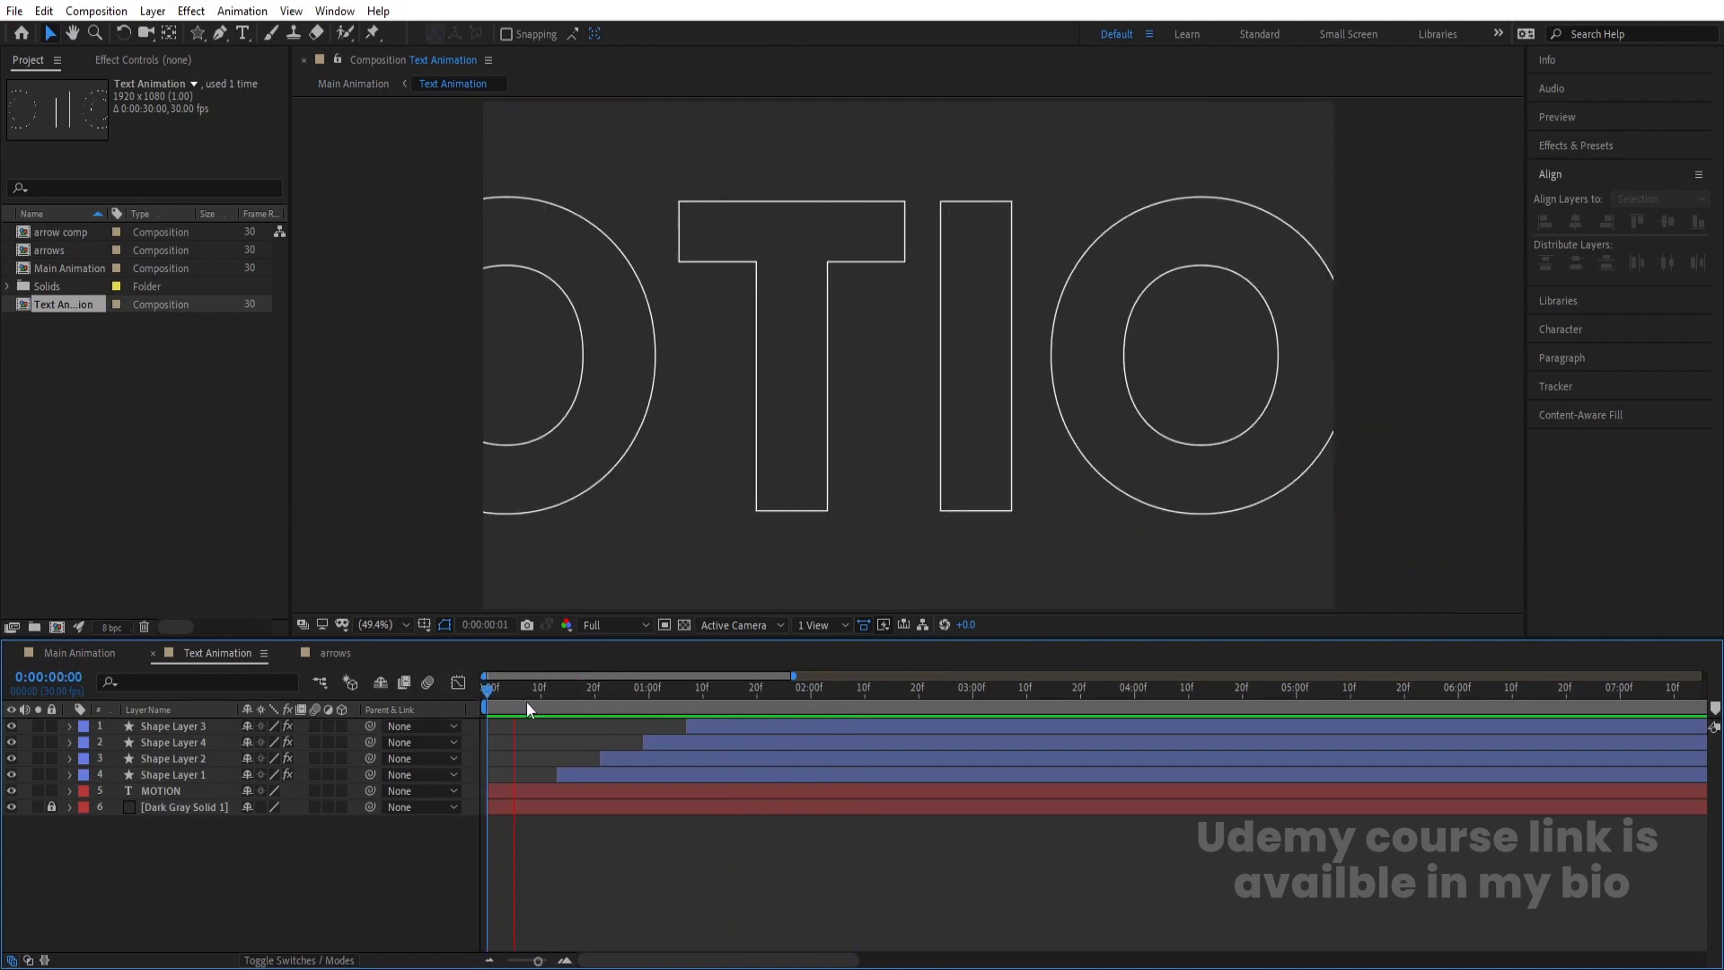
pyautogui.press('space')
# Play Text Animation up to 0:00:02:01 and add a new text layer reading "MOTION" near the frame's centre
pyautogui.click(243, 34)
pyautogui.press('space')
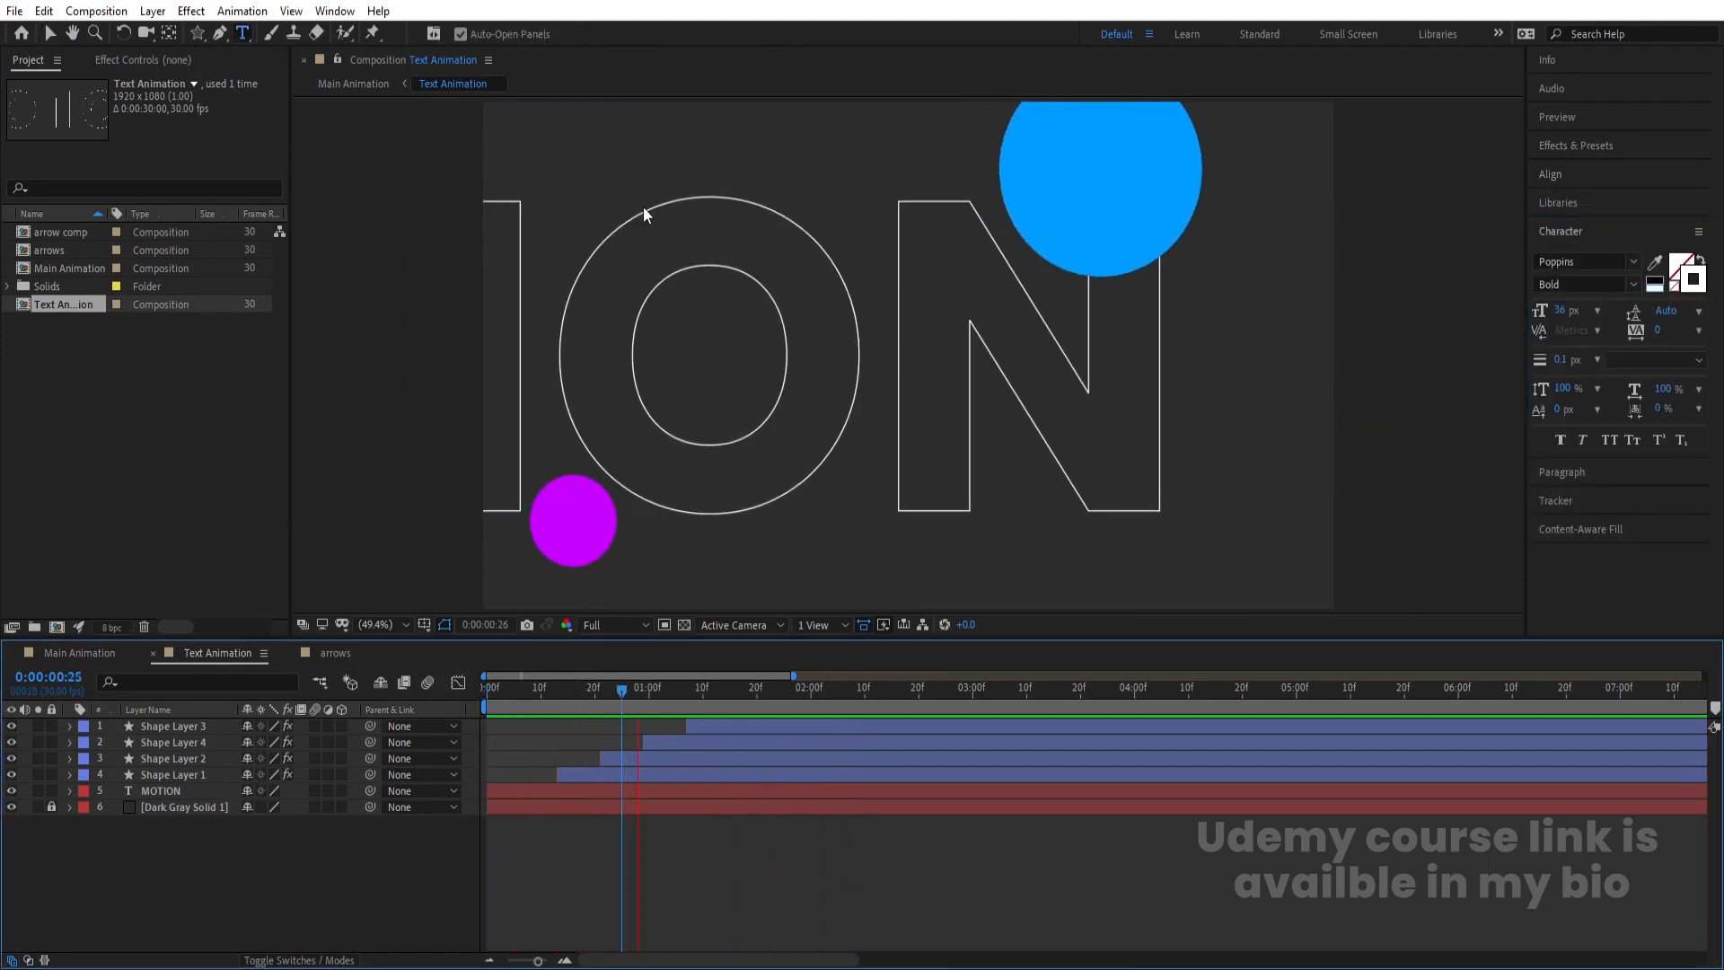
pyautogui.press('space')
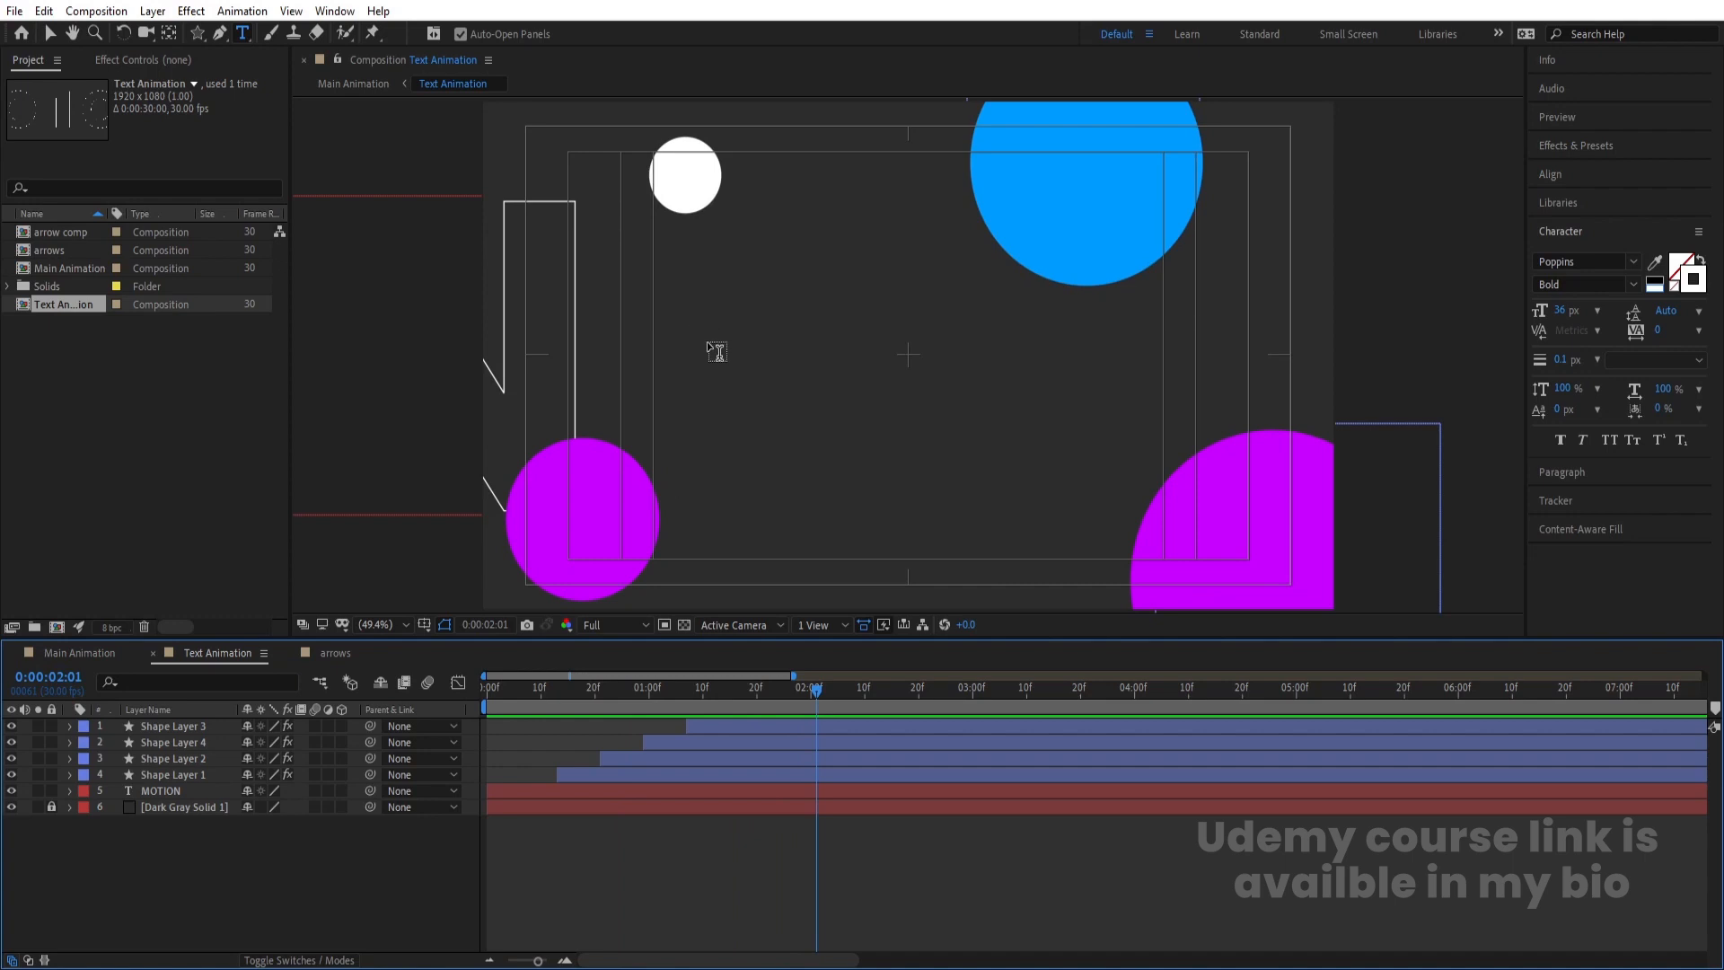
pyautogui.click(709, 342)
pyautogui.write('MOTI')
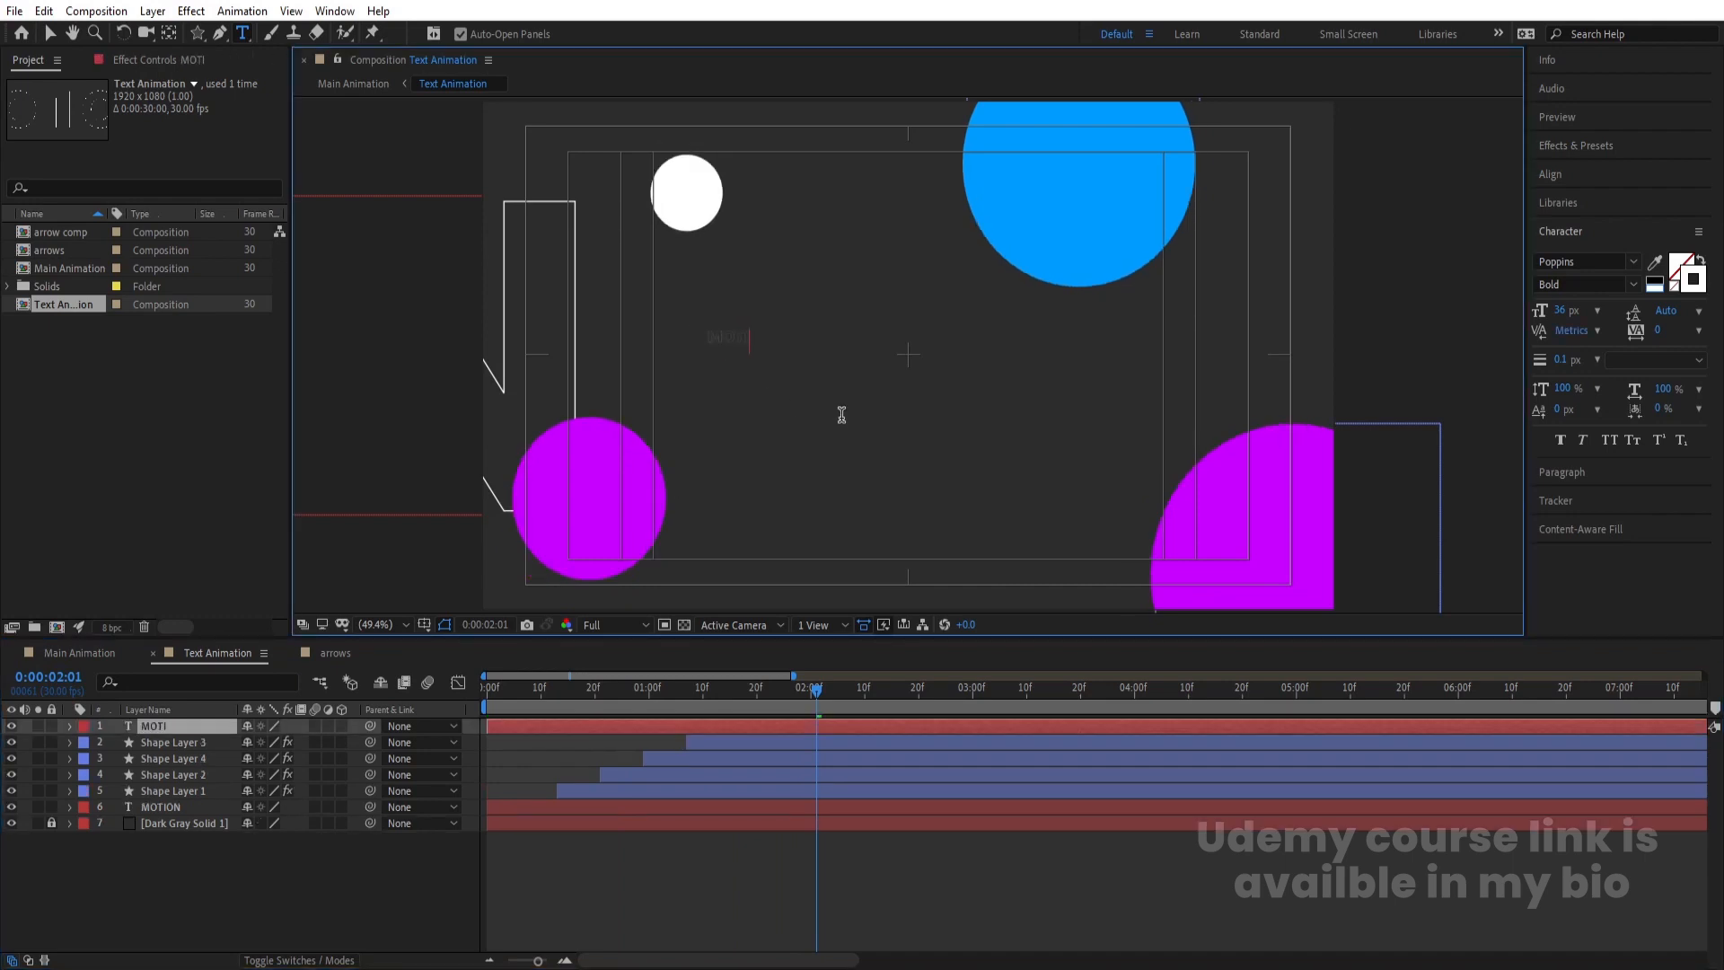
pyautogui.write('ON')
# Give the new MOTION text a white fill without stroke, a size of 194 px and a tracking of -50
pyautogui.hotkey('ctrl', 'a')
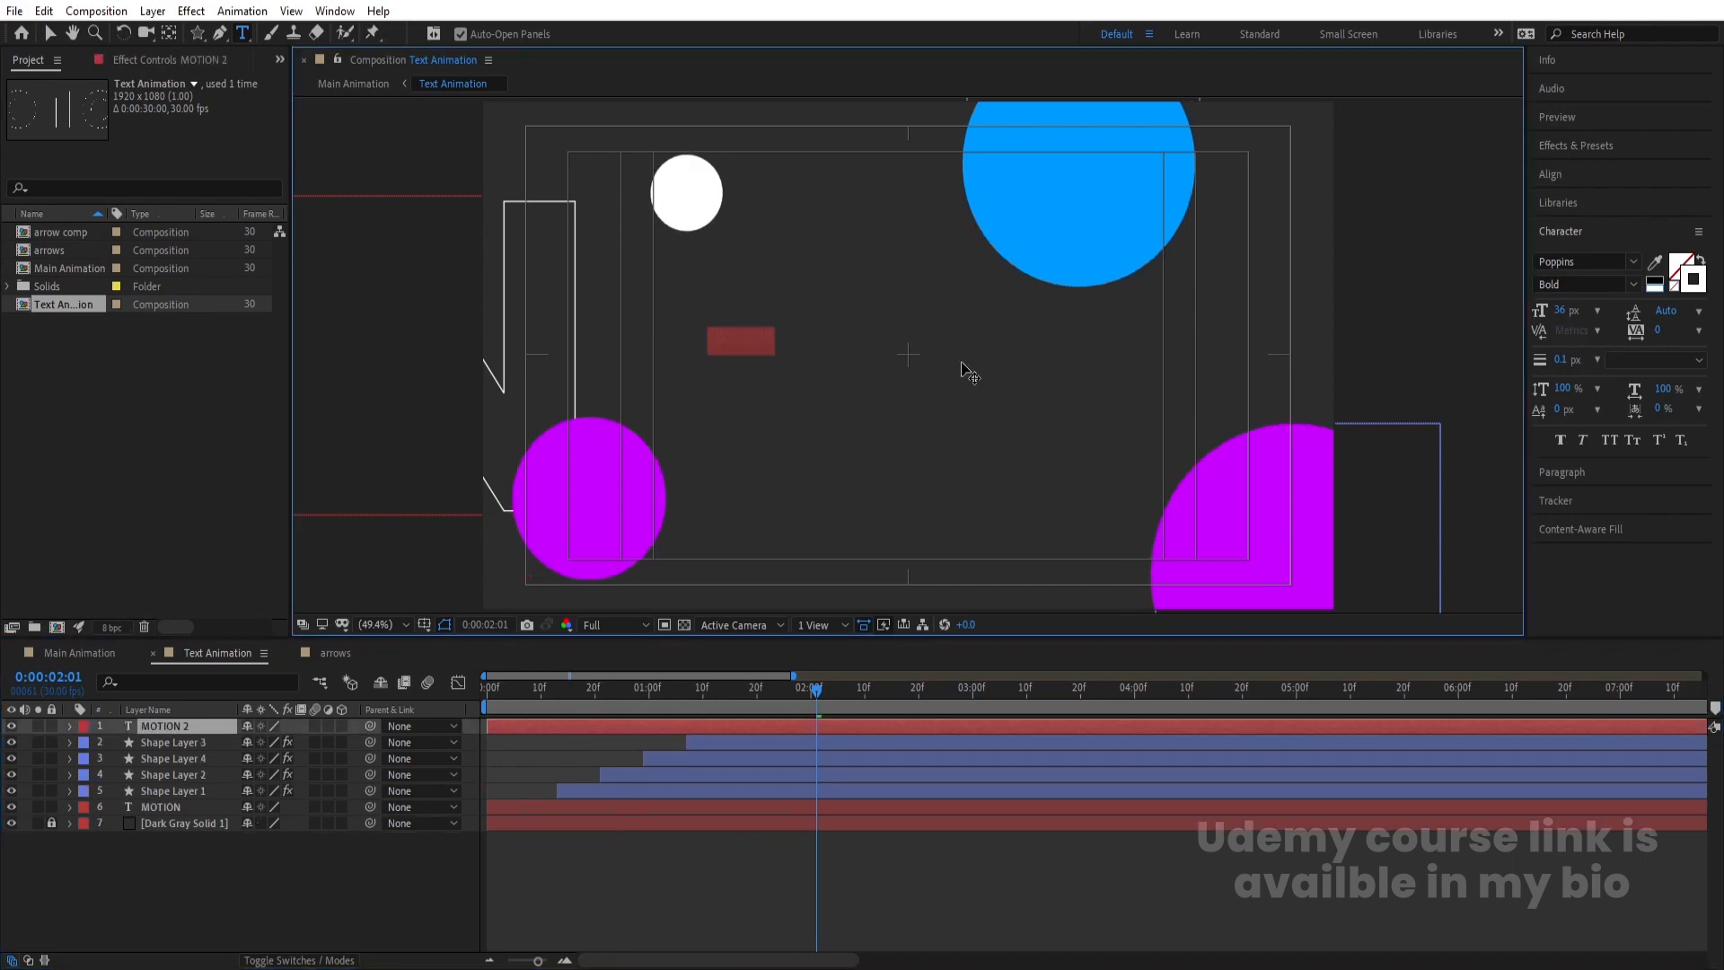
pyautogui.click(1676, 286)
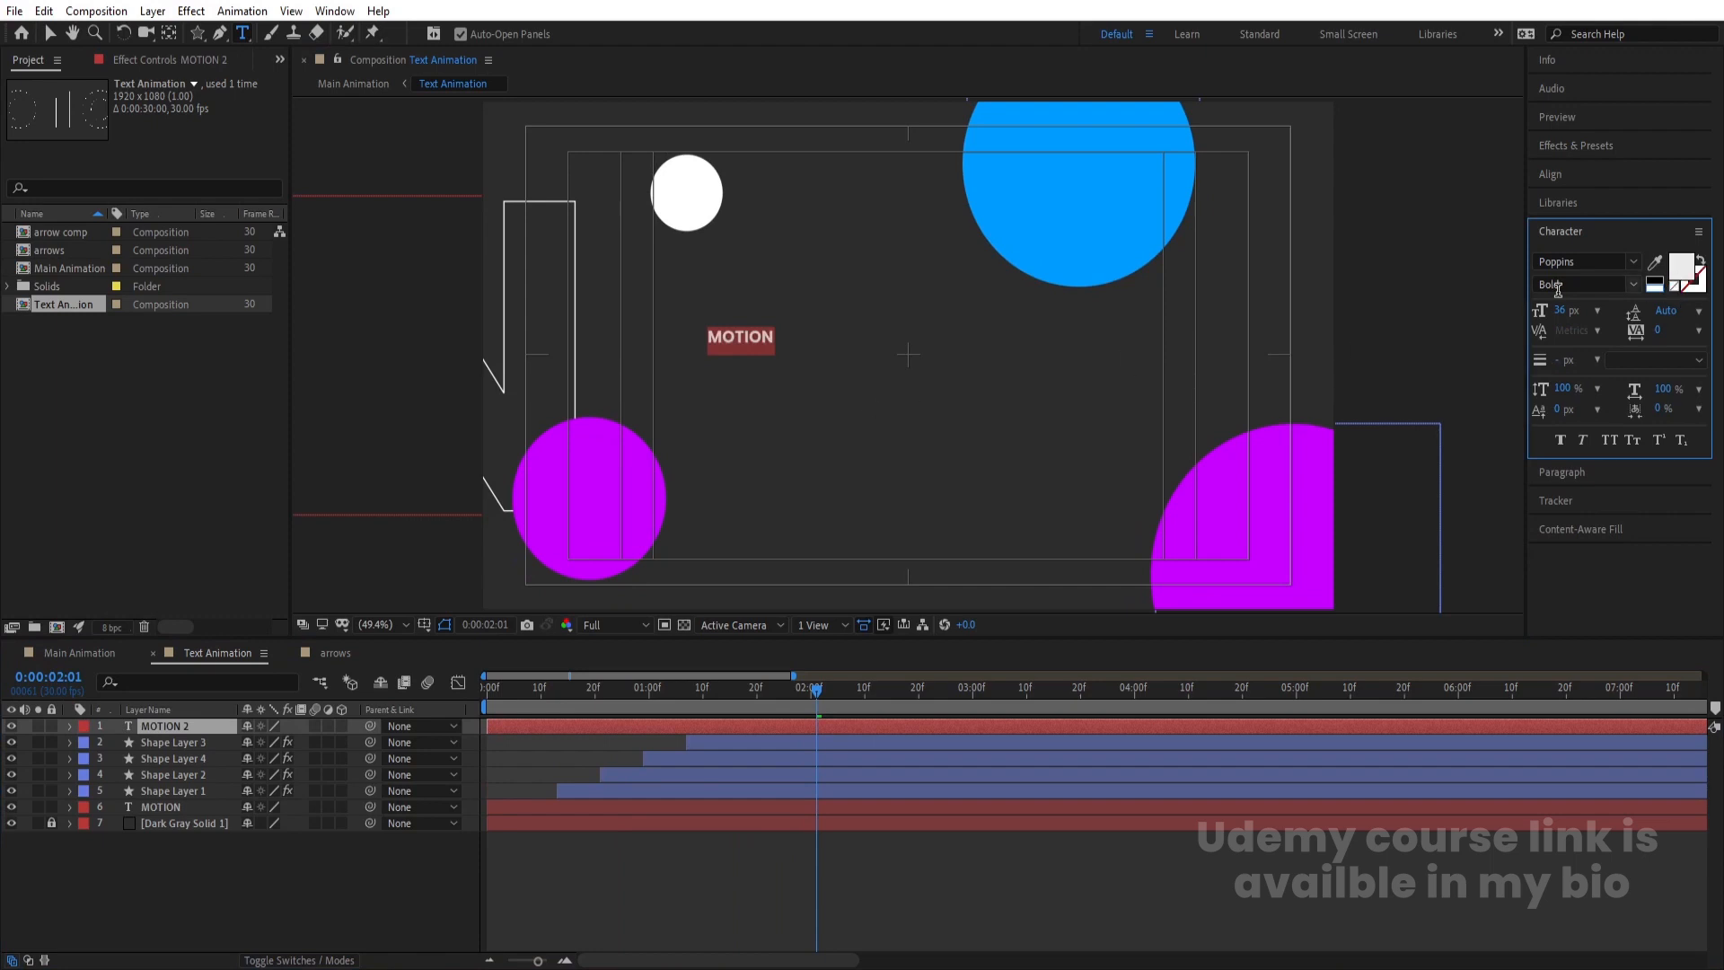
pyautogui.moveTo(1563, 311); pyautogui.dragTo(1659, 262)
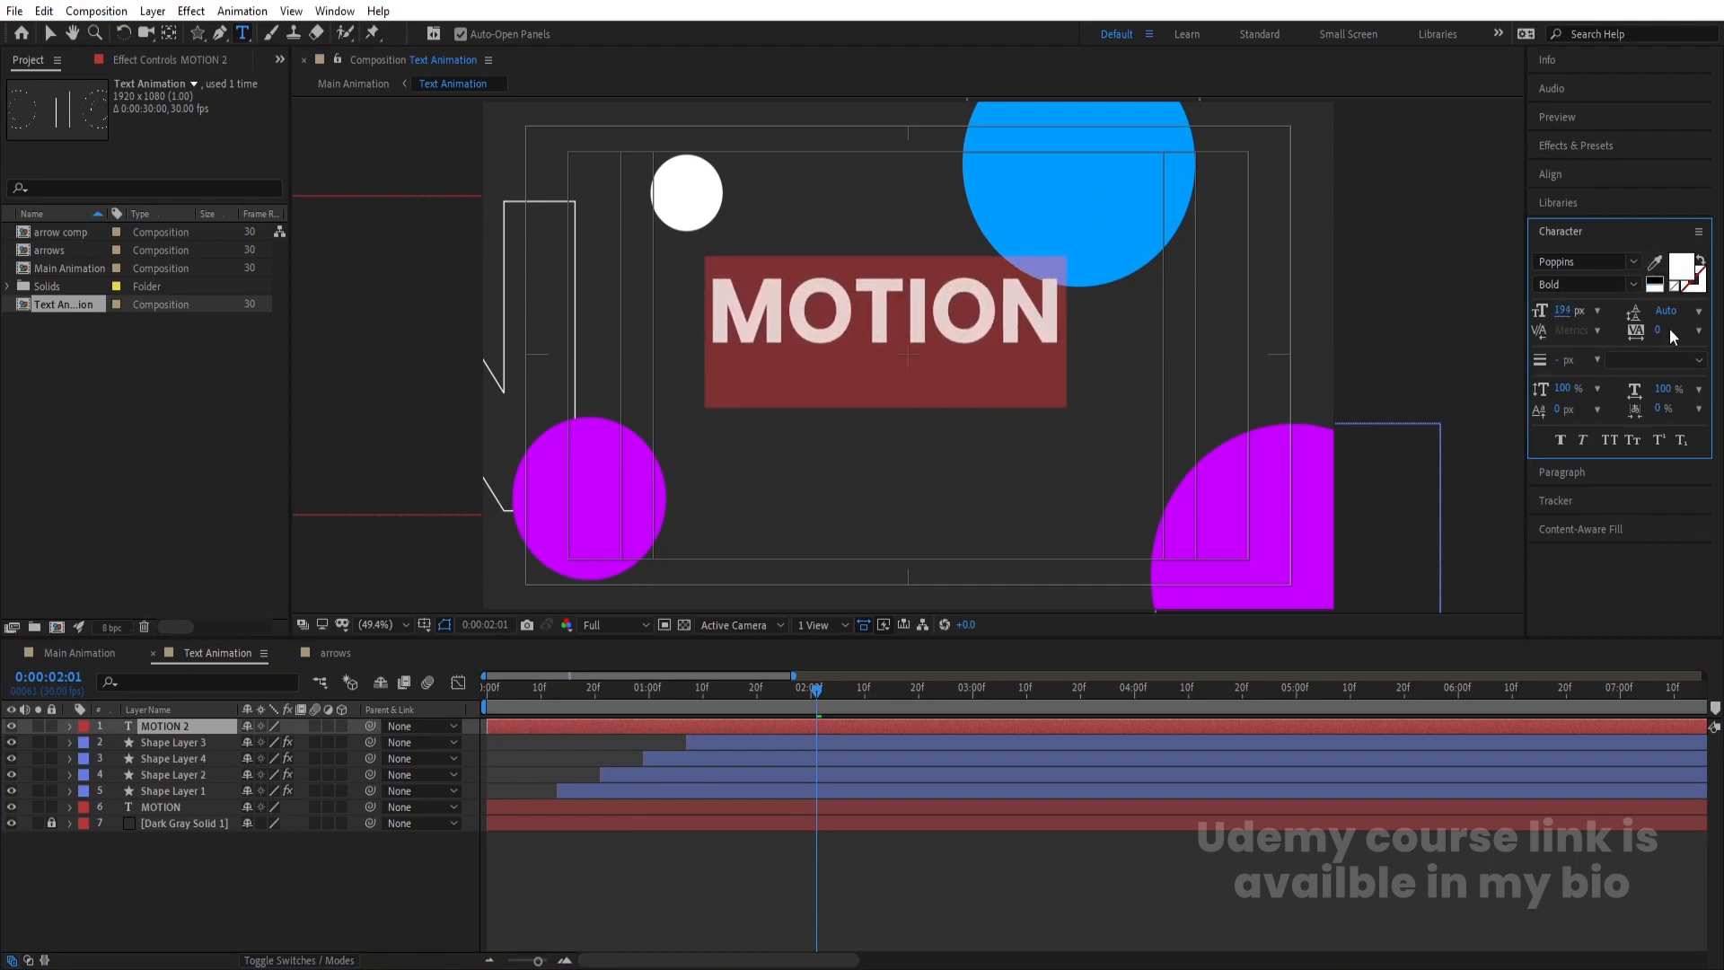
pyautogui.moveTo(1659, 332); pyautogui.dragTo(1617, 337)
# Set the new MOTION text's font to Oswald Medium
pyautogui.click(1565, 263)
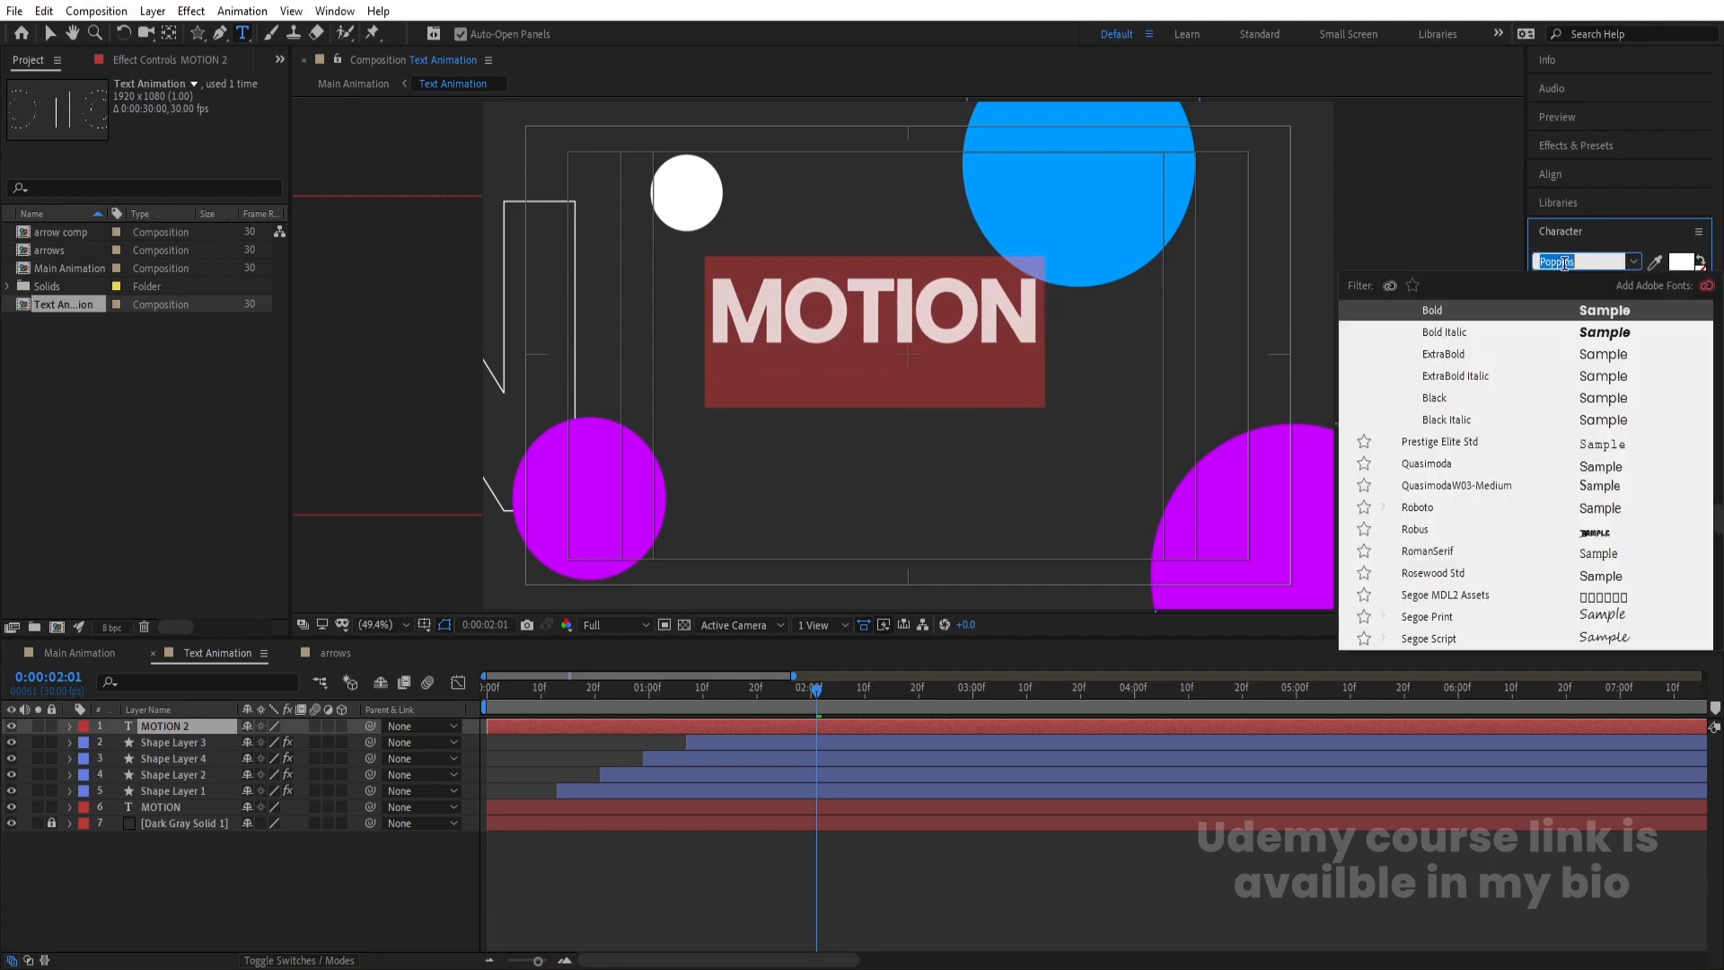
pyautogui.write('osw')
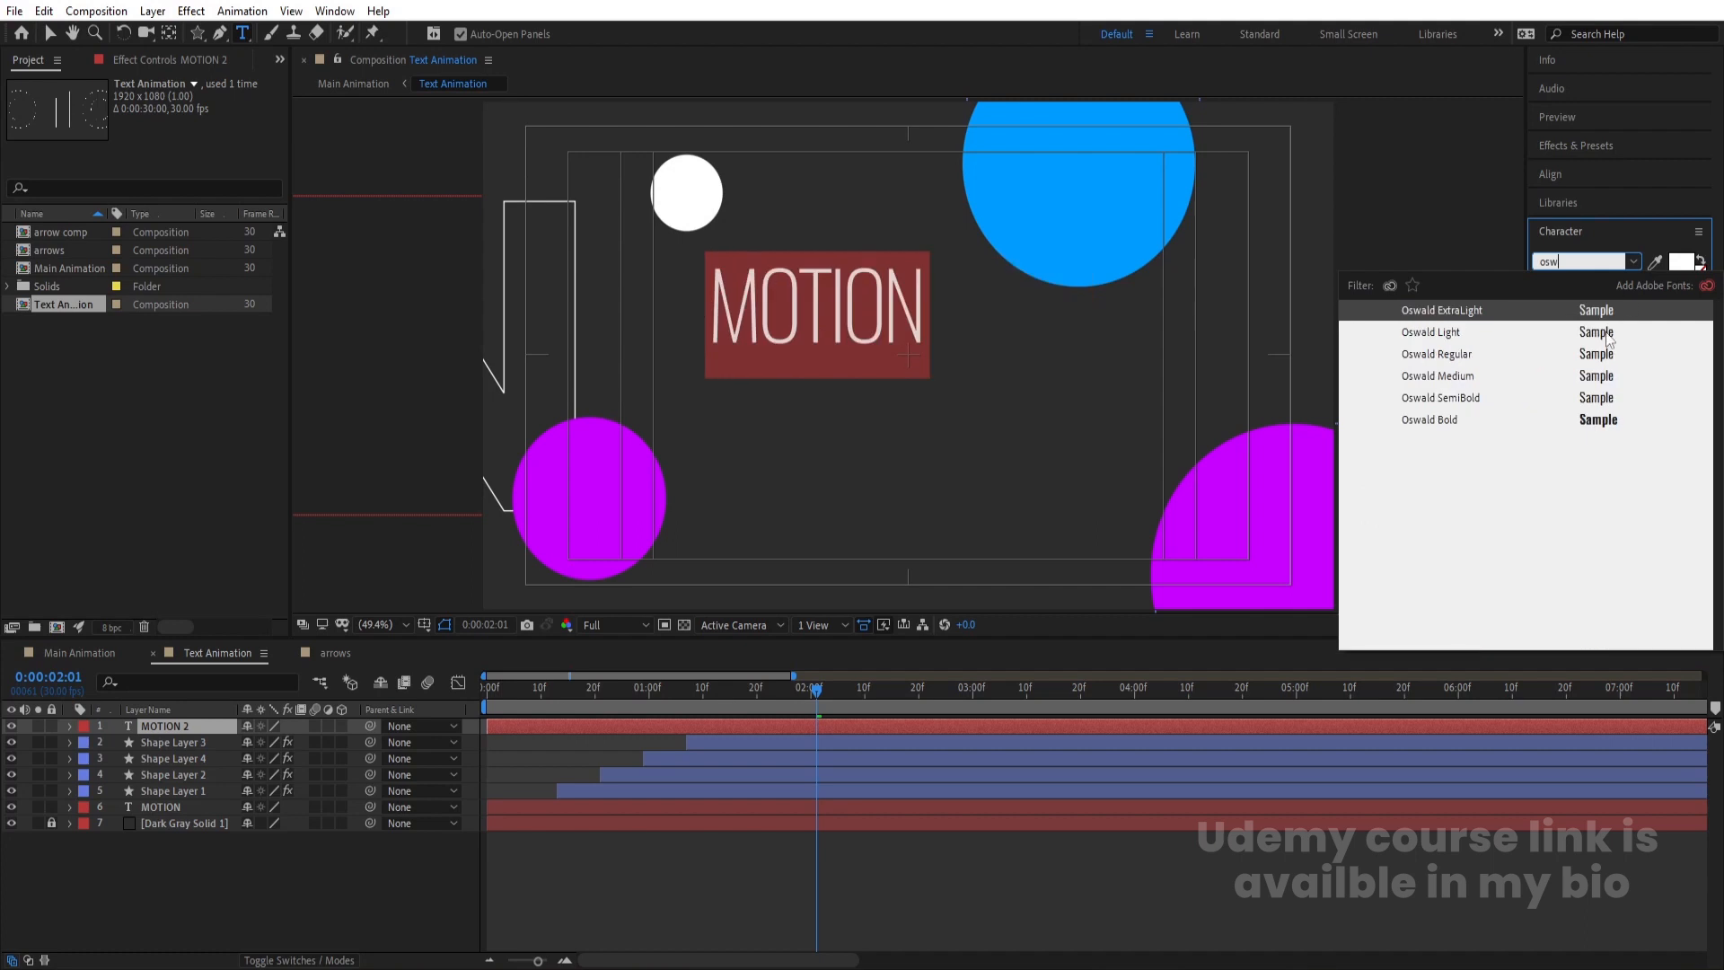
pyautogui.click(1588, 399)
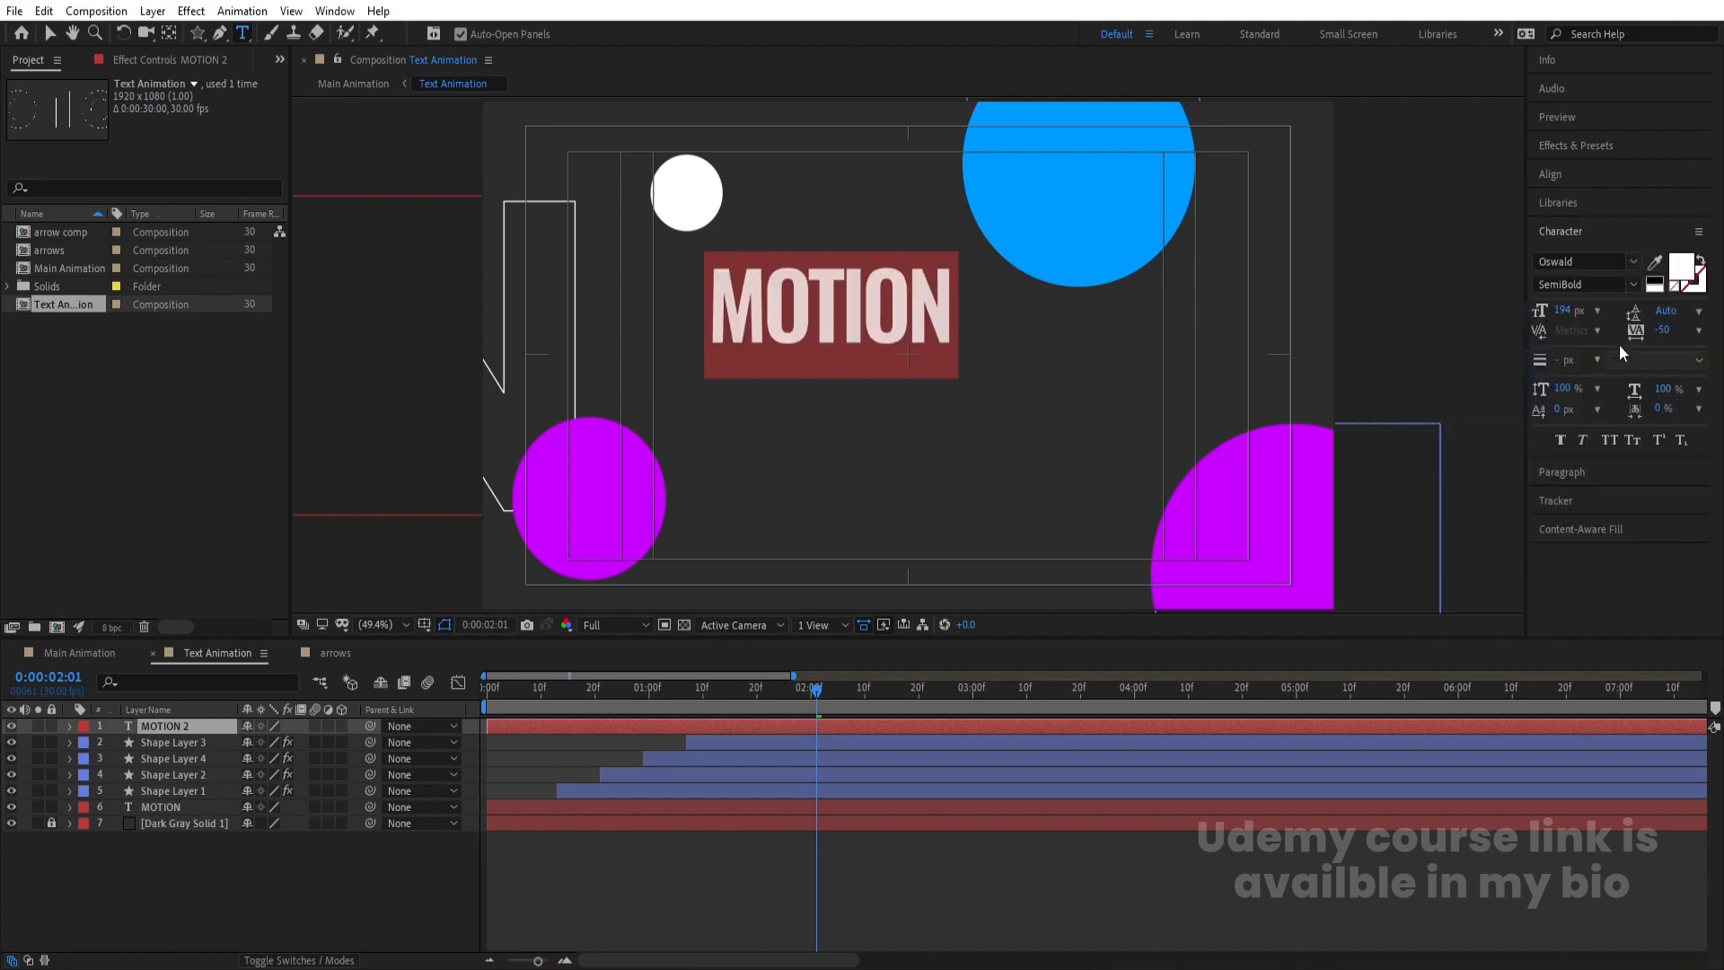
pyautogui.click(1635, 284)
pyautogui.click(1581, 364)
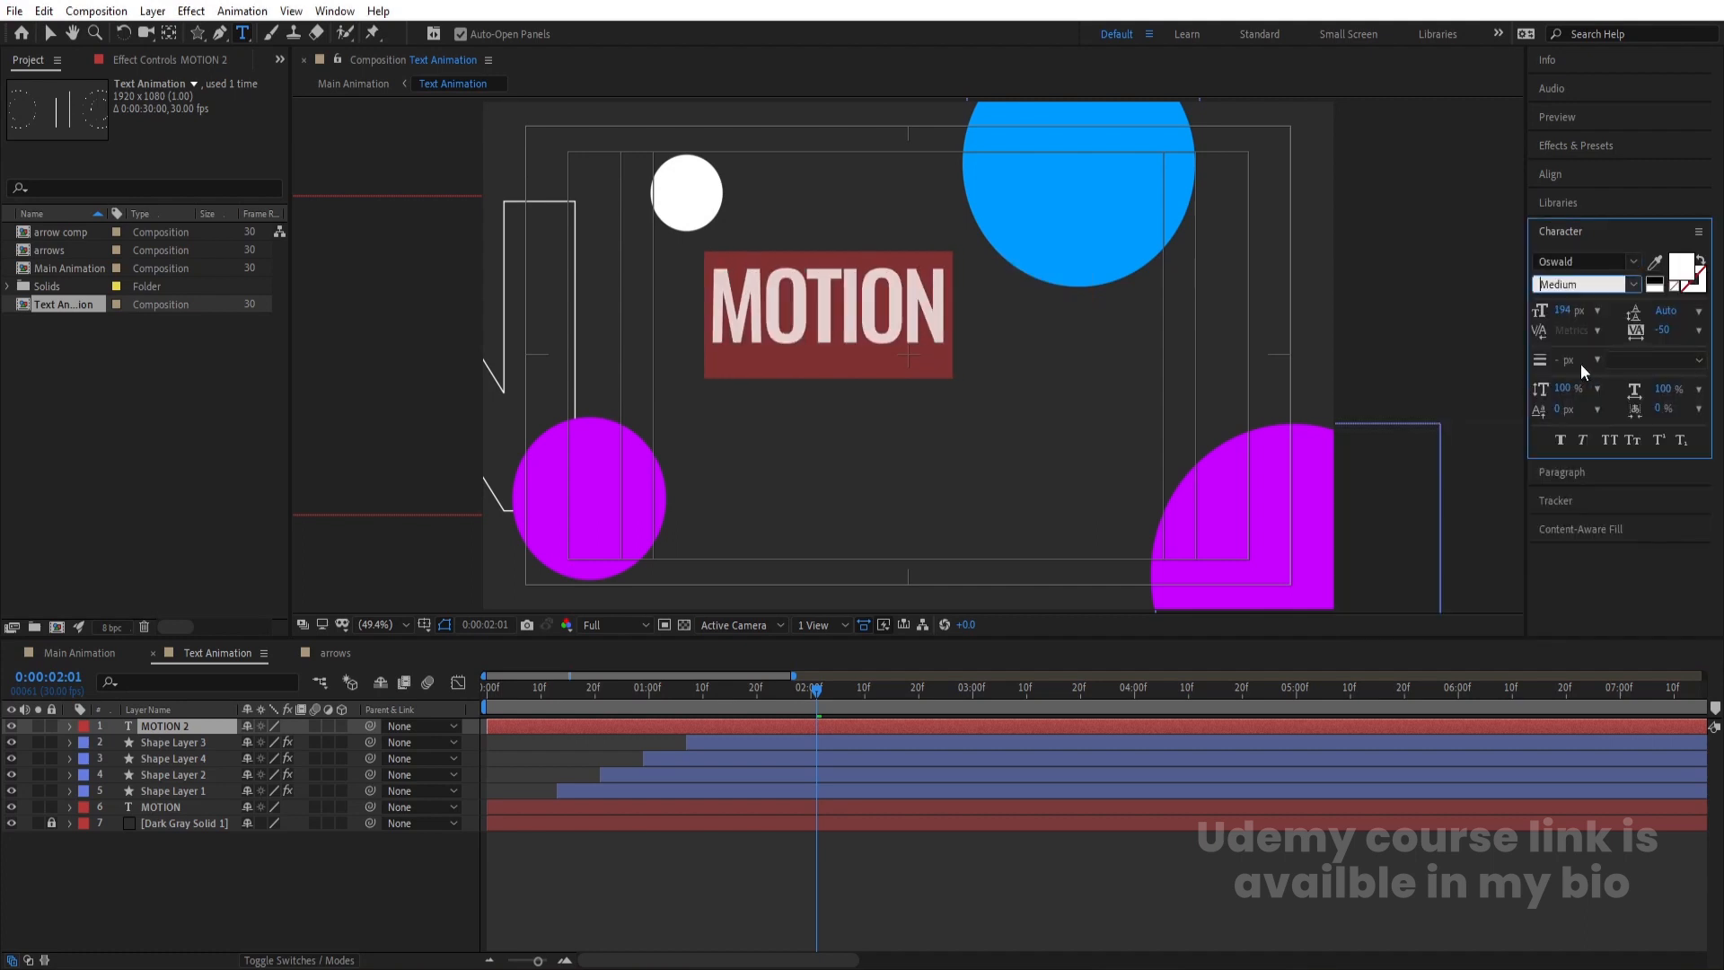
pyautogui.click(51, 33)
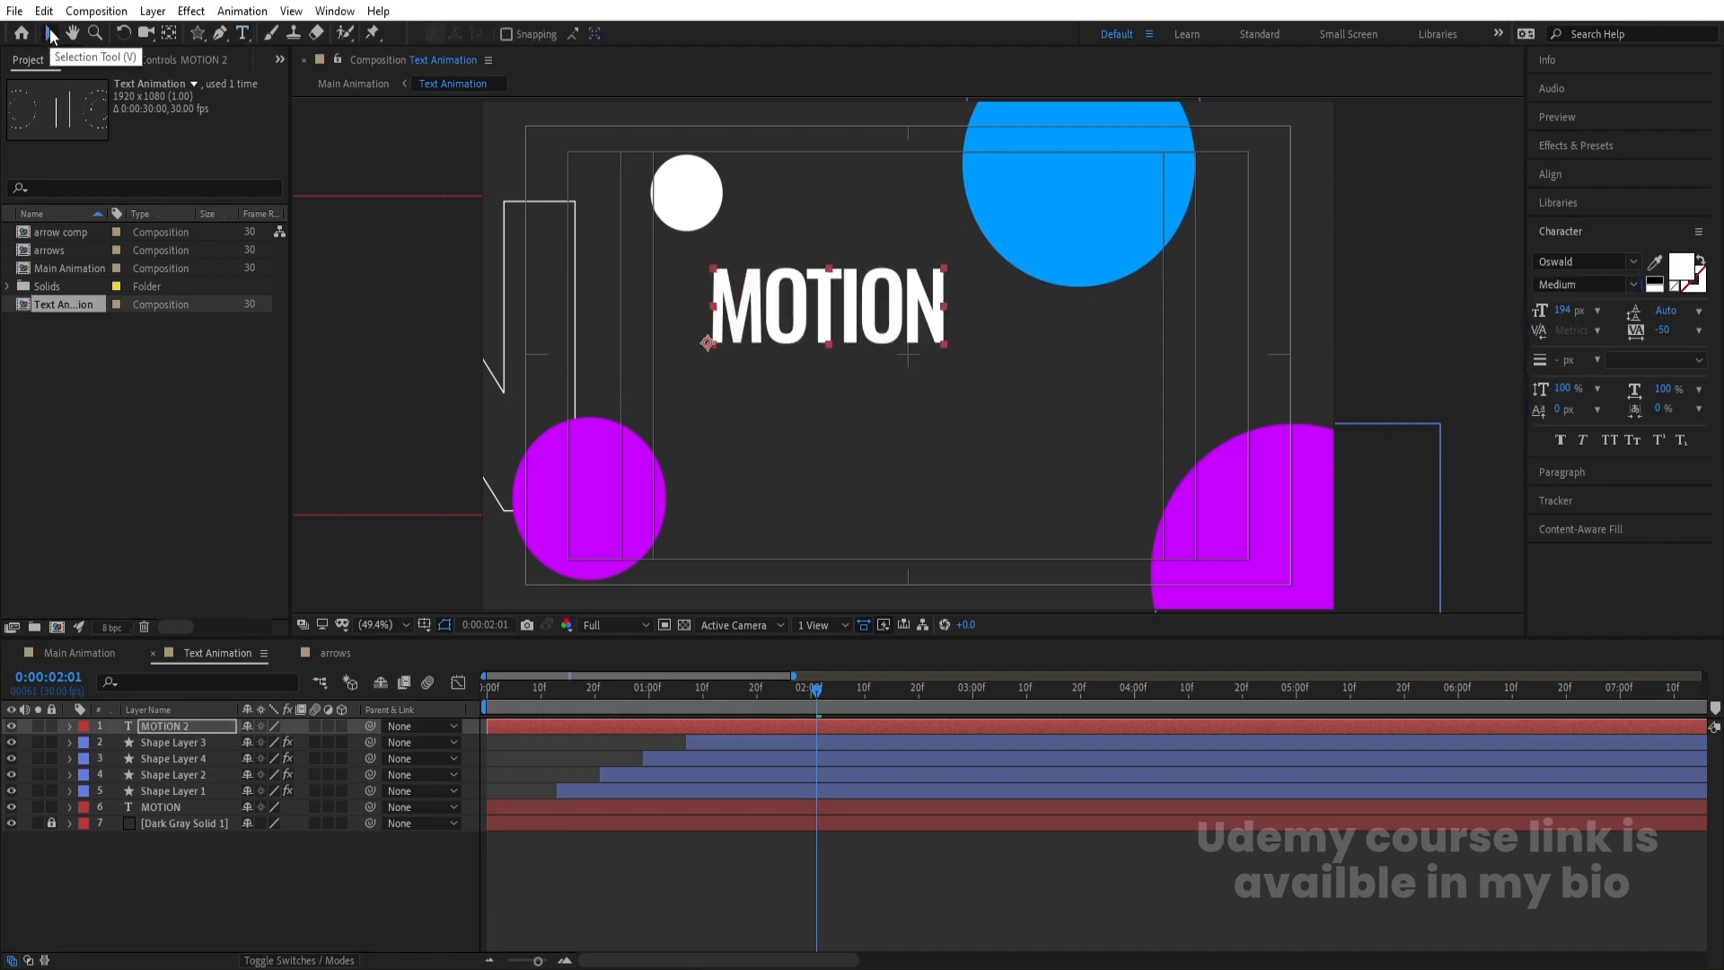
# Centre the new MOTION layer's anchor point and place a duplicate of the layer below and to the right of it
pyautogui.hotkey('ctrl', 'alt', 'Home')
pyautogui.hotkey('ctrl', 'd')
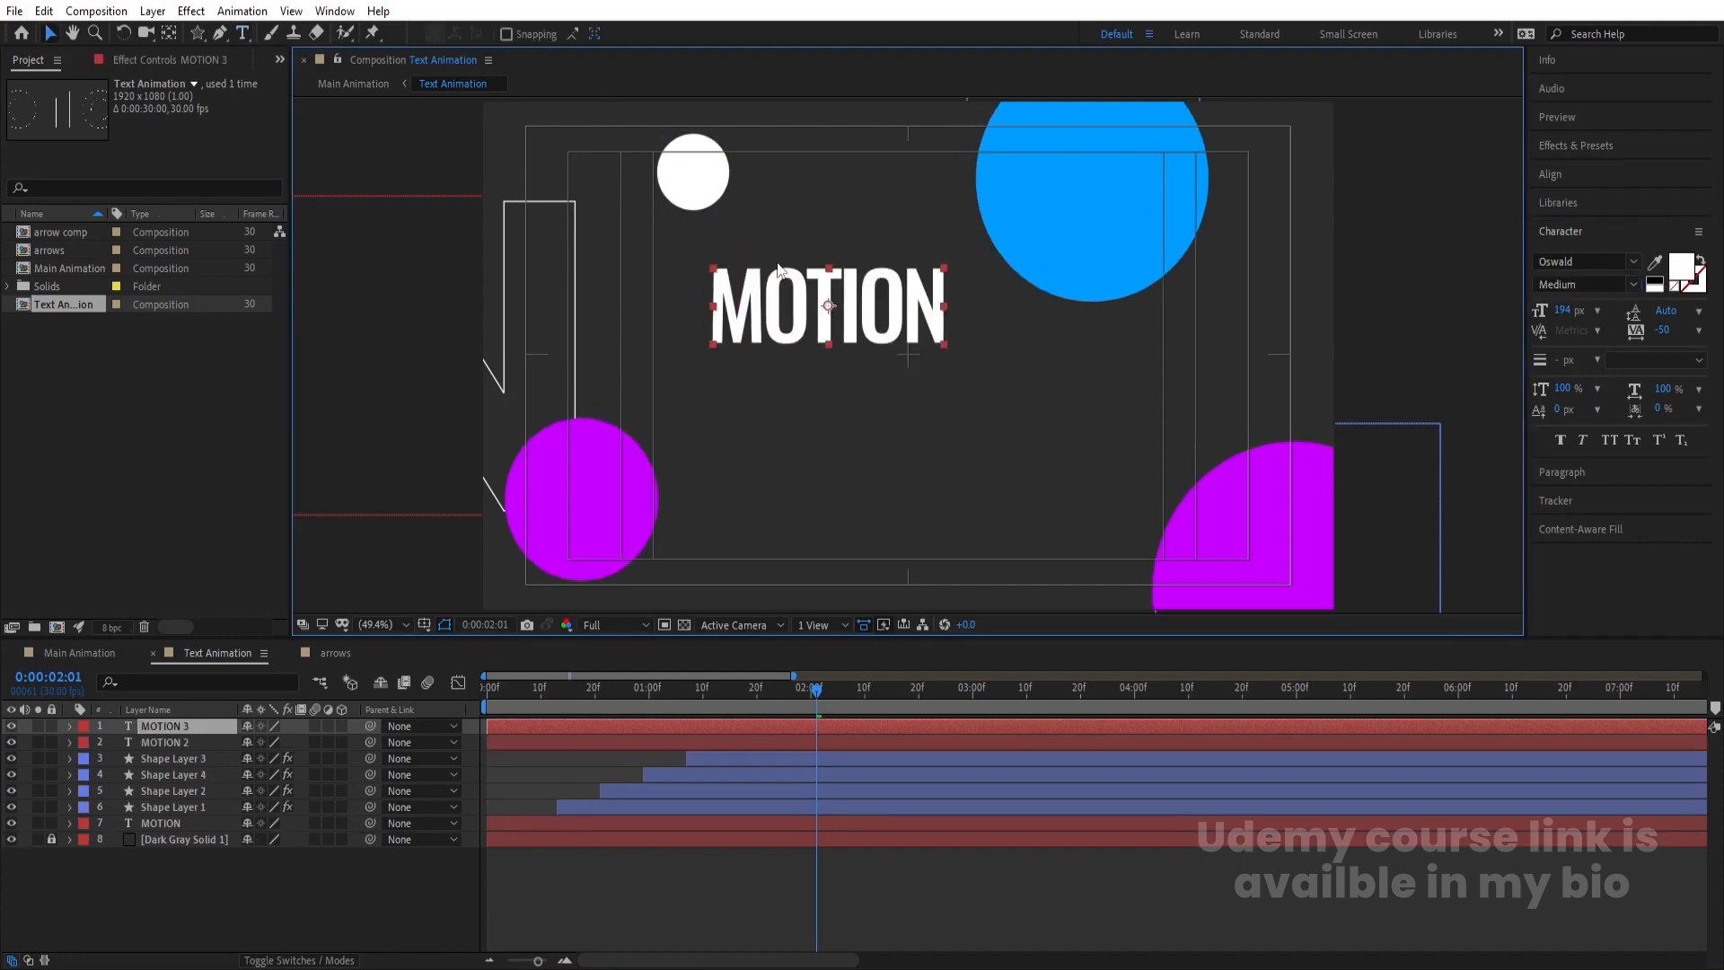
pyautogui.moveTo(901, 334); pyautogui.dragTo(1012, 430)
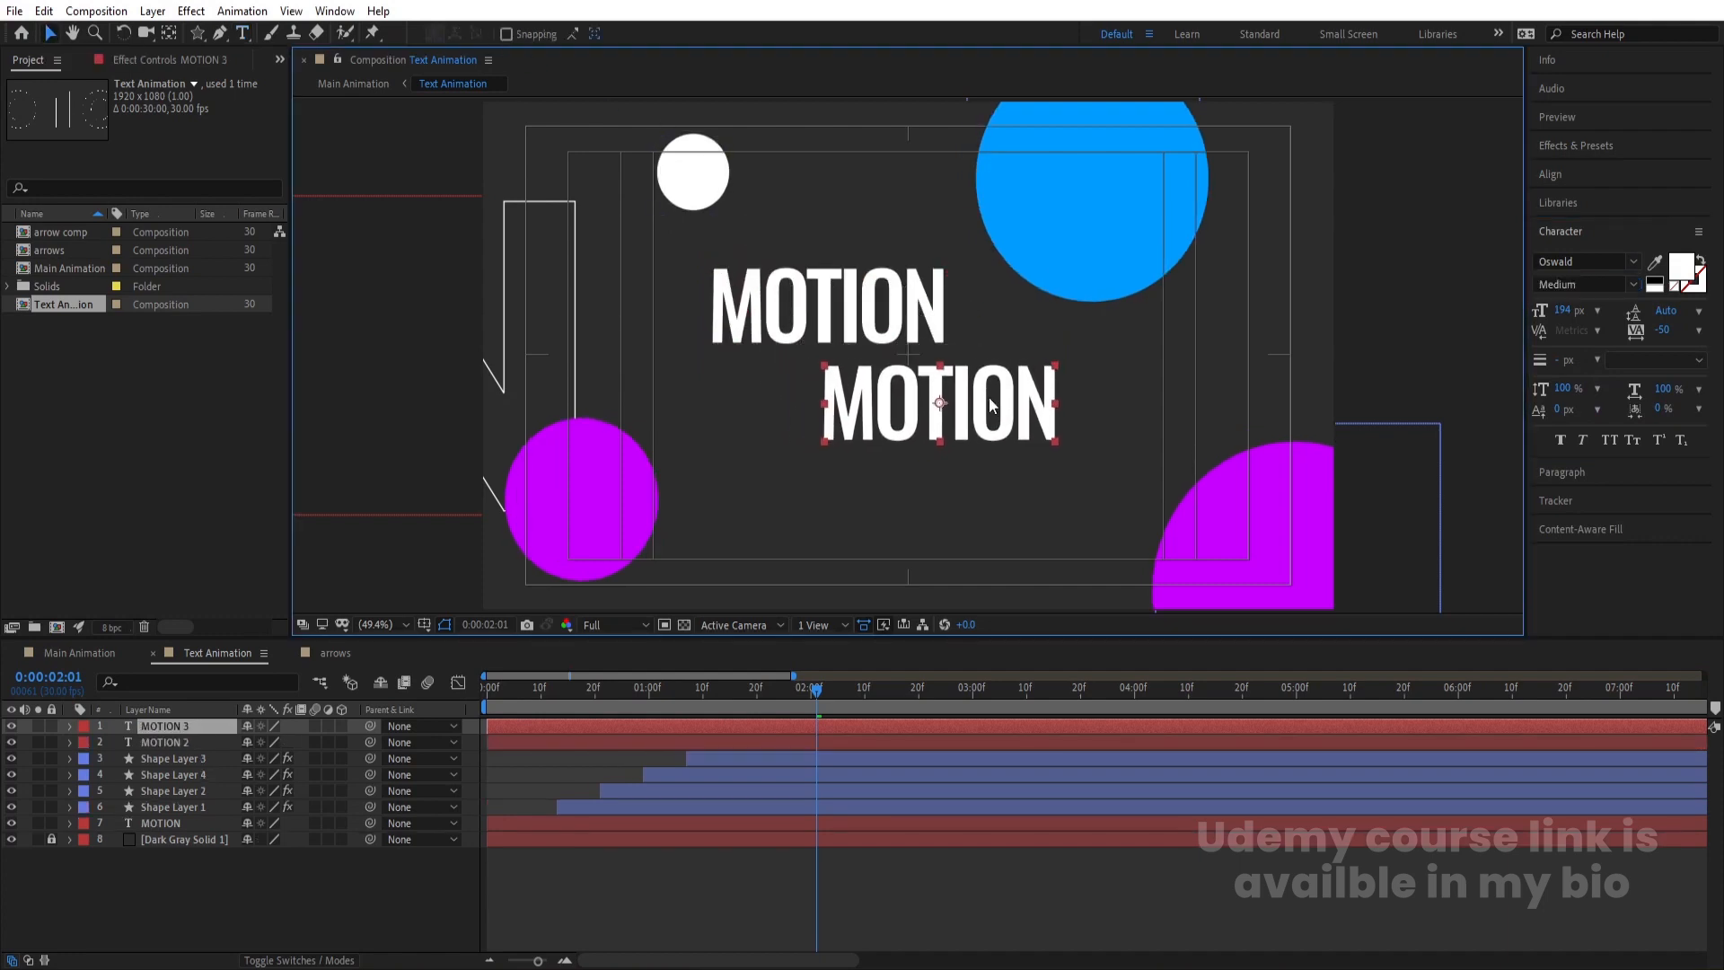
# Replace the duplicated layer's text with "GRAPHICS"
pyautogui.hotkey('ctrl', 't')
pyautogui.doubleClick(993, 406)
pyautogui.write('G')
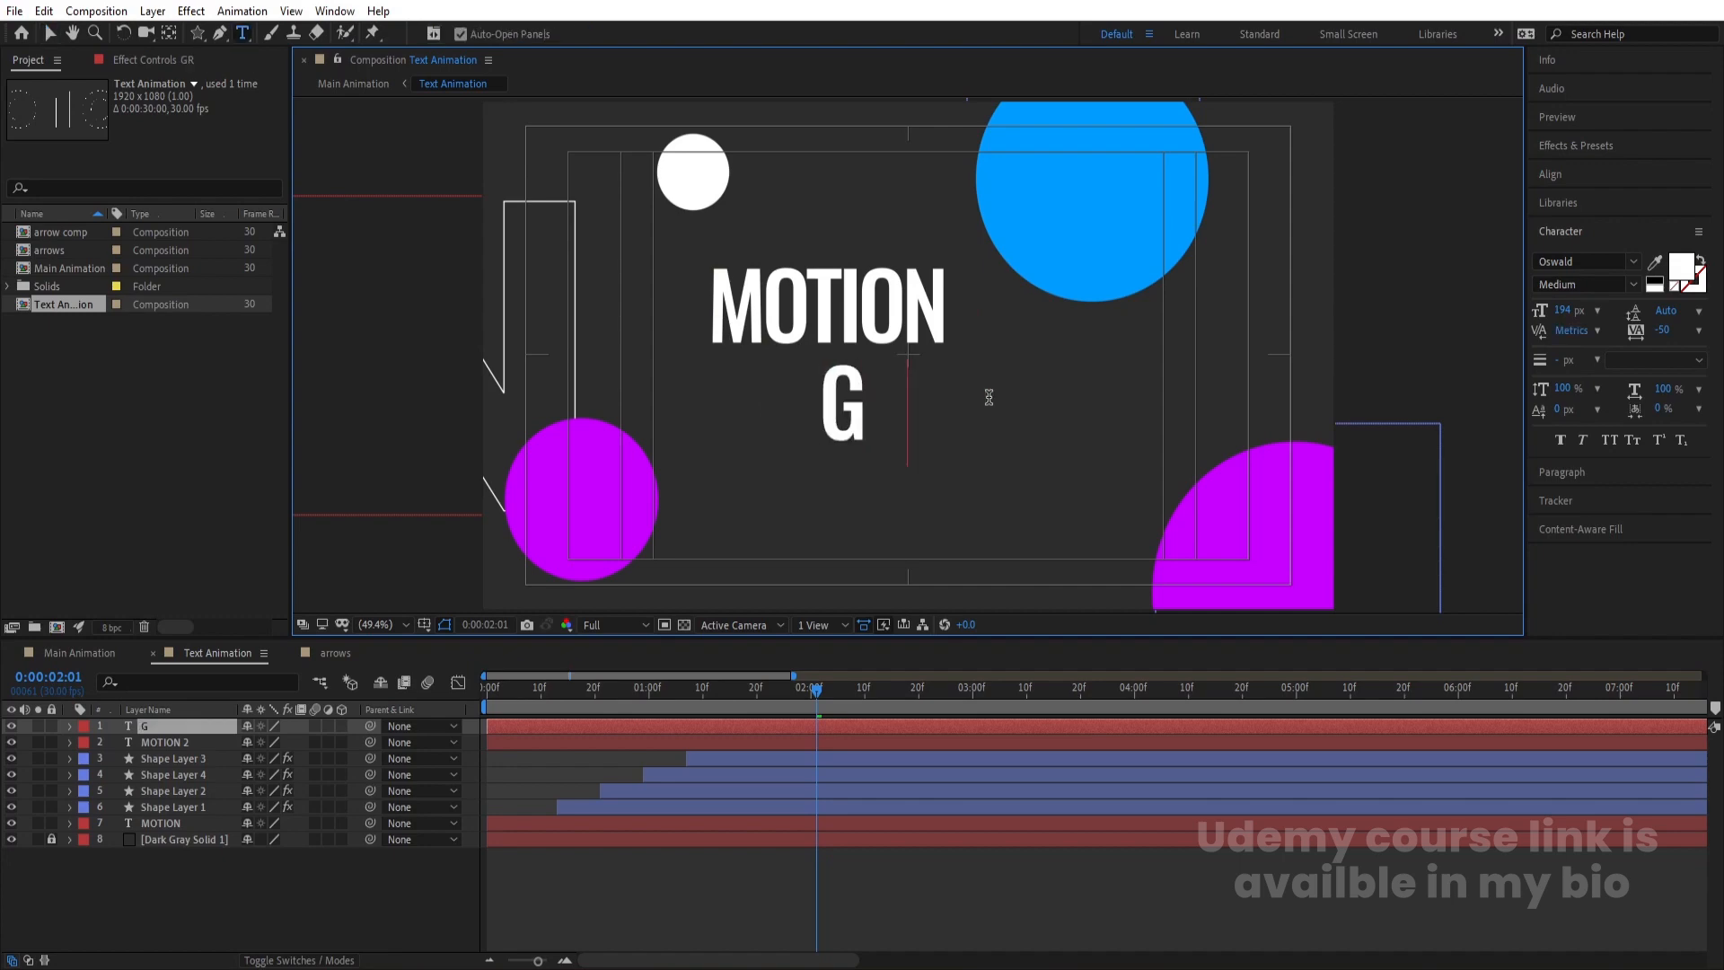
pyautogui.write('RAPHICS')
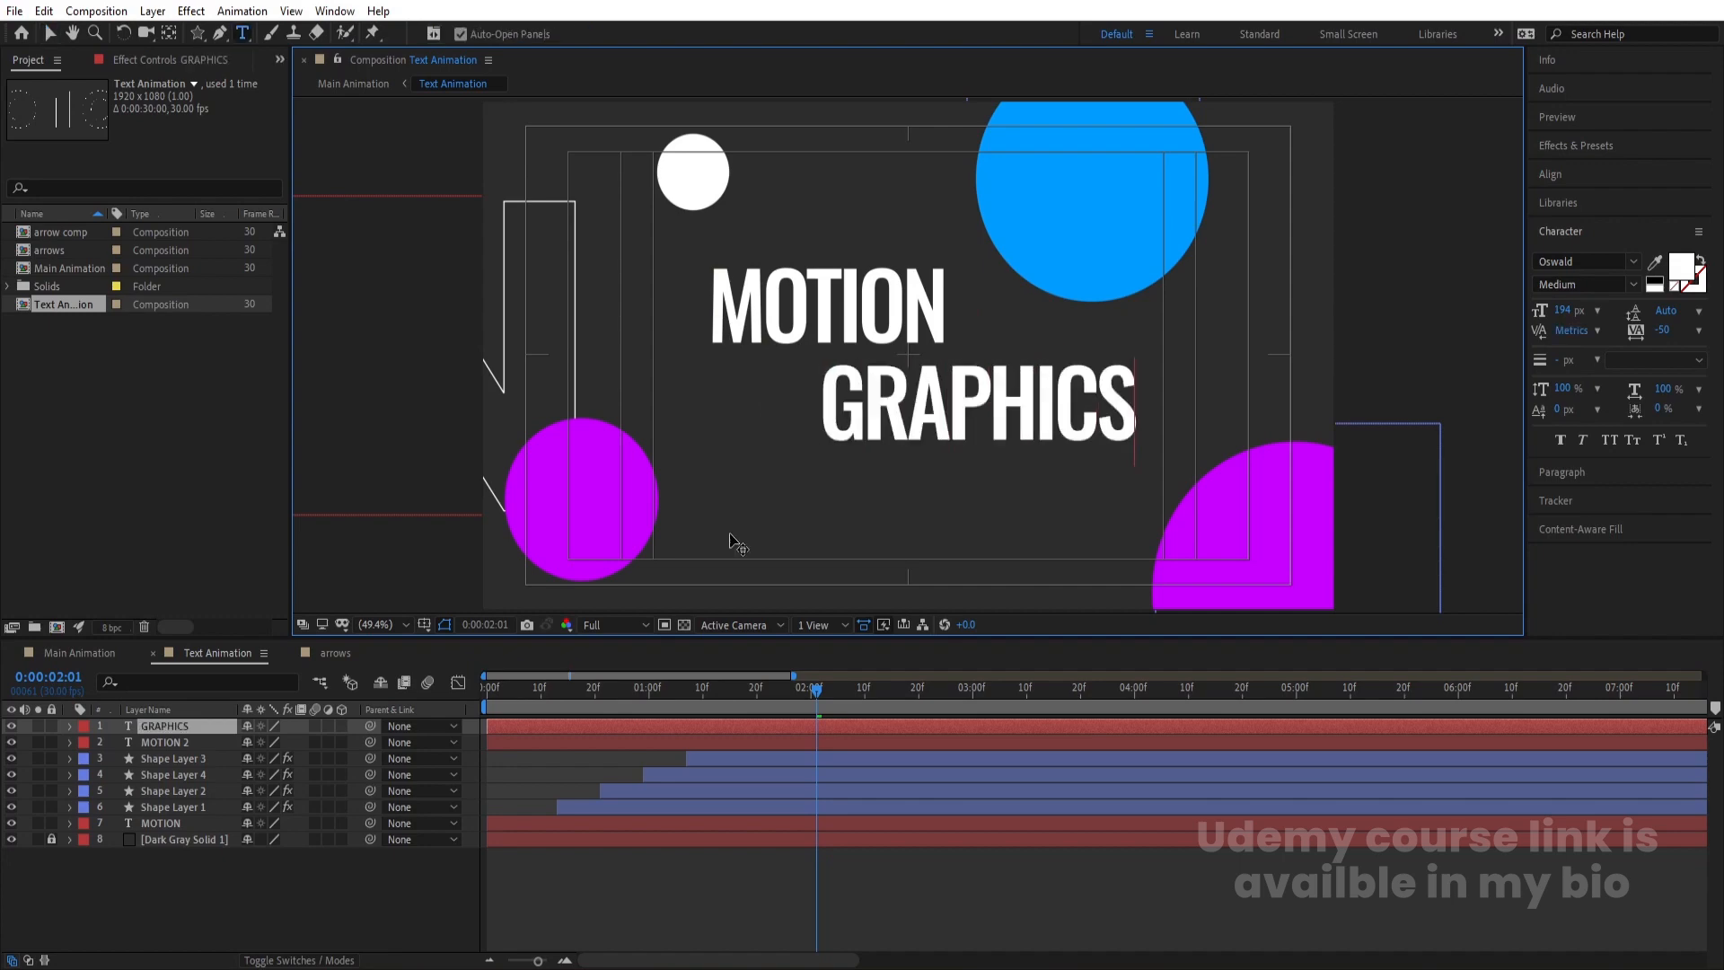
pyautogui.click(209, 875)
pyautogui.click(185, 725)
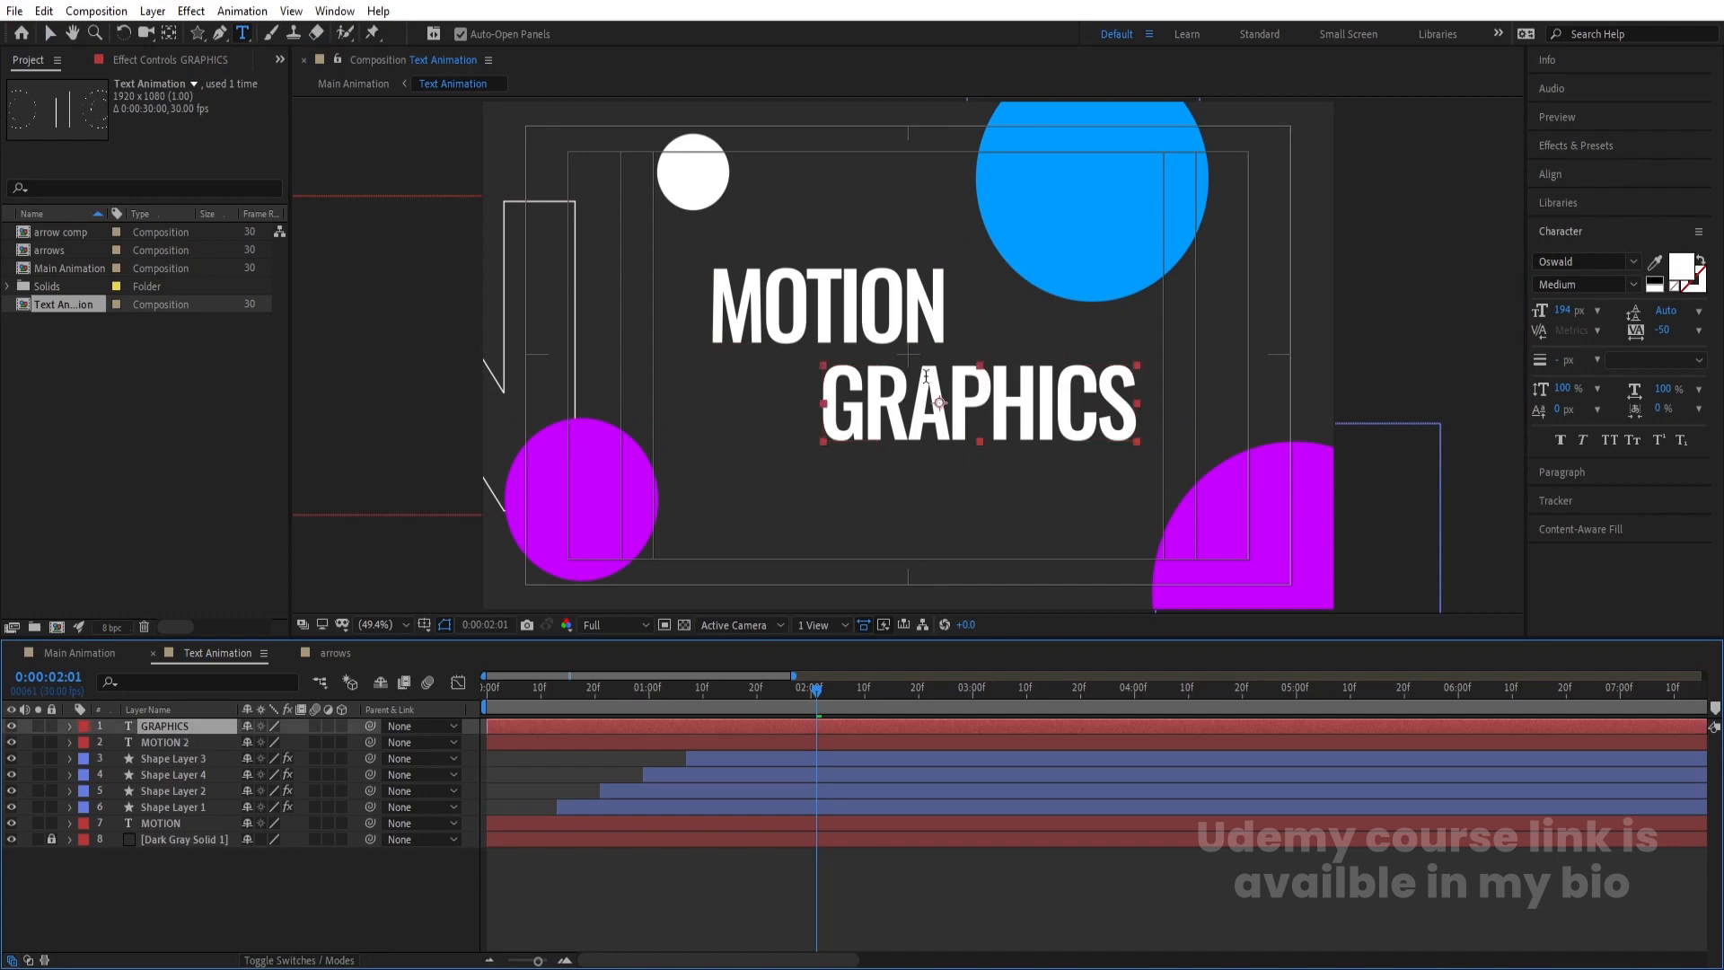
pyautogui.press('v')
# Move the small MOTION text down closer to GRAPHICS, and shift both words slightly upward together
pyautogui.click(902, 322)
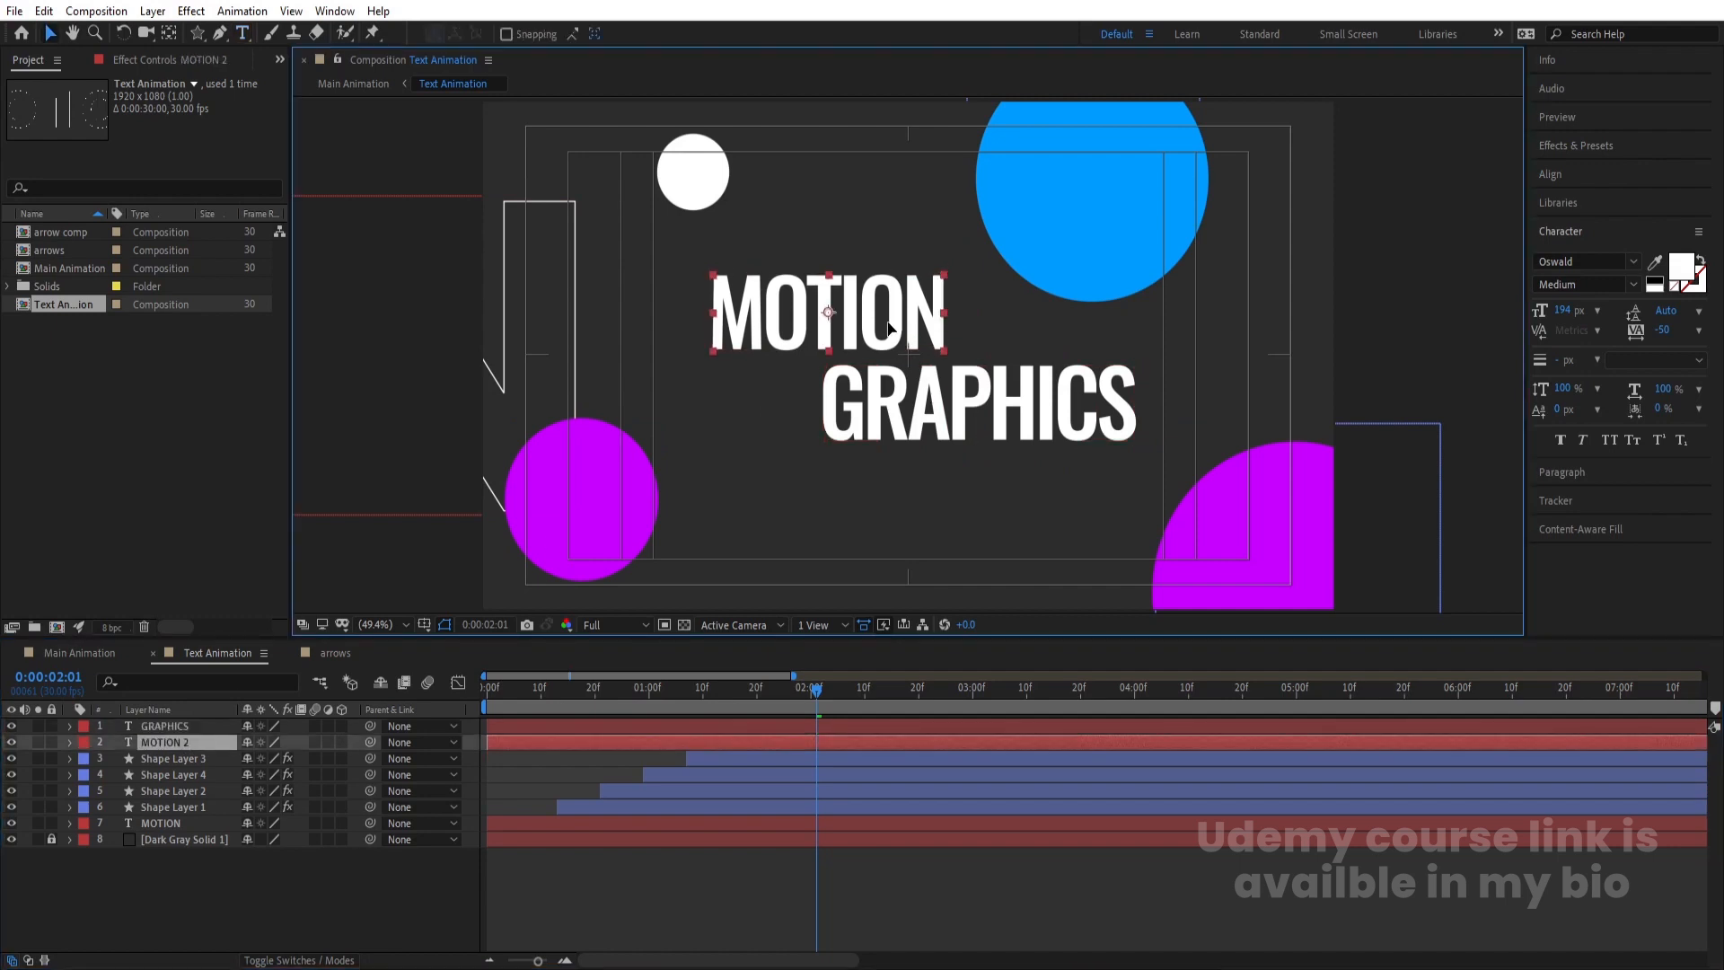
pyautogui.moveTo(892, 322); pyautogui.dragTo(889, 335)
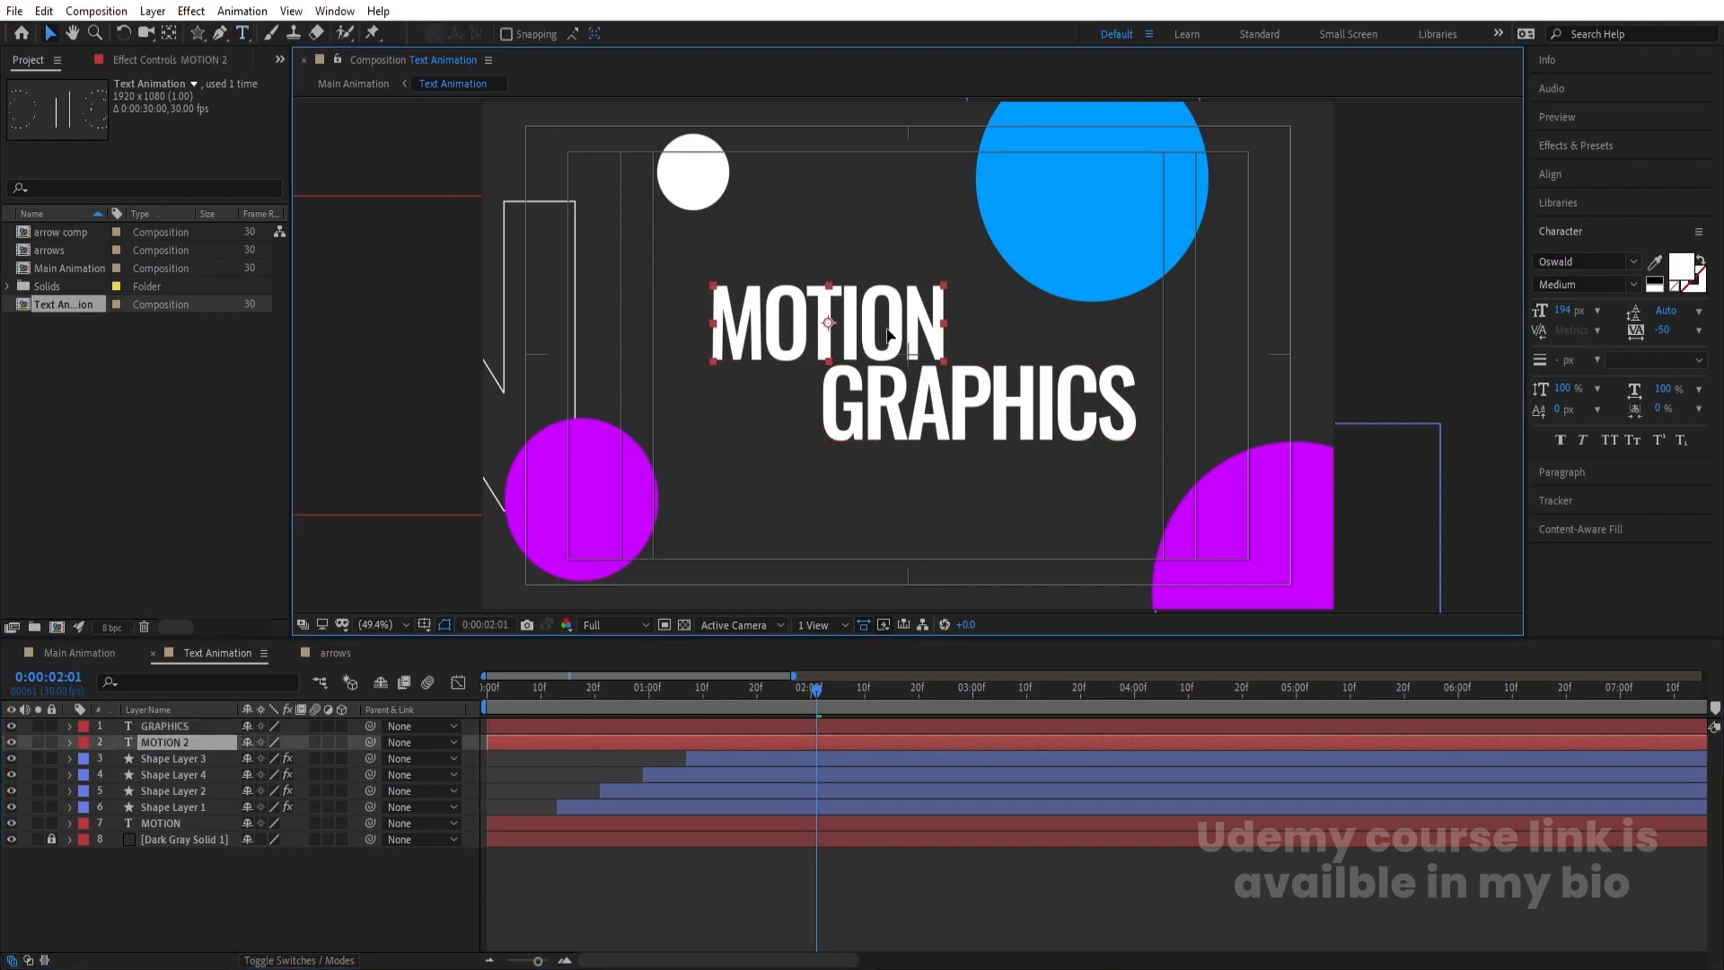
pyautogui.keyDown('shift'); pyautogui.click(928, 415); pyautogui.keyUp('shift')
pyautogui.moveTo(899, 411); pyautogui.dragTo(894, 404)
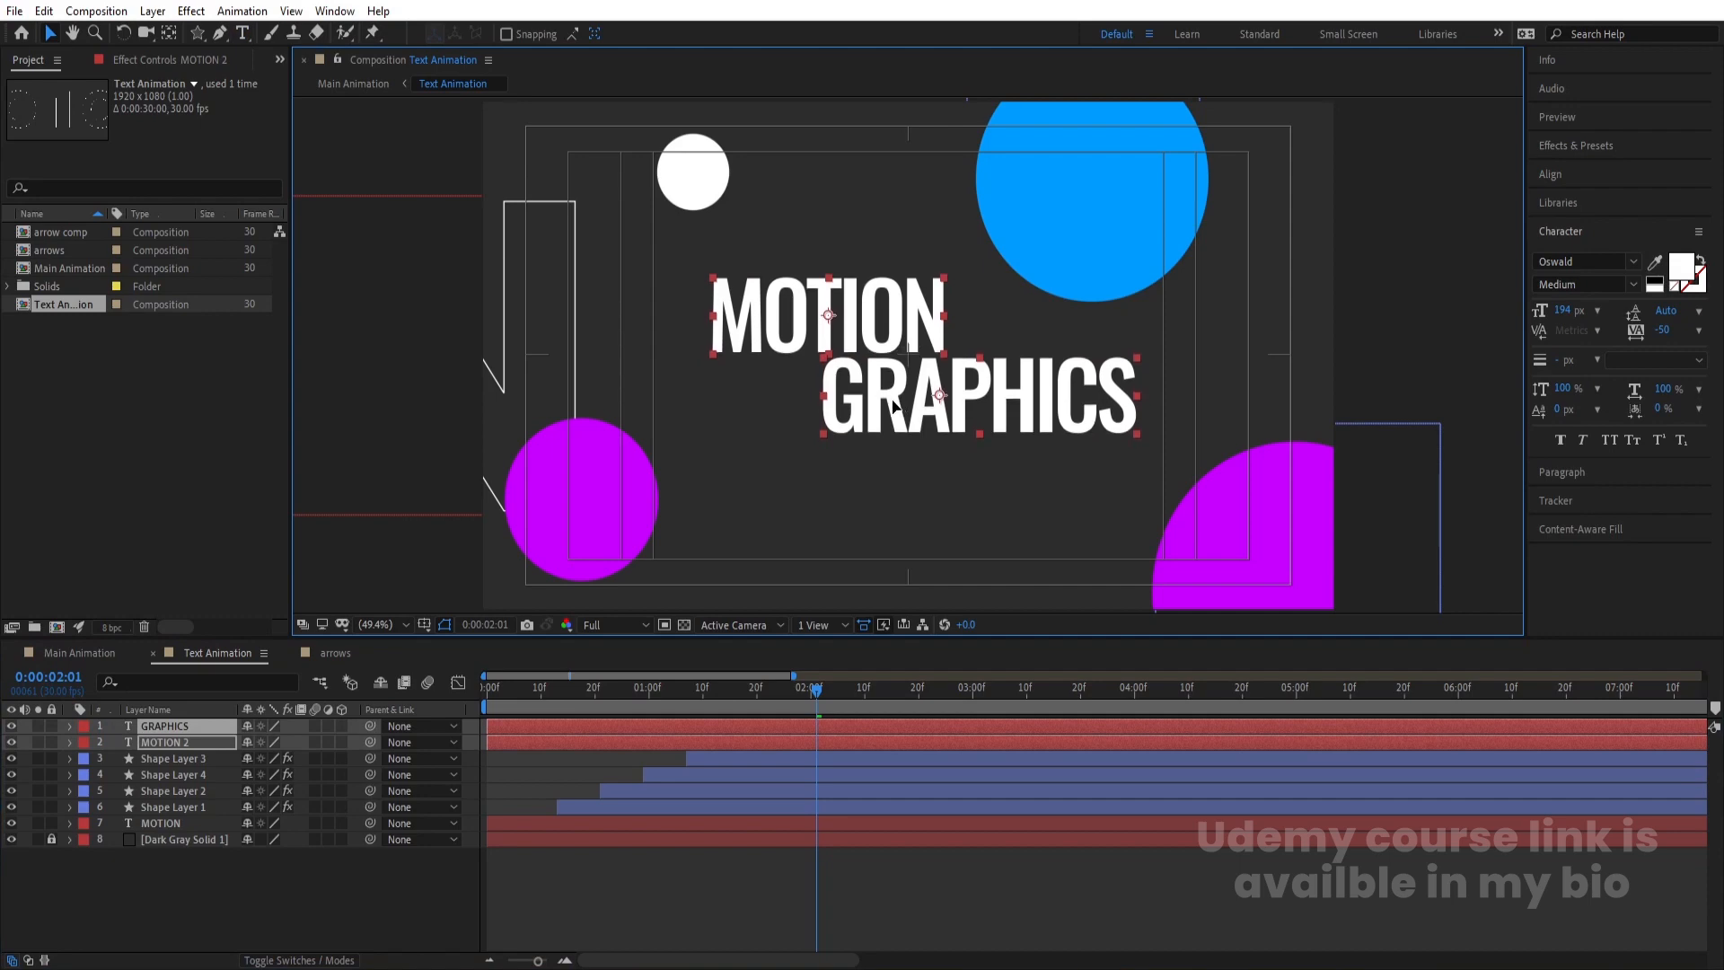
pyautogui.click(242, 855)
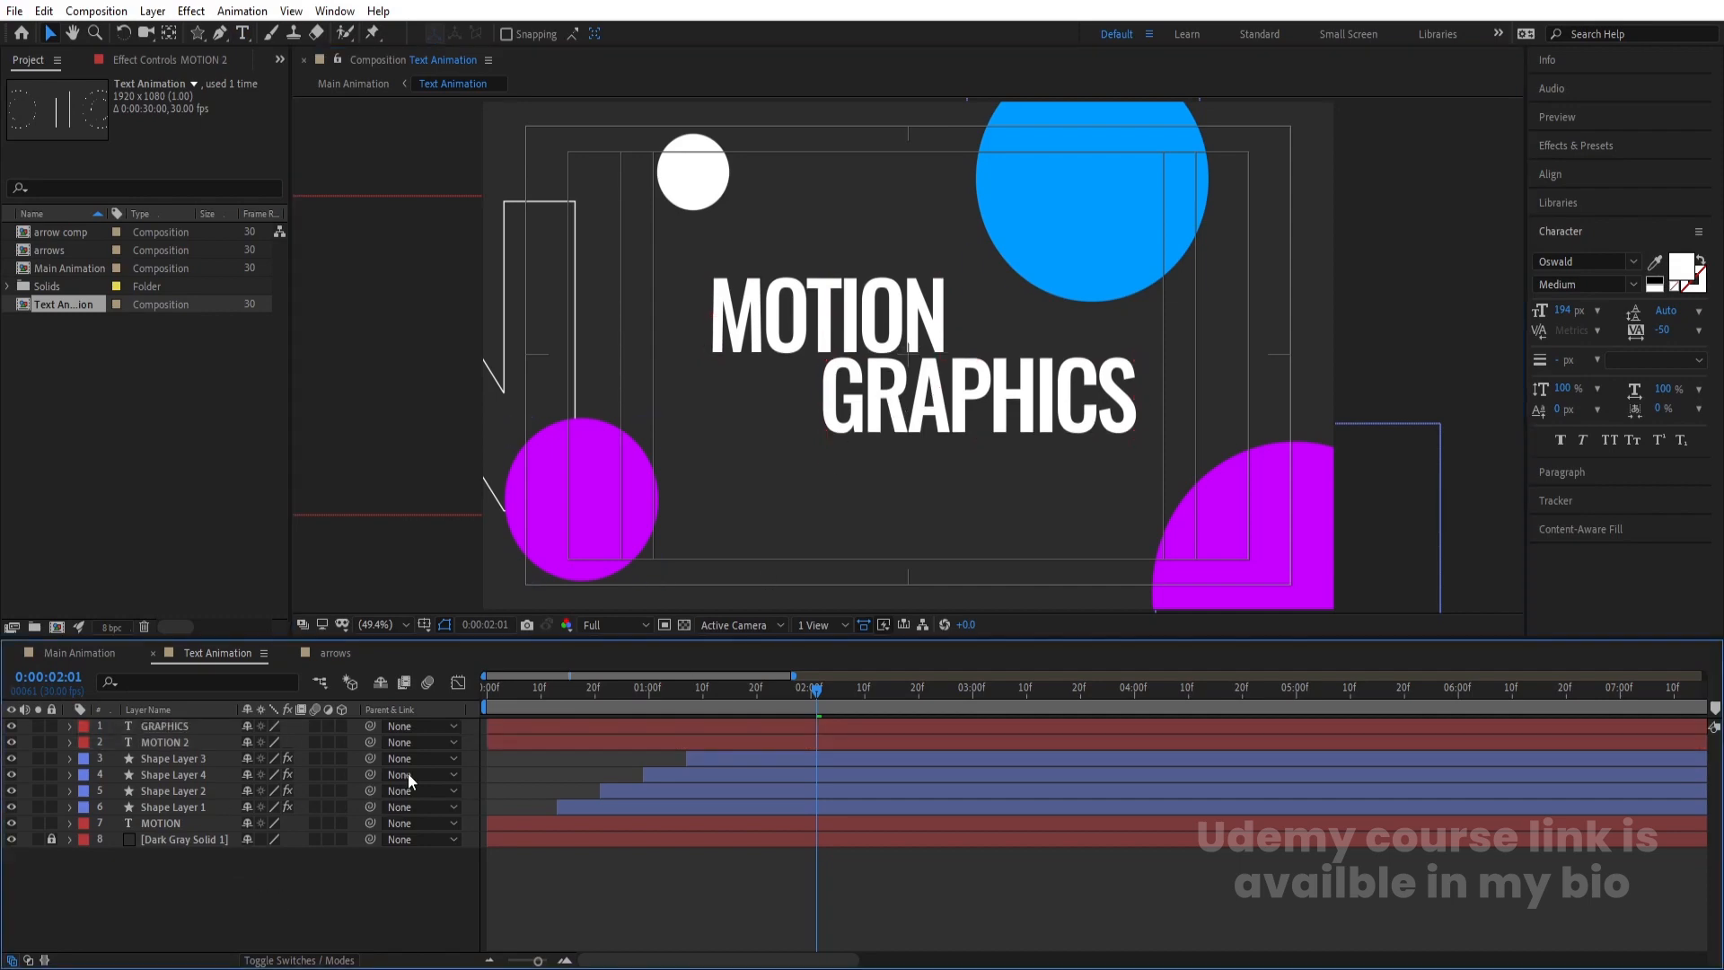
# Try the Light and ExtraLight font styles on the GRAPHICS text and undo both changes
pyautogui.click(835, 420)
pyautogui.click(1629, 284)
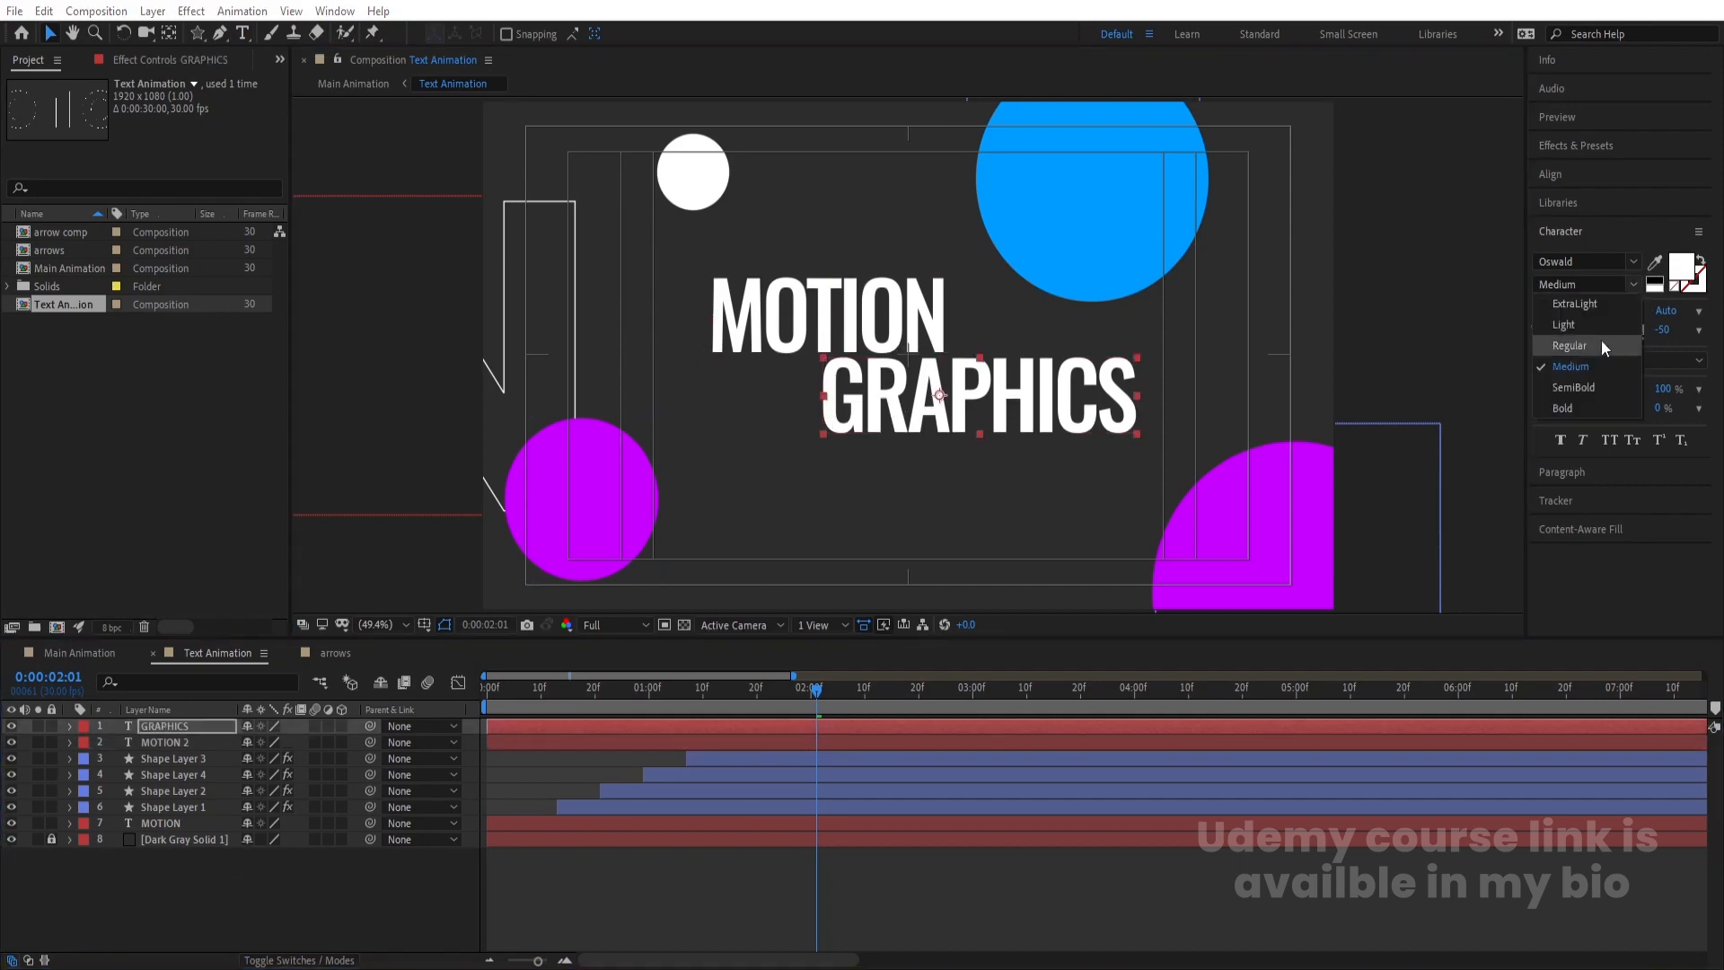
pyautogui.click(1583, 326)
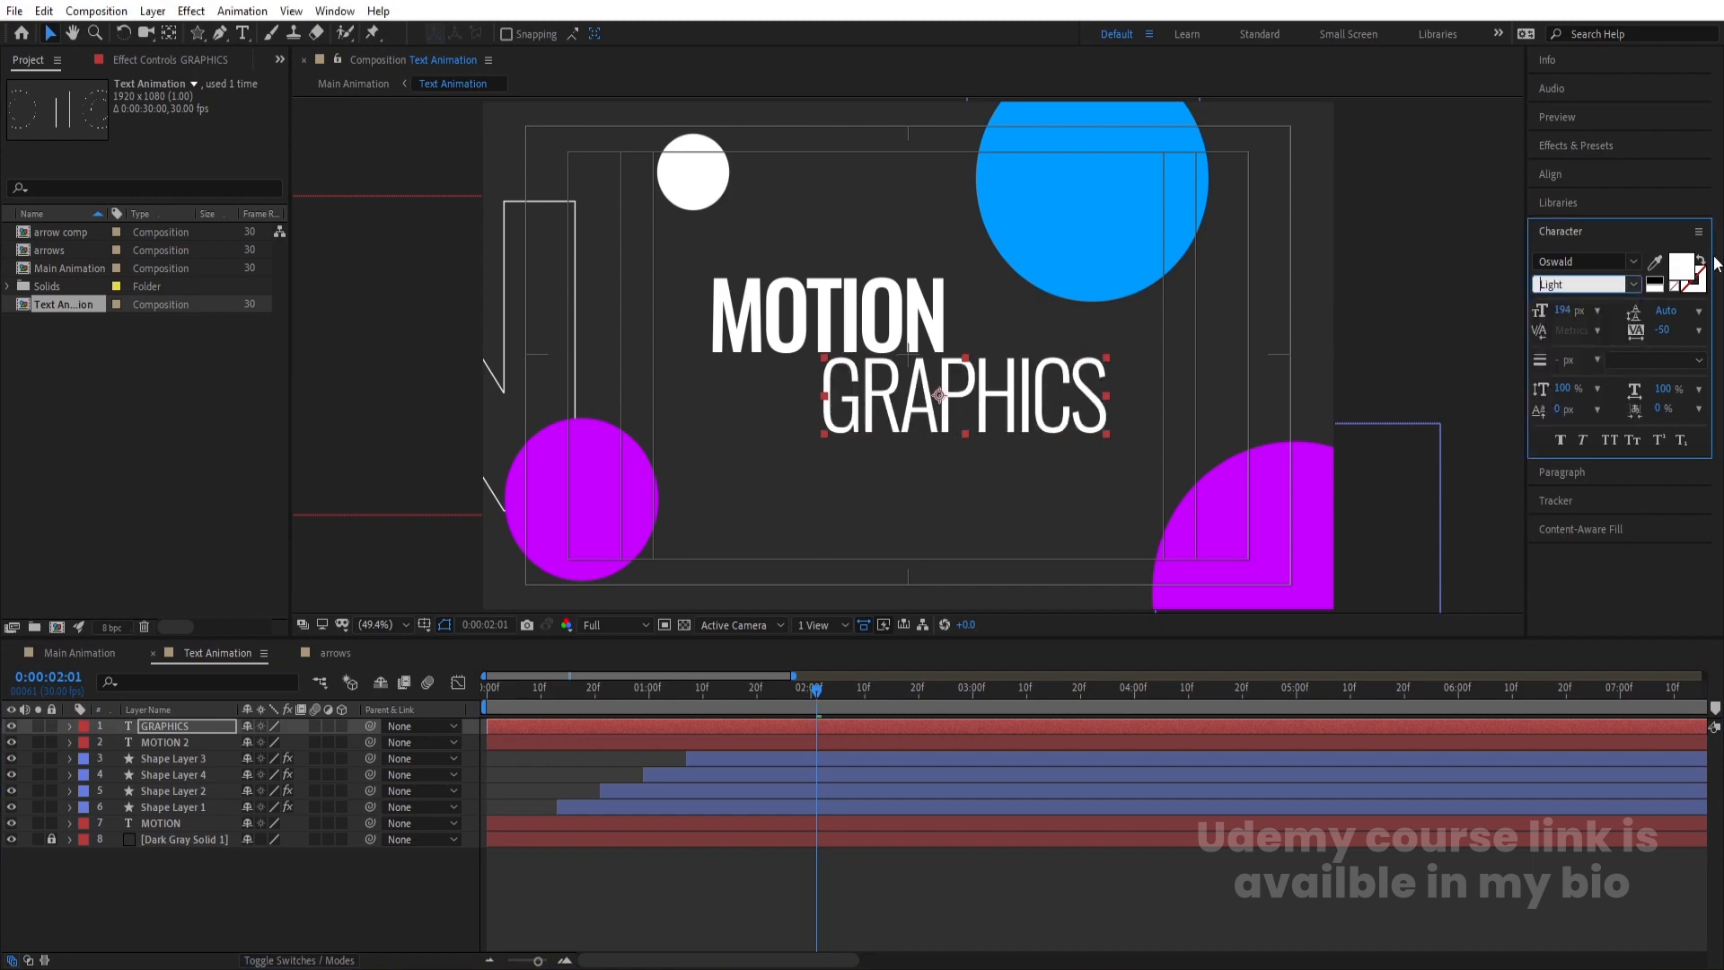
pyautogui.click(1633, 284)
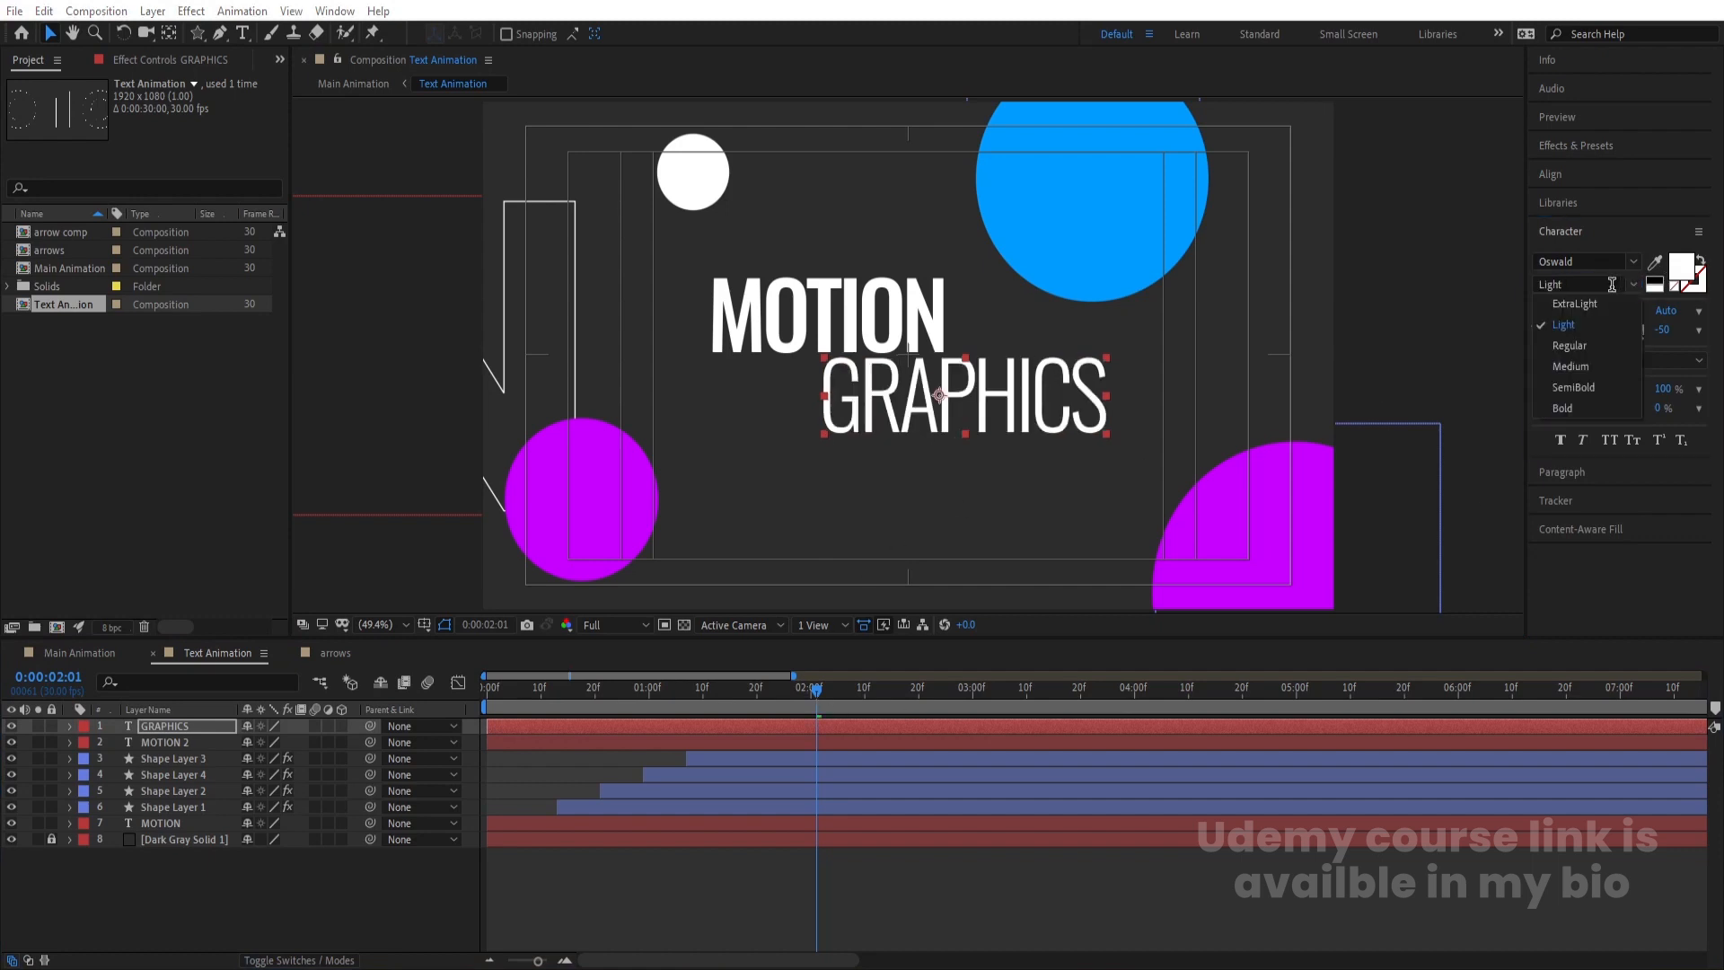
pyautogui.click(1568, 304)
pyautogui.click(655, 924)
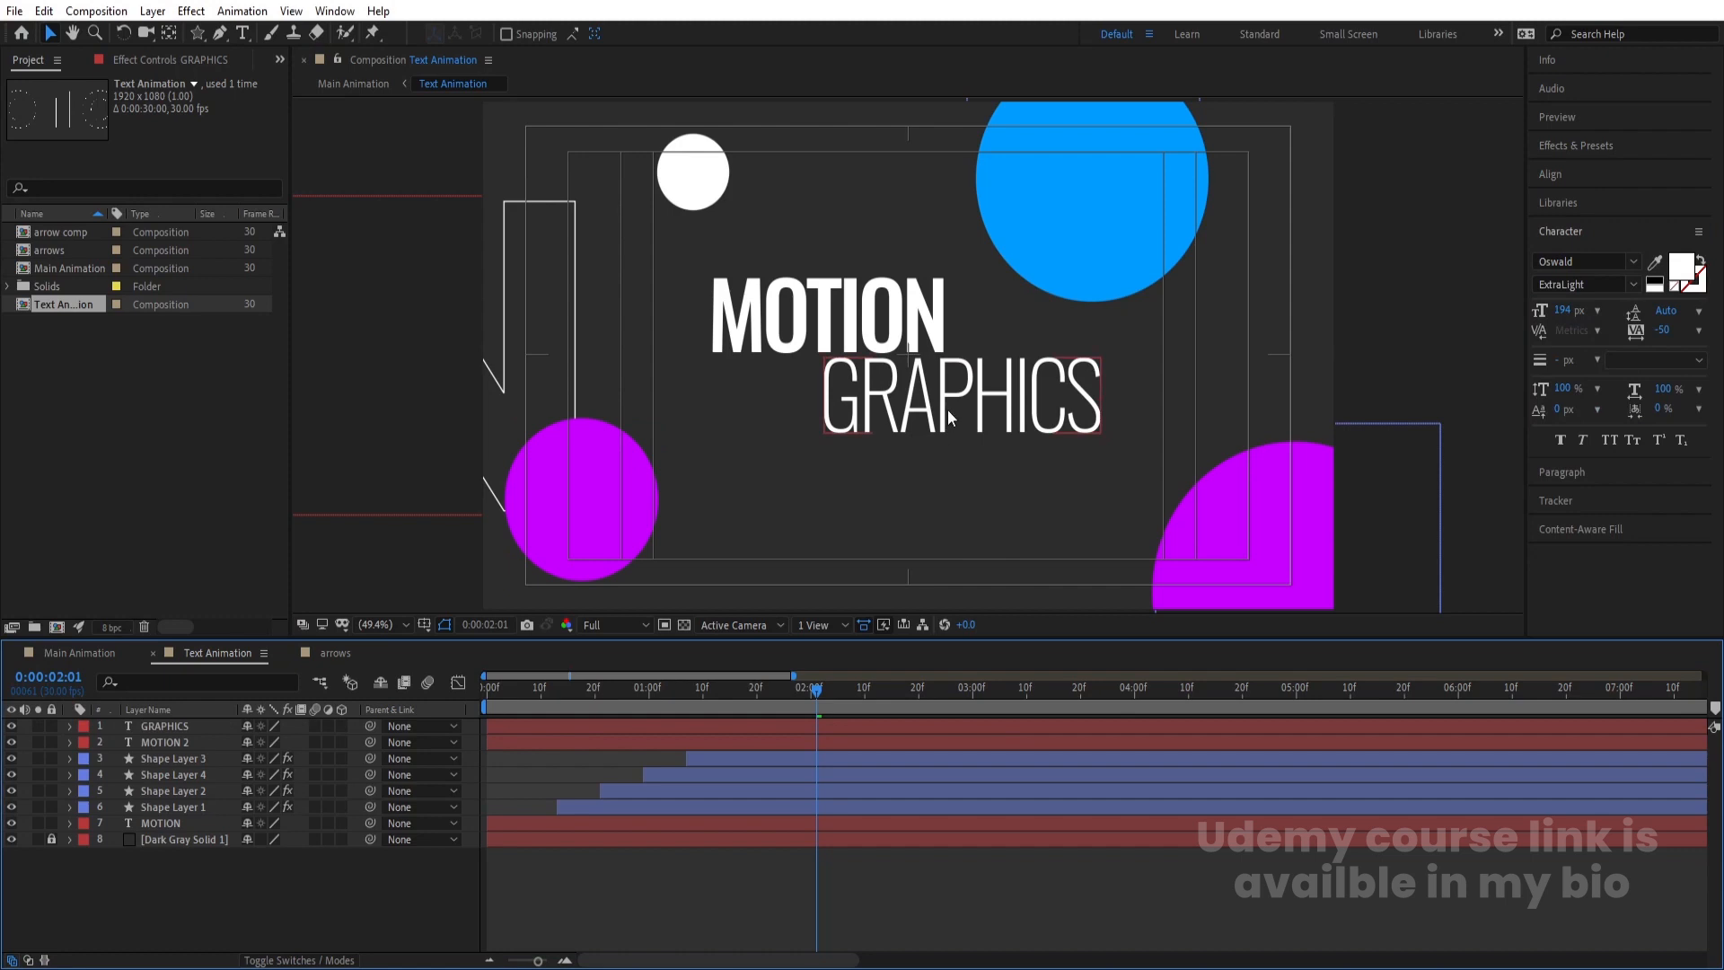
pyautogui.hotkey('ctrl', 'z')
pyautogui.hotkey('ctrl', 'z')
# Set the small MOTION text's font style to Oswald ExtraLight
pyautogui.click(896, 320)
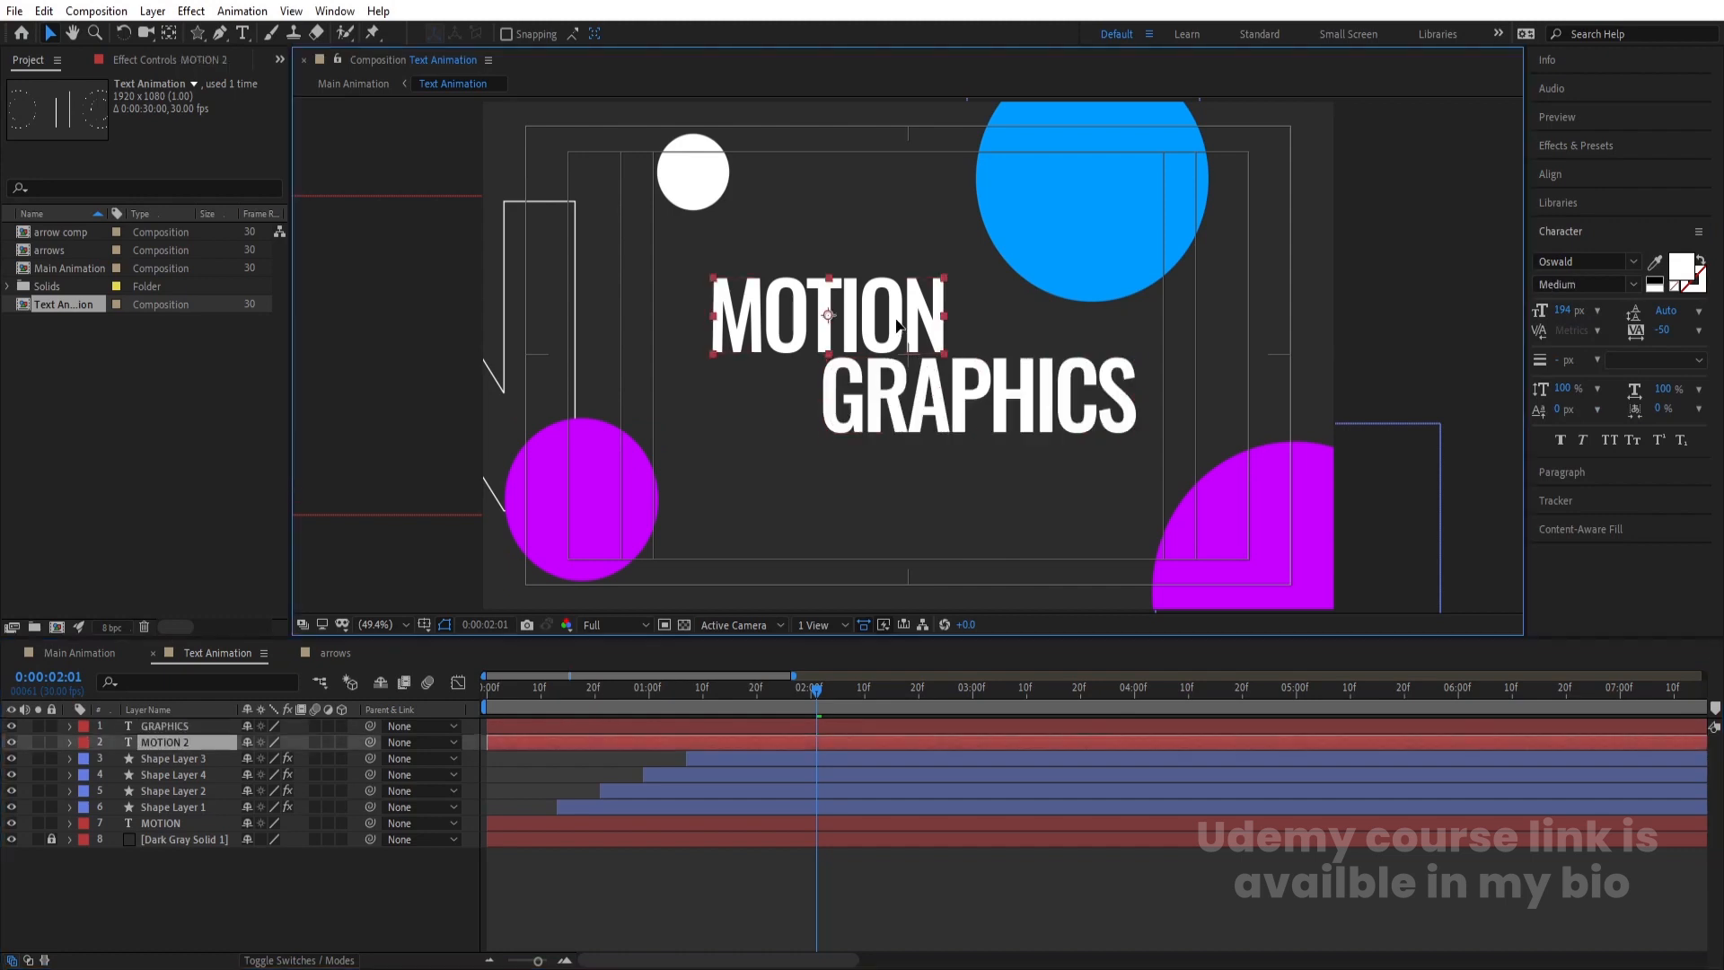
pyautogui.click(1634, 284)
pyautogui.click(1568, 303)
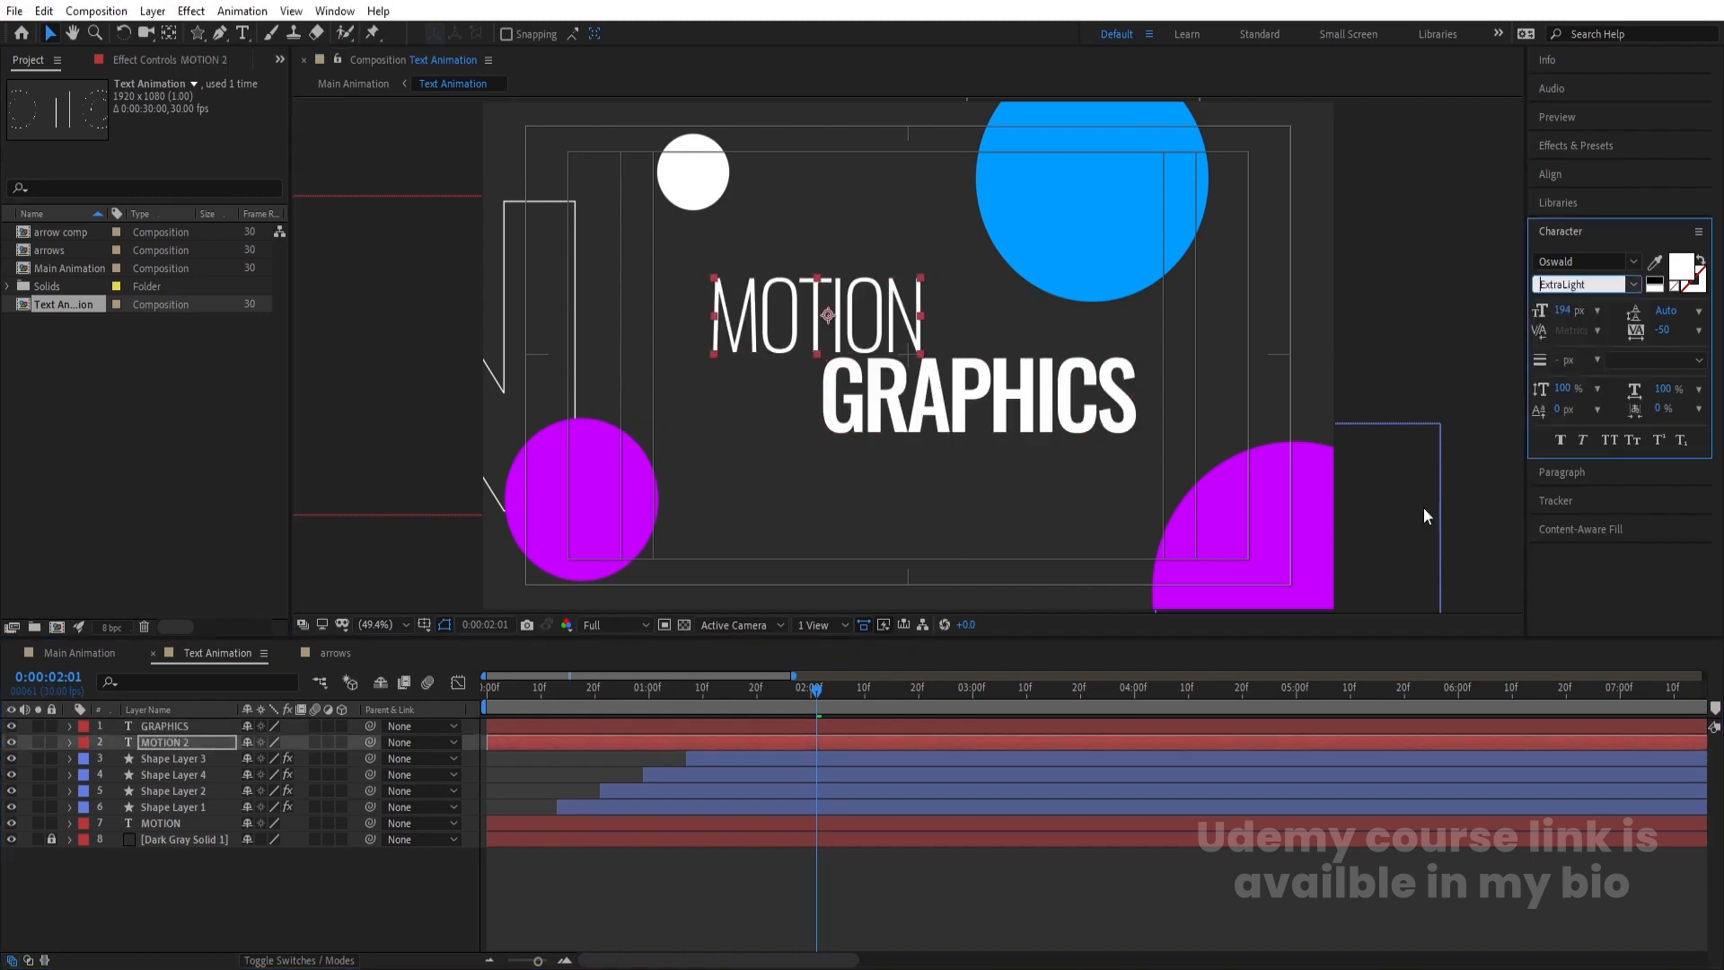
pyautogui.click(418, 879)
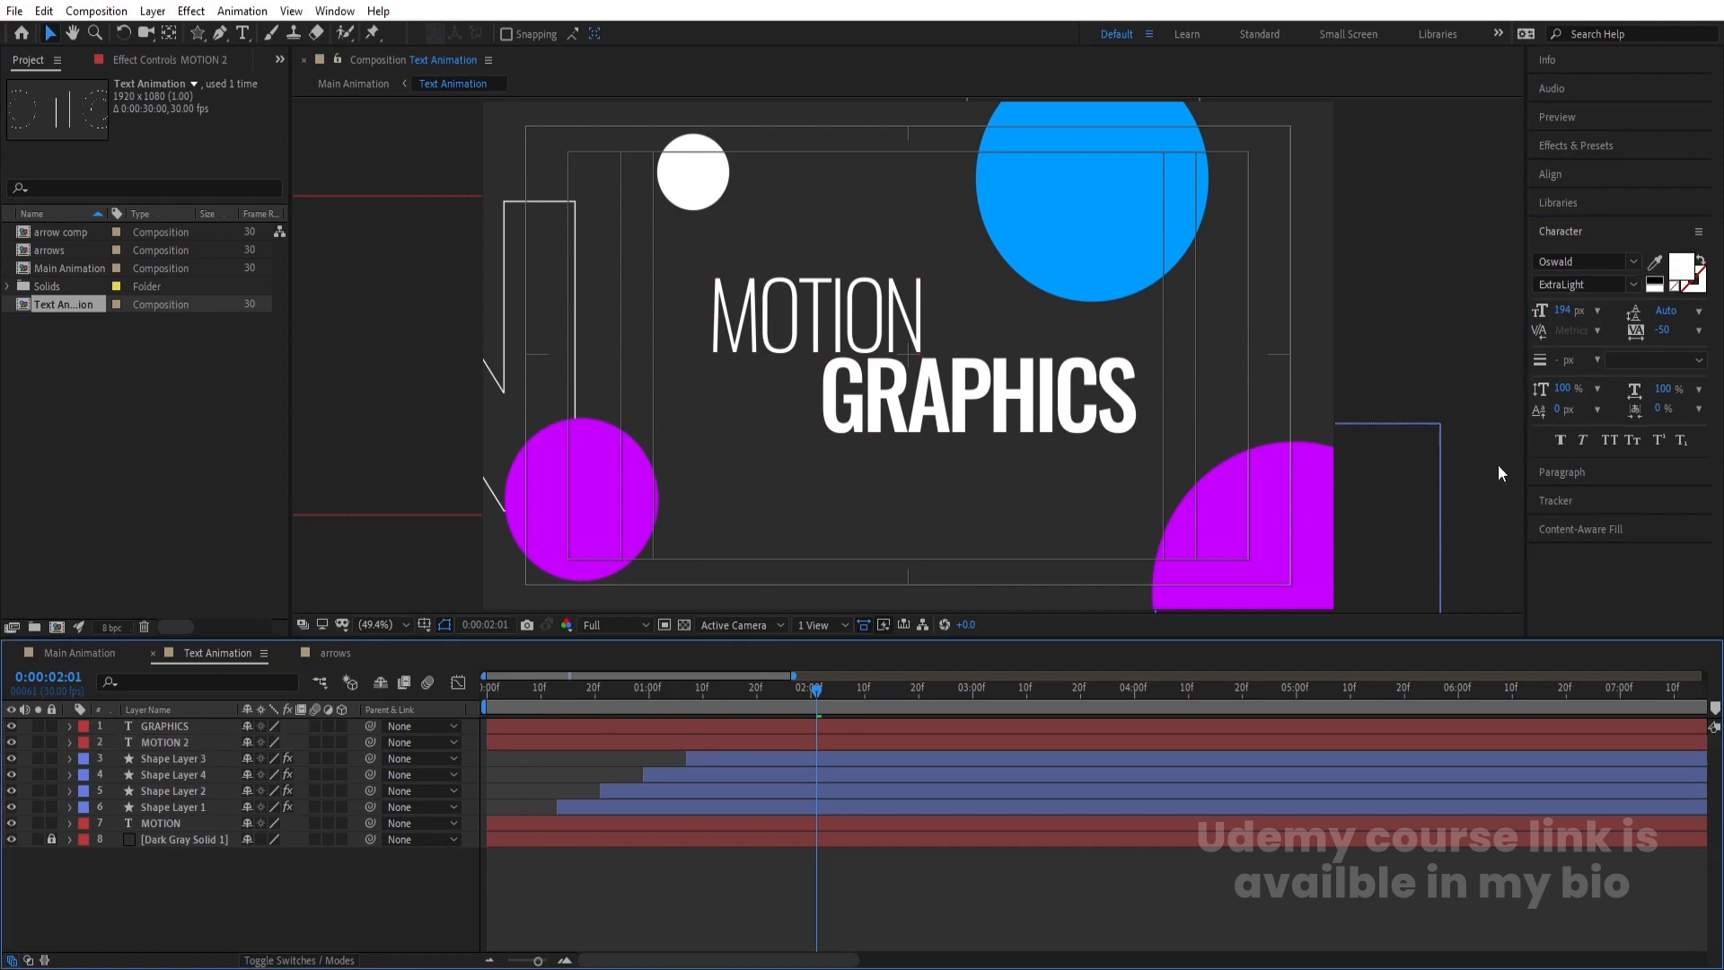
pyautogui.click(903, 328)
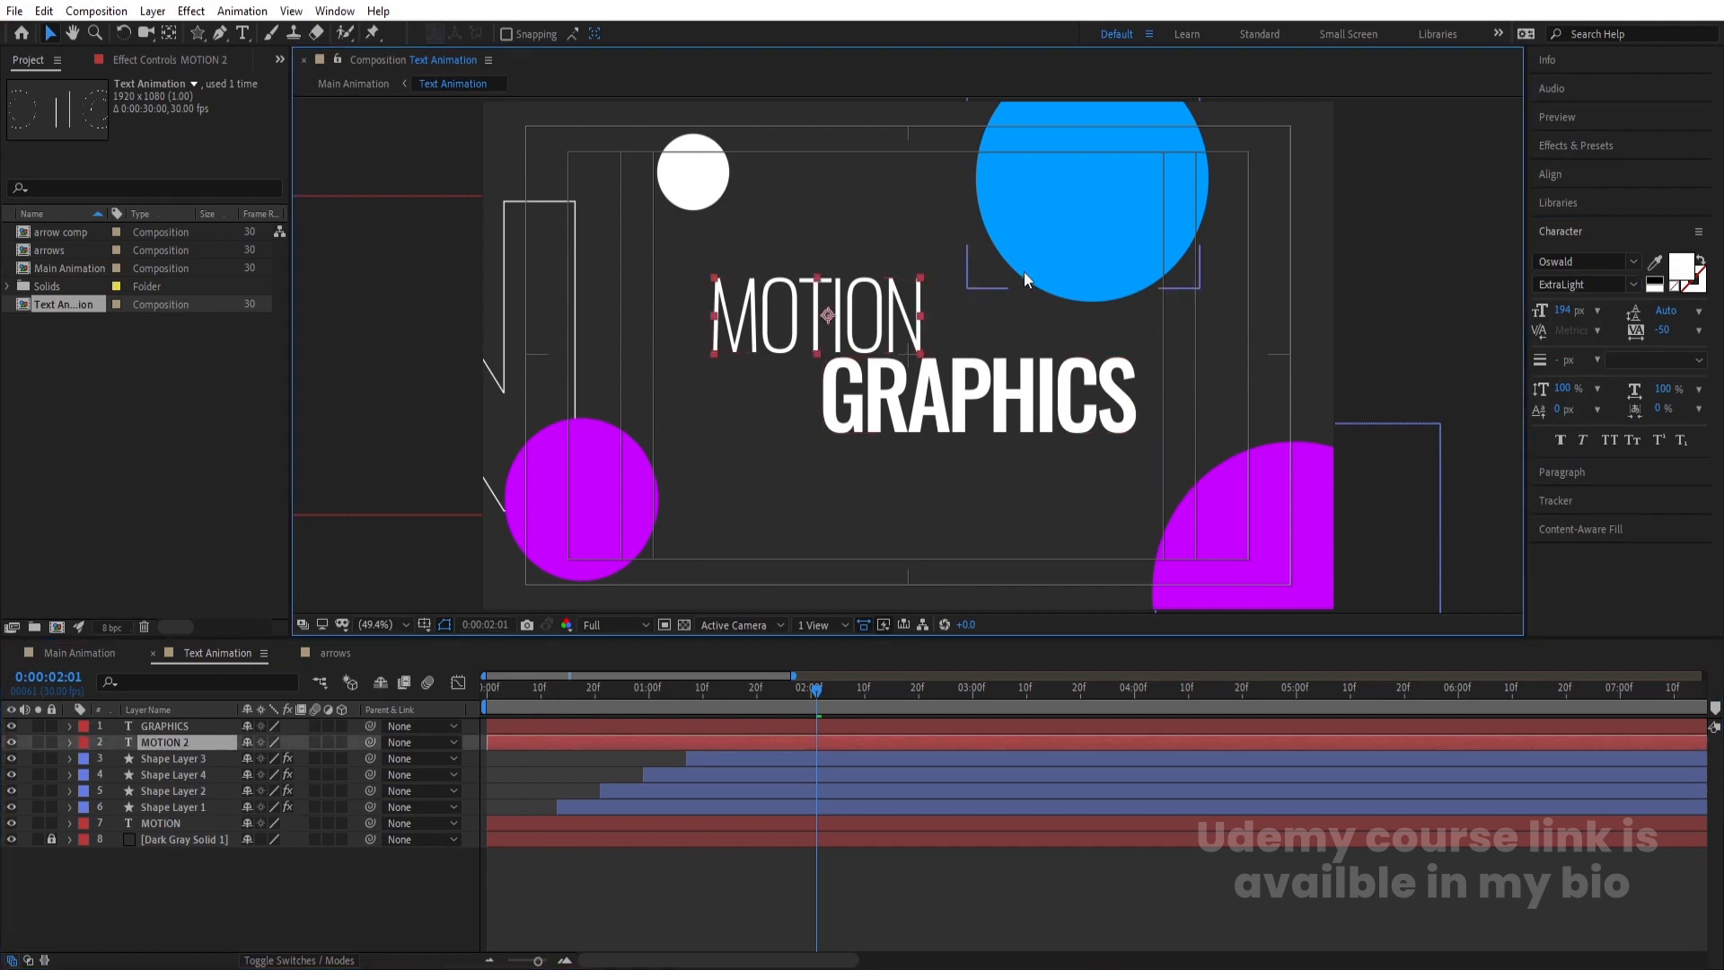
# Sample the large circle's blue as the GRAPHICS text fill and adjust its hue to 00CCFF
pyautogui.keyDown('shift'); pyautogui.click(894, 388); pyautogui.keyUp('shift')
pyautogui.click(1009, 493)
pyautogui.click(1003, 429)
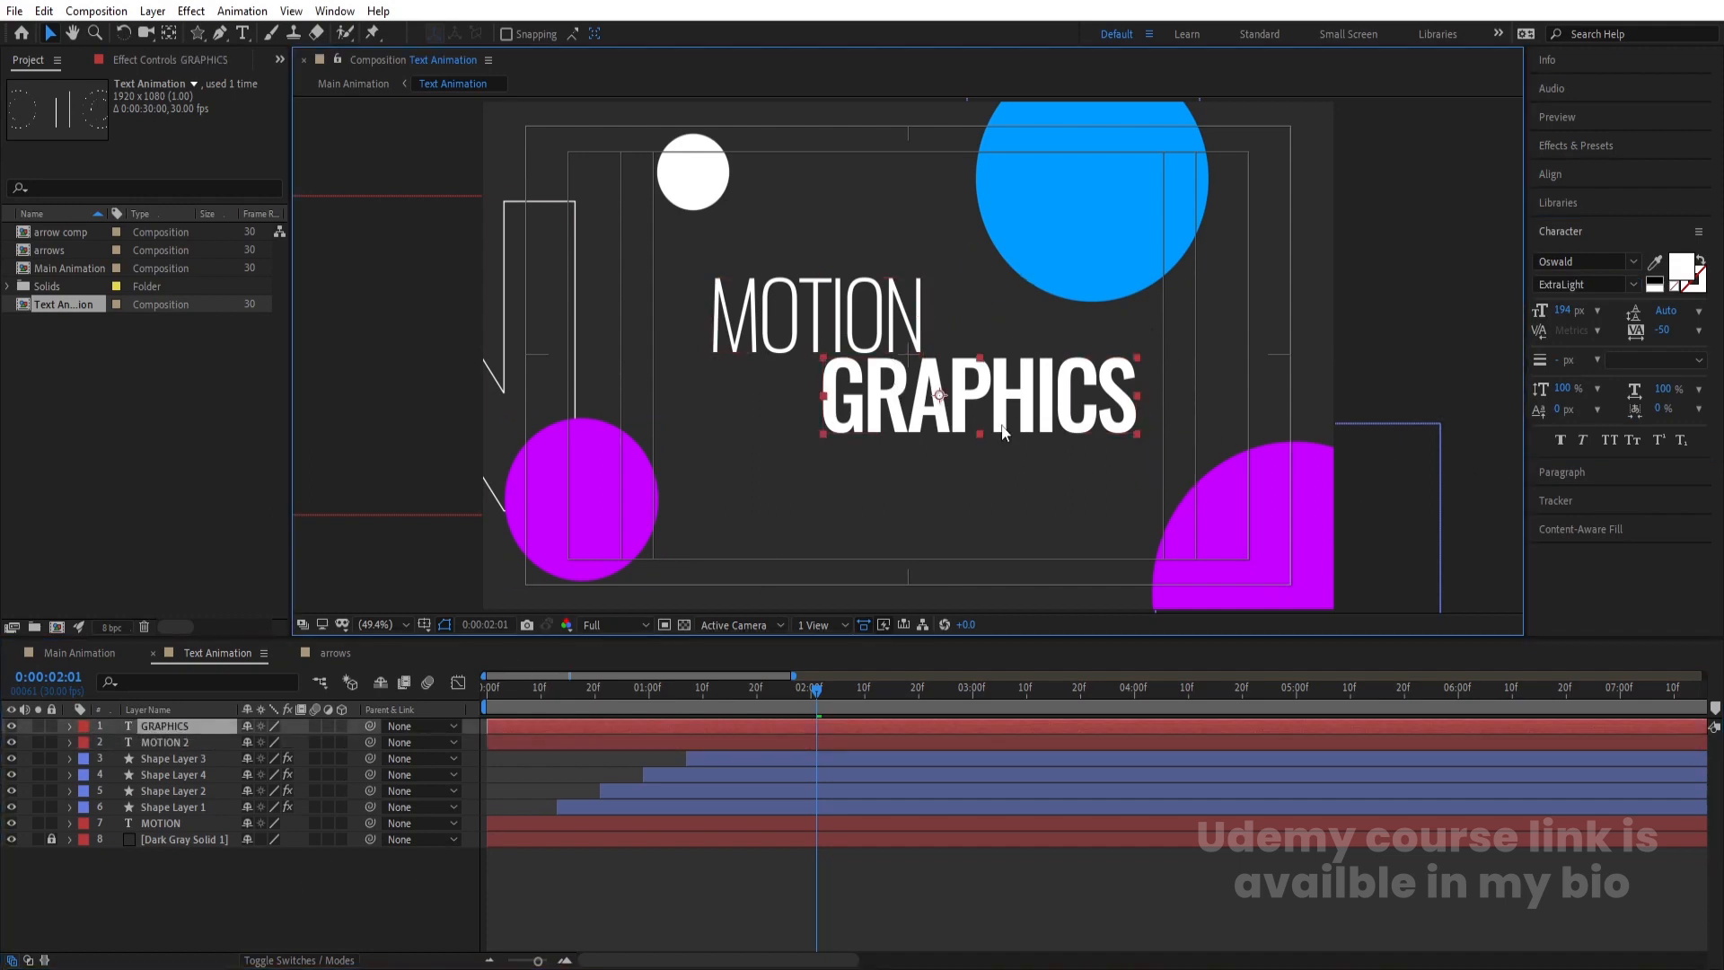
pyautogui.click(1658, 263)
pyautogui.click(1100, 270)
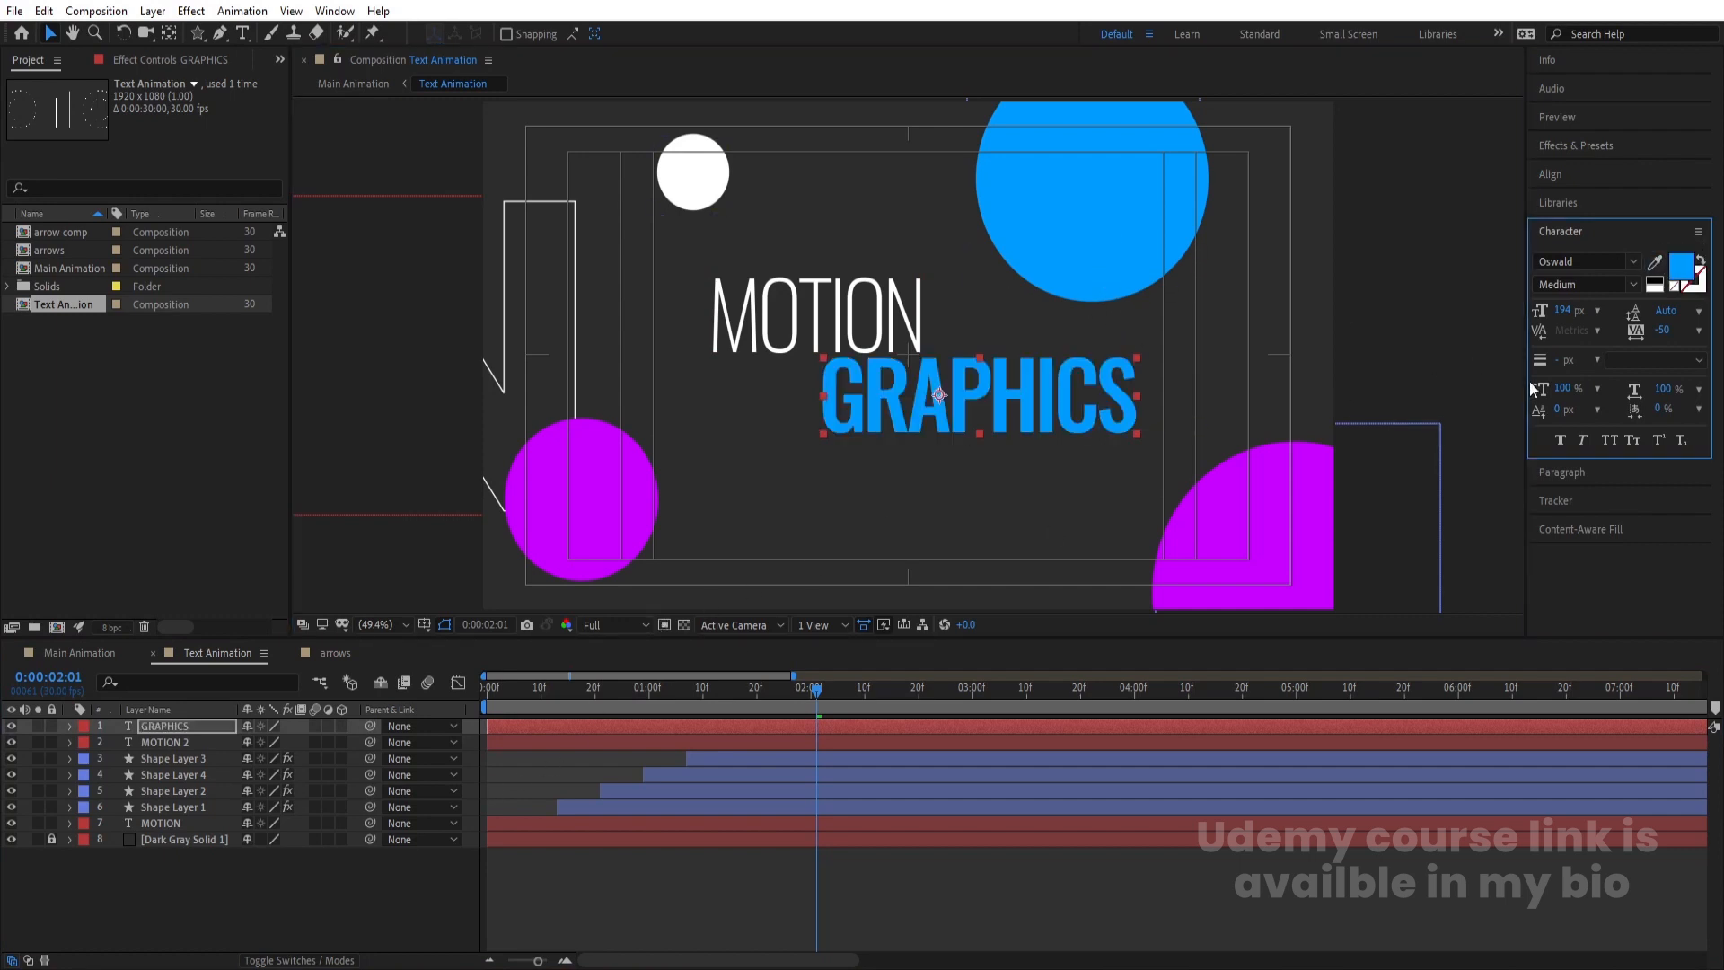
pyautogui.click(1679, 267)
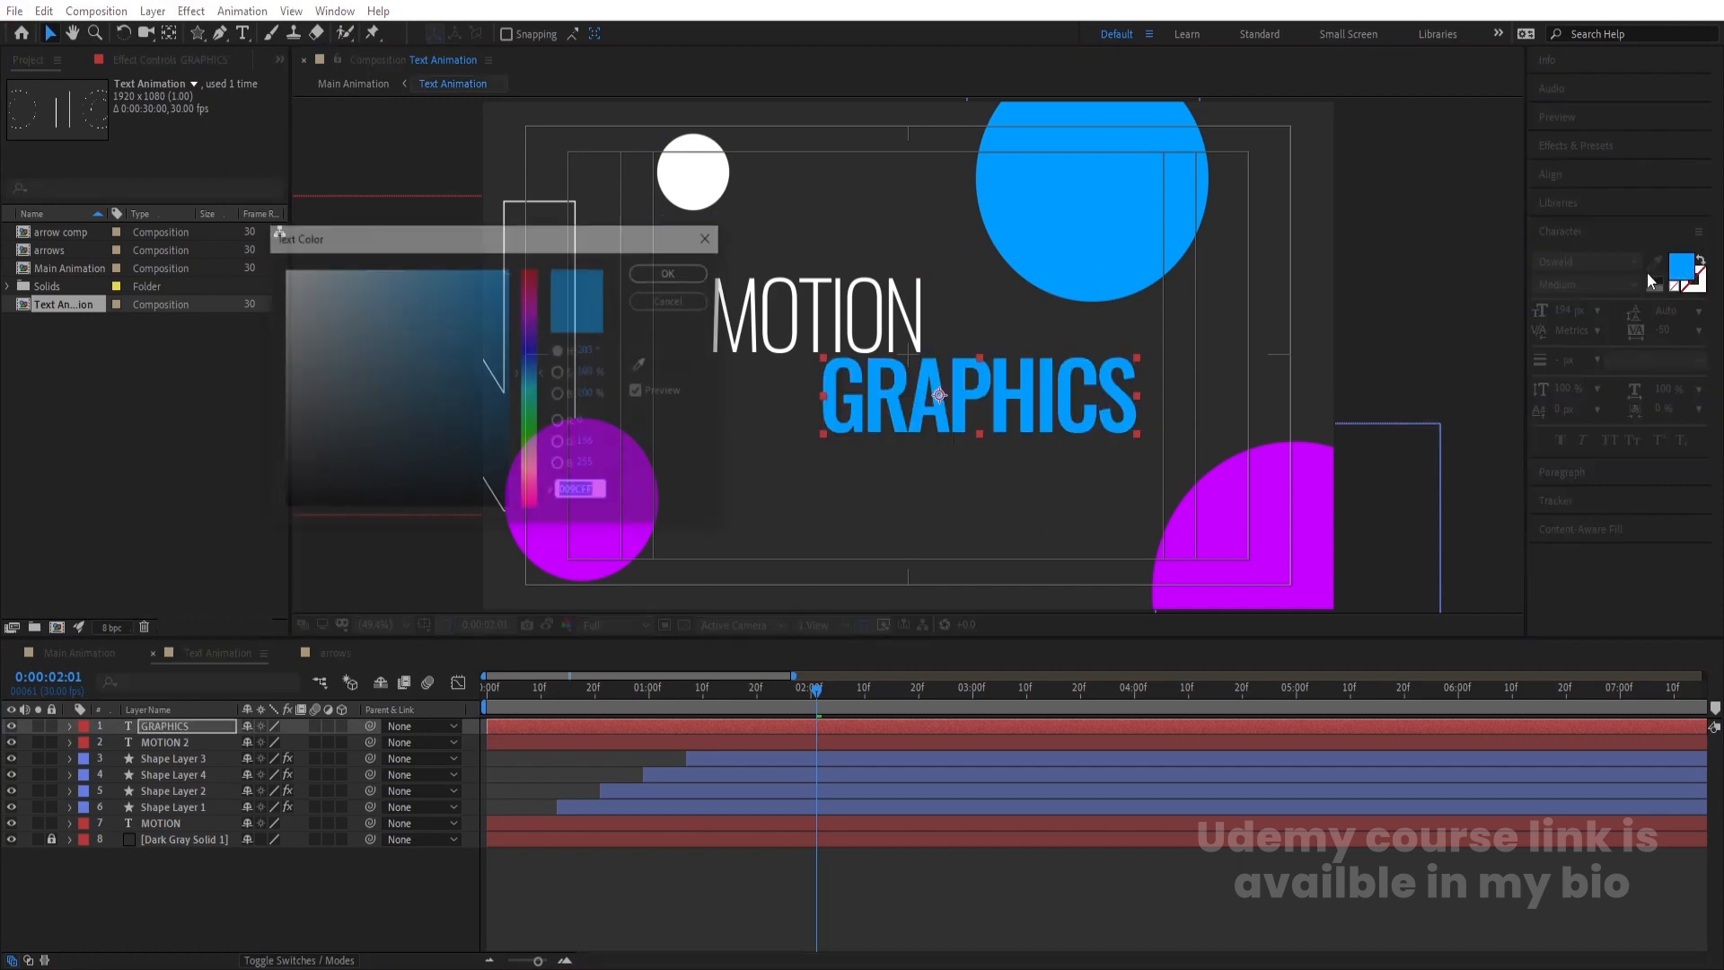
pyautogui.click(533, 379)
pyautogui.moveTo(536, 385); pyautogui.dragTo(541, 388)
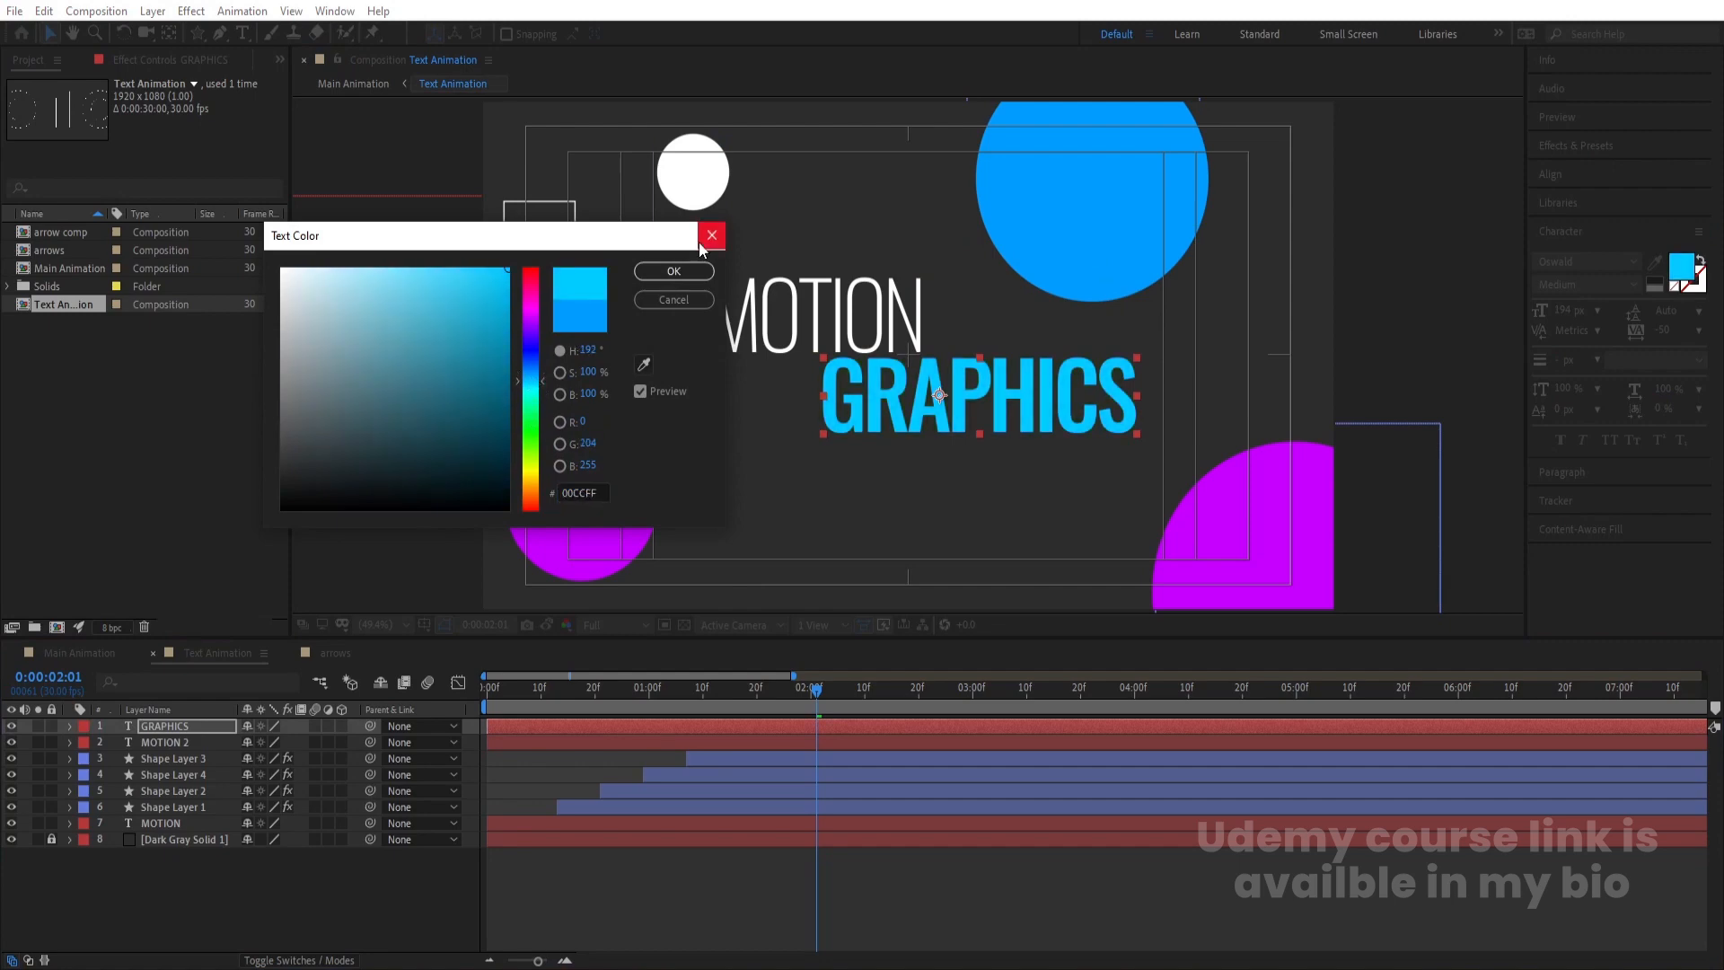
pyautogui.click(676, 271)
# Shift the small MOTION and GRAPHICS words slightly left together
pyautogui.click(743, 337)
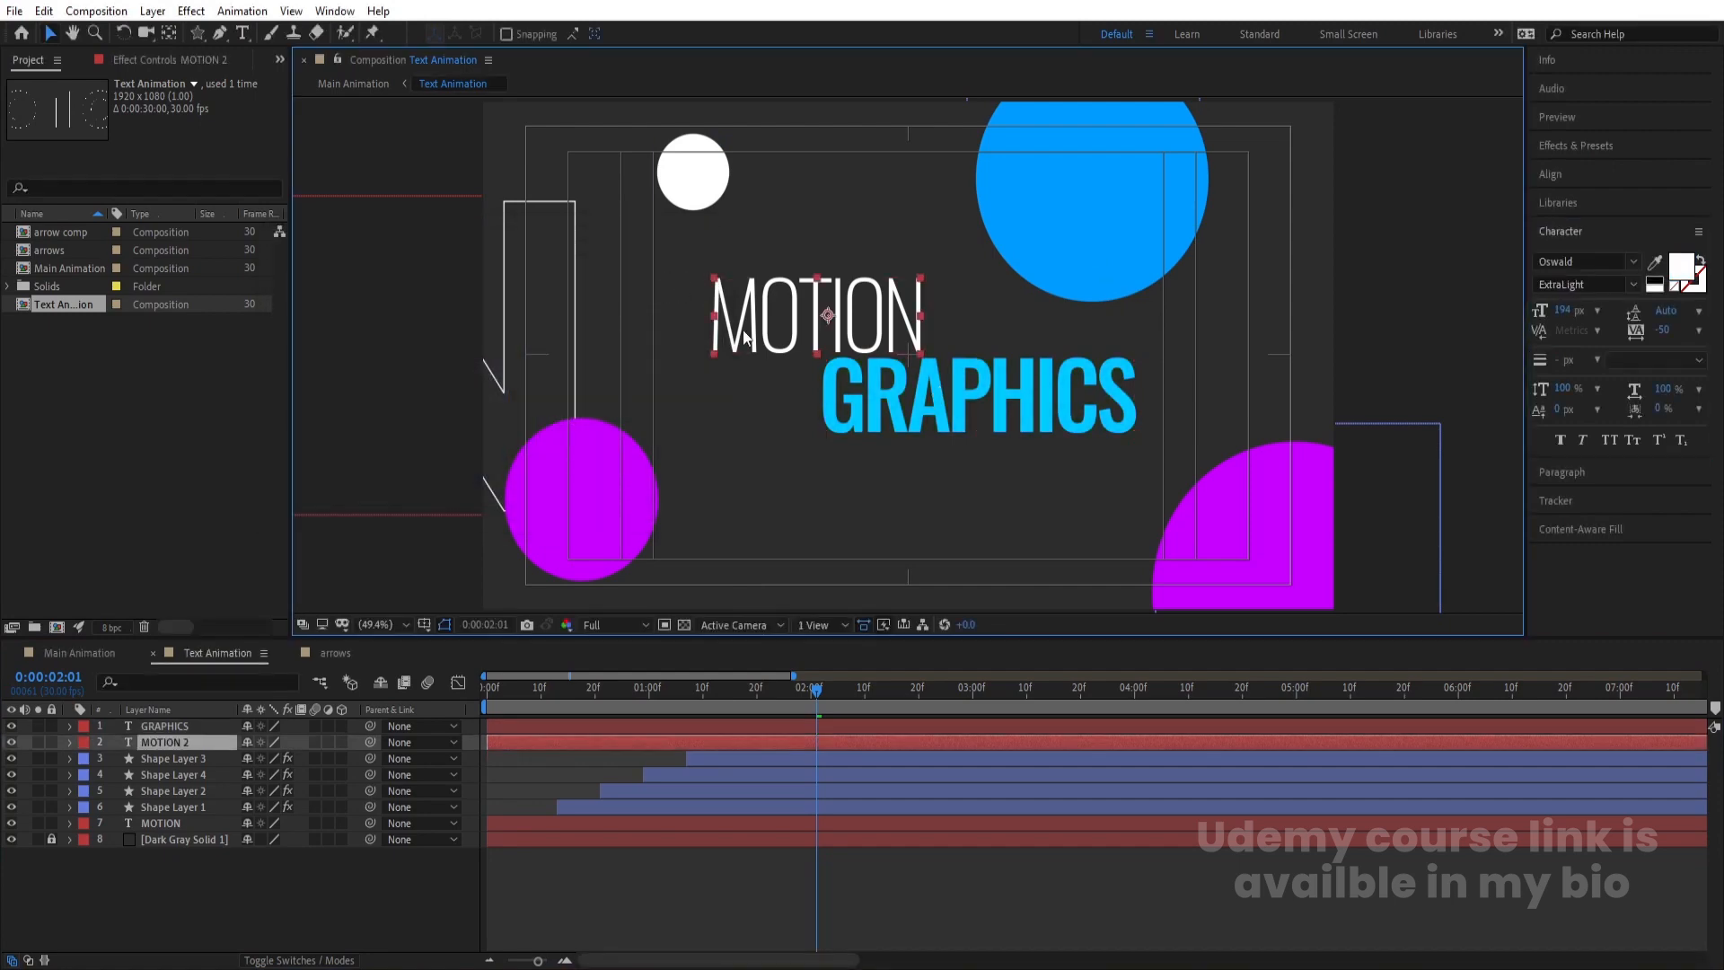
pyautogui.keyDown('shift'); pyautogui.click(184, 726); pyautogui.keyUp('shift')
pyautogui.moveTo(994, 393); pyautogui.dragTo(986, 392)
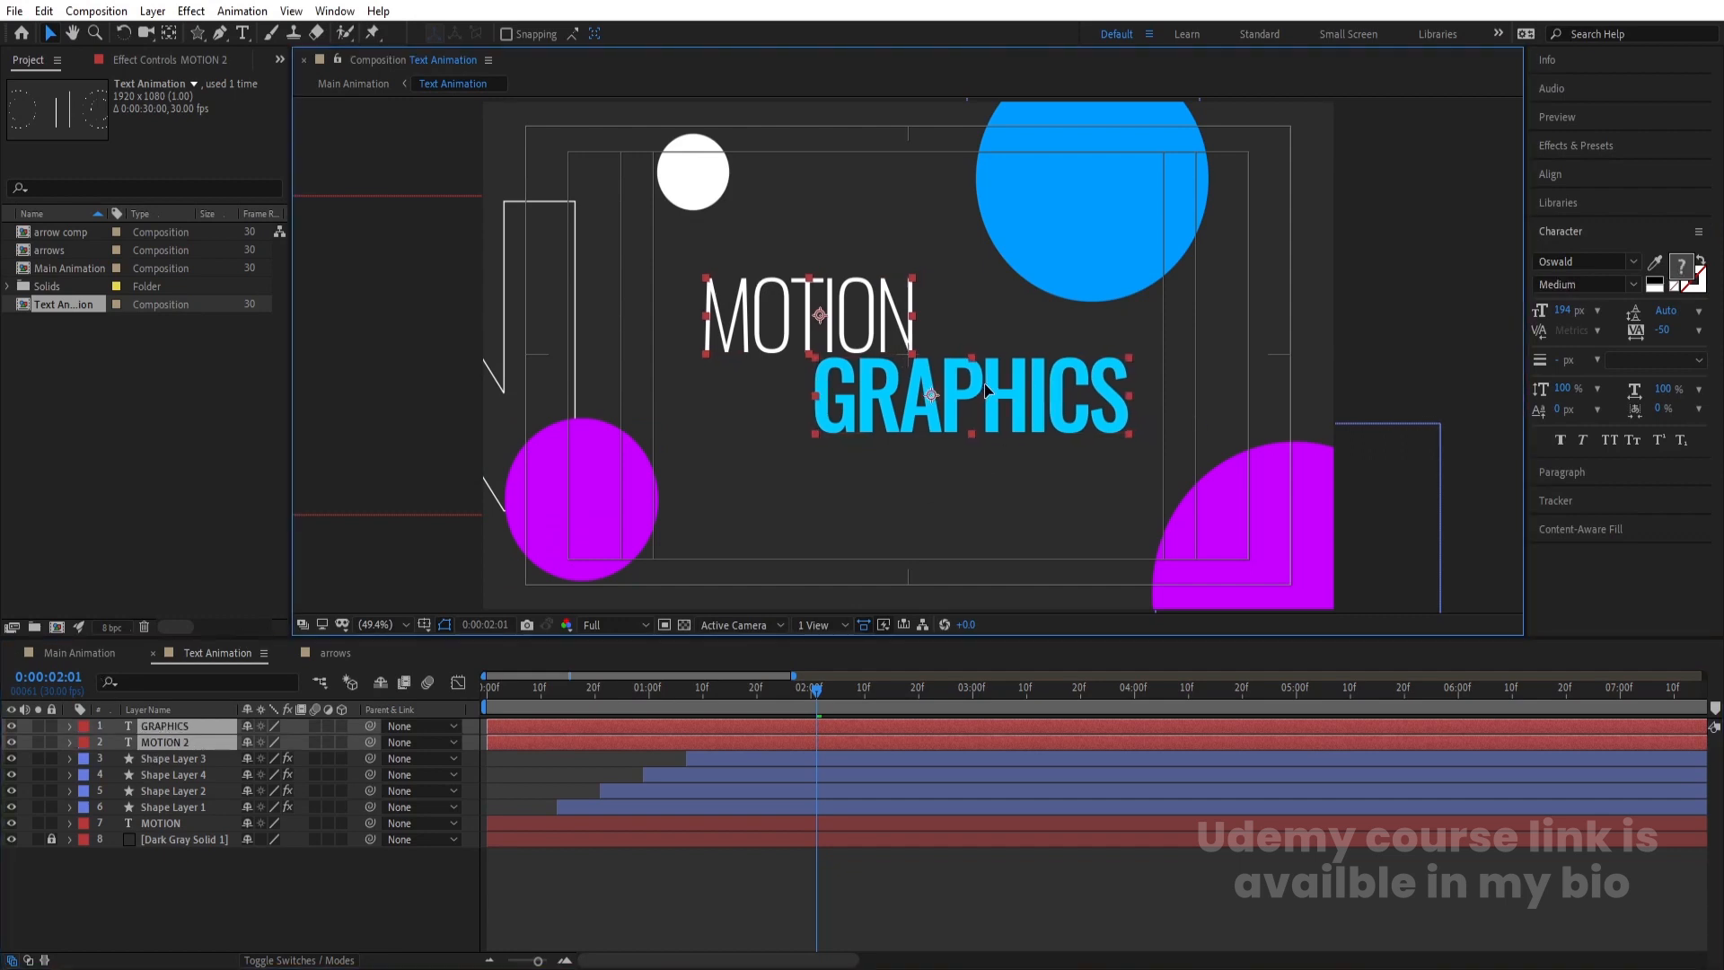
pyautogui.click(753, 893)
# Try the purple circle's color on the GRAPHICS text and undo it
pyautogui.click(978, 410)
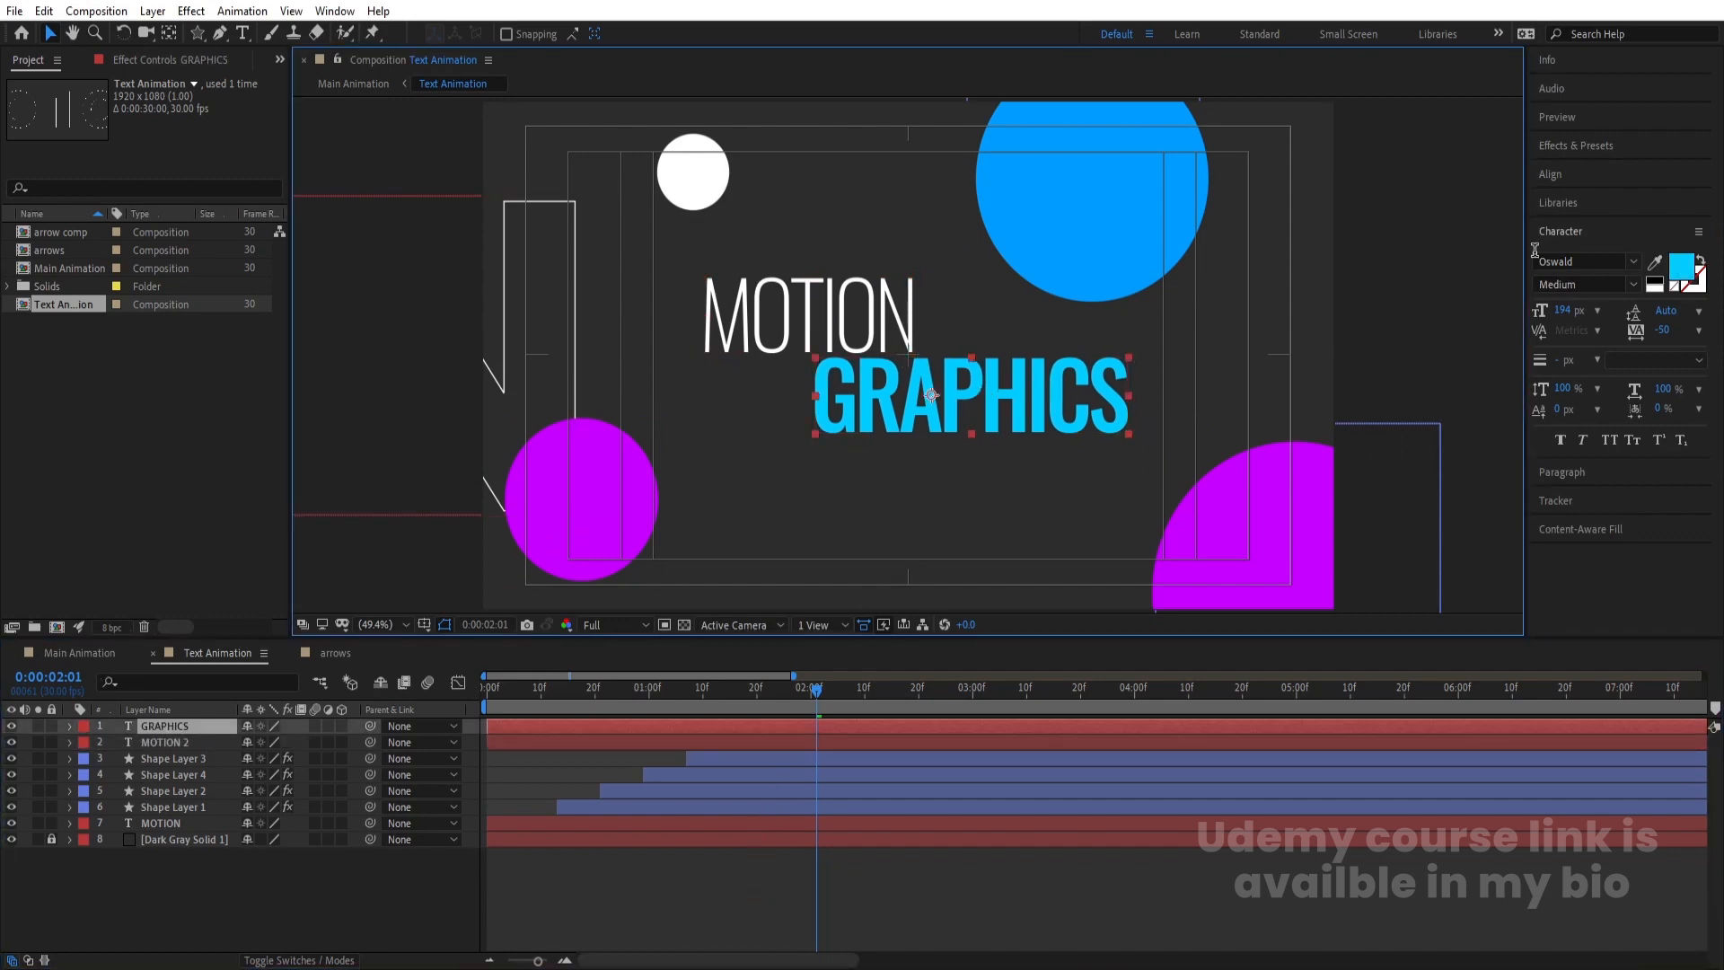
pyautogui.click(1655, 262)
pyautogui.click(1215, 515)
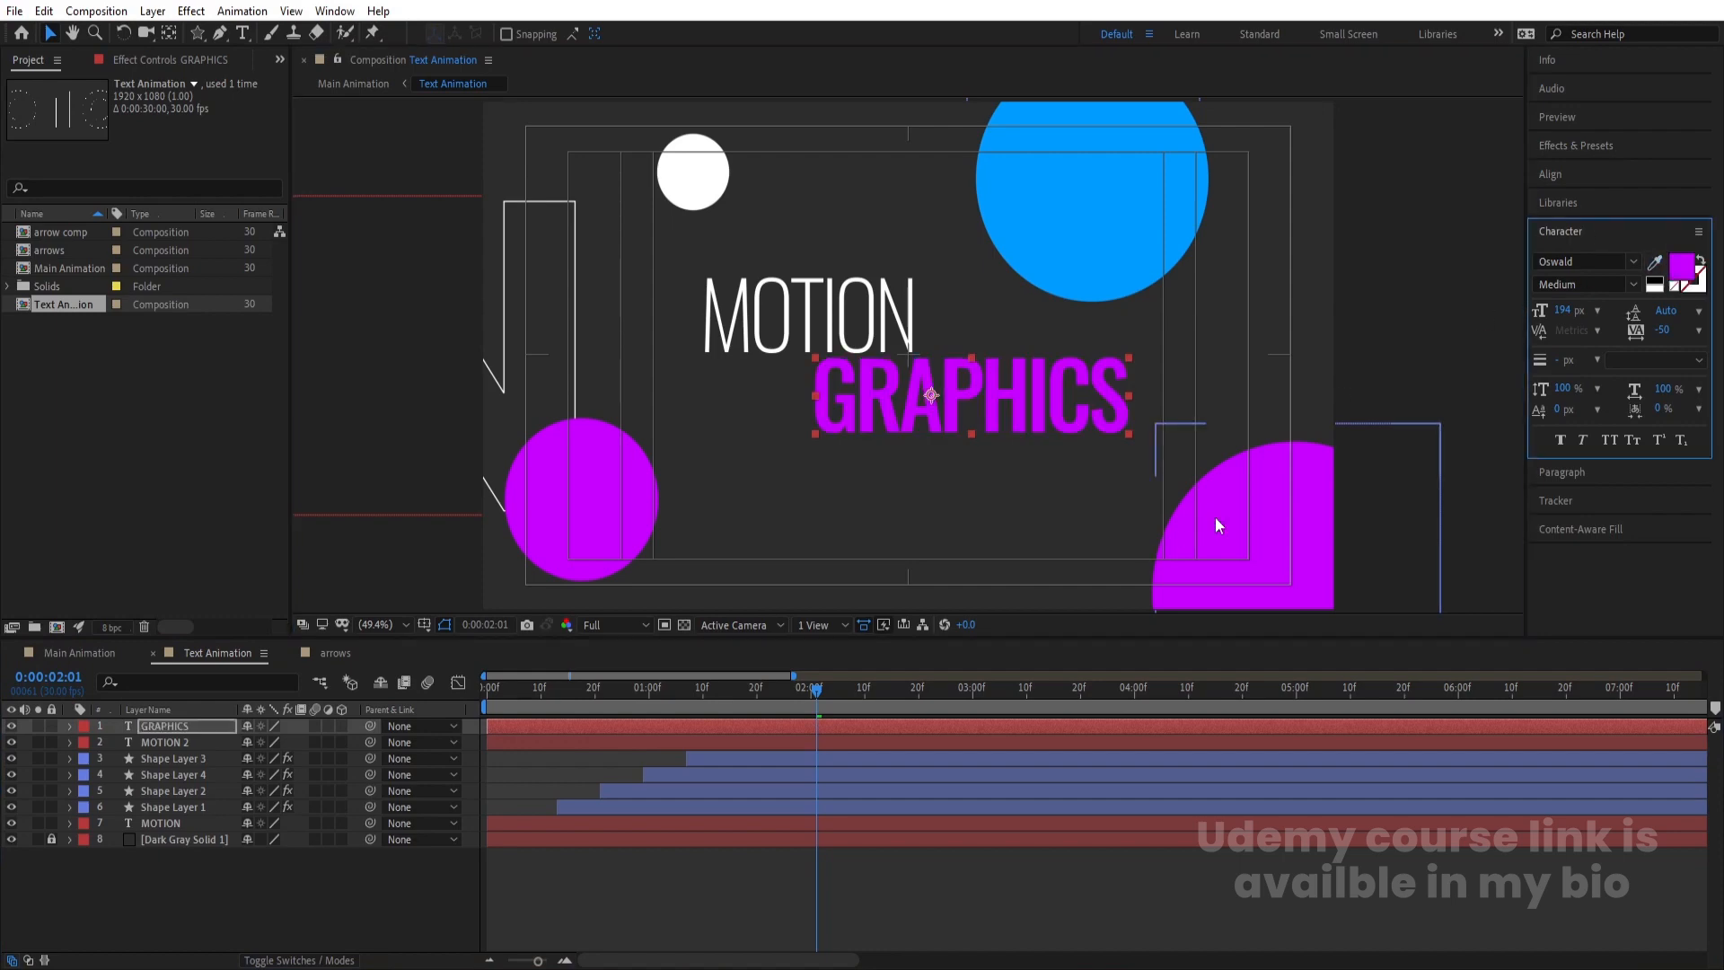
pyautogui.hotkey('ctrl', 'z')
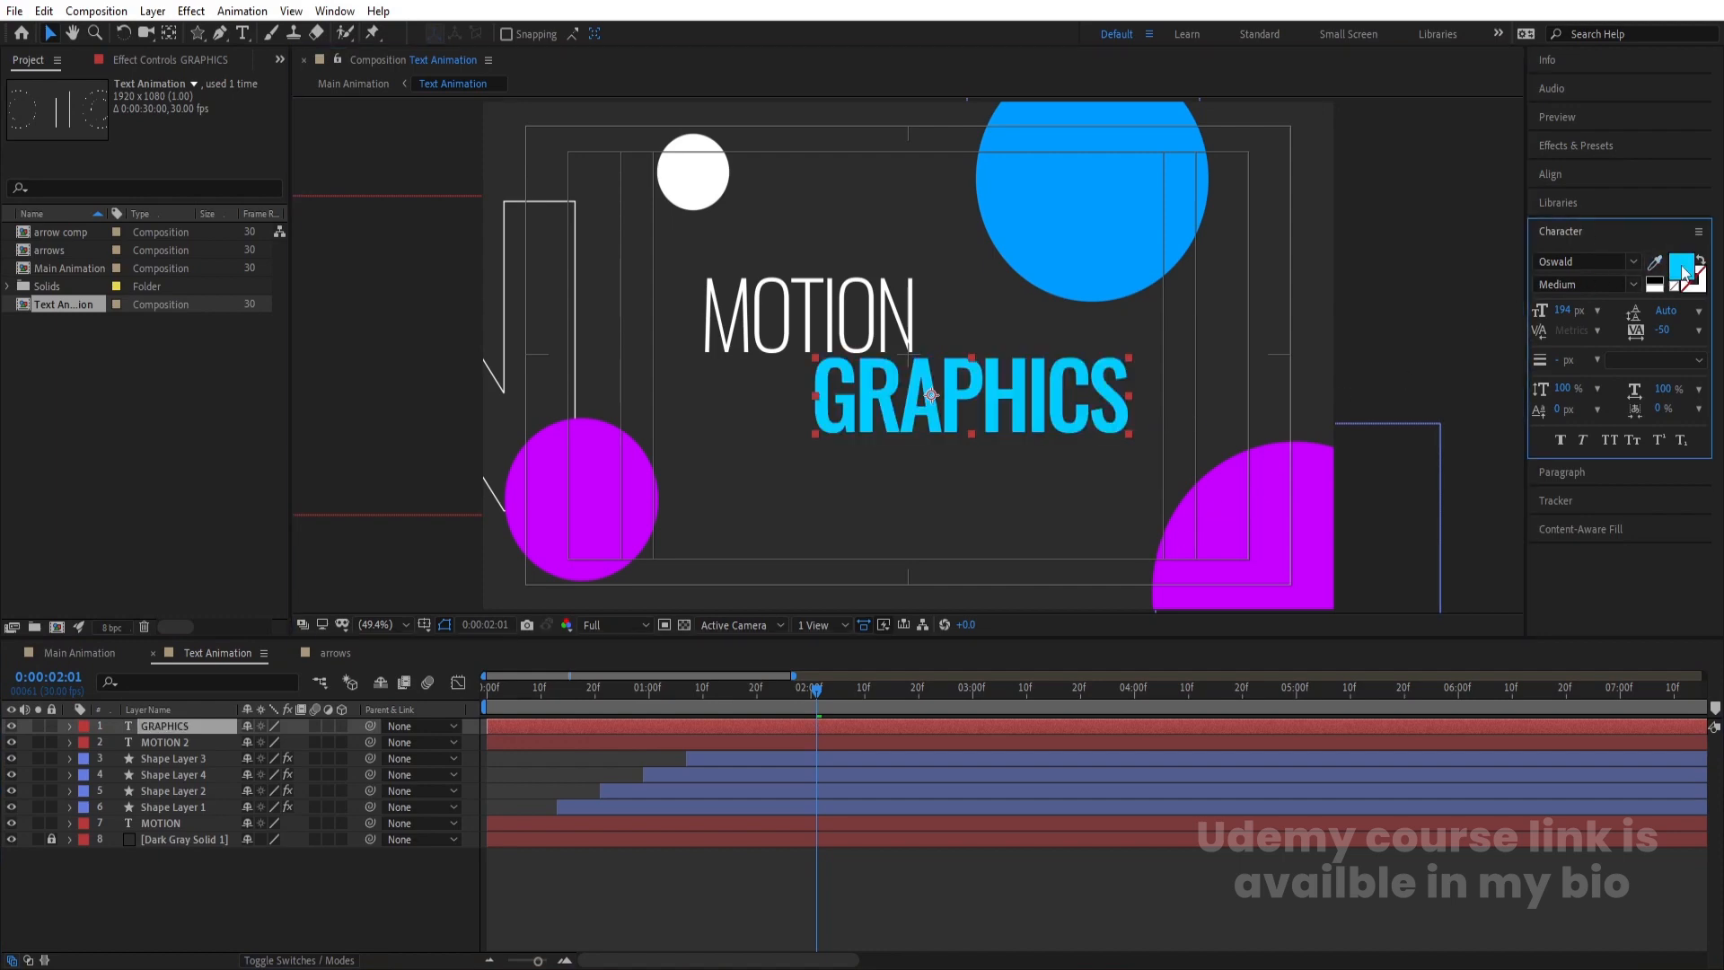
# Set the GRAPHICS text fill to the blue 00BAFF
pyautogui.click(1682, 267)
pyautogui.moveTo(525, 392); pyautogui.dragTo(523, 385)
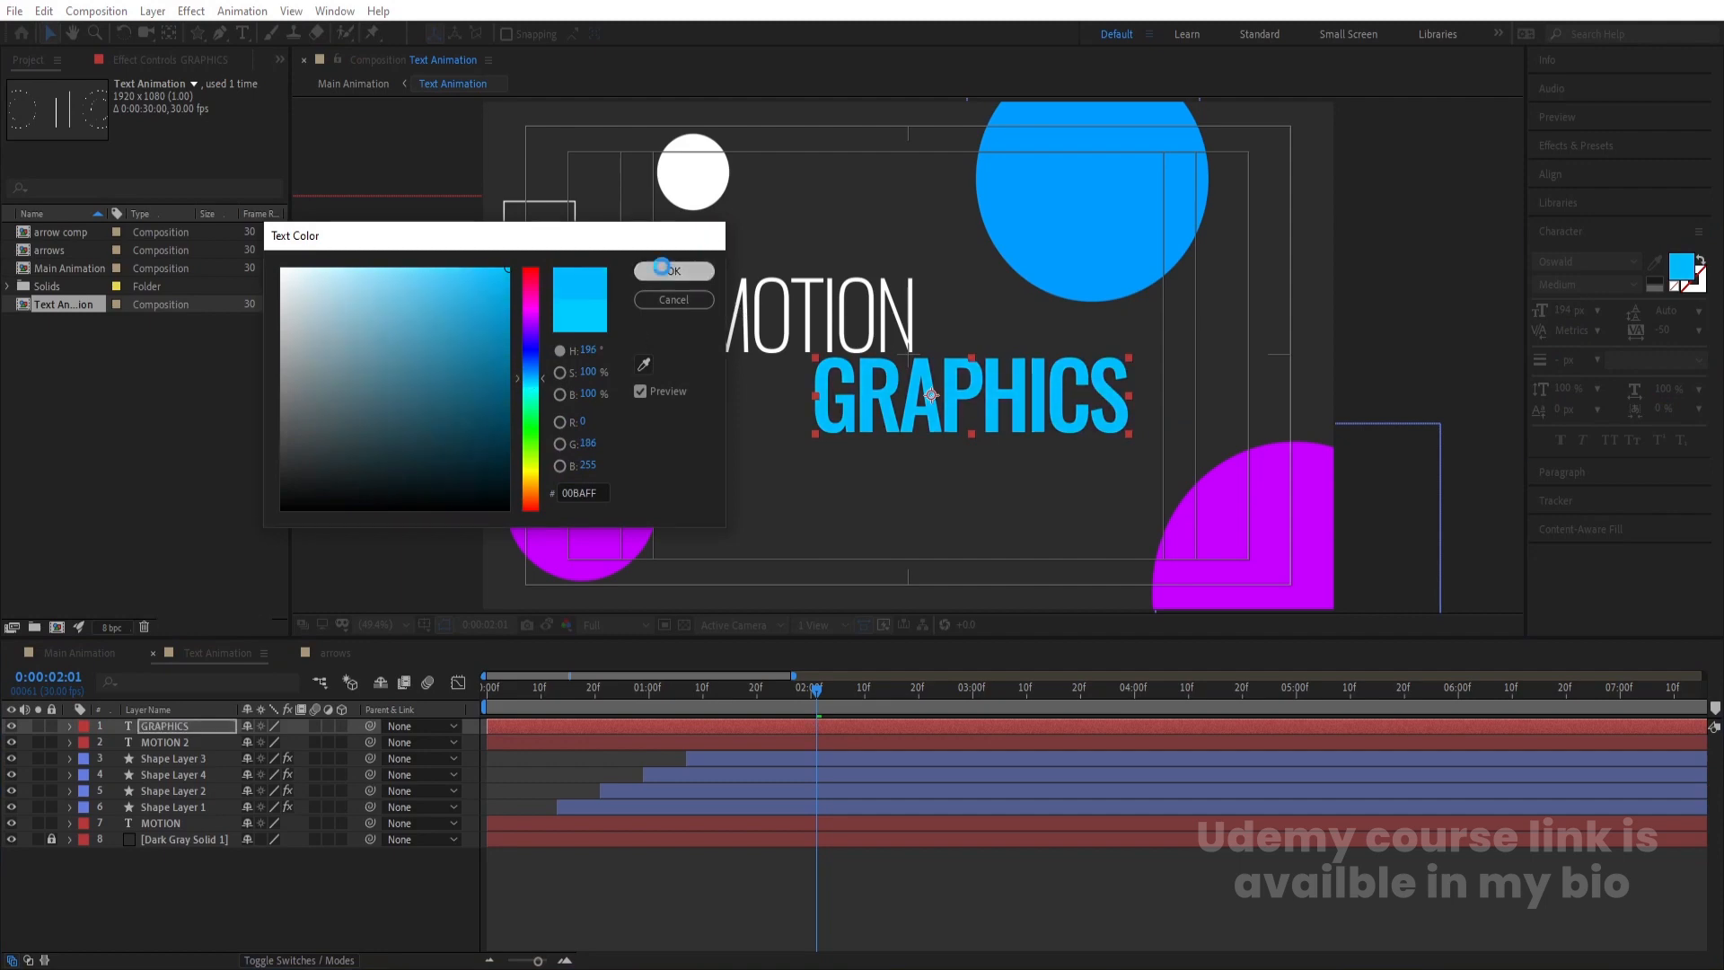
pyautogui.click(673, 271)
pyautogui.click(272, 868)
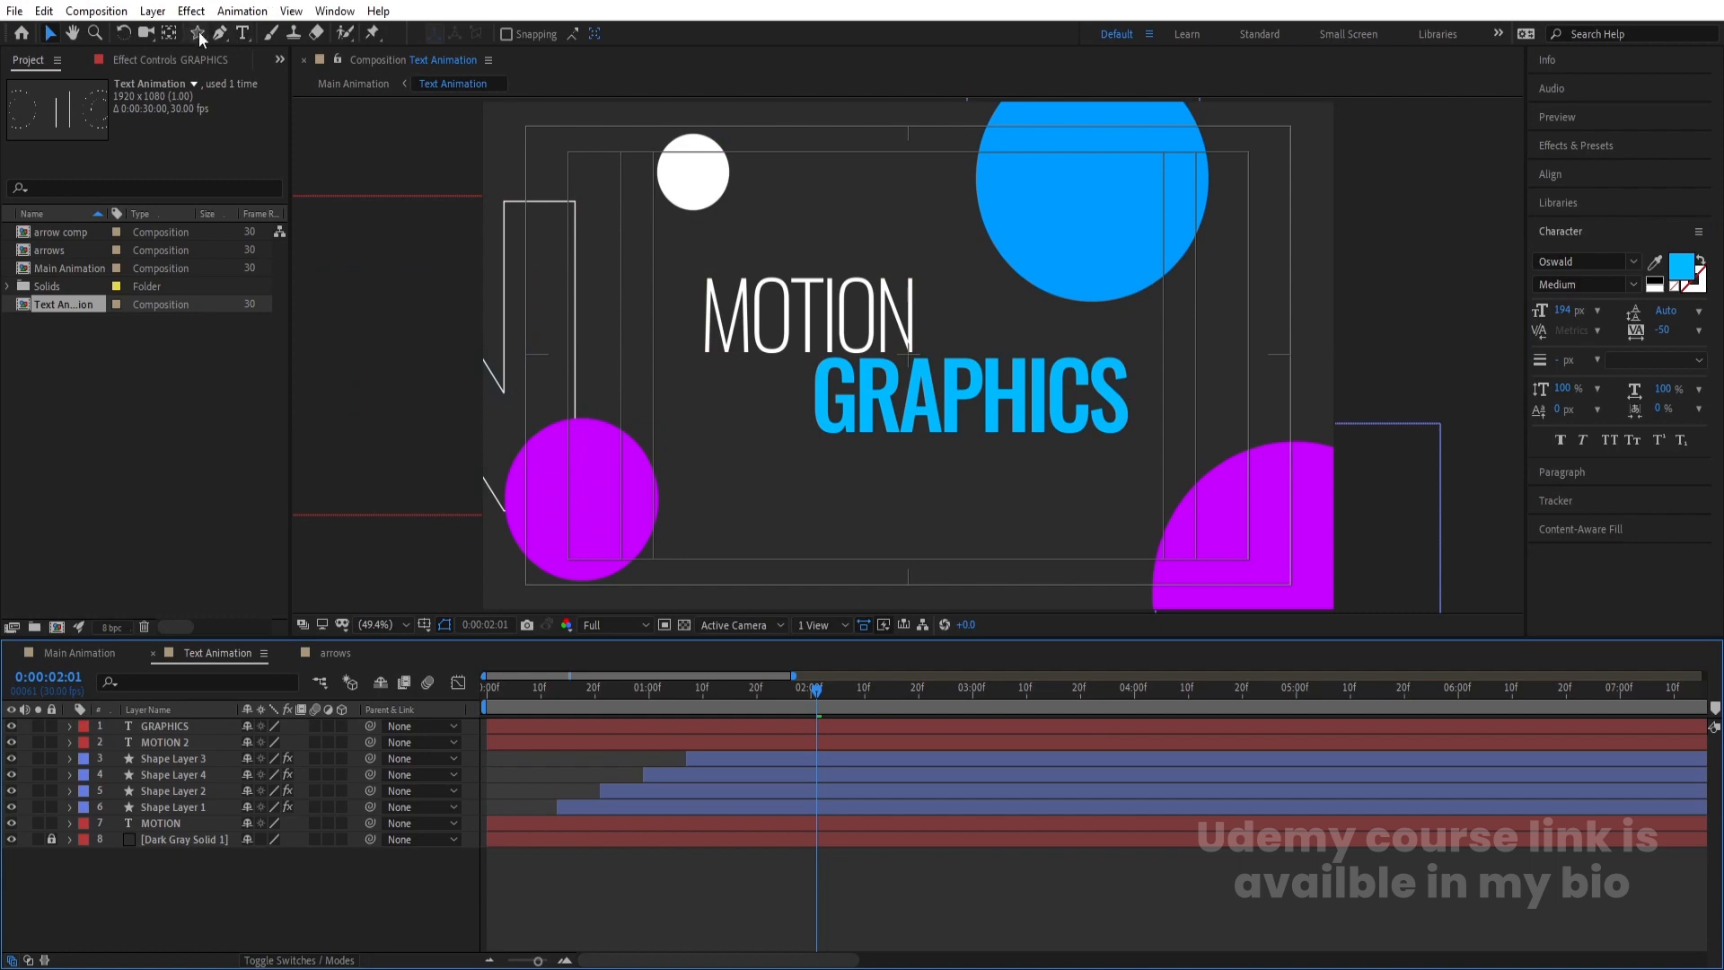
# Draw two white rectangles as separate shape layers, one covering the small MOTION word and one covering GRAPHICS
pyautogui.moveTo(197, 33); pyautogui.dragTo(239, 34)
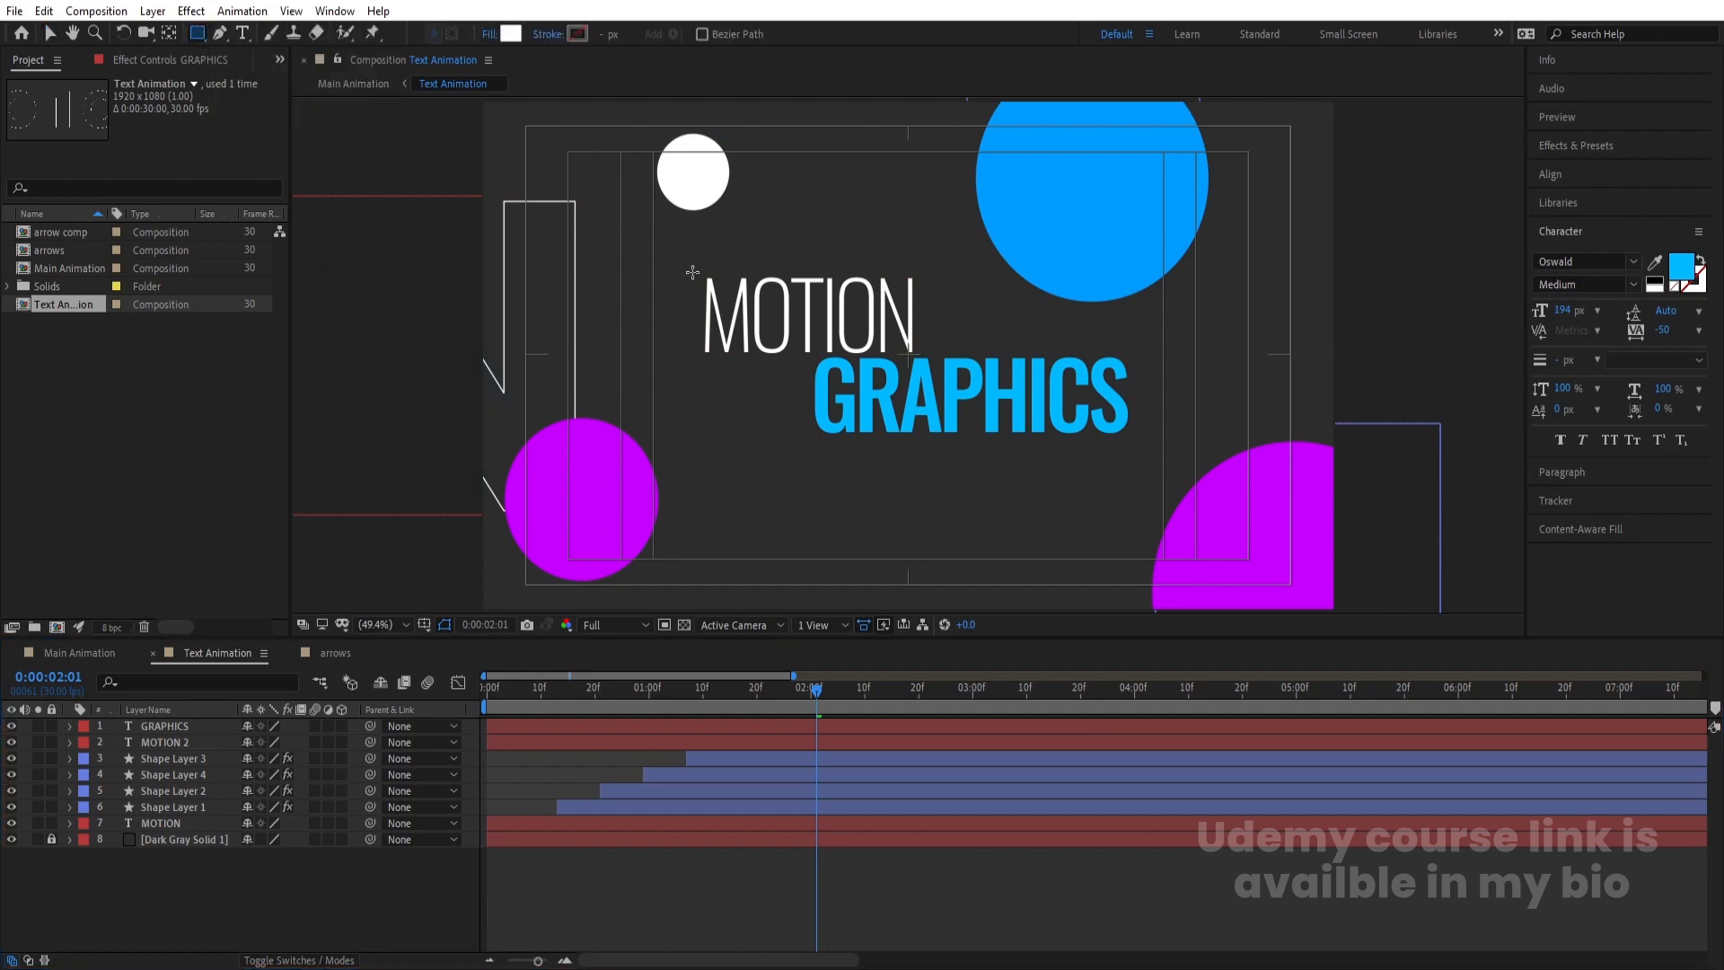
pyautogui.moveTo(692, 272); pyautogui.dragTo(935, 356)
pyautogui.click(606, 745)
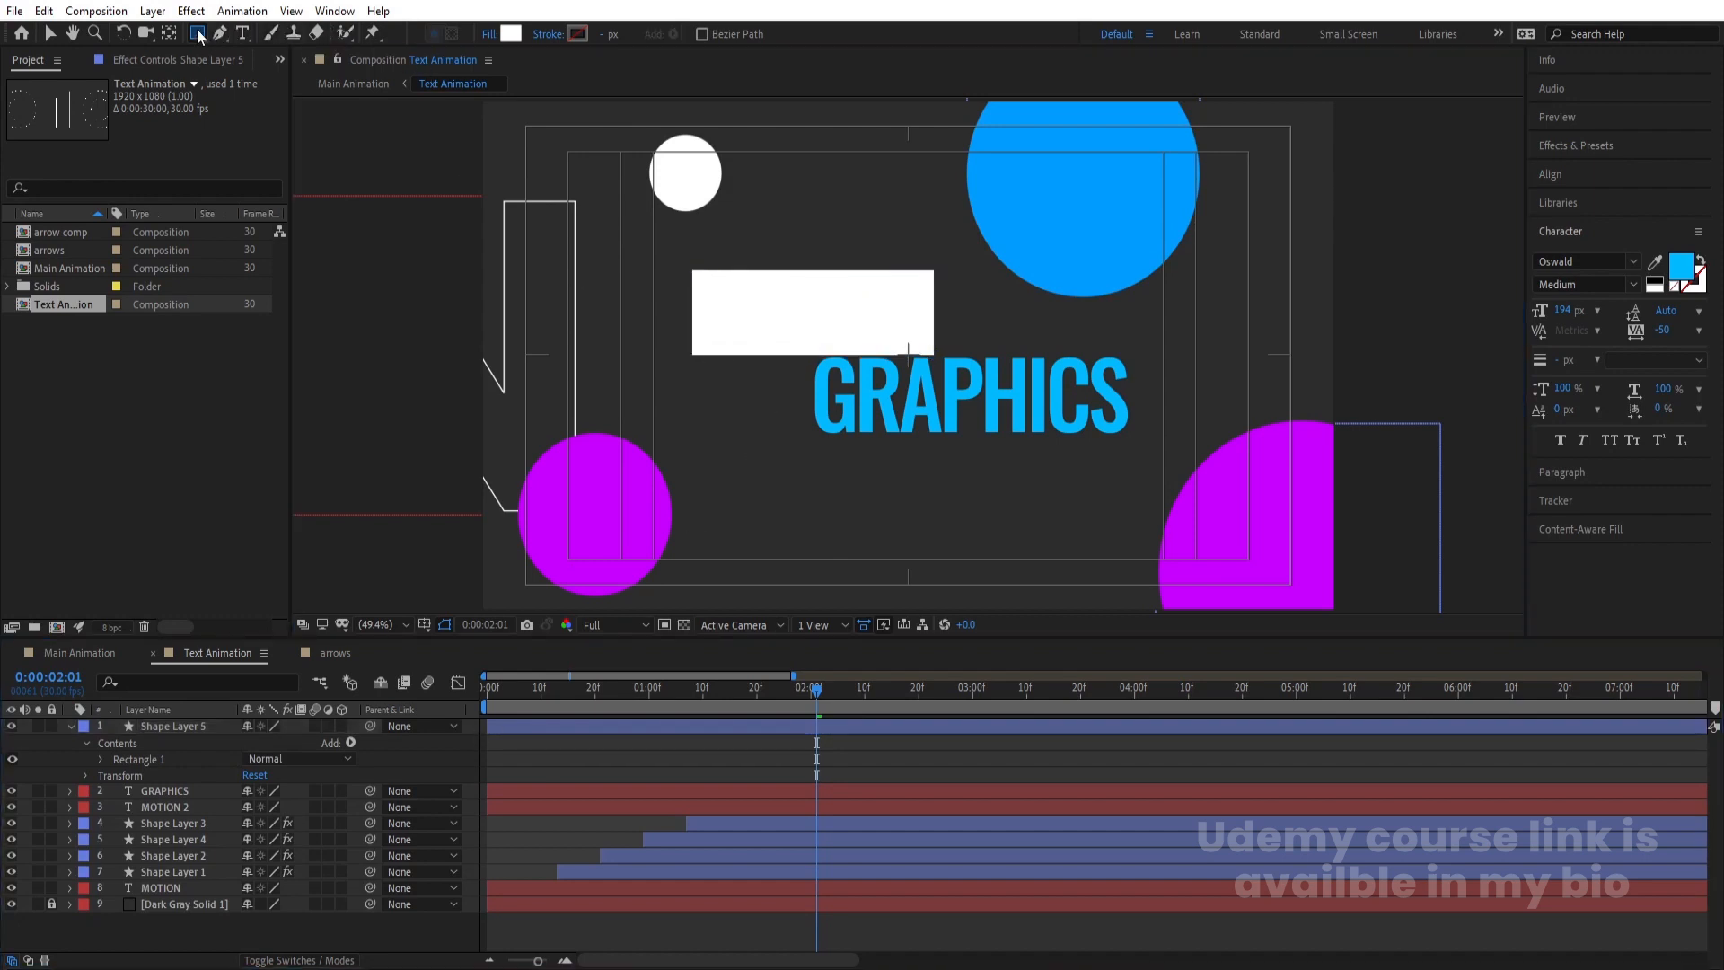
pyautogui.moveTo(804, 355); pyautogui.dragTo(1153, 440)
pyautogui.click(644, 762)
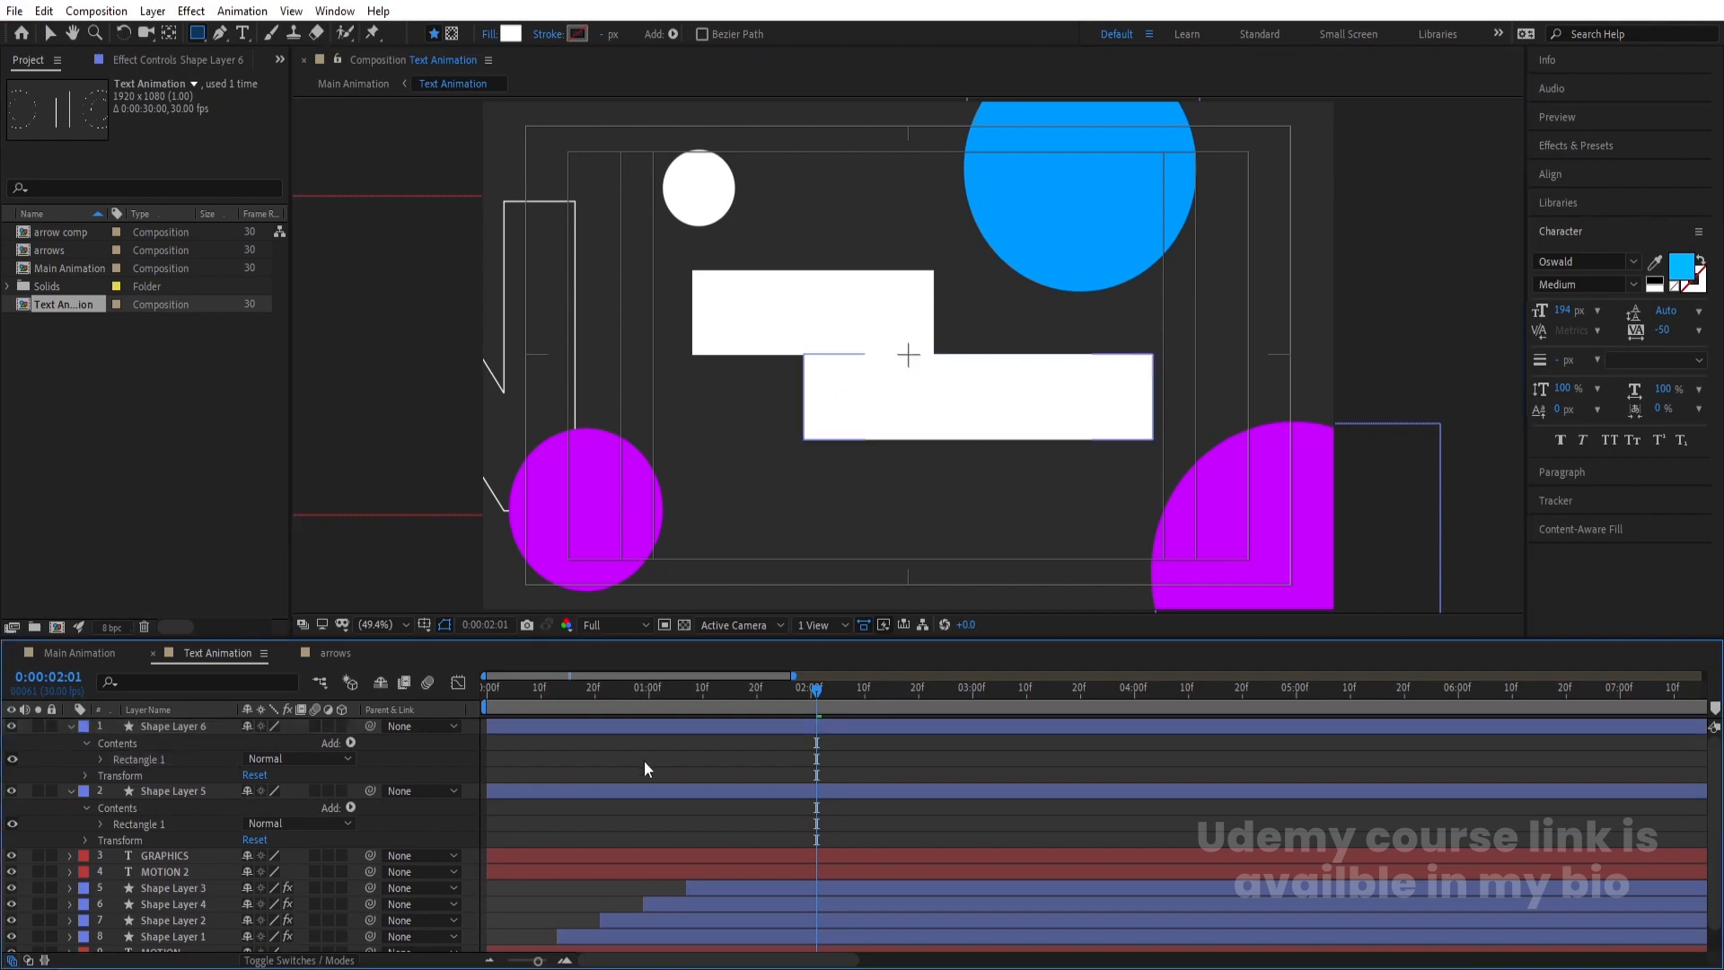
pyautogui.press('u')
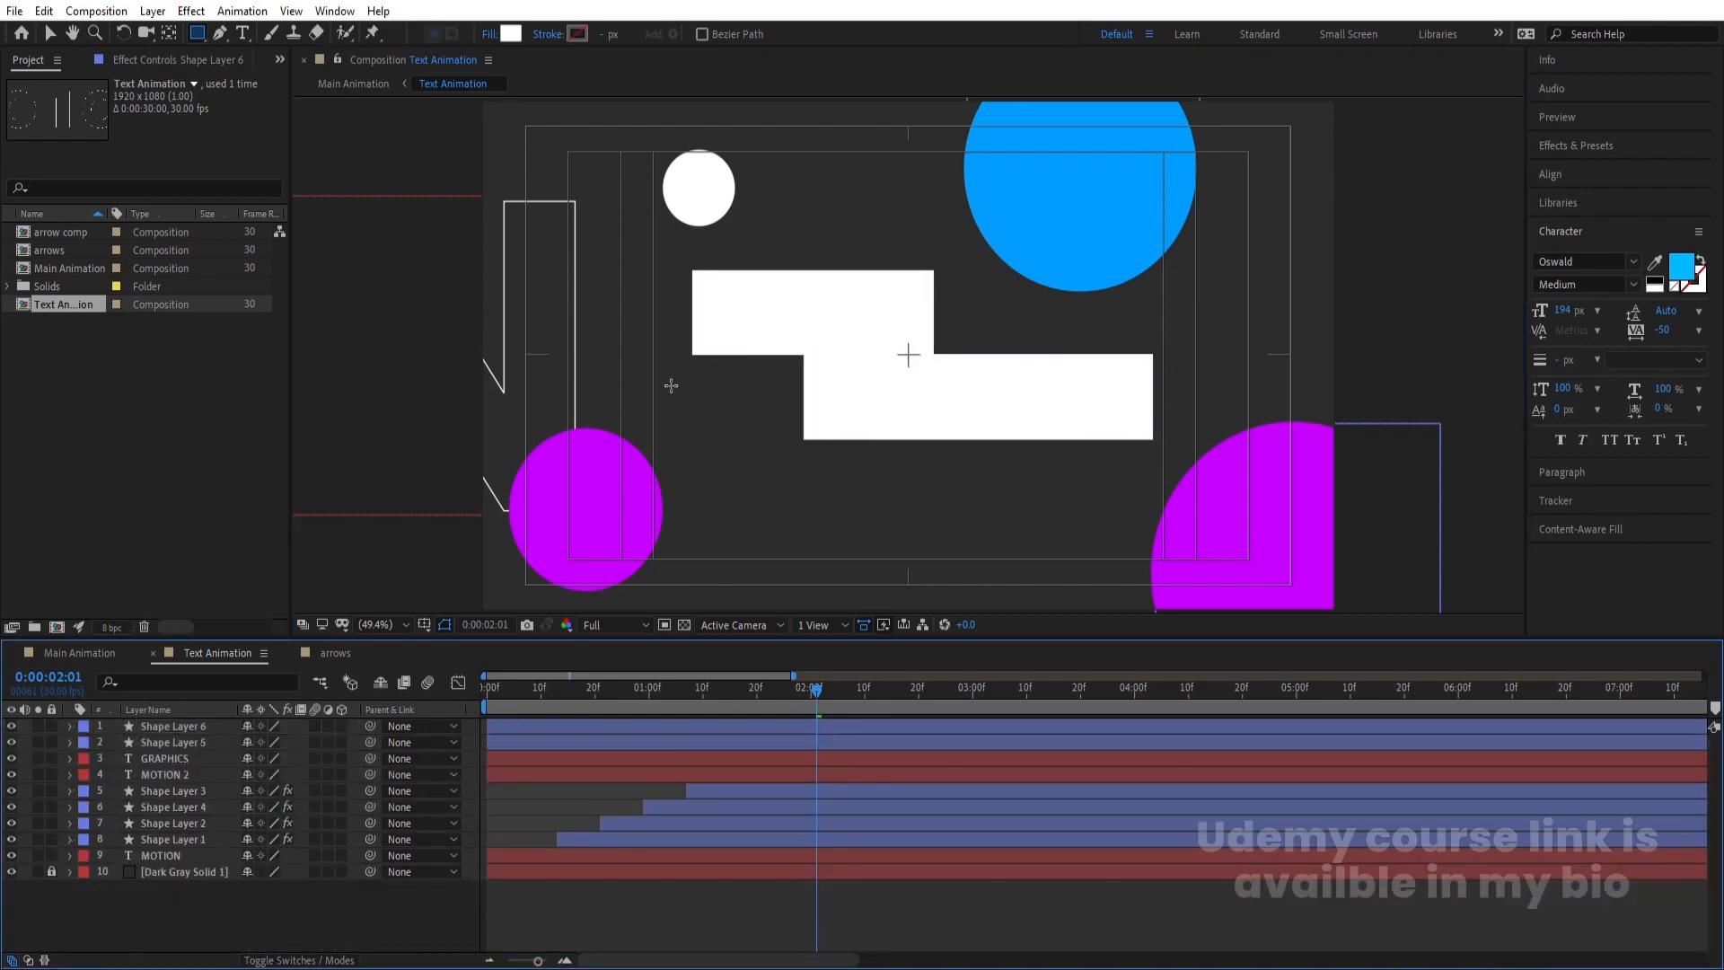
# Move the rectangle layer covering MOTION directly above the MOTION 2 text layer in the layer stack
pyautogui.press('v')
pyautogui.click(732, 330)
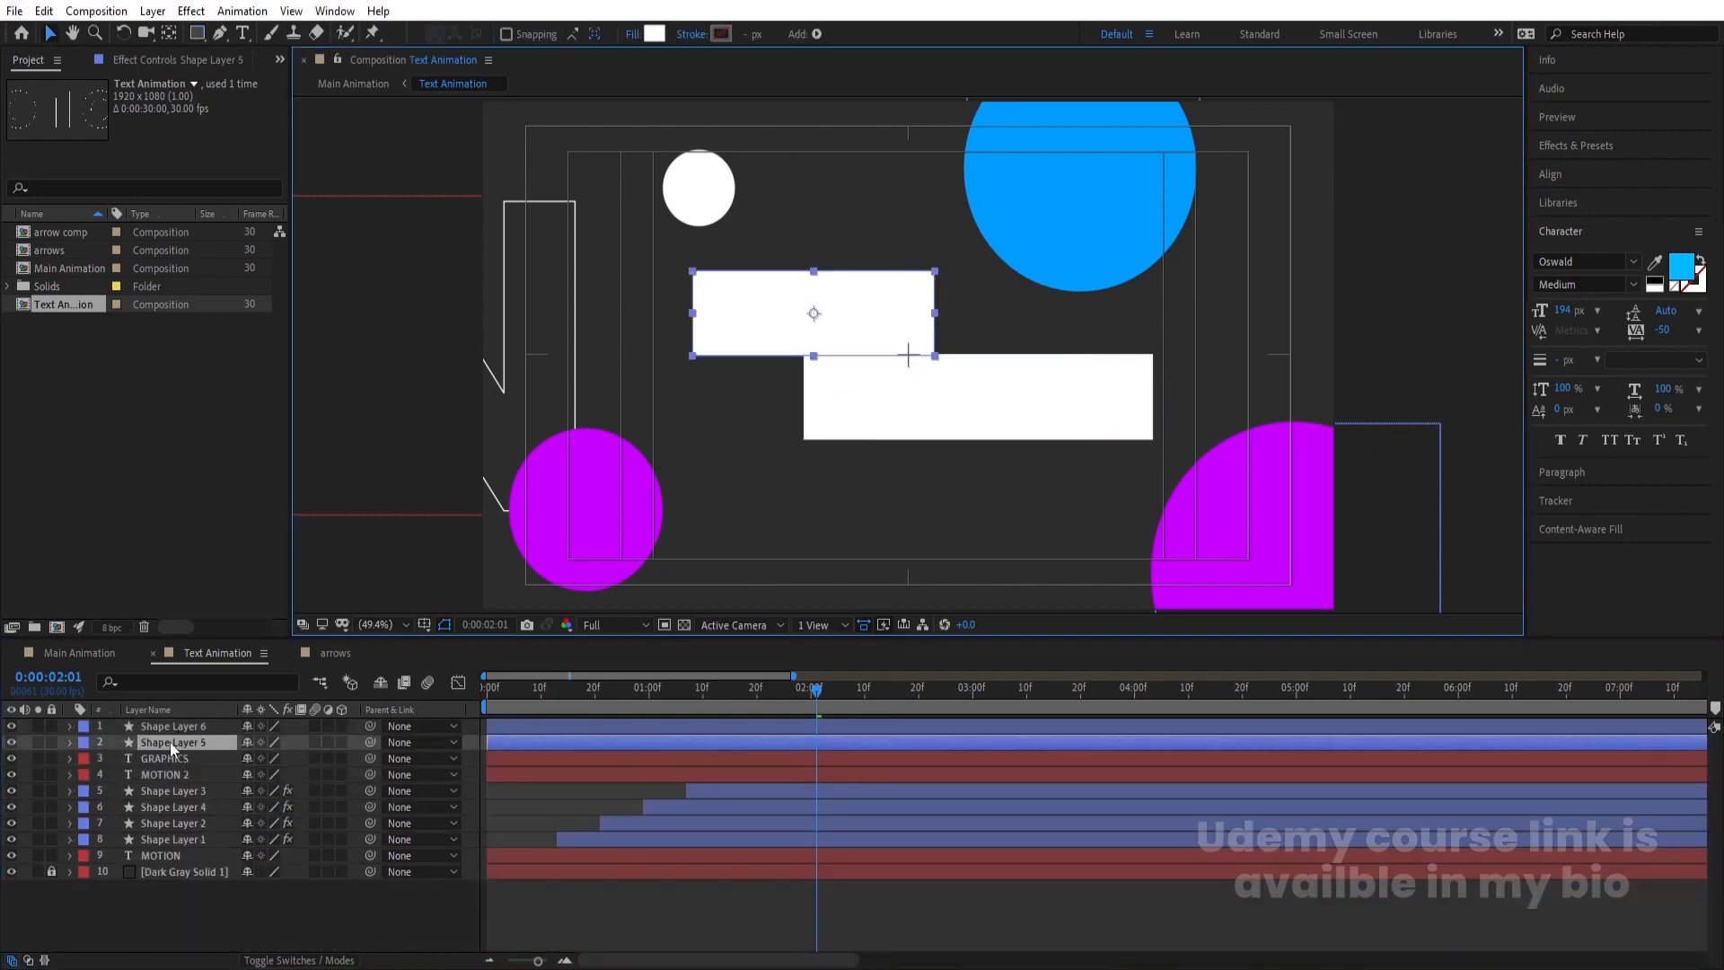
pyautogui.moveTo(171, 742); pyautogui.dragTo(195, 764)
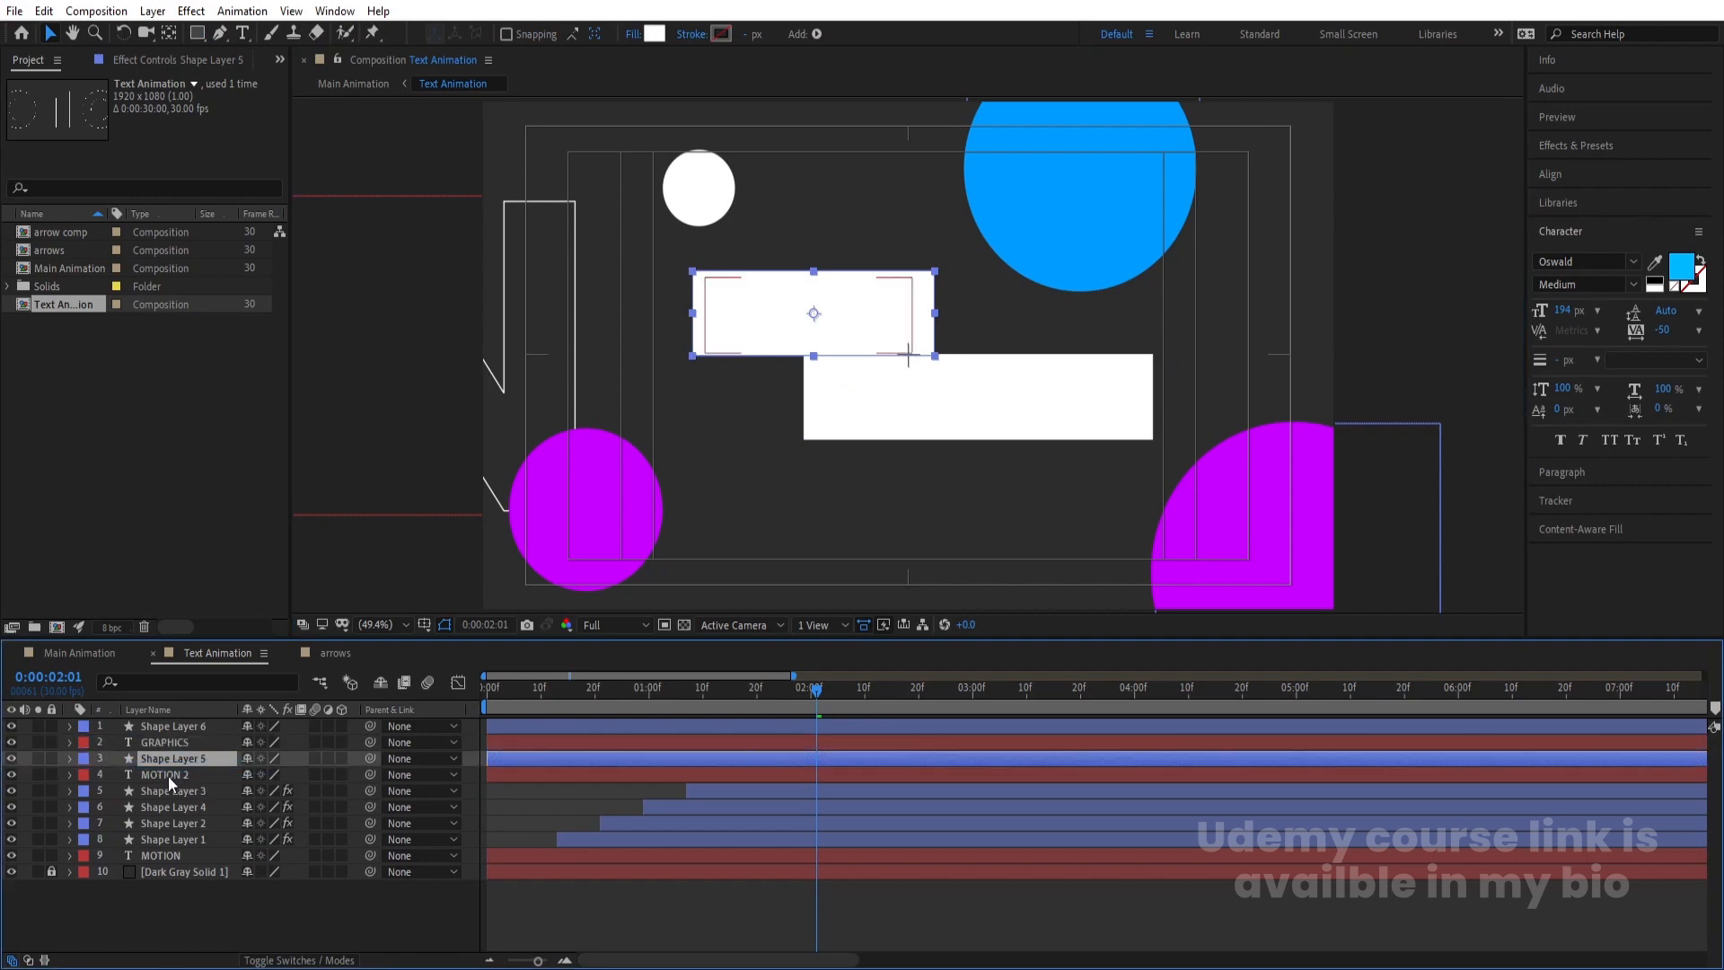
pyautogui.click(168, 774)
pyautogui.click(167, 740)
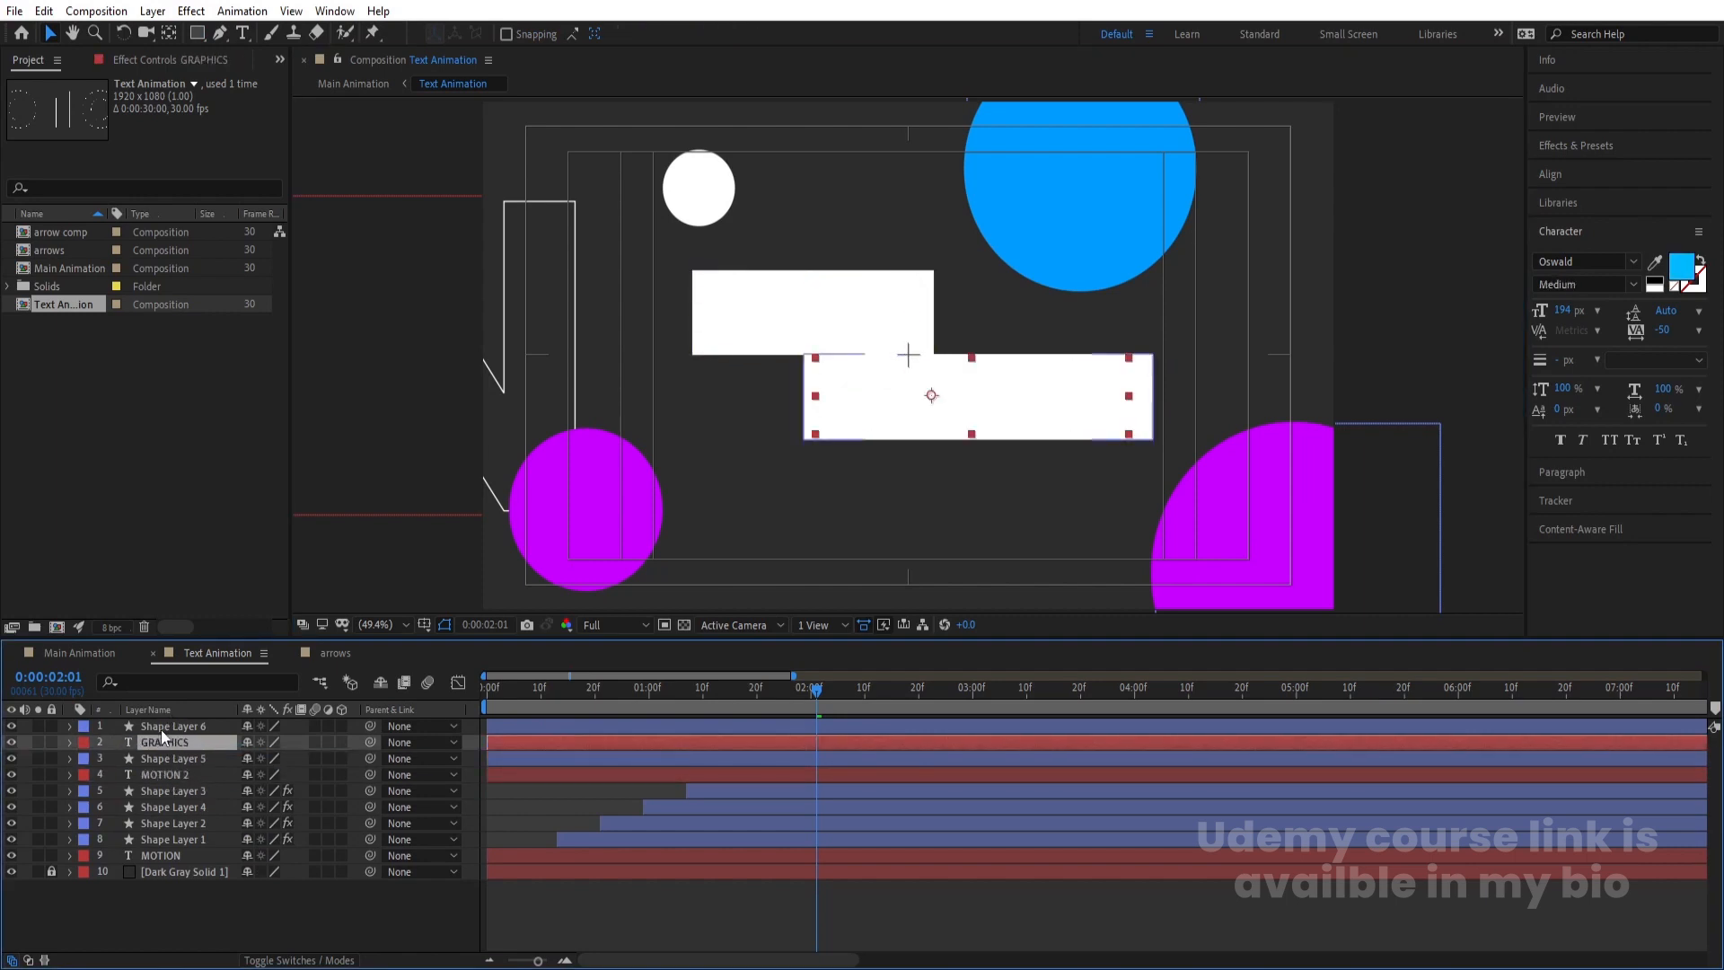
pyautogui.click(161, 729)
# Set the GRAPHICS and MOTION 2 text layers to Alpha Matte using the rectangle layer above each
pyautogui.click(178, 746)
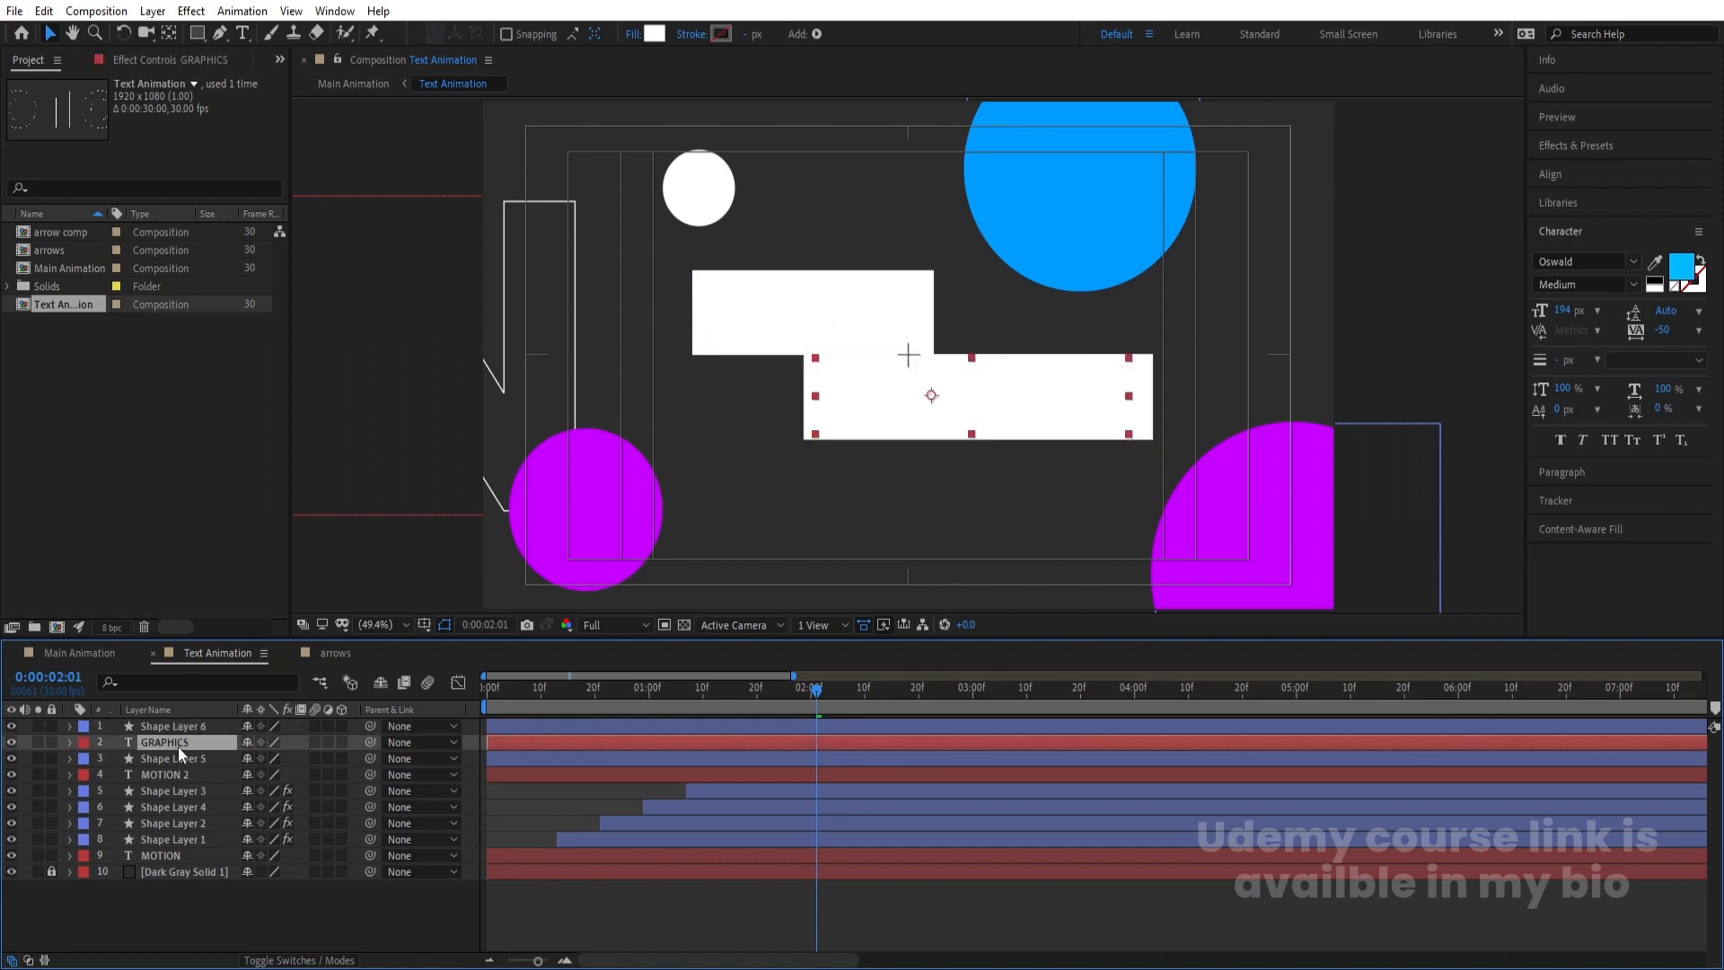
pyautogui.press('F4')
pyautogui.click(355, 743)
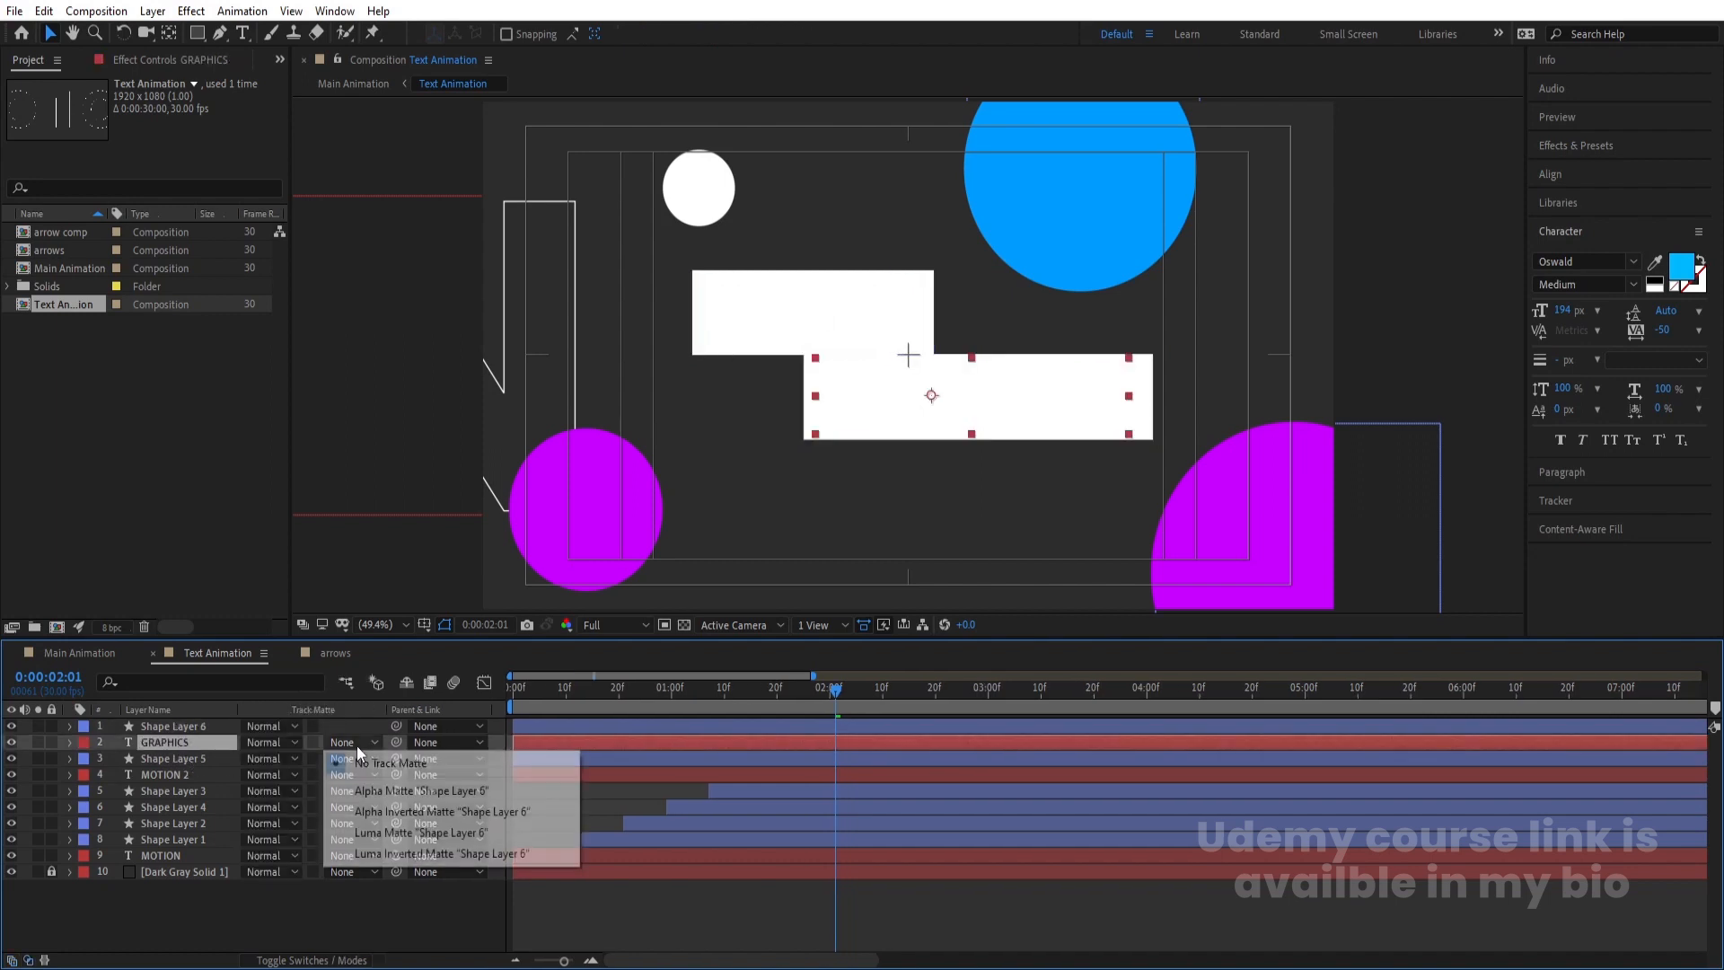
pyautogui.click(388, 789)
pyautogui.click(196, 776)
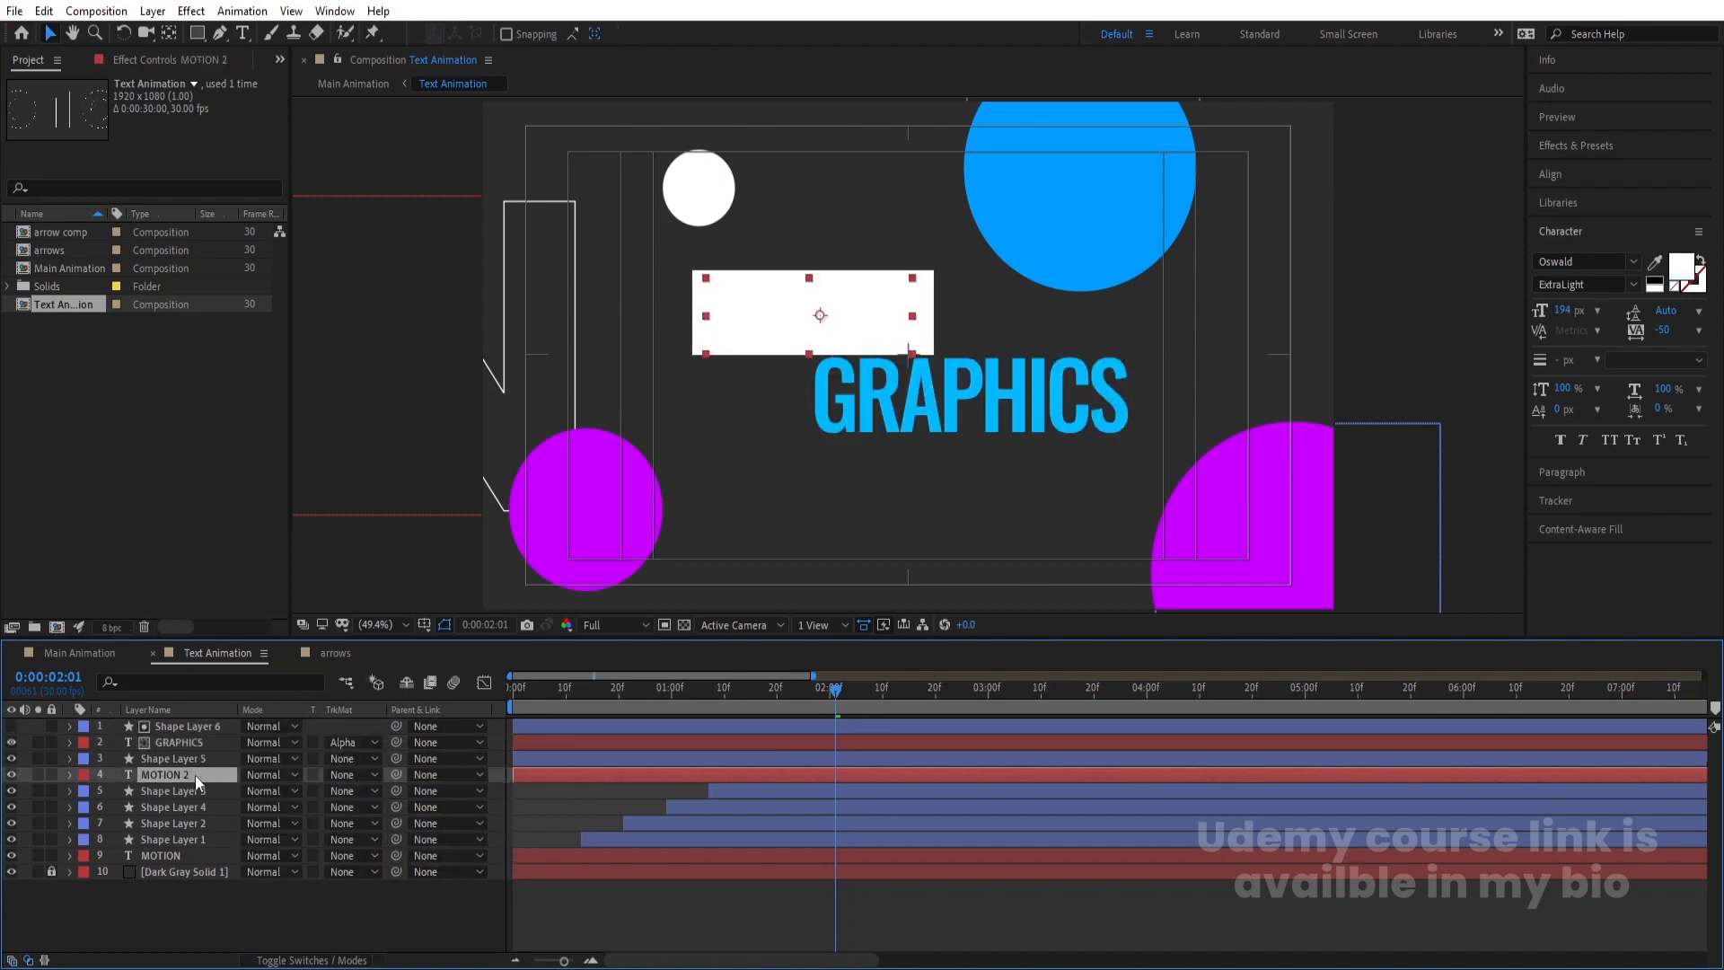
pyautogui.click(363, 776)
pyautogui.click(386, 820)
# Trim the start of both small title text layers and their matte rectangles to 0:00:01:01
pyautogui.moveTo(835, 690); pyautogui.dragTo(676, 693)
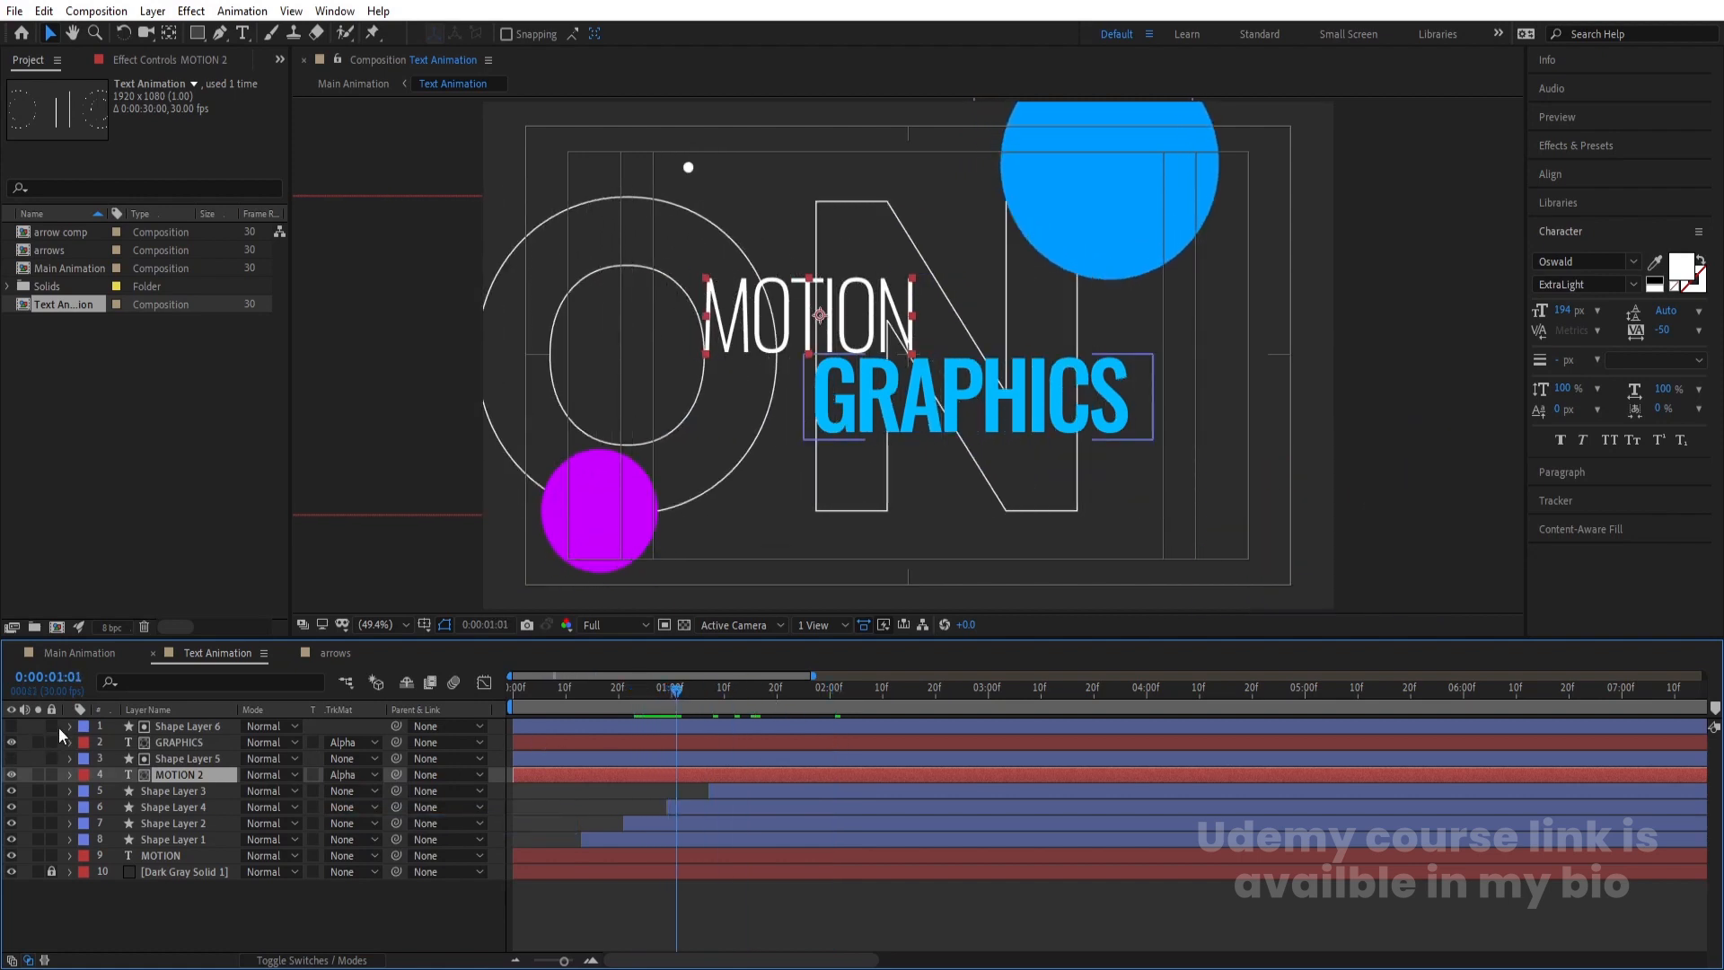
pyautogui.keyDown('shift'); pyautogui.click(165, 723); pyautogui.keyUp('shift')
pyautogui.hotkey('alt', '[')
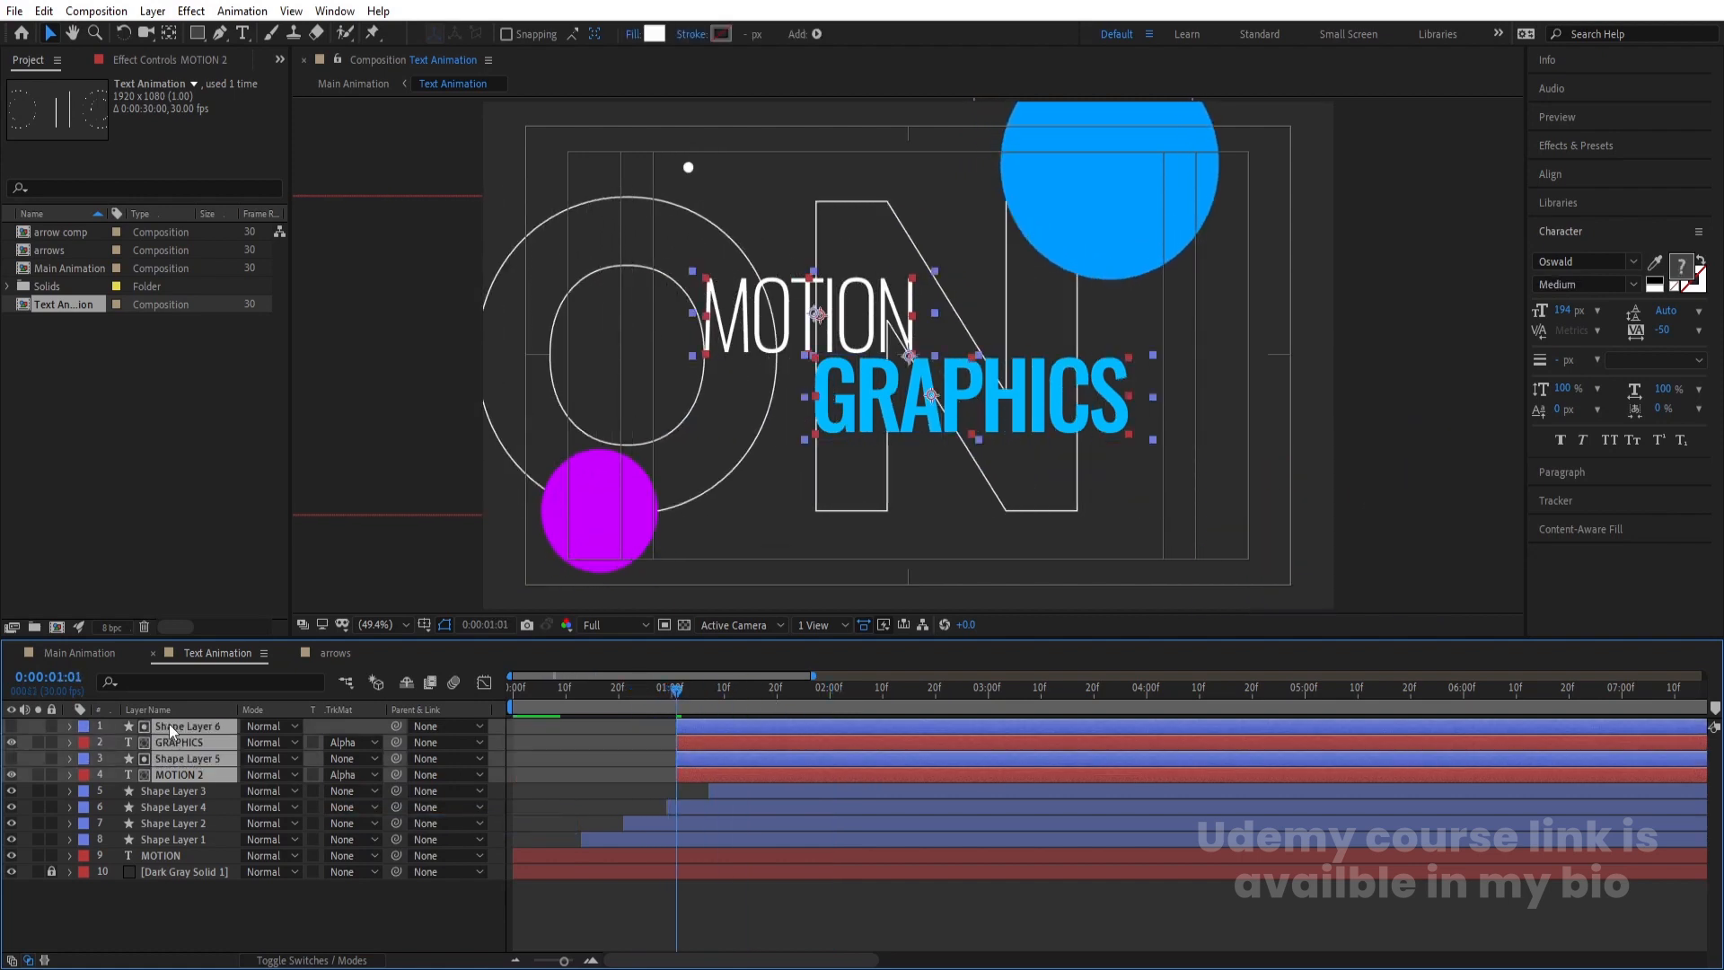
pyautogui.click(537, 736)
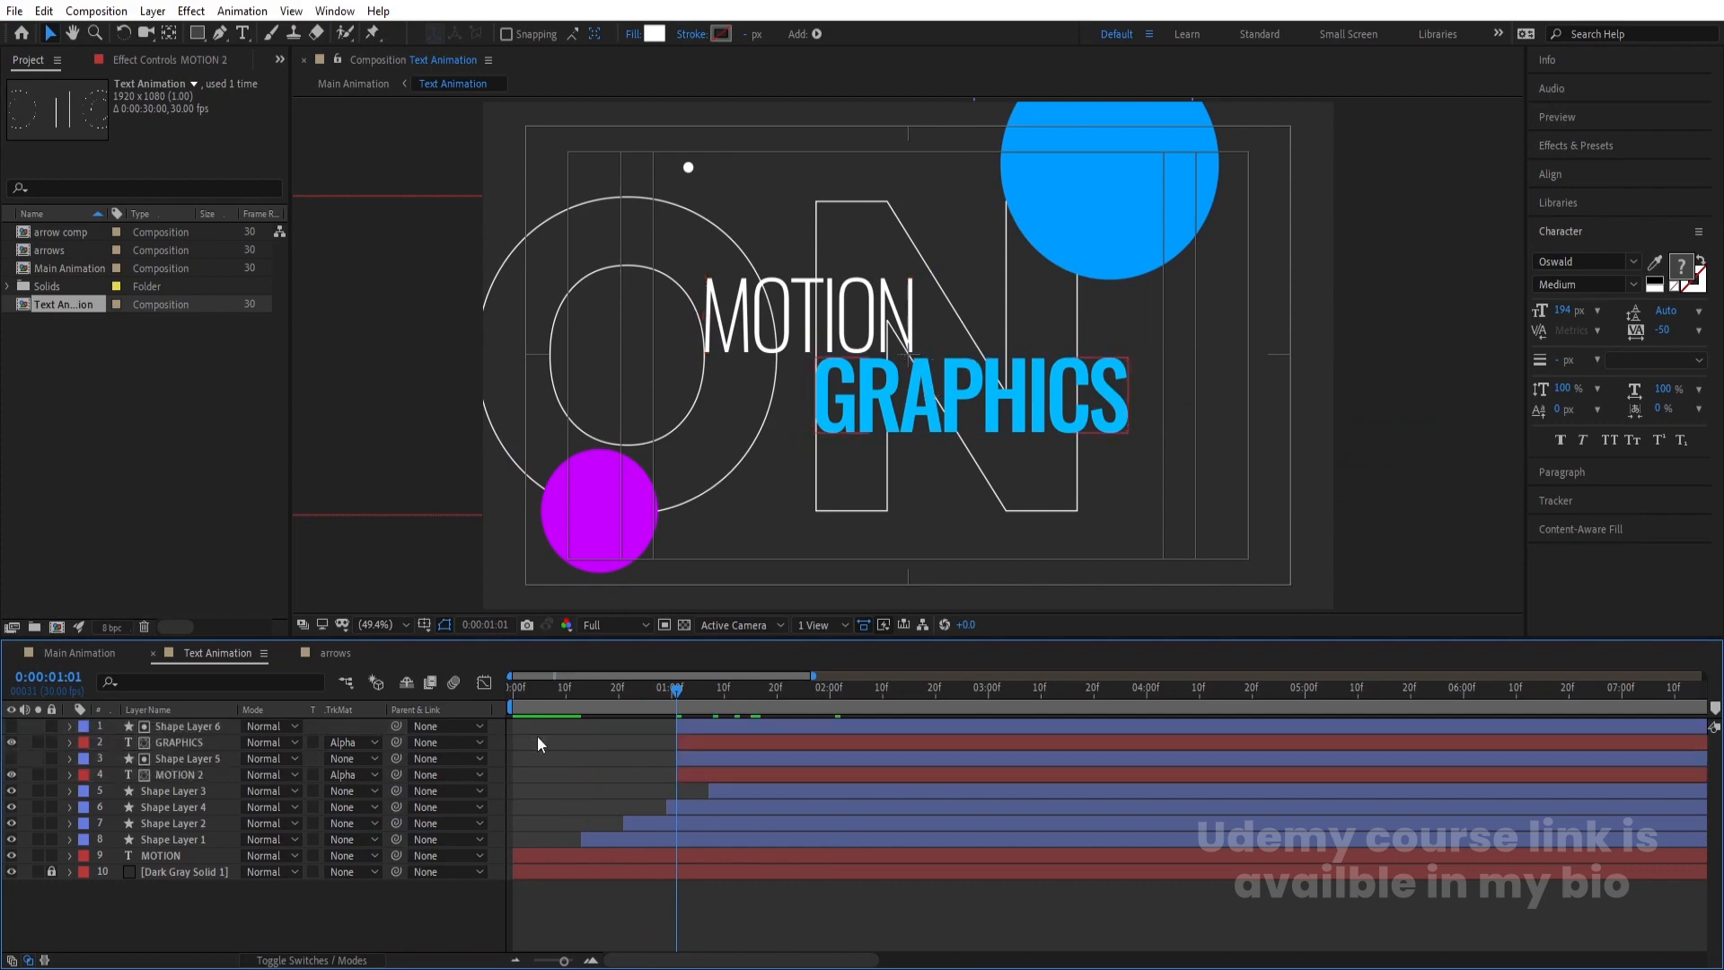
# Add Position keyframes to the GRAPHICS and MOTION 2 layers at 0:00:01:01 and 0:00:02:10
pyautogui.click(190, 772)
pyautogui.keyDown('ctrl'); pyautogui.click(176, 741); pyautogui.keyUp('ctrl')
pyautogui.press('p')
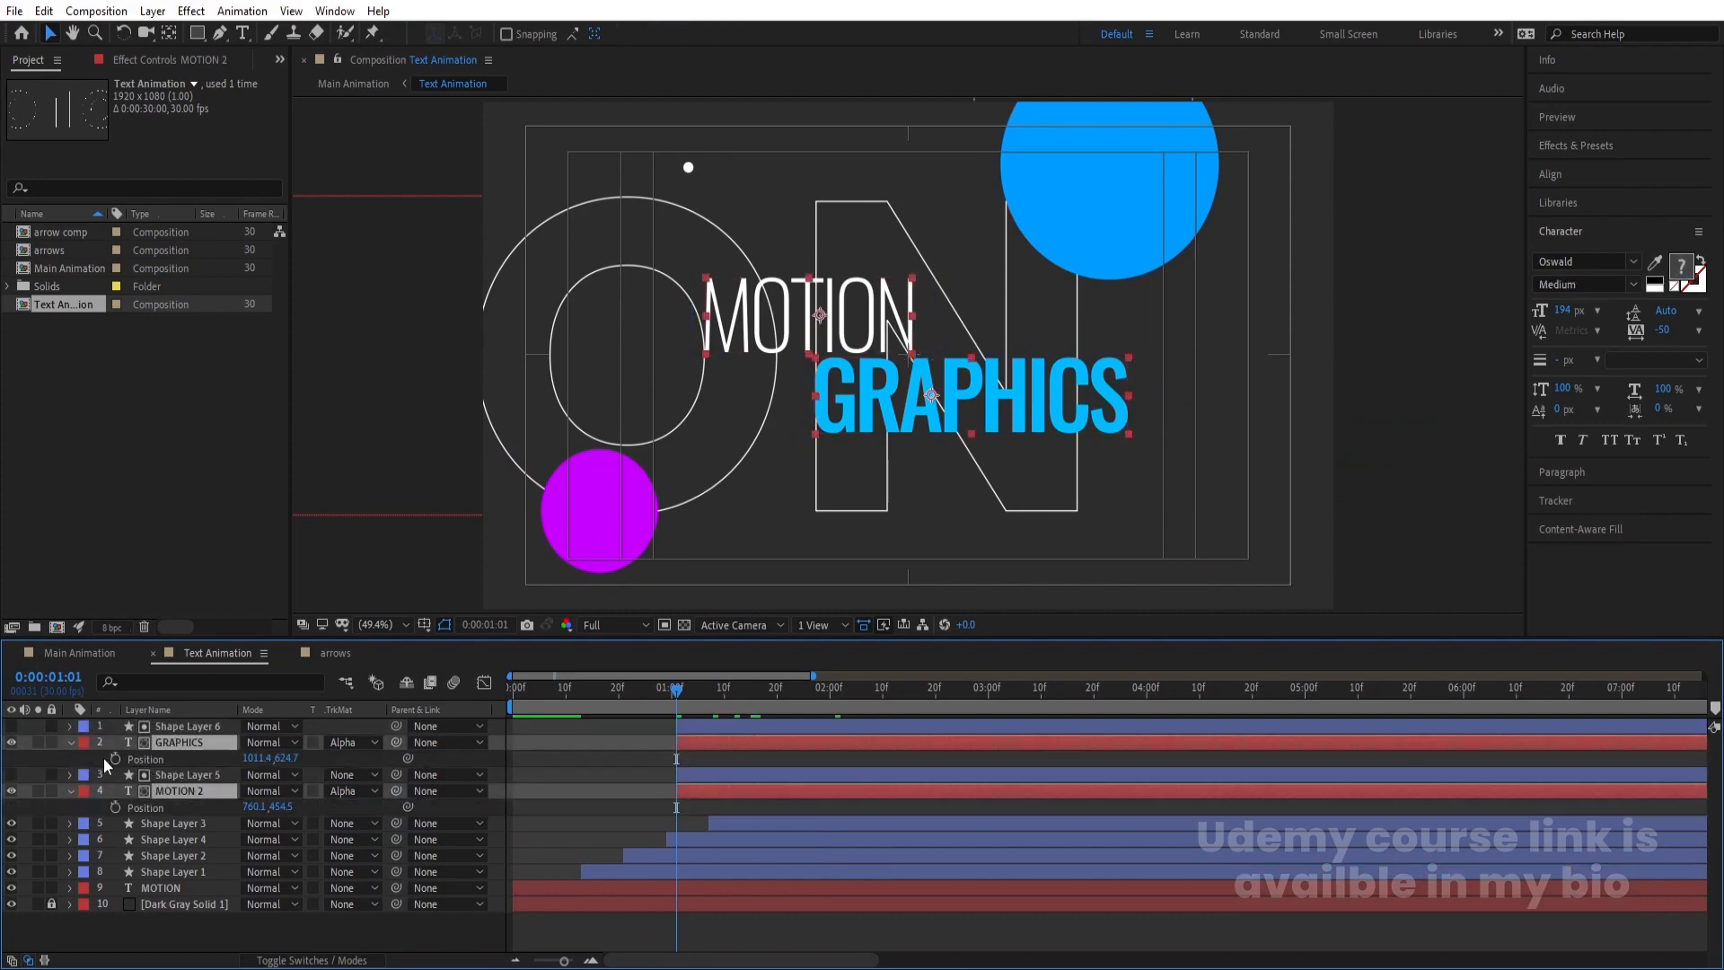
pyautogui.click(115, 759)
pyautogui.click(115, 807)
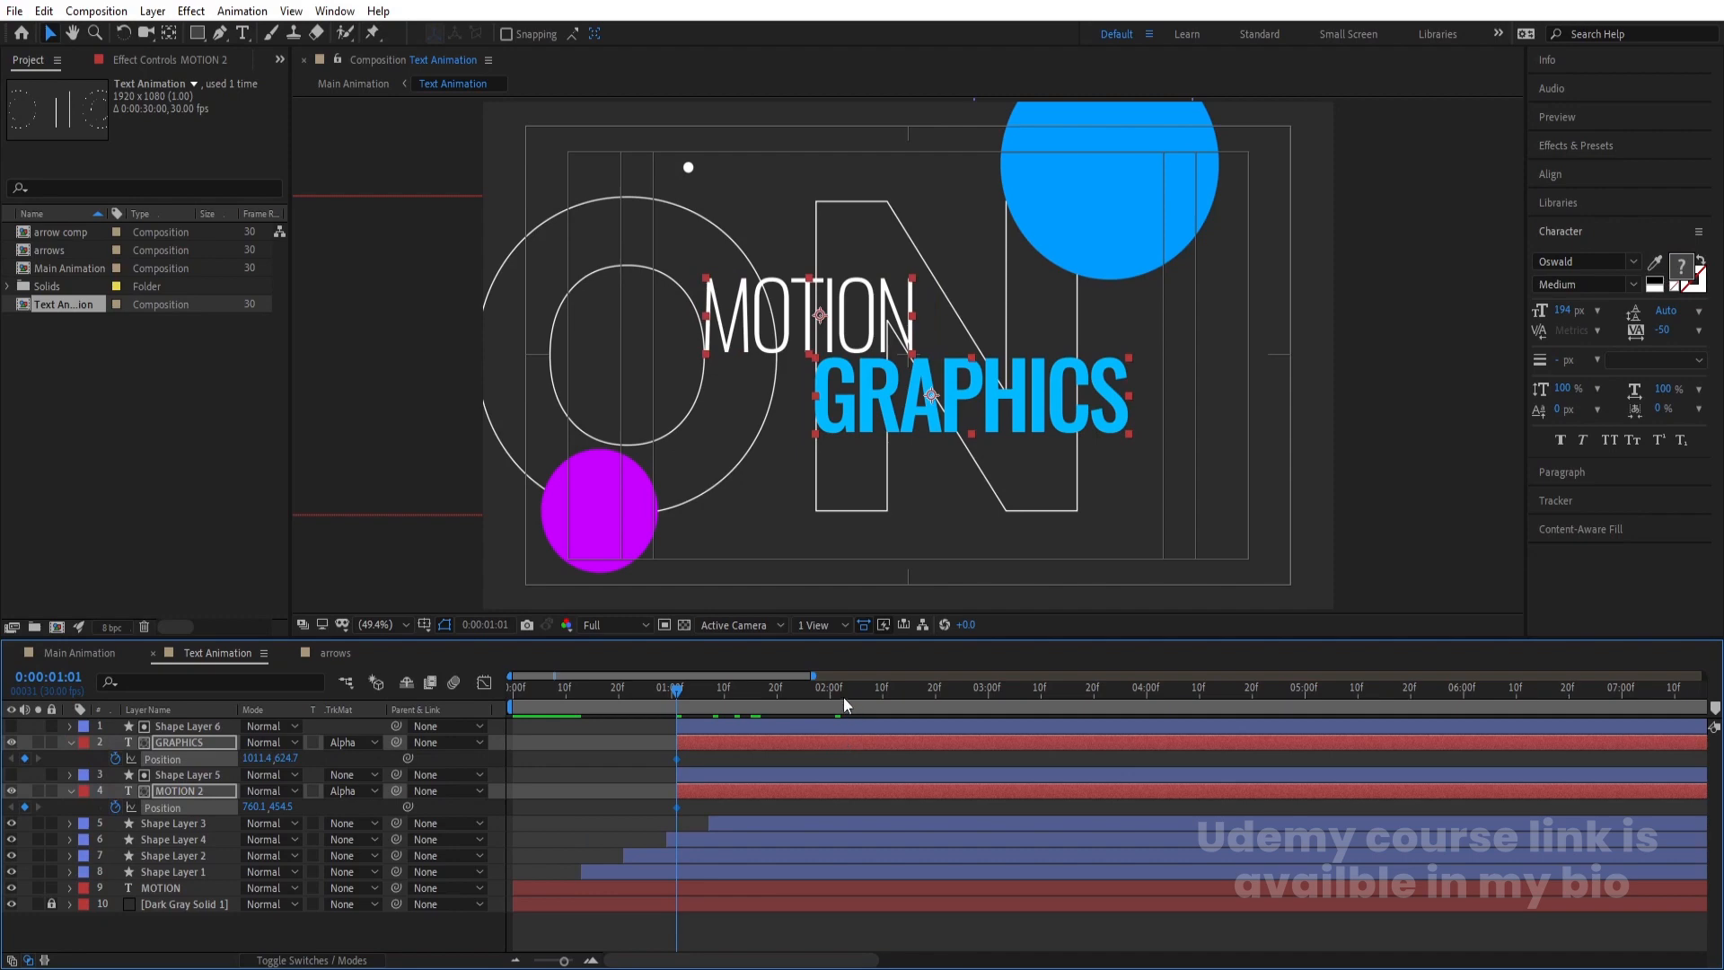
pyautogui.moveTo(843, 697); pyautogui.dragTo(883, 703)
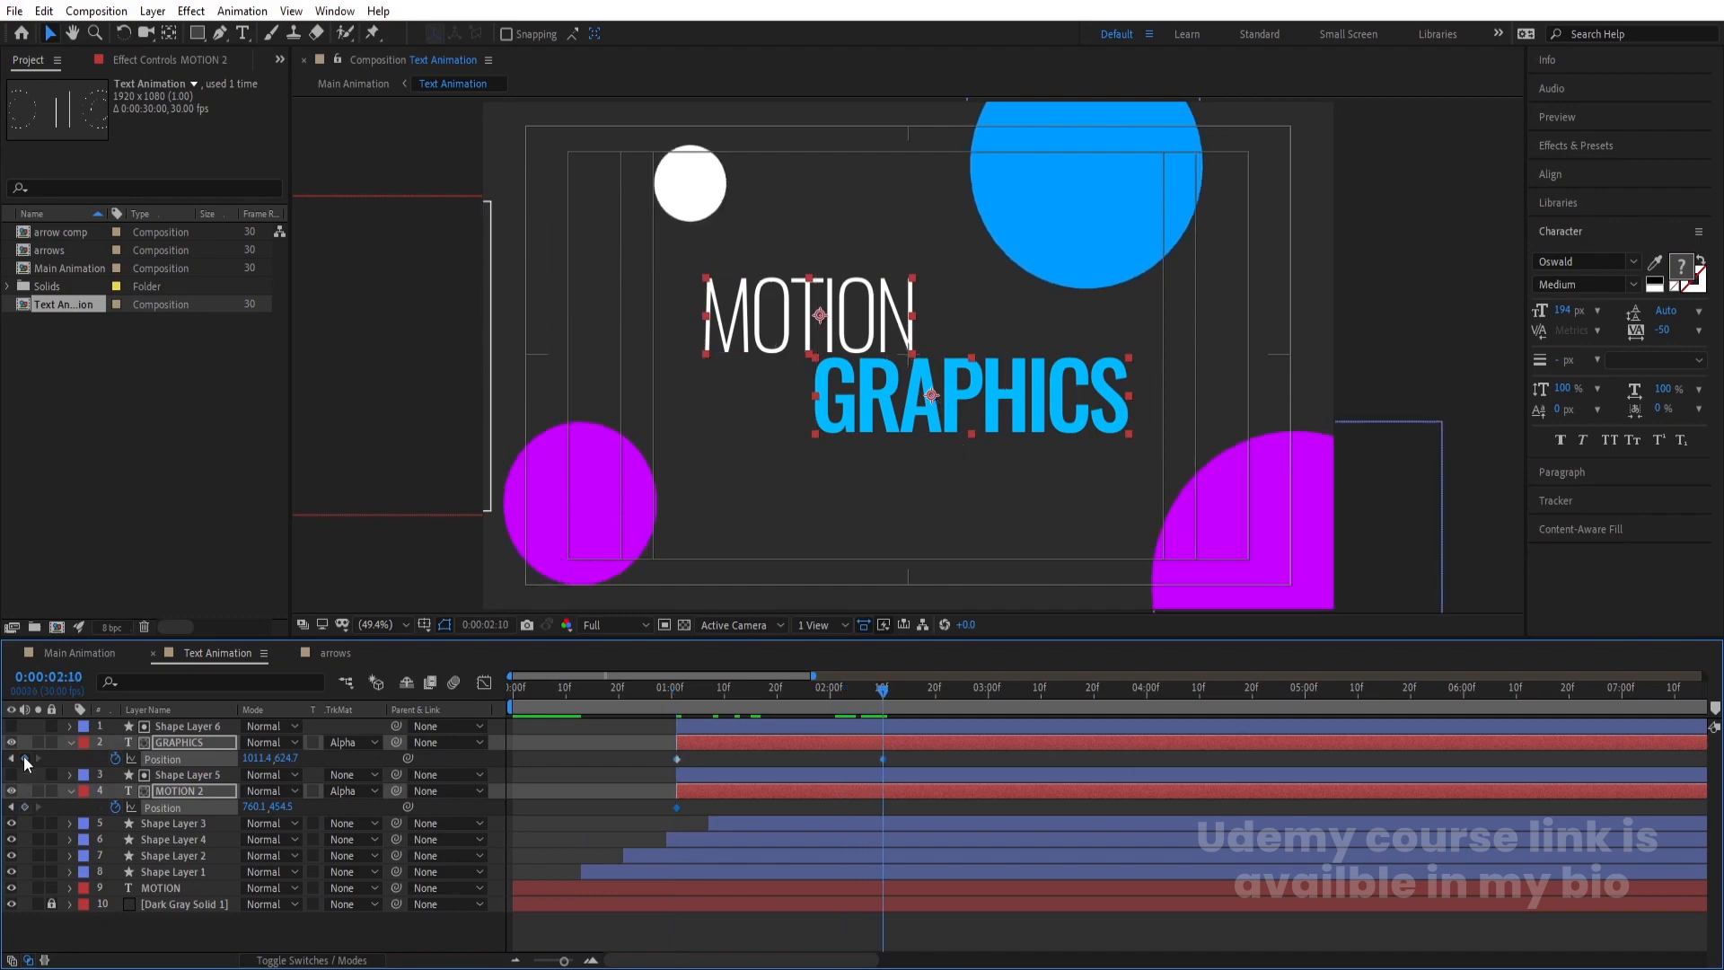
# At 0:00:01:01, move MOTION left to X 251.5 and GRAPHICS right to X 1783.4, outside their mattes
pyautogui.press('j')
pyautogui.click(771, 760)
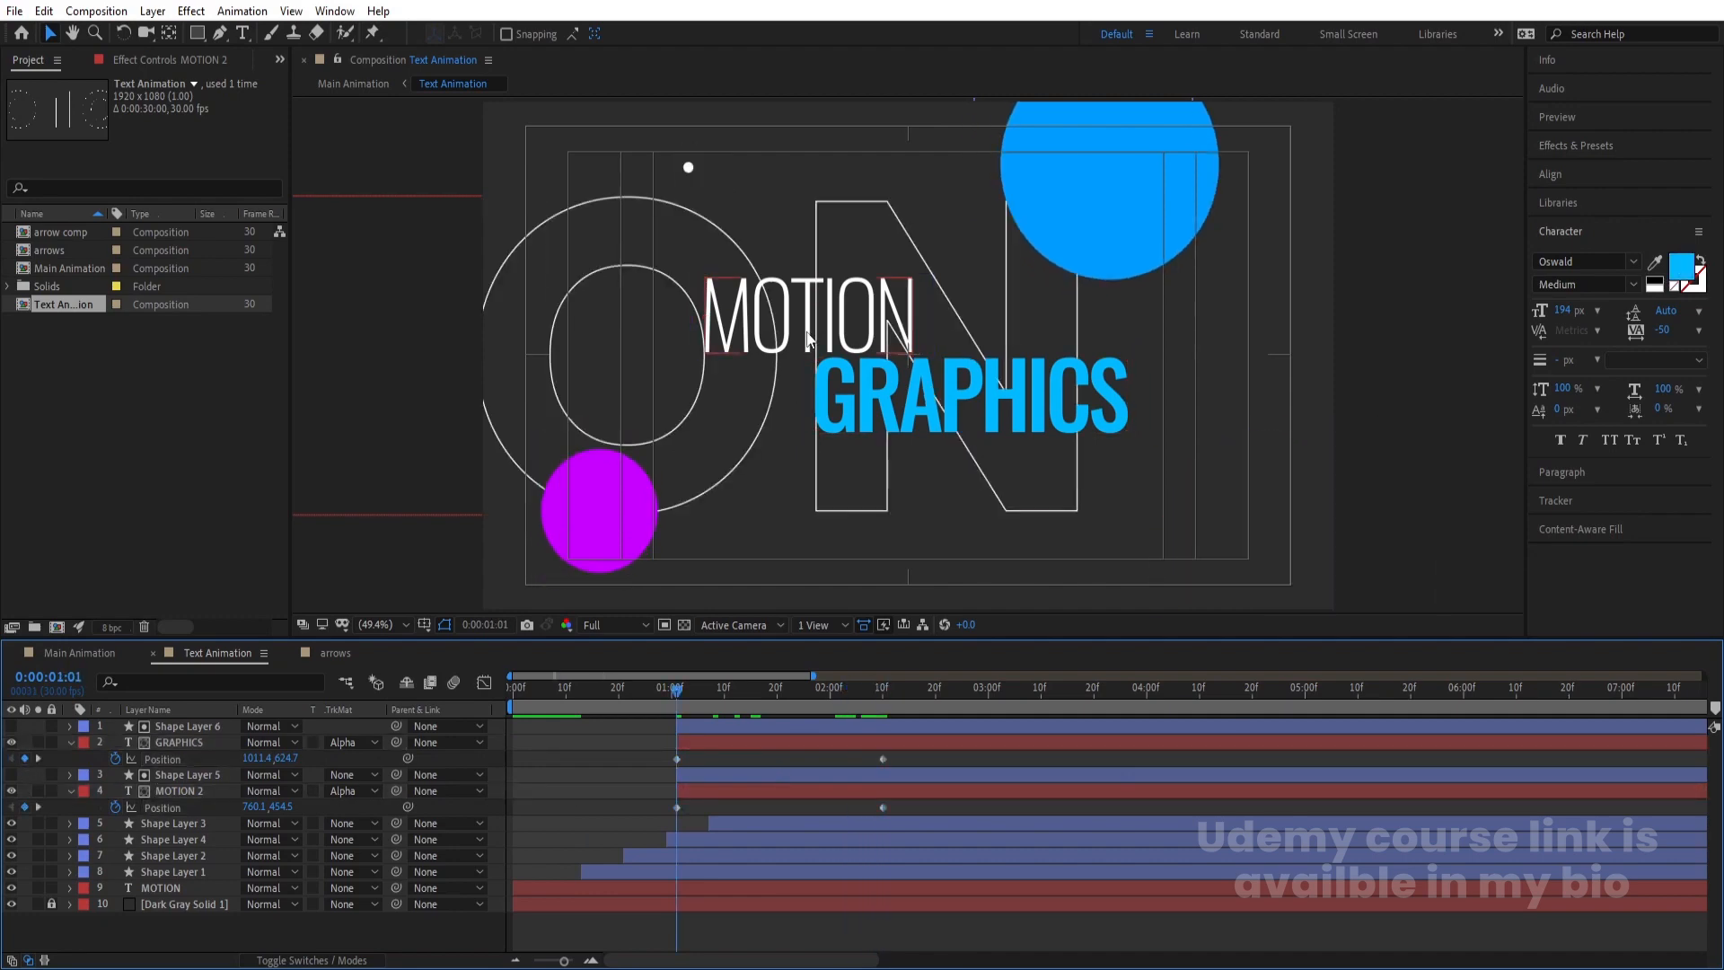
pyautogui.click(818, 324)
pyautogui.moveTo(820, 329); pyautogui.dragTo(644, 319)
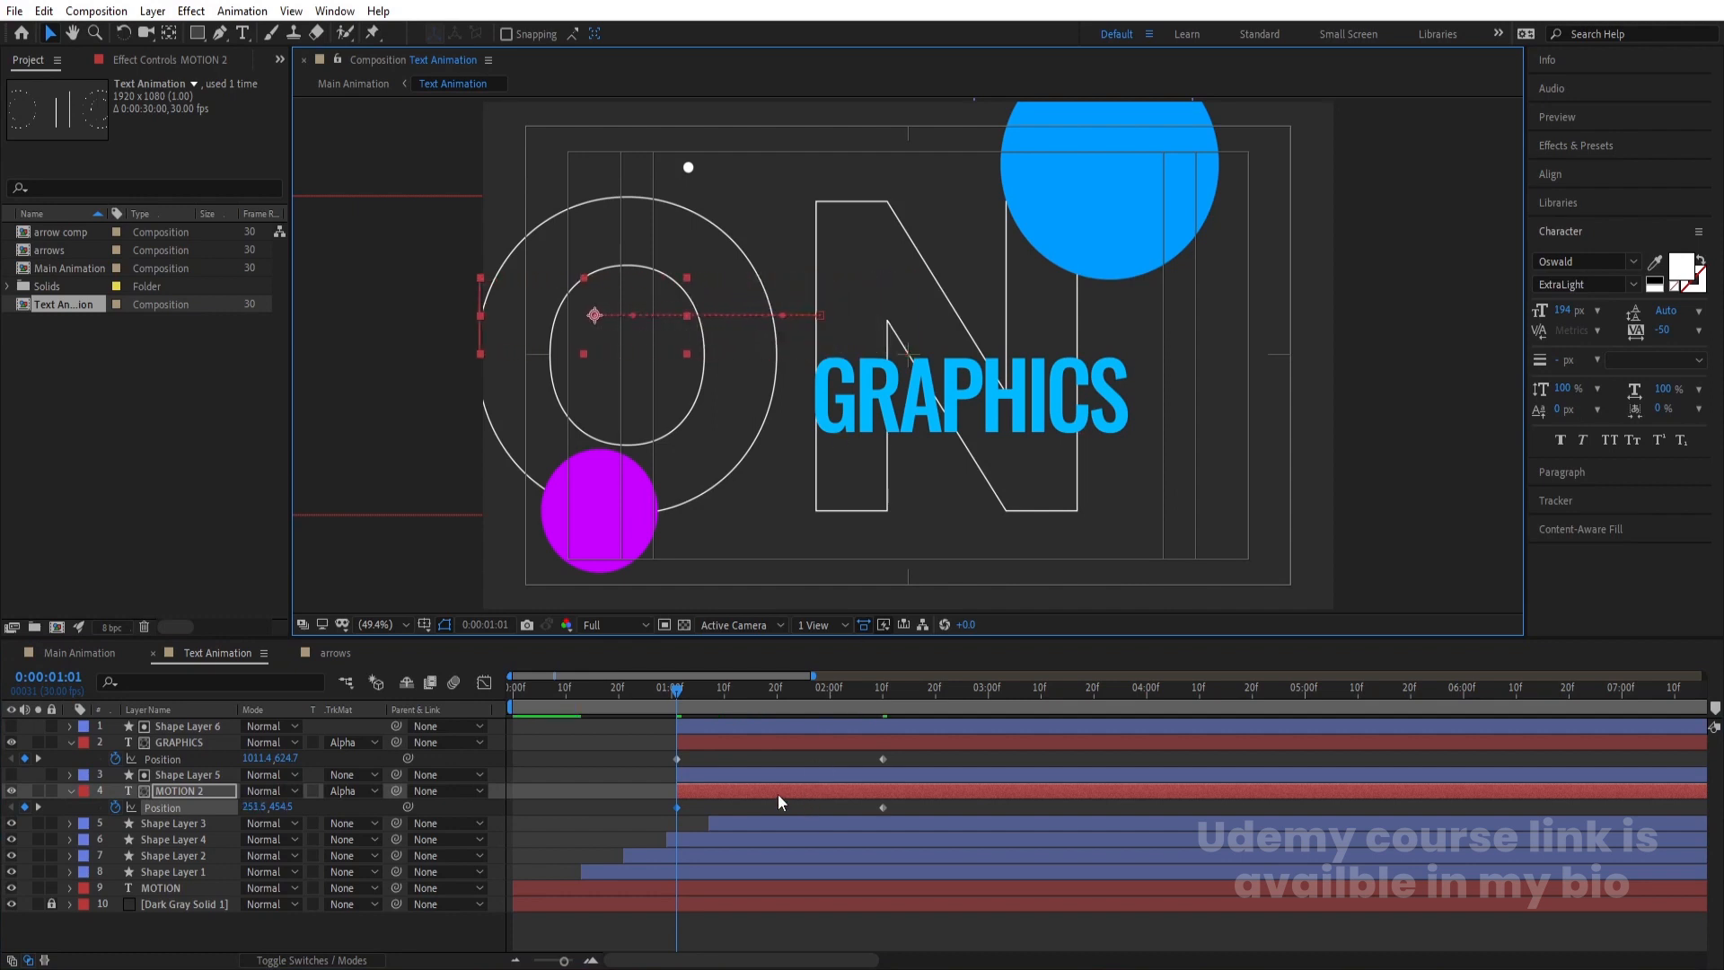
pyautogui.click(724, 746)
pyautogui.moveTo(261, 759); pyautogui.dragTo(914, 724)
# Easy Ease all four Position keyframes and reshape their speed curves to peak at the start and slow down gradually
pyautogui.moveTo(910, 806); pyautogui.dragTo(650, 711)
pyautogui.press('F9')
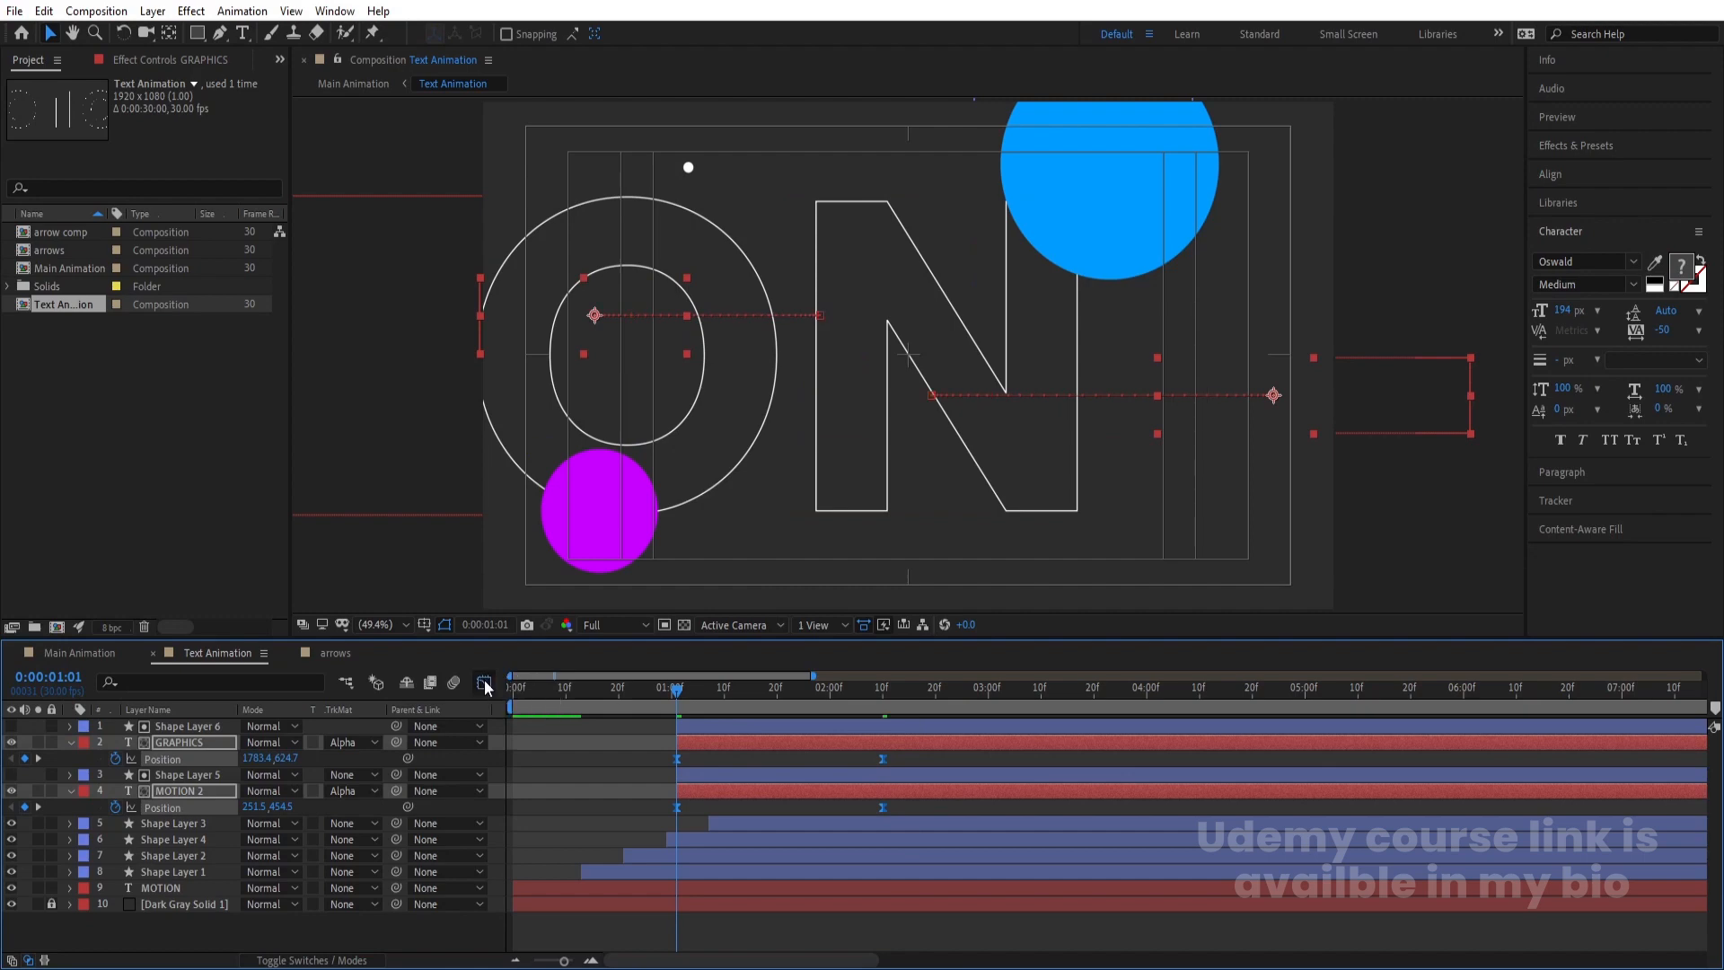
pyautogui.click(484, 683)
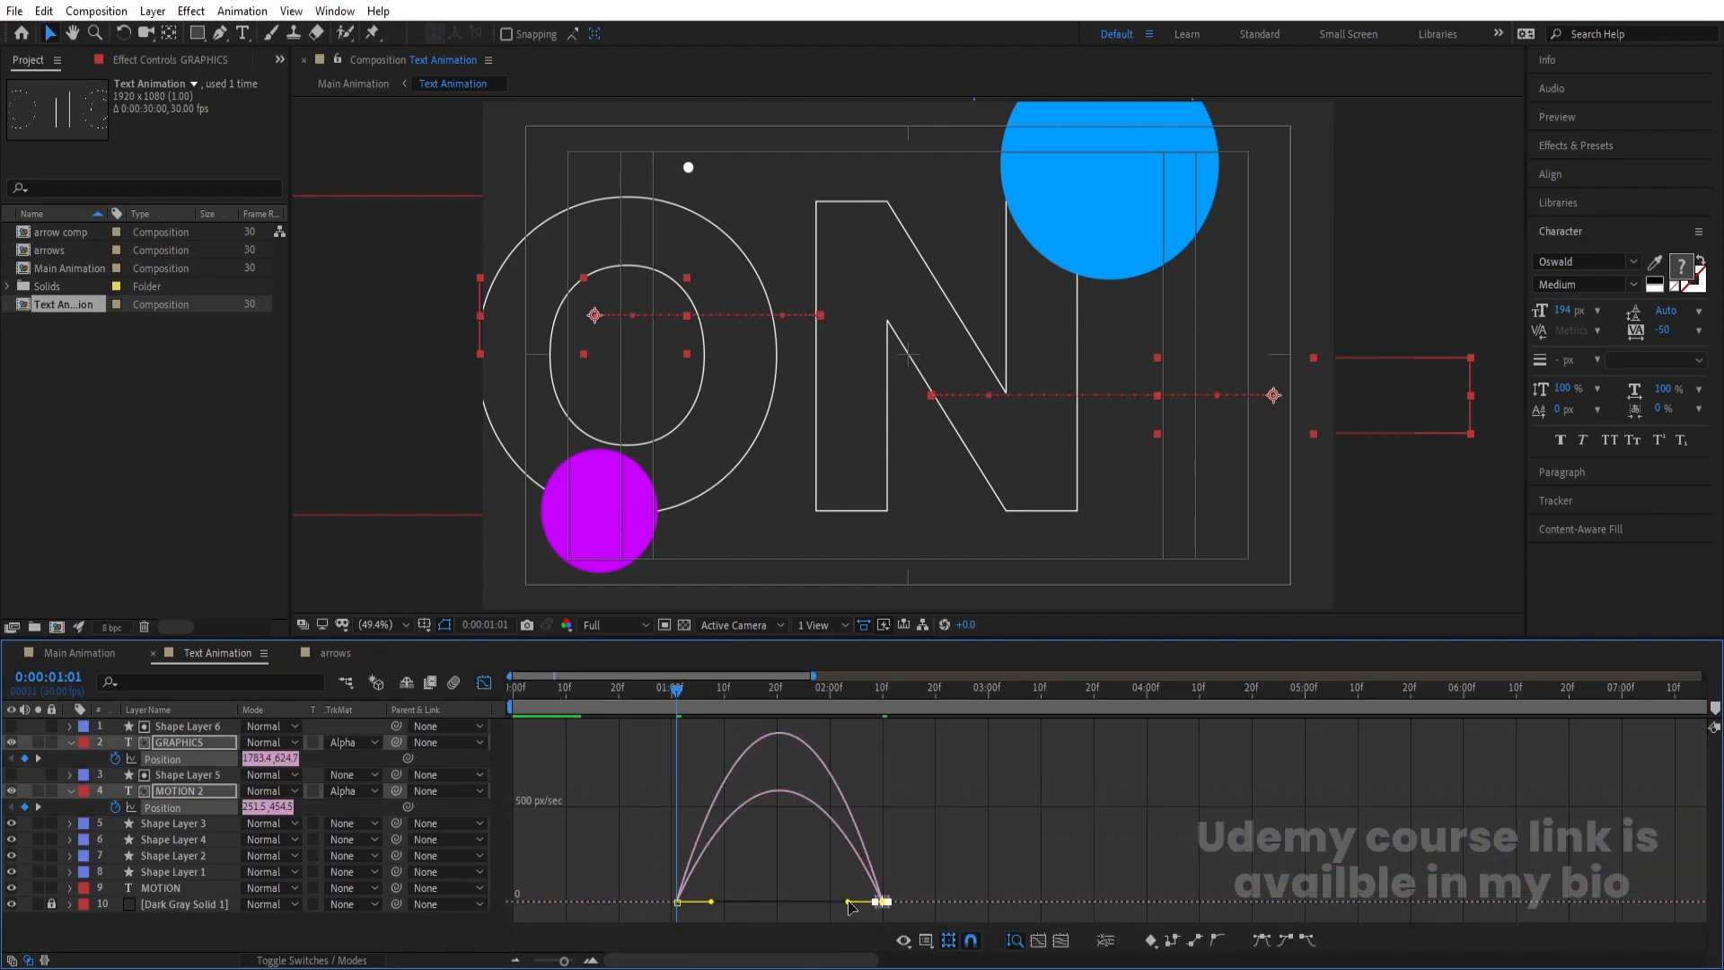
pyautogui.moveTo(858, 904); pyautogui.dragTo(674, 903)
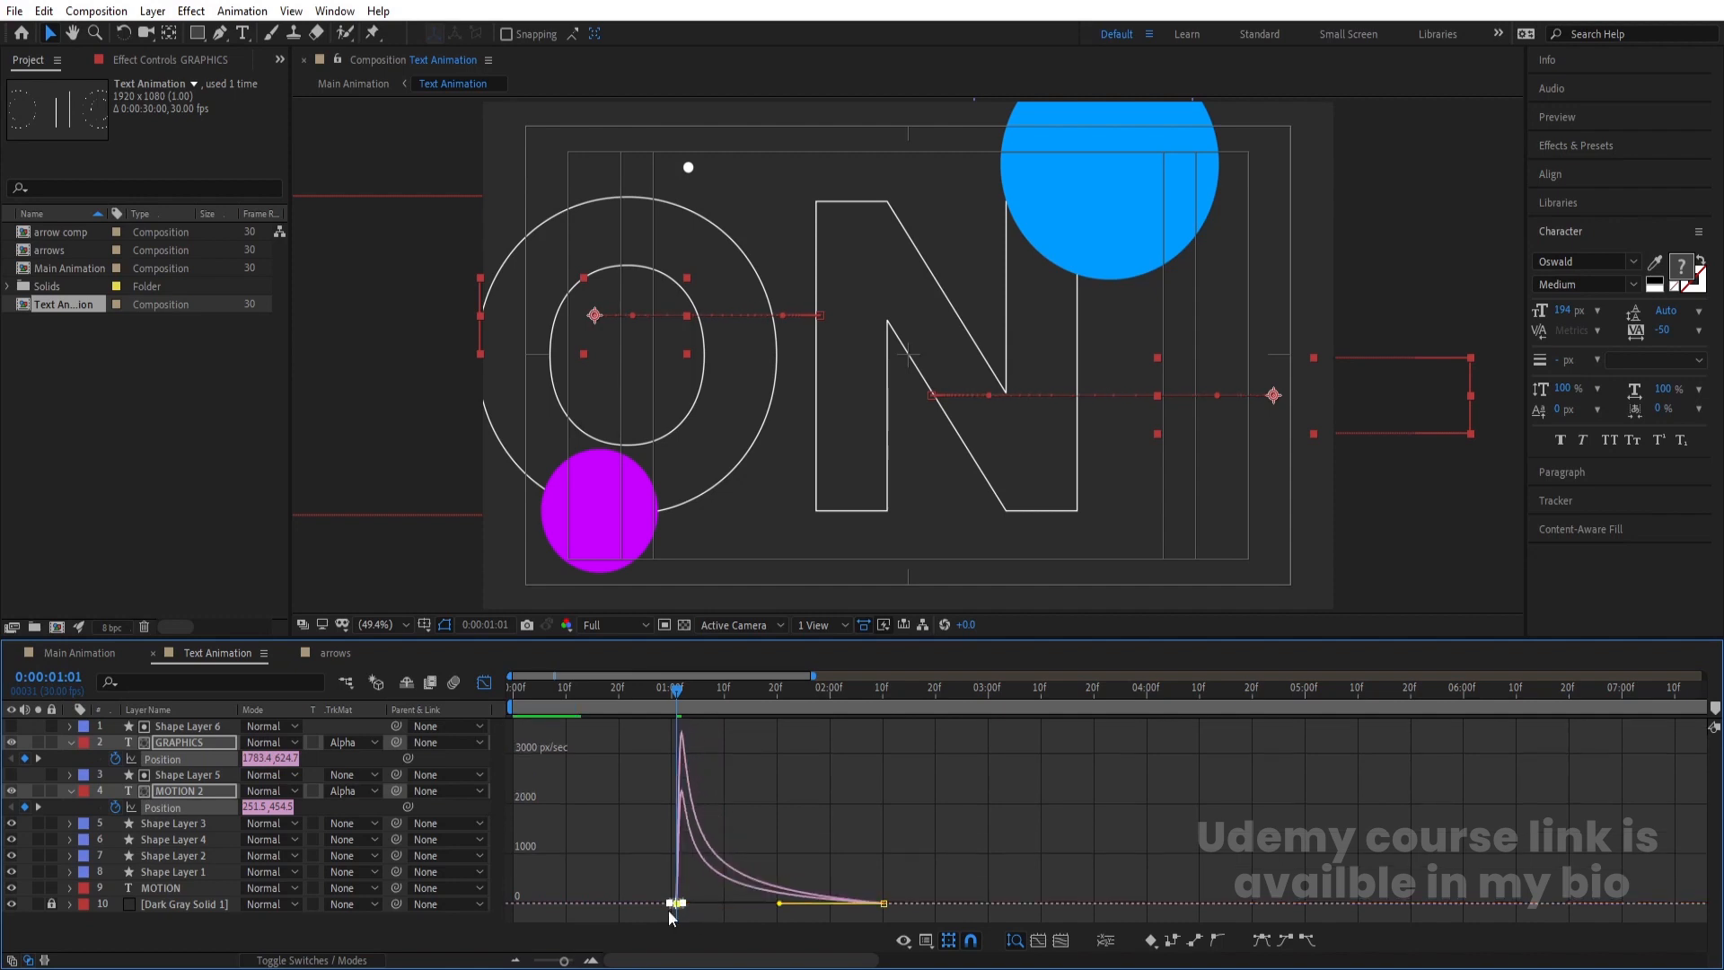
pyautogui.click(484, 684)
# Preview the MOTION GRAPHICS title reveal and return the playhead to 0:00:00:00
pyautogui.press('space')
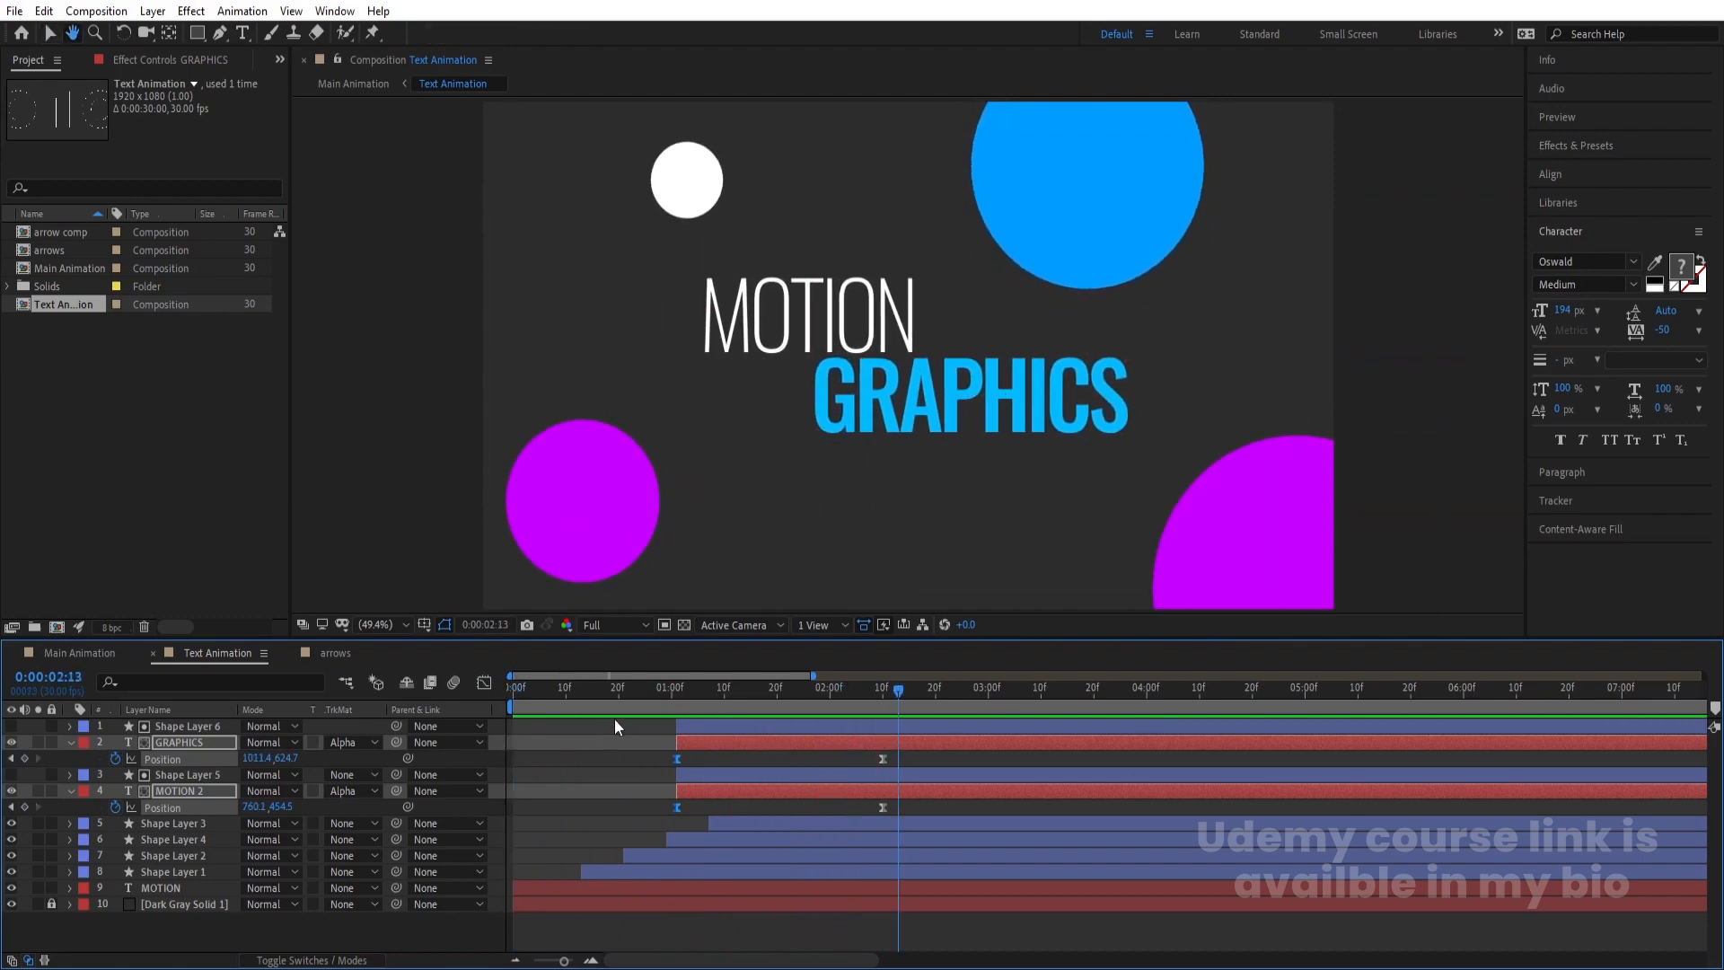
pyautogui.click(681, 700)
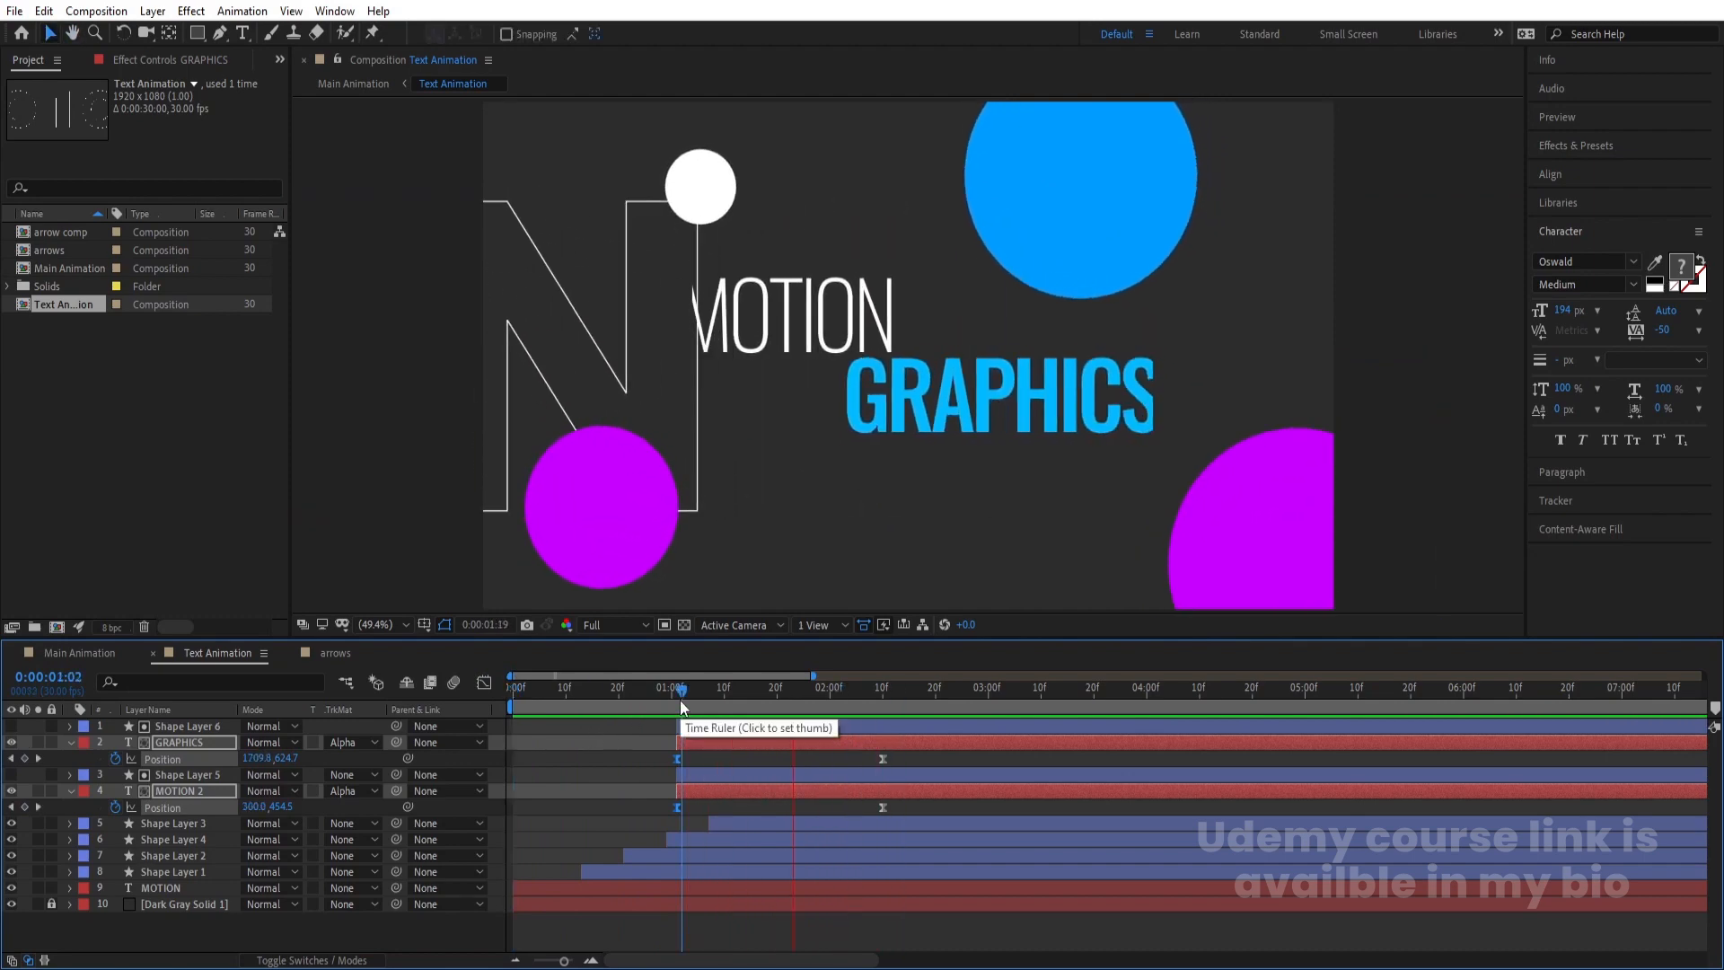
pyautogui.press('space')
pyautogui.moveTo(710, 703); pyautogui.dragTo(11, 816)
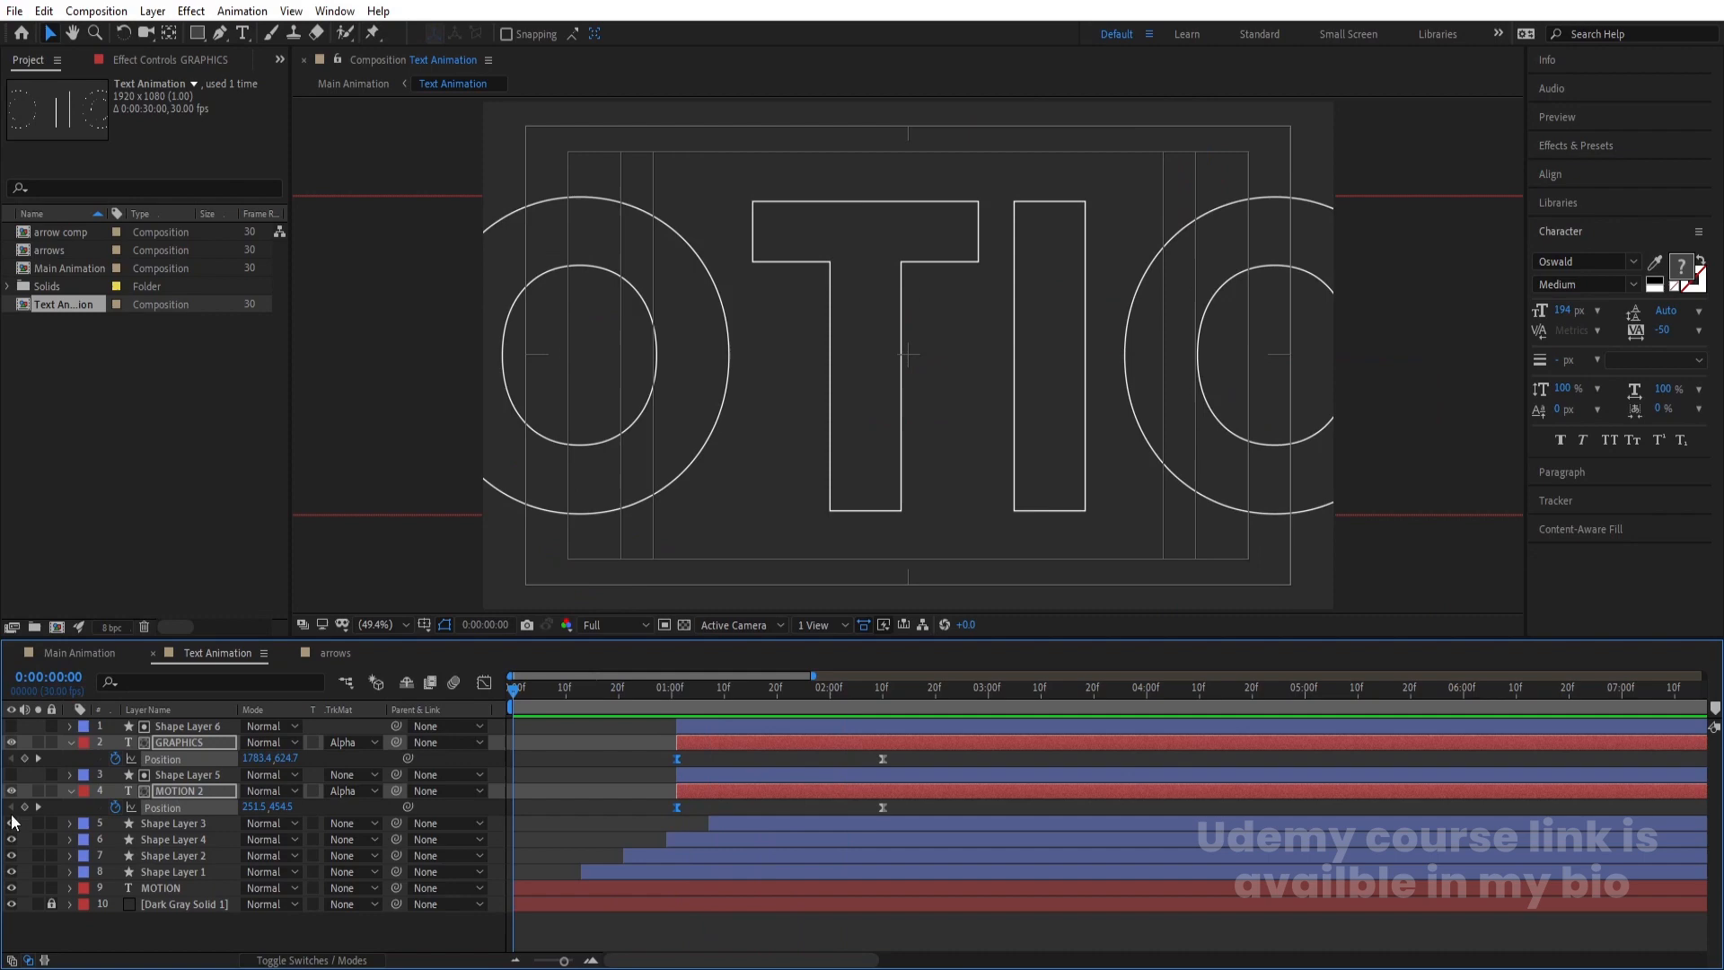
# Preview the title reveal in the Main Animation composition, replaying from 0:00:00:28 and stopping at 0:00:01:24
pyautogui.click(96, 659)
pyautogui.press('space')
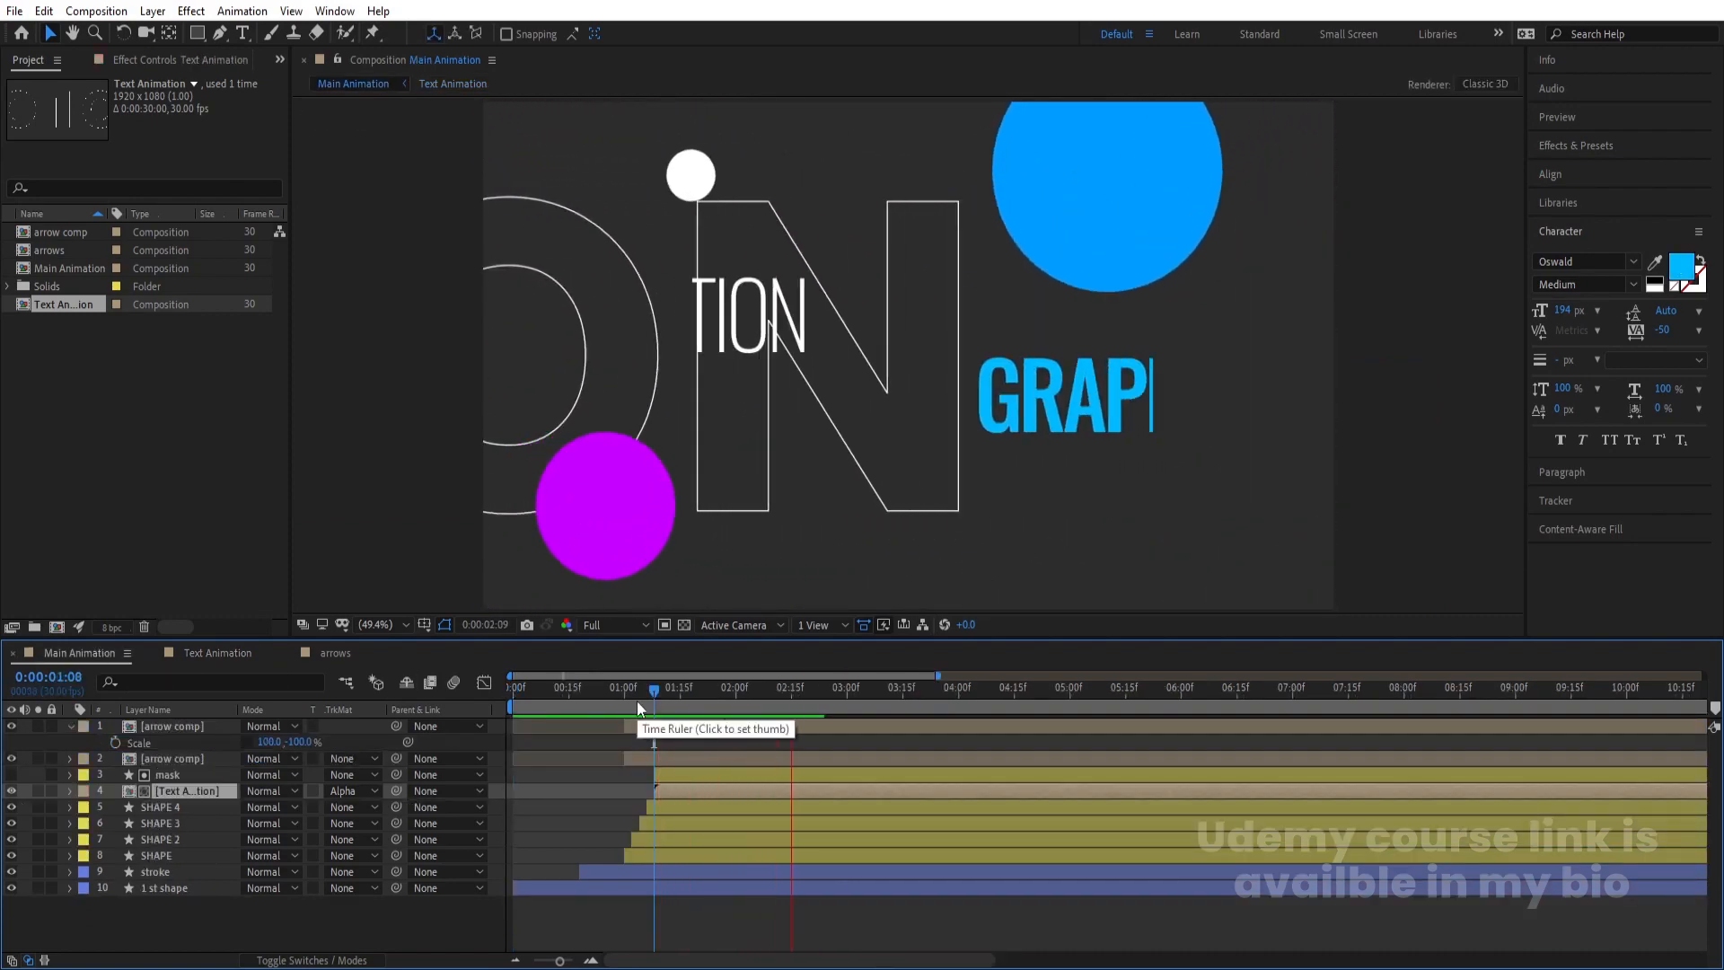
pyautogui.press('space')
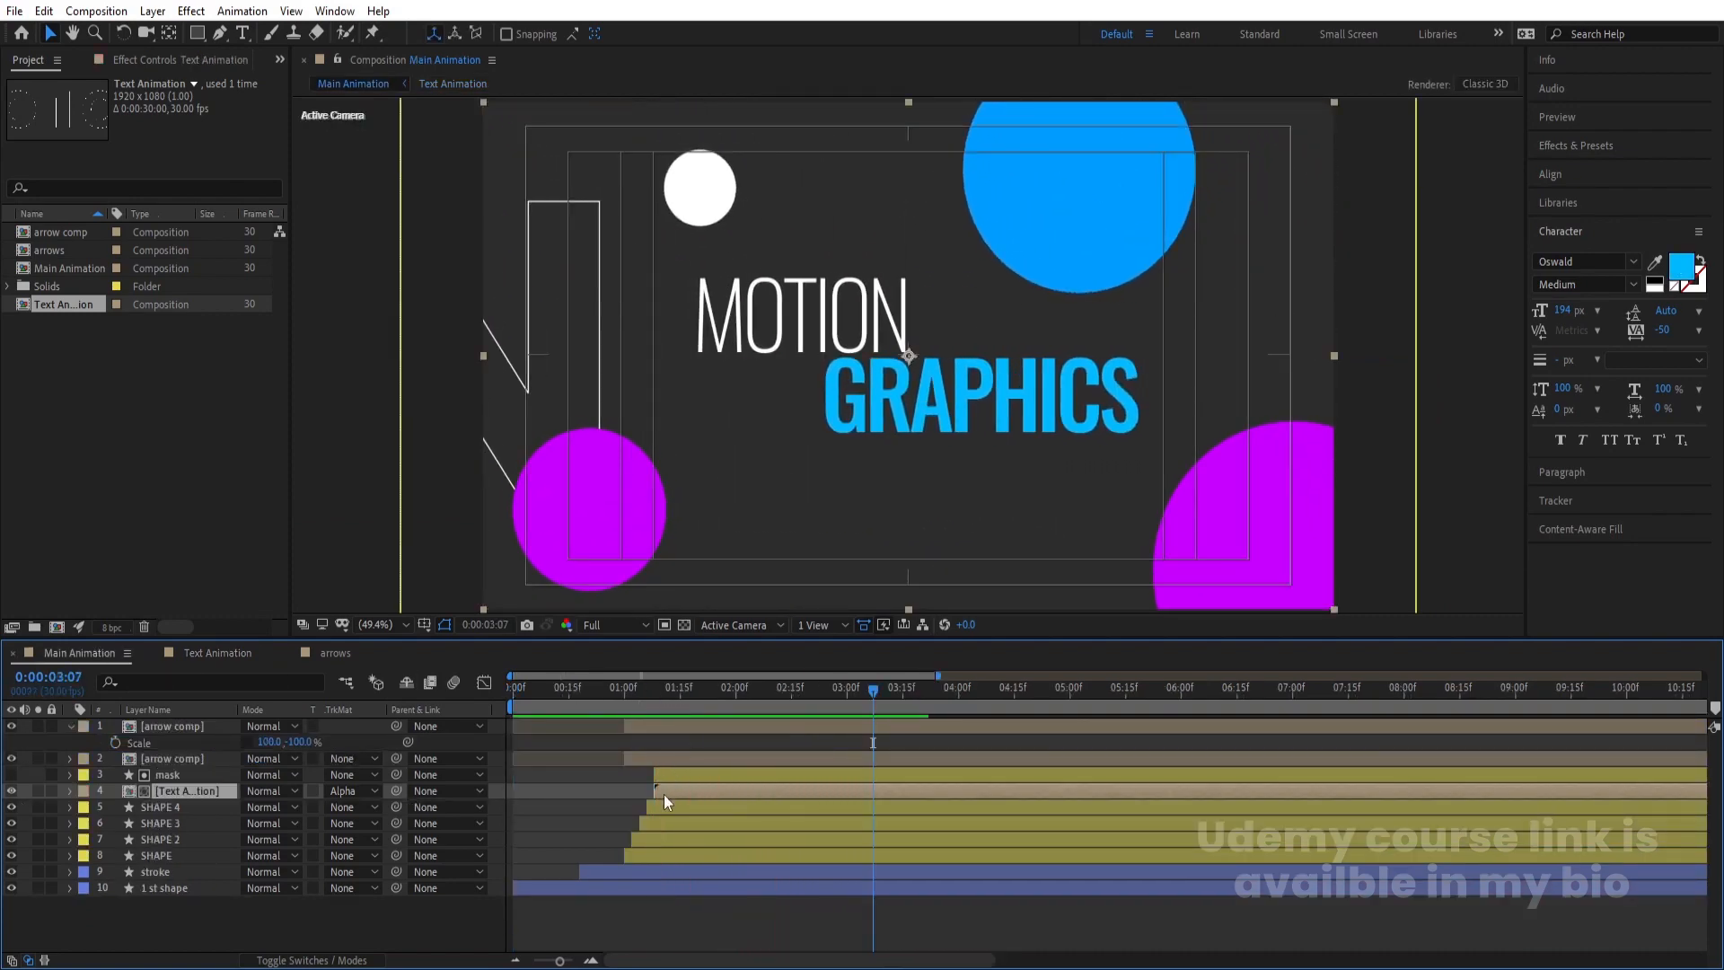
pyautogui.doubleClick(664, 794)
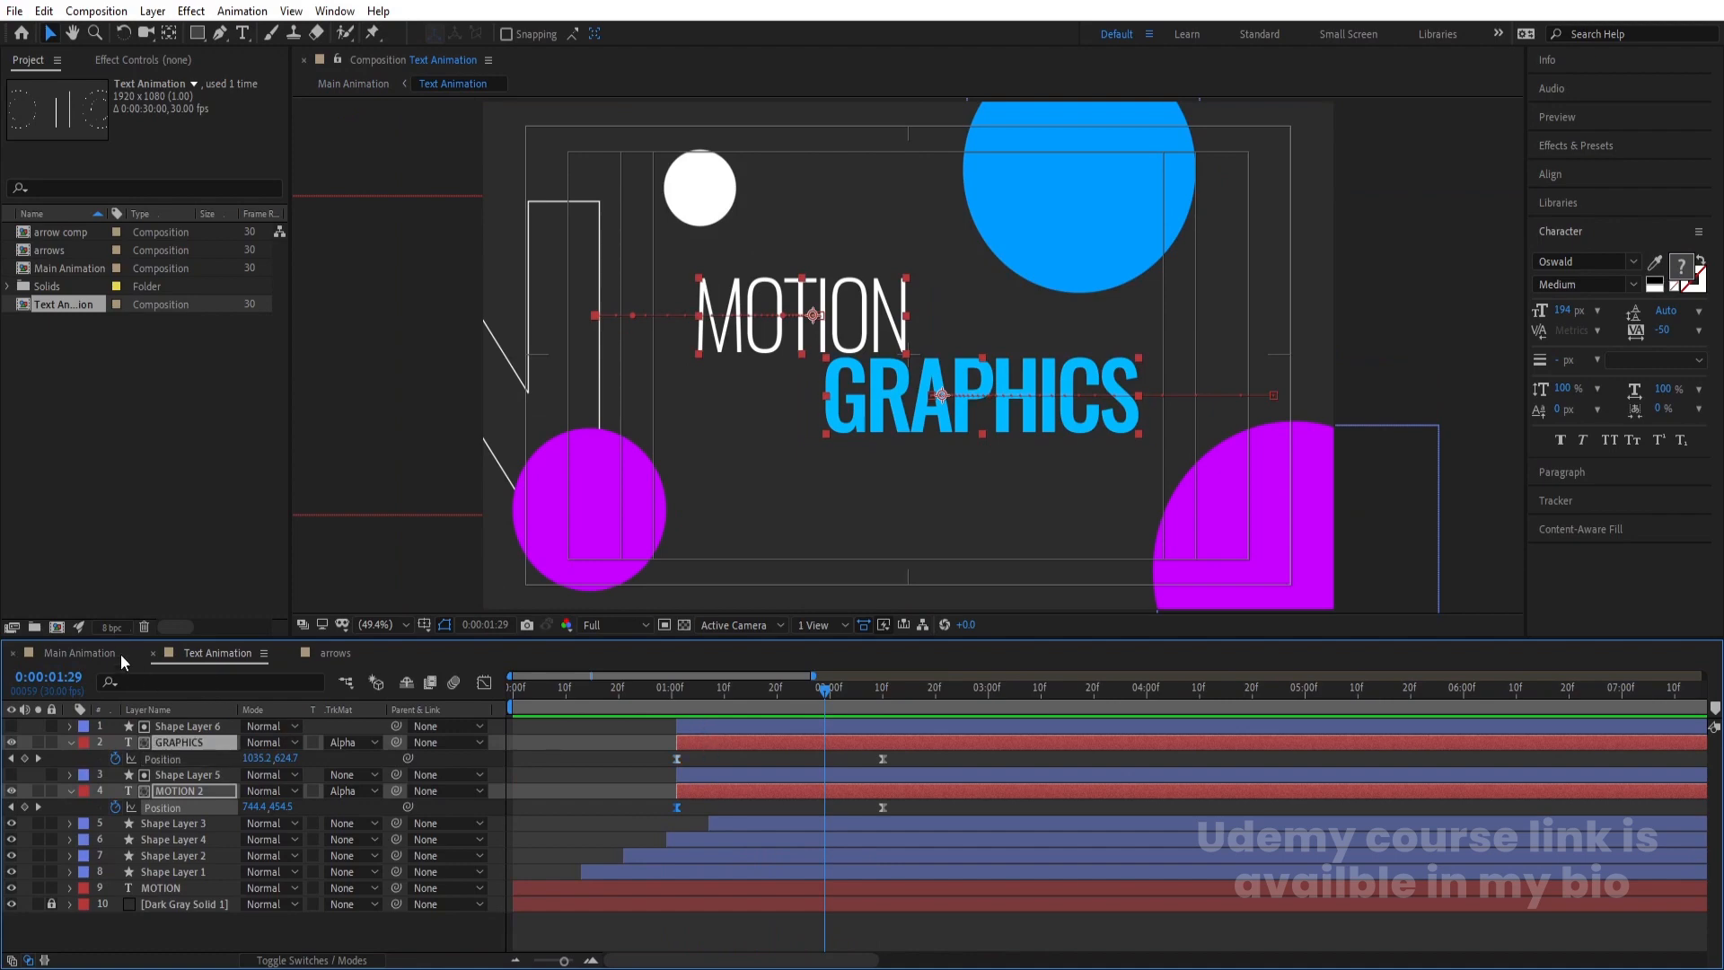
pyautogui.click(110, 655)
pyautogui.click(618, 692)
pyautogui.press('space')
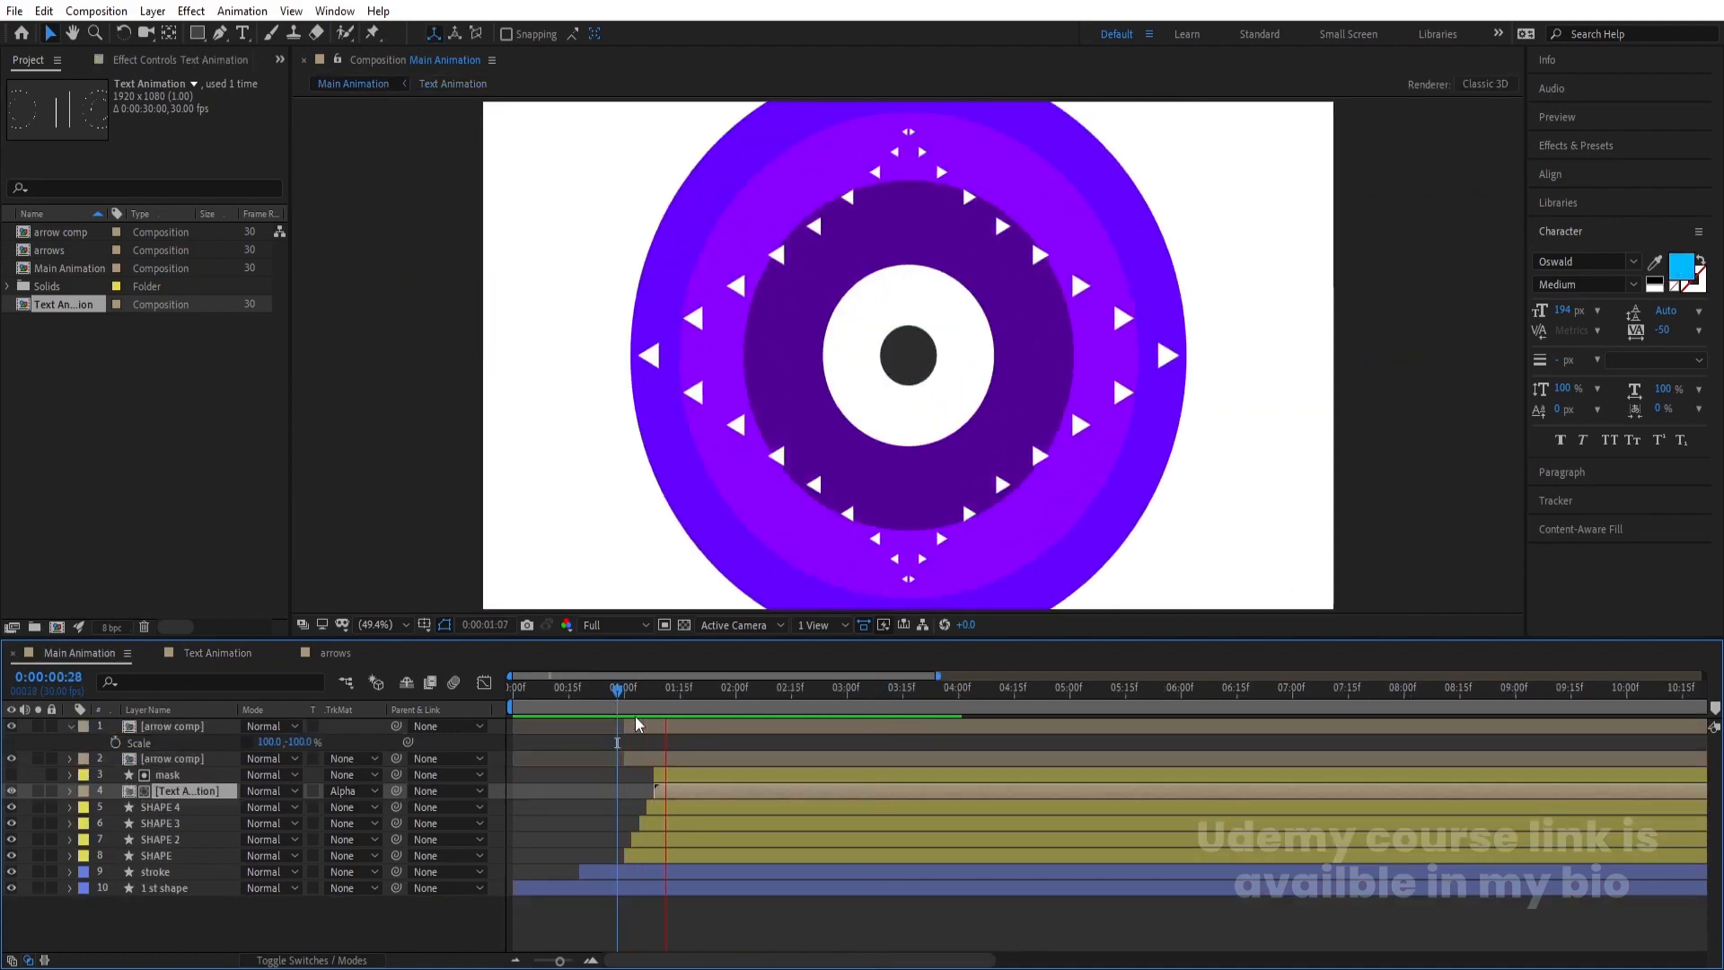
pyautogui.press('space')
pyautogui.press('space')
pyautogui.press('space')
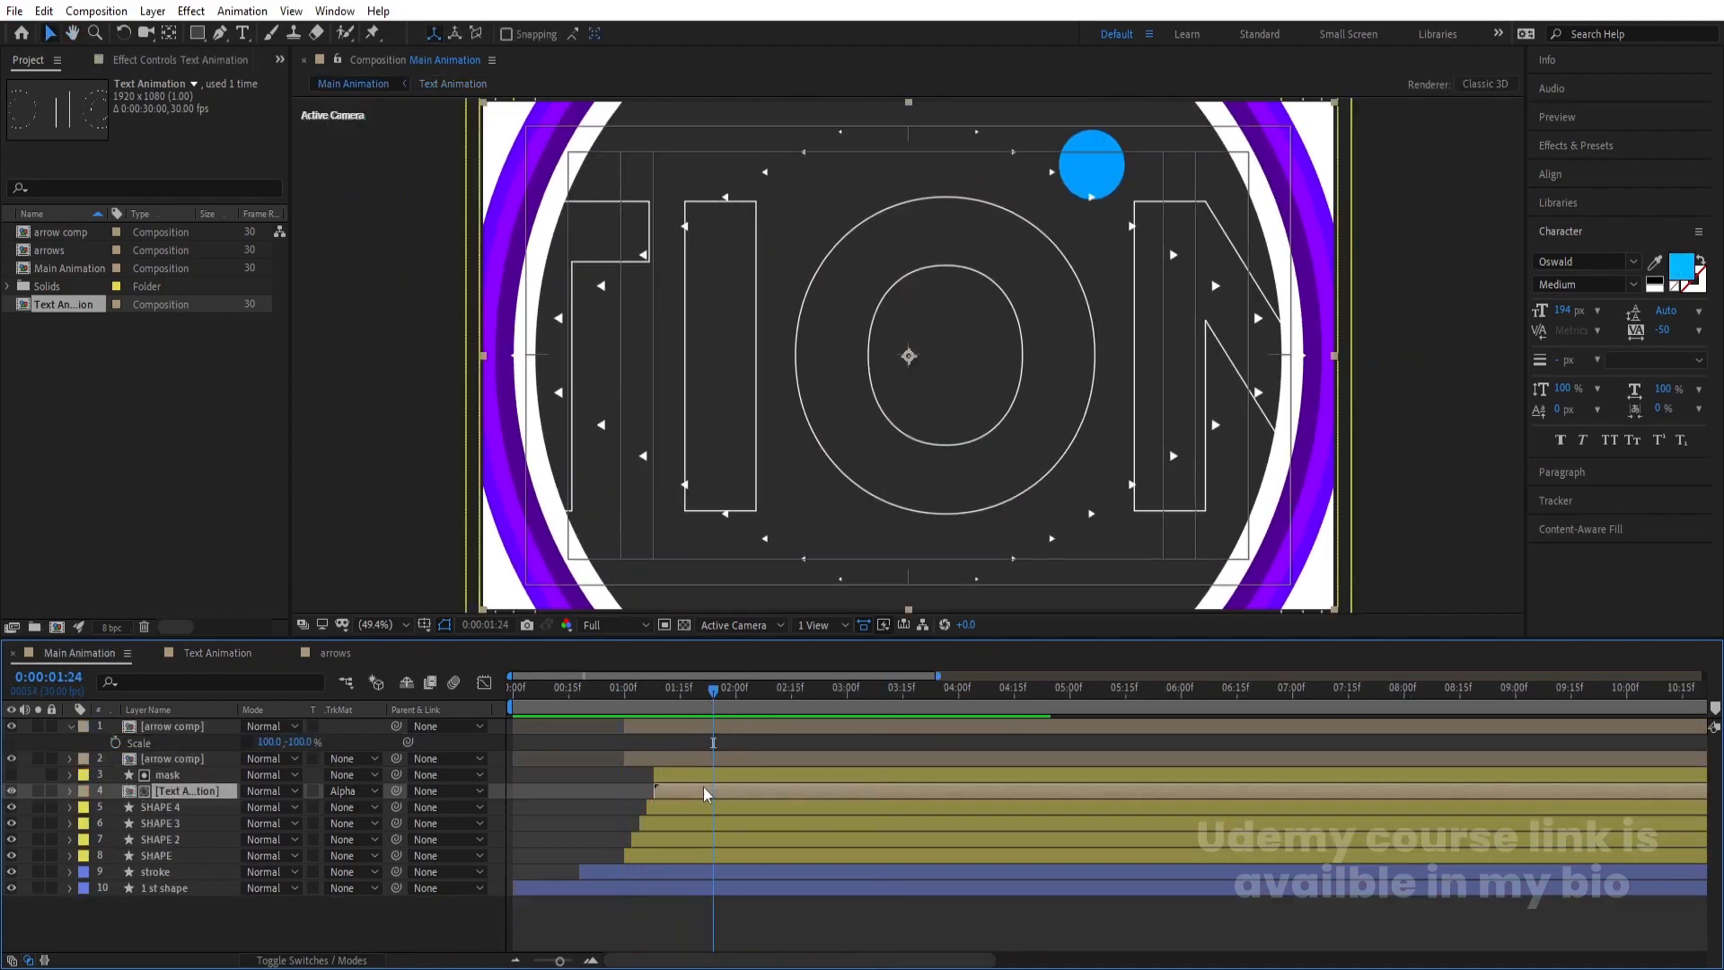
# In Text Animation, move the GRAPHICS and MOTION 2 layers with their mattes, Shape Layers 5 and 6, to start at 0:00:00:16
pyautogui.doubleClick(701, 789)
pyautogui.click(698, 726)
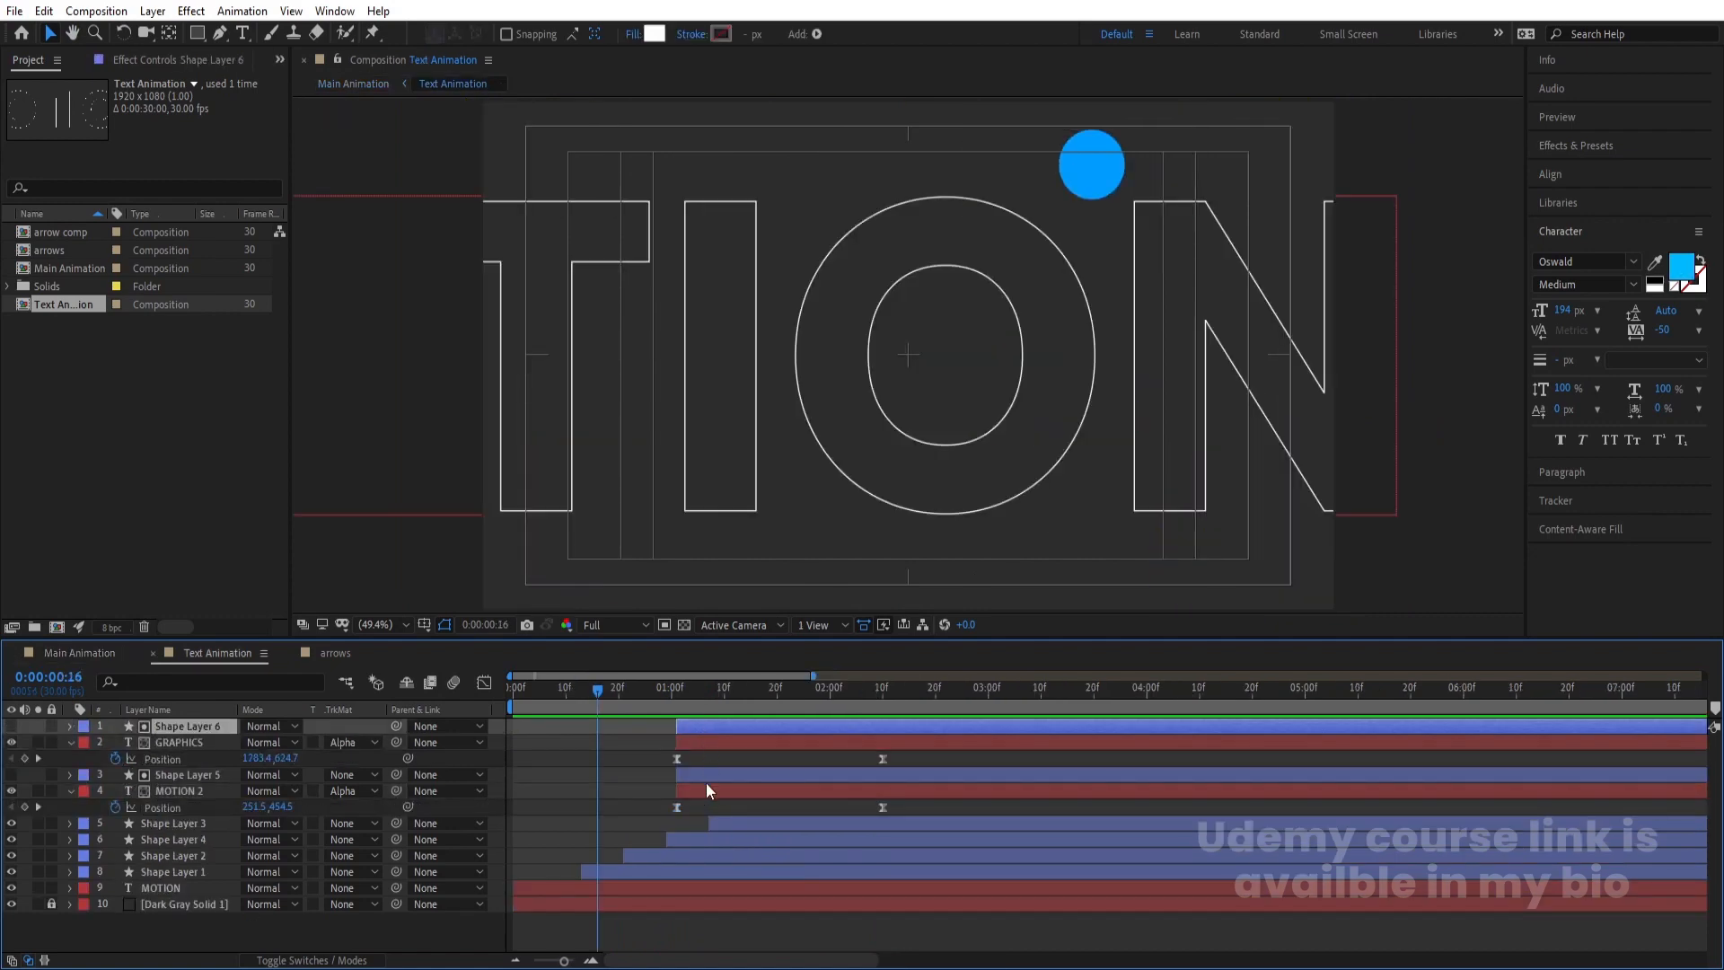
pyautogui.keyDown('shift'); pyautogui.click(730, 795); pyautogui.keyUp('shift')
pyautogui.press('[')
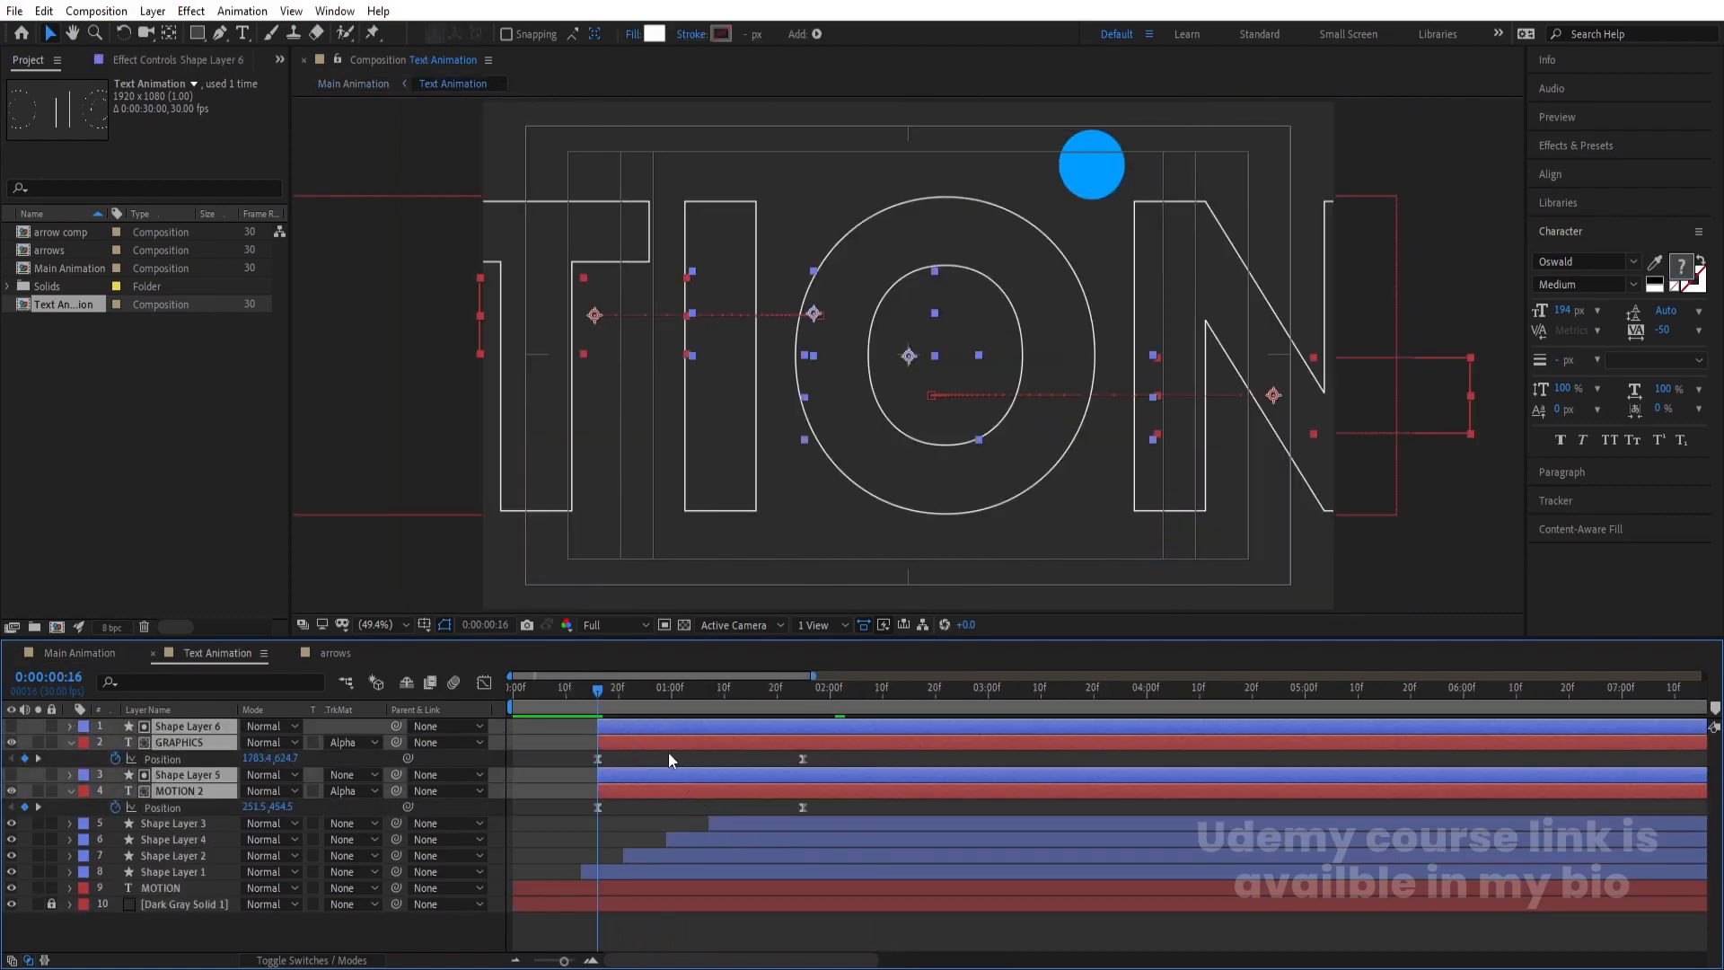
pyautogui.click(667, 754)
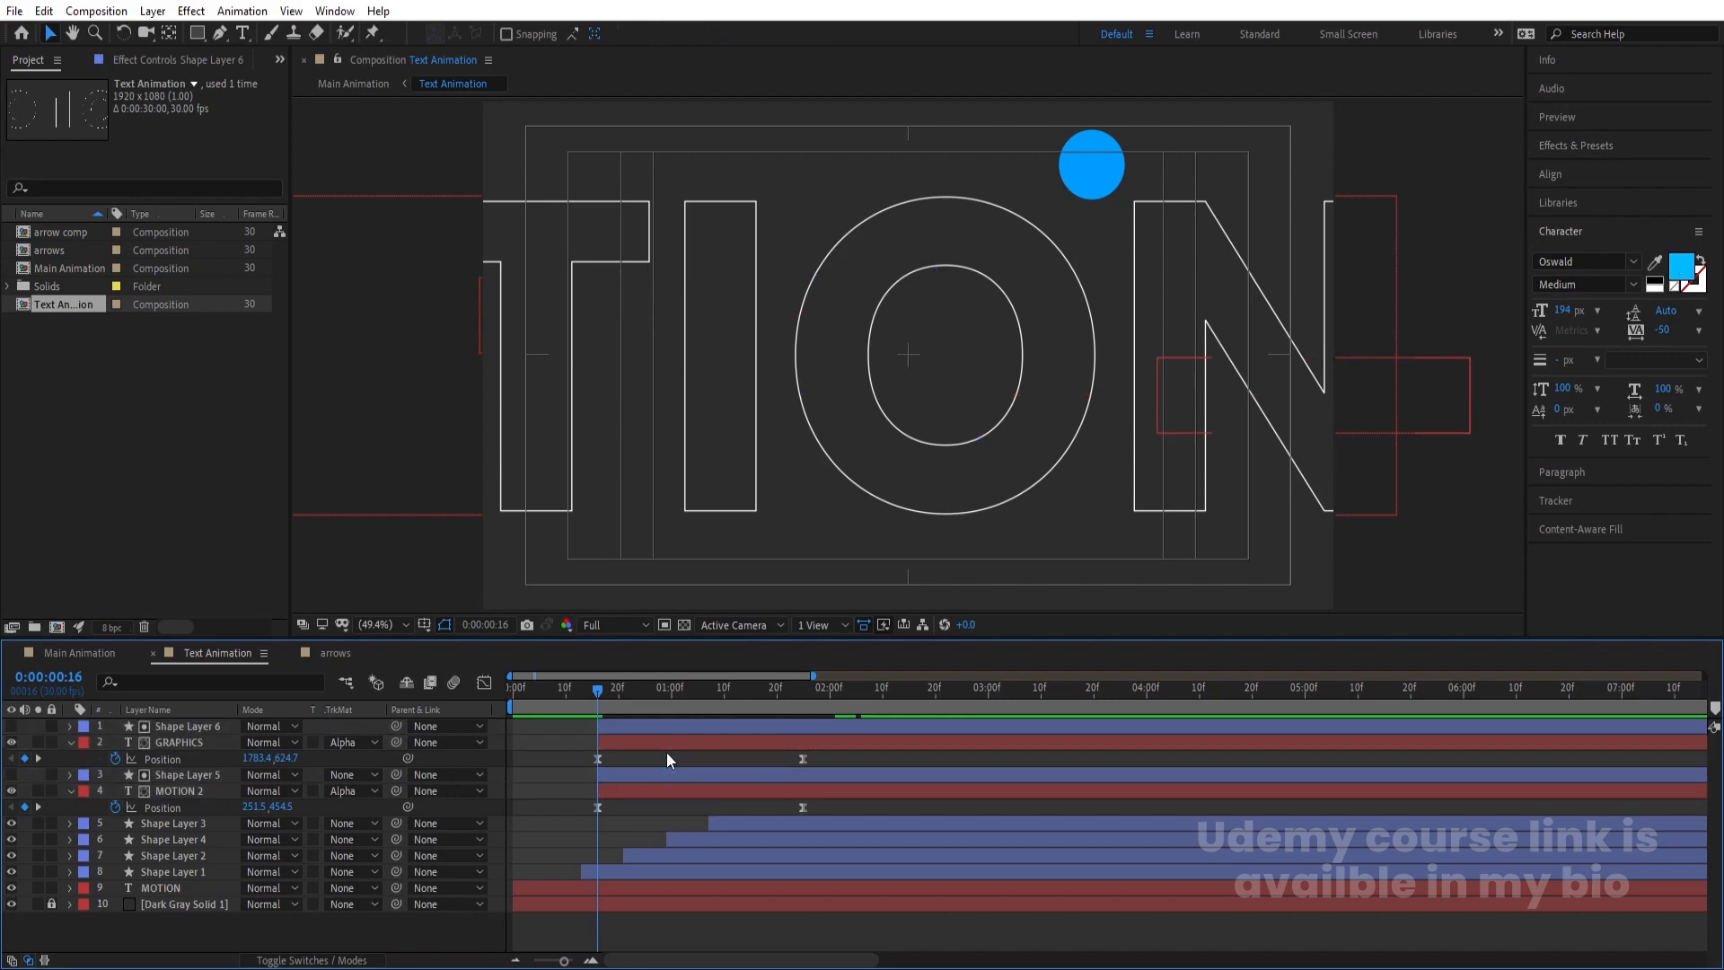
# Shift the GRAPHICS layer about 12 frames later so it starts after MOTION 2, and preview the staggered reveal
pyautogui.press('space')
pyautogui.click(627, 774)
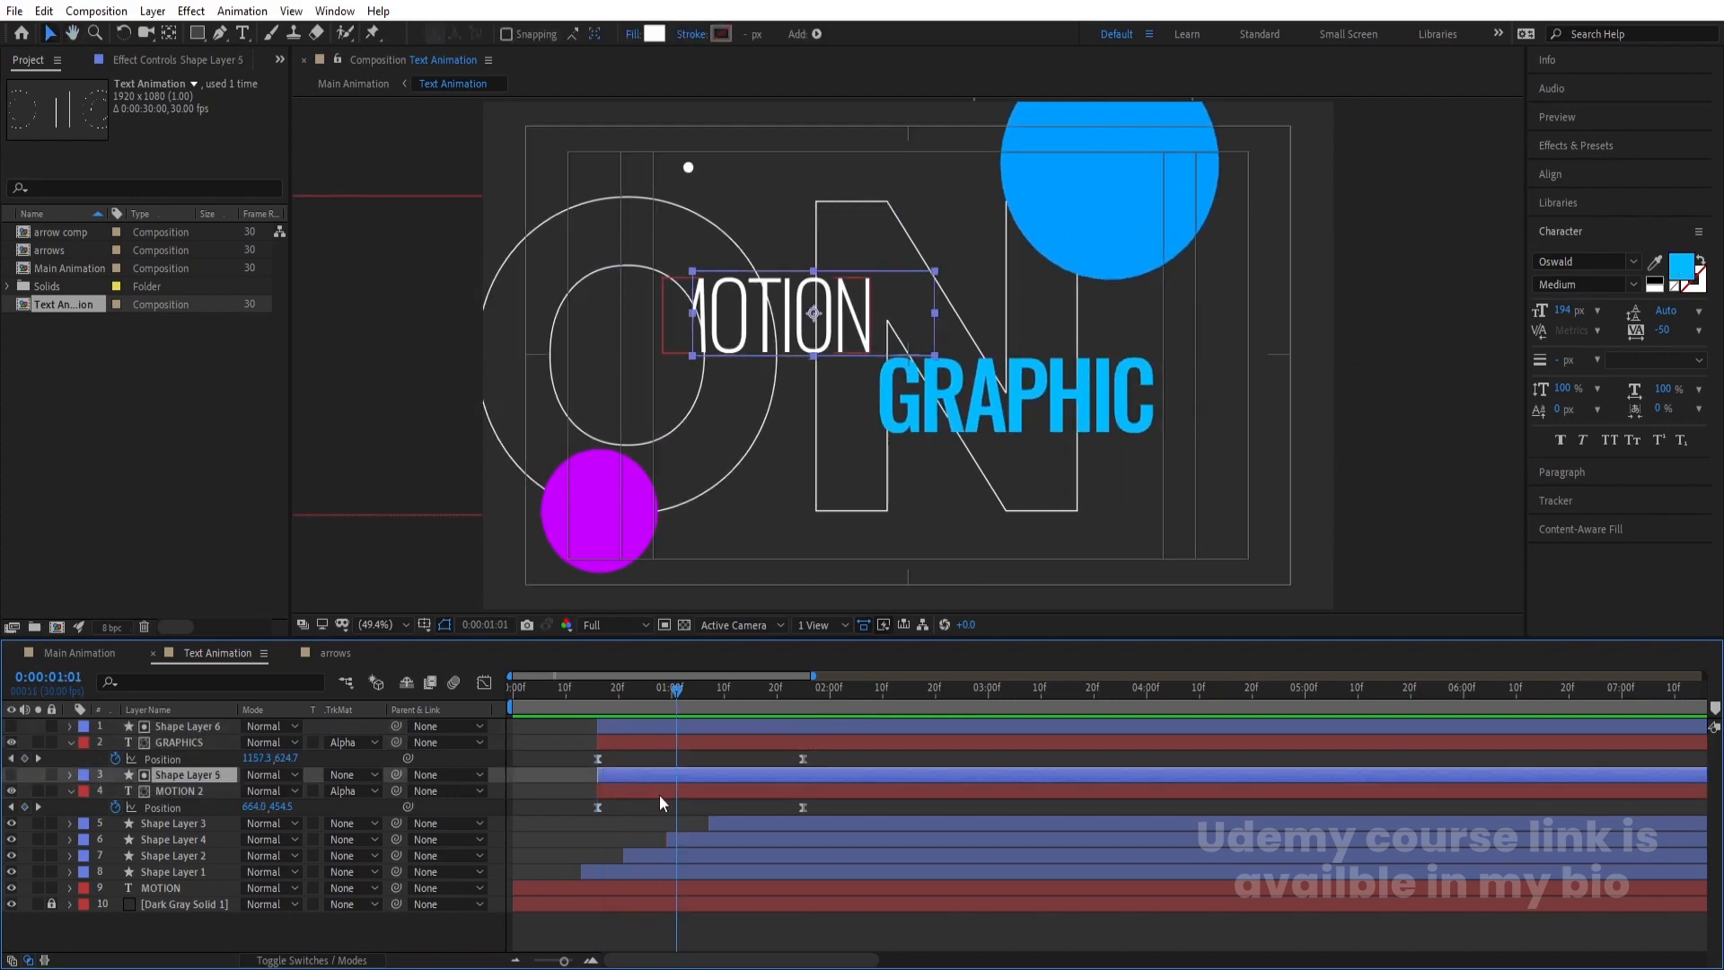
pyautogui.click(659, 795)
pyautogui.moveTo(618, 745); pyautogui.dragTo(680, 736)
pyautogui.press('space')
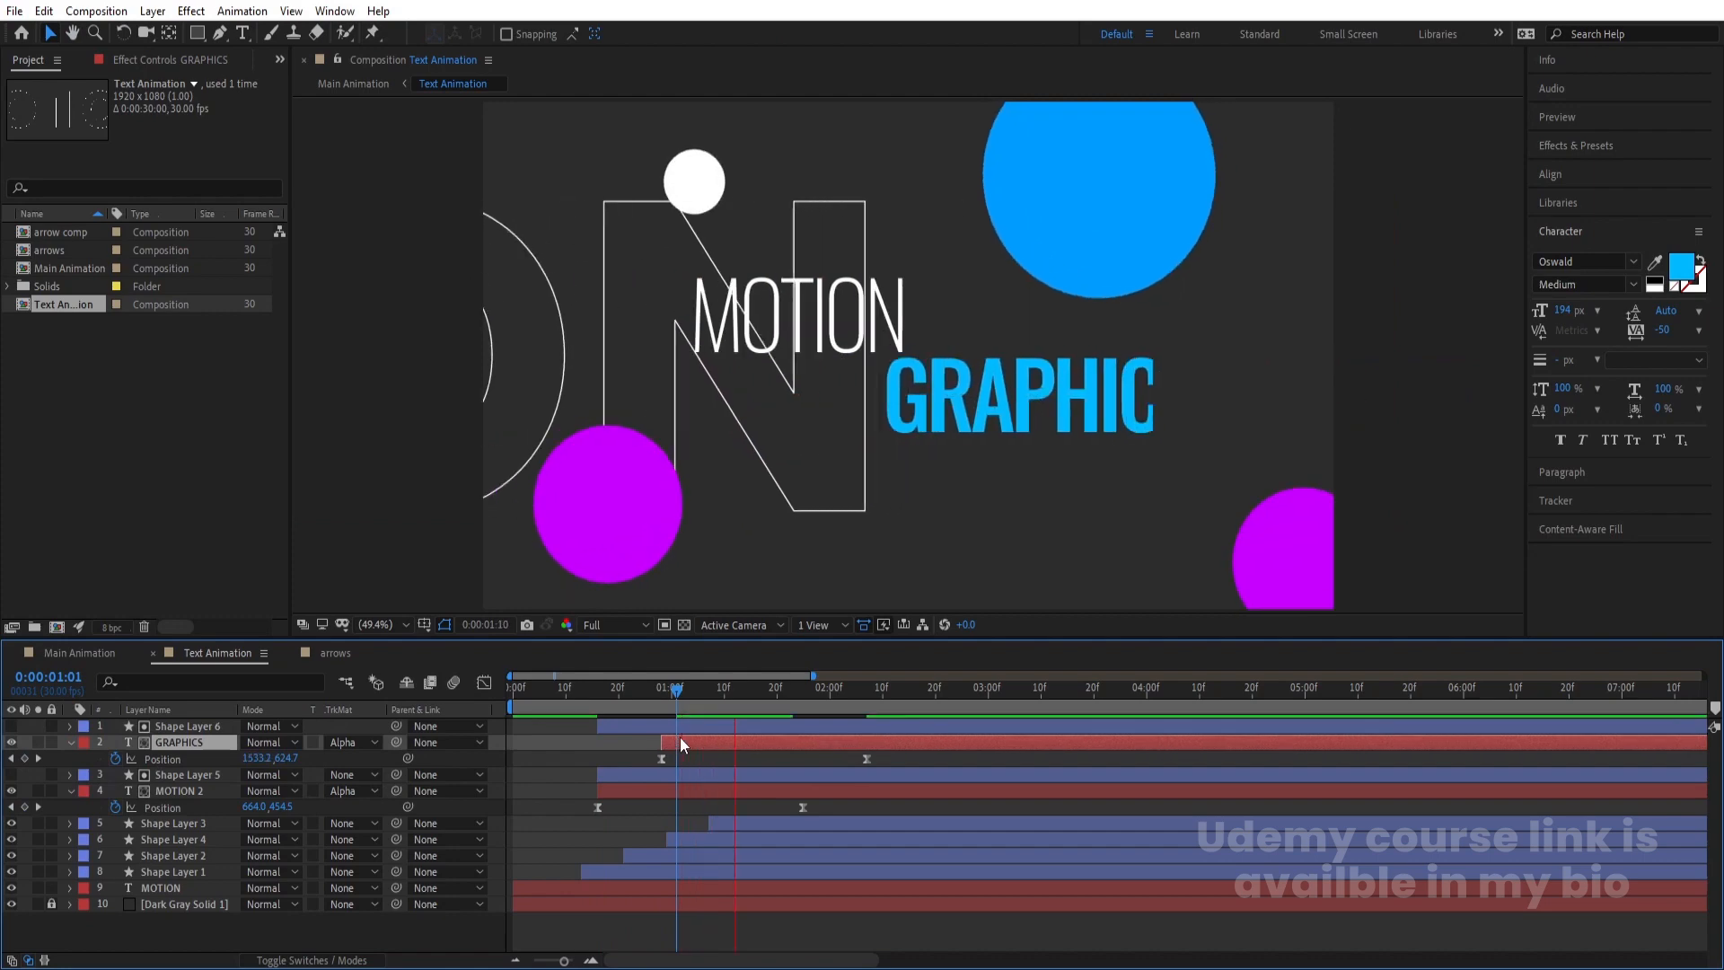
# Preview the staggered title reveal in the Main Animation composition from 0:00:00:00
pyautogui.click(79, 653)
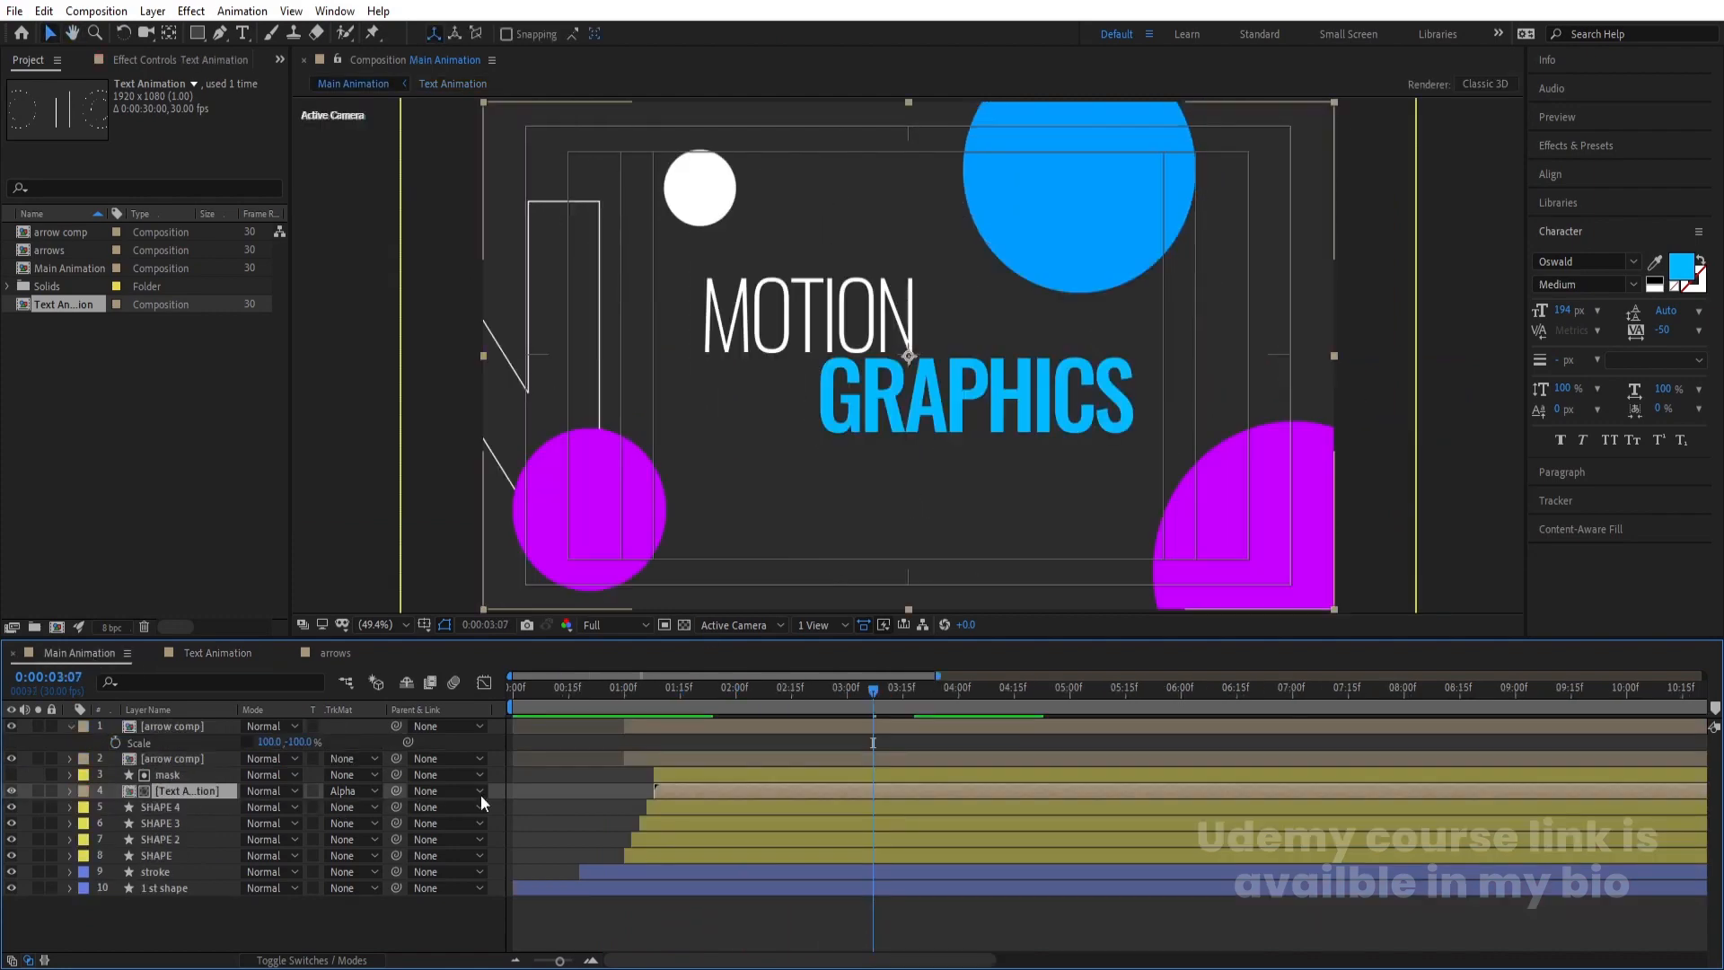
pyautogui.press('space')
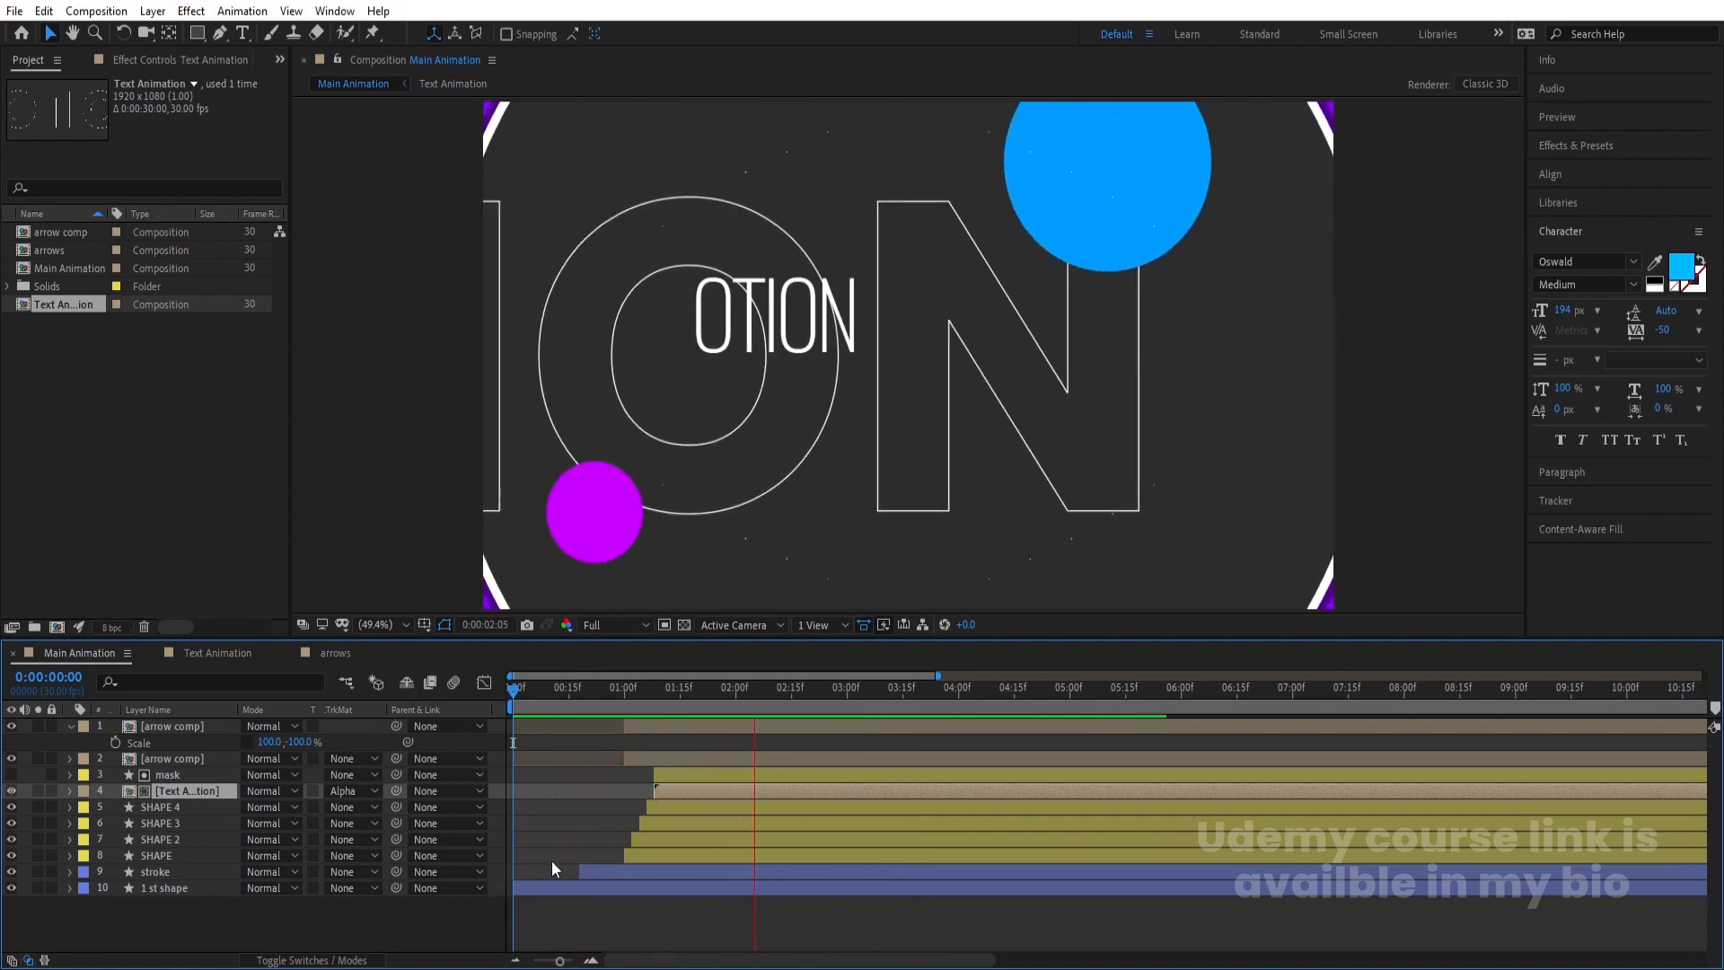
pyautogui.press('space')
pyautogui.press('space')
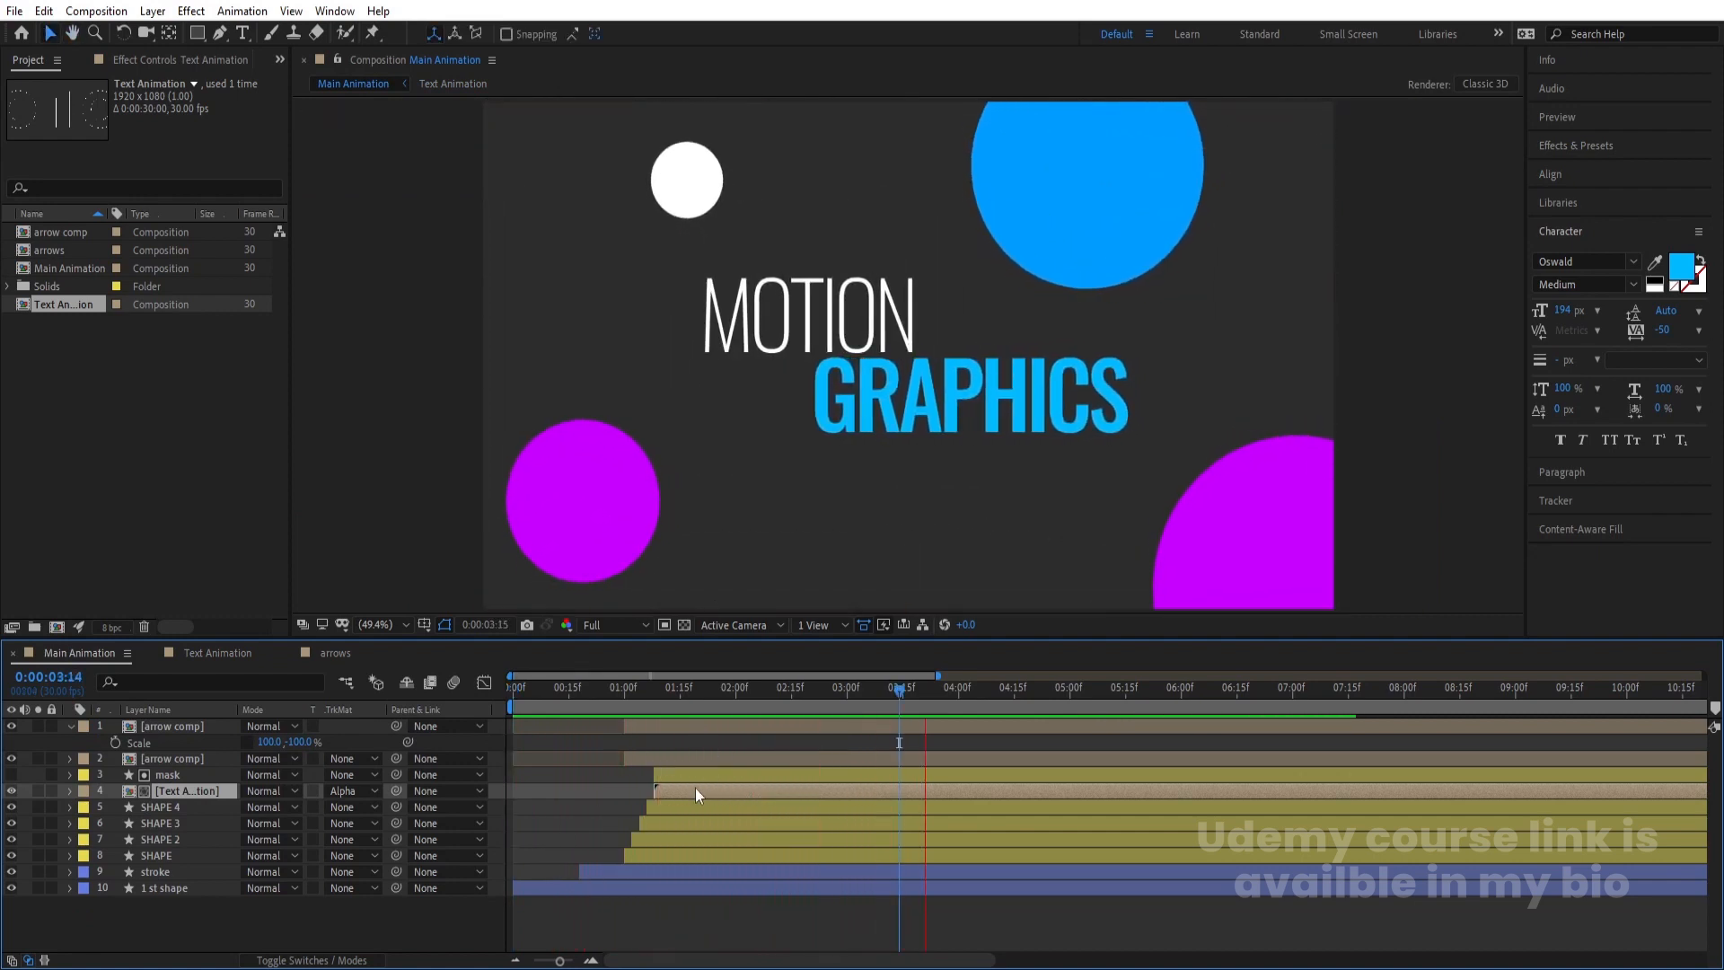
pyautogui.press('space')
# In Text Animation, pre-compose GRAPHICS, MOTION 2 and their two matte layers into a composition named text
pyautogui.doubleClick(660, 788)
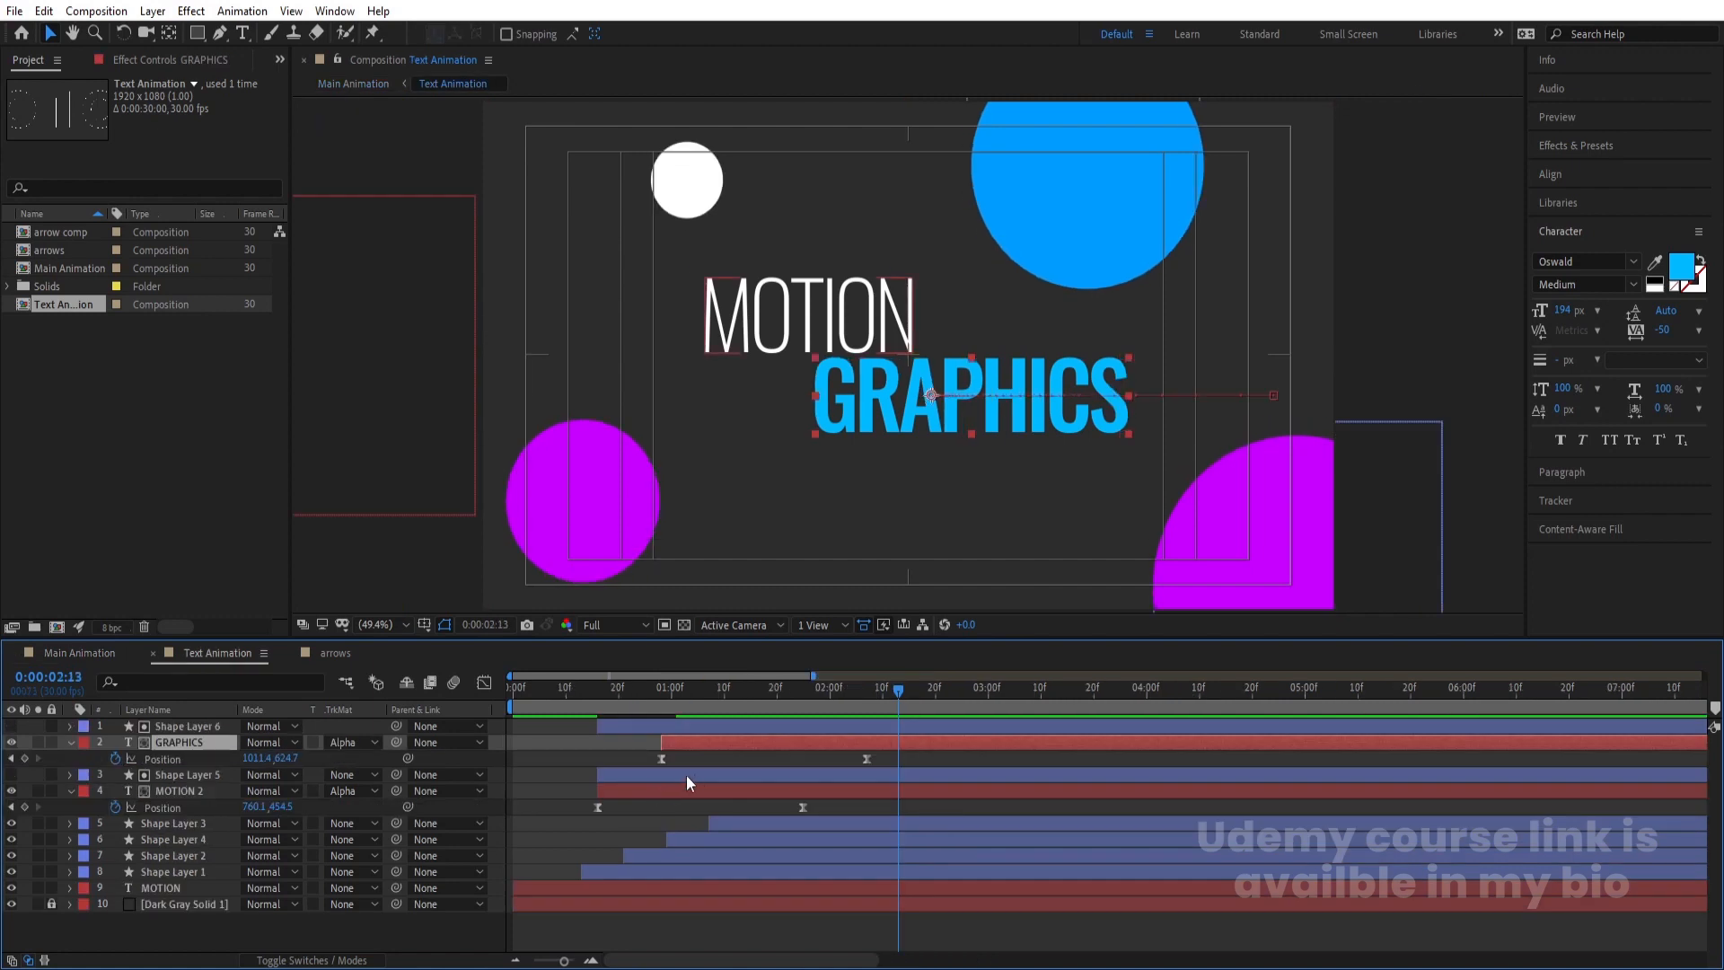
pyautogui.click(175, 792)
pyautogui.keyDown('shift'); pyautogui.click(171, 727); pyautogui.keyUp('shift')
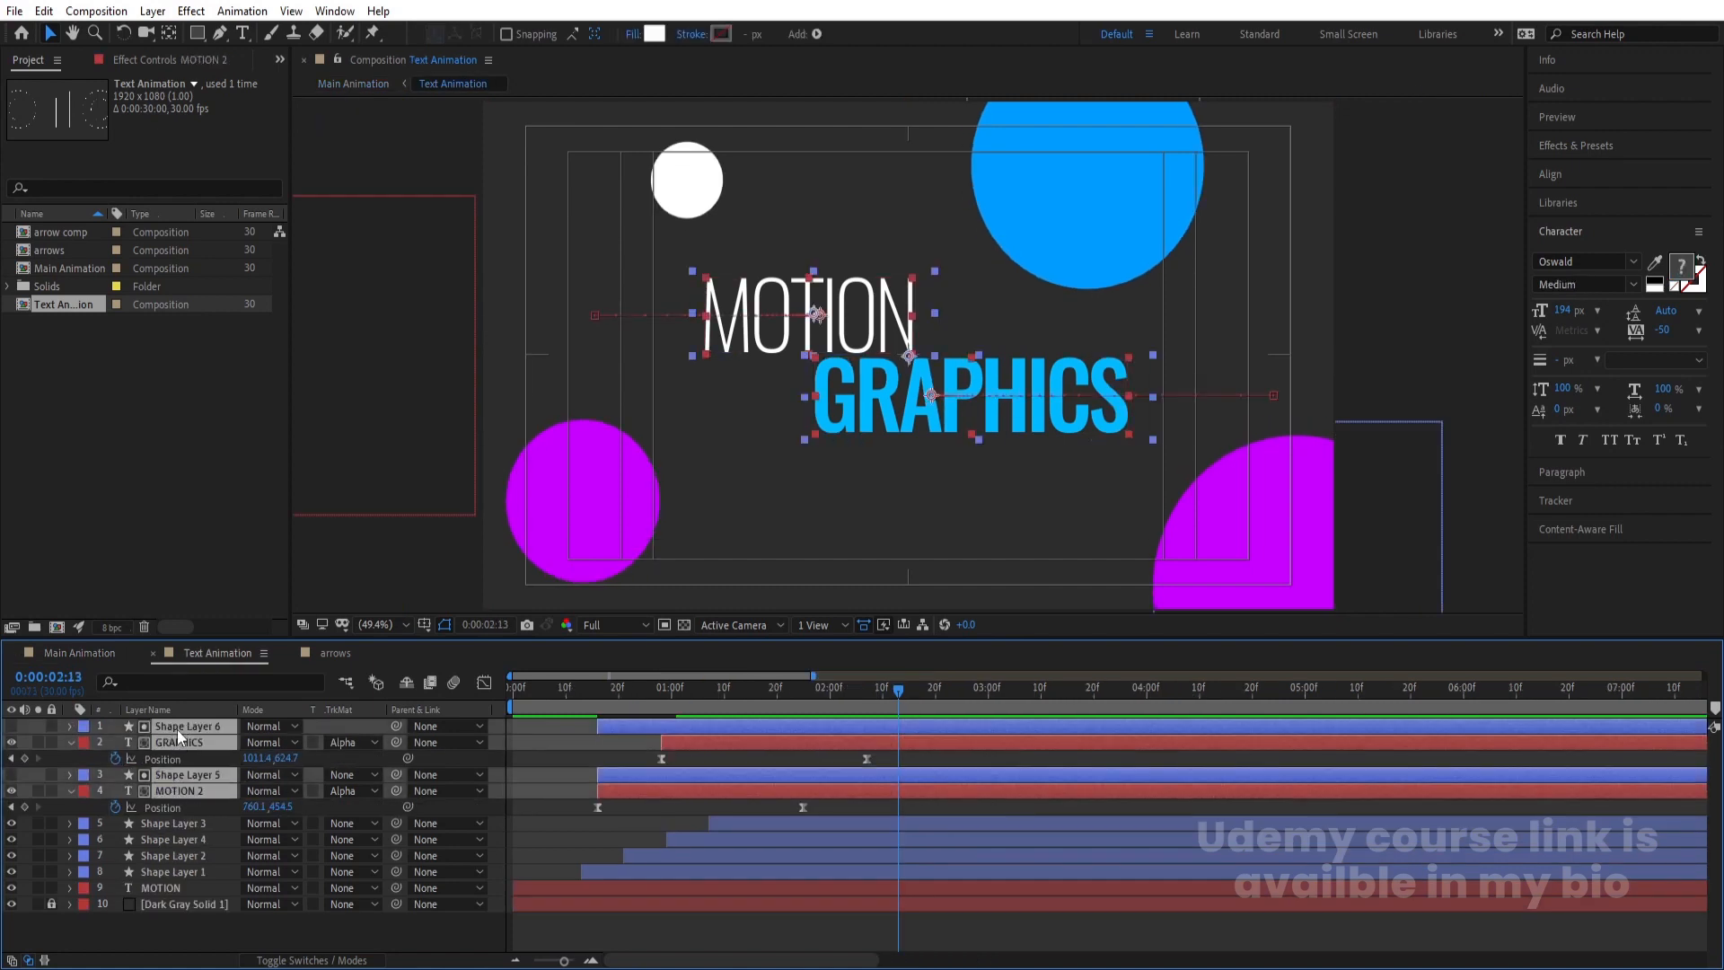
pyautogui.hotkey('ctrl', 'shift', 'c')
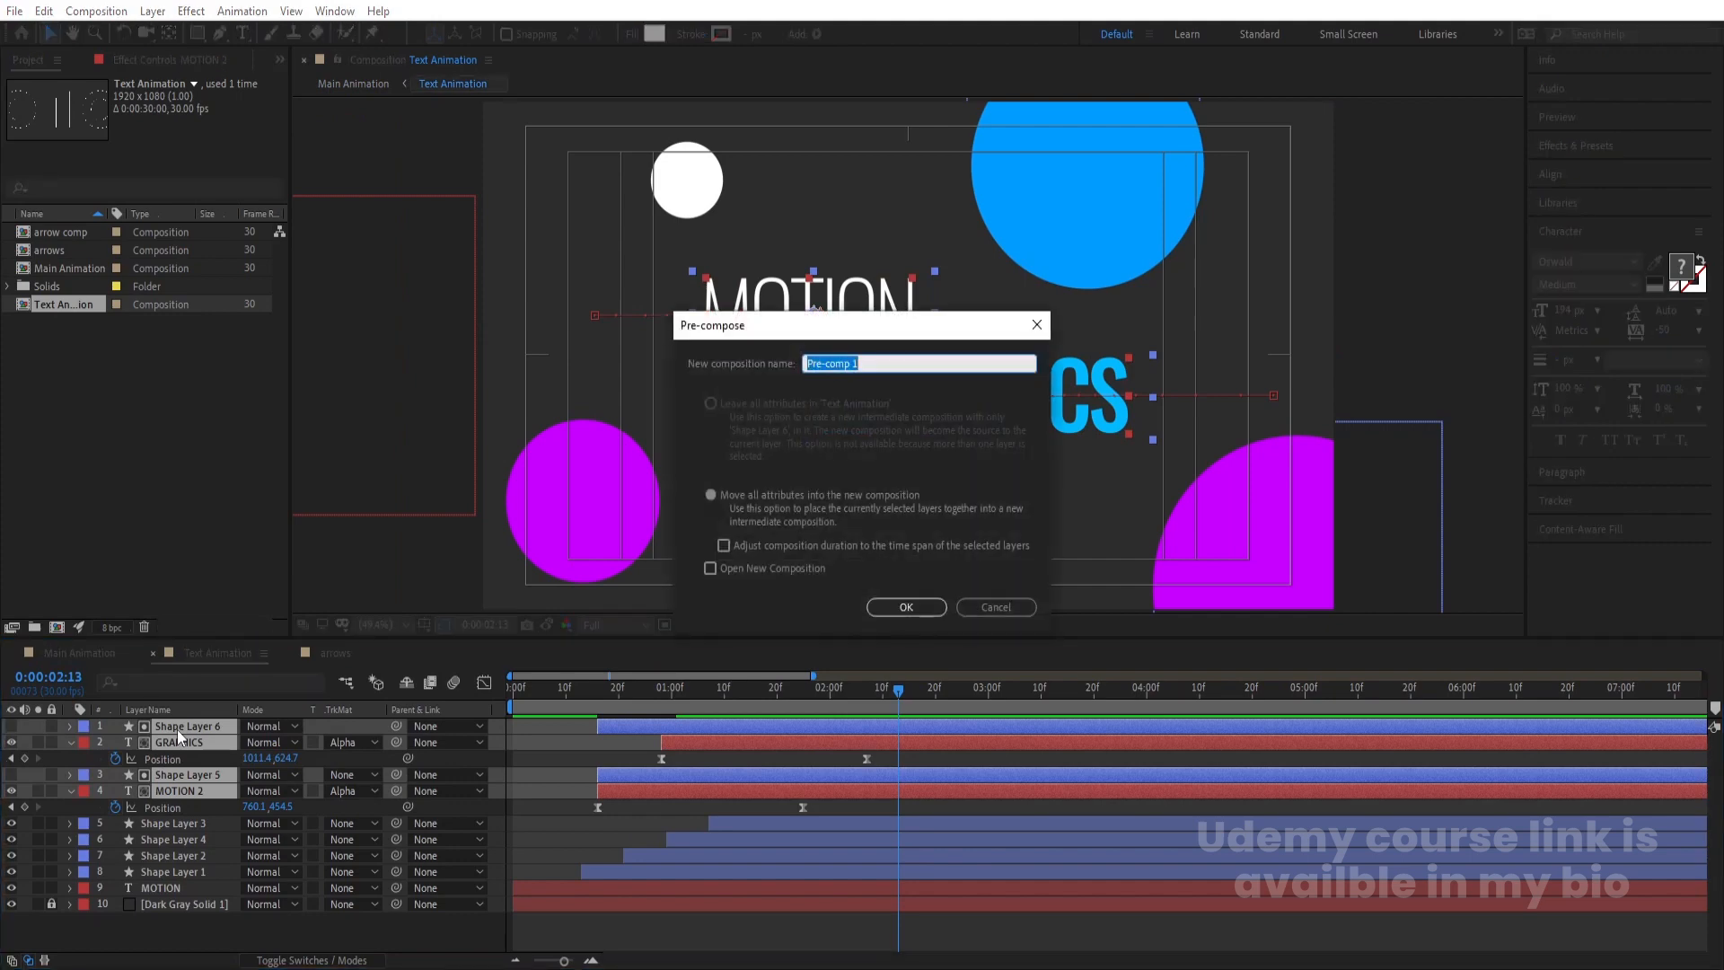
pyautogui.press('Return')
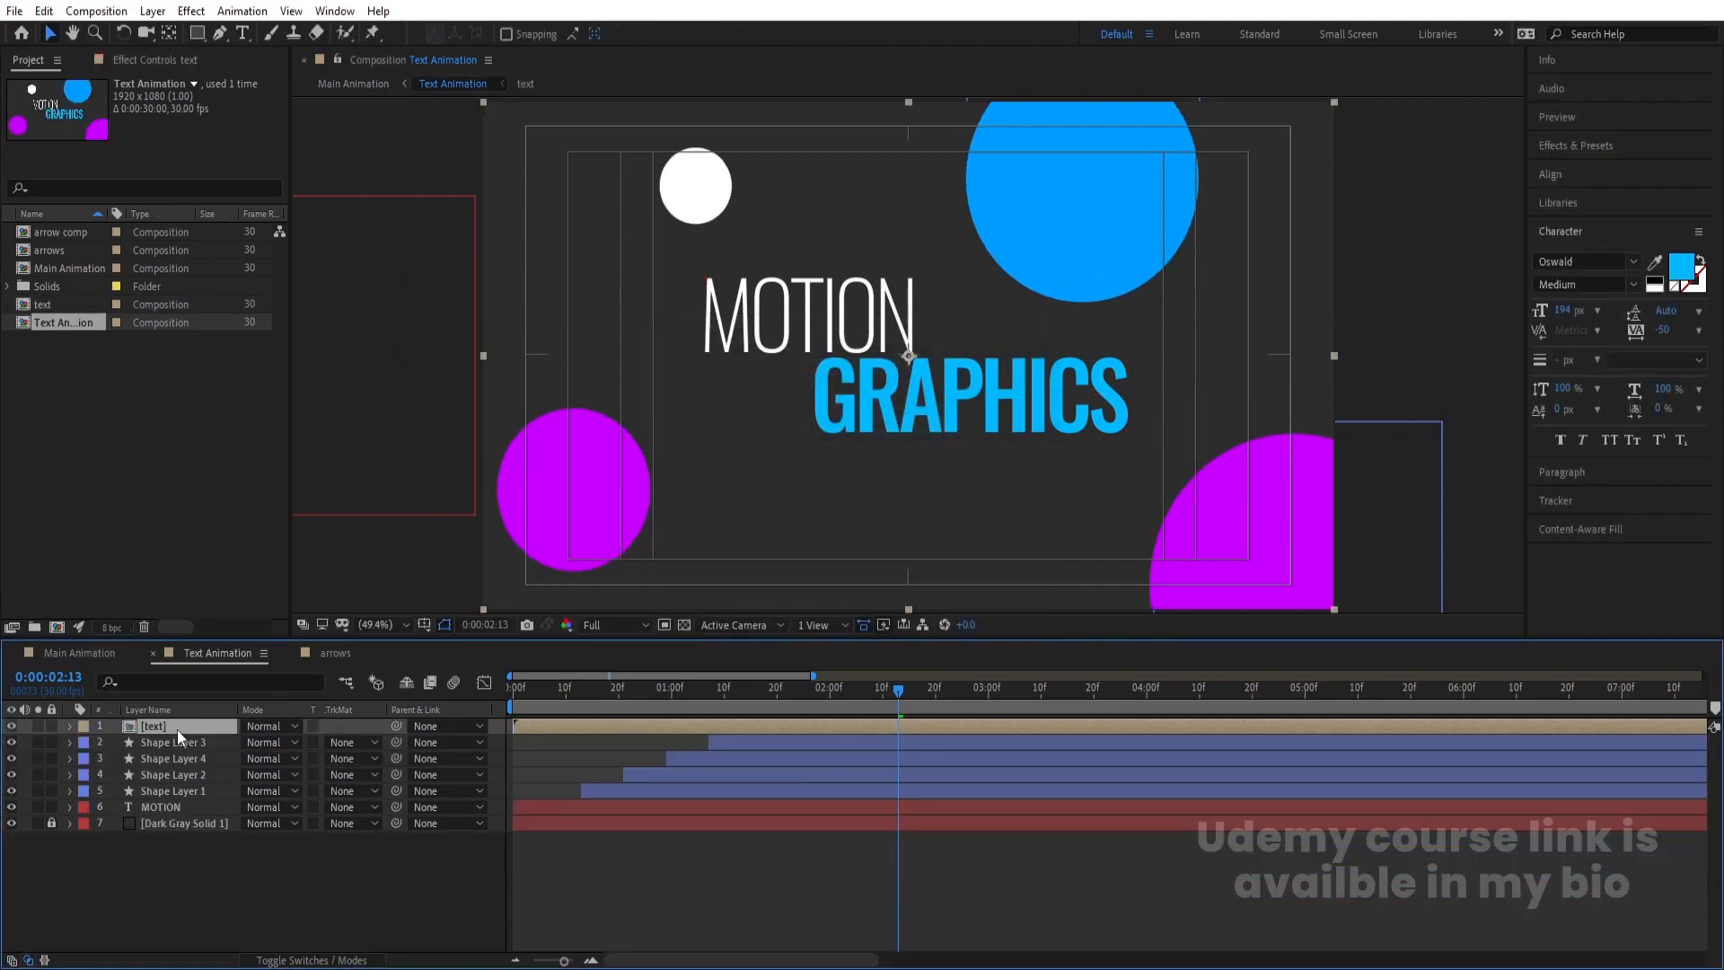
# Find the Distort Transform effect and apply it to the text pre-composition layer
pyautogui.click(1577, 145)
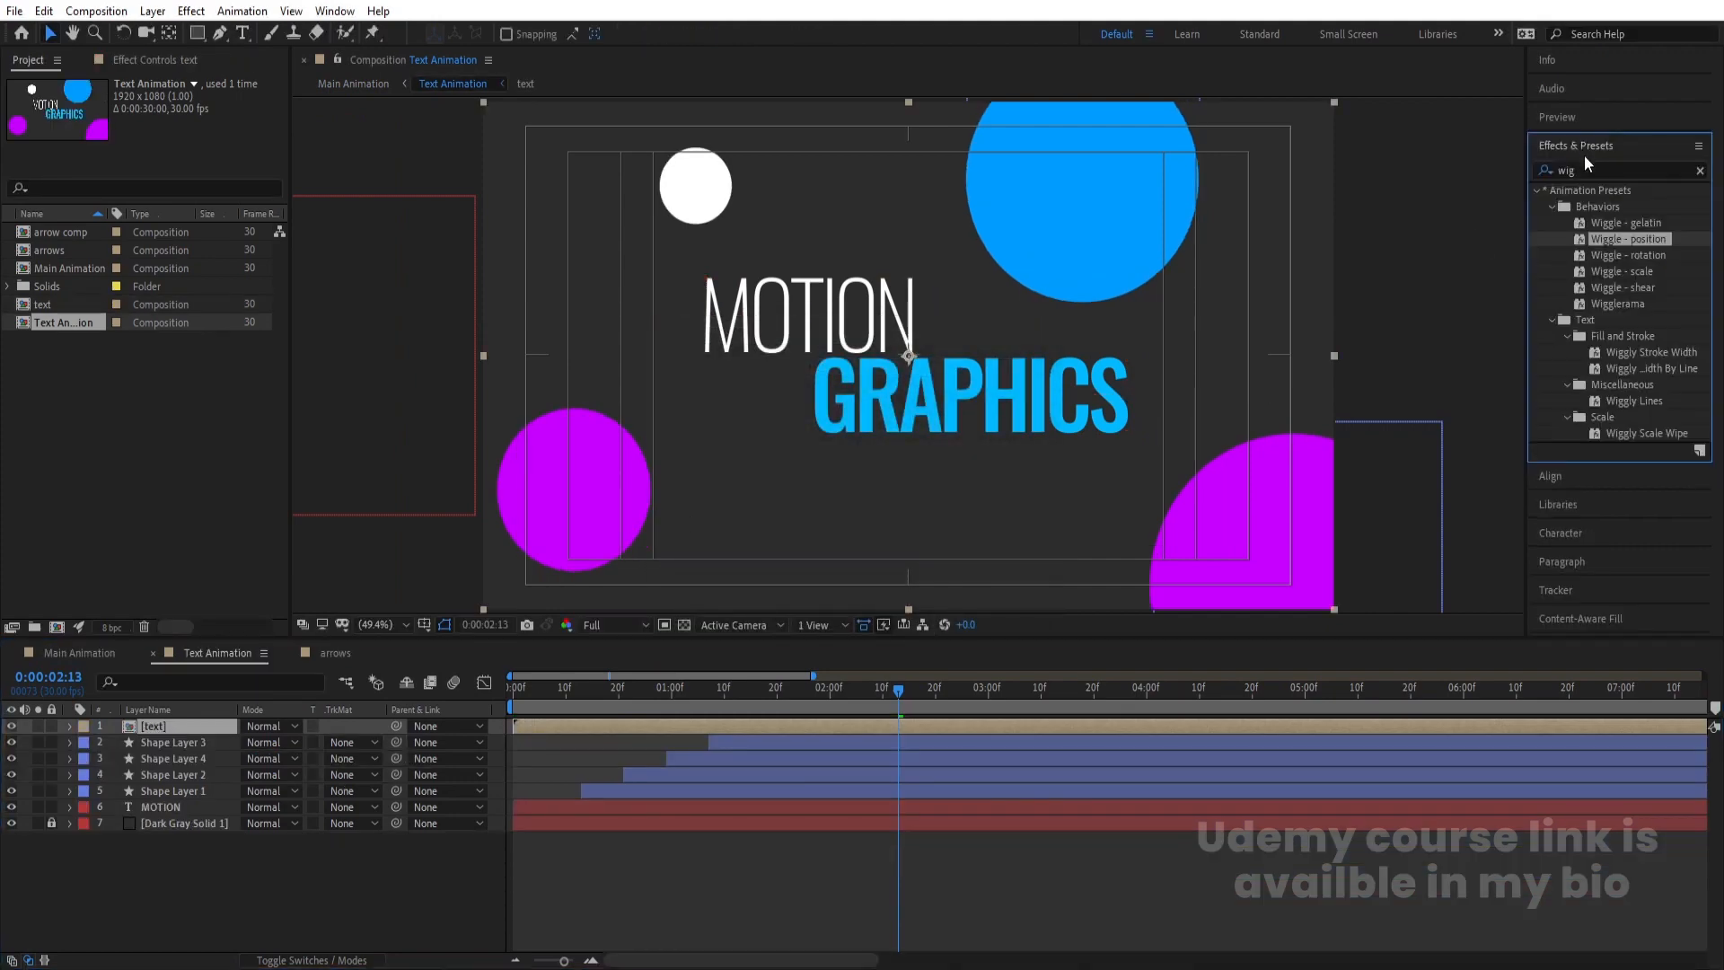
pyautogui.click(1586, 168)
pyautogui.write('tran')
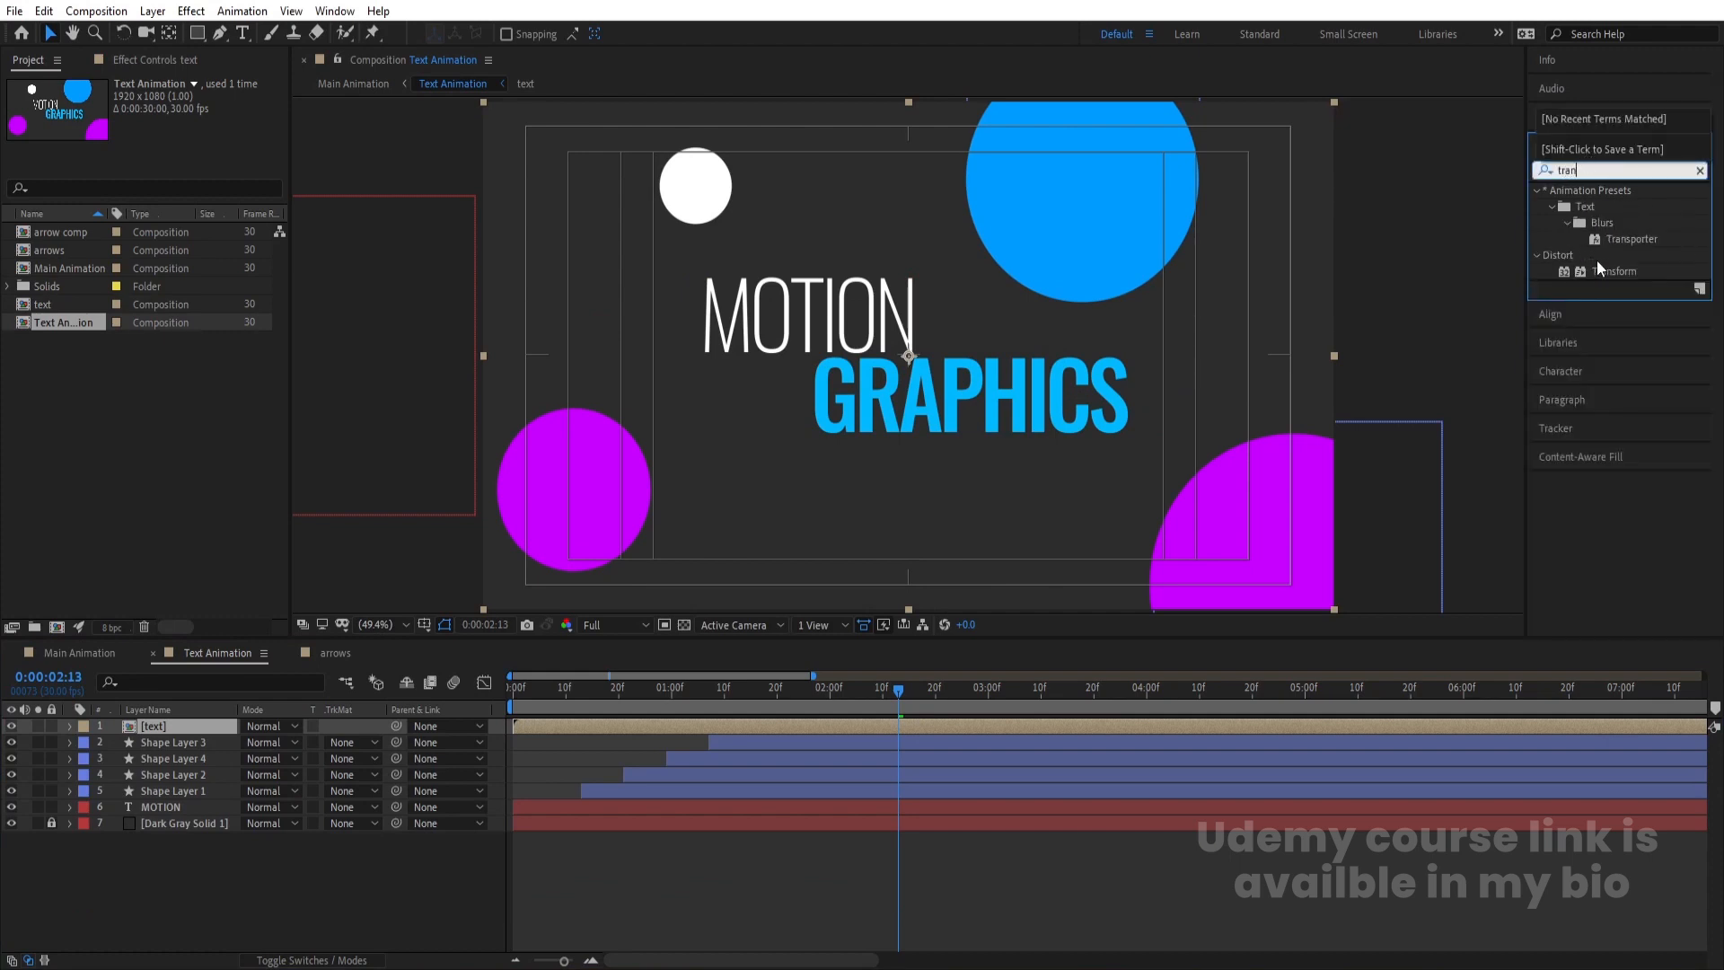
pyautogui.doubleClick(1600, 264)
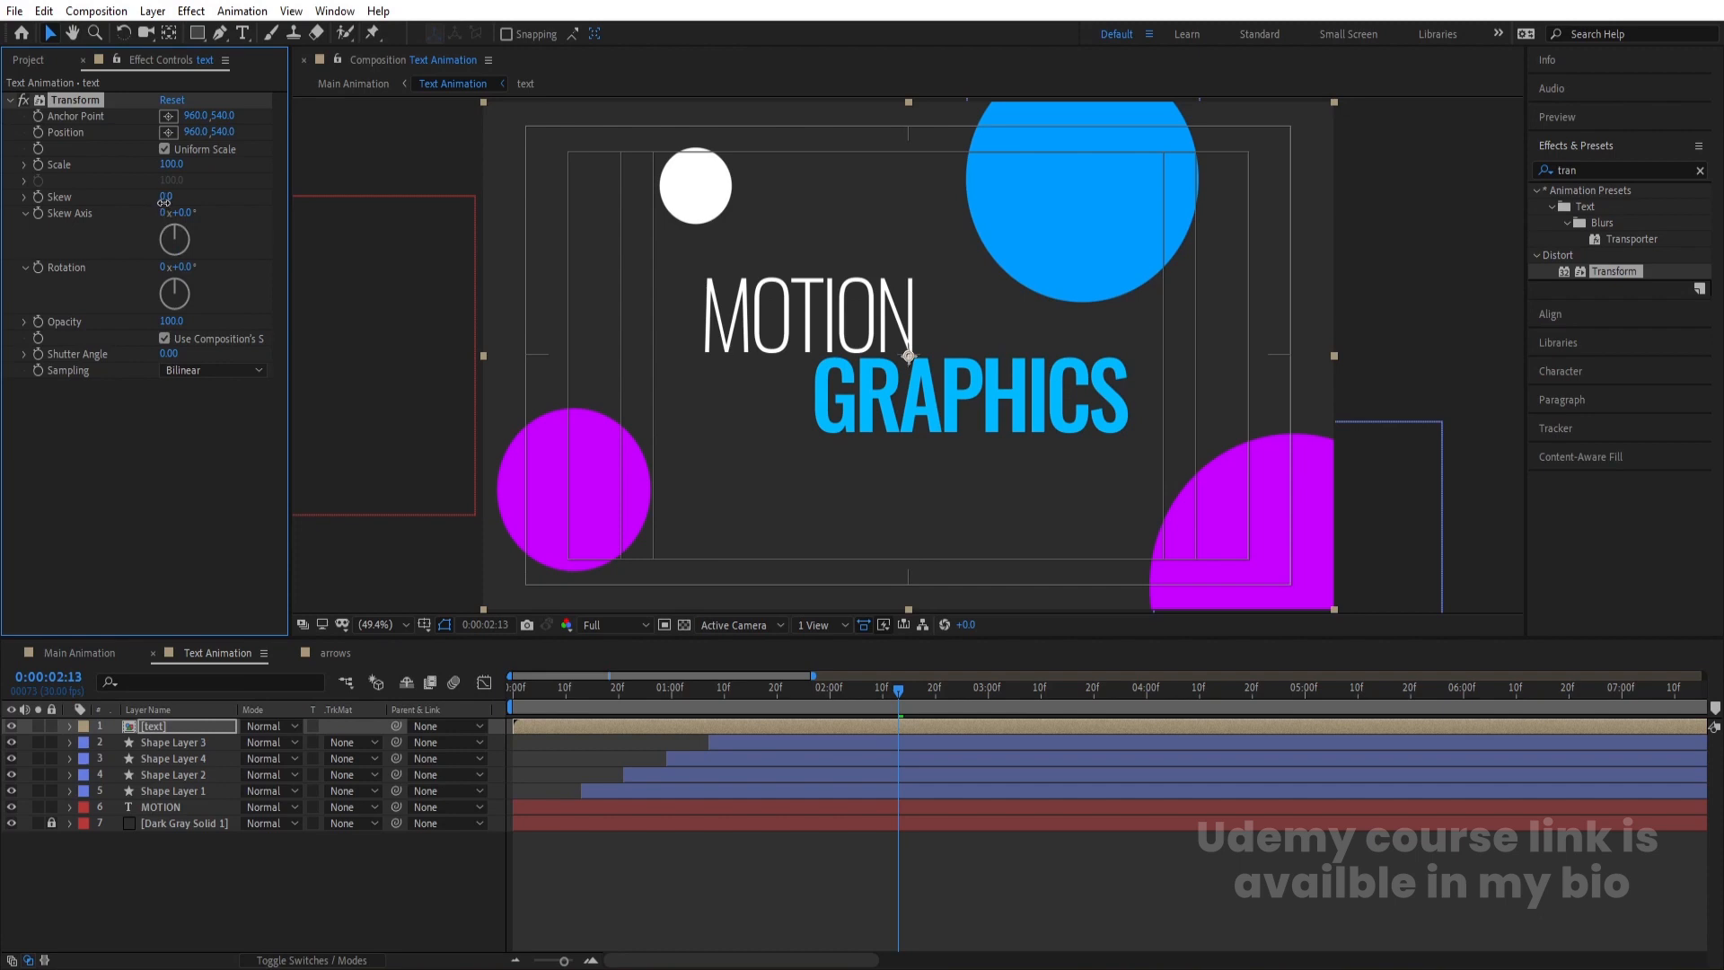
# Slant the title with the Transform effect by setting Skew to 10 and Skew Axis to 90°
pyautogui.moveTo(164, 202); pyautogui.dragTo(224, 221)
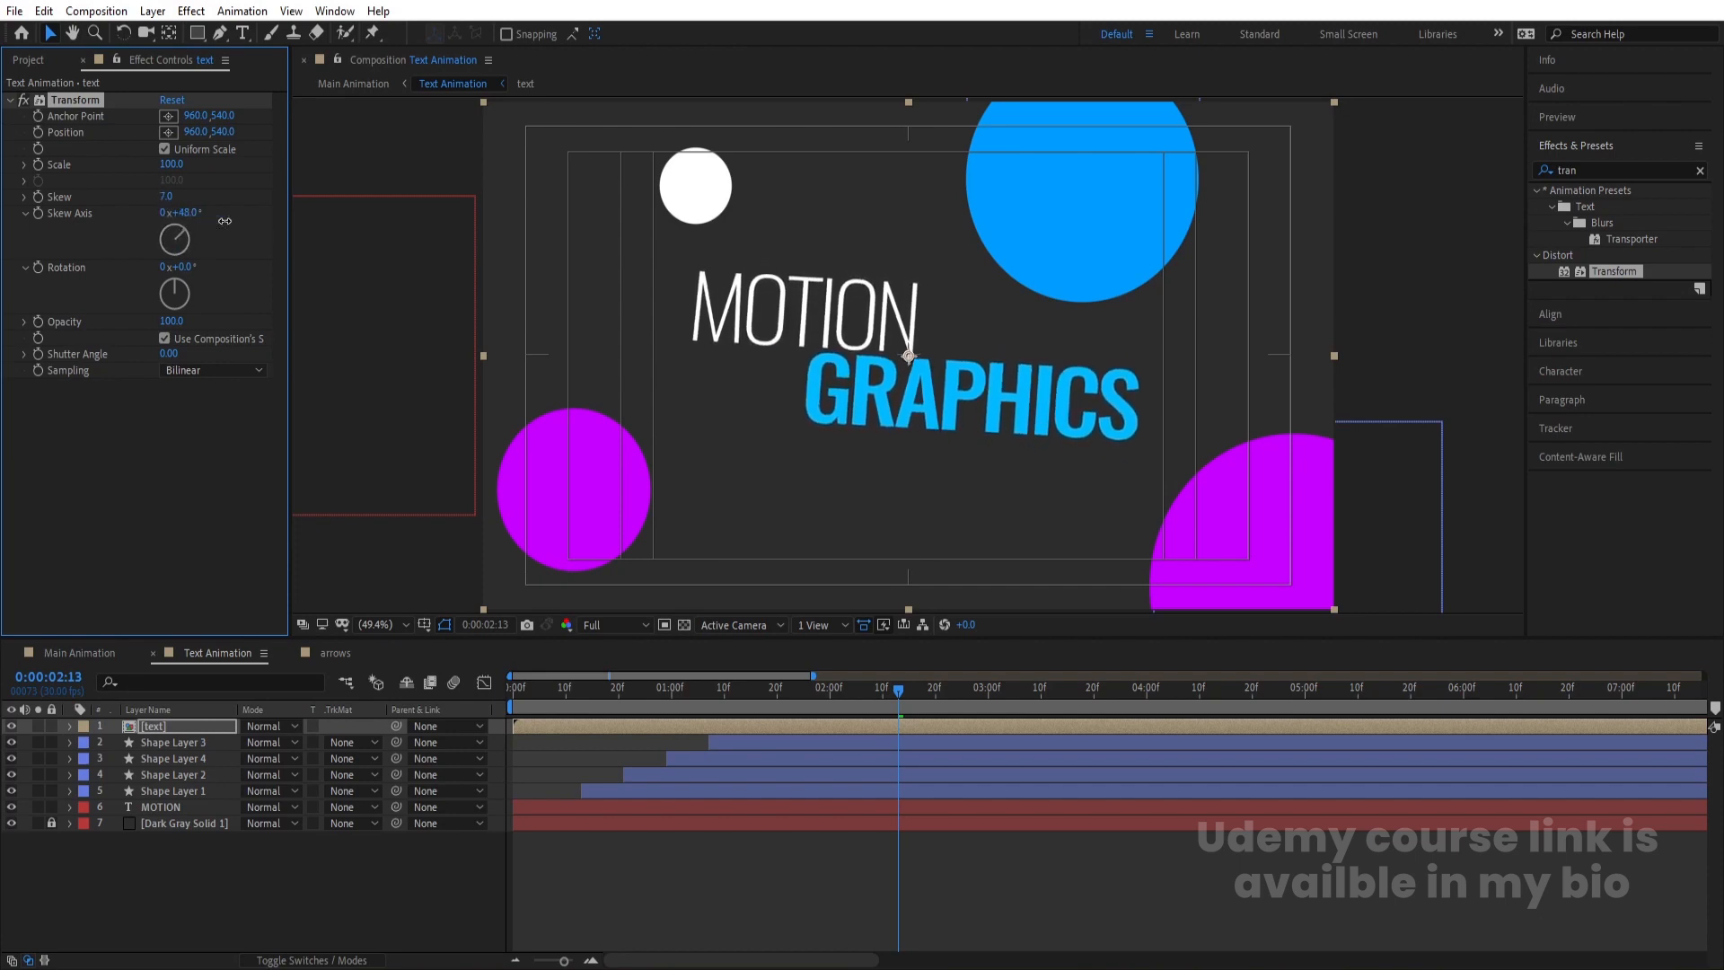
pyautogui.write('0')
pyautogui.press('Return')
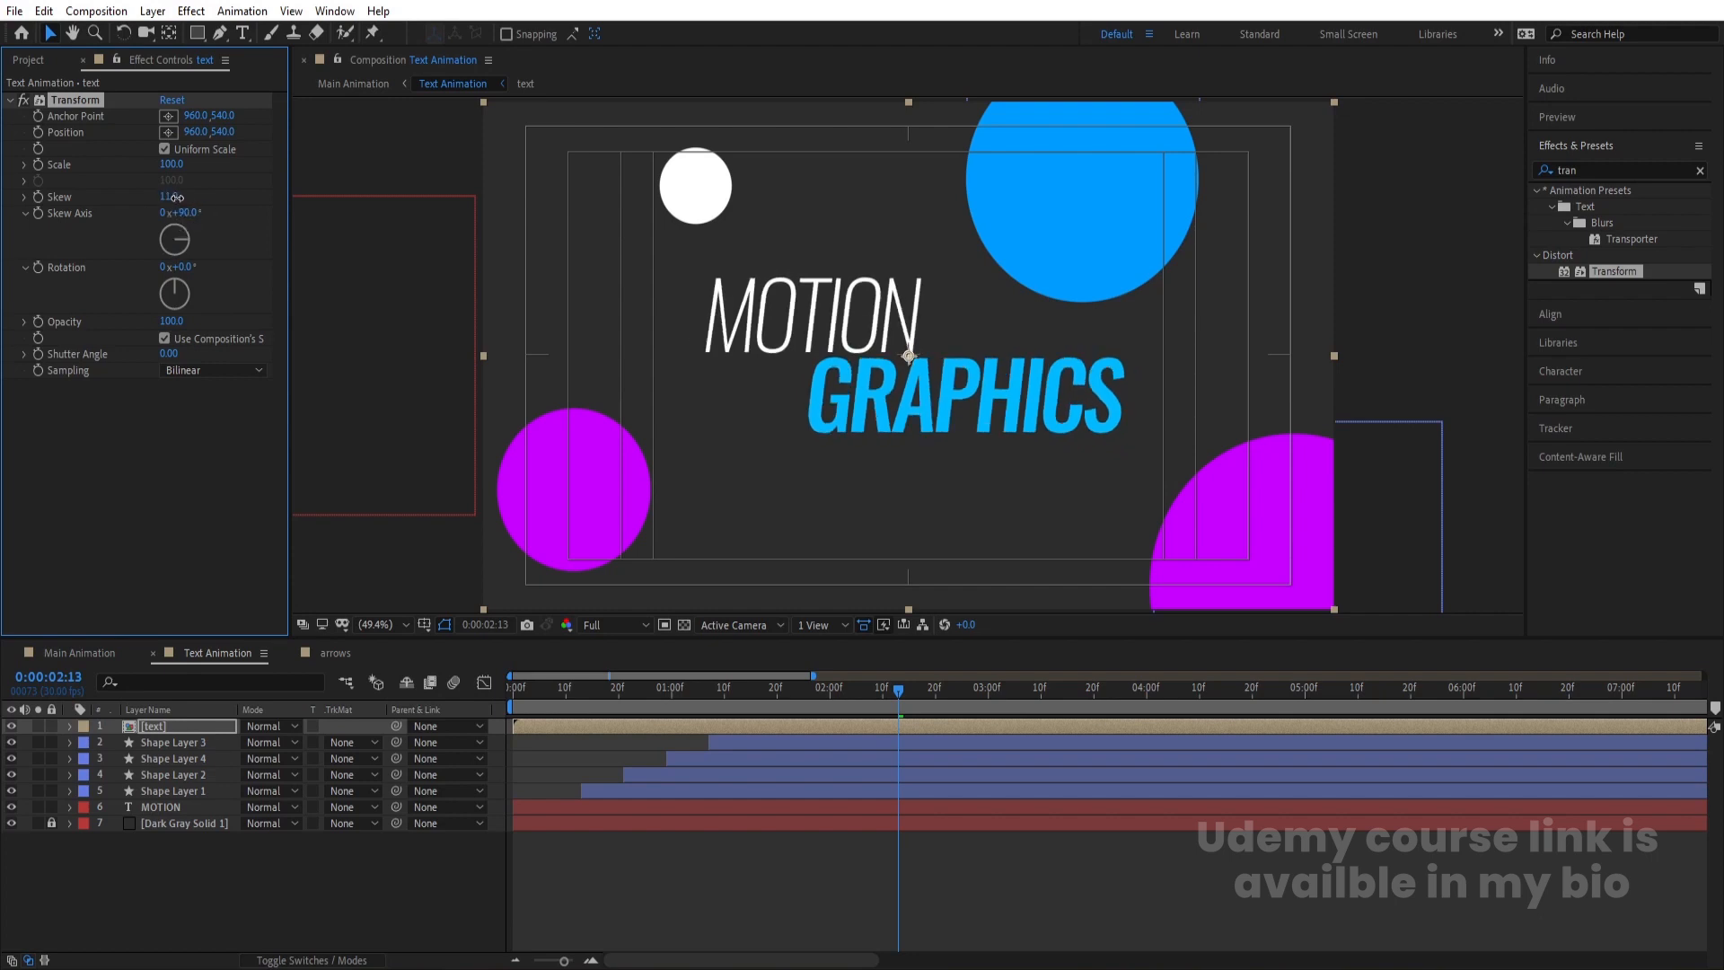
pyautogui.moveTo(177, 197); pyautogui.dragTo(173, 198)
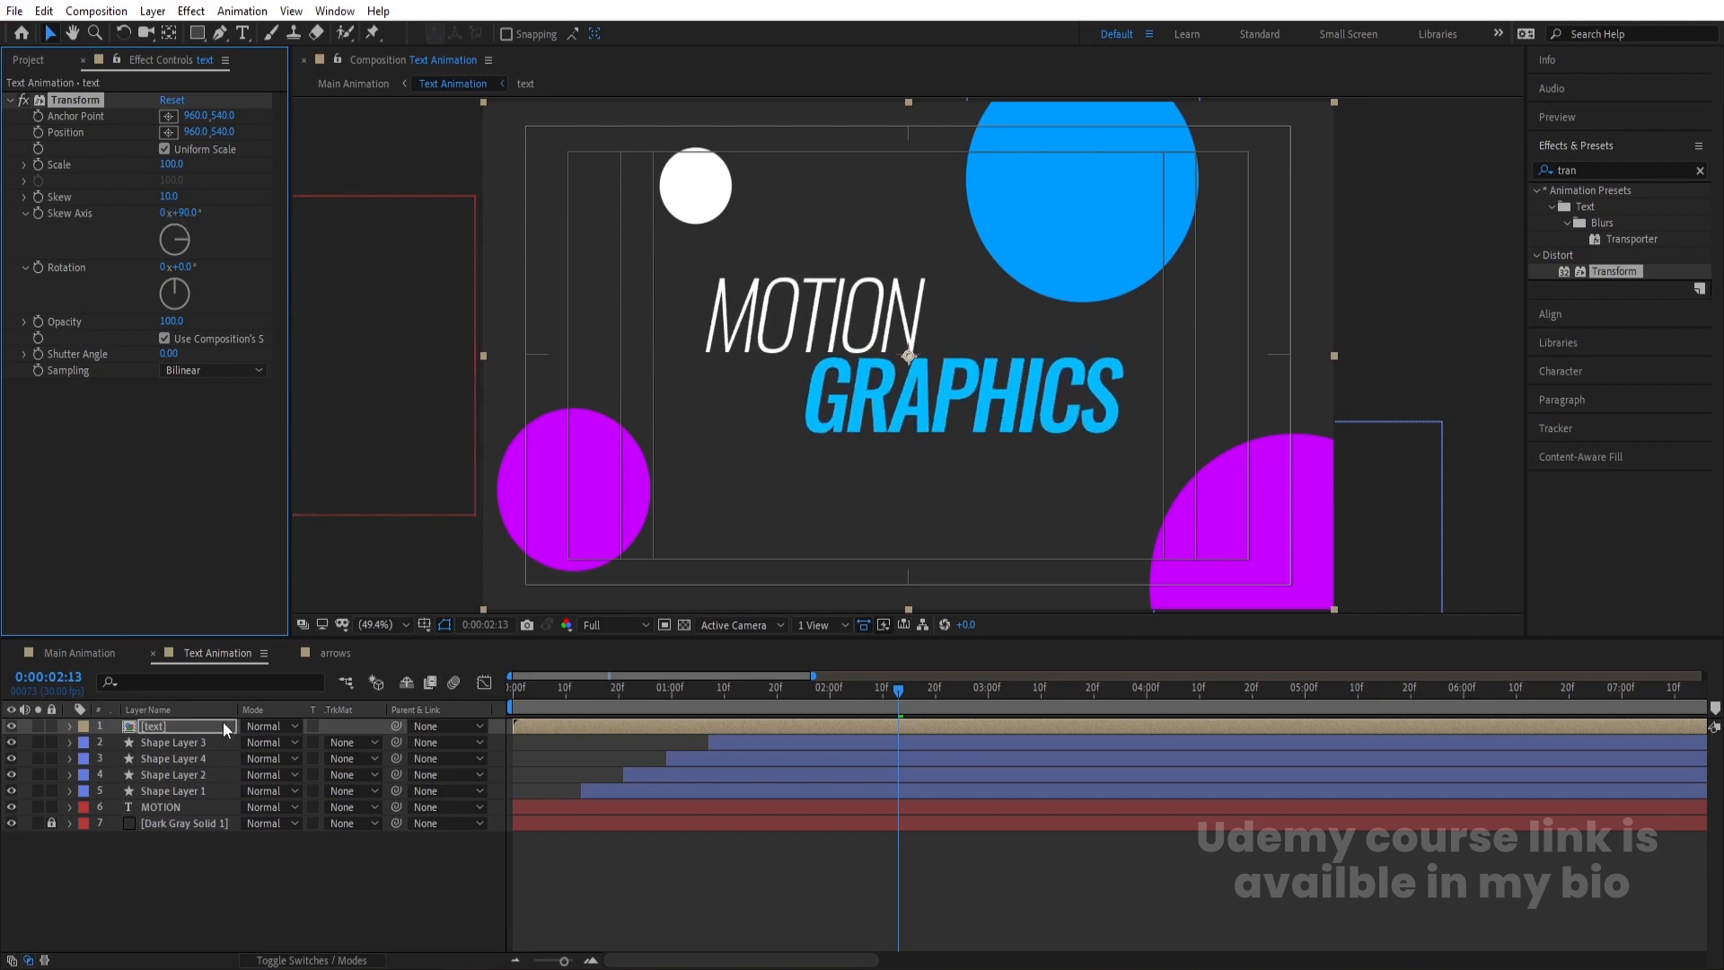
# Apply Drop Shadow to the text layer with Distance 19 and Softness 203
pyautogui.click(191, 727)
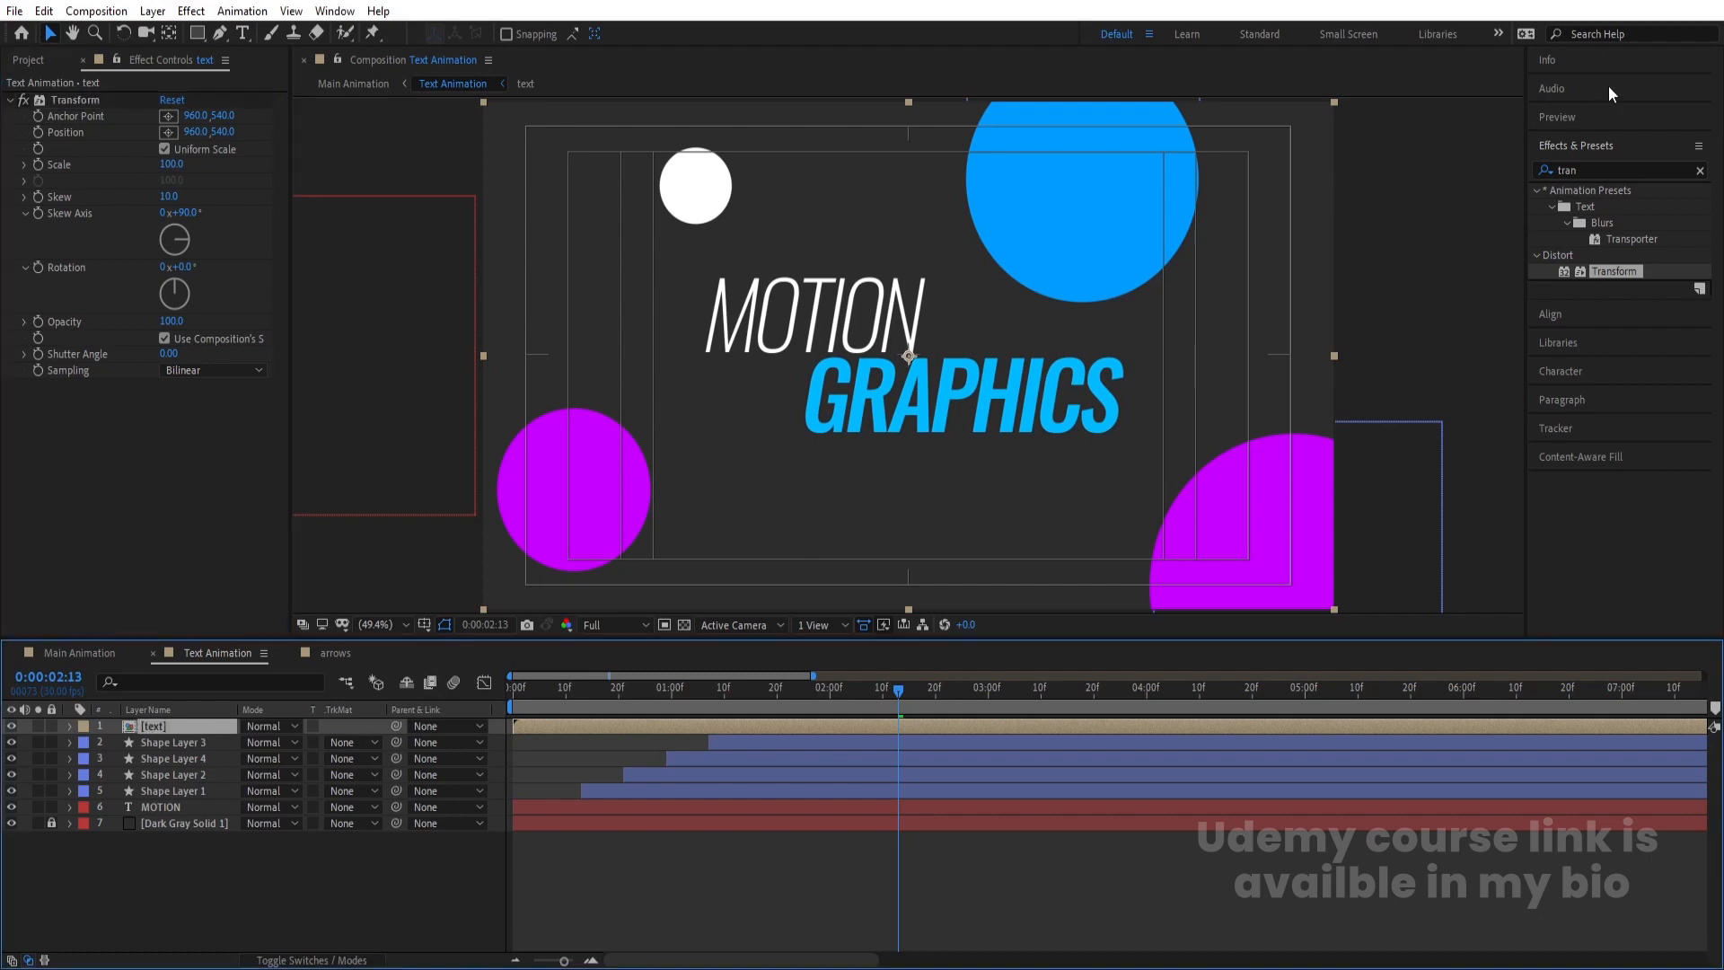
pyautogui.click(1601, 172)
pyautogui.write('drop')
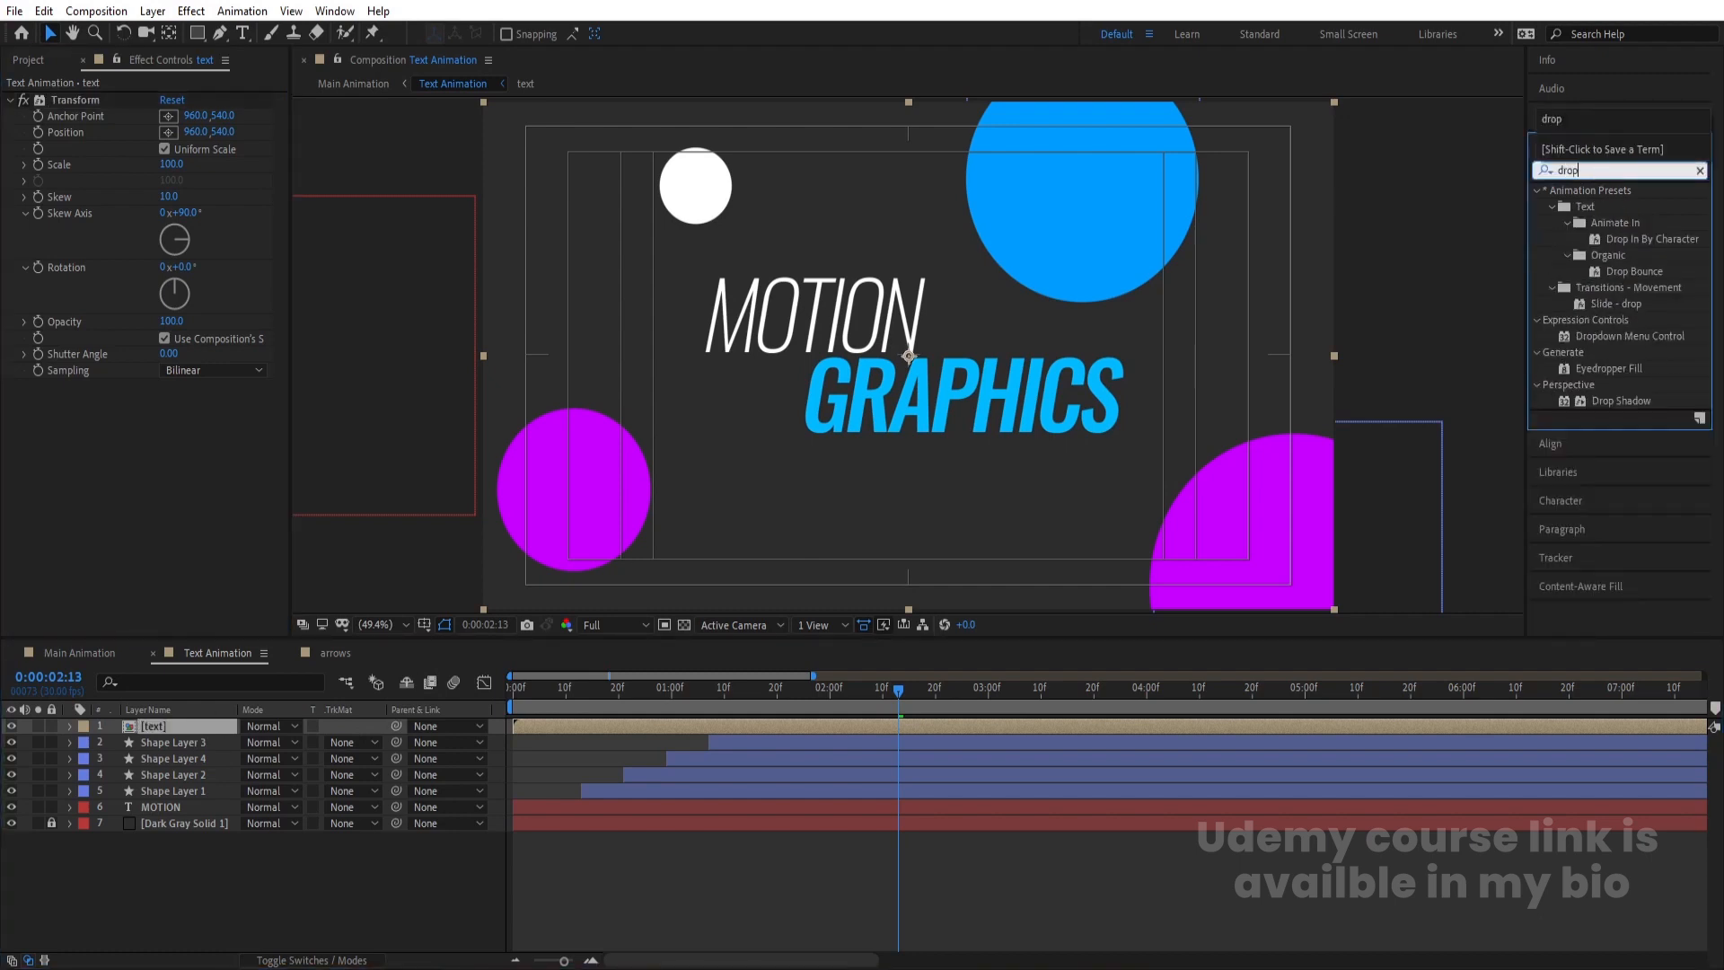
pyautogui.doubleClick(1635, 401)
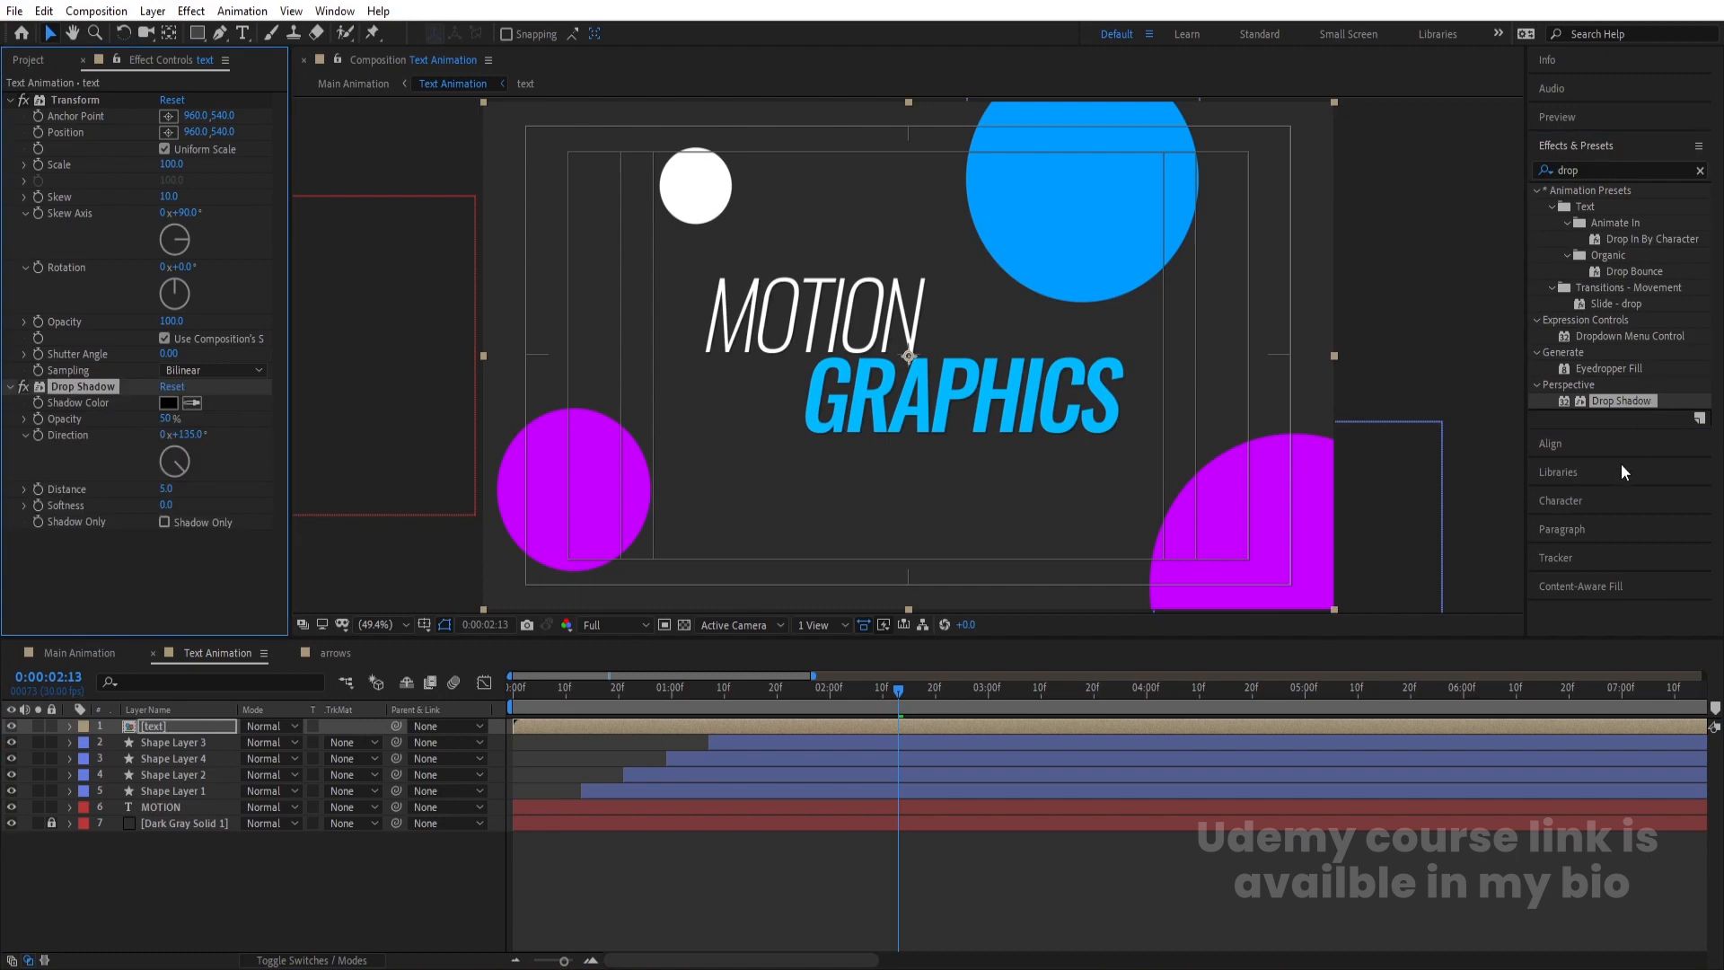
pyautogui.moveTo(164, 488); pyautogui.dragTo(181, 488)
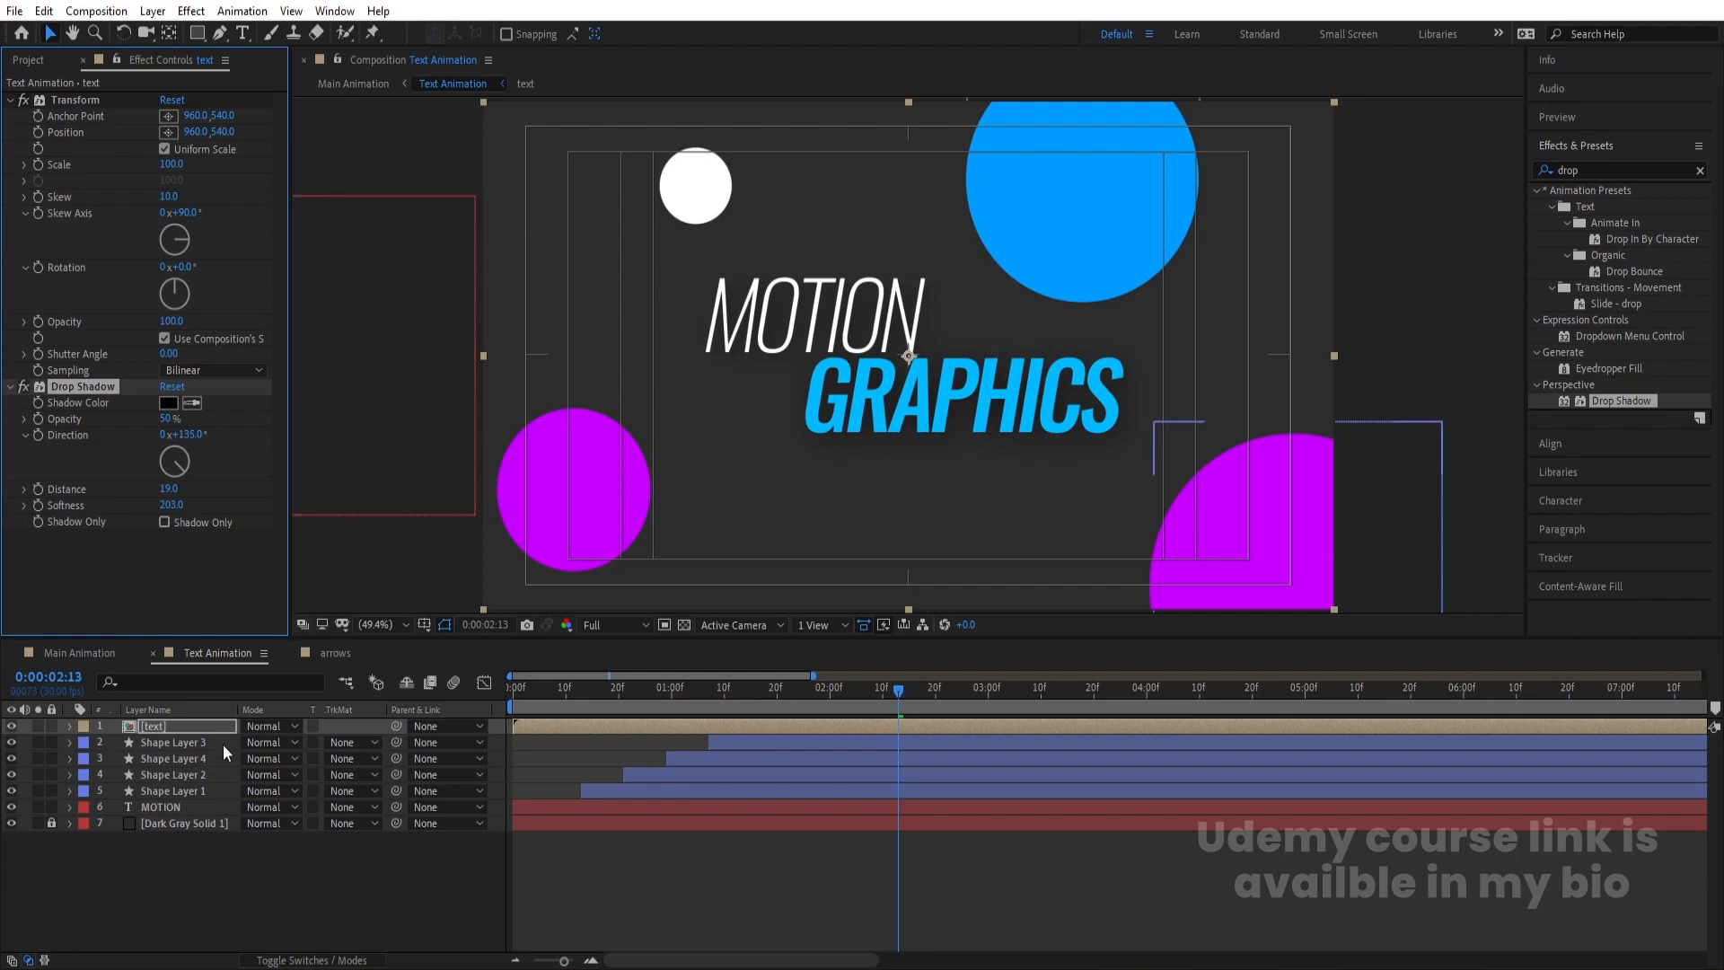
# Apply Glow to Shape Layer 3 with threshold 82.4%, radius 200 and intensity 0.5
pyautogui.click(175, 742)
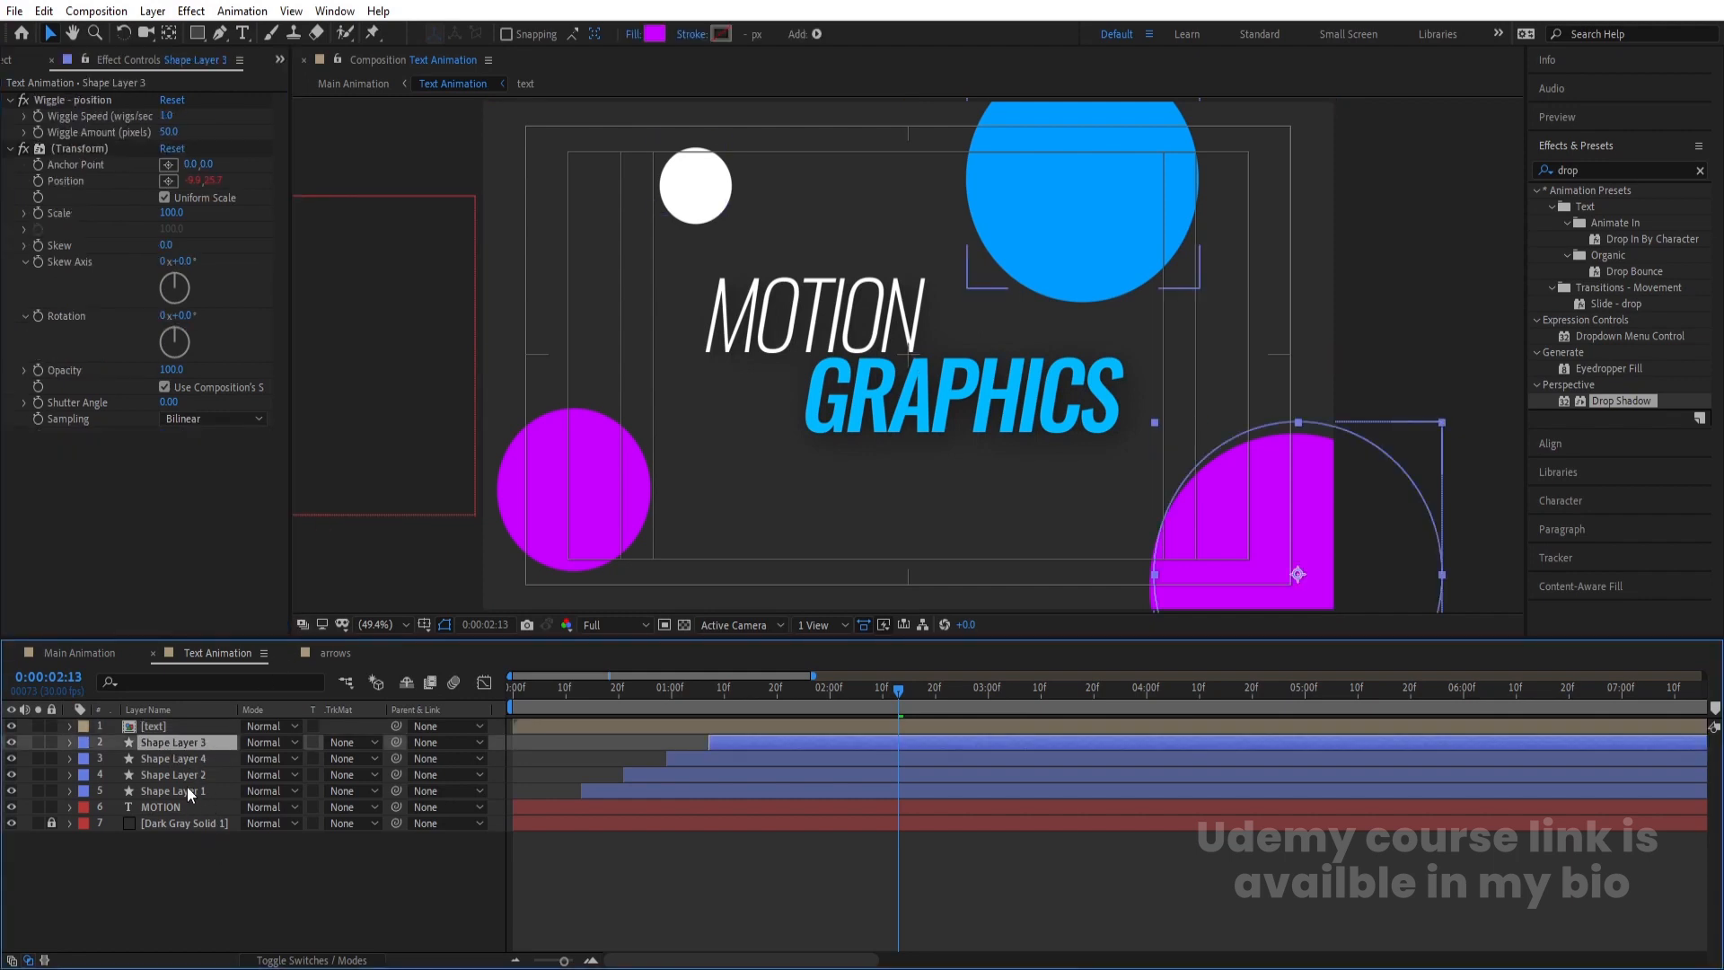
pyautogui.click(1610, 170)
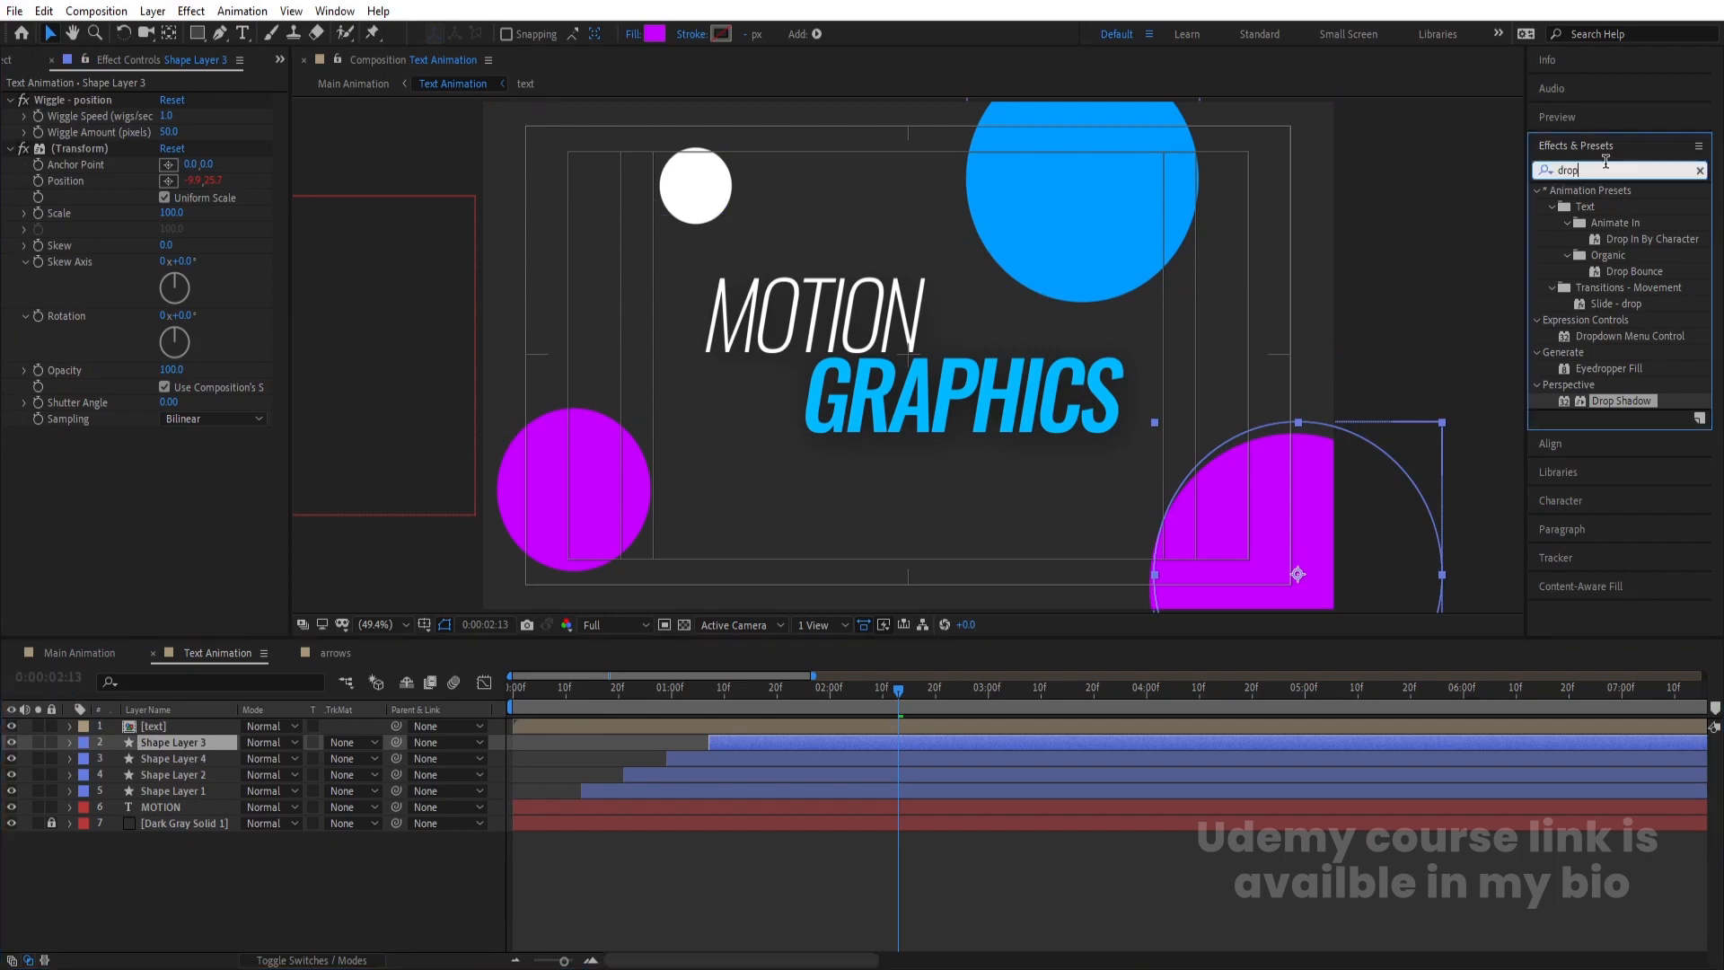
pyautogui.write('glow')
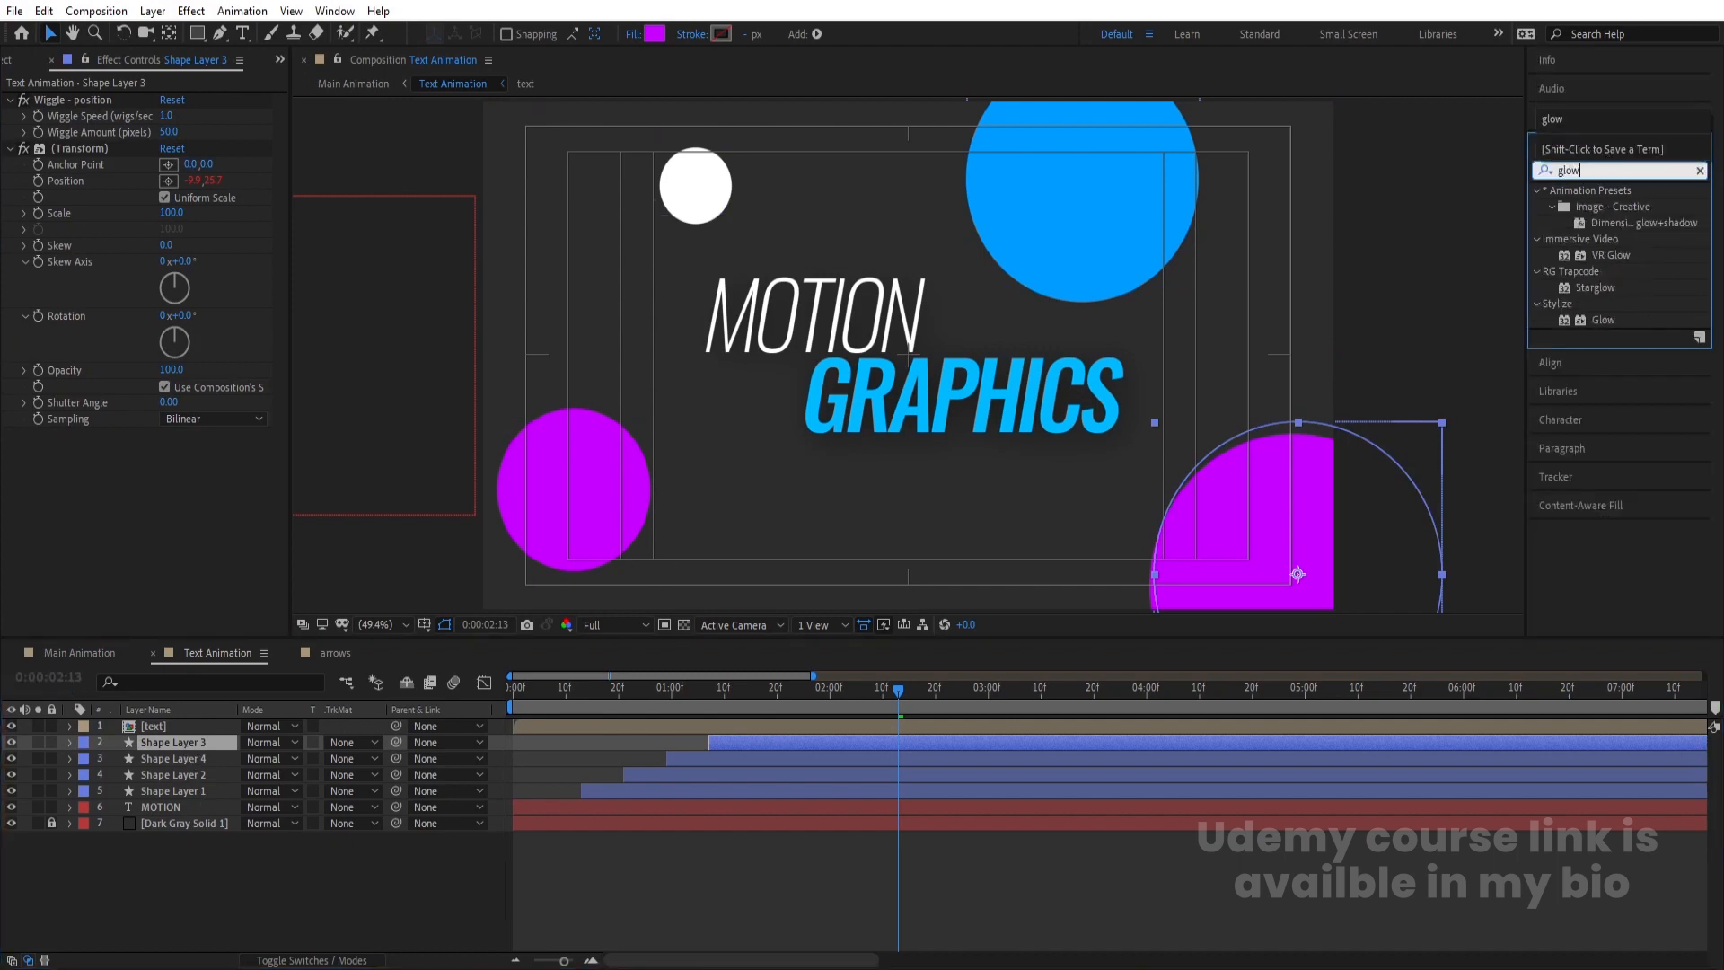
pyautogui.doubleClick(1604, 321)
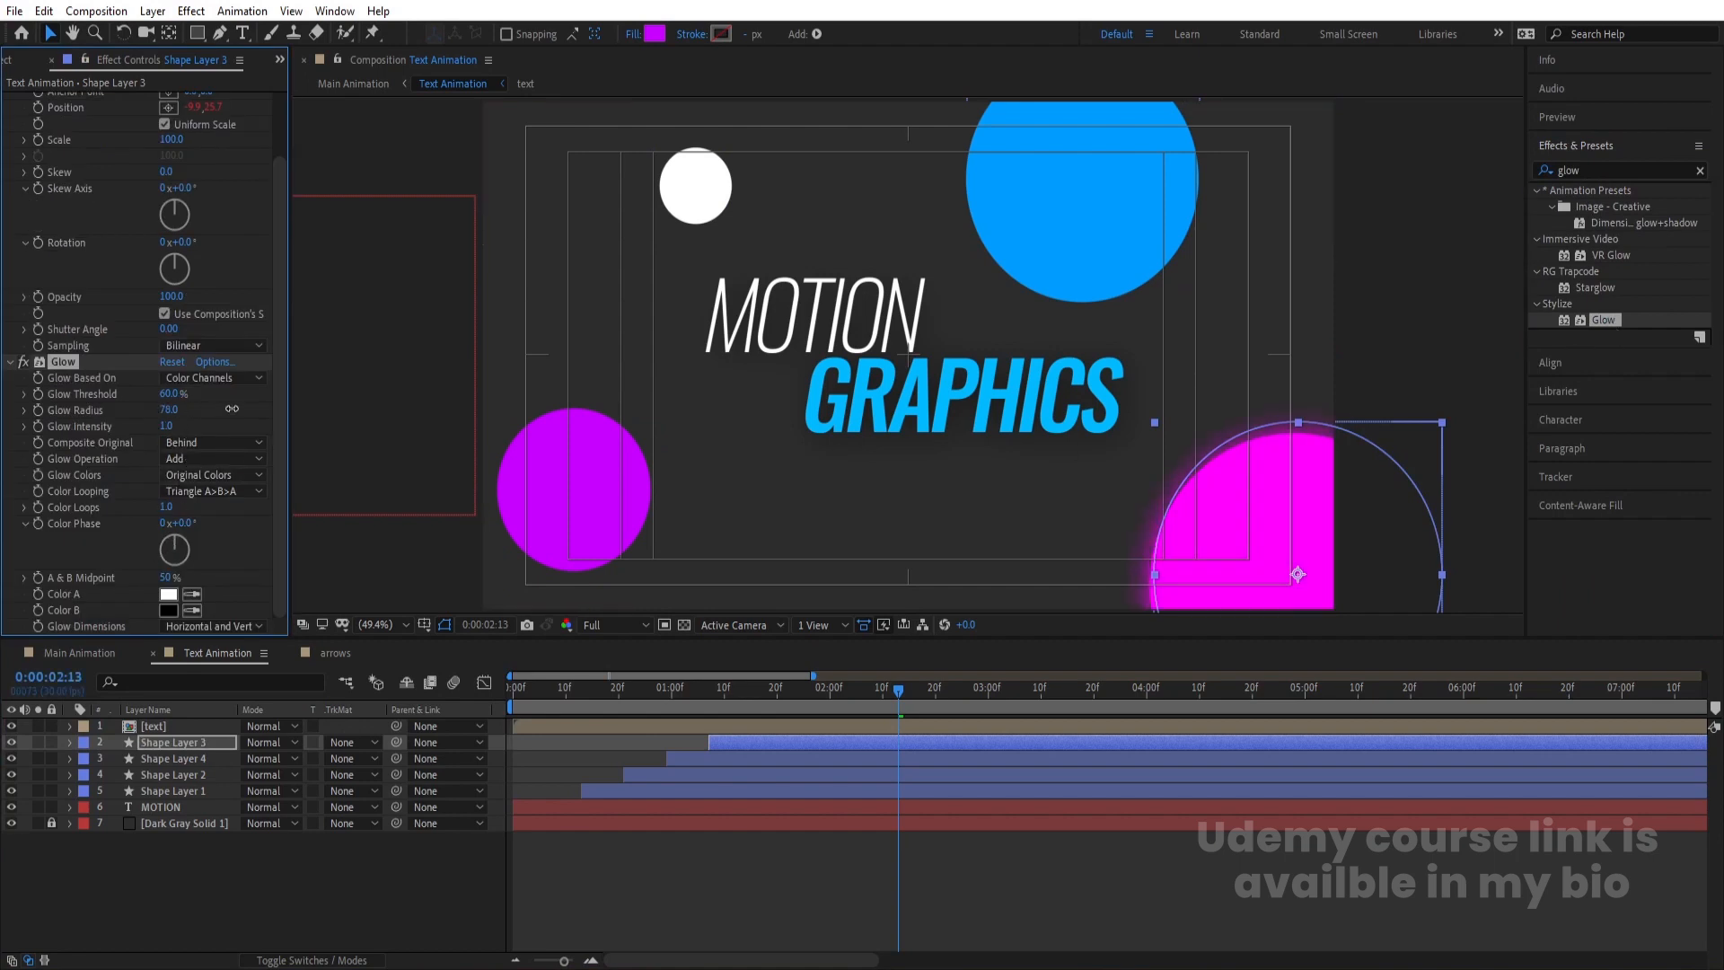
pyautogui.moveTo(210, 393); pyautogui.dragTo(223, 392)
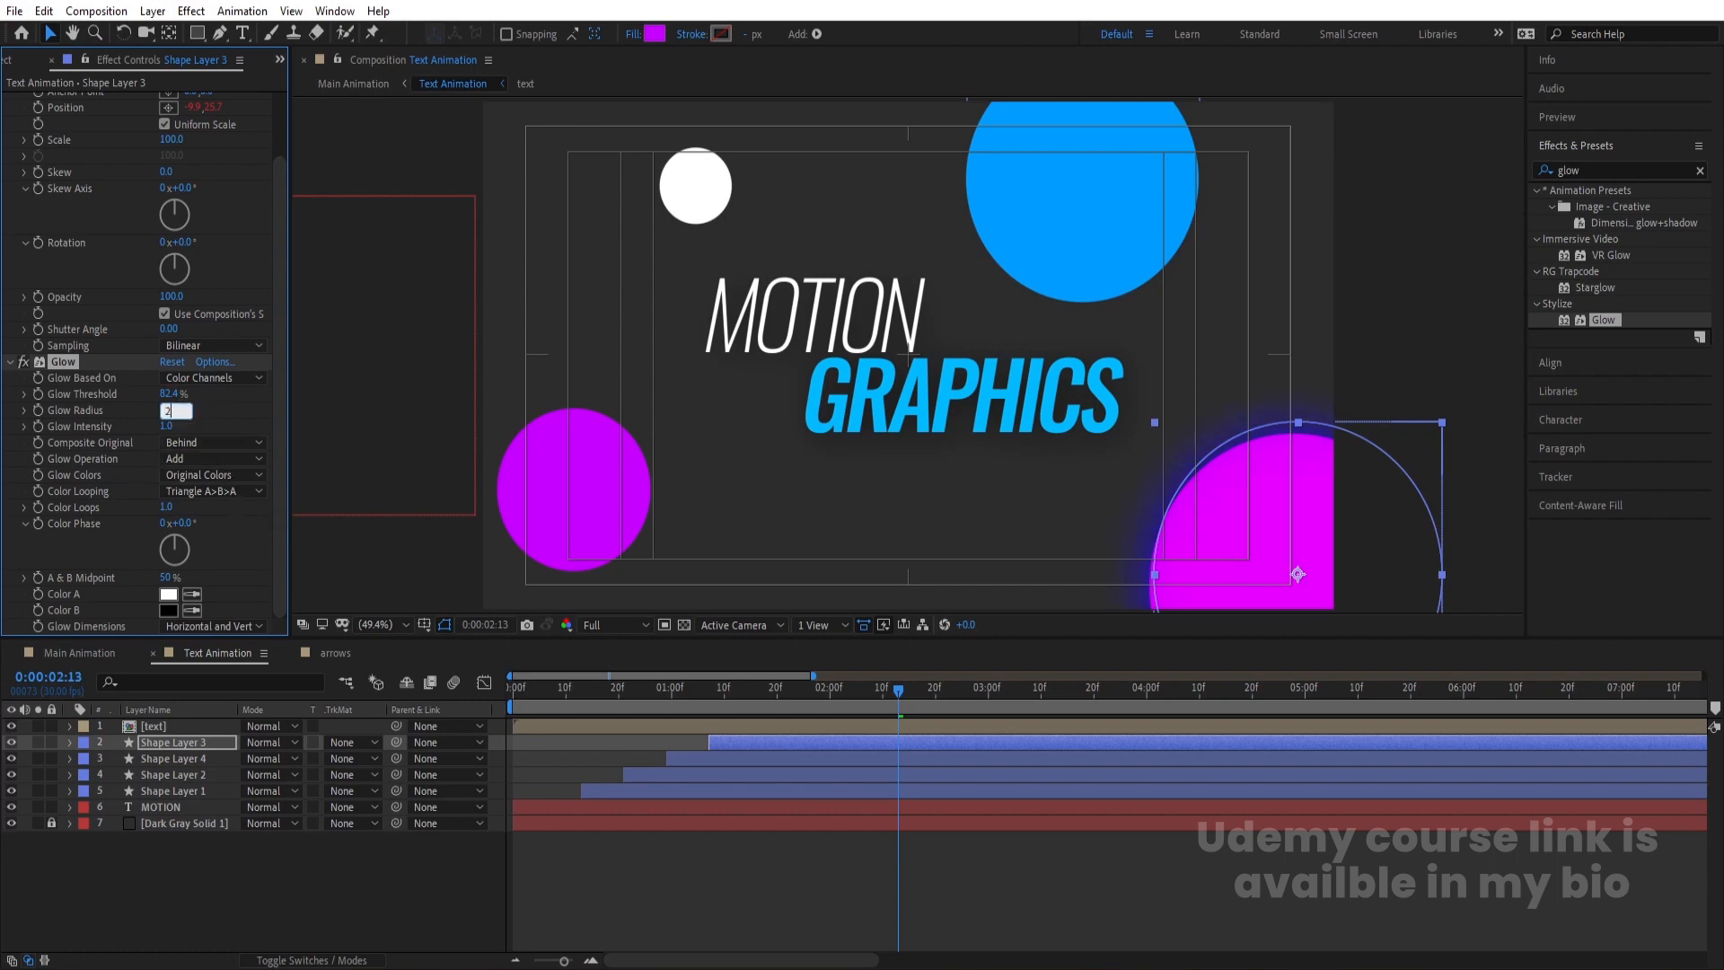
pyautogui.press('Return')
# Copy Shape Layer 3's Glow effect onto Shape Layers 4, 2 and 1 and preview the glowing circles
pyautogui.click(171, 756)
pyautogui.keyDown('shift'); pyautogui.click(178, 788); pyautogui.keyUp('shift')
pyautogui.press('space')
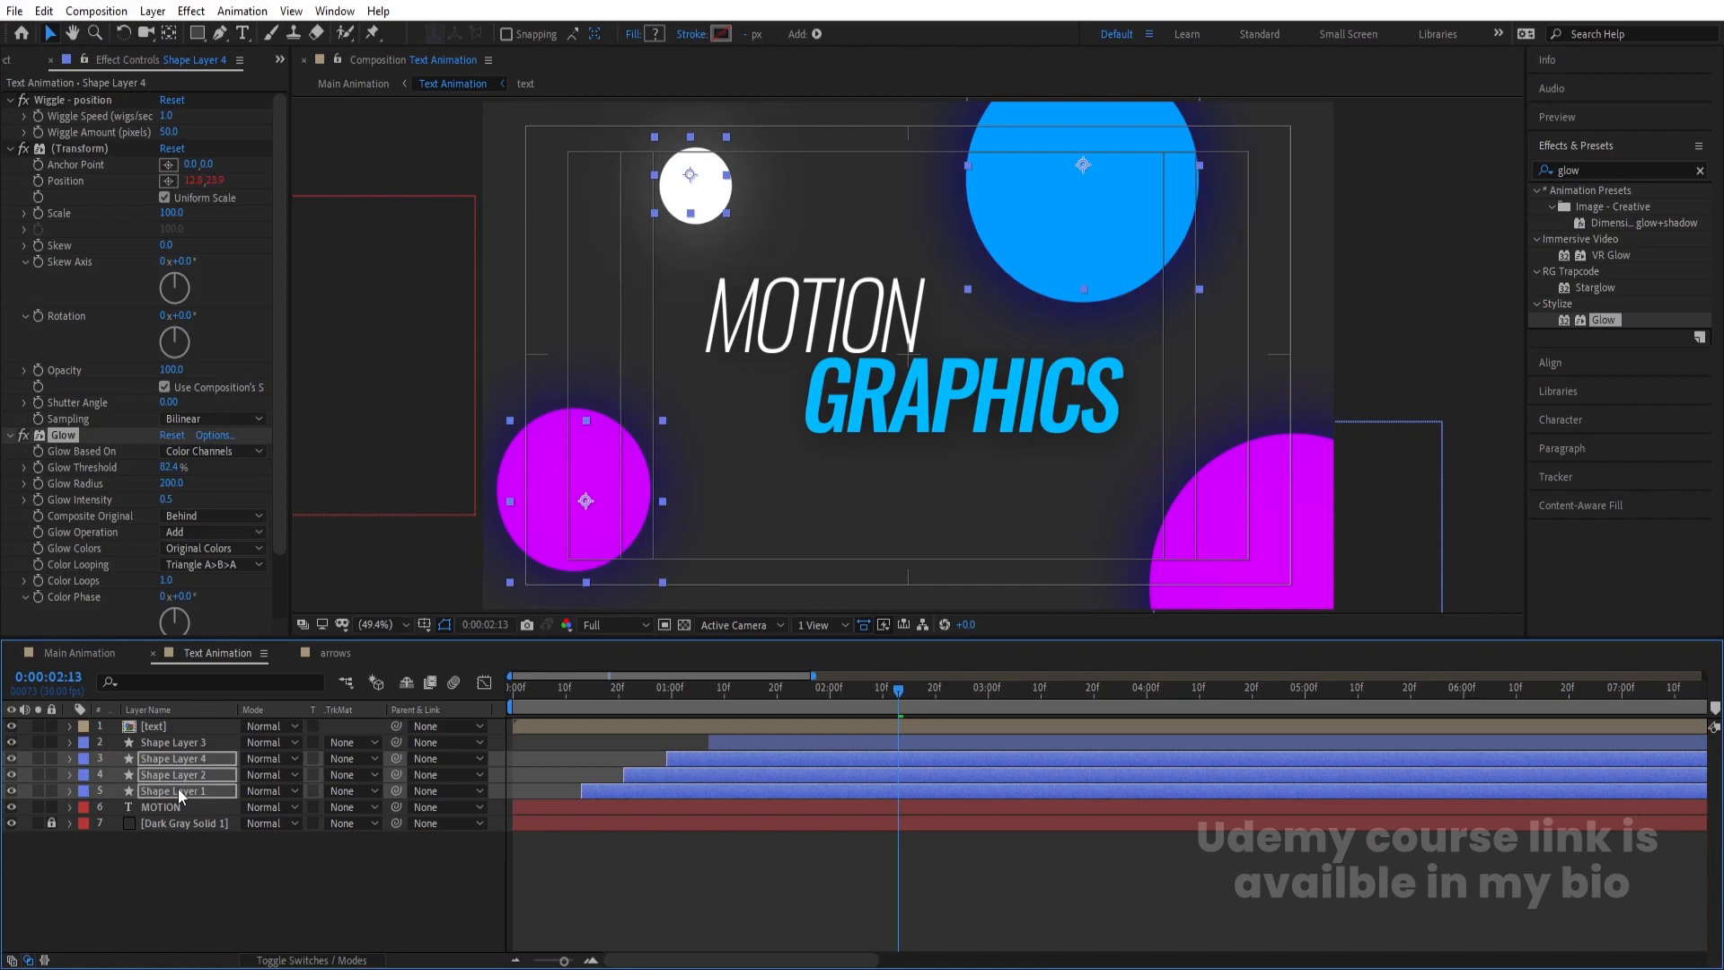
# Paste the same Glow effect onto the text layer and delete its Drop Shadow effect
pyautogui.click(140, 724)
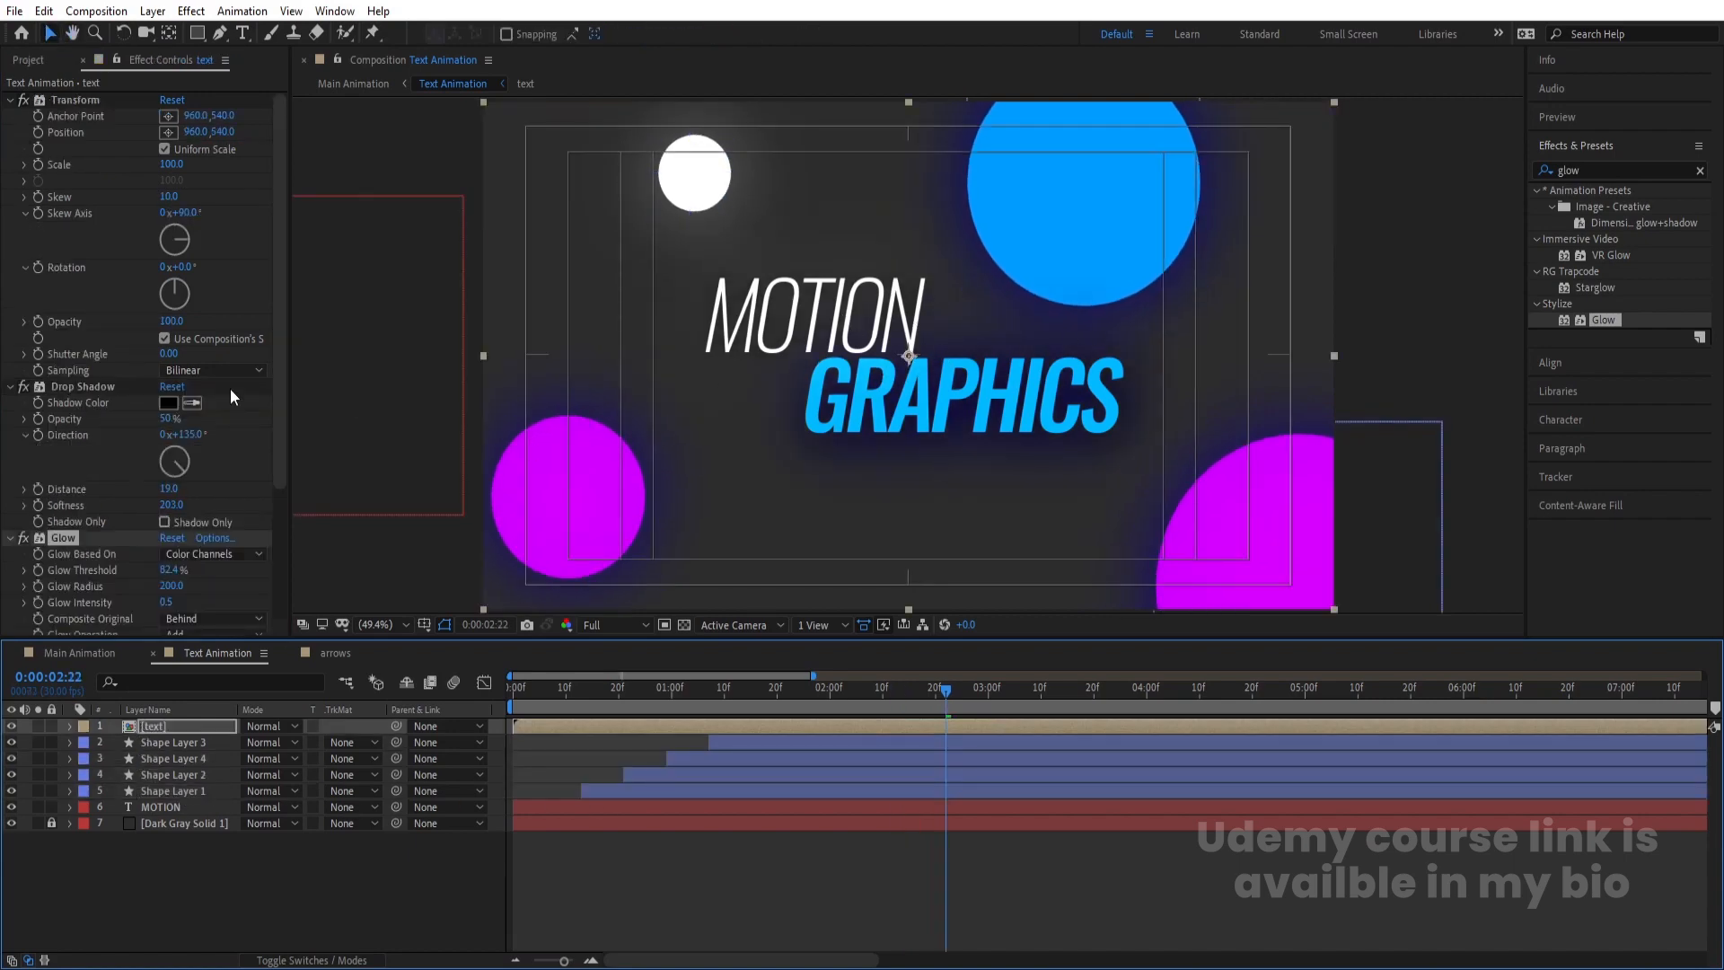
pyautogui.click(68, 386)
pyautogui.press('Delete')
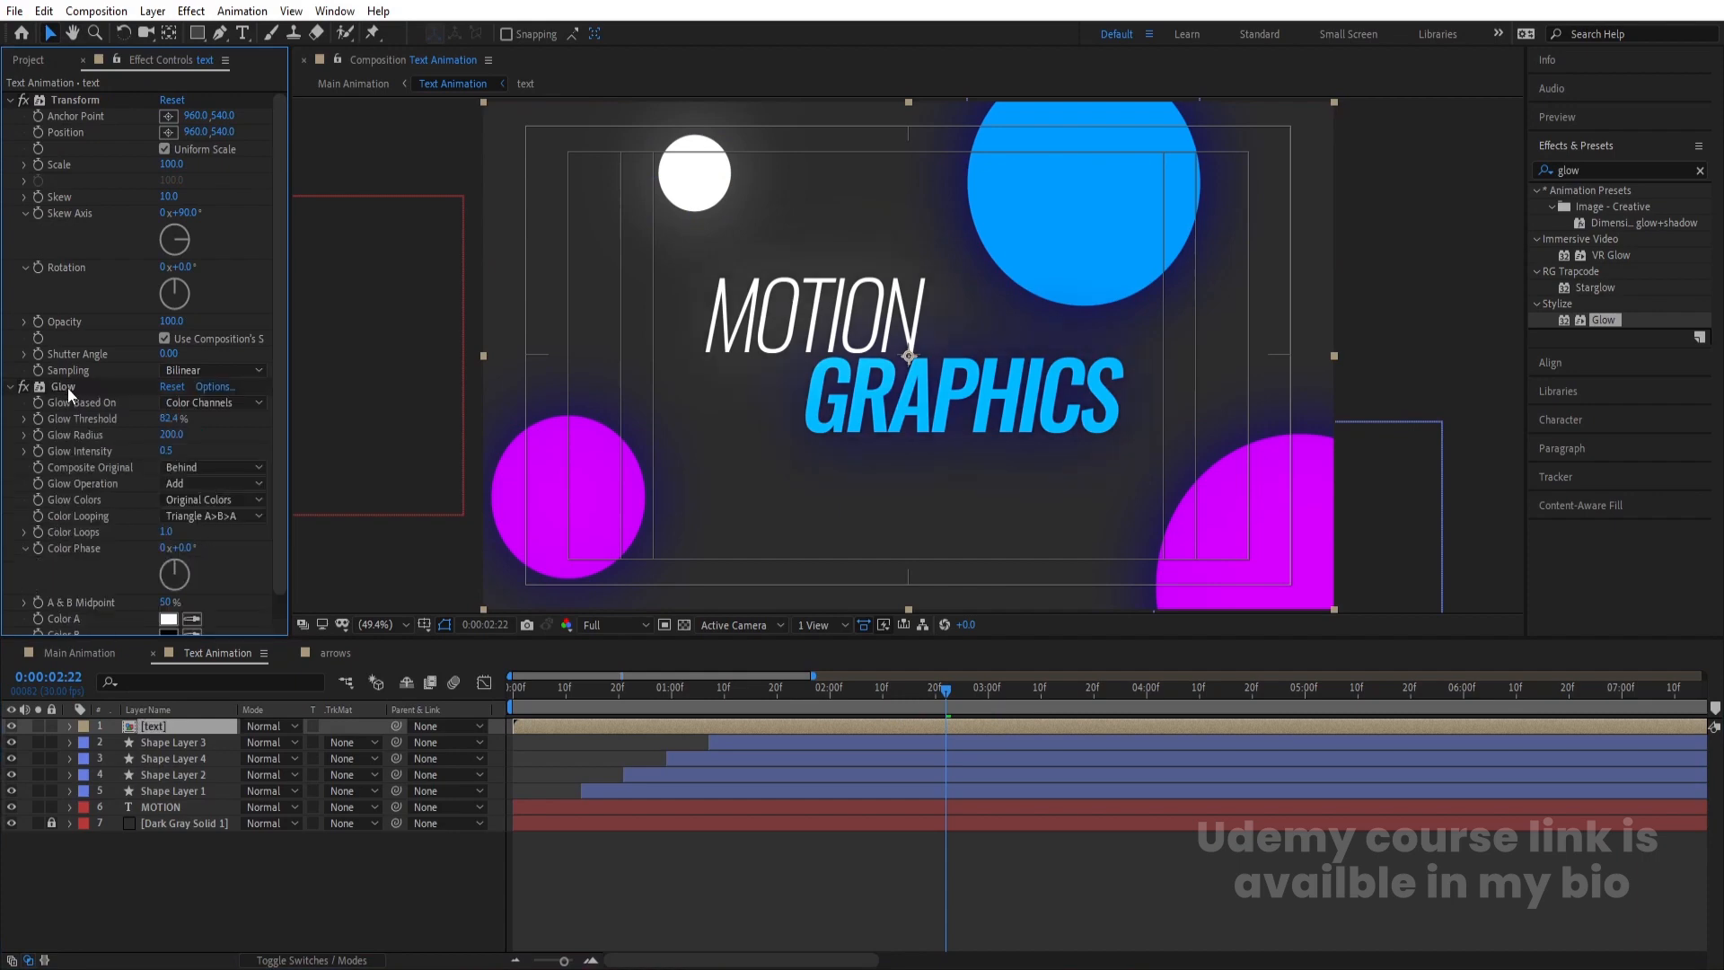
# Preview the Text Animation composition with the glowing title, including playback from its first frame
pyautogui.press('space')
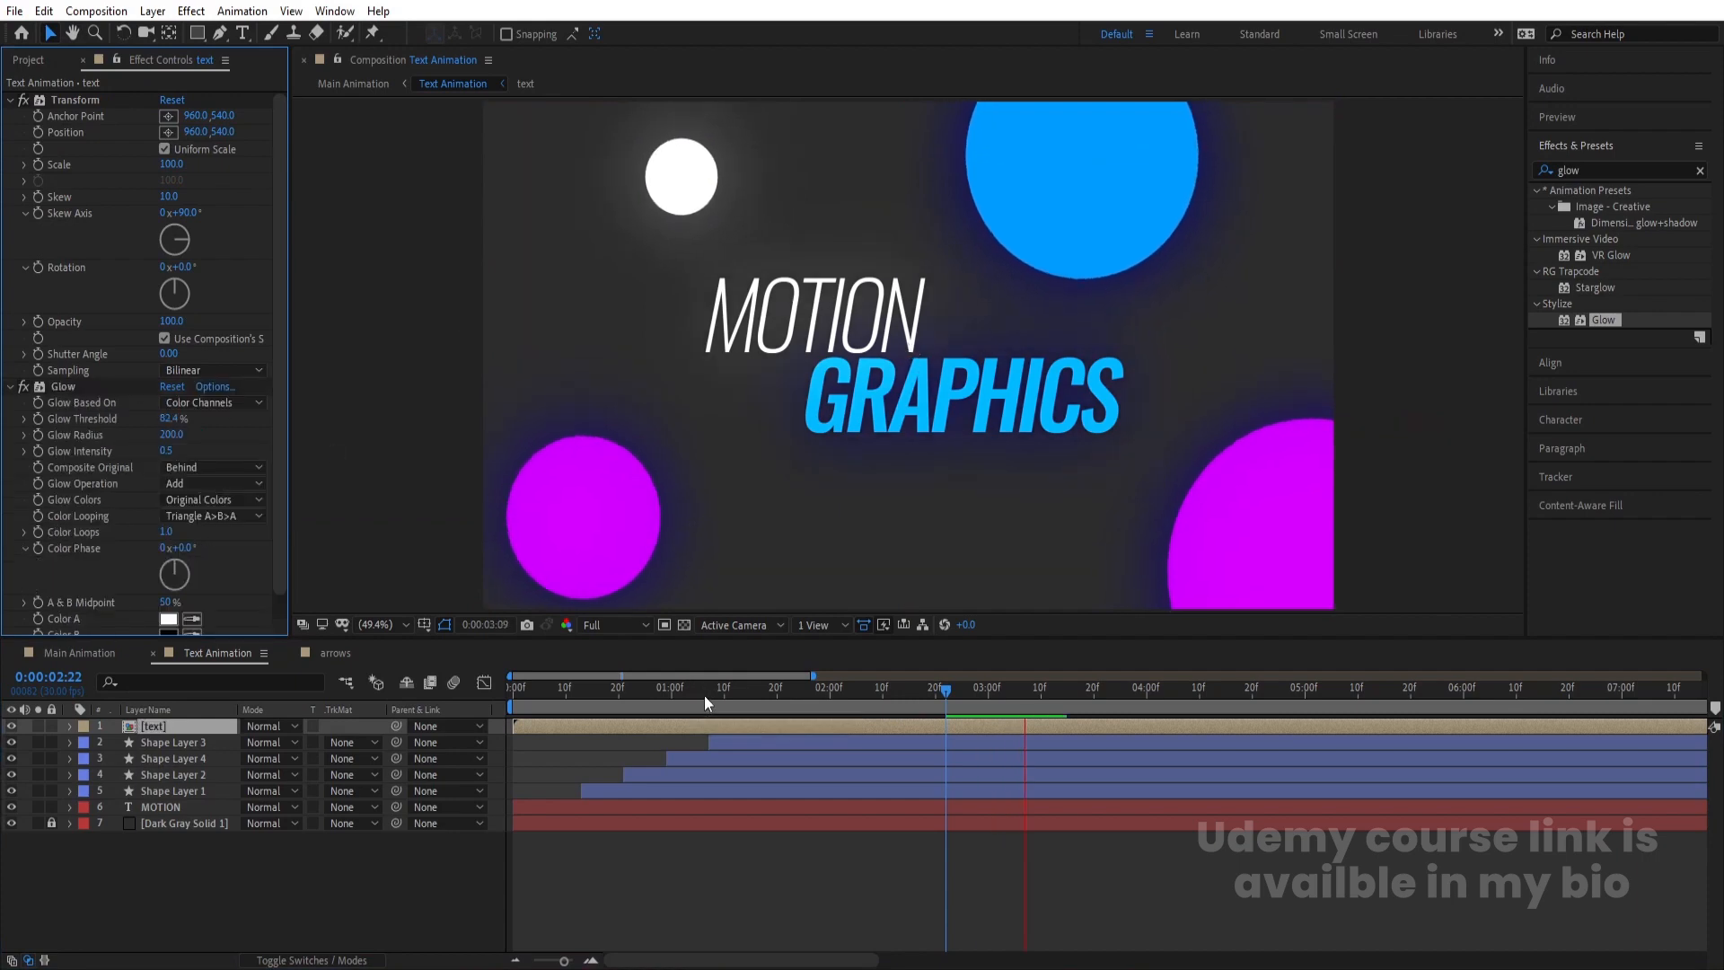
pyautogui.moveTo(950, 698); pyautogui.dragTo(395, 718)
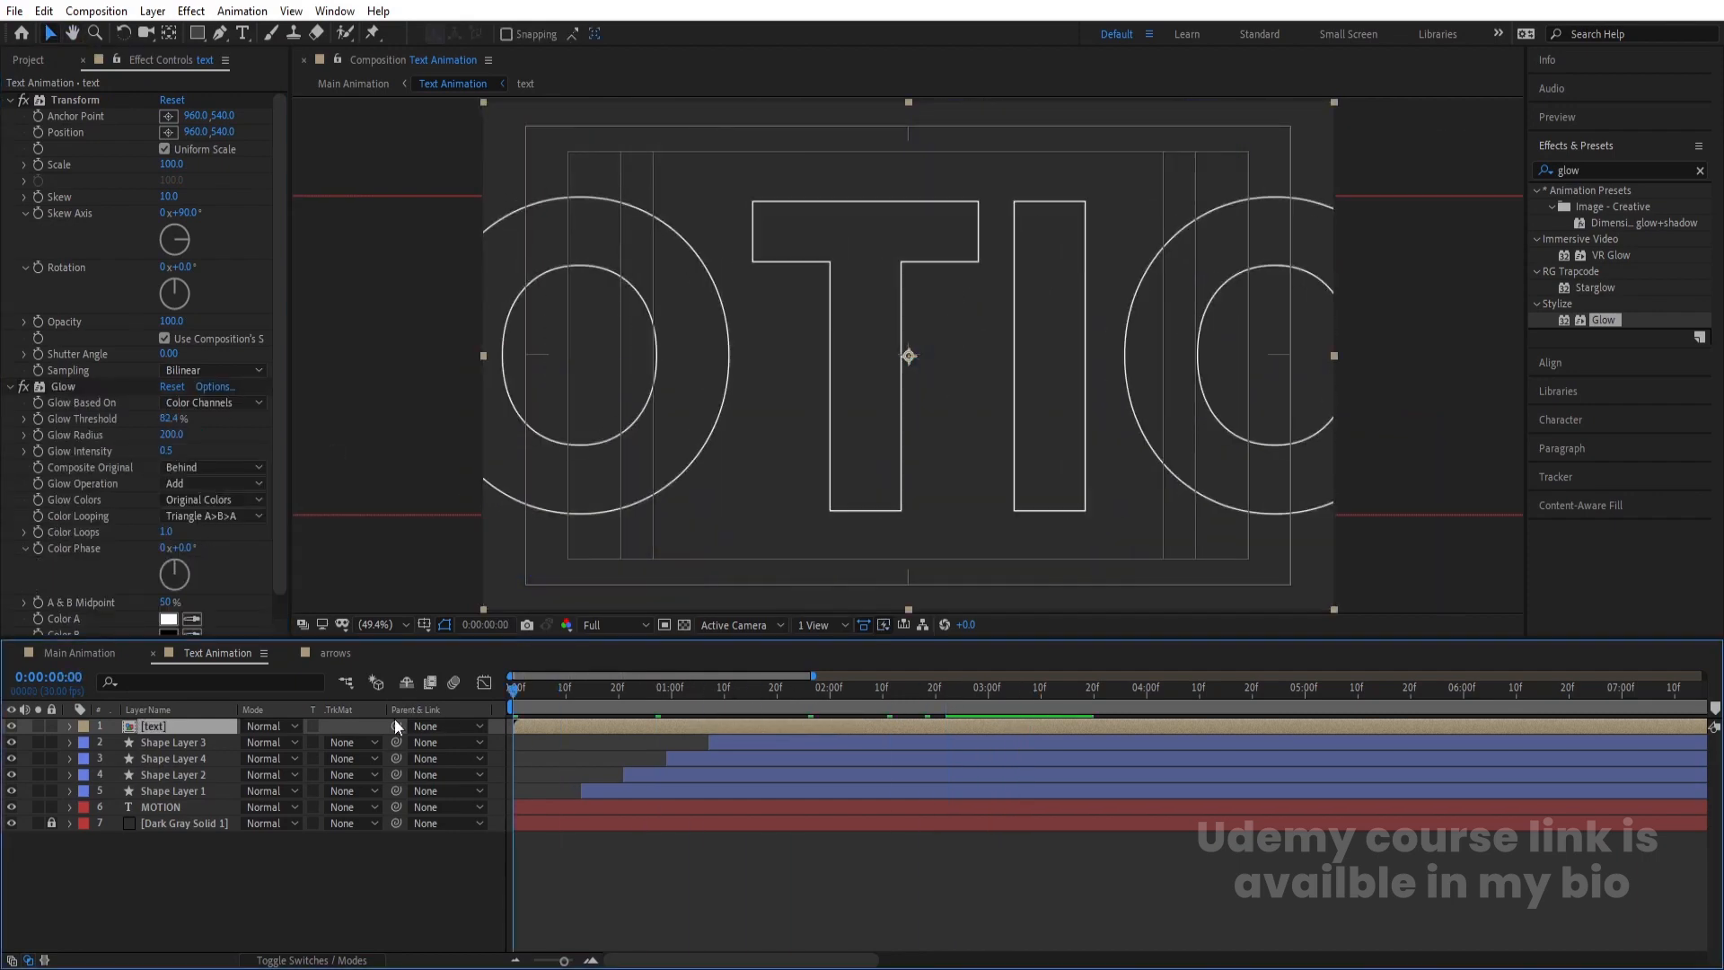
pyautogui.press('space')
pyautogui.press('space')
# Create a full-frame white solid with colour FFFFFF in the Main Animation composition
pyautogui.click(122, 655)
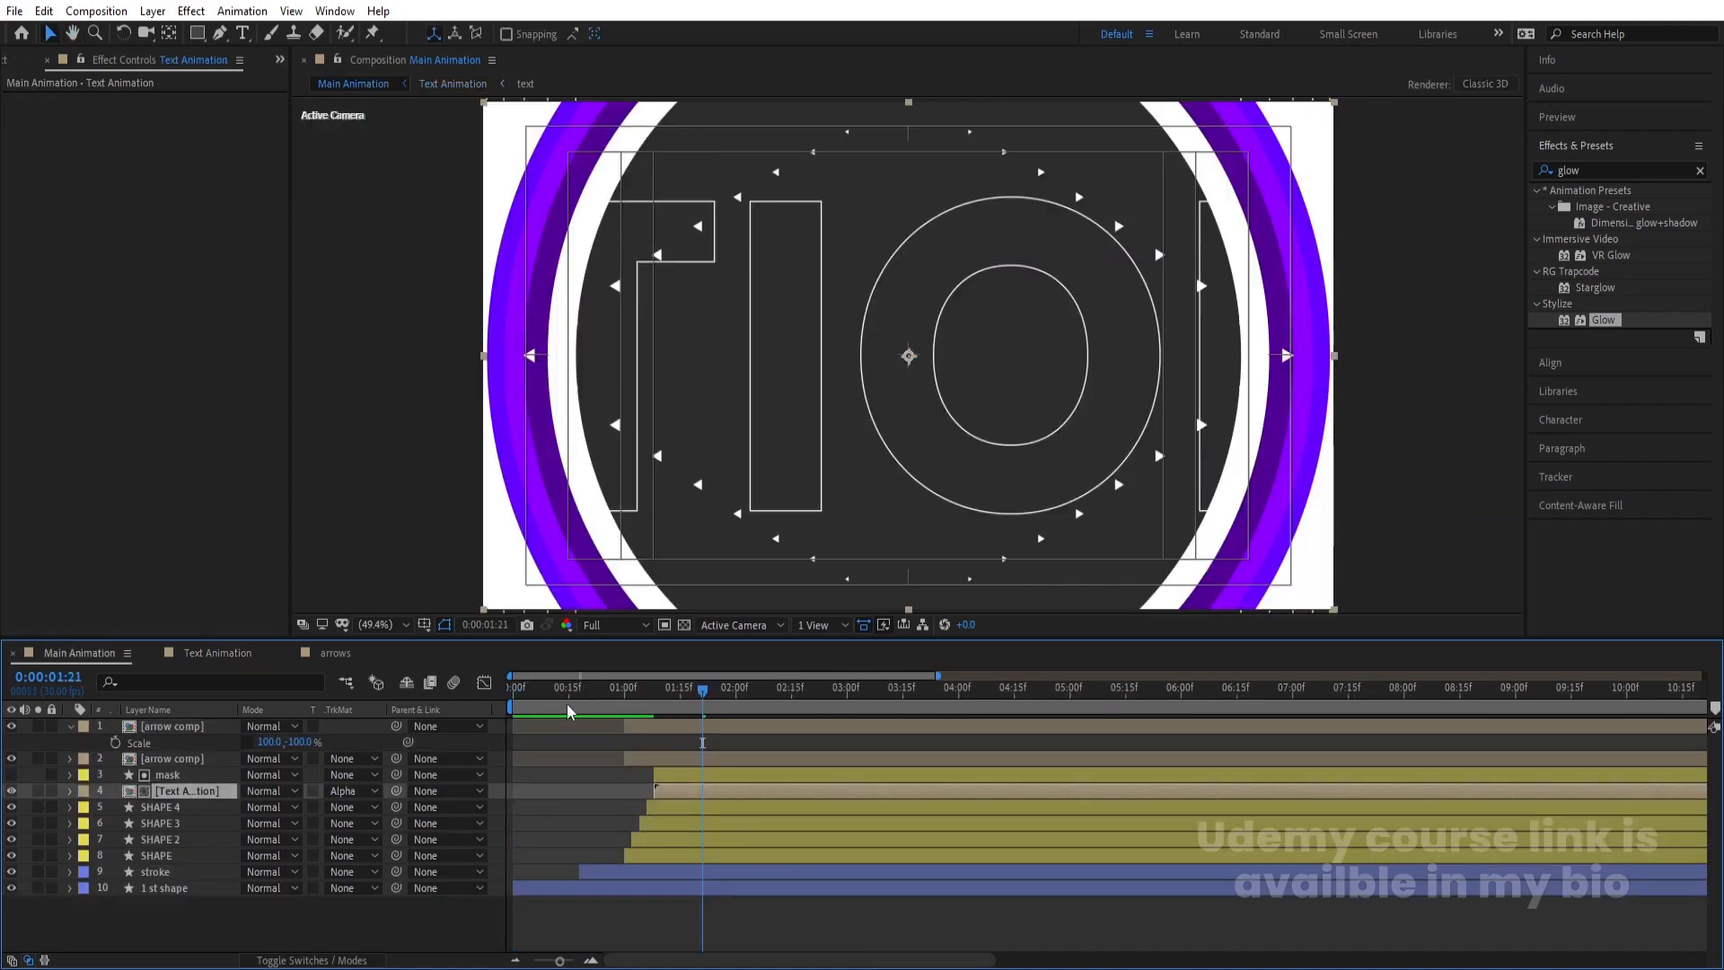
pyautogui.press('Home')
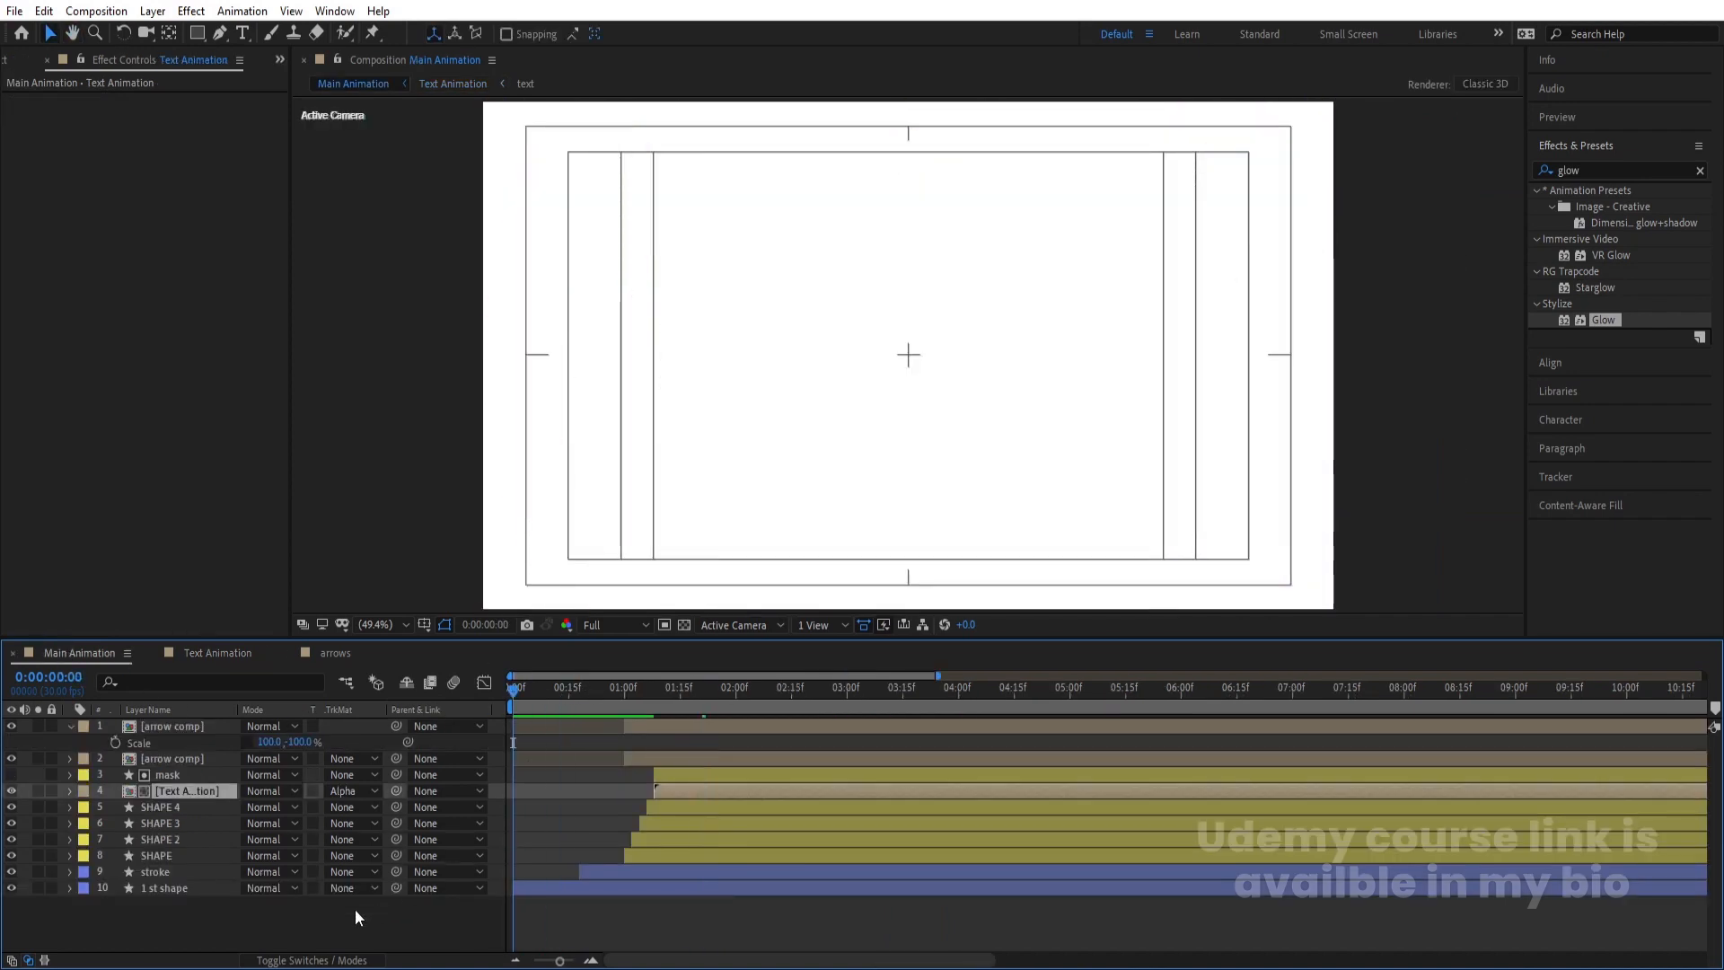
pyautogui.click(354, 909)
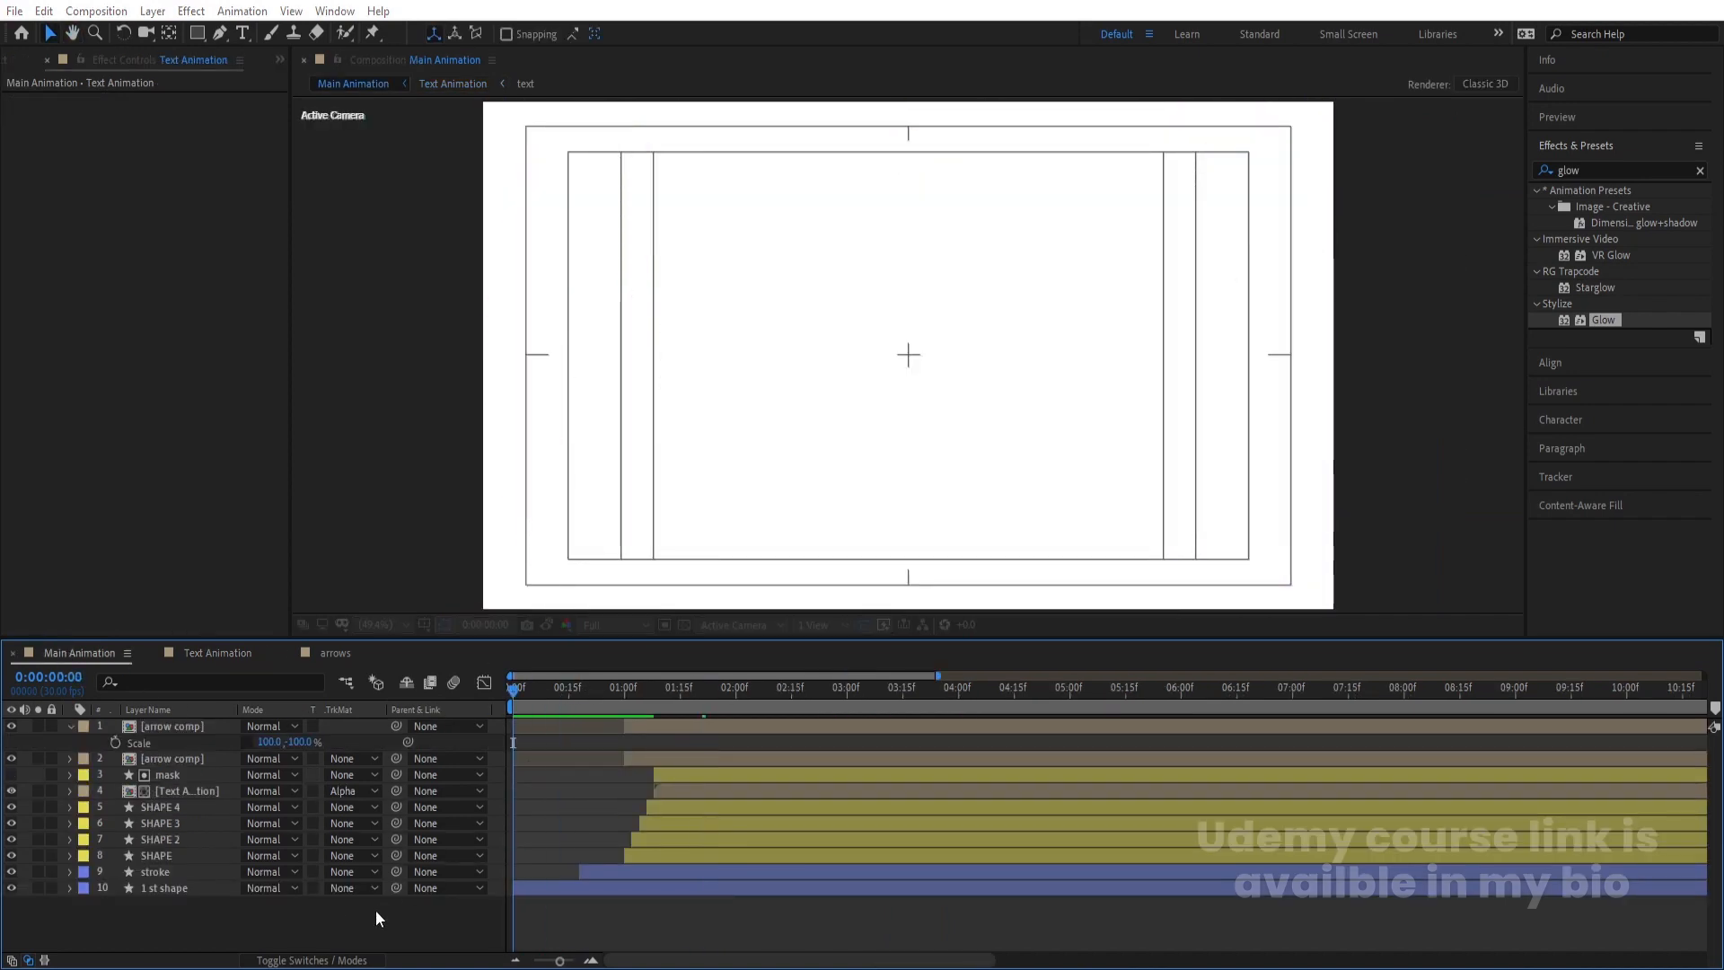
pyautogui.hotkey('ctrl', 'y')
pyautogui.click(605, 583)
pyautogui.write('ffffff')
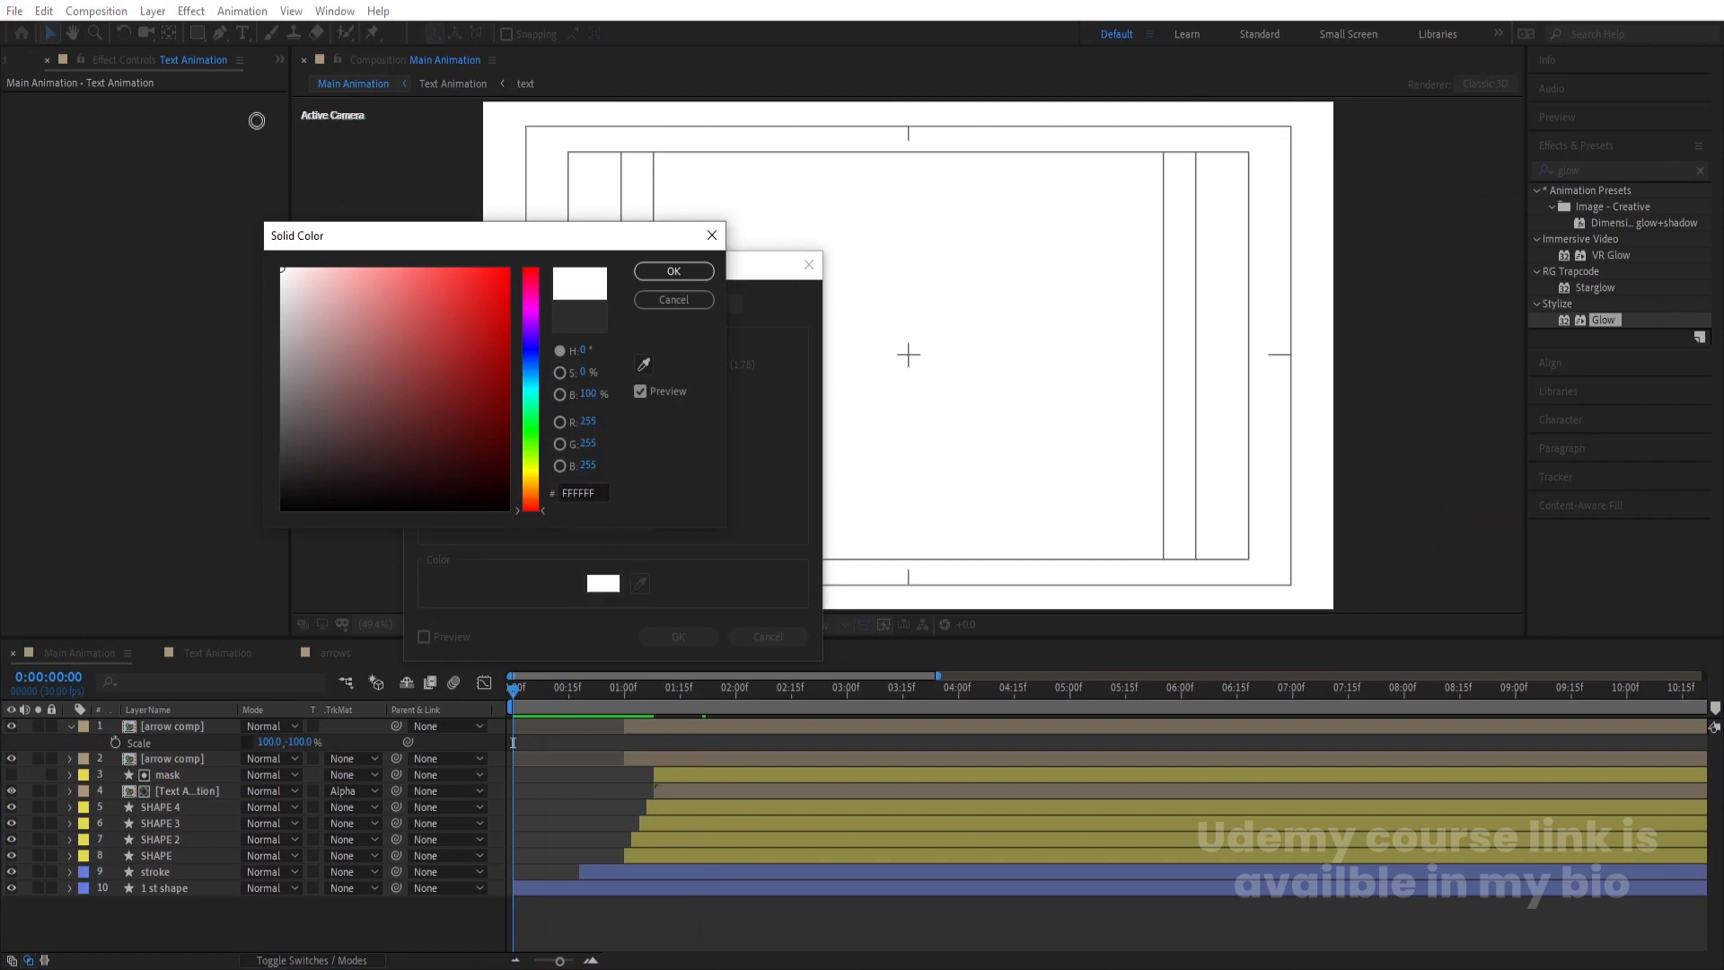
pyautogui.press('Return')
pyautogui.press('Return')
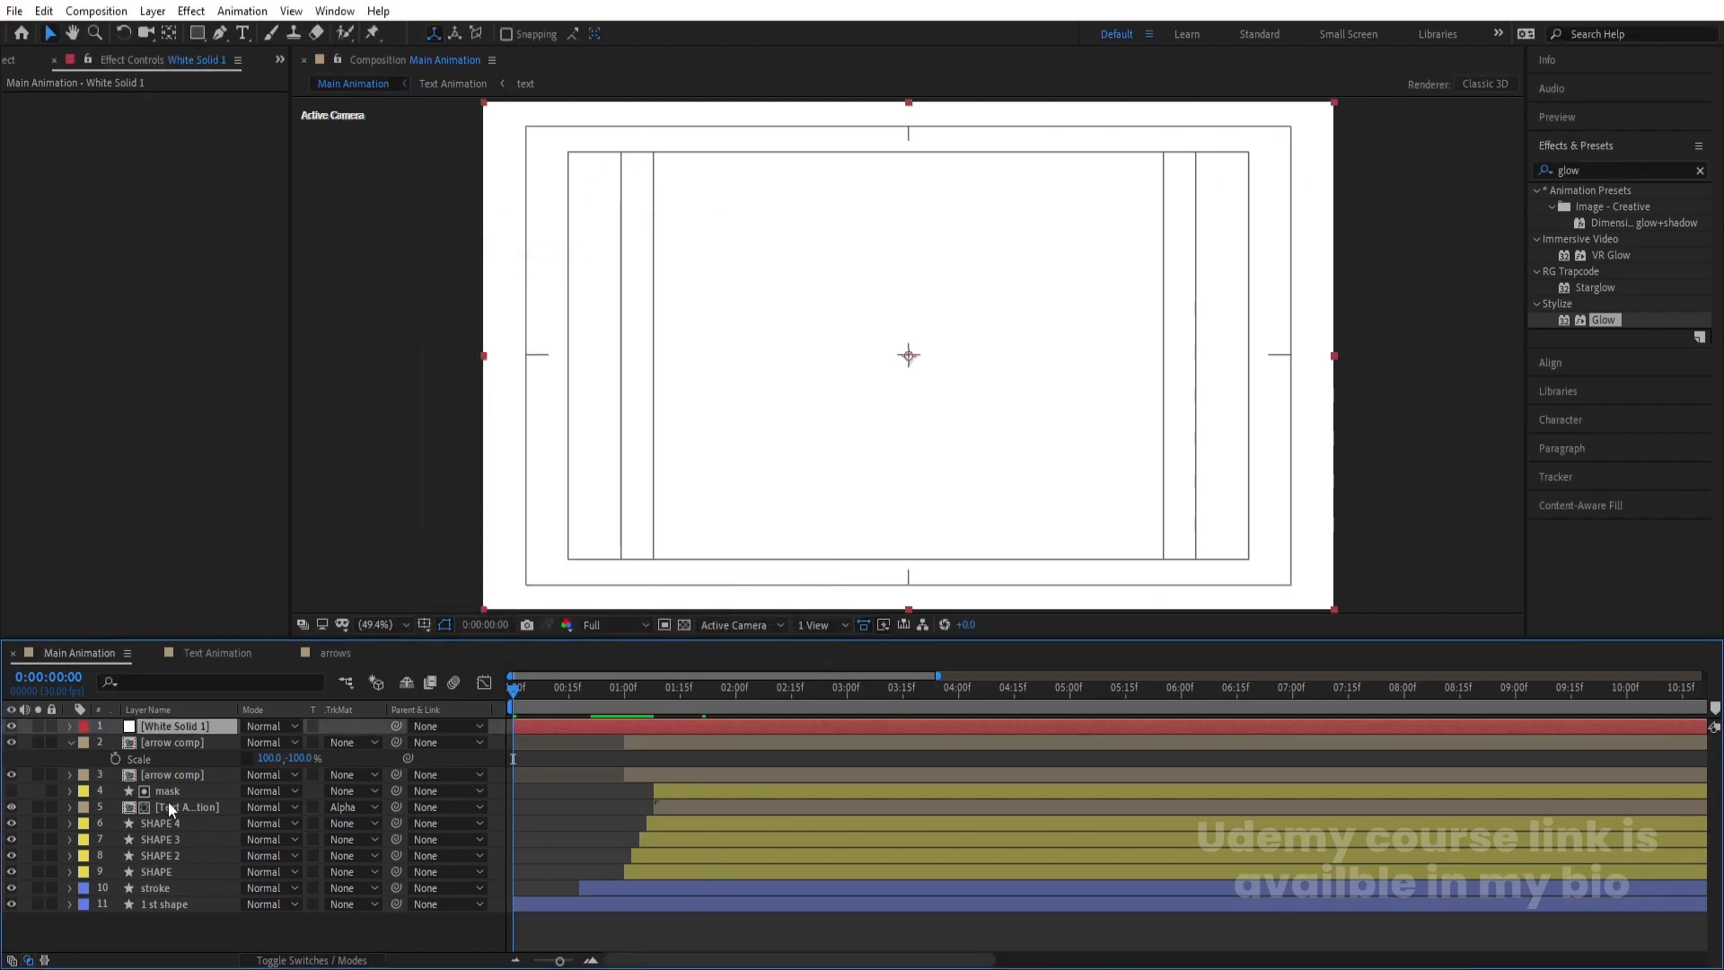
# Move the white solid beneath all other layers, lock it, and preview Main Animation from the start
pyautogui.moveTo(163, 725); pyautogui.dragTo(180, 920)
pyautogui.click(51, 904)
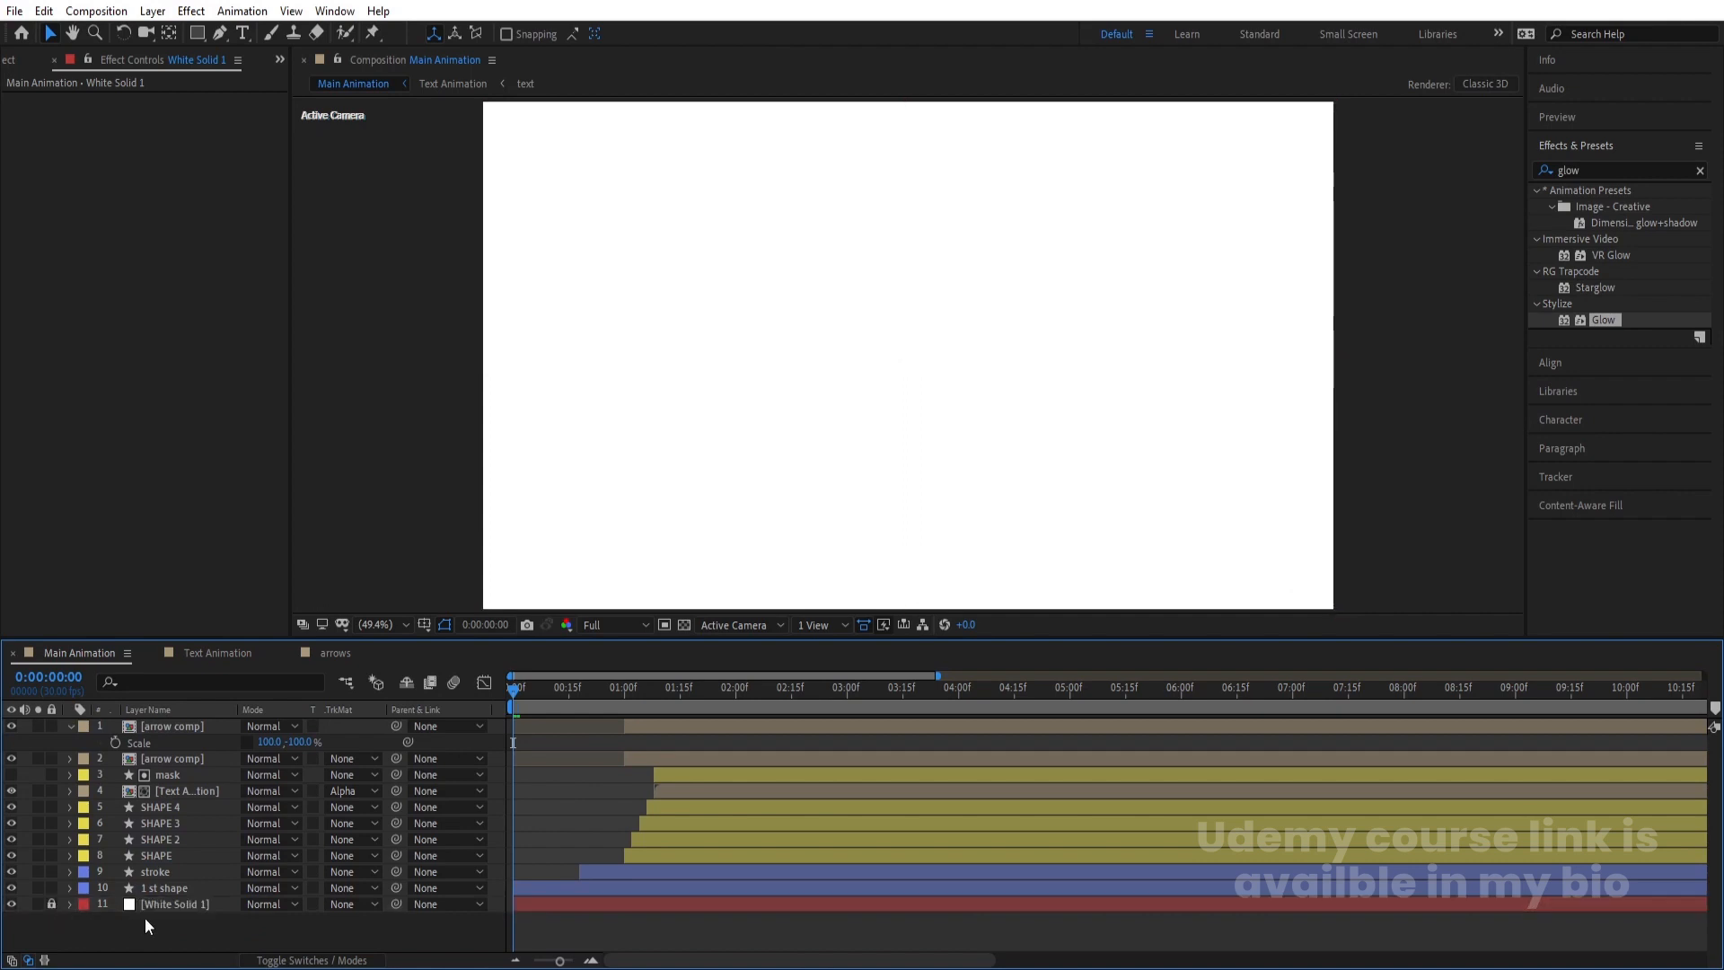
pyautogui.press('space')
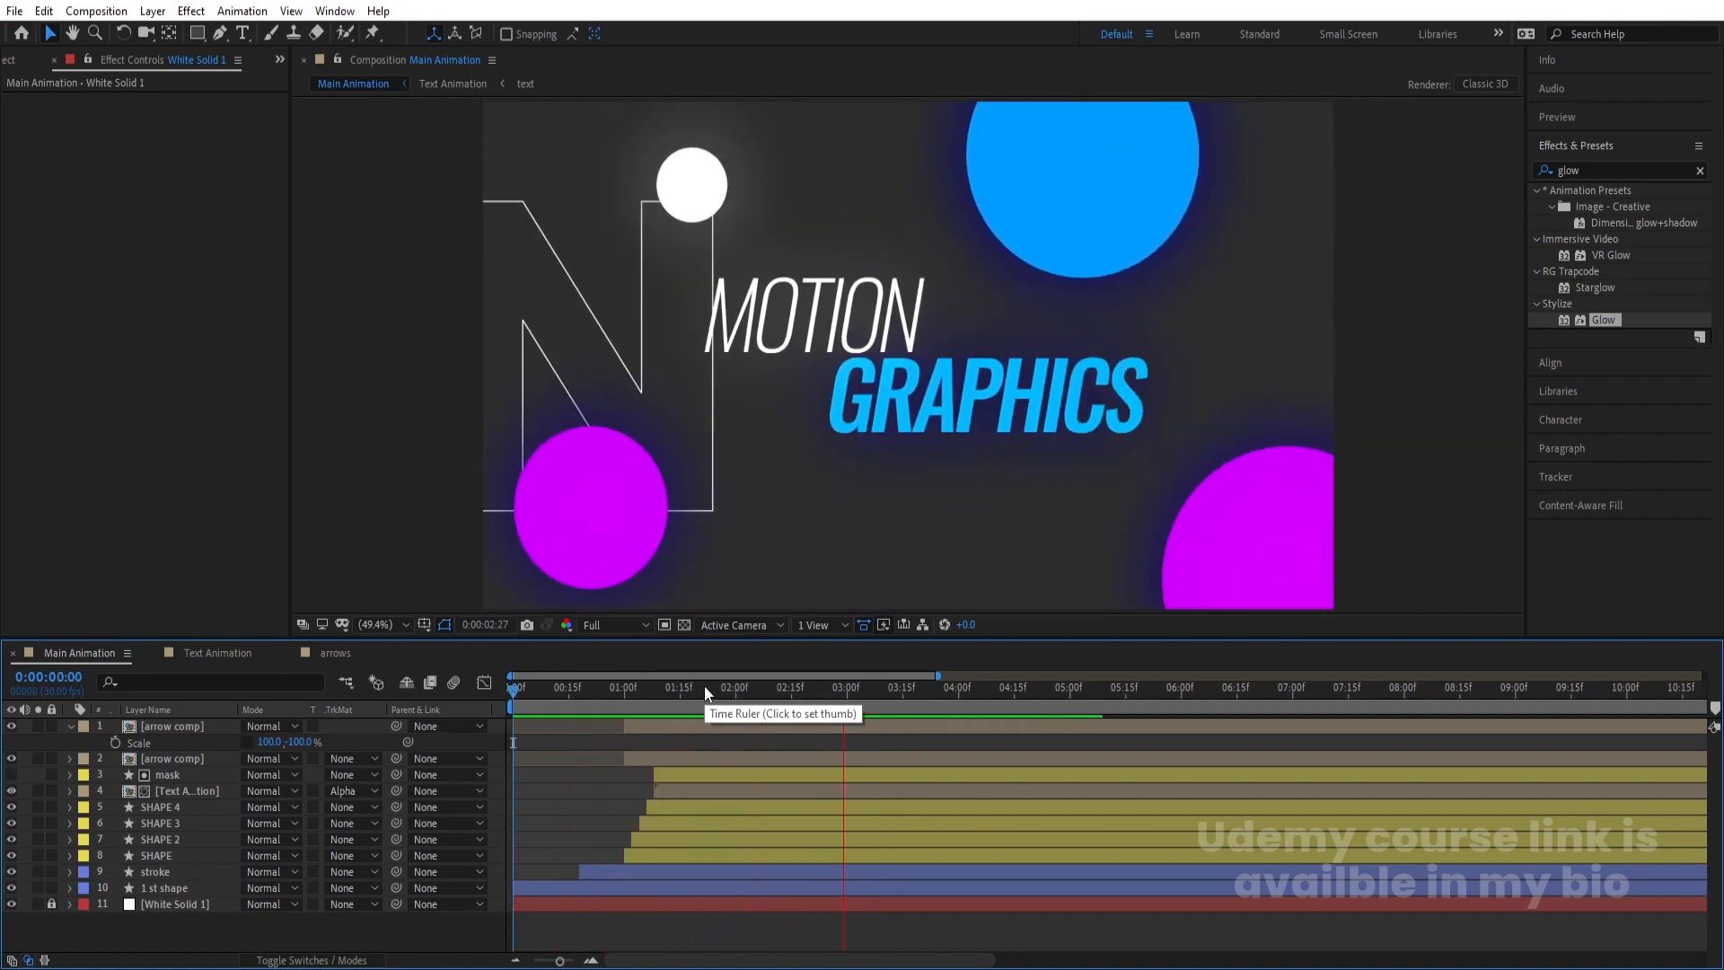
pyautogui.click(851, 688)
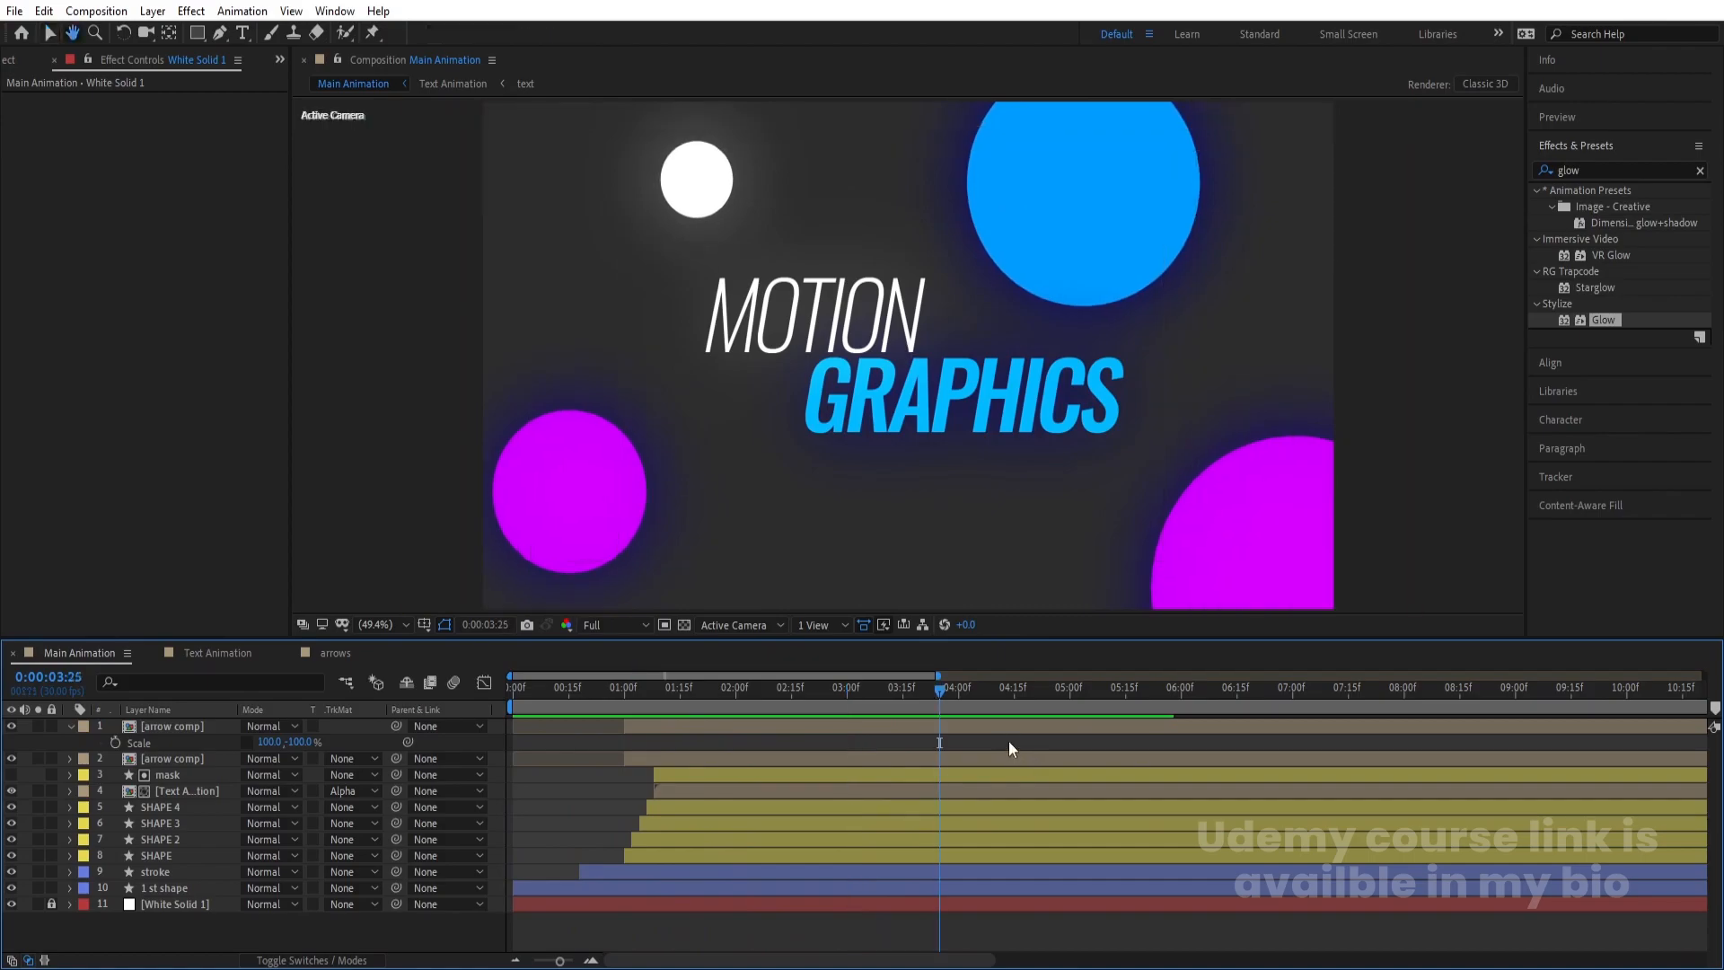